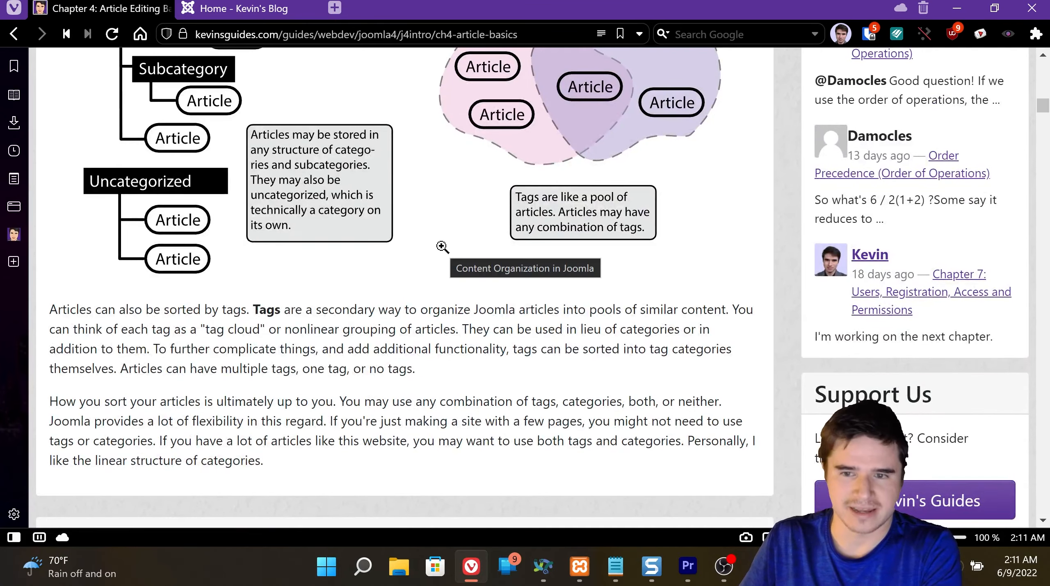
- Read the guide from the paragraphs on tags down to the Adding Articles section
{"action": "scroll", "coordinate": [442, 247], "scroll_direction": "down", "scroll_amount": 2}
{"action": "scroll", "coordinate": [442, 247], "scroll_direction": "down", "scroll_amount": 4}
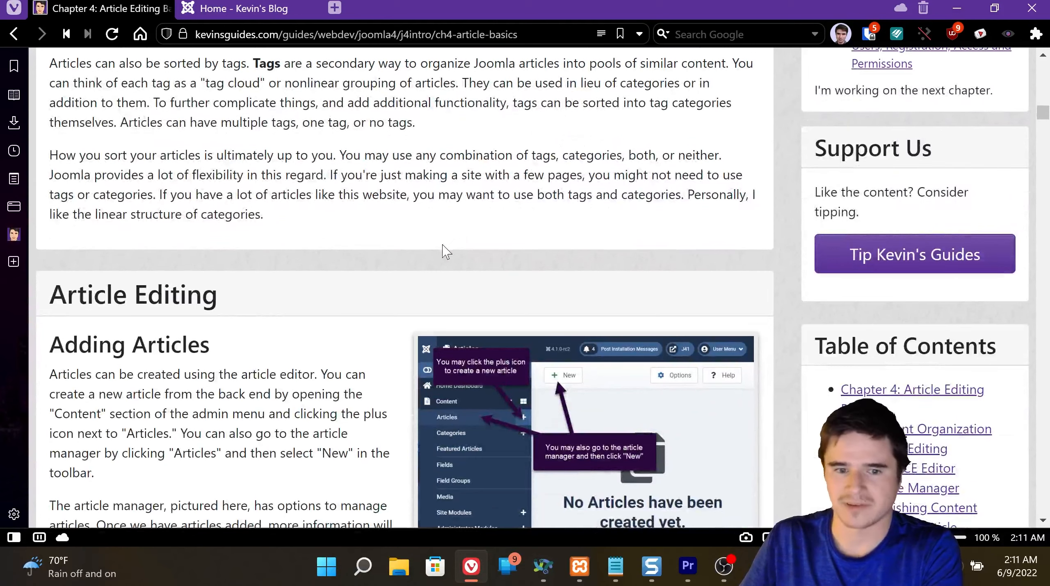
{"action": "scroll", "coordinate": [427, 254], "scroll_direction": "down", "scroll_amount": 2}
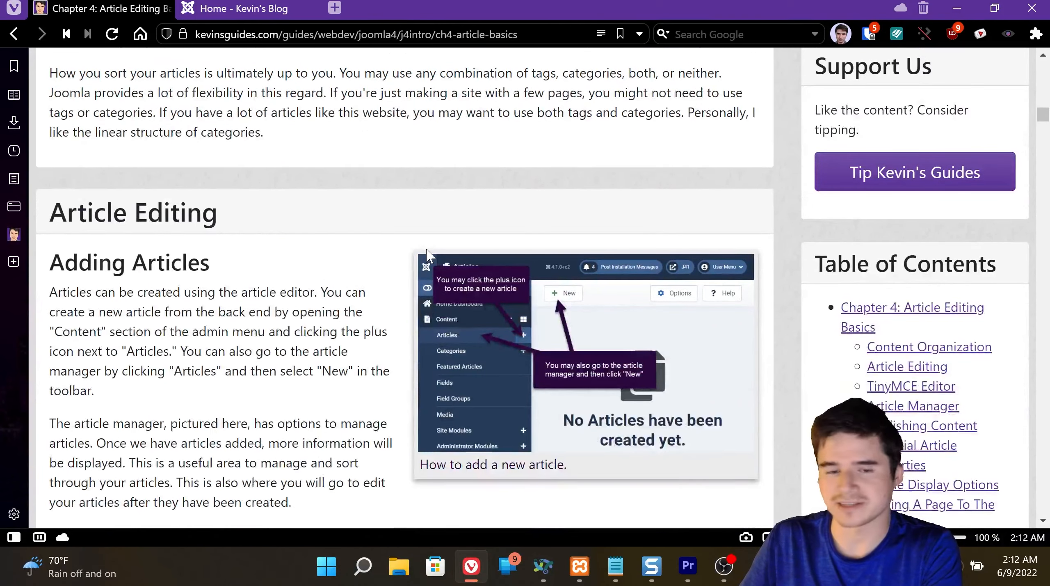
{"action": "scroll", "coordinate": [426, 253], "scroll_direction": "down", "scroll_amount": 2}
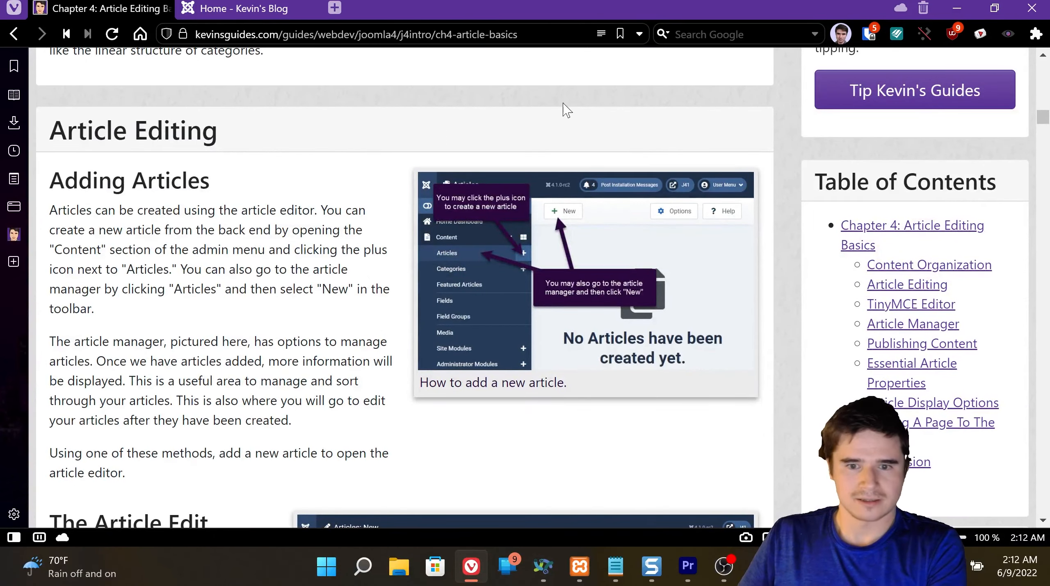
- Open the Joomla administrator dashboard at localhost/administrator in a new browser tab
{"action": "left_click", "coordinate": [227, 8]}
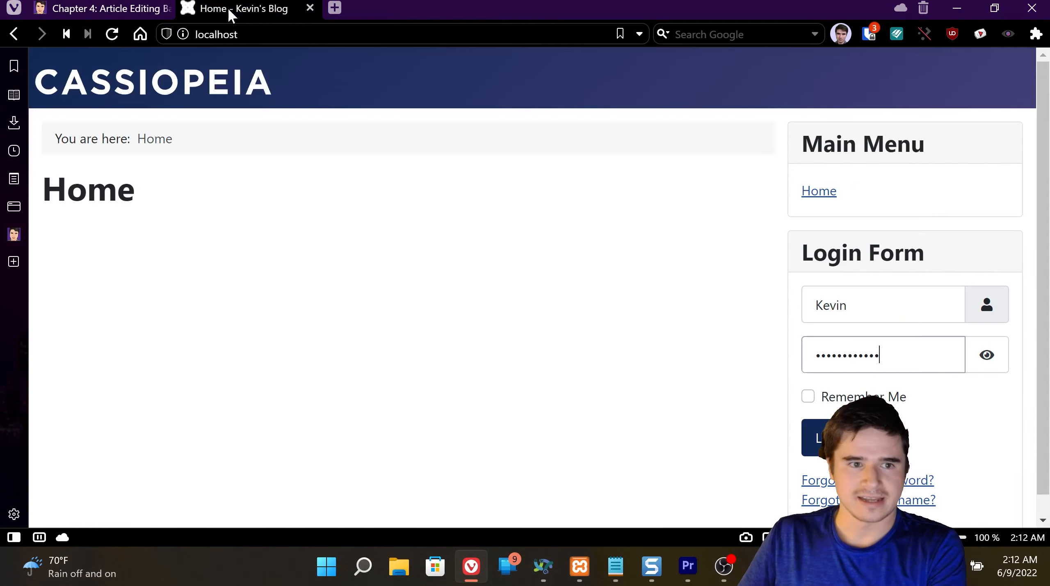
{"action": "left_click", "coordinate": [334, 8]}
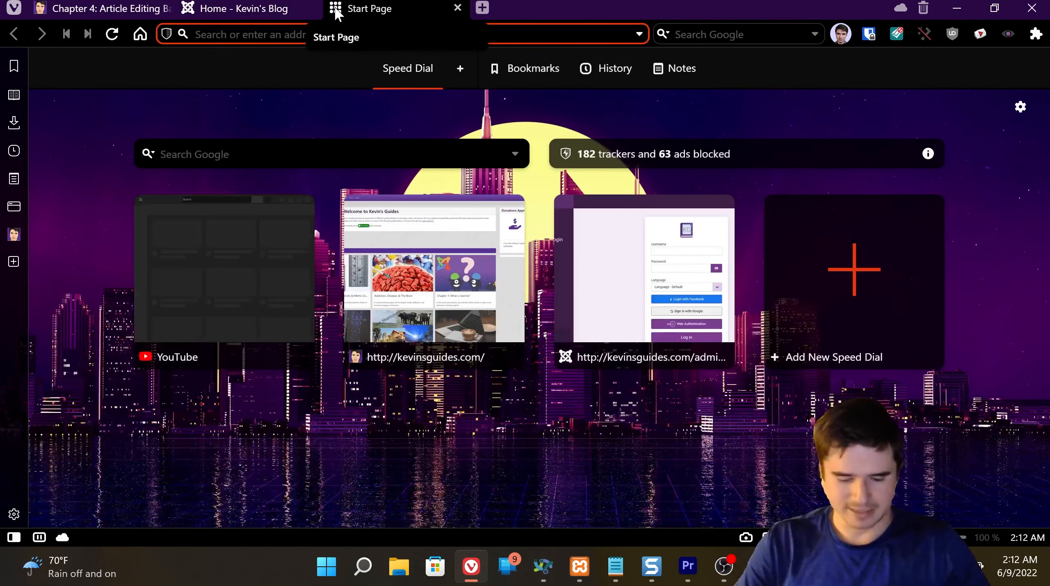
{"action": "type", "text": "localhost"}
{"action": "key", "text": "Return"}
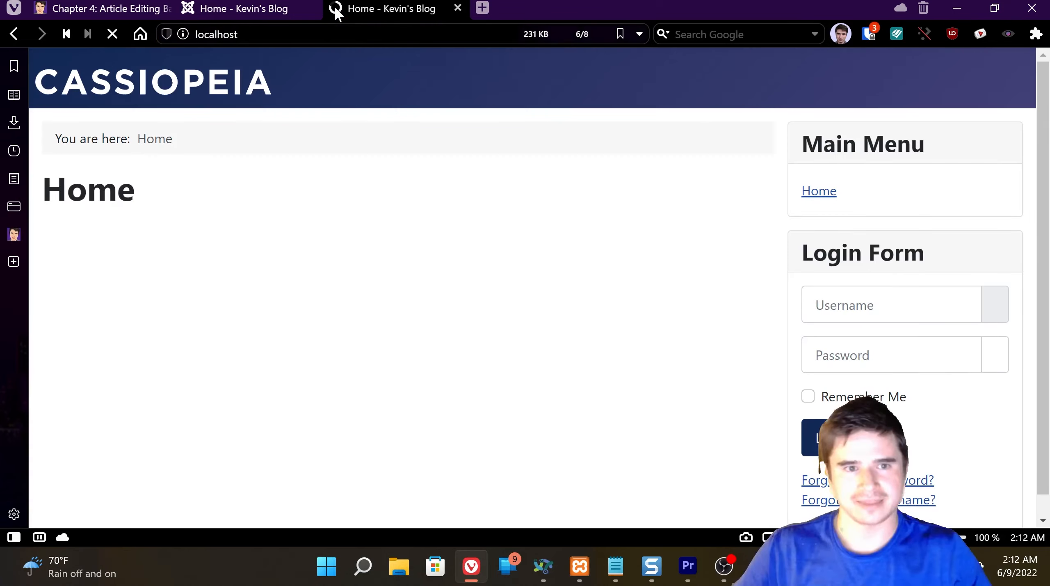
{"action": "left_click", "coordinate": [347, 33]}
{"action": "left_click", "coordinate": [349, 35]}
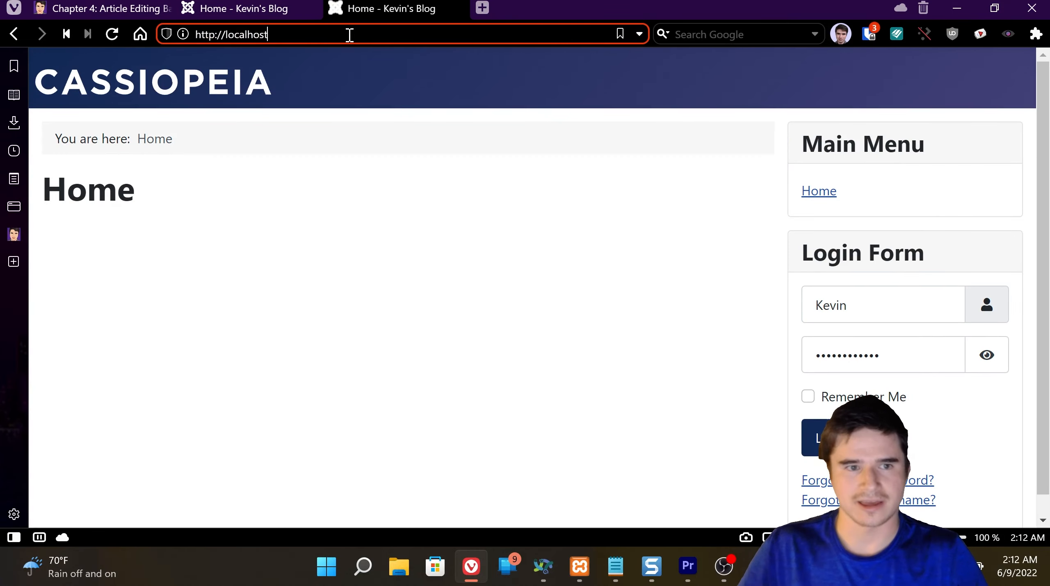
{"action": "type", "text": "a"}
{"action": "key", "text": "Return"}
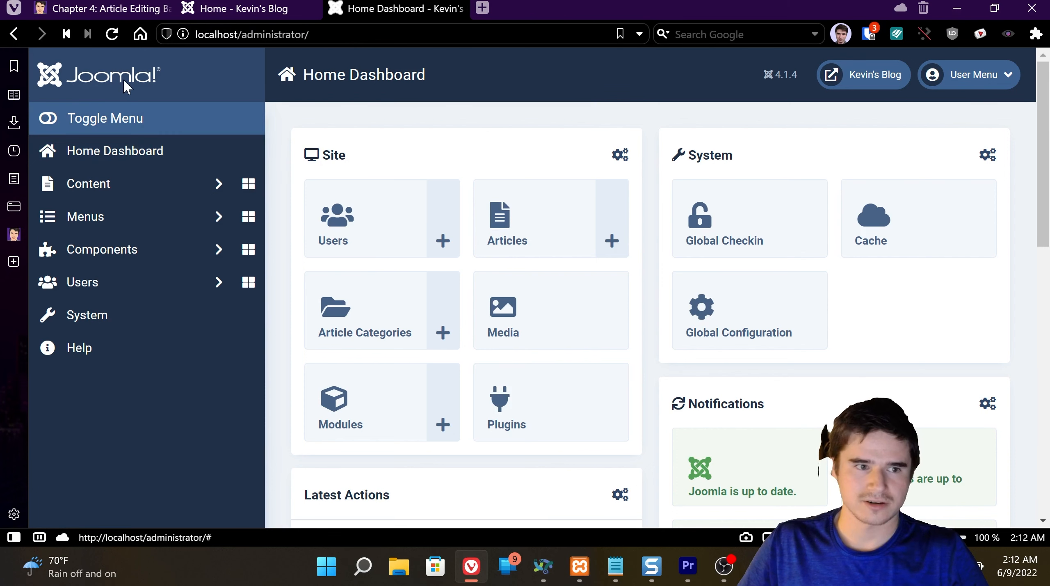
- Go to the article manager and start a new article
{"action": "left_click", "coordinate": [554, 227]}
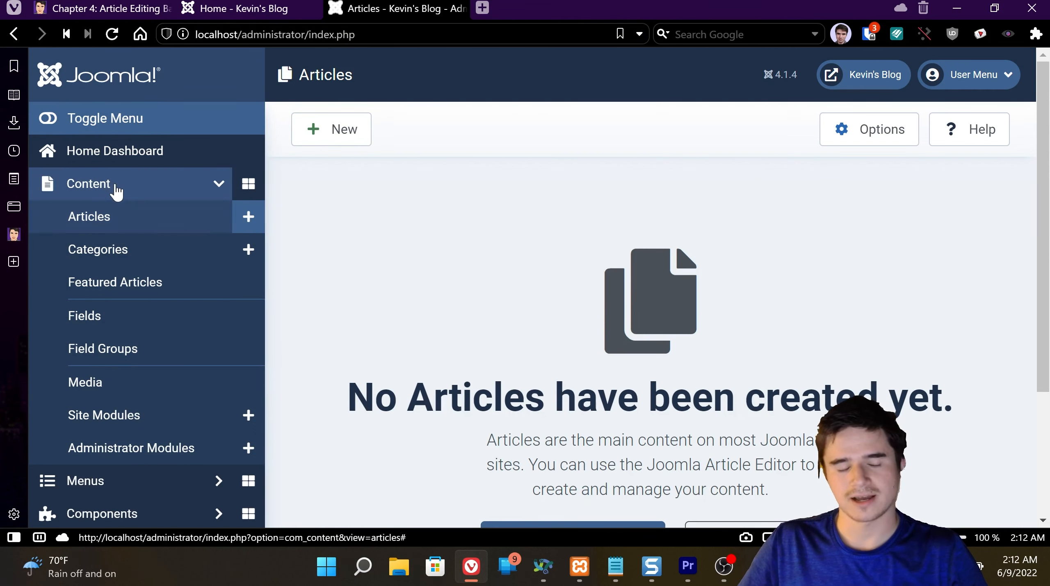
{"action": "left_click", "coordinate": [132, 218]}
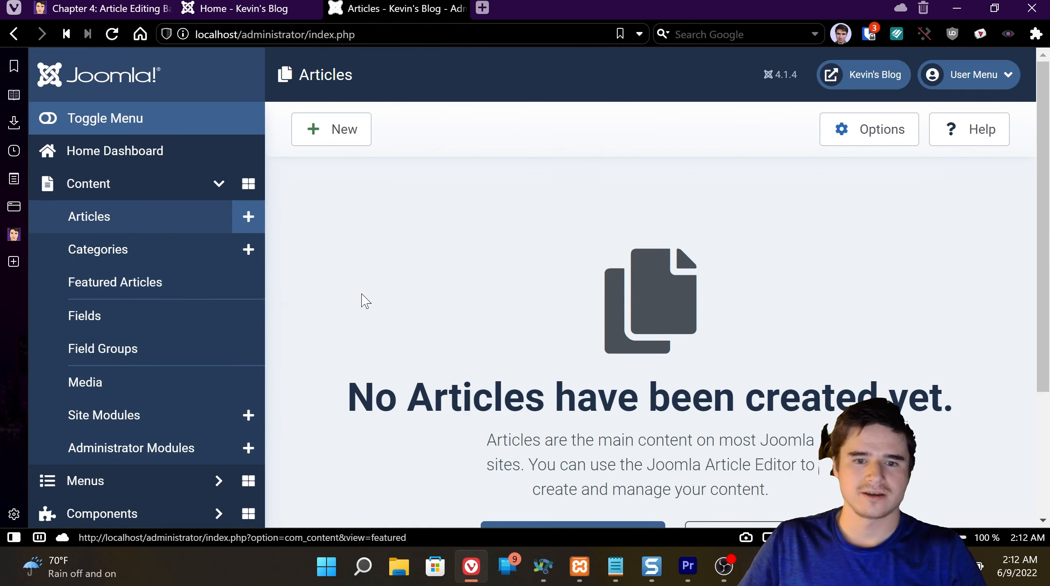
{"action": "scroll", "coordinate": [525, 299], "scroll_direction": "down", "scroll_amount": 4}
{"action": "scroll", "coordinate": [518, 301], "scroll_direction": "up", "scroll_amount": 2}
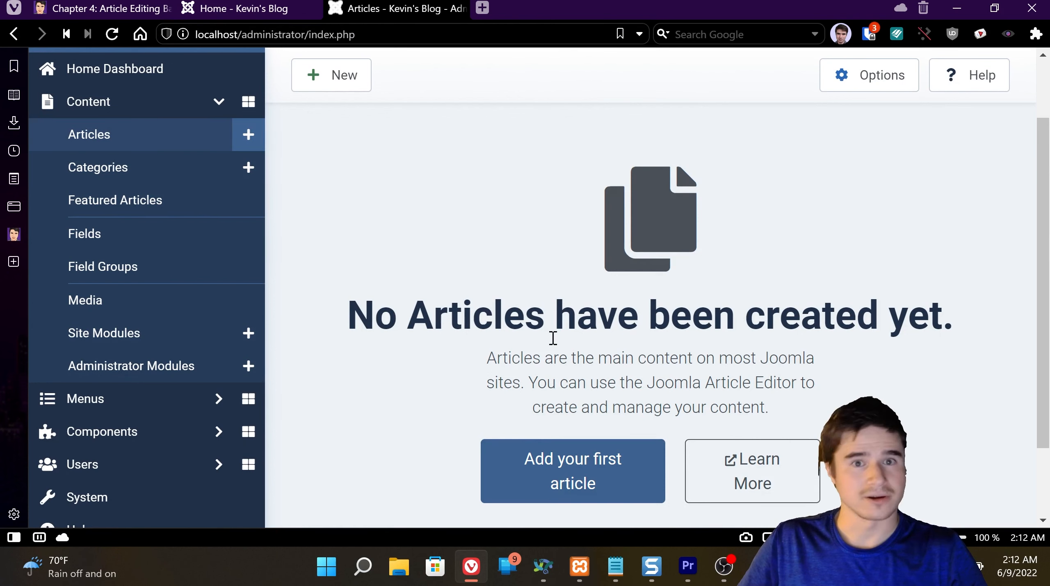
{"action": "scroll", "coordinate": [571, 337], "scroll_direction": "up", "scroll_amount": 2}
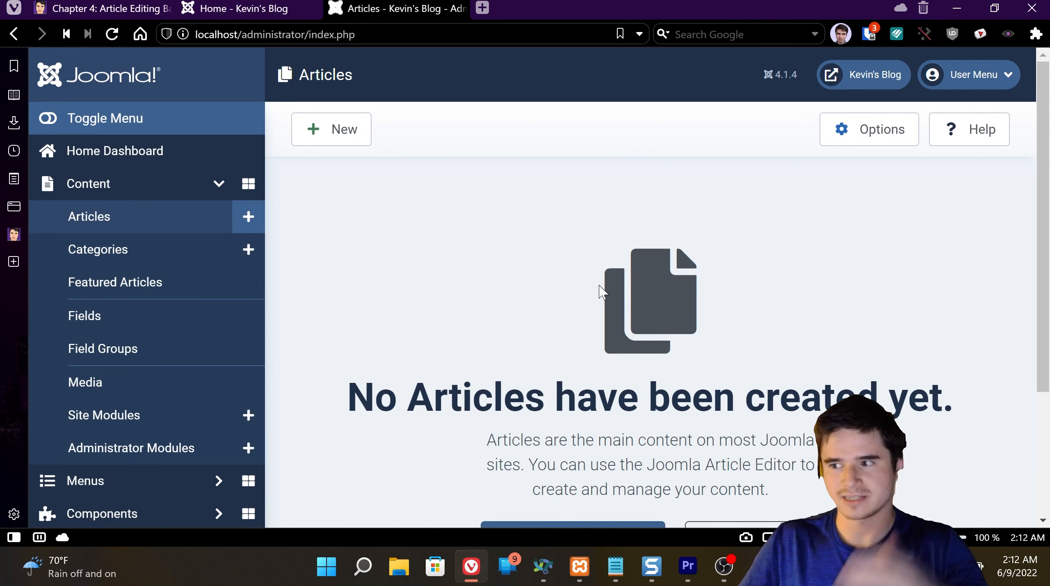
{"action": "scroll", "coordinate": [632, 369], "scroll_direction": "down", "scroll_amount": 2}
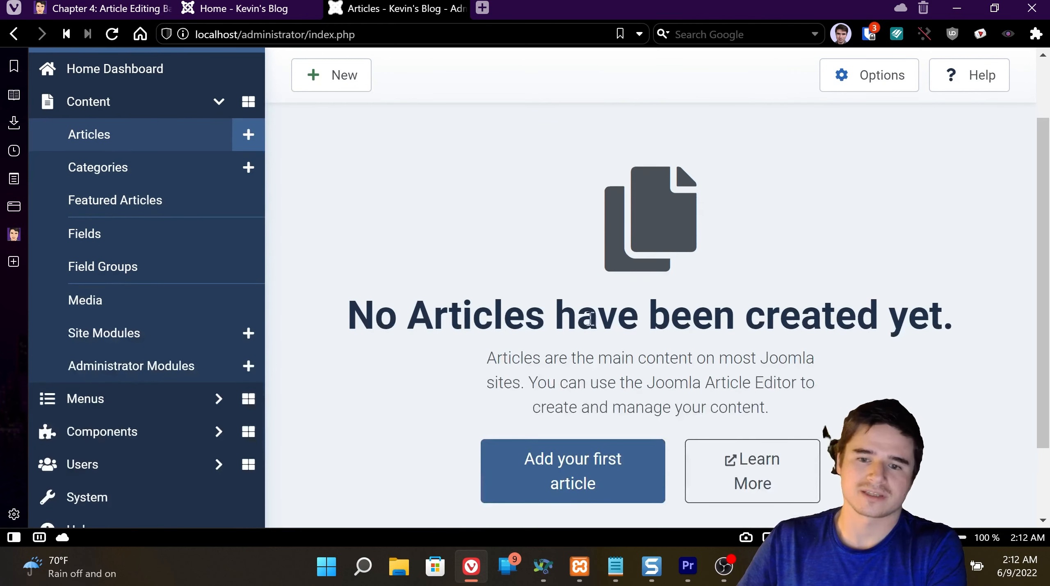
{"action": "scroll", "coordinate": [590, 352], "scroll_direction": "up", "scroll_amount": 2}
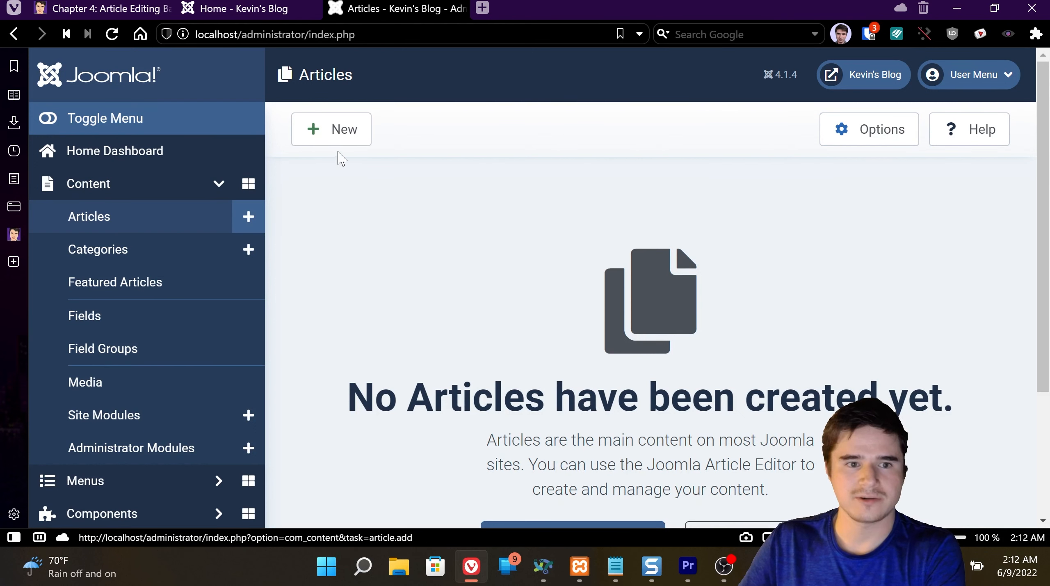
{"action": "left_click", "coordinate": [346, 131]}
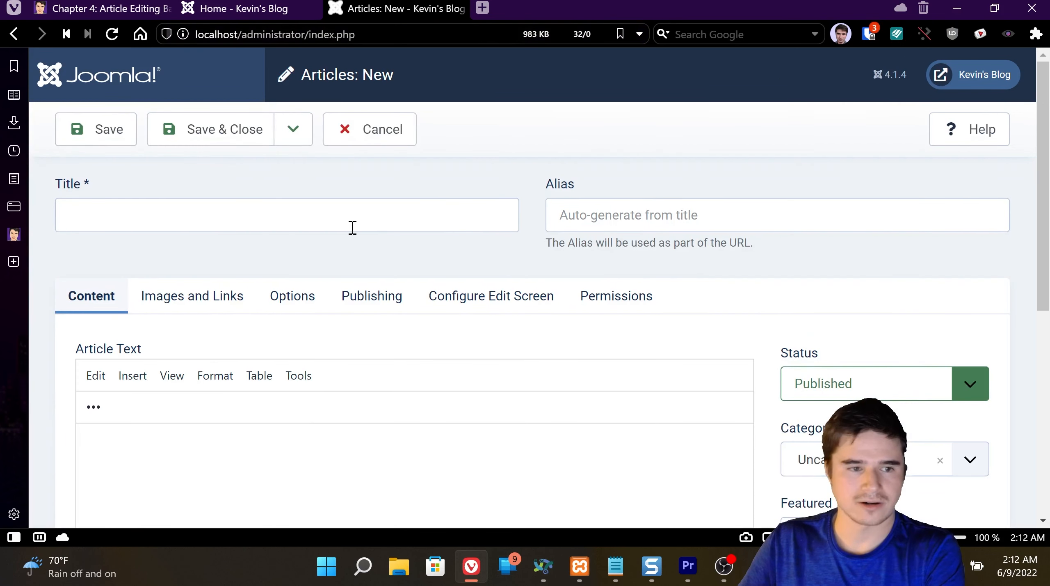
- Enter the text "Writing" in the body of the new article
{"action": "left_click", "coordinate": [352, 227]}
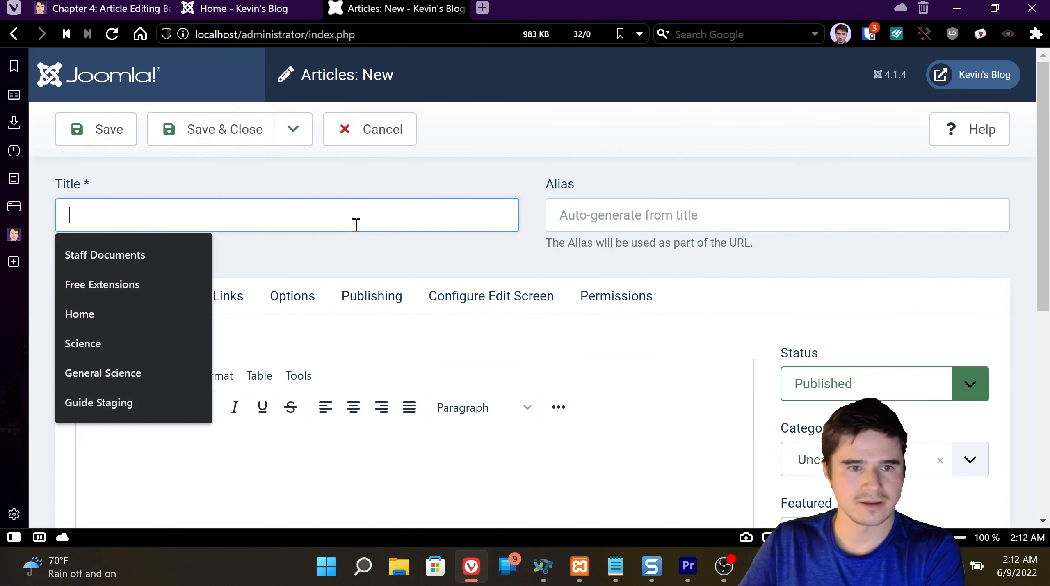
{"action": "left_click", "coordinate": [444, 193]}
{"action": "left_click", "coordinate": [453, 214]}
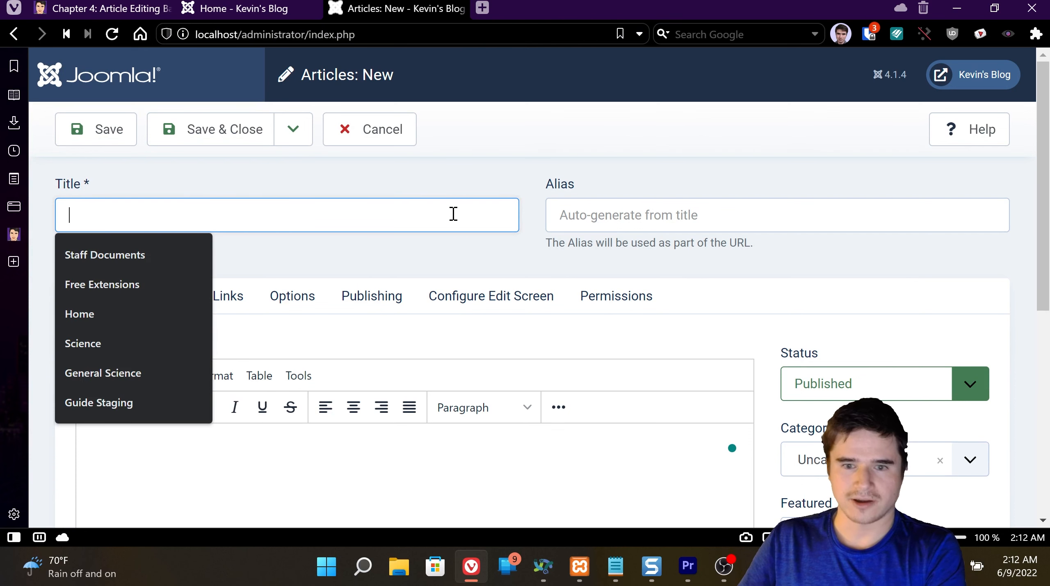
{"action": "left_click", "coordinate": [525, 225]}
{"action": "scroll", "coordinate": [462, 279], "scroll_direction": "down", "scroll_amount": 5}
{"action": "left_click", "coordinate": [340, 382]}
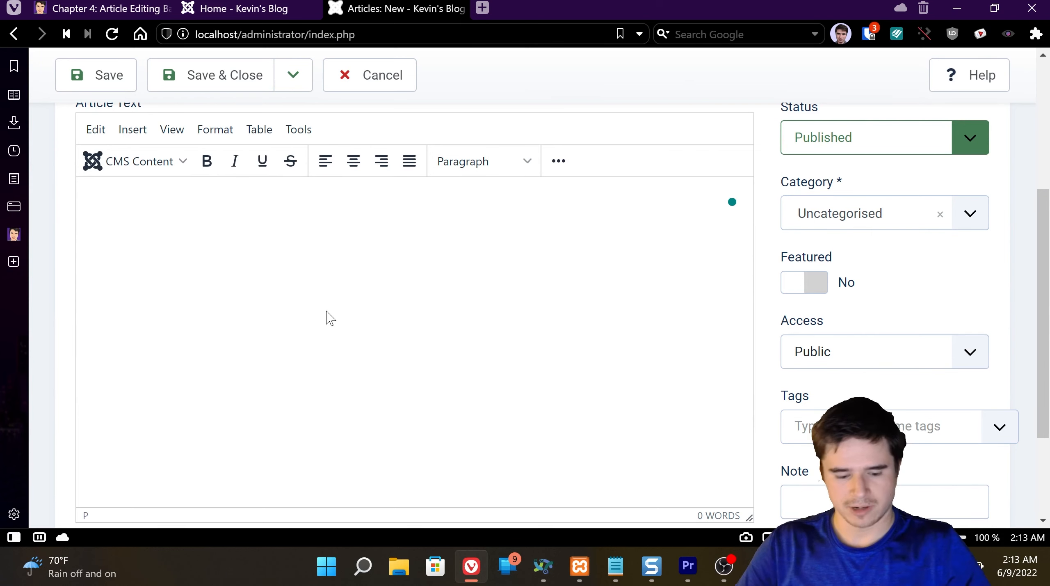
{"action": "type", "text": "Writing"}
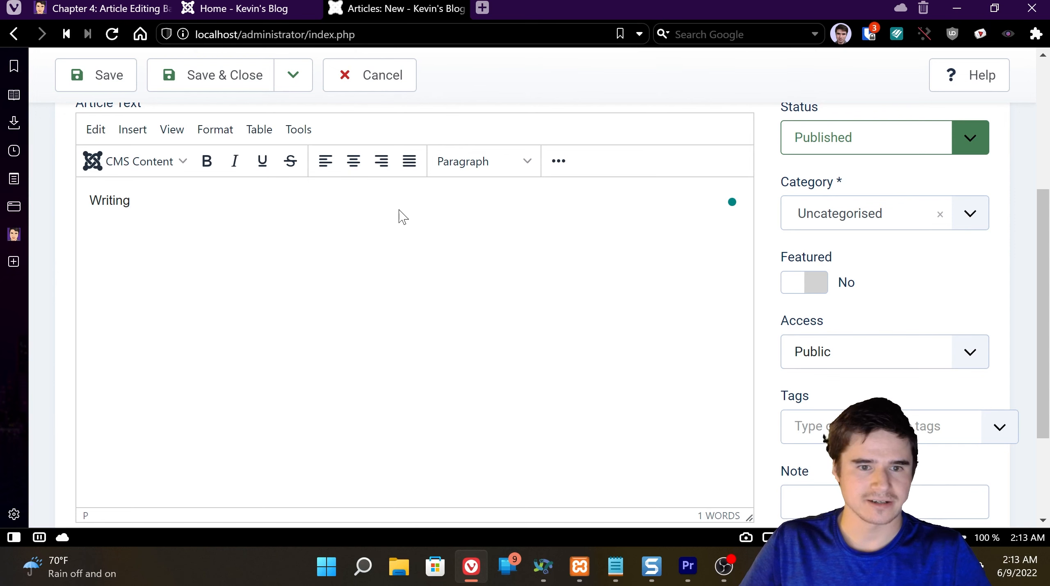
- Examine the article form's title and alias fields and its image, link, display, publishing and edit-screen settings
{"action": "scroll", "coordinate": [318, 263], "scroll_direction": "up", "scroll_amount": 2}
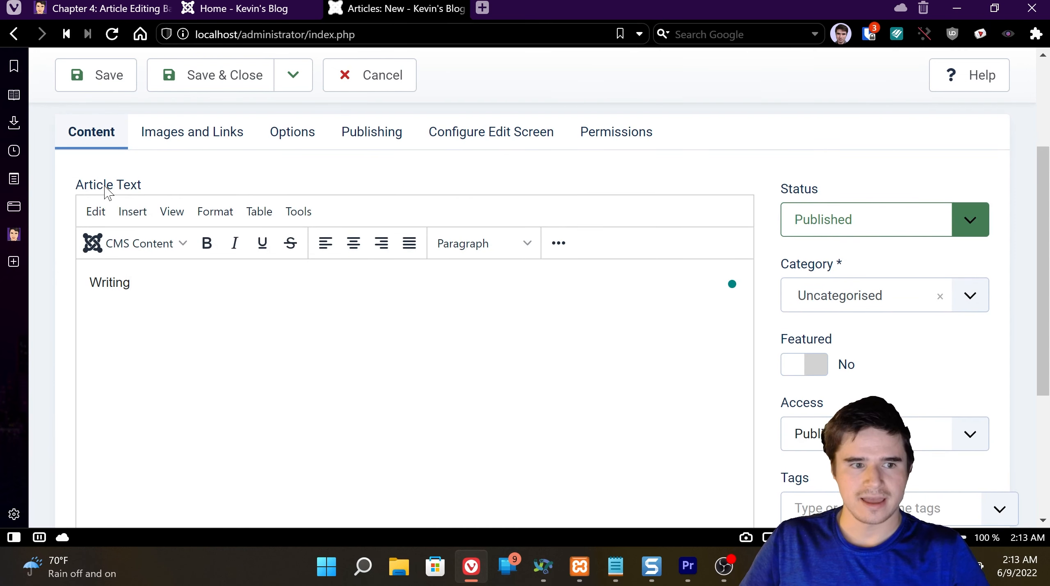
{"action": "scroll", "coordinate": [108, 203], "scroll_direction": "up", "scroll_amount": 4}
{"action": "left_click", "coordinate": [112, 210]}
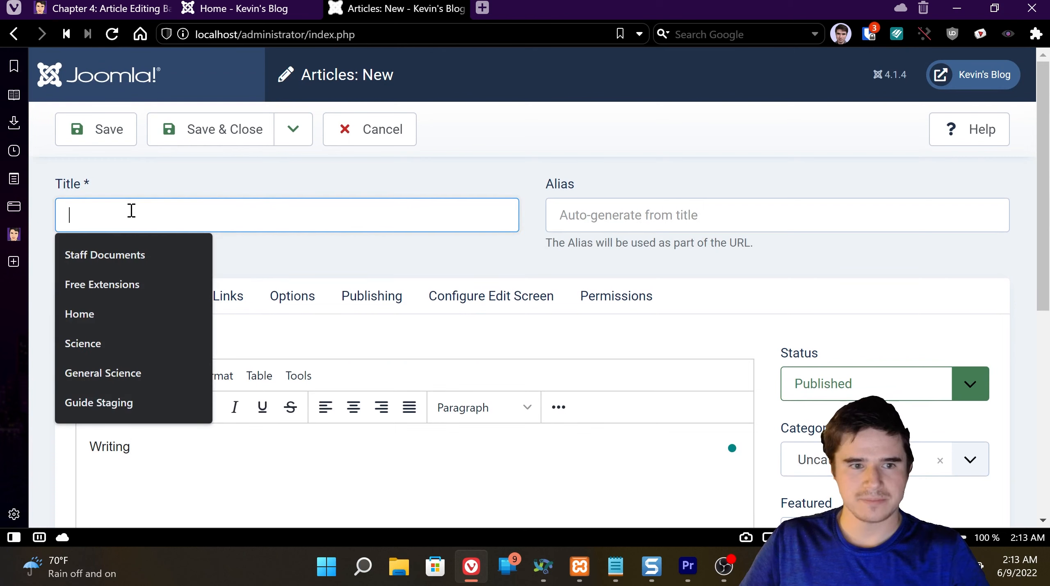
{"action": "left_click", "coordinate": [584, 201]}
{"action": "left_click", "coordinate": [854, 284]}
{"action": "scroll", "coordinate": [820, 298], "scroll_direction": "down", "scroll_amount": 7}
{"action": "scroll", "coordinate": [828, 370], "scroll_direction": "up", "scroll_amount": 7}
{"action": "left_click", "coordinate": [186, 295]}
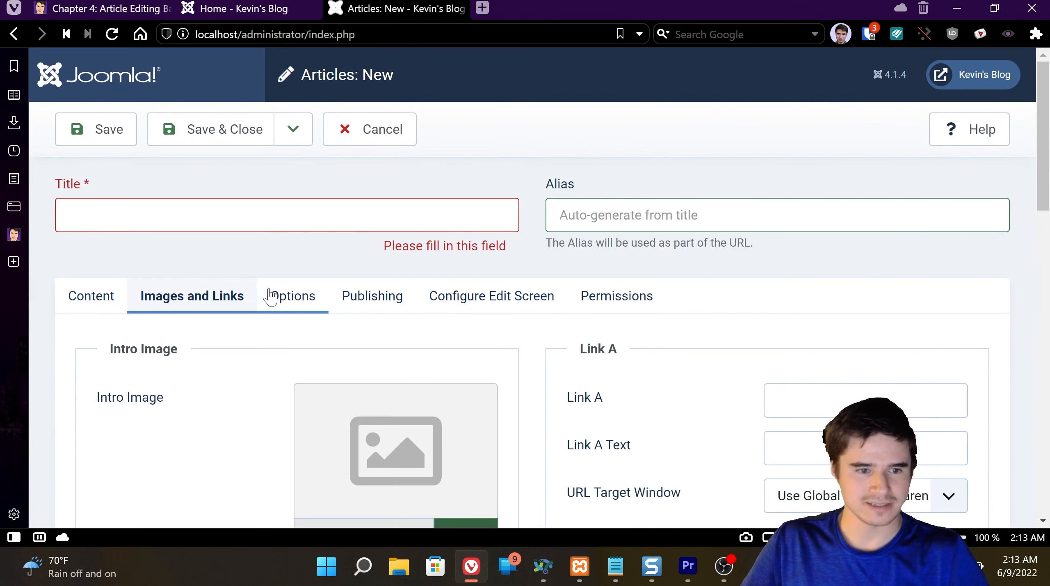
{"action": "left_click", "coordinate": [293, 301]}
{"action": "scroll", "coordinate": [391, 319], "scroll_direction": "down", "scroll_amount": 3}
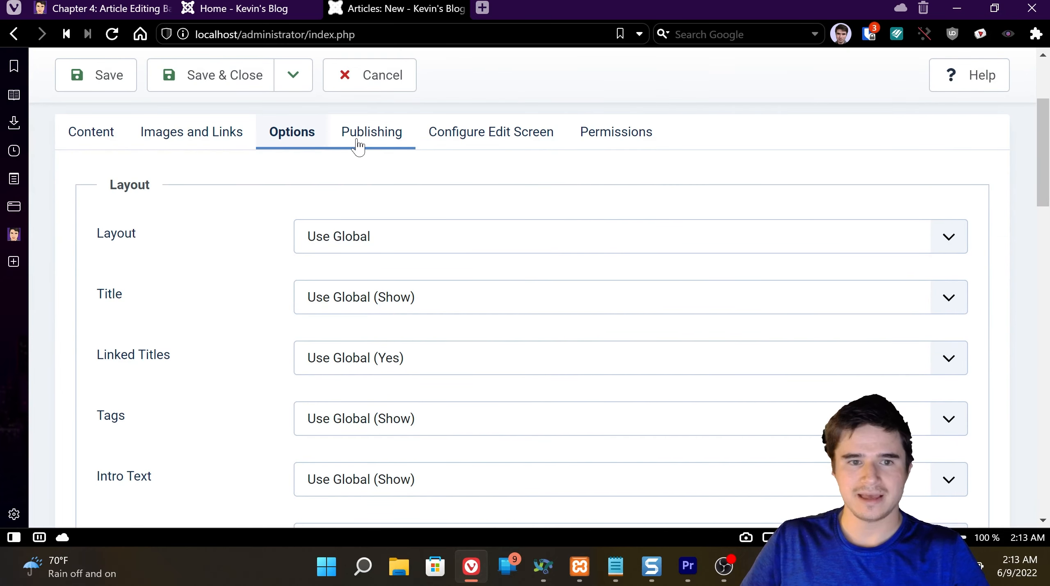
{"action": "left_click", "coordinate": [357, 142]}
{"action": "left_click", "coordinate": [436, 133]}
{"action": "left_click", "coordinate": [109, 143]}
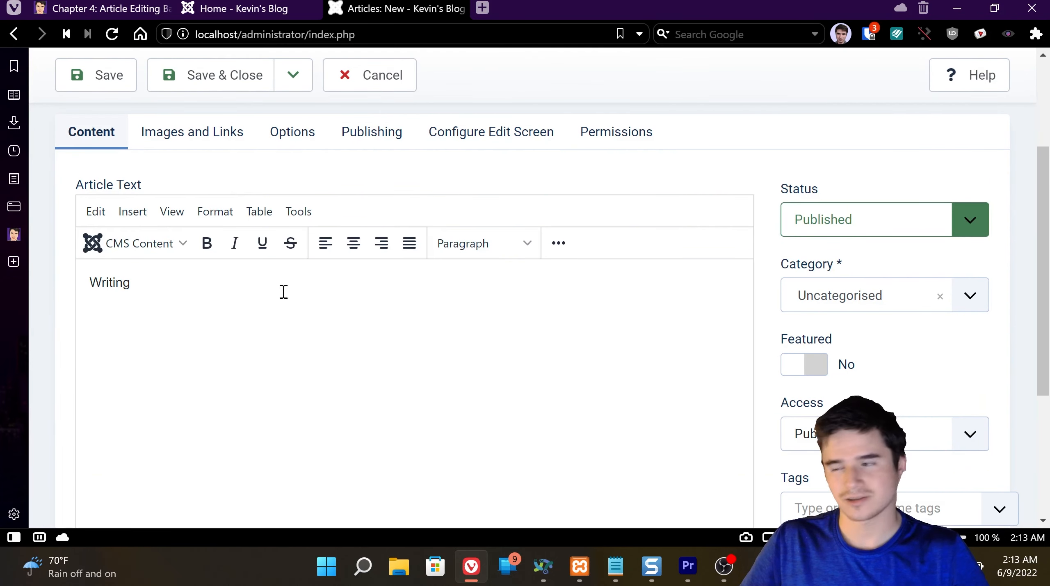
- Set the article's title to "My First Blog Post"
{"action": "scroll", "coordinate": [278, 304], "scroll_direction": "up", "scroll_amount": 2}
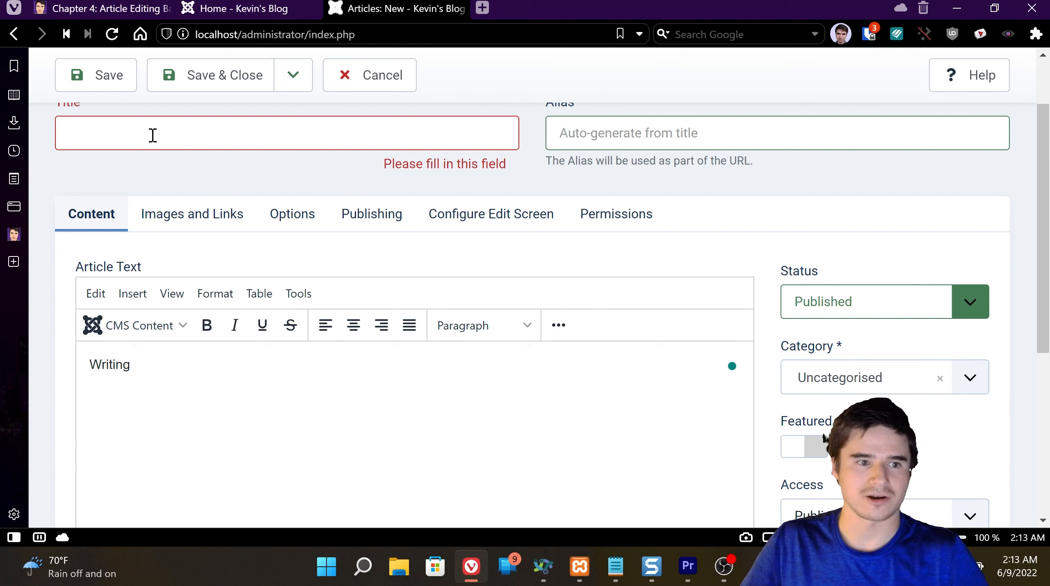
{"action": "left_click", "coordinate": [166, 139]}
{"action": "scroll", "coordinate": [226, 139], "scroll_direction": "up", "scroll_amount": 2}
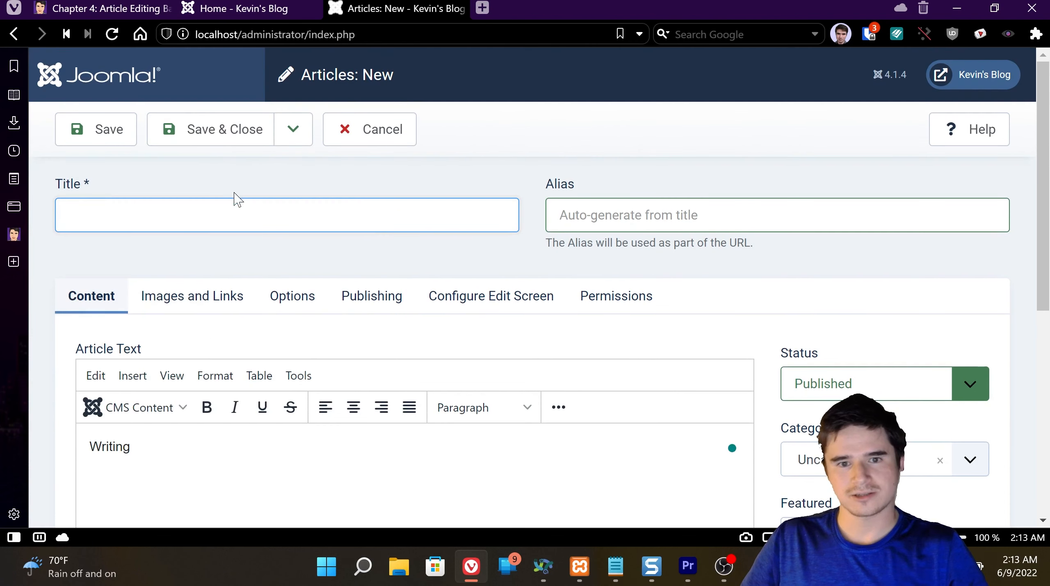
{"action": "left_click", "coordinate": [215, 218]}
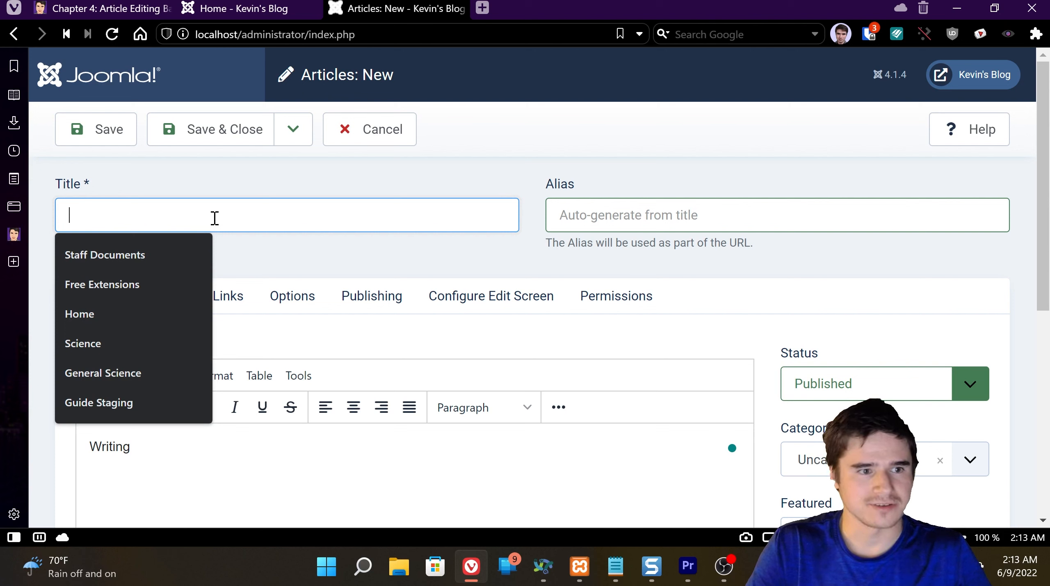
{"action": "type", "text": "M"}
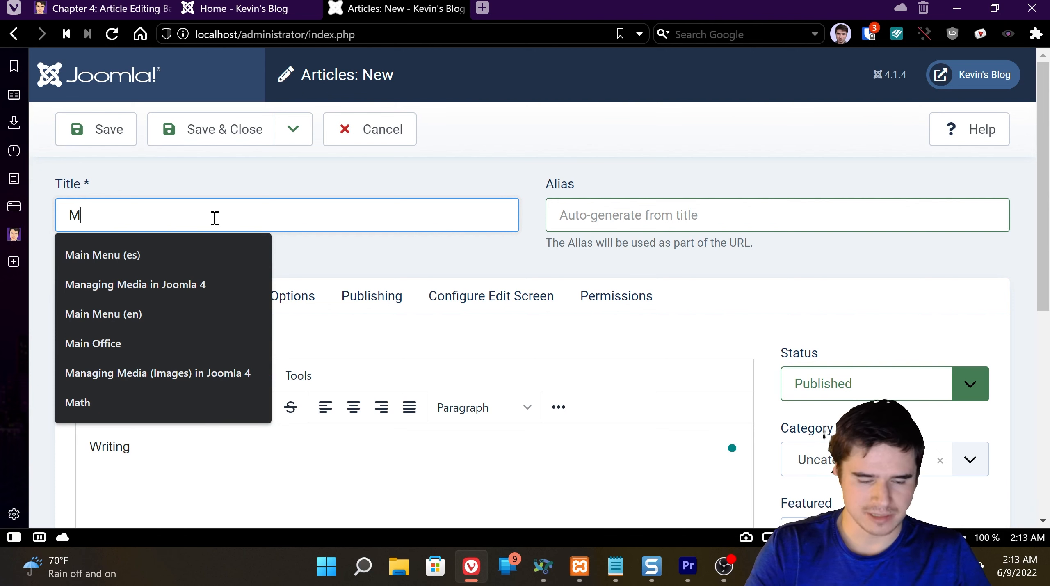
{"action": "type", "text": "y First Blog Post"}
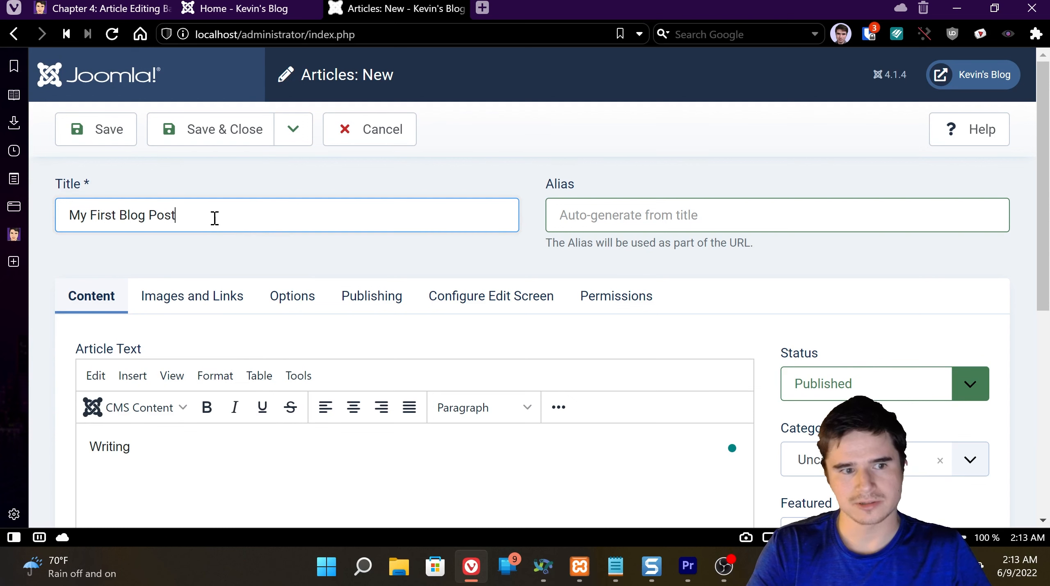
- Set the article's alias to "first-blog-post"
{"action": "key", "text": "Tab"}
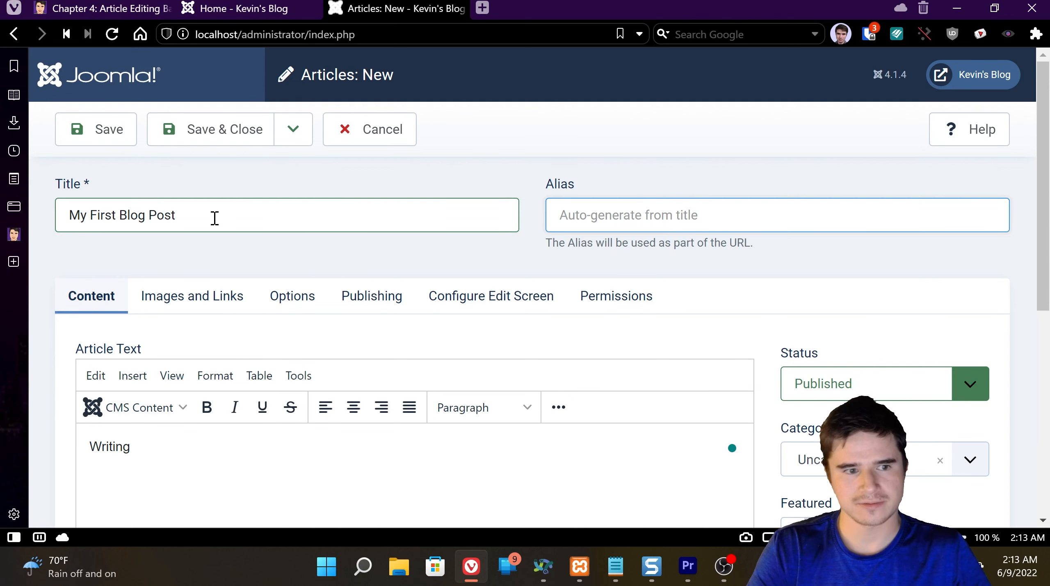
{"action": "type", "text": "fir"}
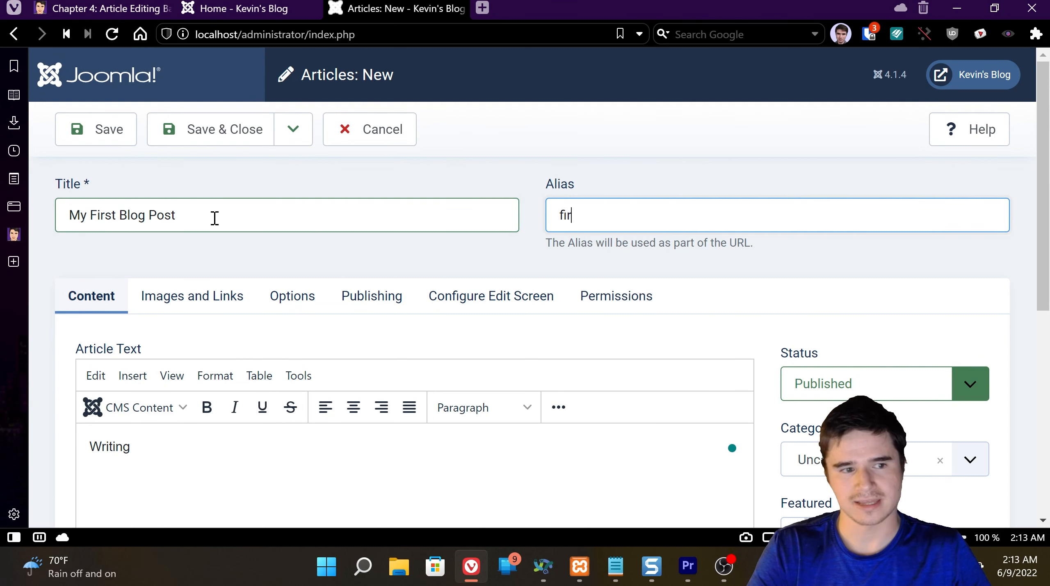
{"action": "type", "text": "st-blog-post"}
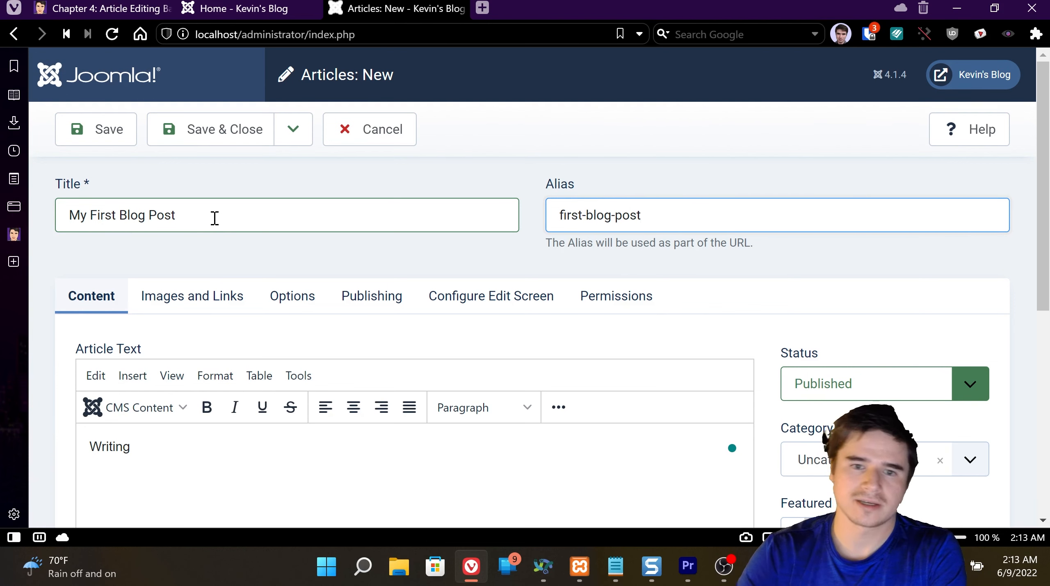
- Review the note about the alias's use and compare it with the page's full URL
{"action": "left_click_drag", "start_coordinate": [771, 242], "coordinate": [755, 263]}
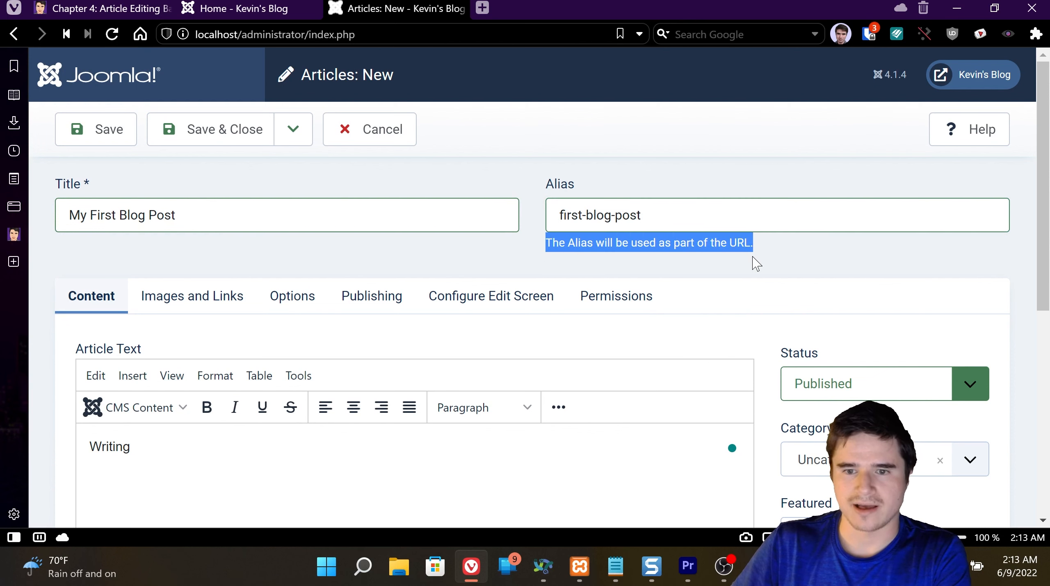
{"action": "left_click", "coordinate": [474, 238]}
{"action": "left_click", "coordinate": [359, 36]}
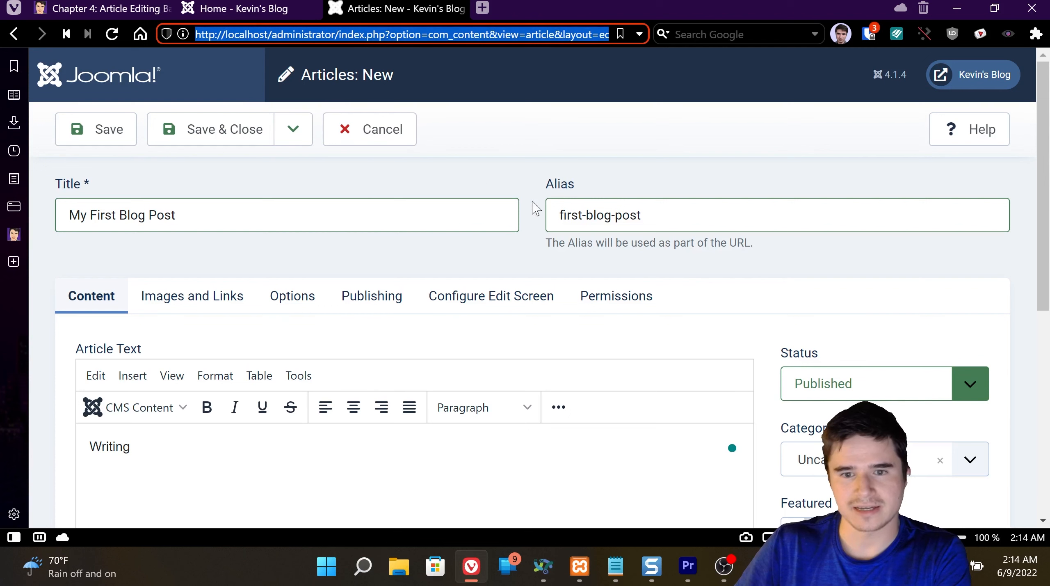
{"action": "left_click", "coordinate": [653, 219]}
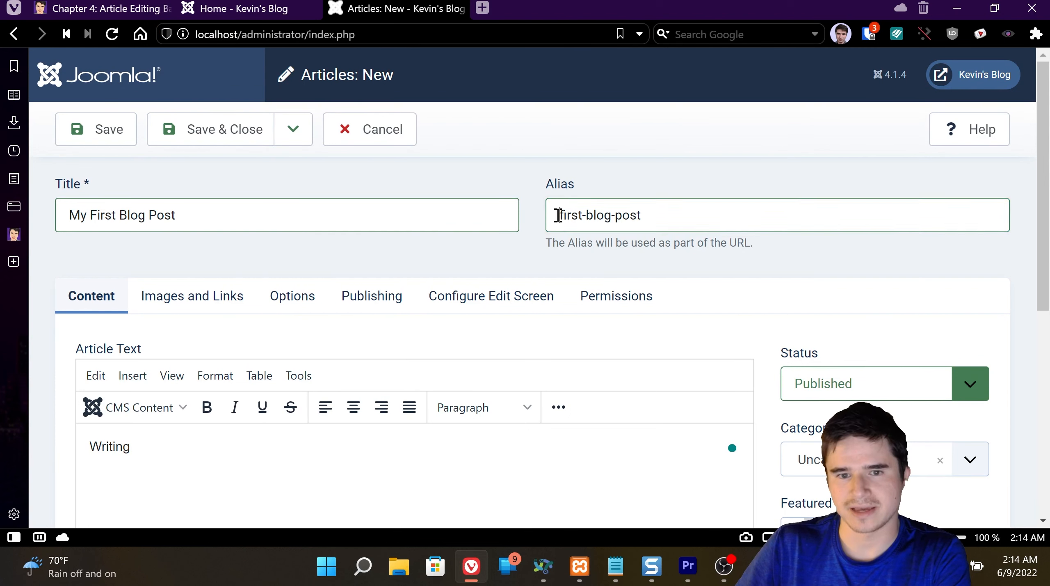
- Clear the article's alias and save the article so an alias is generated from the title, and check the generated alias
{"action": "left_click_drag", "start_coordinate": [657, 215], "coordinate": [475, 218]}
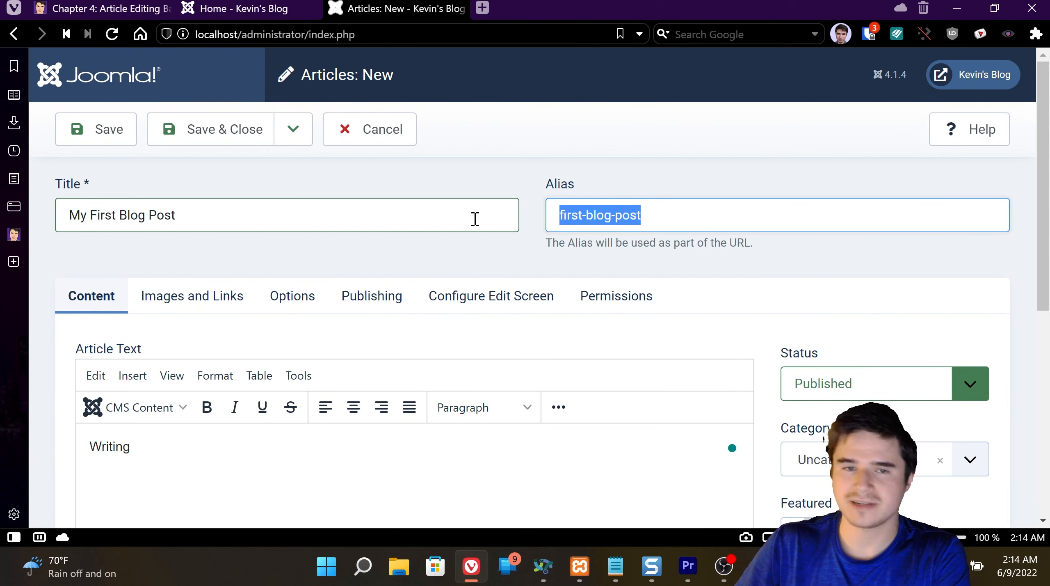
{"action": "left_click", "coordinate": [636, 217]}
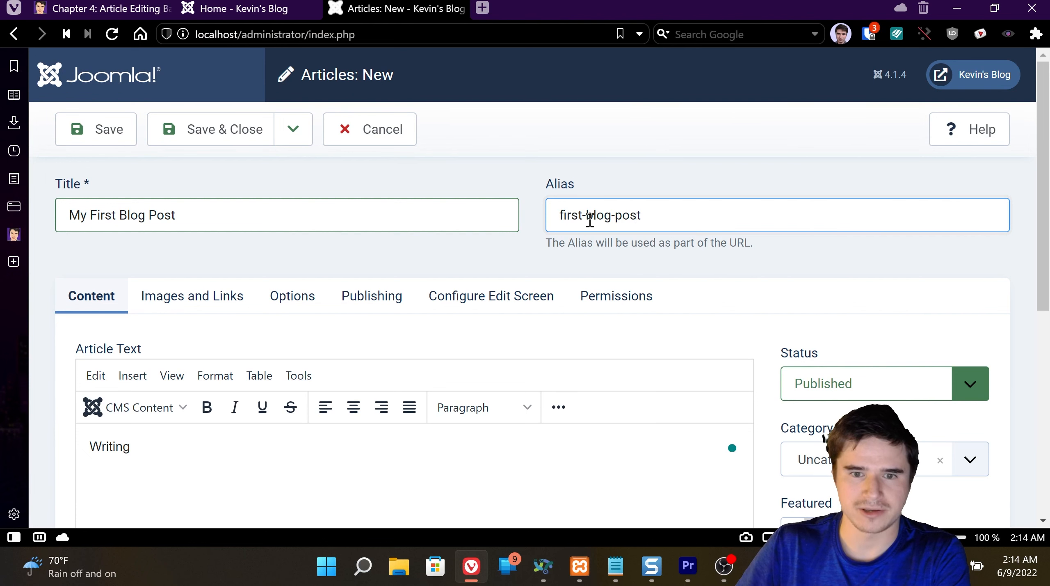
{"action": "left_click_drag", "start_coordinate": [670, 217], "coordinate": [506, 215]}
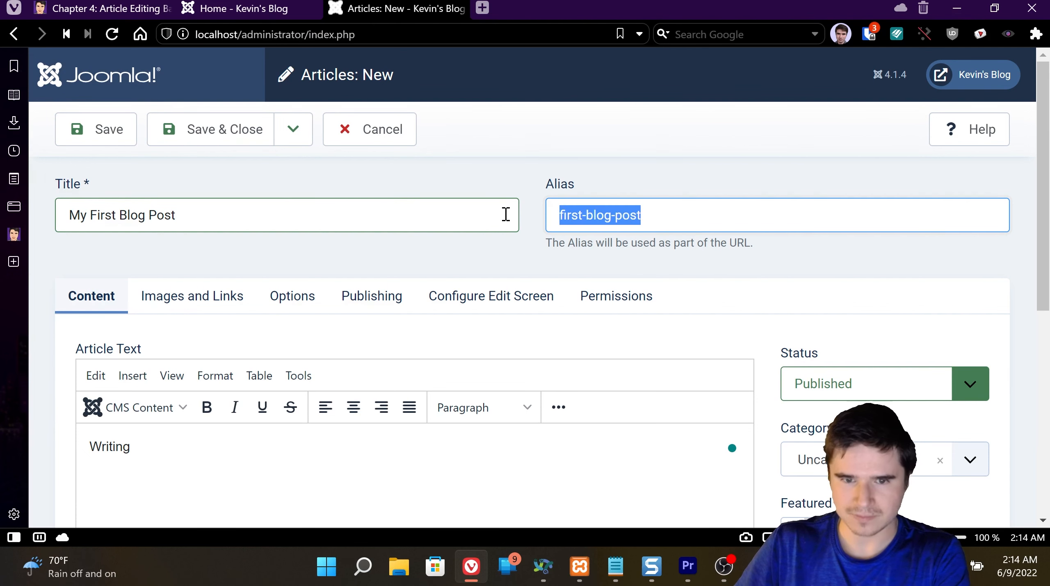
{"action": "key", "text": "BackSpace"}
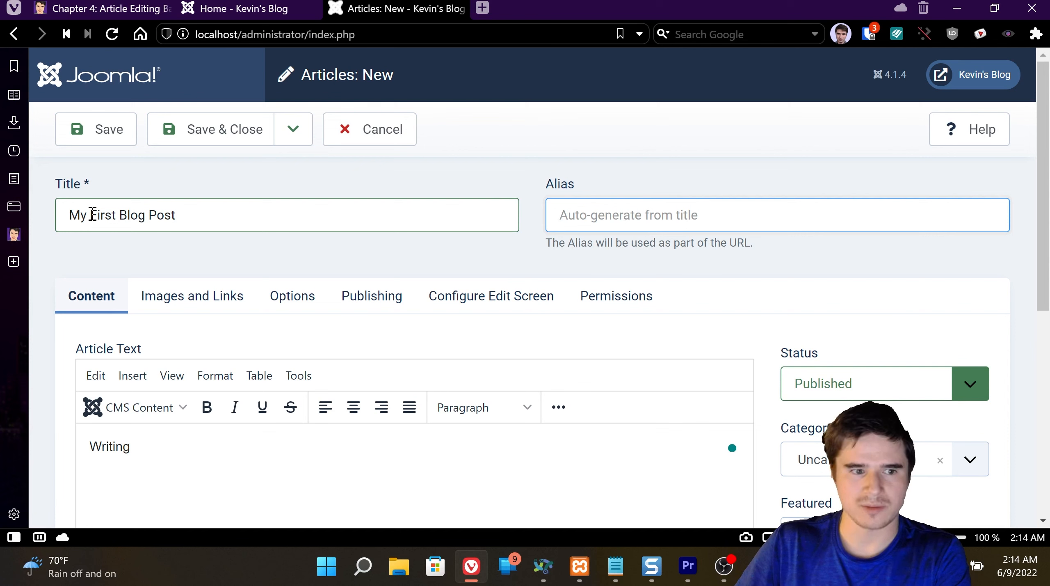
{"action": "left_click_drag", "start_coordinate": [217, 214], "coordinate": [61, 211]}
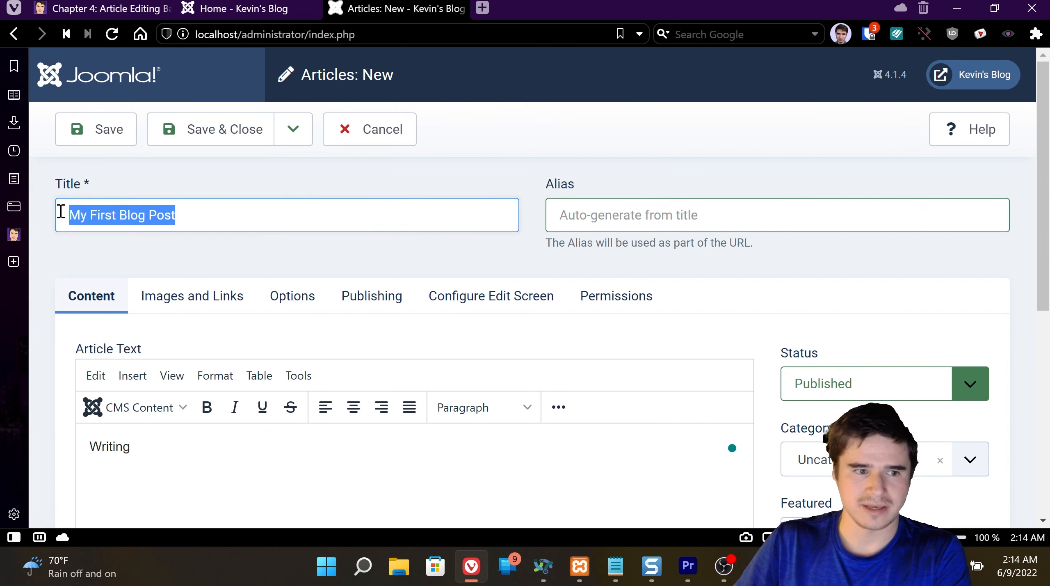
{"action": "left_click", "coordinate": [150, 183]}
{"action": "left_click", "coordinate": [108, 130]}
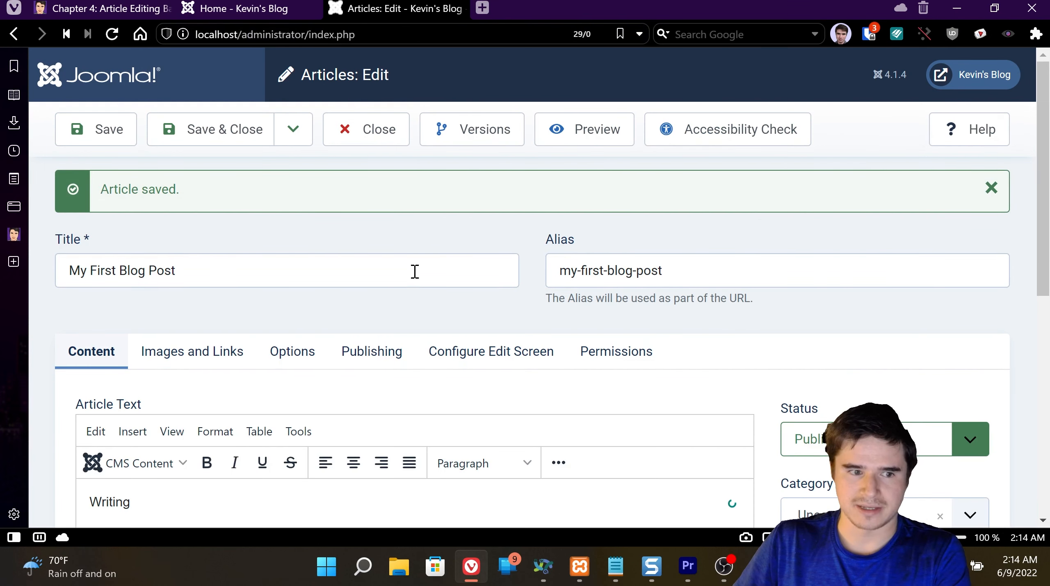
{"action": "left_click", "coordinate": [583, 271]}
{"action": "left_click", "coordinate": [583, 271]}
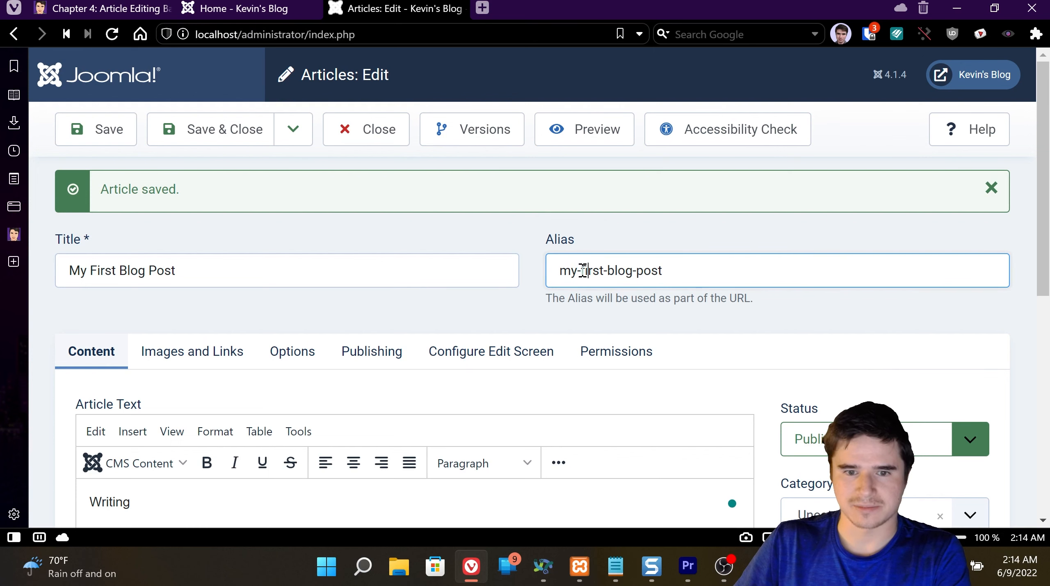
{"action": "left_click", "coordinate": [361, 282]}
{"action": "left_click_drag", "start_coordinate": [698, 273], "coordinate": [561, 272]}
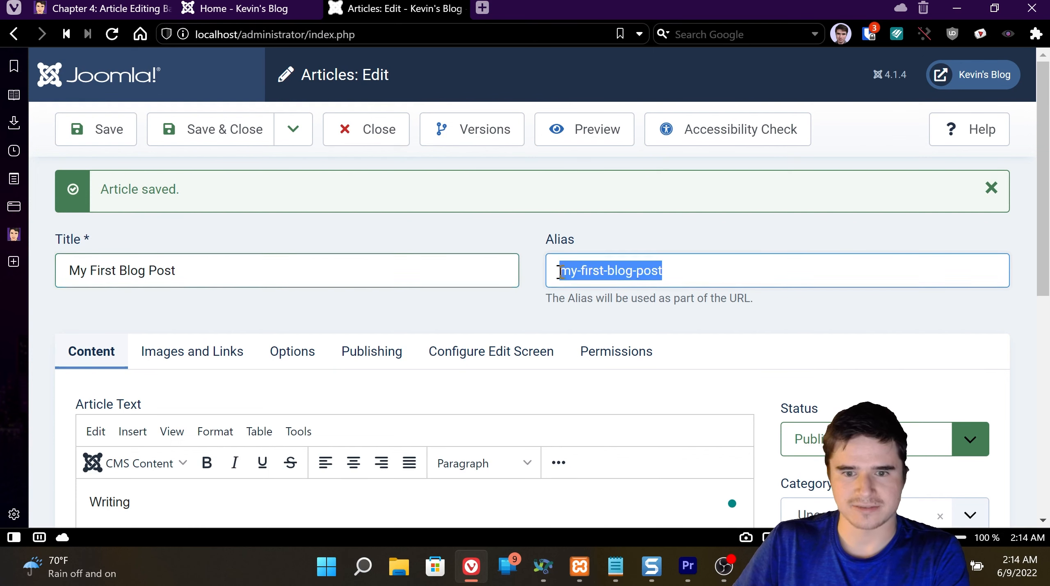
- Switch the article's status to Unpublished and back to Published
{"action": "scroll", "coordinate": [568, 276], "scroll_direction": "down", "scroll_amount": 2}
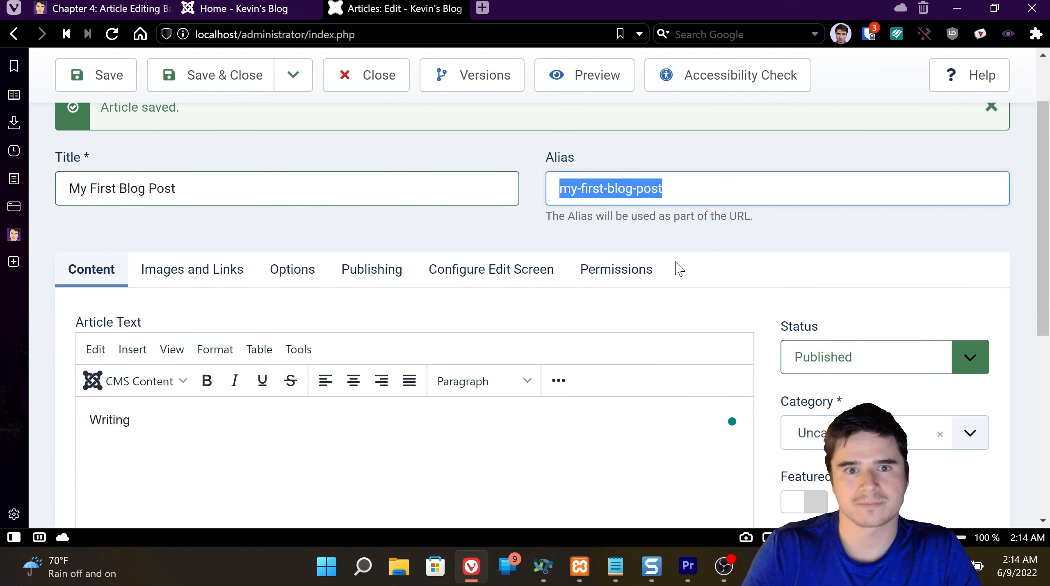
{"action": "scroll", "coordinate": [659, 261], "scroll_direction": "down", "scroll_amount": 2}
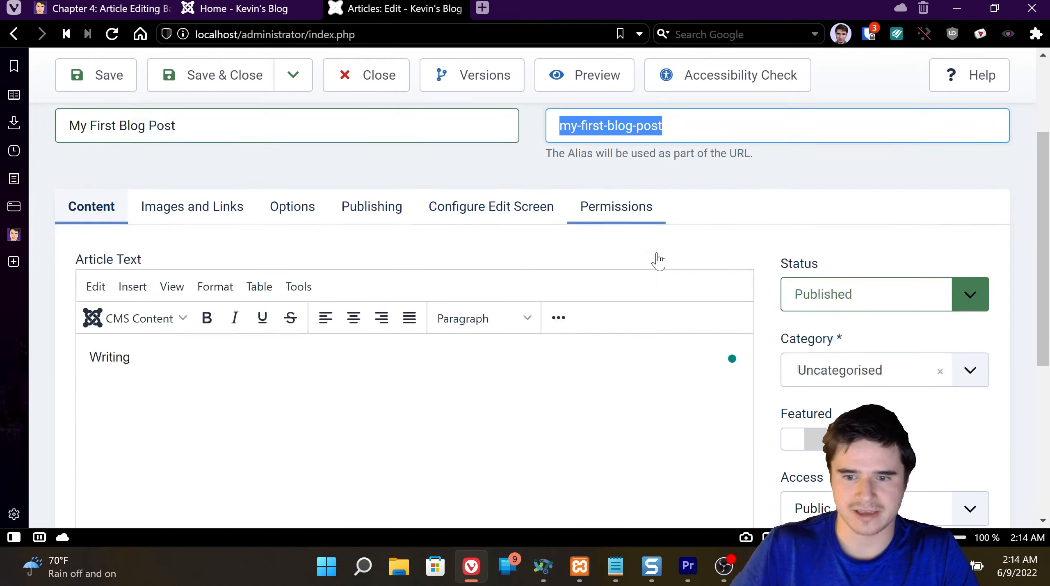
{"action": "scroll", "coordinate": [659, 279], "scroll_direction": "down", "scroll_amount": 2}
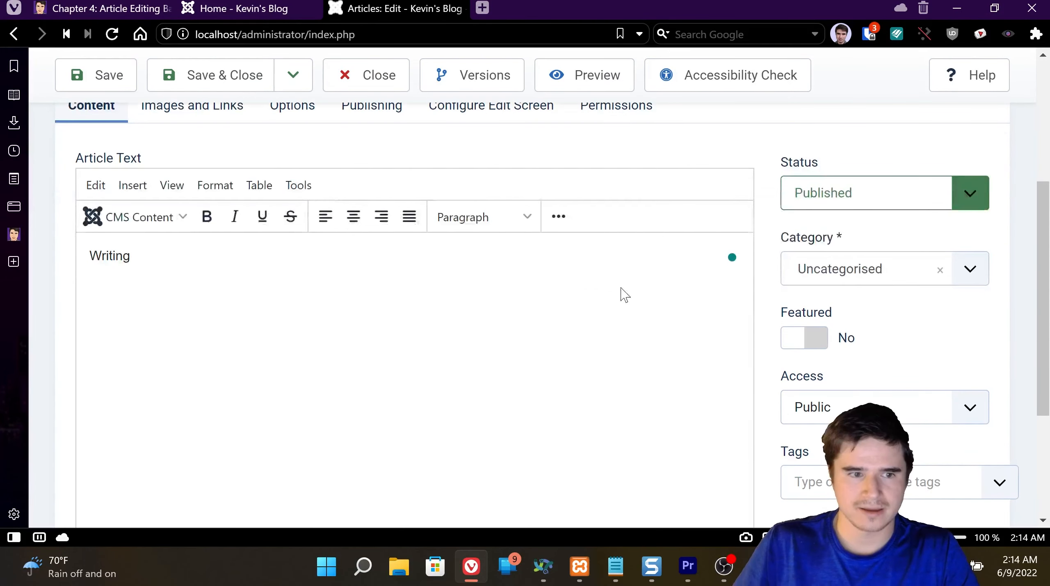
{"action": "left_click", "coordinate": [825, 202]}
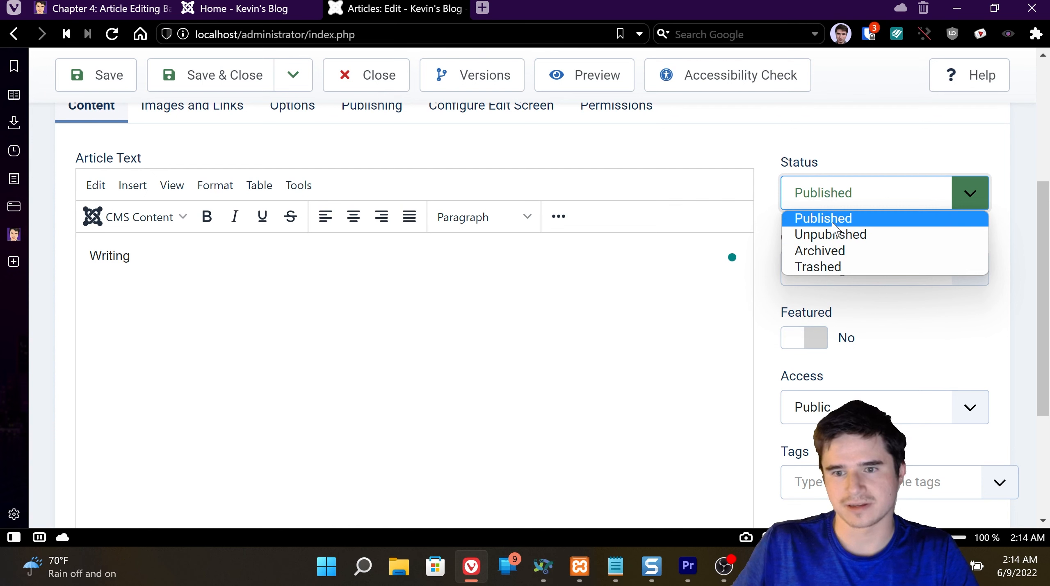
{"action": "left_click", "coordinate": [856, 242]}
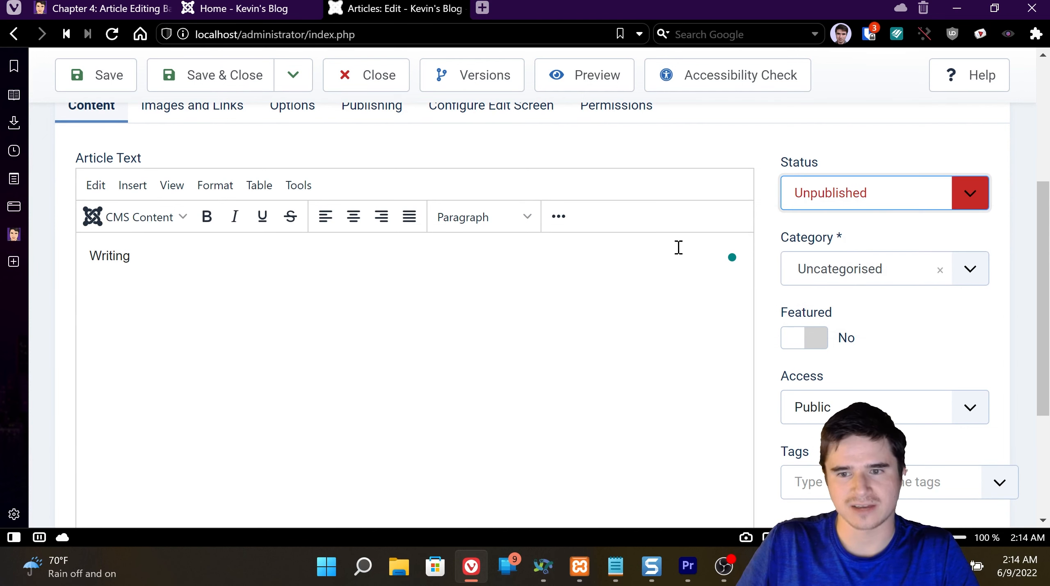
{"action": "scroll", "coordinate": [693, 247], "scroll_direction": "up", "scroll_amount": 2}
{"action": "left_click", "coordinate": [867, 279]}
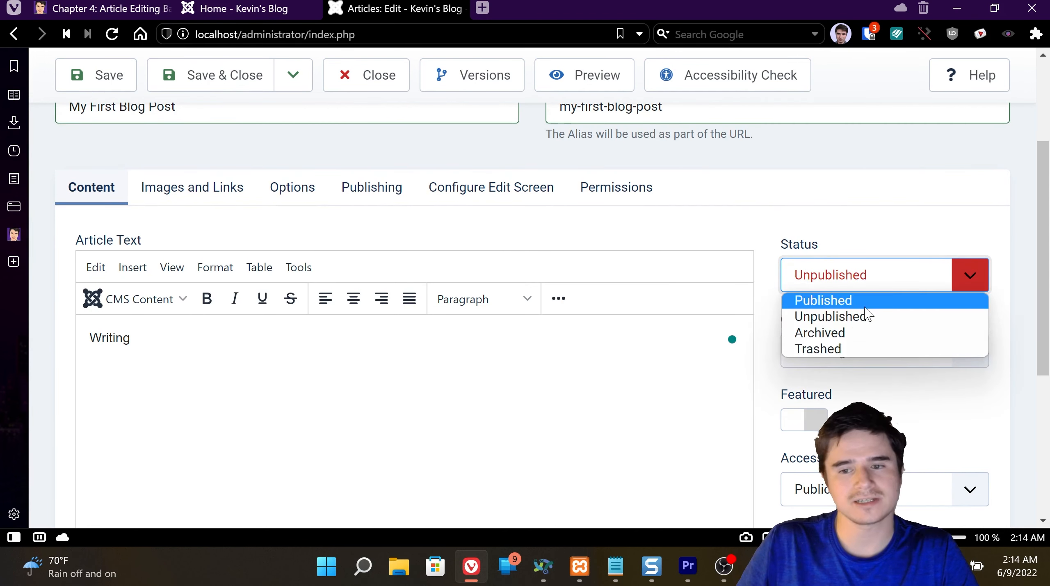
{"action": "left_click", "coordinate": [861, 304]}
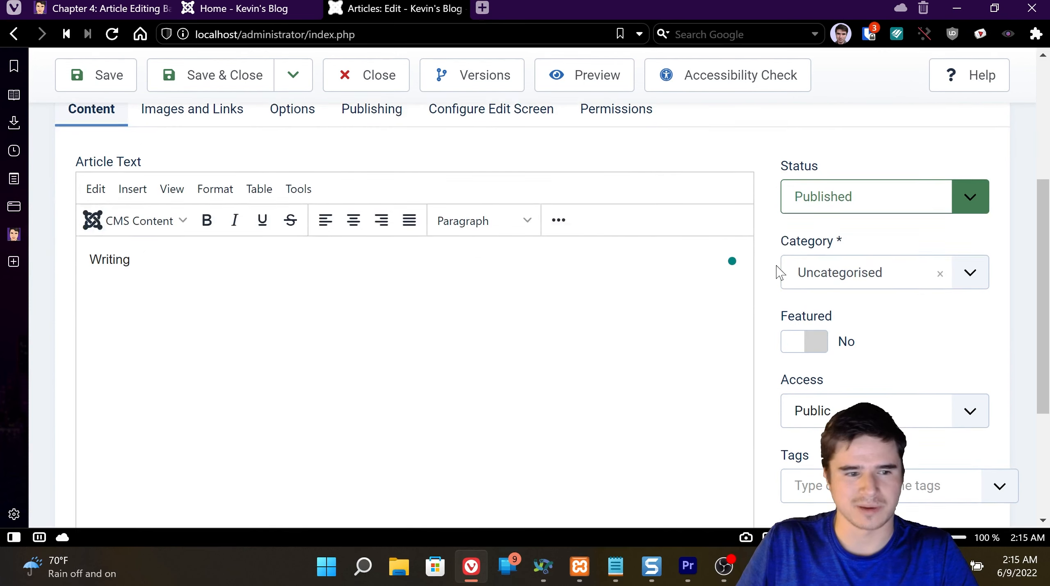
- Choose Uncategorised as the article's category
{"action": "scroll", "coordinate": [780, 271], "scroll_direction": "down", "scroll_amount": 2}
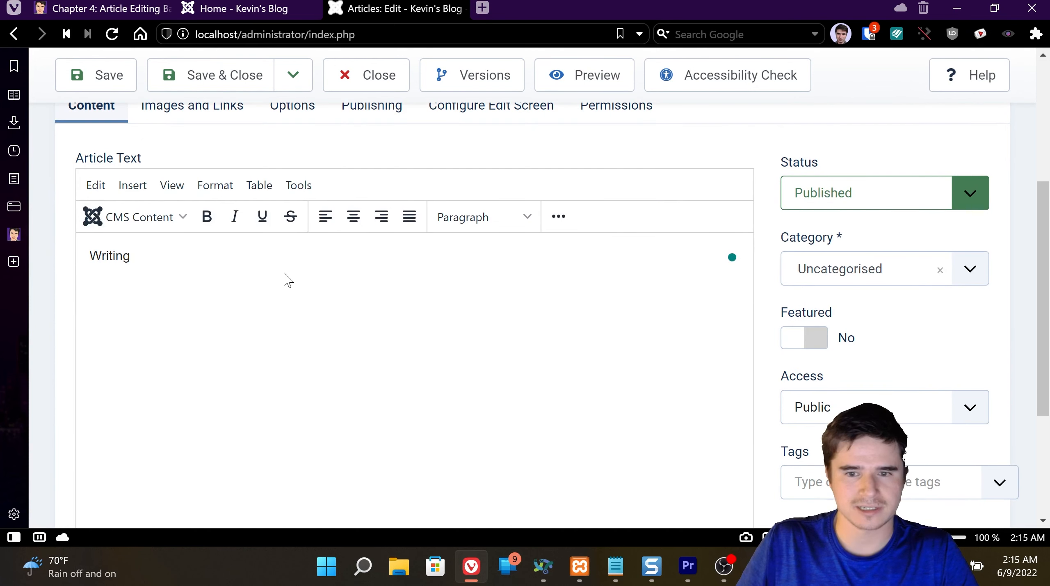
{"action": "left_click", "coordinate": [845, 278]}
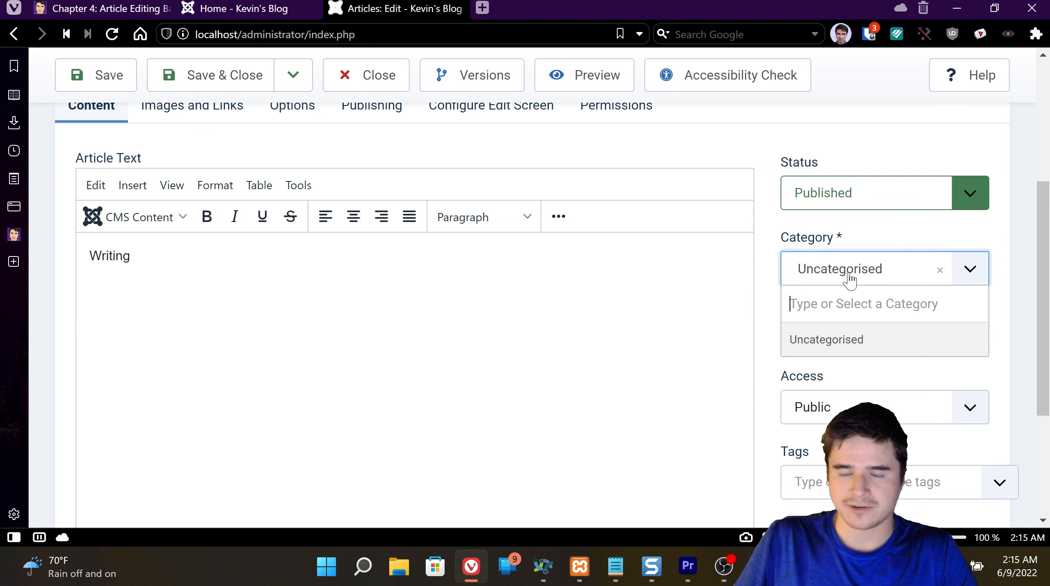
{"action": "left_click", "coordinate": [808, 342]}
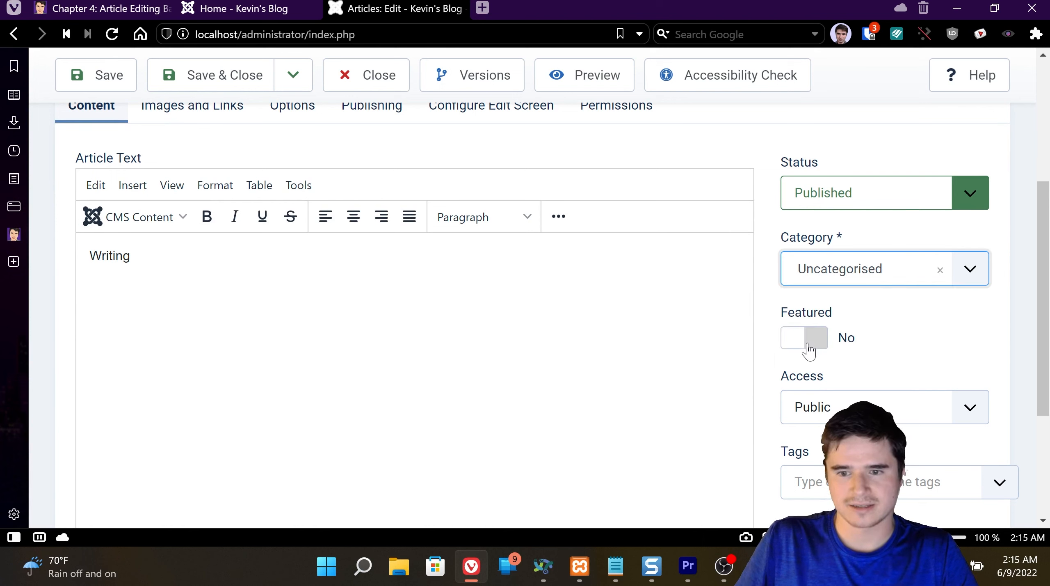
{"action": "left_click", "coordinate": [774, 340]}
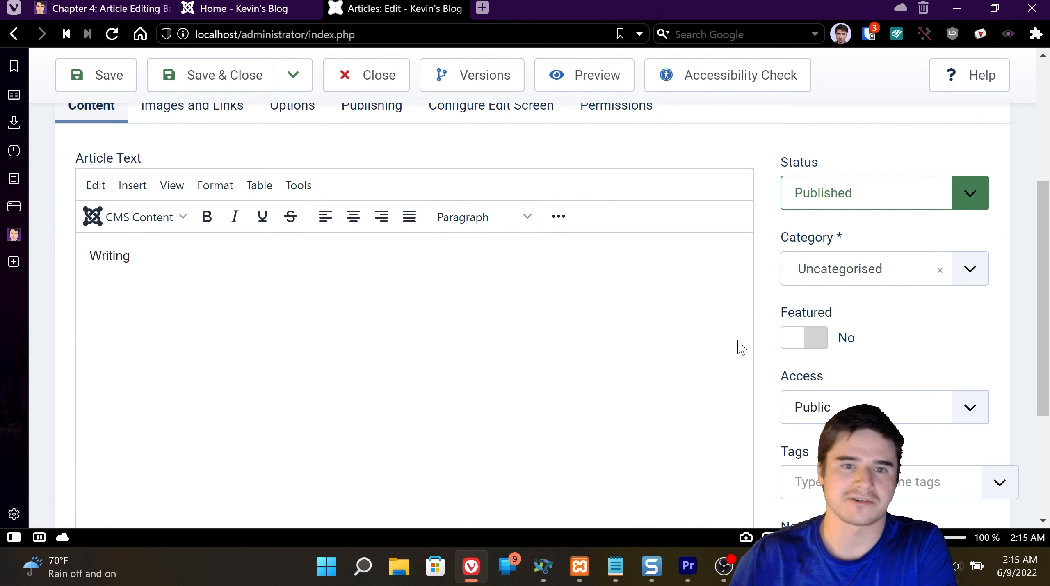
- Mark the article as featured and check the blog's Home page before returning to the editor
{"action": "scroll", "coordinate": [755, 357], "scroll_direction": "down", "scroll_amount": 2}
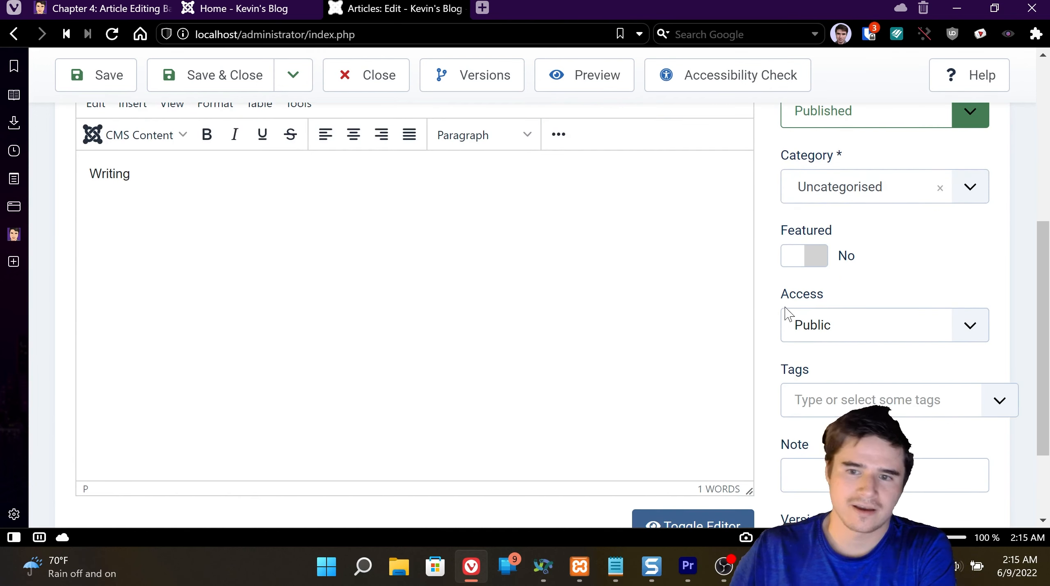
{"action": "left_click", "coordinate": [812, 258]}
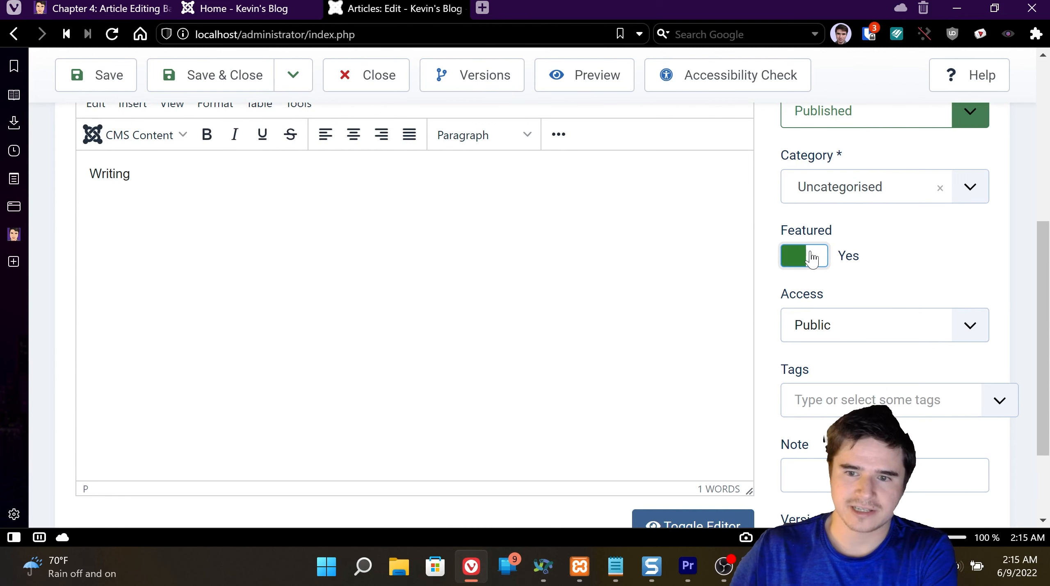
{"action": "left_click", "coordinate": [812, 261]}
{"action": "left_click", "coordinate": [811, 261]}
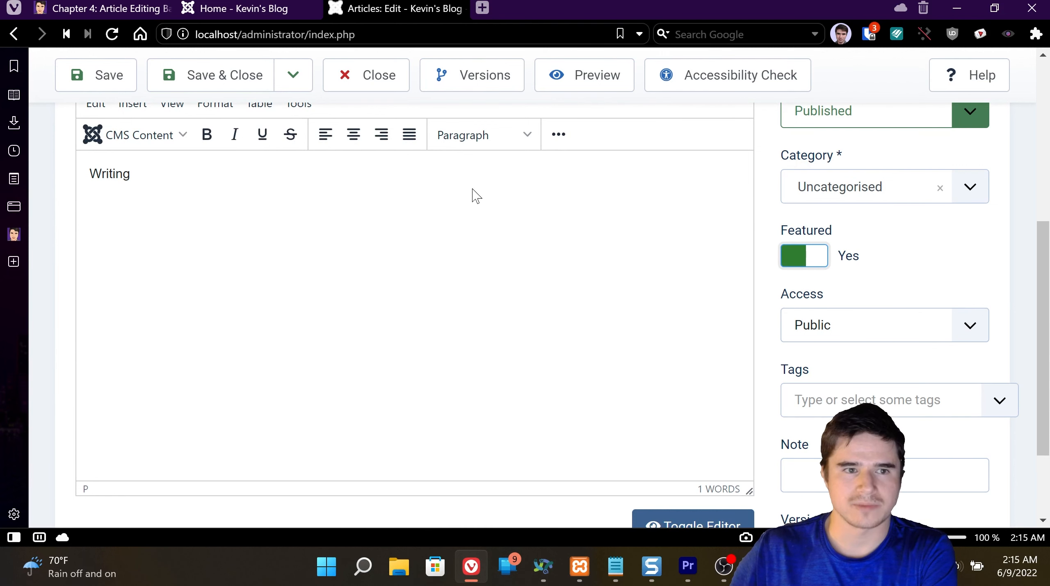
{"action": "left_click", "coordinate": [244, 169]}
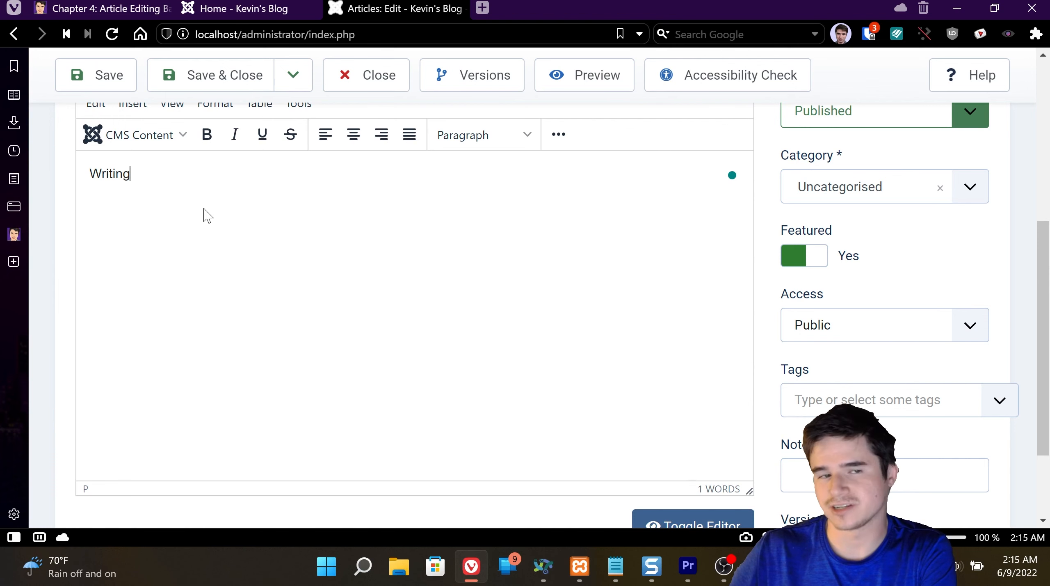
{"action": "scroll", "coordinate": [228, 207], "scroll_direction": "up", "scroll_amount": 2}
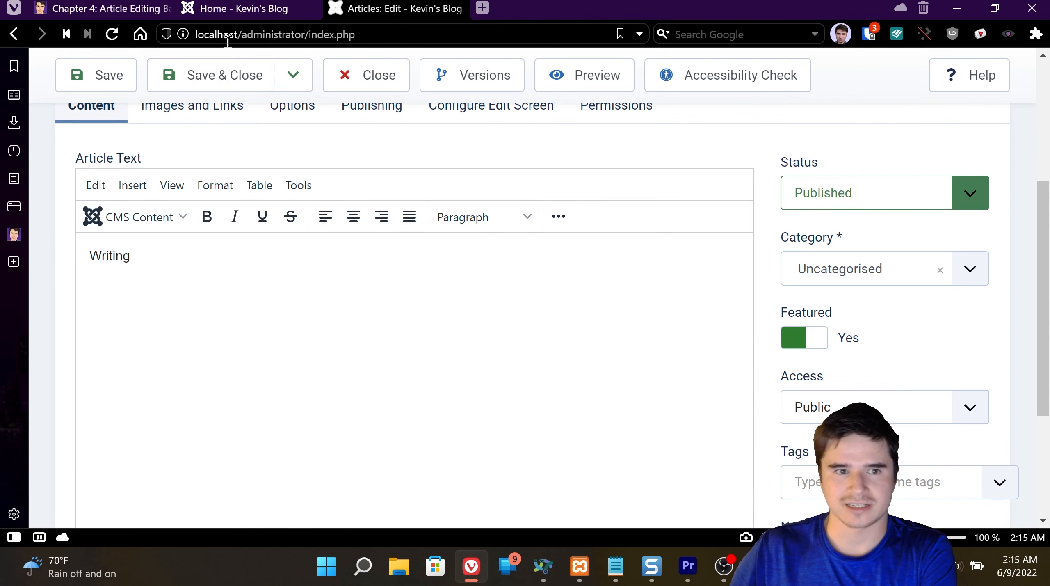
{"action": "left_click", "coordinate": [236, 18]}
{"action": "left_click", "coordinate": [368, 17]}
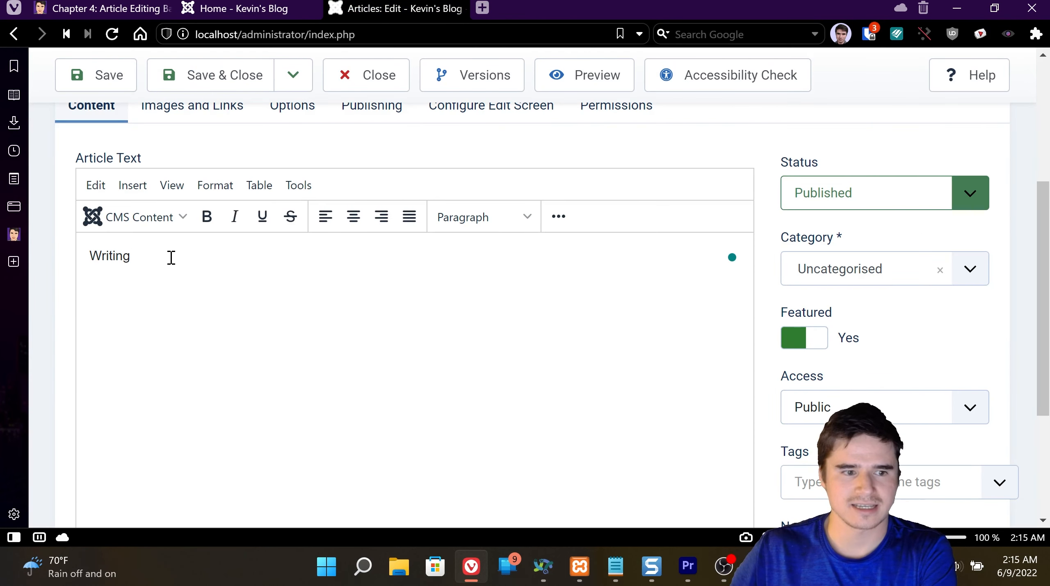
- Replace the article text with the prepared post beginning "Hello friends, welcome to my blog.", taken from the open notes document
{"action": "scroll", "coordinate": [171, 258], "scroll_direction": "up", "scroll_amount": 2}
{"action": "left_click_drag", "start_coordinate": [175, 337], "coordinate": [88, 338]}
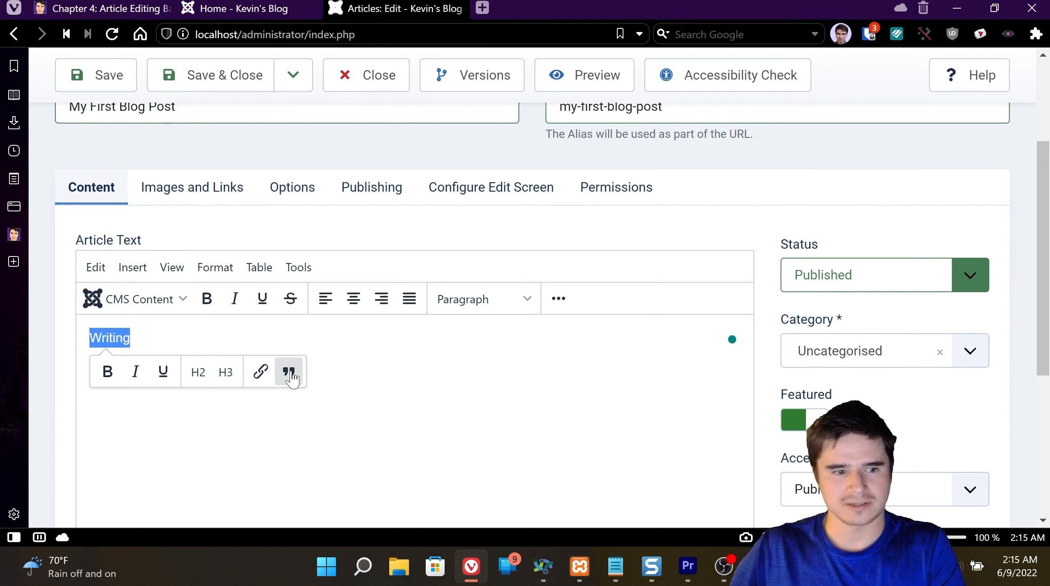
{"action": "key", "text": "ctrl+x"}
{"action": "mouse_move", "coordinate": [614, 564]}
{"action": "left_click", "coordinate": [683, 505]}
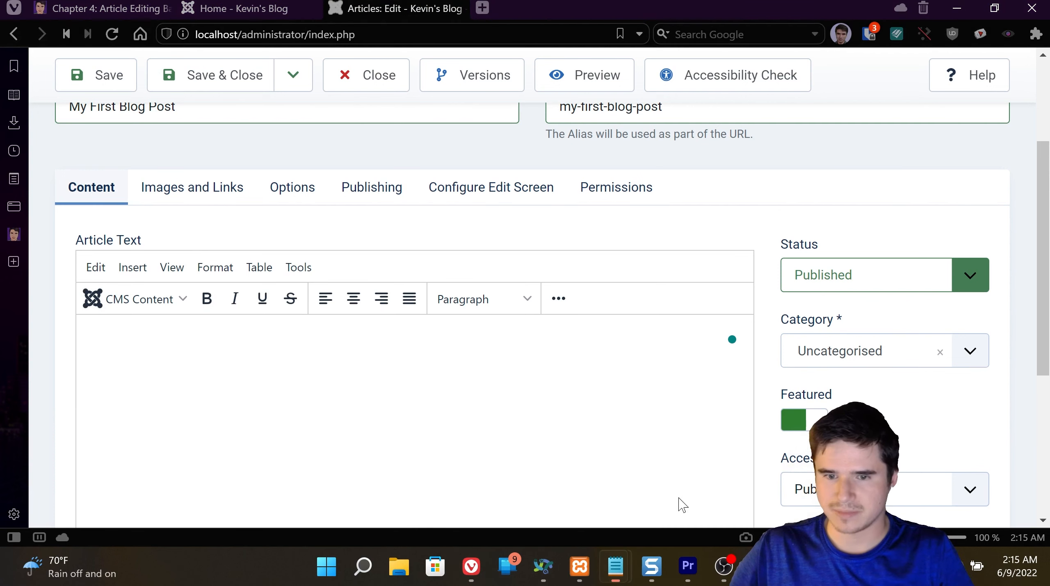
{"action": "left_click", "coordinate": [298, 375]}
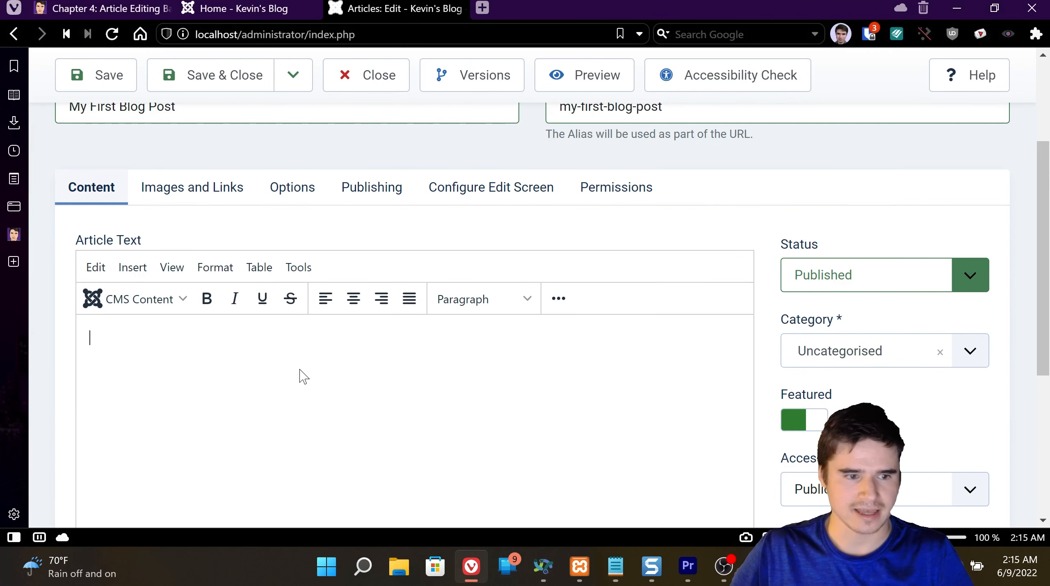
{"action": "key", "text": "ctrl+v"}
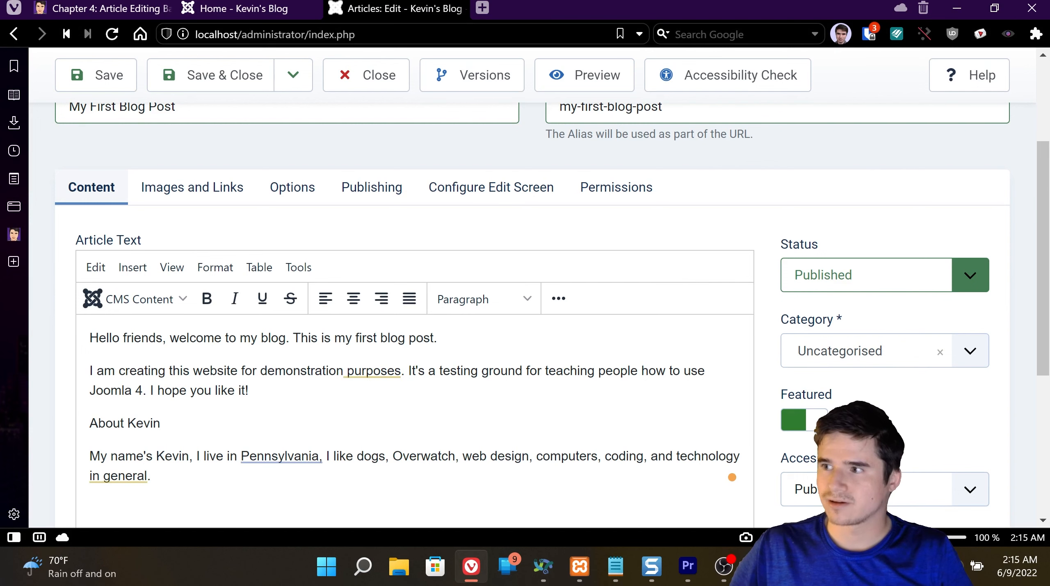
{"action": "scroll", "coordinate": [245, 395], "scroll_direction": "down", "scroll_amount": 2}
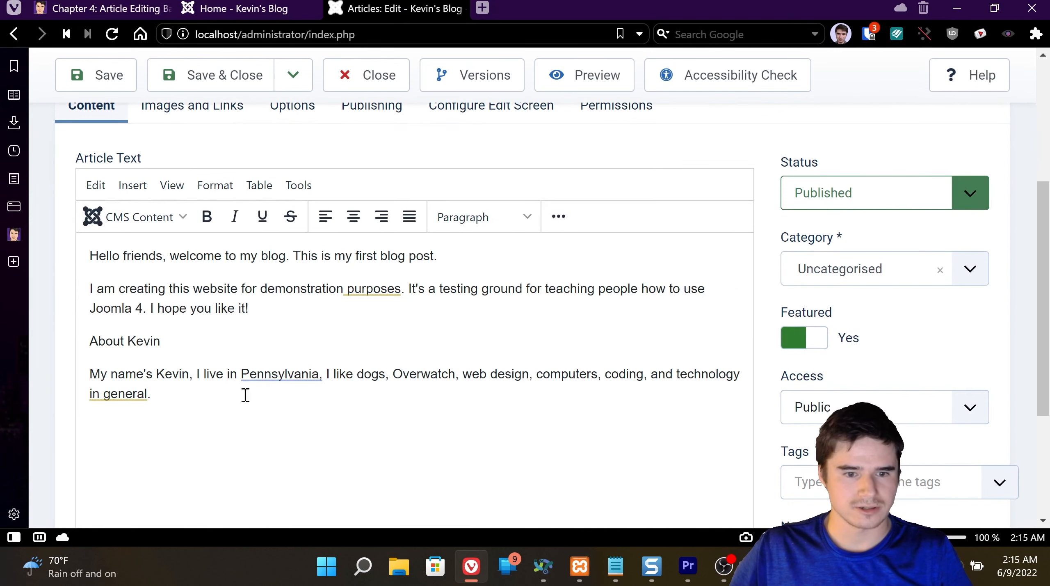
{"action": "left_click", "coordinate": [376, 288]}
{"action": "left_click", "coordinate": [131, 276]}
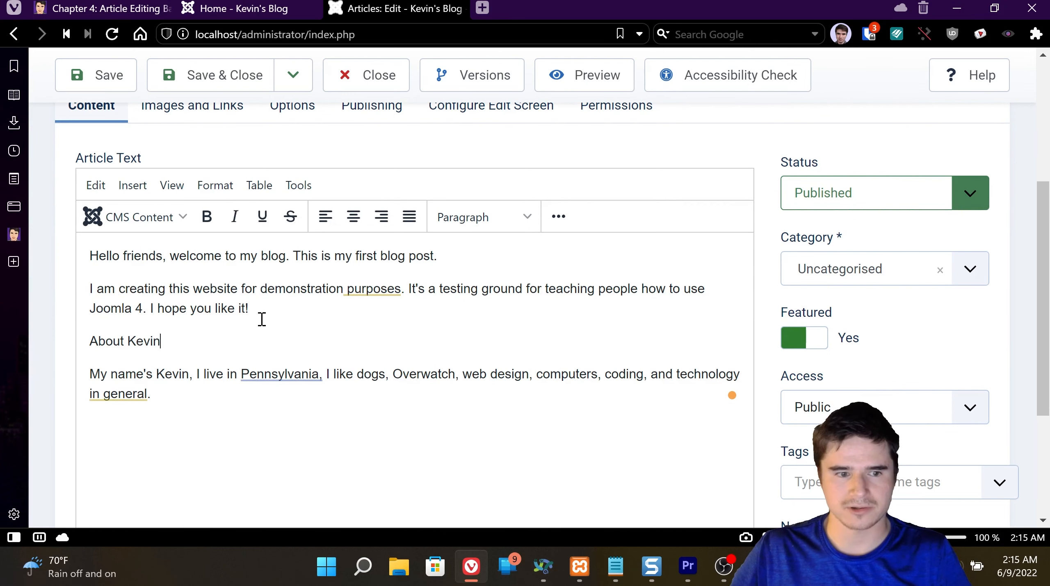
{"action": "left_click_drag", "start_coordinate": [210, 356], "coordinate": [201, 356]}
{"action": "left_click", "coordinate": [178, 347]}
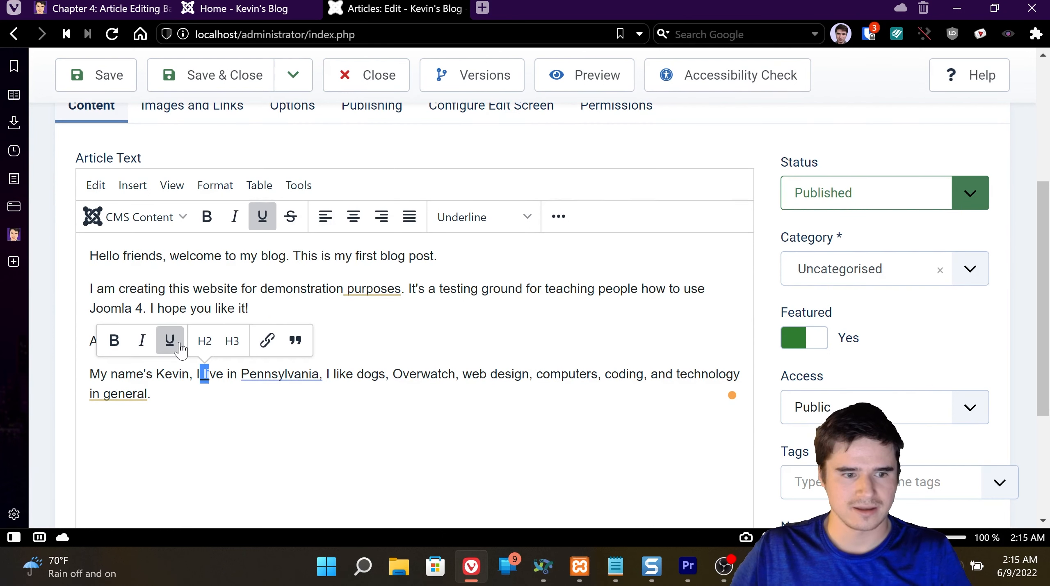
{"action": "left_click", "coordinate": [191, 387]}
{"action": "left_click", "coordinate": [211, 367]}
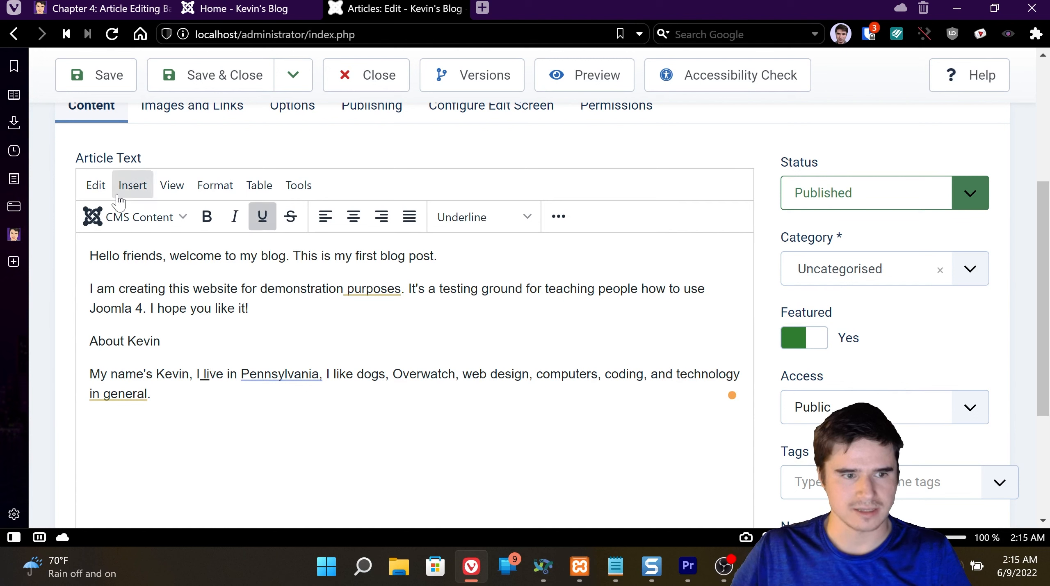
{"action": "left_click_drag", "start_coordinate": [201, 373], "coordinate": [208, 374]}
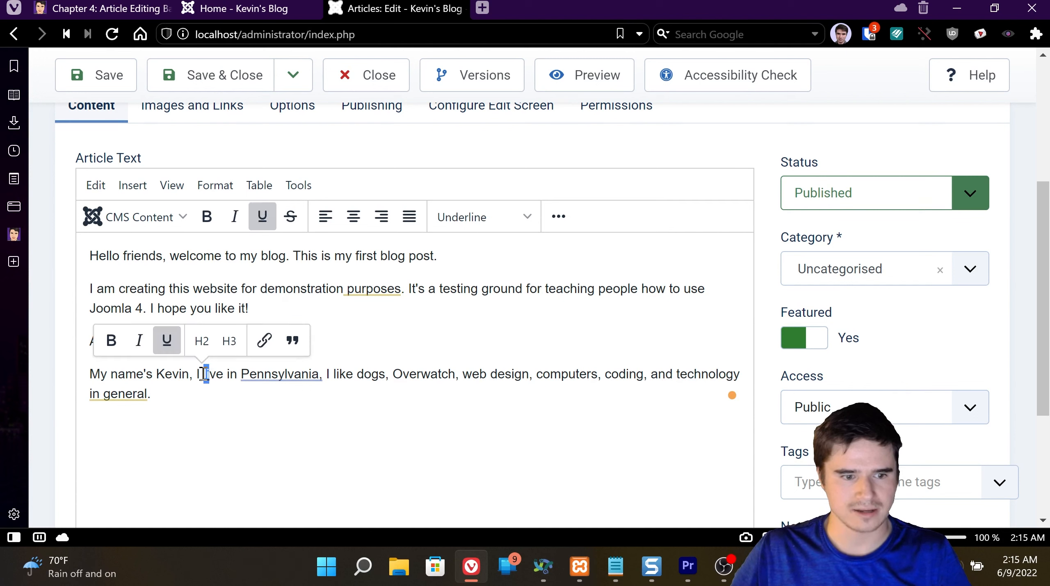
{"action": "left_click", "coordinate": [262, 216]}
{"action": "left_click", "coordinate": [270, 292]}
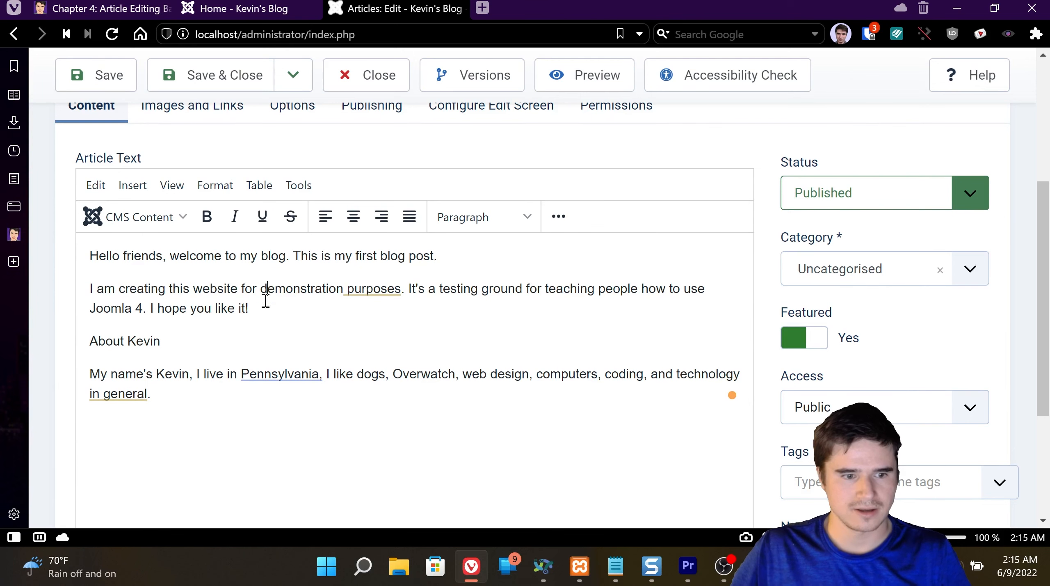
- Save the article with its new text
{"action": "scroll", "coordinate": [262, 314], "scroll_direction": "up", "scroll_amount": 4}
{"action": "scroll", "coordinate": [262, 315], "scroll_direction": "up", "scroll_amount": 1}
{"action": "left_click", "coordinate": [103, 134]}
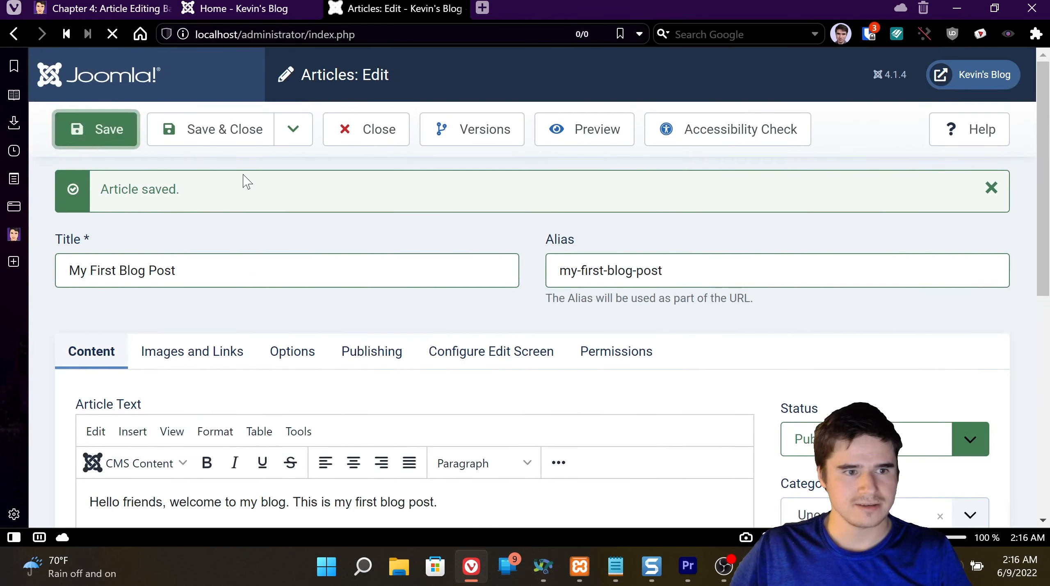
{"action": "scroll", "coordinate": [469, 311], "scroll_direction": "down", "scroll_amount": 4}
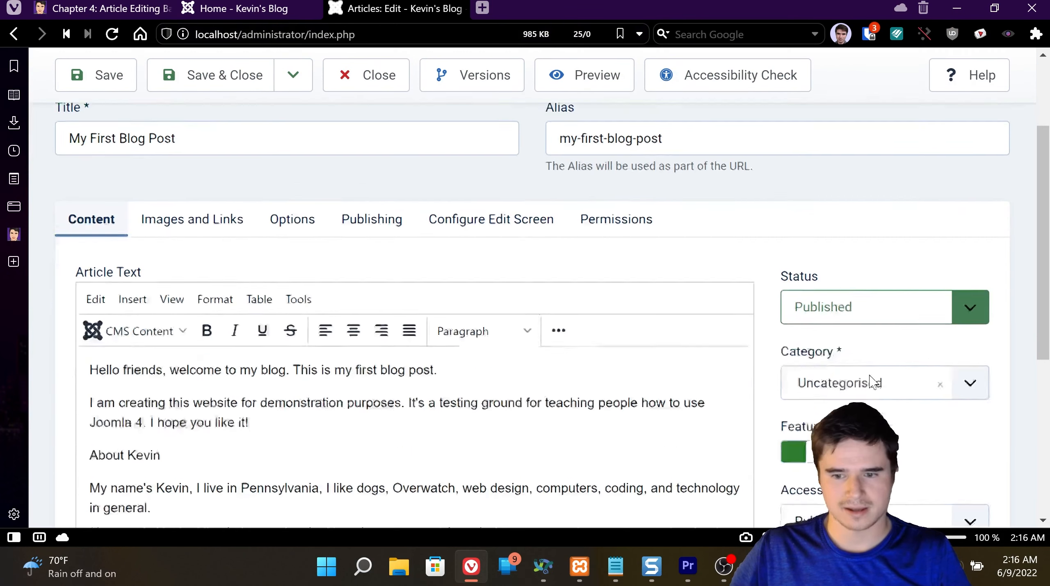
- Switch to the blog's Home page and reload it to check the featured post
{"action": "left_click", "coordinate": [249, 14]}
{"action": "right_click", "coordinate": [243, 253]}
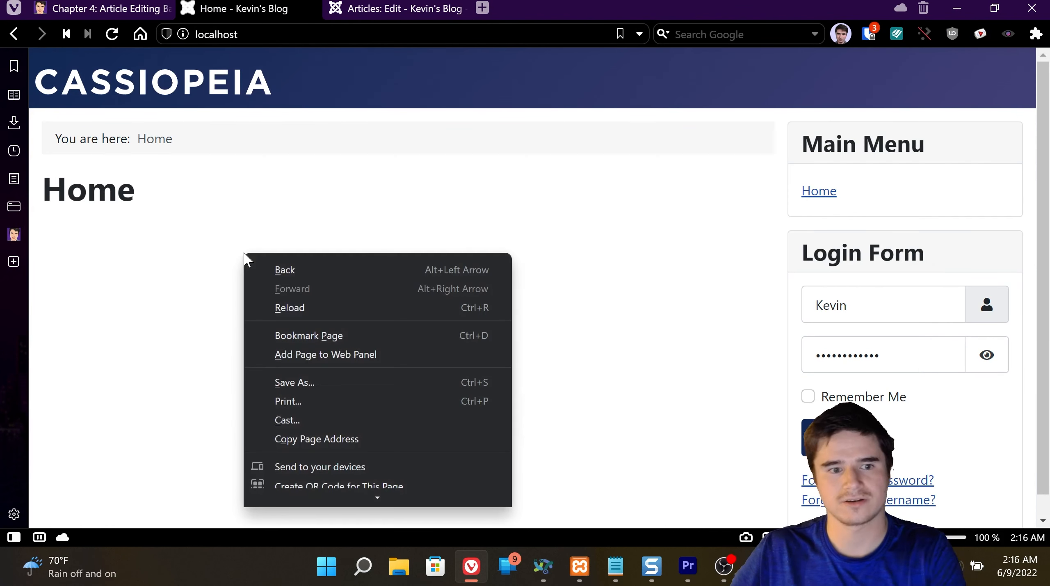
{"action": "left_click", "coordinate": [286, 306]}
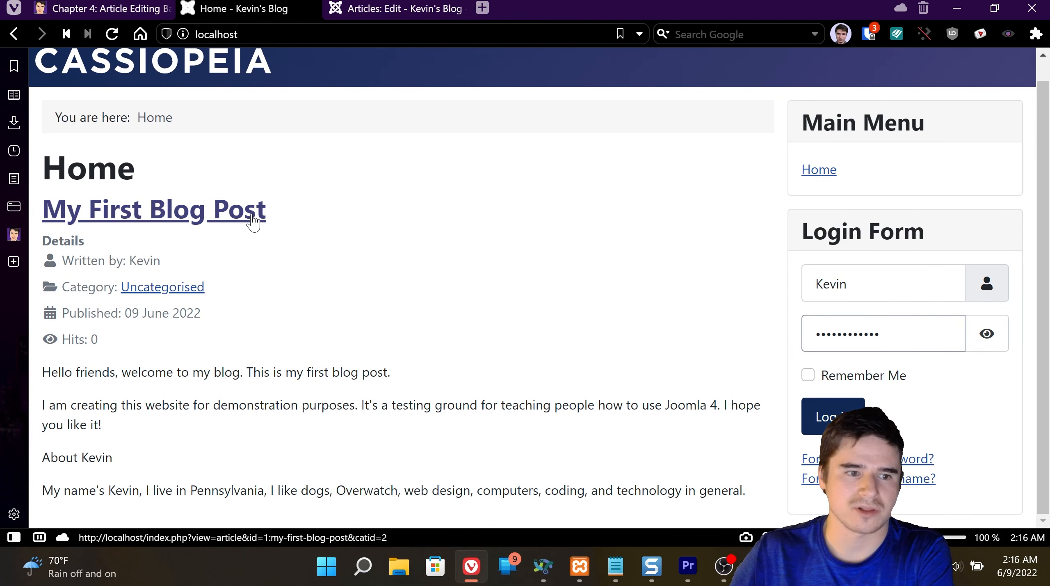
- Examine the post's author, category, publication date, hit counter and body text on the Home page
{"action": "left_click_drag", "start_coordinate": [84, 257], "coordinate": [118, 314]}
{"action": "left_click", "coordinate": [75, 290]}
{"action": "left_click_drag", "start_coordinate": [119, 350], "coordinate": [40, 347]}
{"action": "left_click", "coordinate": [81, 346]}
{"action": "left_click", "coordinate": [63, 340]}
{"action": "double_click", "coordinate": [64, 341]}
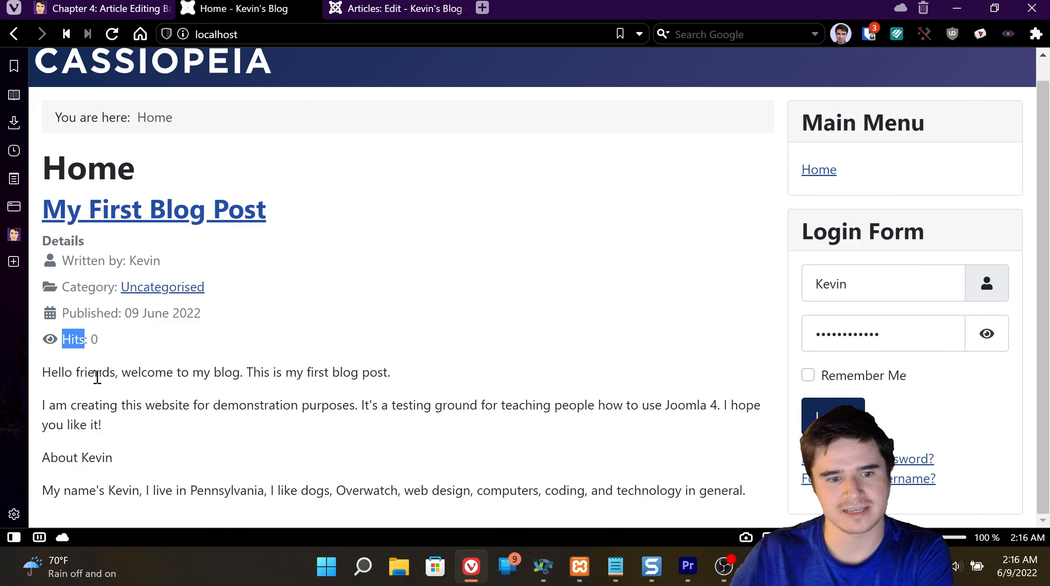
{"action": "left_click", "coordinate": [116, 373]}
{"action": "left_click_drag", "start_coordinate": [699, 497], "coordinate": [496, 435]}
{"action": "left_click", "coordinate": [489, 411]}
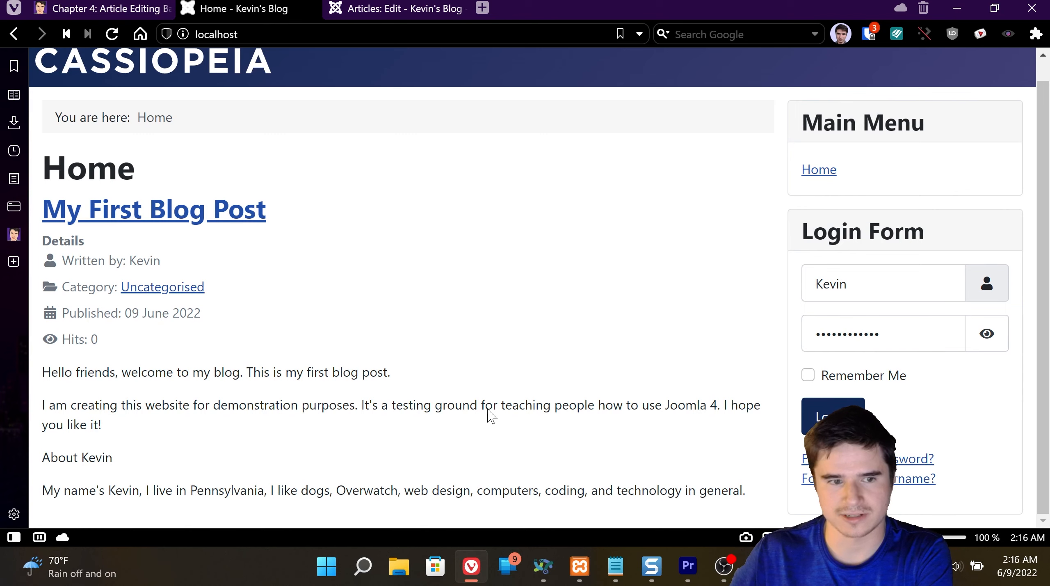
{"action": "scroll", "coordinate": [477, 386], "scroll_direction": "up", "scroll_amount": 1}
{"action": "scroll", "coordinate": [467, 384], "scroll_direction": "down", "scroll_amount": 1}
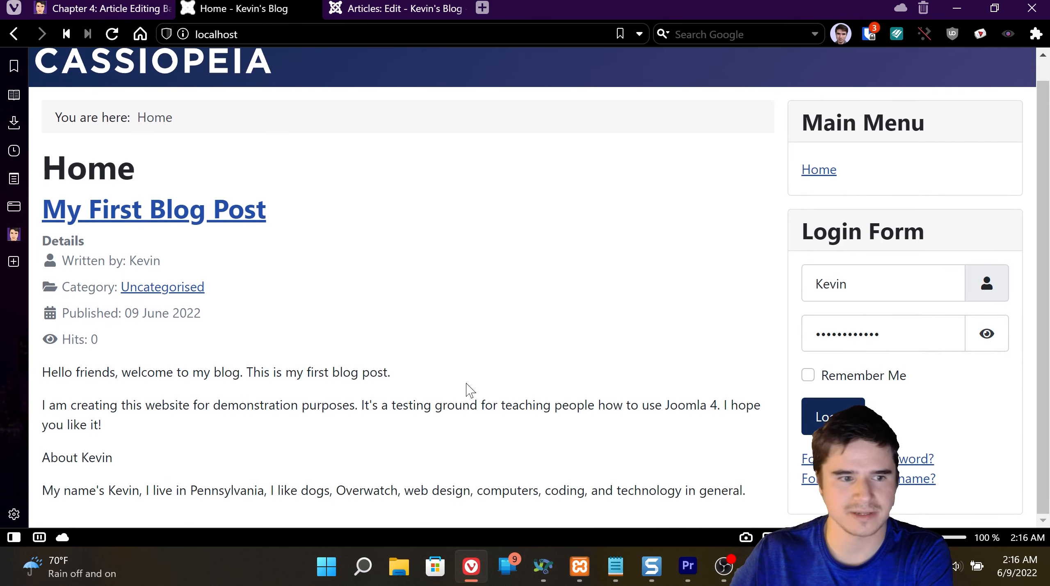
- Open "My First Blog Post" from the Home page, go back Home and reopen it to compare the hit counter
{"action": "left_click", "coordinate": [238, 219]}
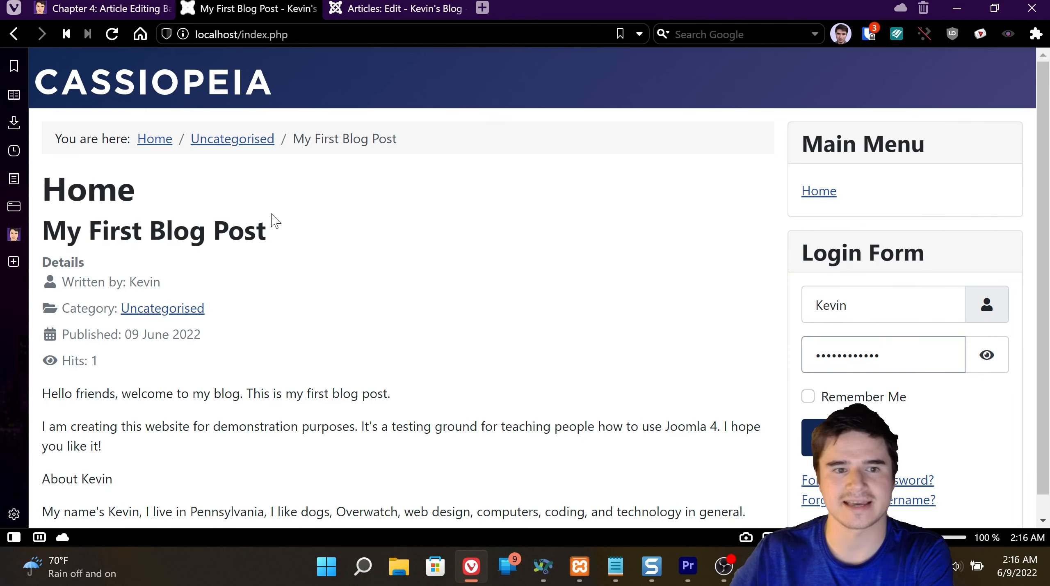
{"action": "scroll", "coordinate": [312, 214], "scroll_direction": "down", "scroll_amount": 1}
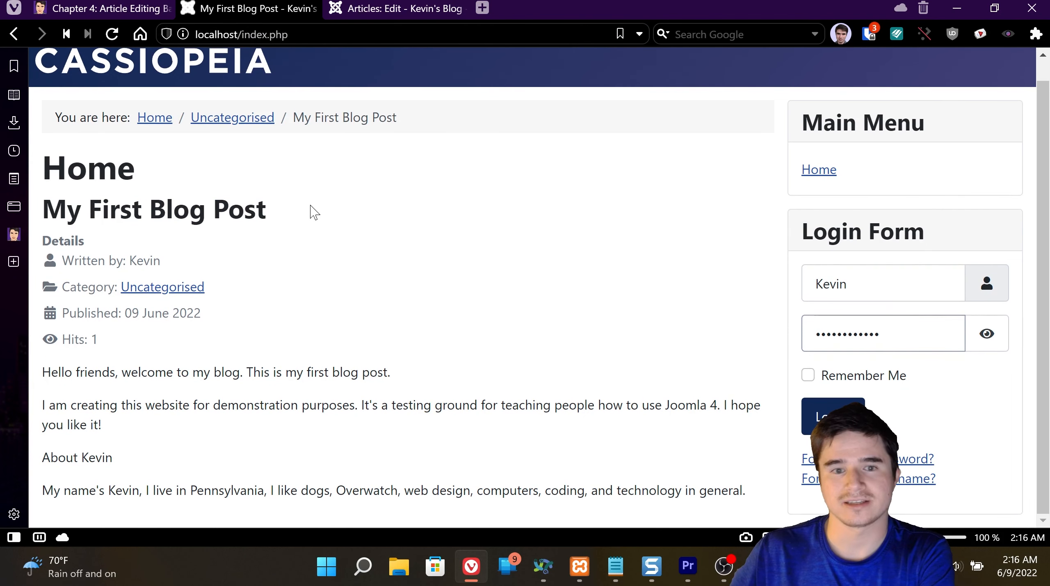
{"action": "left_click", "coordinate": [155, 120]}
{"action": "scroll", "coordinate": [340, 202], "scroll_direction": "down", "scroll_amount": 1}
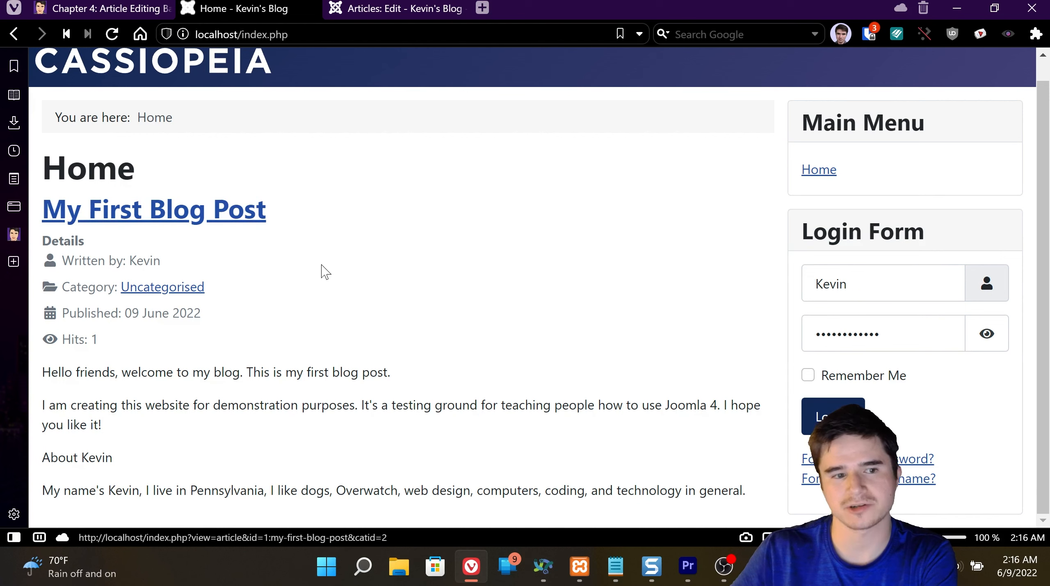
{"action": "left_click", "coordinate": [196, 209]}
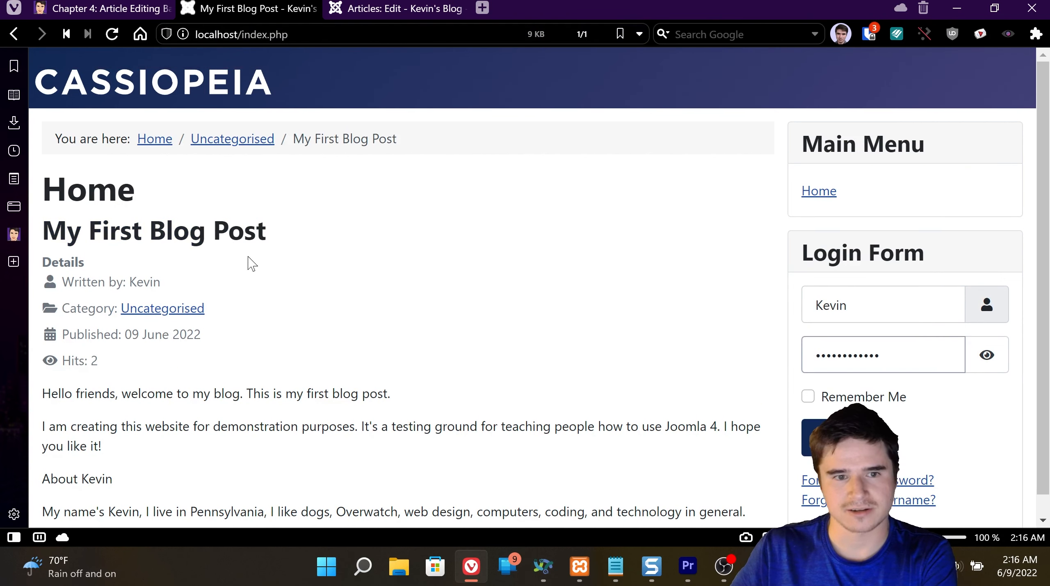
{"action": "scroll", "coordinate": [252, 263], "scroll_direction": "down", "scroll_amount": 1}
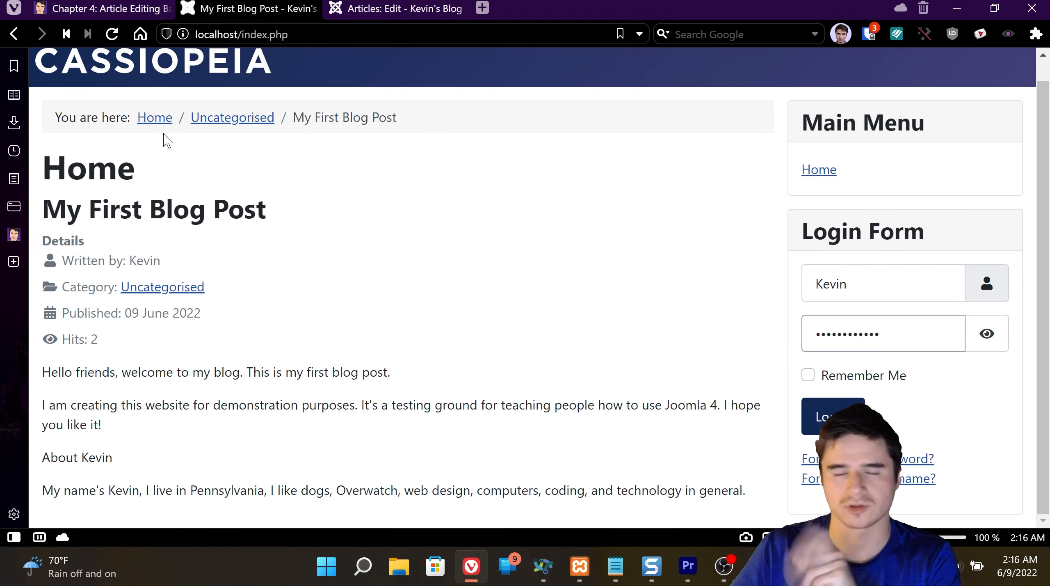
{"action": "scroll", "coordinate": [287, 247], "scroll_direction": "up", "scroll_amount": 1}
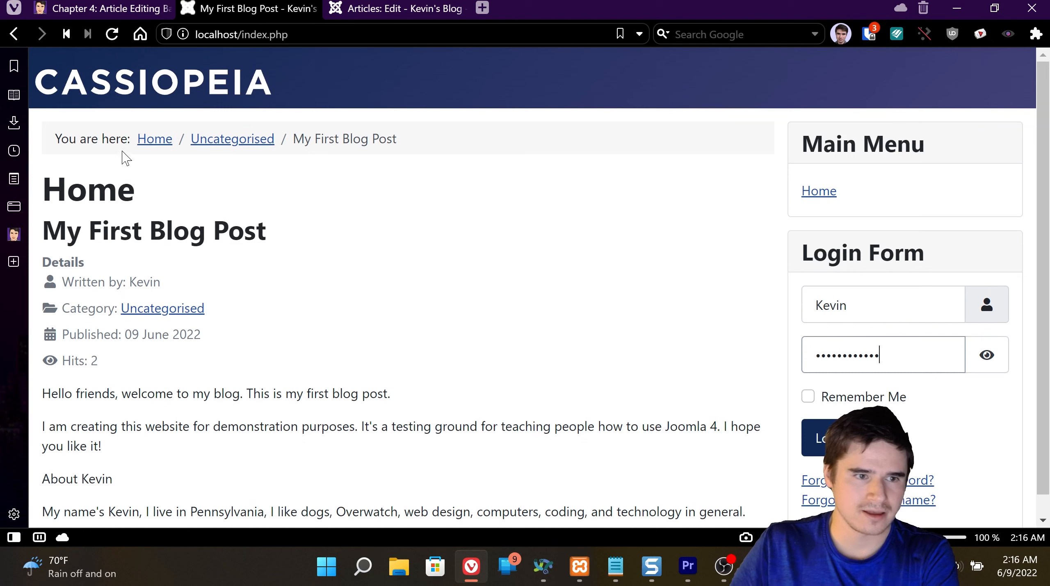
- Examine the breadcrumb trail above the post and follow its Home link back to the front page
{"action": "left_click_drag", "start_coordinate": [65, 137], "coordinate": [302, 133]}
{"action": "left_click", "coordinate": [306, 132]}
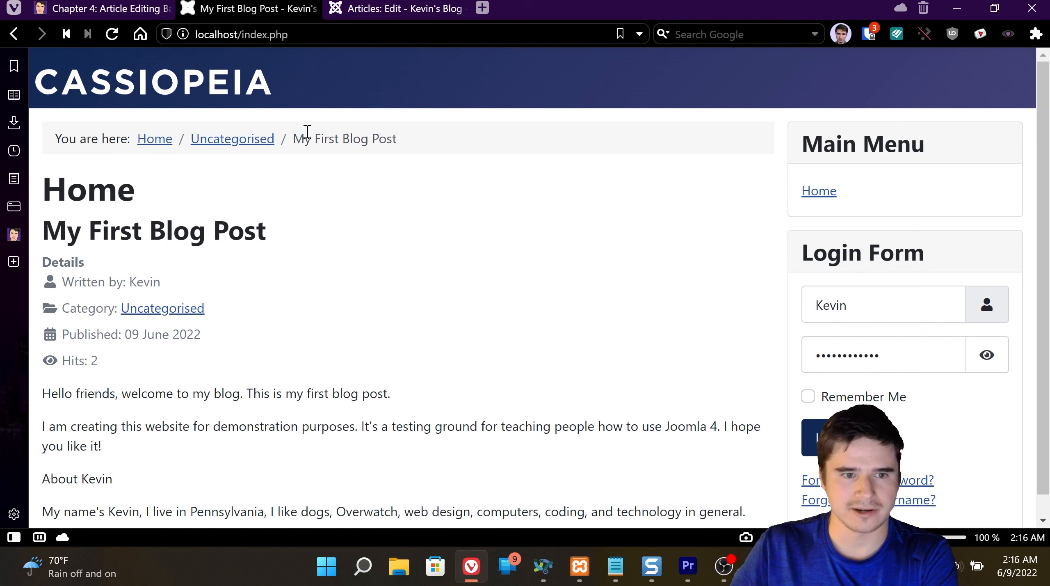
{"action": "left_click_drag", "start_coordinate": [478, 151], "coordinate": [59, 133]}
{"action": "left_click", "coordinate": [89, 148]}
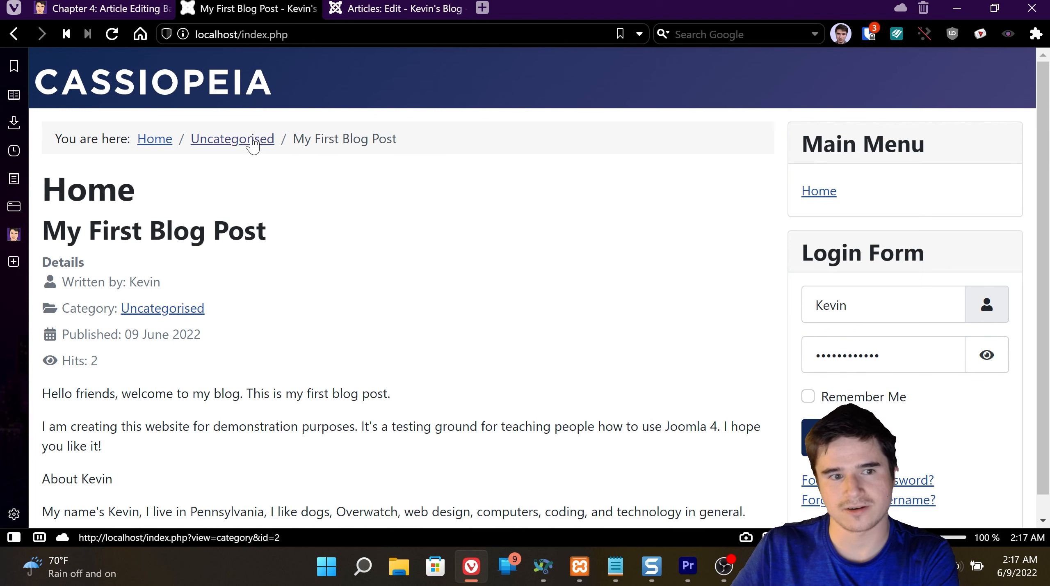
{"action": "left_click_drag", "start_coordinate": [324, 139], "coordinate": [374, 138]}
{"action": "left_click", "coordinate": [374, 138]}
{"action": "left_click", "coordinate": [152, 142]}
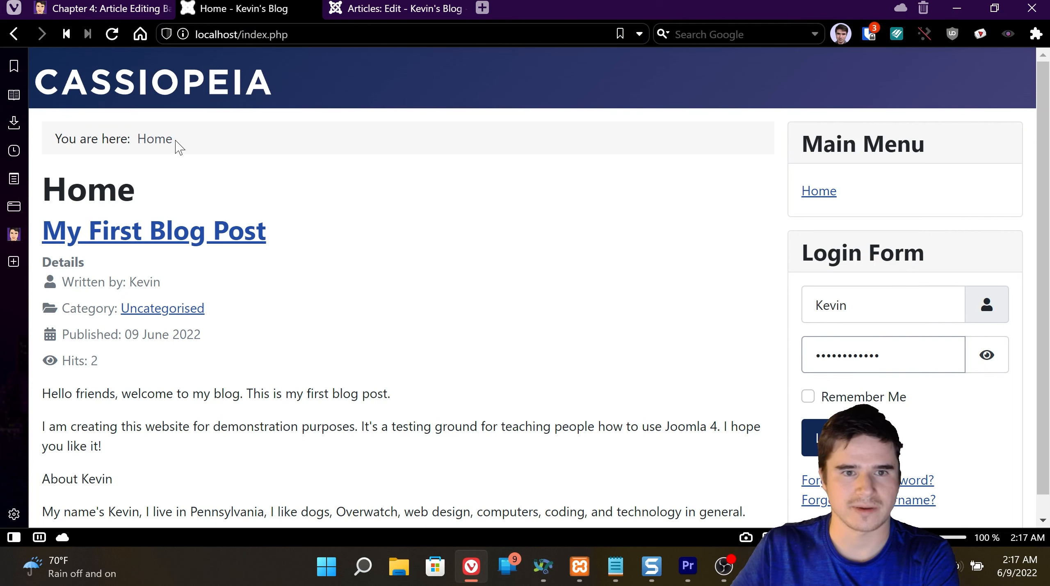
{"action": "scroll", "coordinate": [329, 139], "scroll_direction": "down", "scroll_amount": 1}
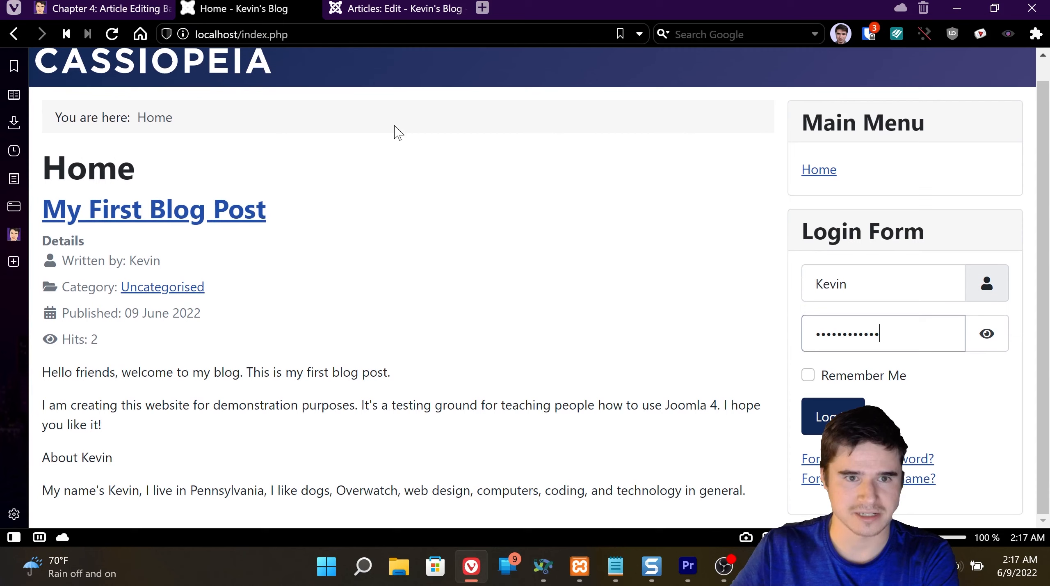
- Return to the article editor and choose Public as the article's access level
{"action": "left_click", "coordinate": [388, 11]}
{"action": "scroll", "coordinate": [696, 266], "scroll_direction": "down", "scroll_amount": 4}
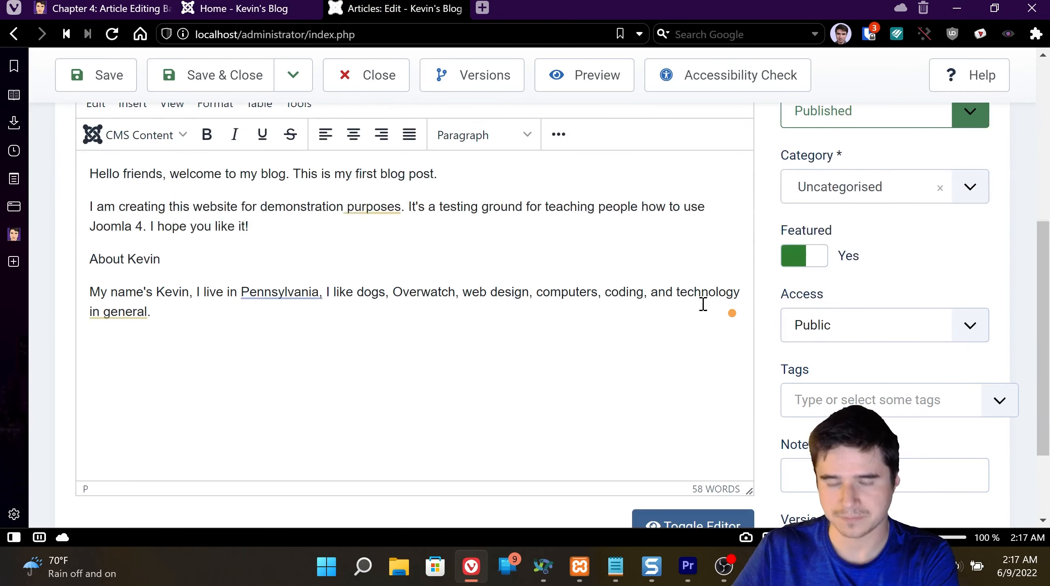
{"action": "left_click", "coordinate": [809, 335]}
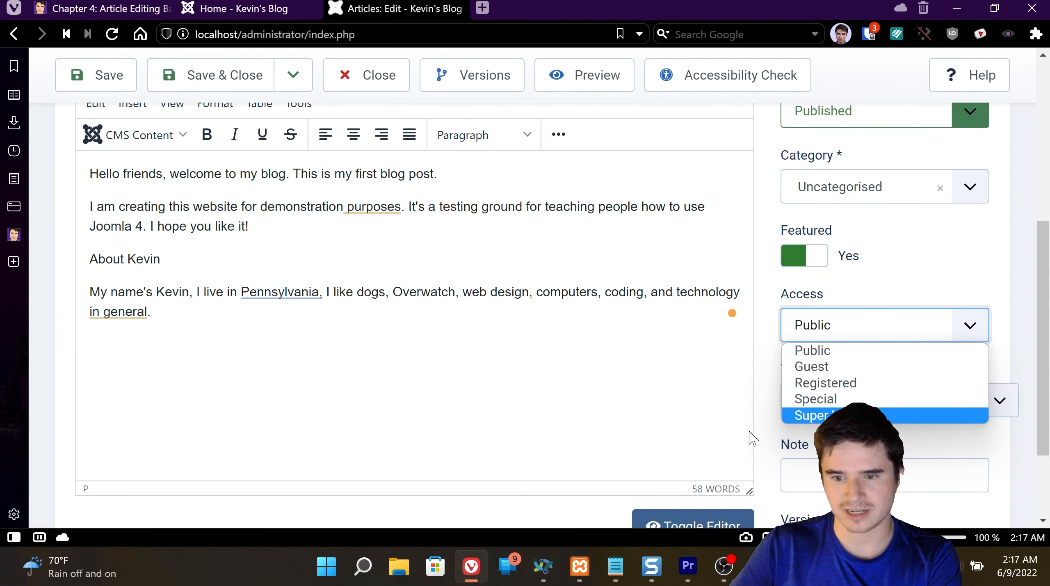
{"action": "left_click", "coordinate": [852, 348]}
{"action": "scroll", "coordinate": [905, 275], "scroll_direction": "down", "scroll_amount": 2}
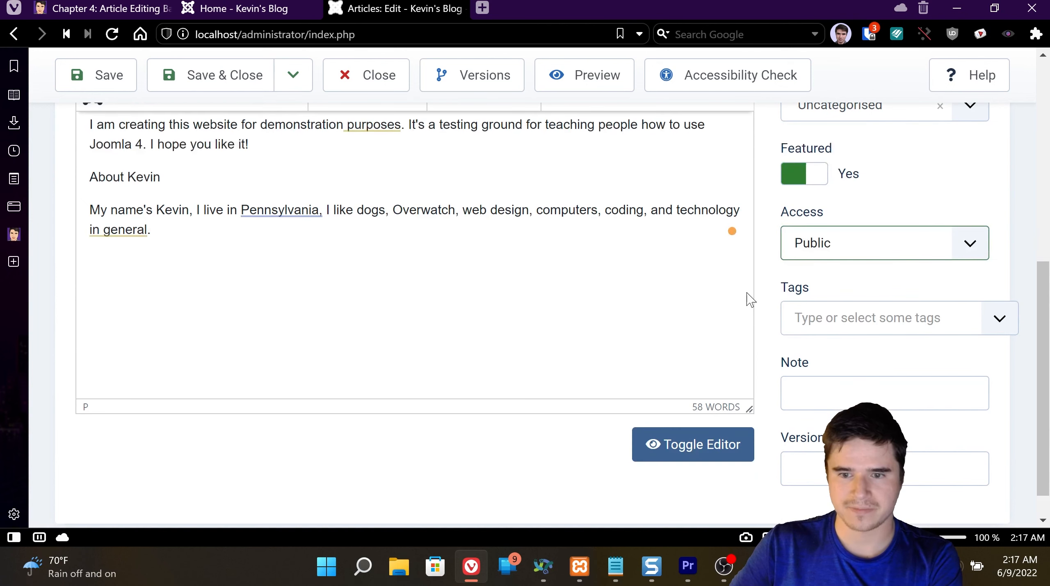
- Add the new tag "Blog Posts" to the article
{"action": "left_click", "coordinate": [862, 316]}
{"action": "left_click", "coordinate": [856, 296]}
{"action": "left_click", "coordinate": [831, 313]}
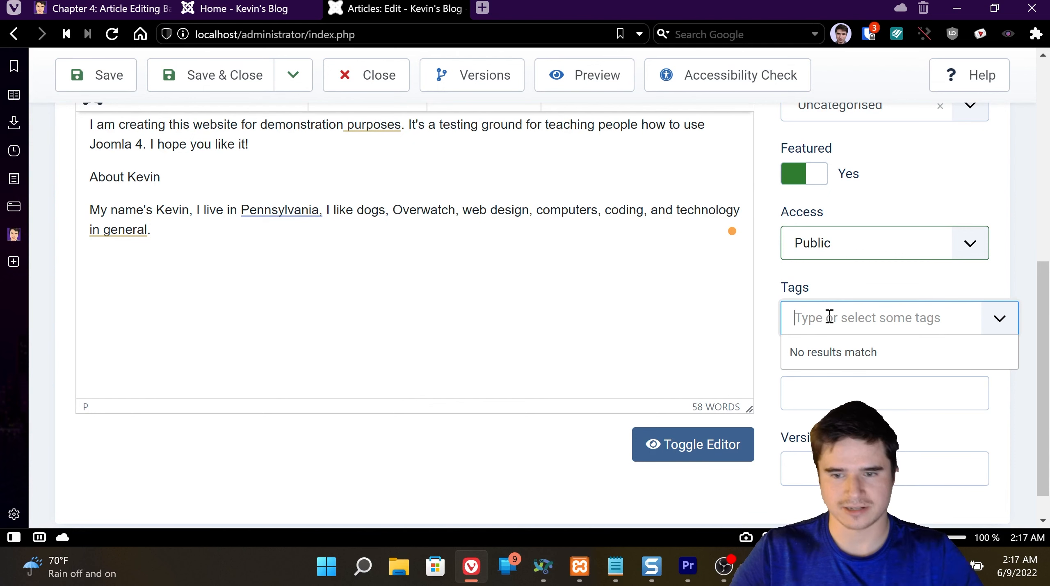
{"action": "type", "text": "Bl"}
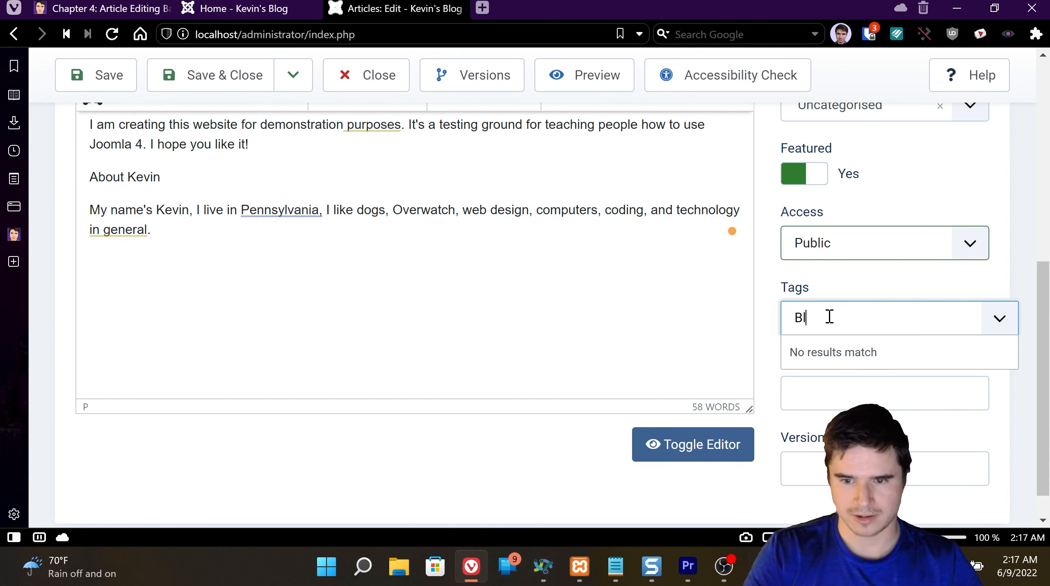
{"action": "type", "text": "og Posts"}
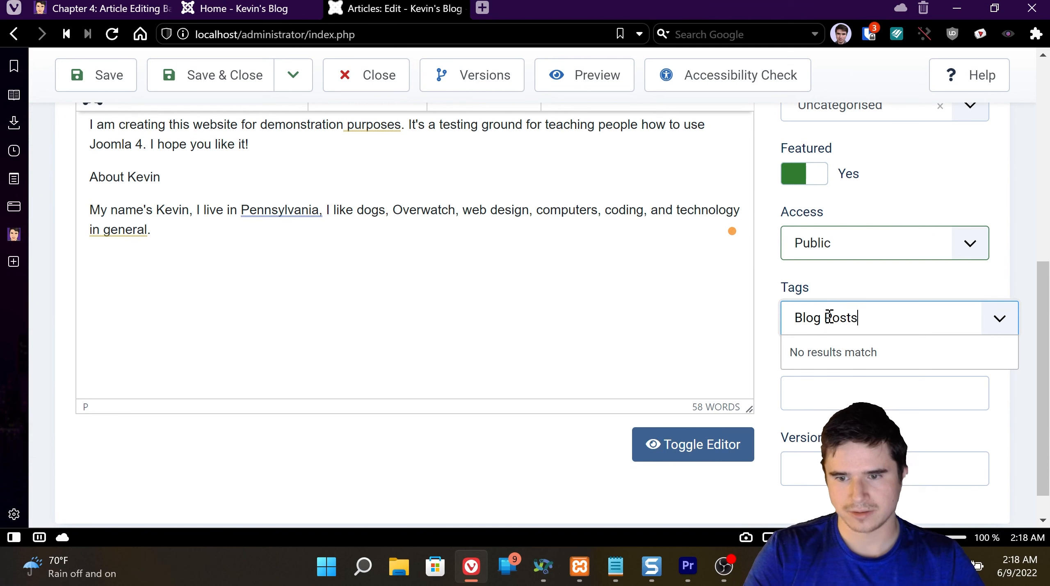
{"action": "key", "text": "Return"}
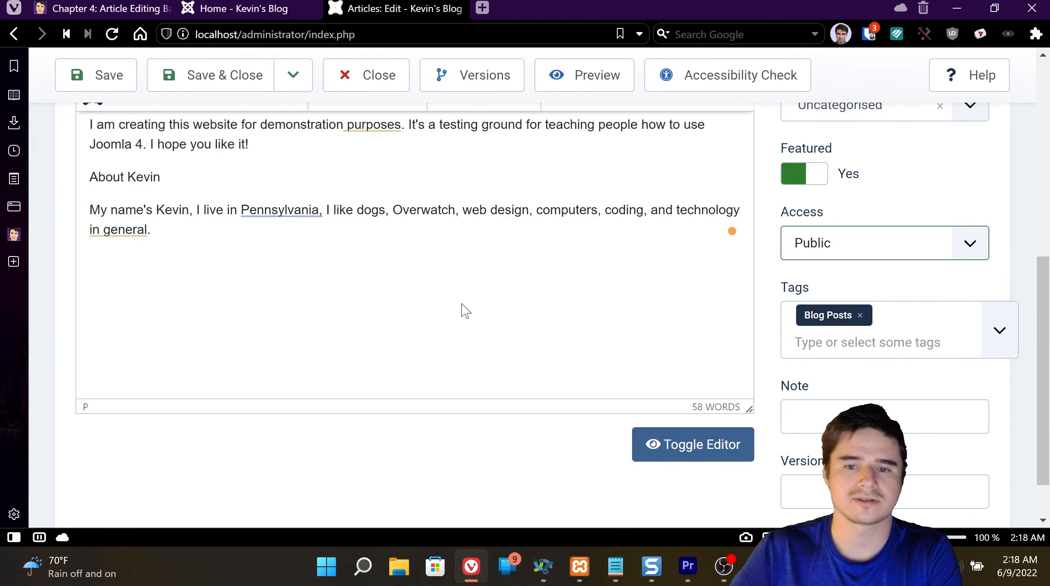
{"action": "left_click", "coordinate": [479, 308]}
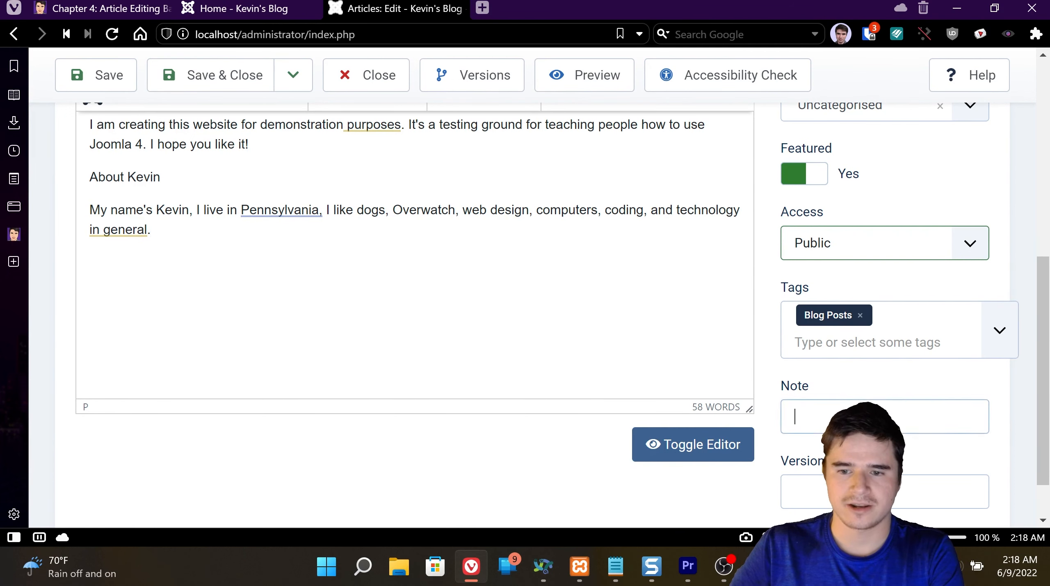
- Fill in the article's note with text beginning "Todo: Add new section to this article on important"
{"action": "left_click", "coordinate": [795, 417]}
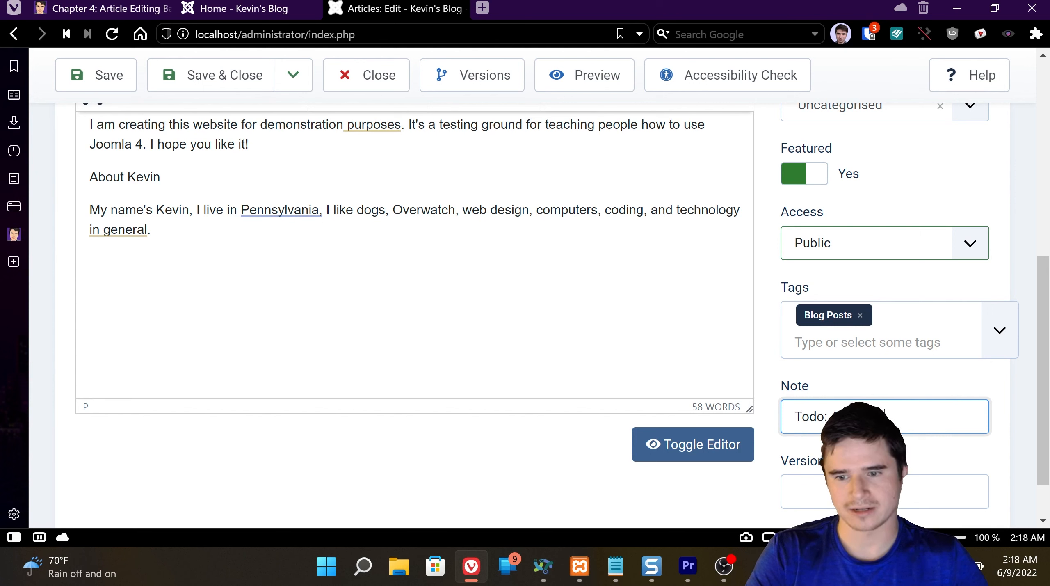
{"action": "type", "text": "ion to this artic"}
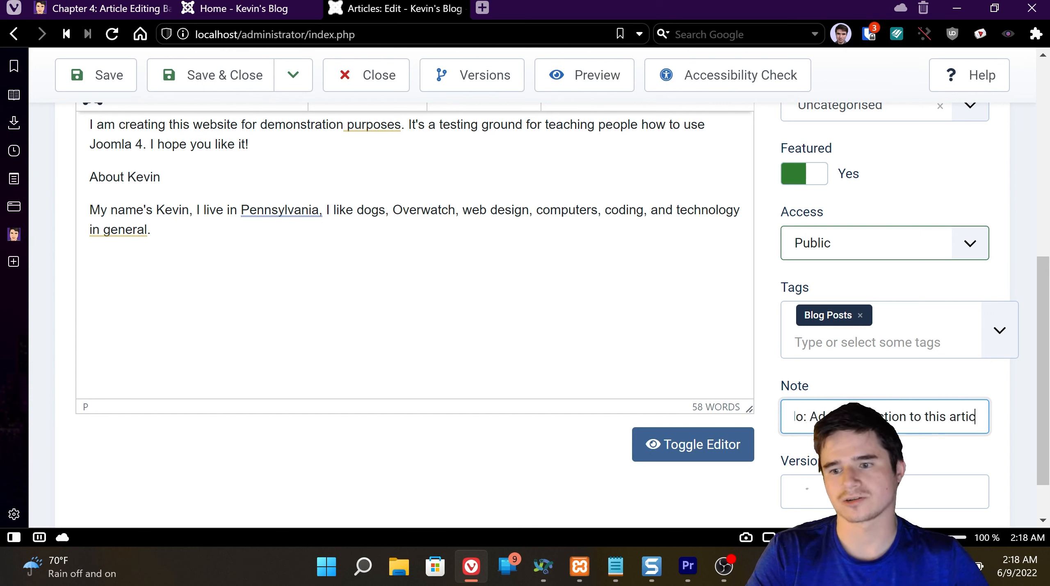
{"action": "type", "text": "le on important stu"}
{"action": "key", "text": "Tab"}
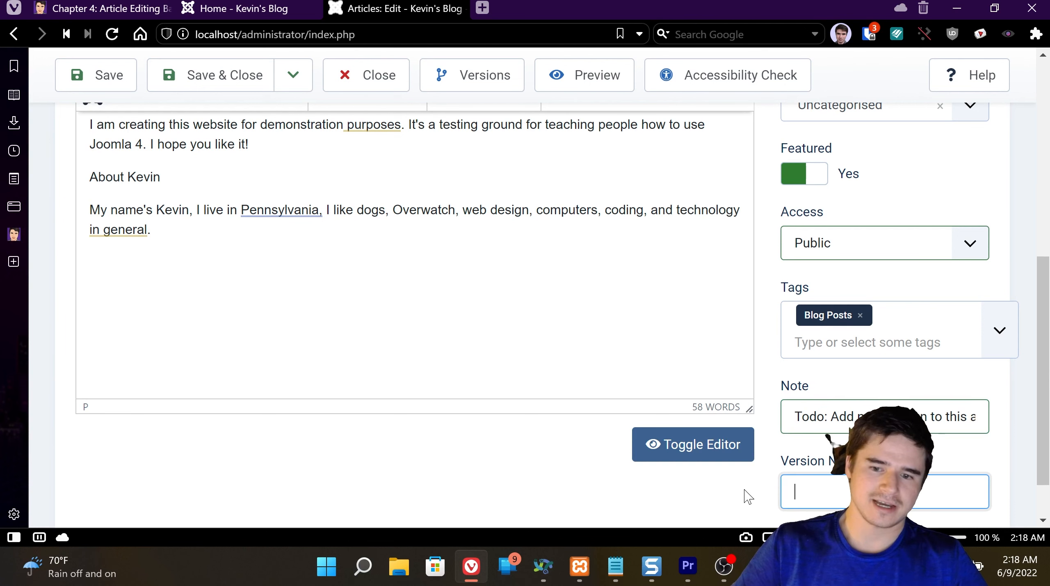
{"action": "scroll", "coordinate": [744, 489], "scroll_direction": "up", "scroll_amount": 3}
{"action": "scroll", "coordinate": [746, 492], "scroll_direction": "down", "scroll_amount": 5}
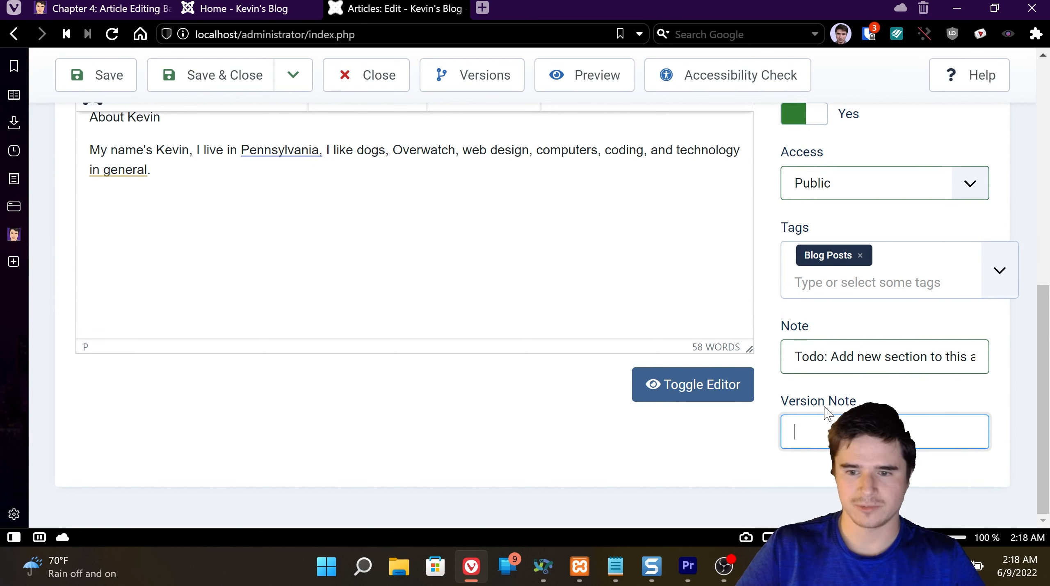
{"action": "scroll", "coordinate": [826, 412], "scroll_direction": "up", "scroll_amount": 2}
{"action": "scroll", "coordinate": [824, 410], "scroll_direction": "down", "scroll_amount": 2}
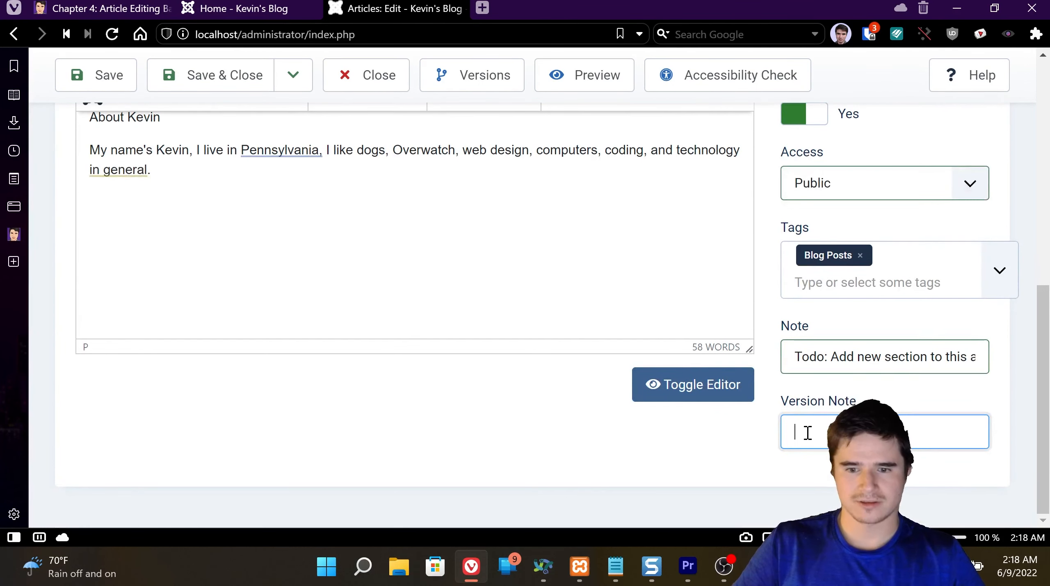
- Format the "About" line above the last paragraph of the article text as Heading 2
{"action": "scroll", "coordinate": [807, 432], "scroll_direction": "up", "scroll_amount": 2}
{"action": "left_click_drag", "start_coordinate": [169, 196], "coordinate": [89, 200]}
{"action": "scroll", "coordinate": [90, 203], "scroll_direction": "up", "scroll_amount": 4}
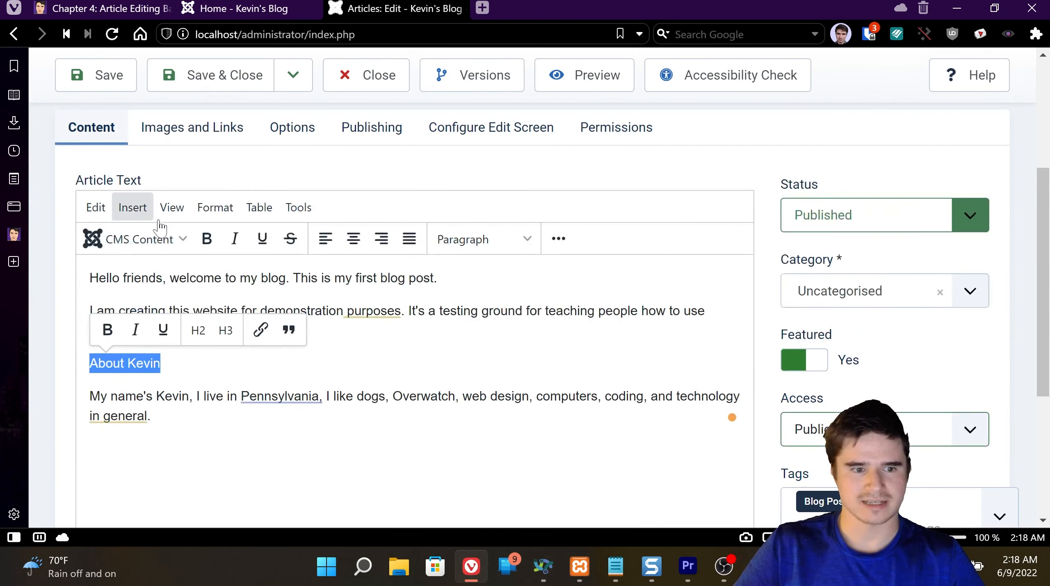
{"action": "left_click", "coordinate": [484, 239]}
{"action": "mouse_move", "coordinate": [496, 283]}
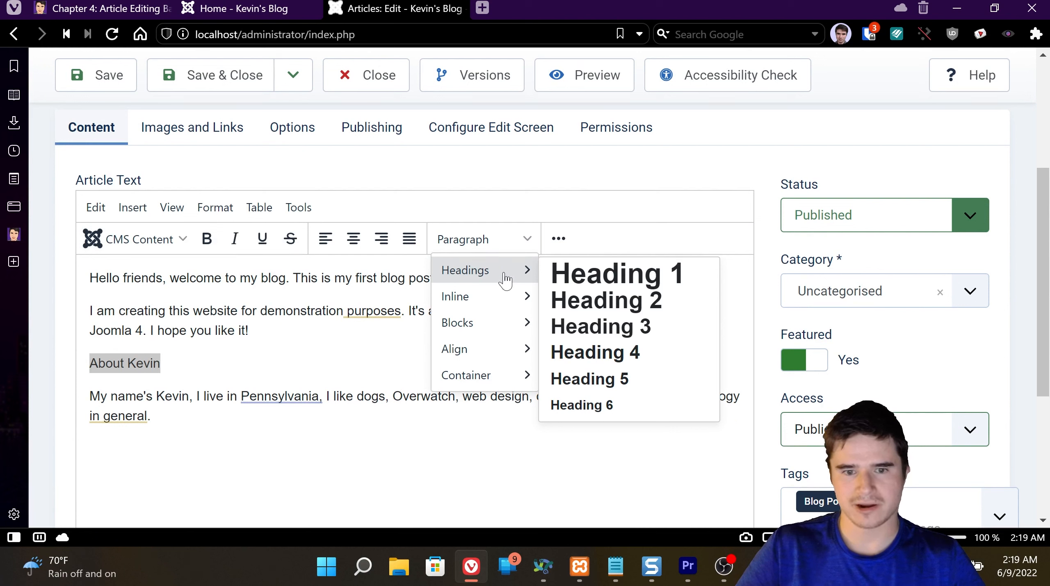
{"action": "left_click", "coordinate": [597, 304]}
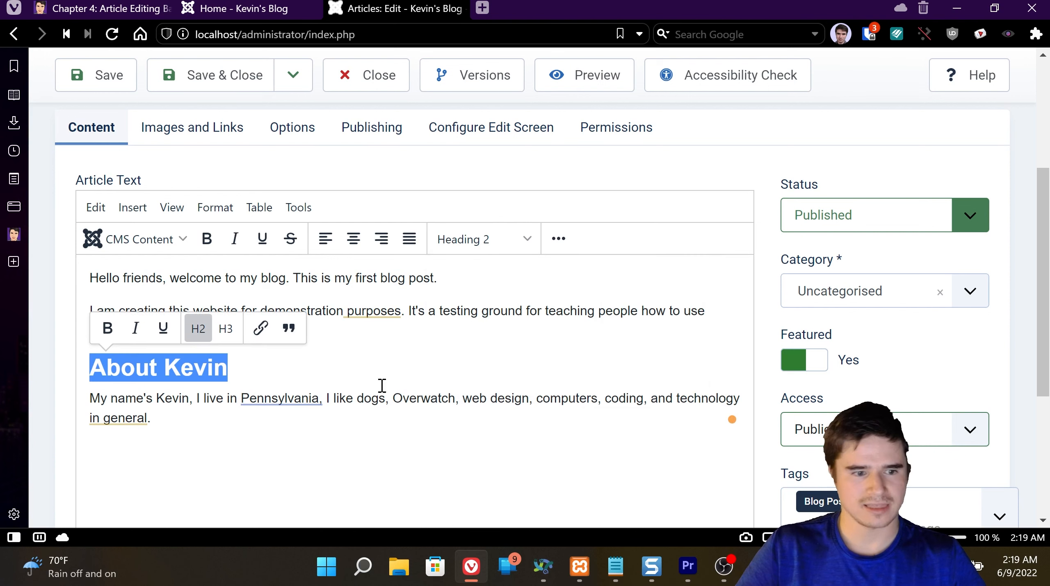
{"action": "left_click", "coordinate": [344, 375]}
- Enter the version note "made heading 2" for the article and save it
{"action": "scroll", "coordinate": [811, 389], "scroll_direction": "down", "scroll_amount": 4}
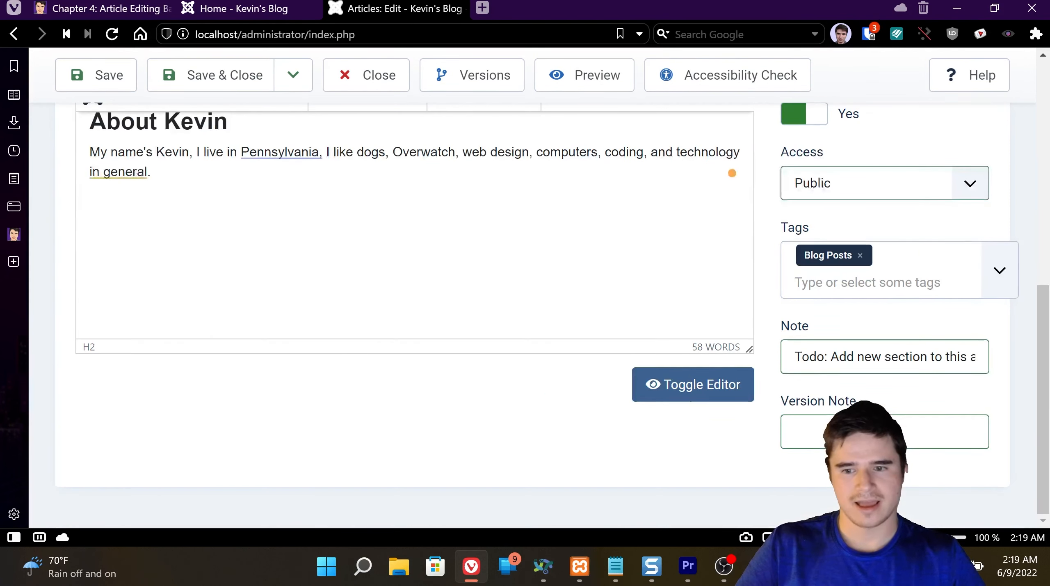
{"action": "left_click", "coordinate": [865, 432]}
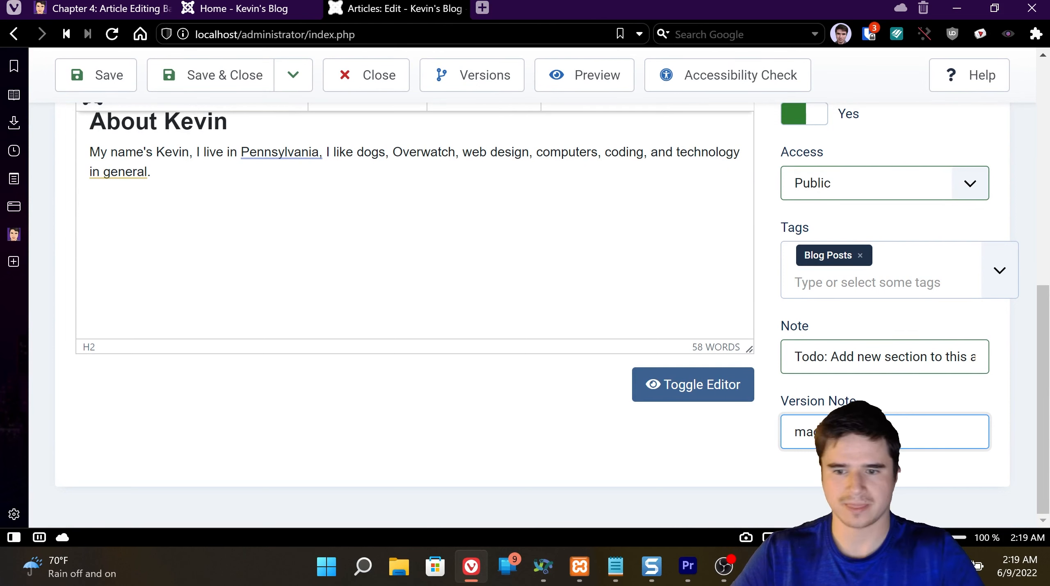
{"action": "scroll", "coordinate": [480, 244], "scroll_direction": "up", "scroll_amount": 4}
{"action": "scroll", "coordinate": [481, 238], "scroll_direction": "up", "scroll_amount": 4}
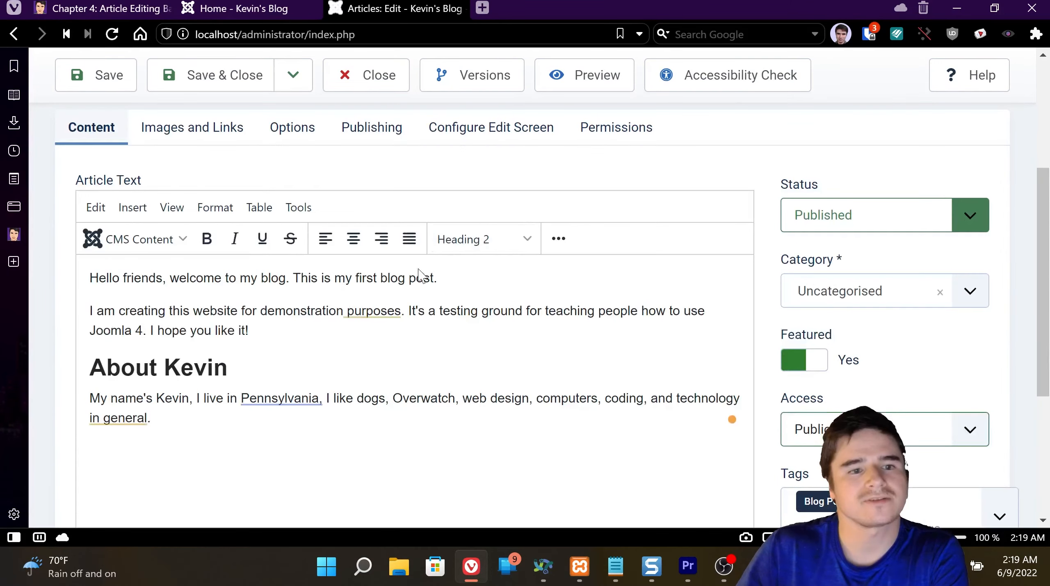
{"action": "left_click", "coordinate": [95, 82]}
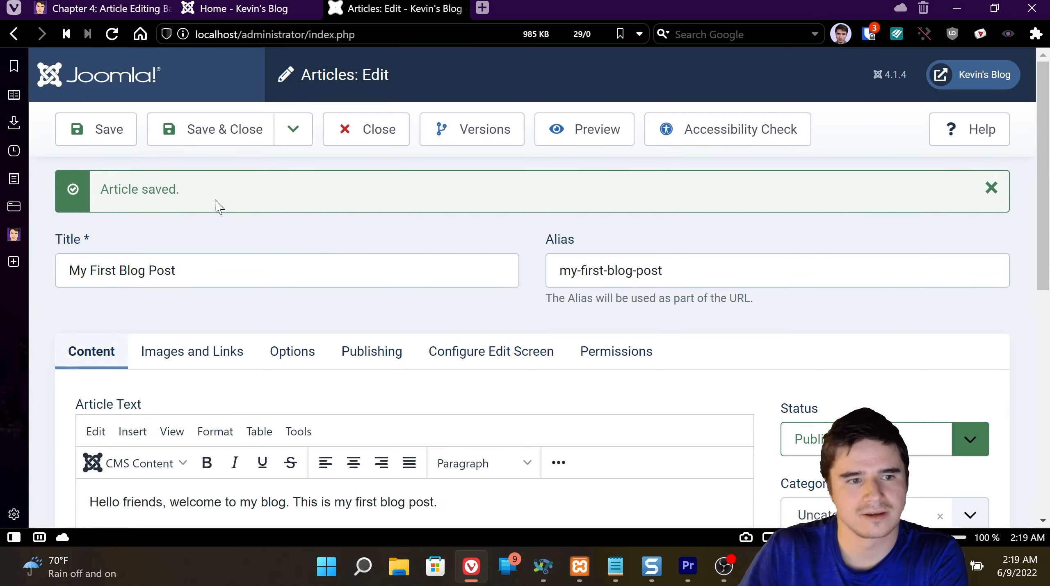
{"action": "scroll", "coordinate": [216, 196], "scroll_direction": "down", "scroll_amount": 10}
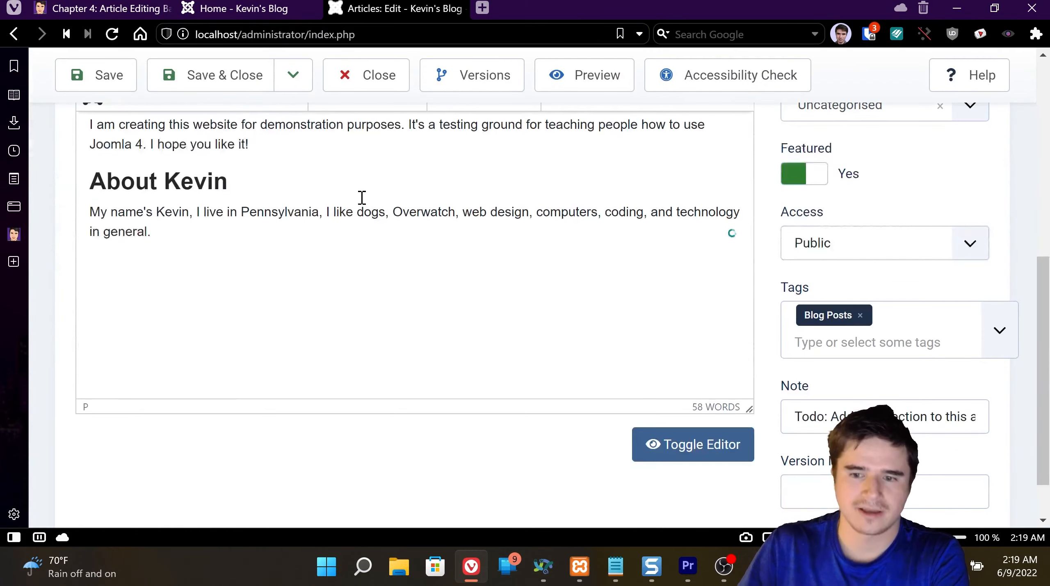
{"action": "left_click_drag", "start_coordinate": [818, 355], "coordinate": [995, 357]}
{"action": "left_click", "coordinate": [933, 356]}
{"action": "left_click", "coordinate": [911, 430]}
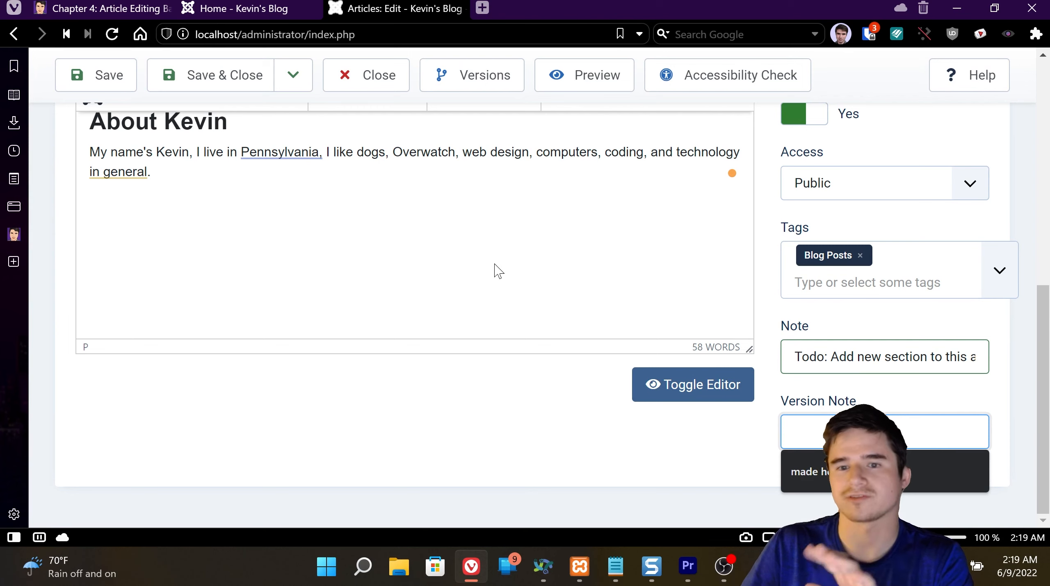
- Underline the "About" heading above the last paragraph of the article text
{"action": "scroll", "coordinate": [332, 238], "scroll_direction": "up", "scroll_amount": 2}
{"action": "left_click_drag", "start_coordinate": [238, 203], "coordinate": [89, 204]}
{"action": "scroll", "coordinate": [225, 165], "scroll_direction": "up", "scroll_amount": 4}
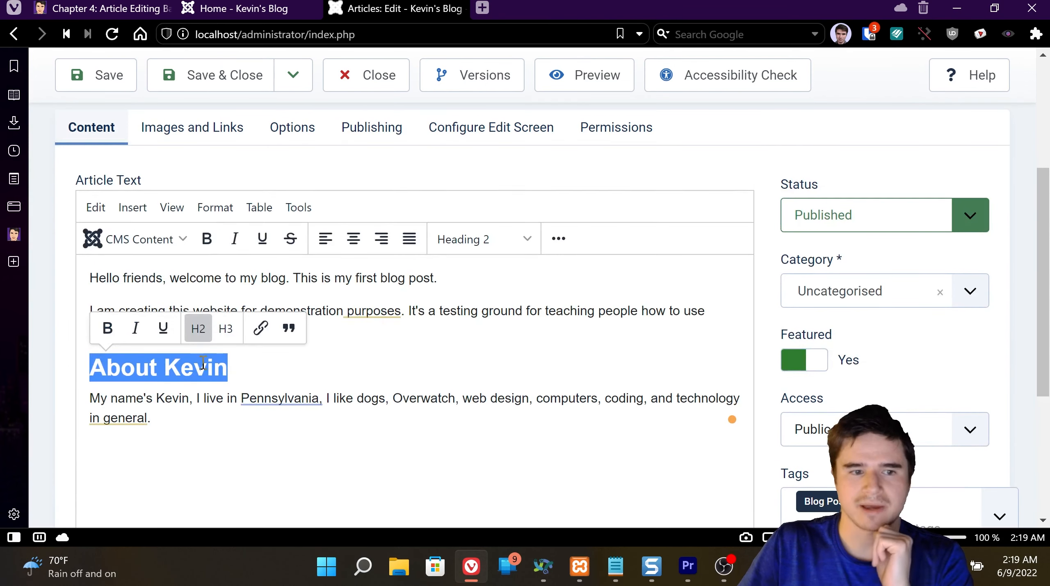
{"action": "left_click", "coordinate": [263, 238]}
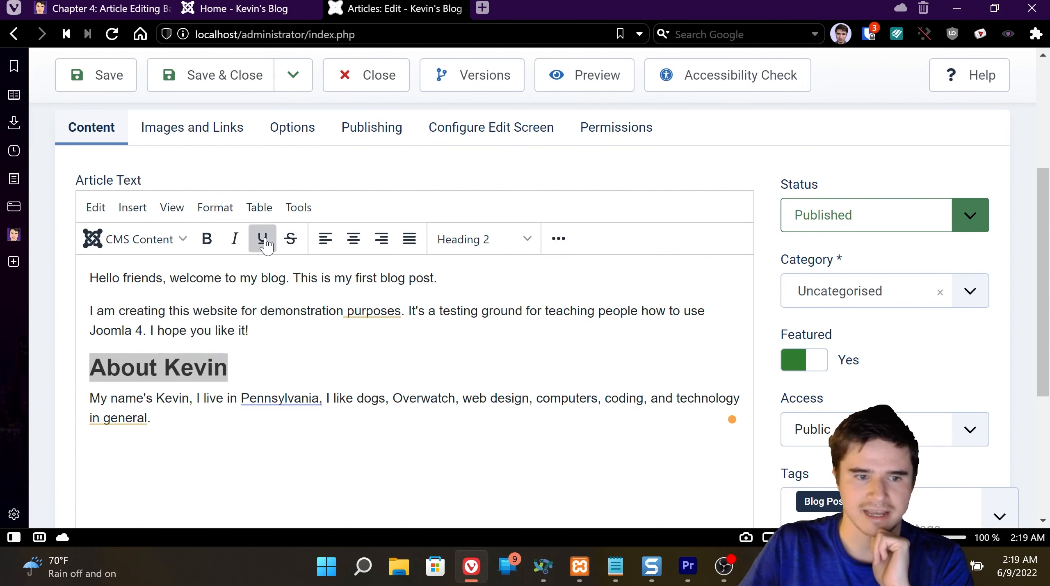
{"action": "mouse_move", "coordinate": [374, 312]}
{"action": "left_click", "coordinate": [483, 310]}
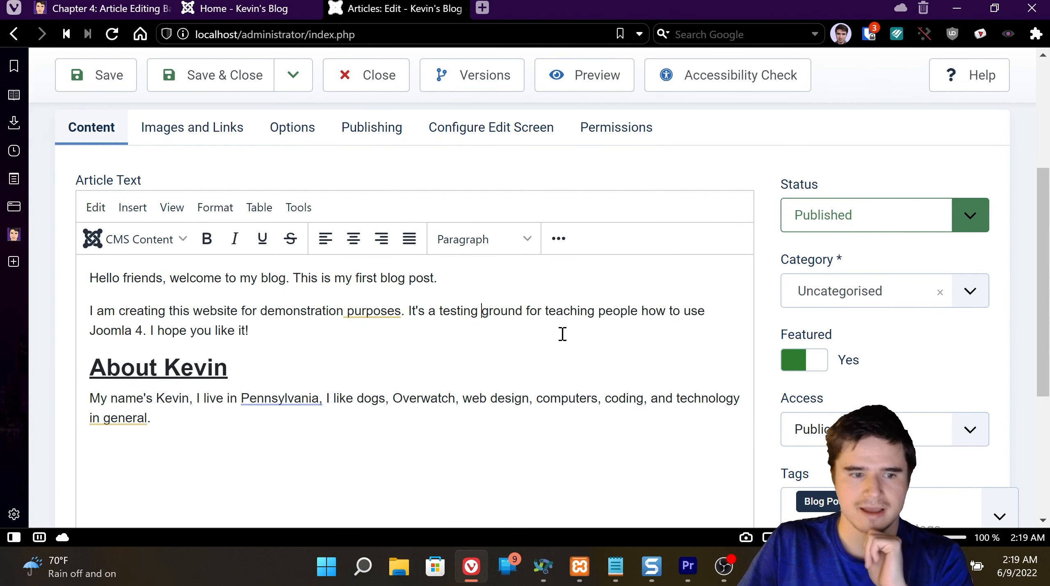
- Enter the version note "i underlined the heading" and save the article
{"action": "scroll", "coordinate": [516, 321], "scroll_direction": "down", "scroll_amount": 4}
{"action": "left_click", "coordinate": [874, 512]}
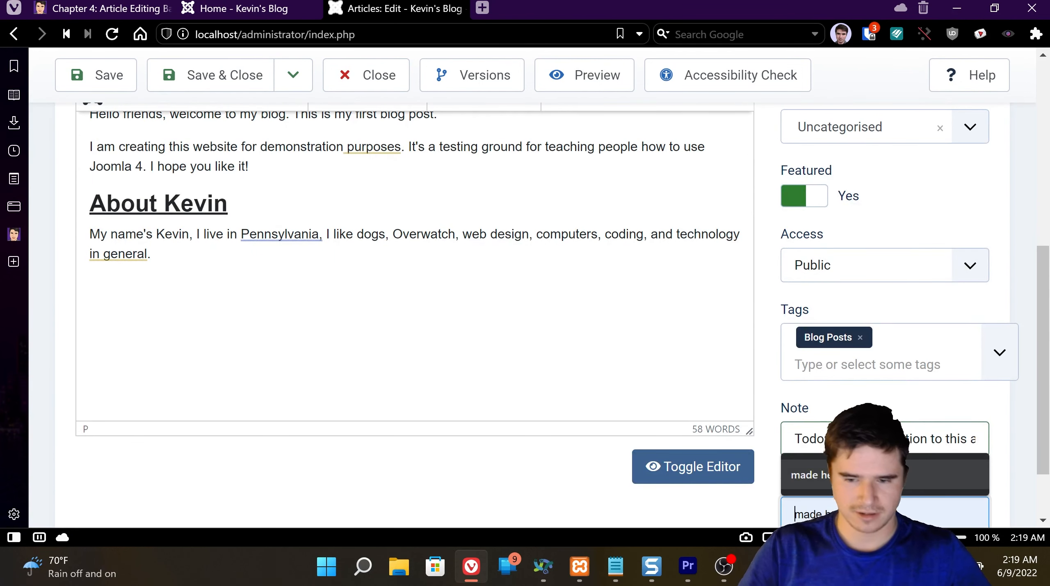
{"action": "type", "text": "i underlined th"}
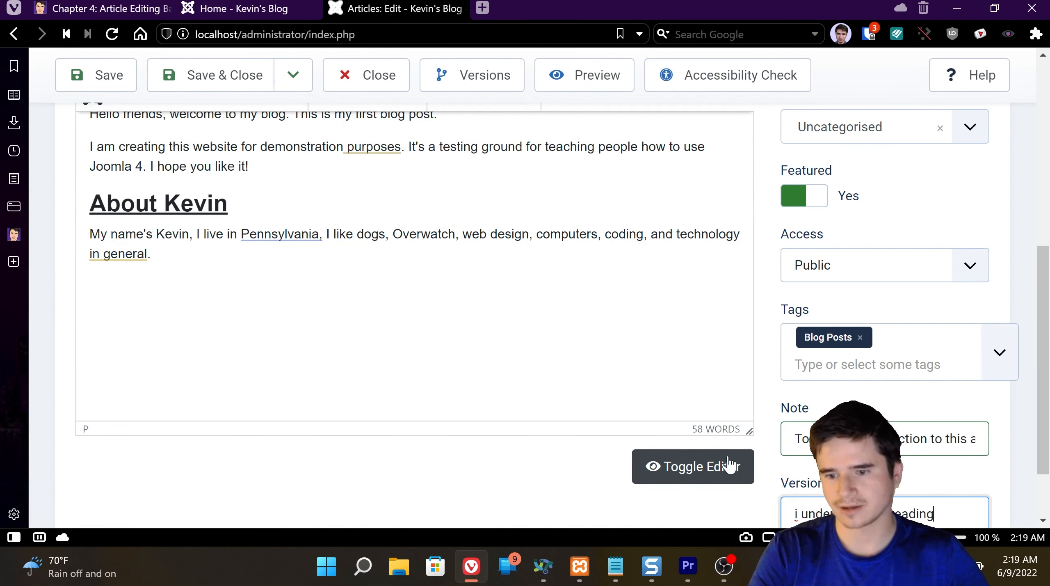
{"action": "left_click", "coordinate": [99, 78]}
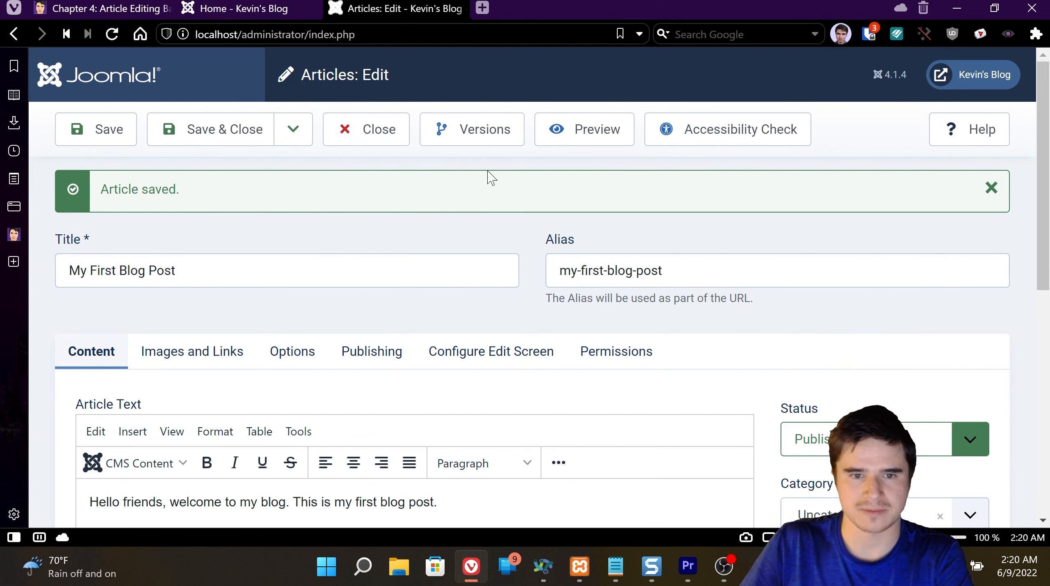
- Open the article's version history and examine the version notes and character counts of the saved versions
{"action": "left_click", "coordinate": [479, 131]}
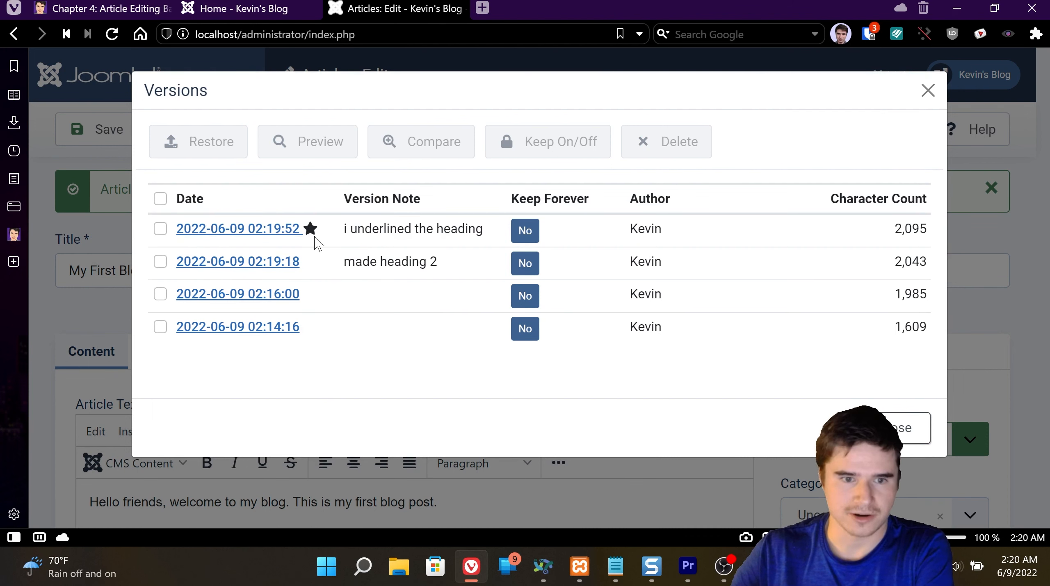
{"action": "left_click_drag", "start_coordinate": [446, 259], "coordinate": [340, 266]}
{"action": "left_click", "coordinate": [340, 266]}
{"action": "left_click", "coordinate": [358, 269]}
{"action": "left_click", "coordinate": [366, 257]}
{"action": "left_click", "coordinate": [381, 232]}
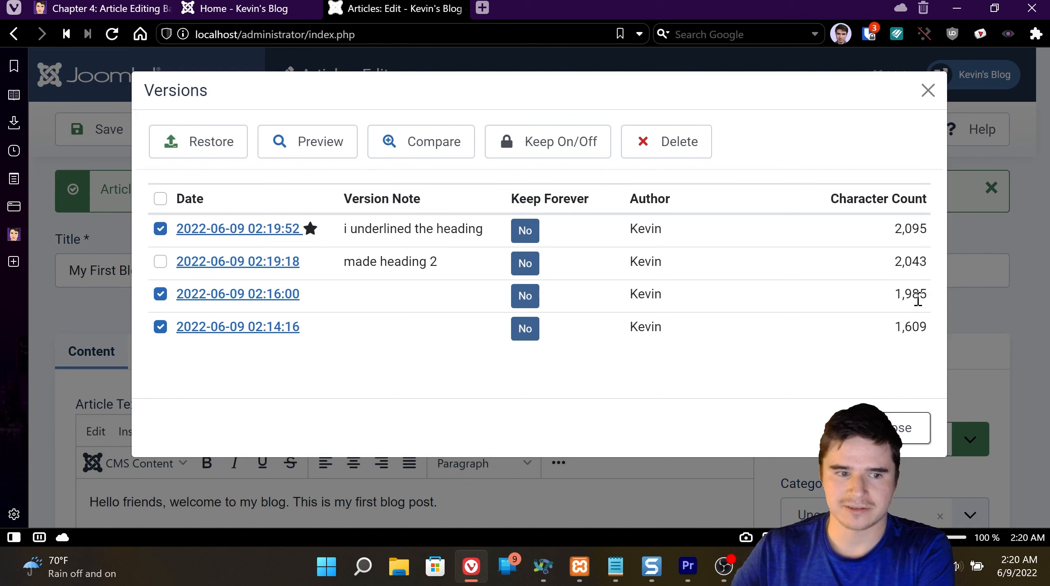
{"action": "left_click", "coordinate": [925, 226]}
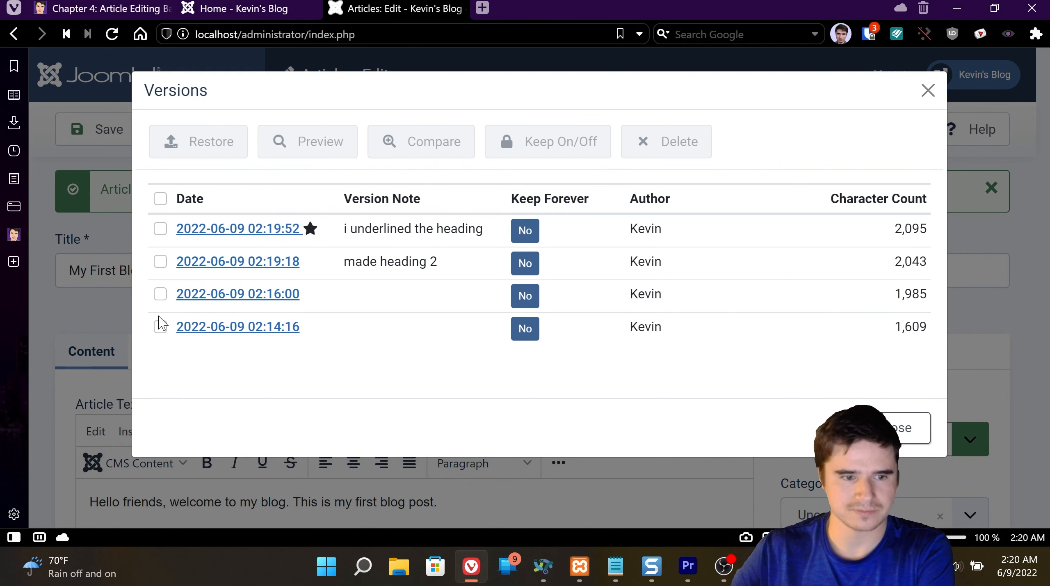
- Preview the version with the note "made heading 2", examine its "About" heading, and close the preview
{"action": "left_click", "coordinate": [161, 262]}
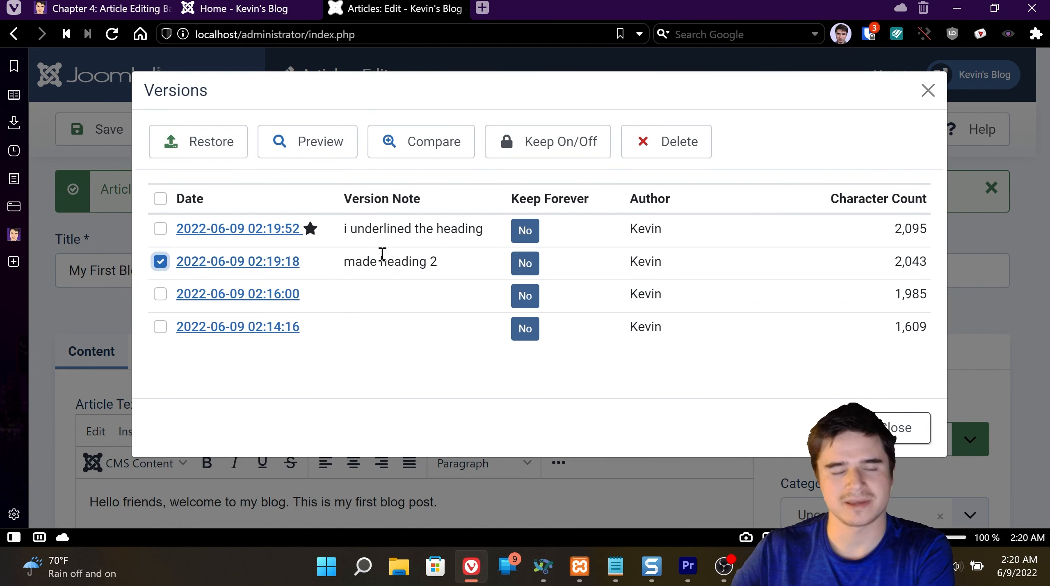
{"action": "left_click", "coordinate": [327, 157]}
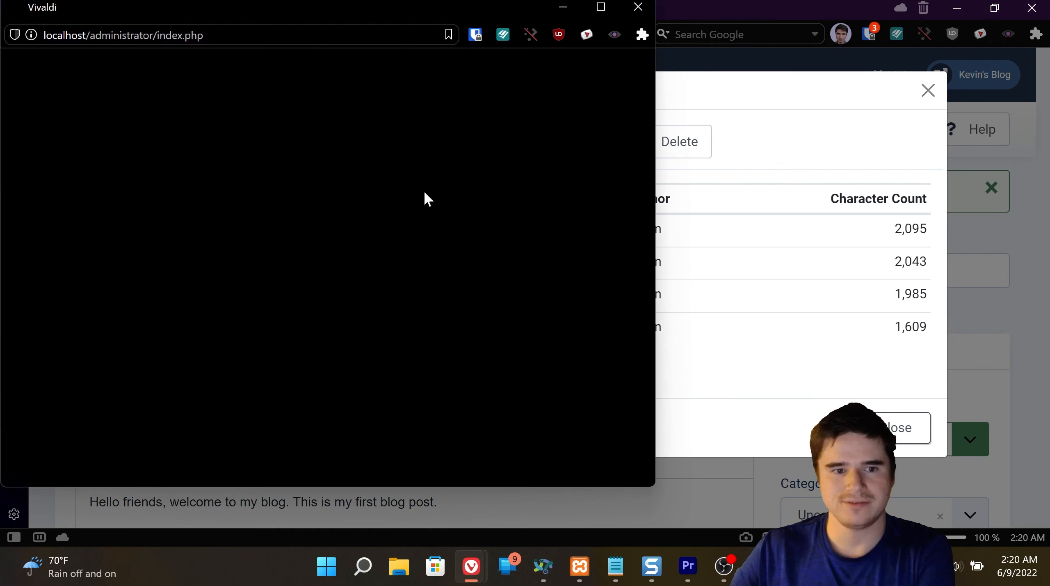
{"action": "scroll", "coordinate": [304, 293], "scroll_direction": "down", "scroll_amount": 4}
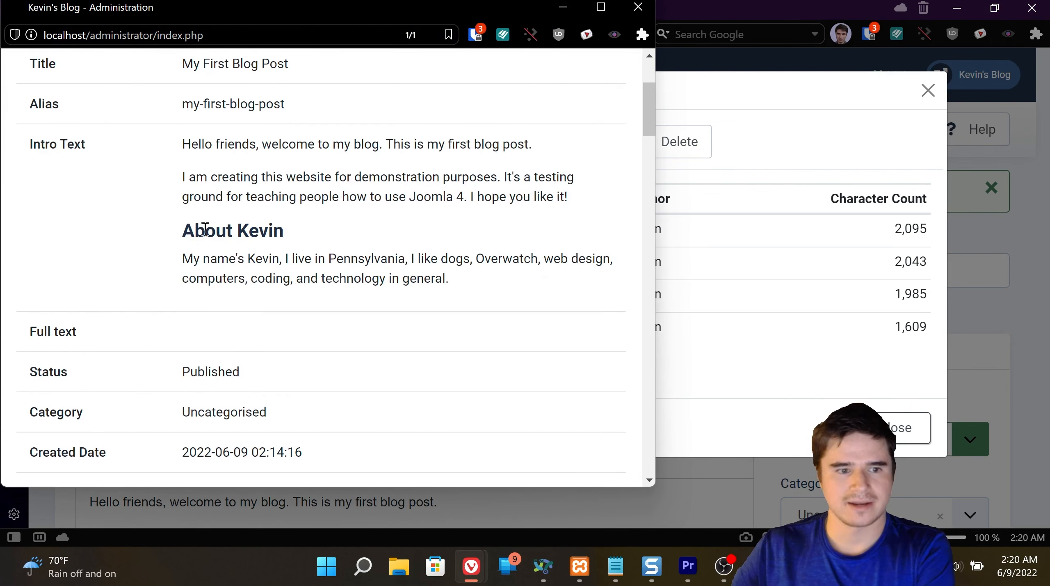
{"action": "left_click_drag", "start_coordinate": [177, 237], "coordinate": [285, 228]}
{"action": "left_click", "coordinate": [295, 234]}
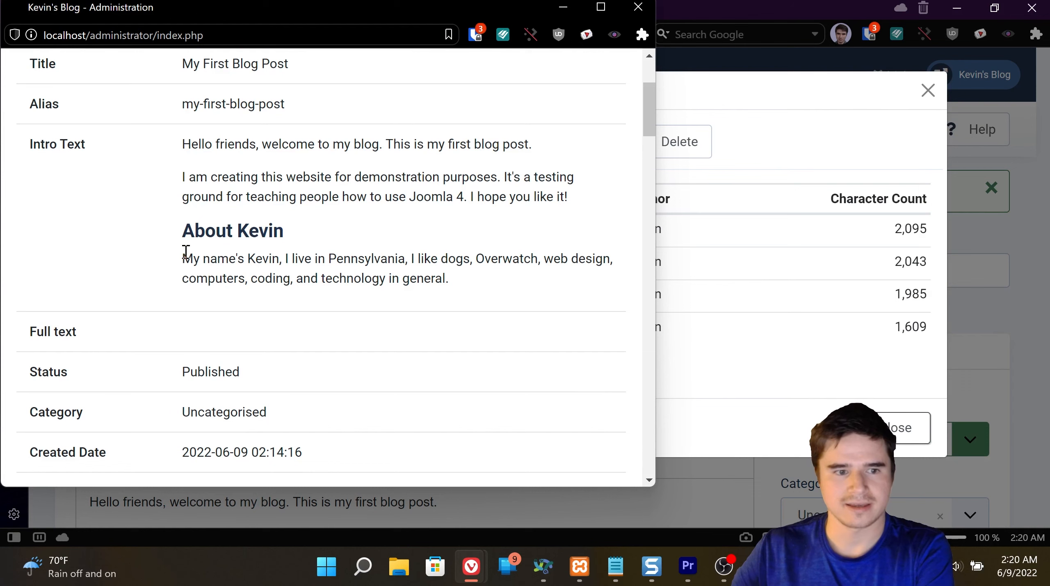
{"action": "mouse_move", "coordinate": [180, 233]}
{"action": "left_mouse_down"}
{"action": "mouse_move", "coordinate": [293, 229]}
{"action": "mouse_move", "coordinate": [193, 231]}
{"action": "left_mouse_up"}
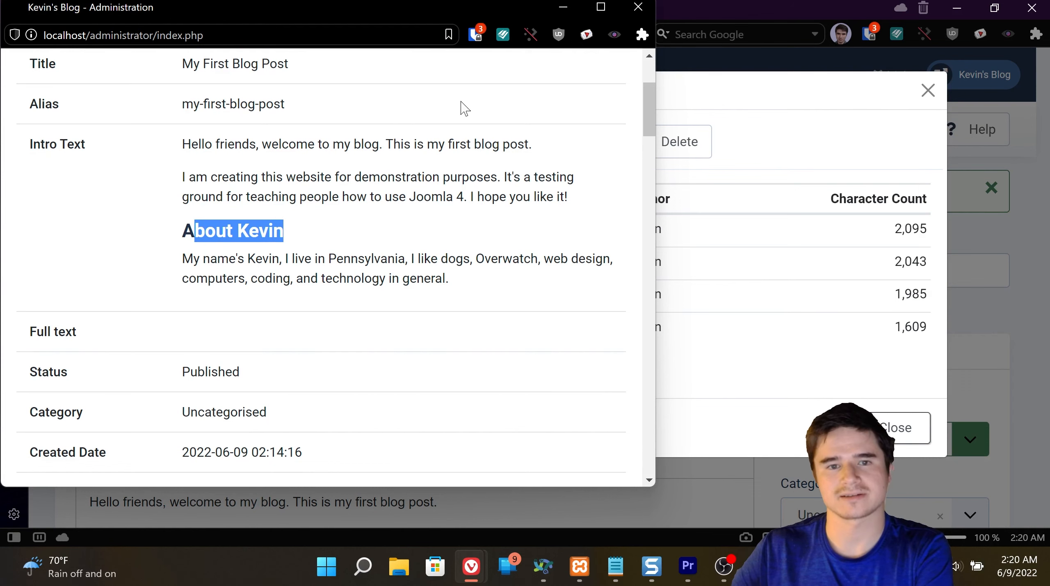
{"action": "left_click", "coordinate": [638, 7]}
{"action": "left_click", "coordinate": [161, 262]}
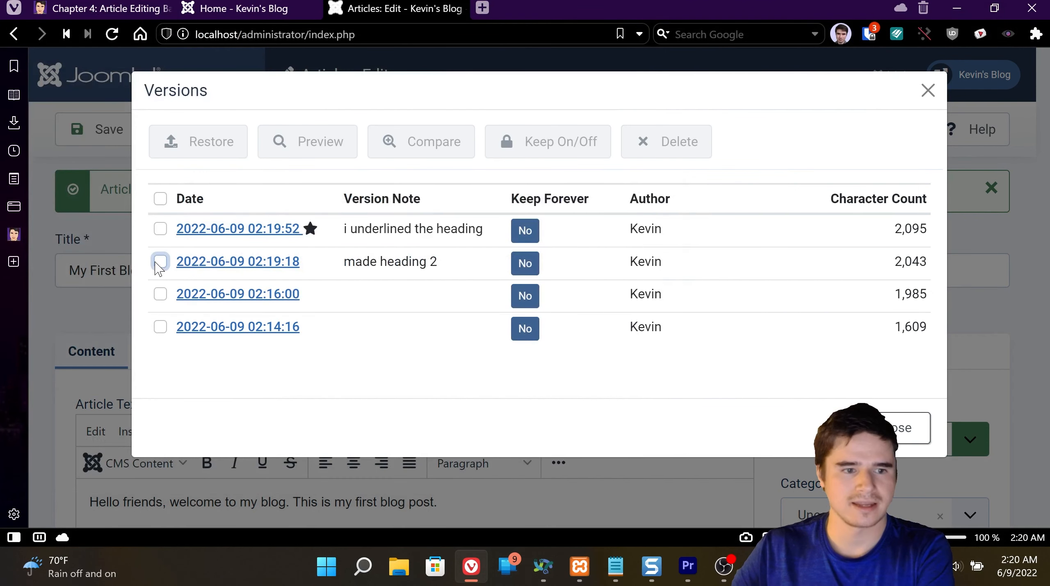
- Preview the version with the note "i underlined the heading", check its "About" heading, and close the preview
{"action": "left_click", "coordinate": [161, 228]}
{"action": "left_click", "coordinate": [312, 146]}
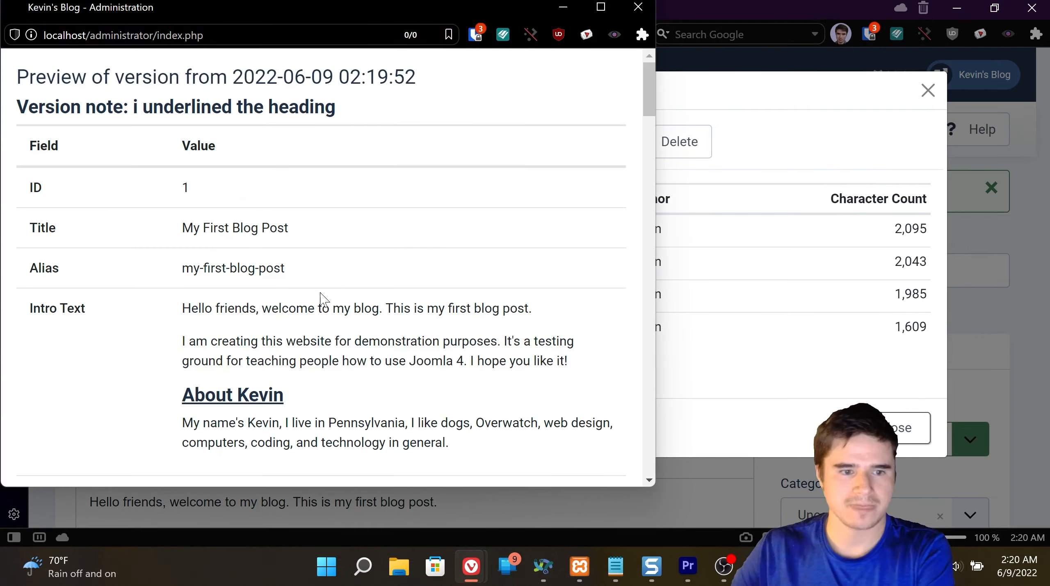
{"action": "left_click_drag", "start_coordinate": [292, 396], "coordinate": [172, 398]}
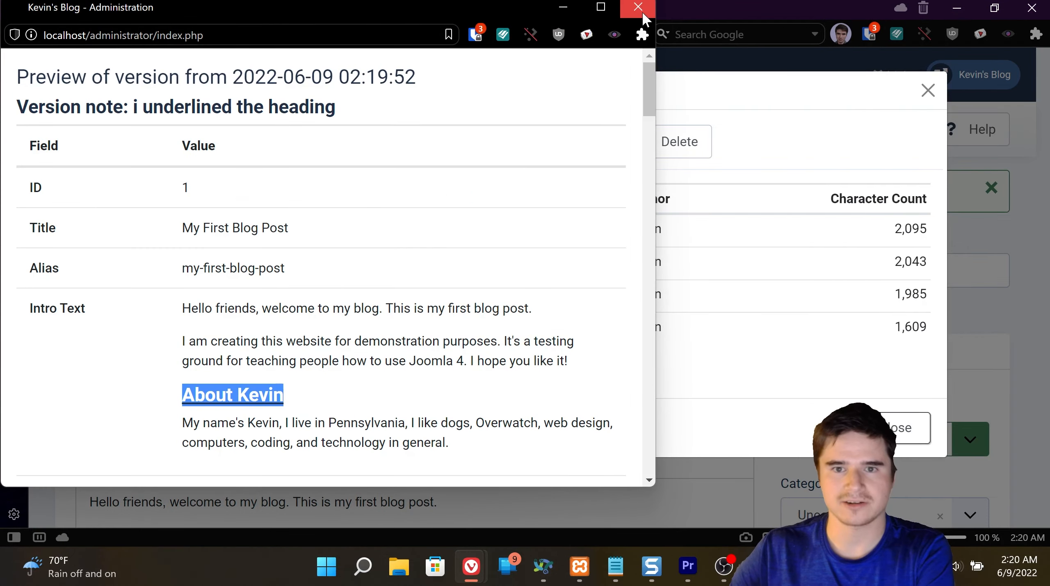
{"action": "left_click", "coordinate": [639, 7]}
{"action": "left_click", "coordinate": [161, 228]}
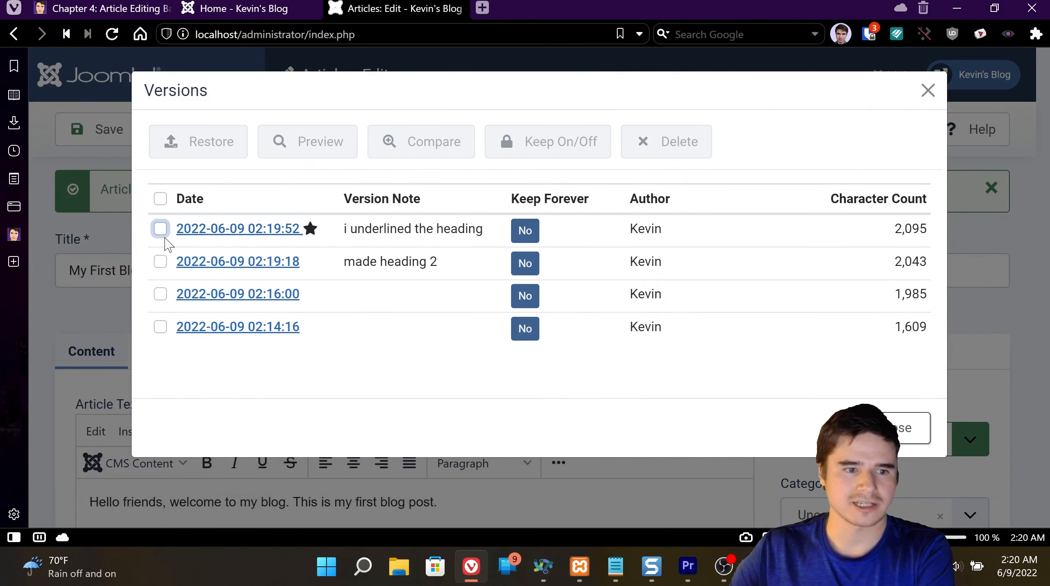
{"action": "left_click", "coordinate": [160, 294]}
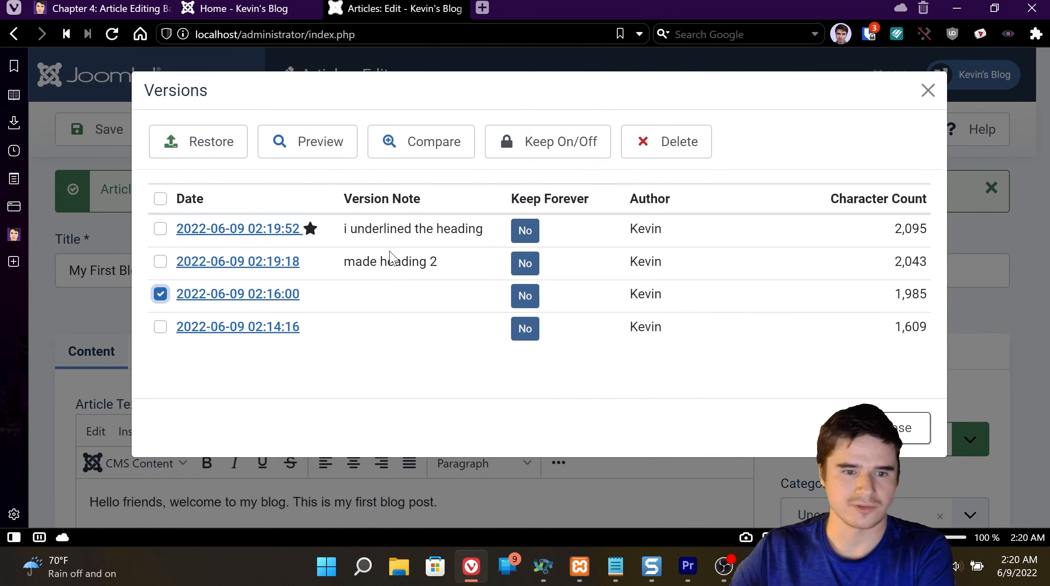
{"action": "left_click", "coordinate": [334, 147]}
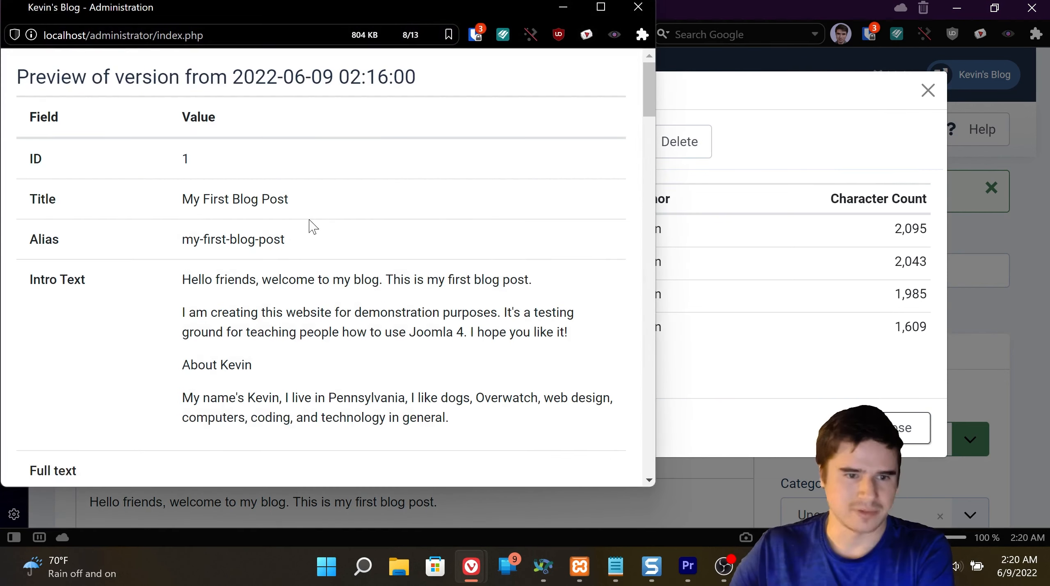
{"action": "scroll", "coordinate": [303, 288], "scroll_direction": "down", "scroll_amount": 4}
{"action": "scroll", "coordinate": [277, 267], "scroll_direction": "up", "scroll_amount": 4}
{"action": "left_click_drag", "start_coordinate": [272, 283], "coordinate": [164, 285]}
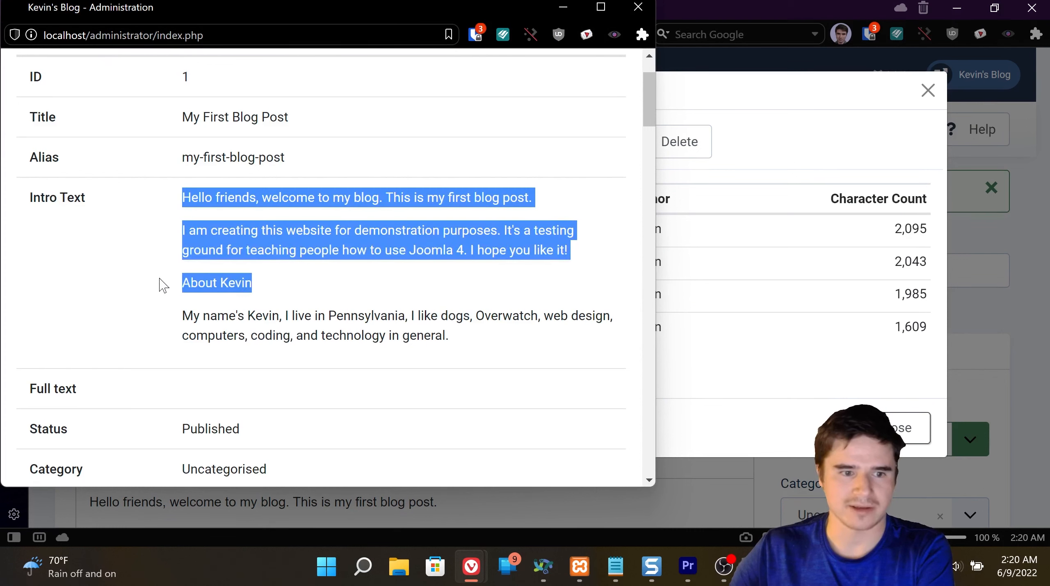
{"action": "left_click", "coordinate": [277, 284]}
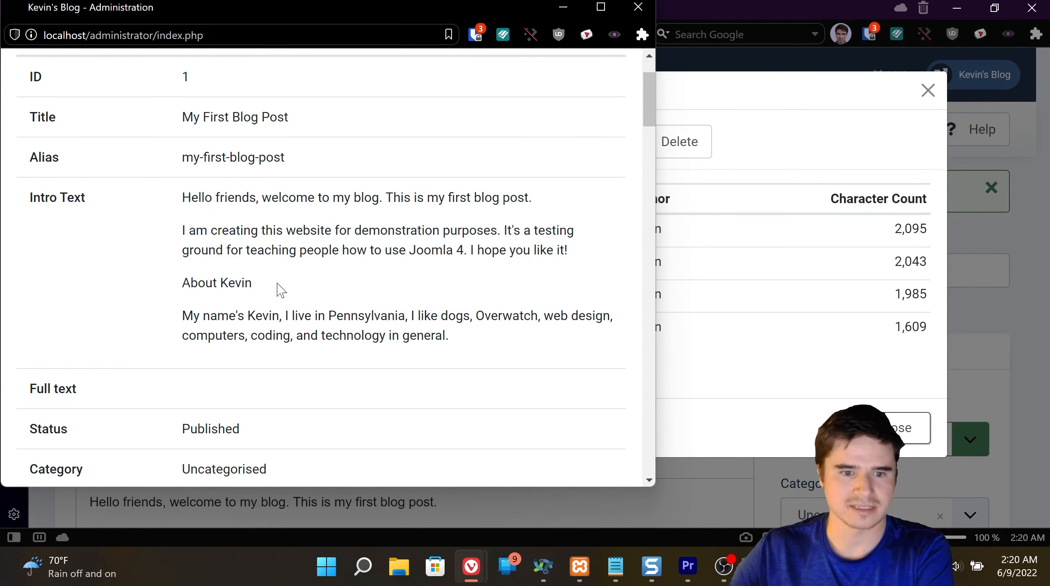
{"action": "left_click", "coordinate": [639, 9]}
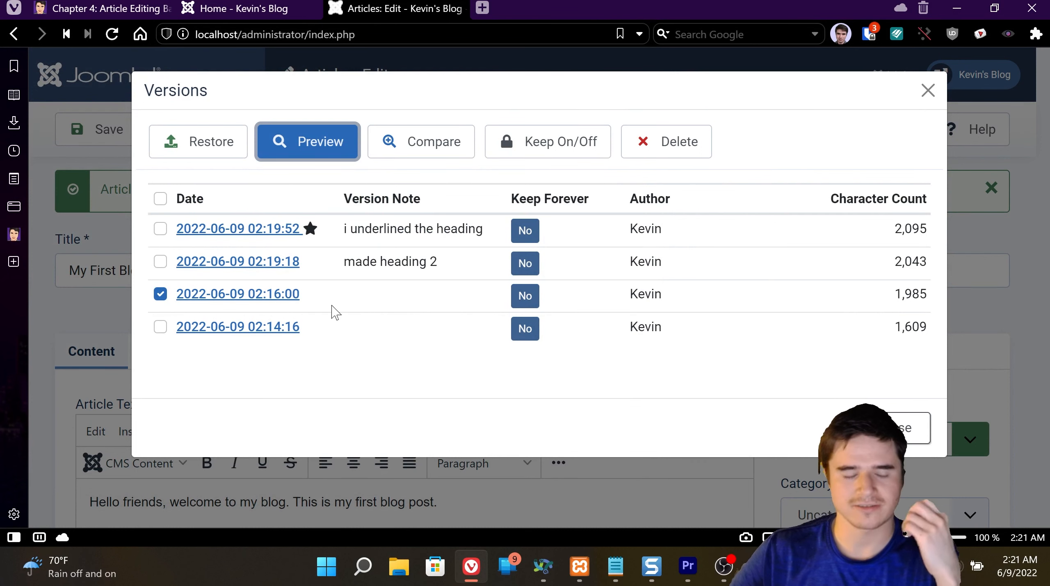
{"action": "left_click", "coordinate": [161, 294]}
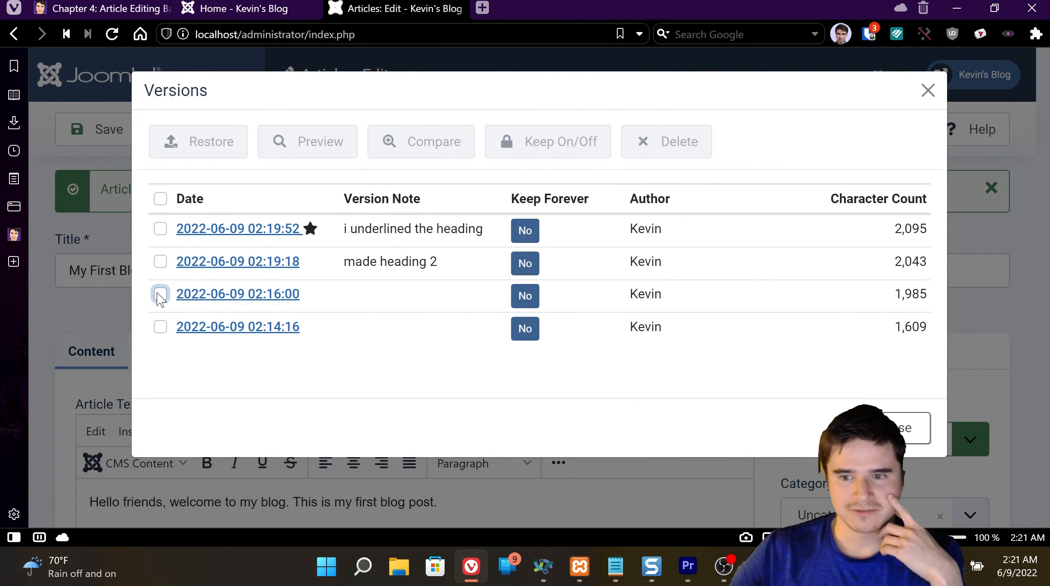
{"action": "left_click", "coordinate": [161, 294]}
{"action": "left_click", "coordinate": [160, 294]}
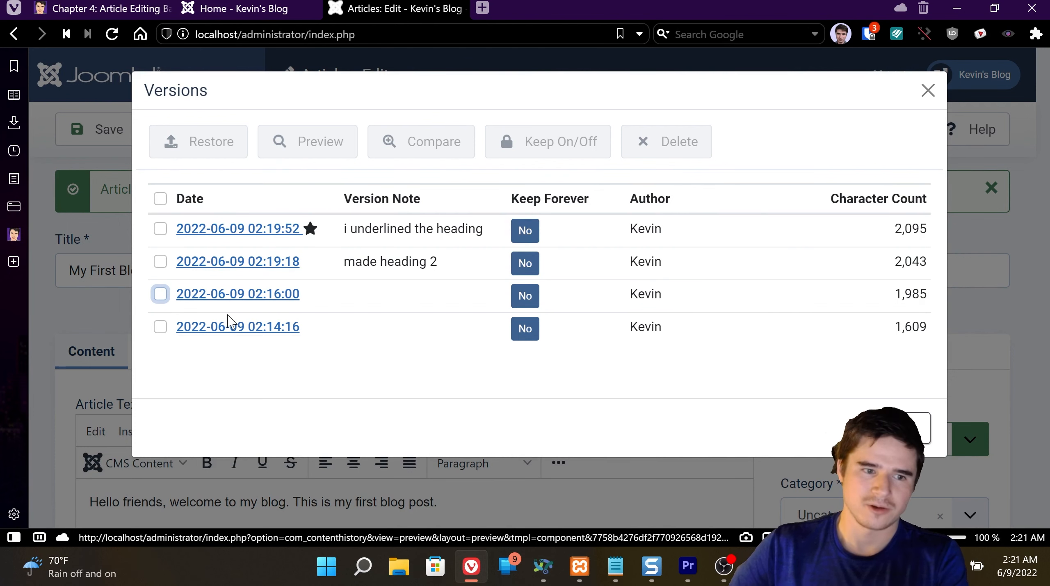
{"action": "left_click", "coordinate": [162, 294]}
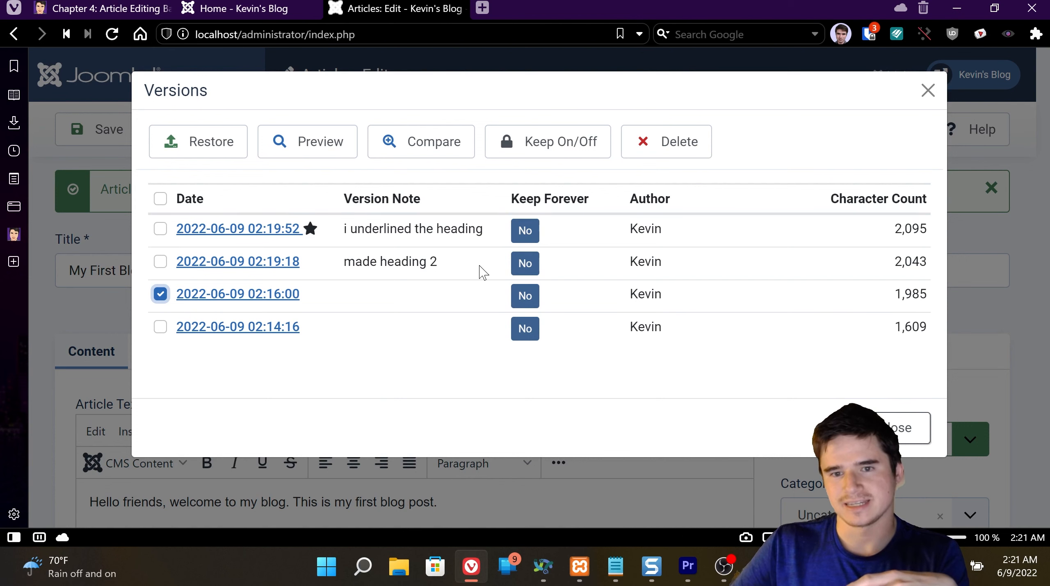
{"action": "left_click", "coordinate": [204, 145]}
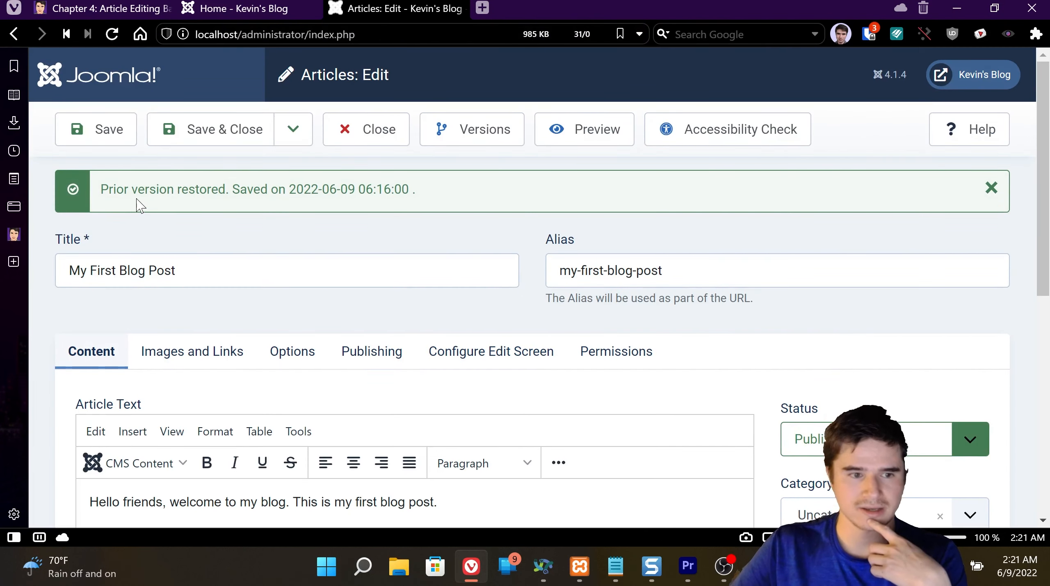
- Check the "About" line in the restored article text and save the article
{"action": "scroll", "coordinate": [139, 204], "scroll_direction": "down", "scroll_amount": 5}
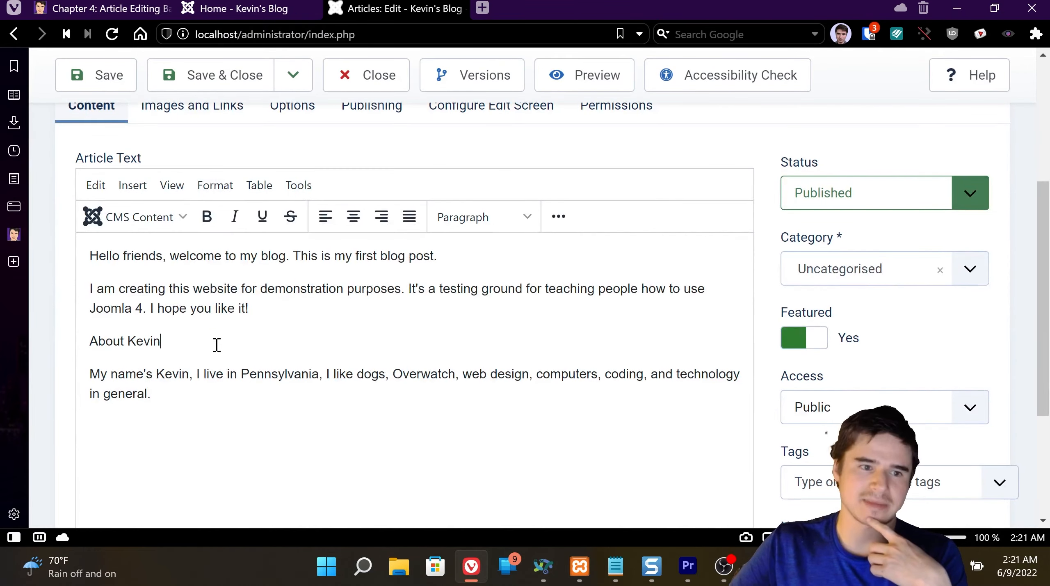
{"action": "scroll", "coordinate": [217, 345], "scroll_direction": "up", "scroll_amount": 4}
{"action": "left_click", "coordinate": [103, 75]}
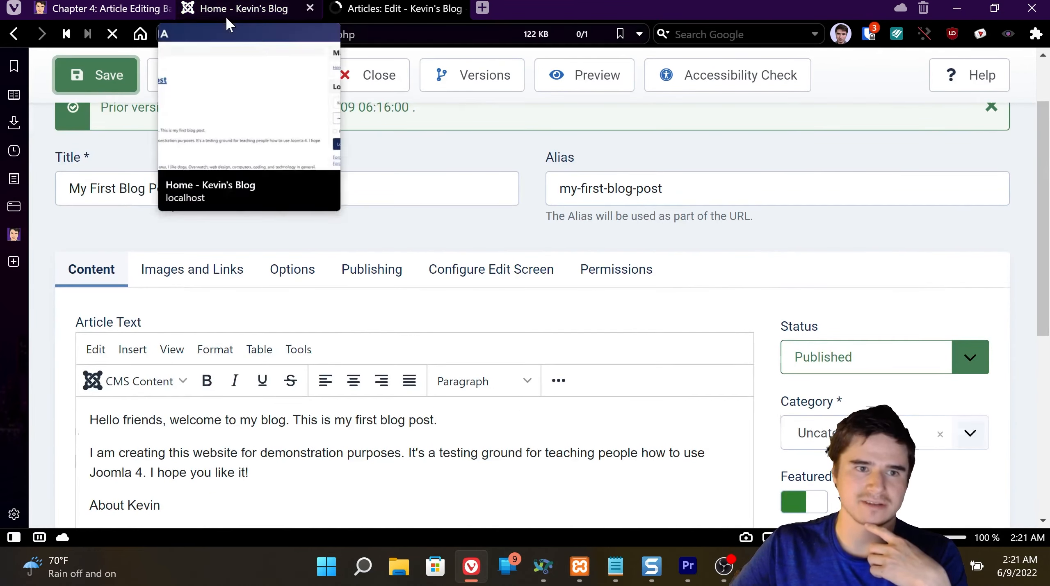
- Reload the blog's home page on the site and check the formatting of the "About" line in the published post
{"action": "left_click", "coordinate": [226, 17]}
{"action": "right_click", "coordinate": [313, 254]}
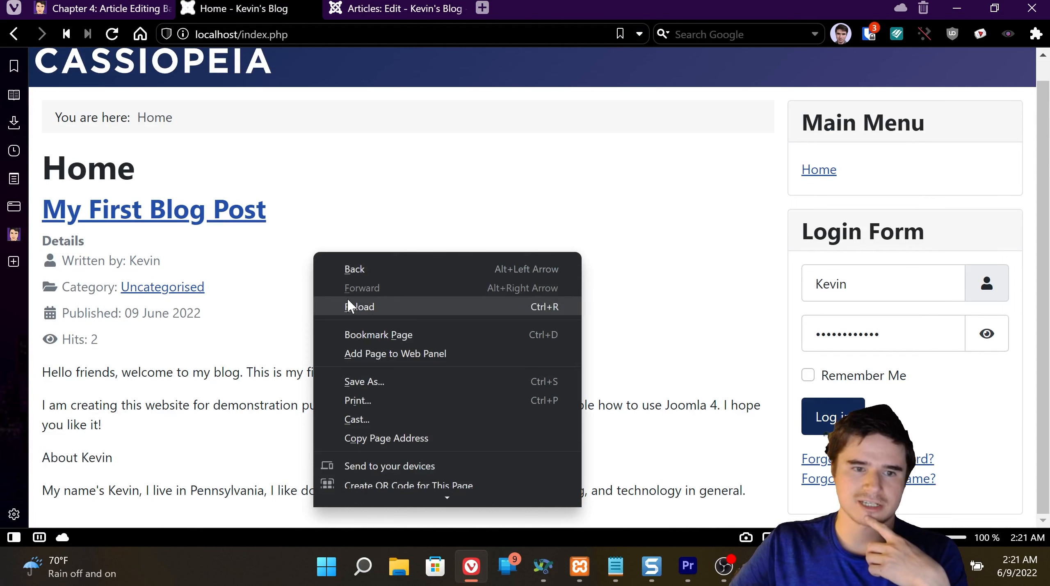
{"action": "left_click", "coordinate": [350, 306]}
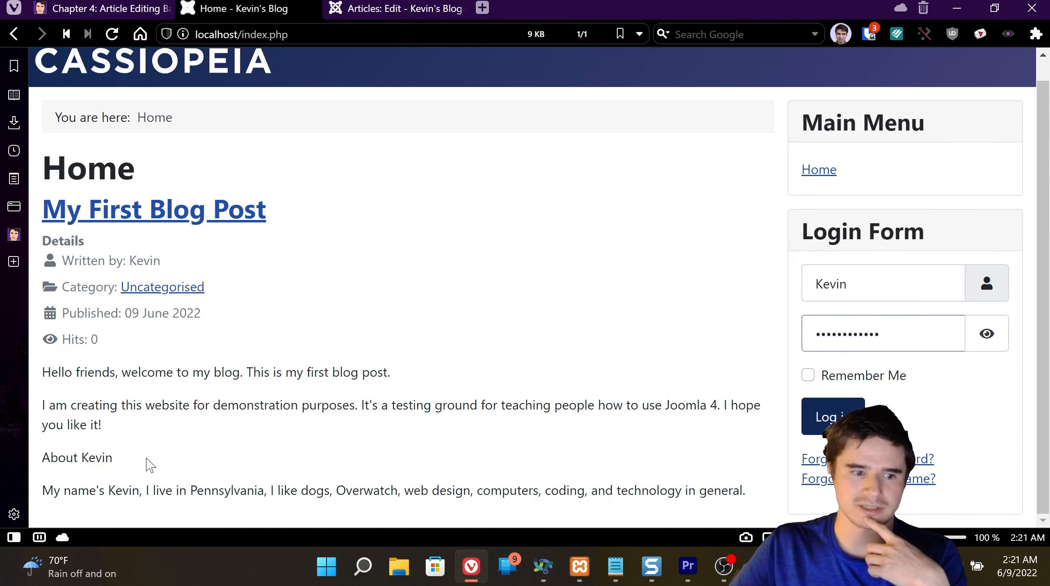
{"action": "left_click_drag", "start_coordinate": [132, 457], "coordinate": [47, 462]}
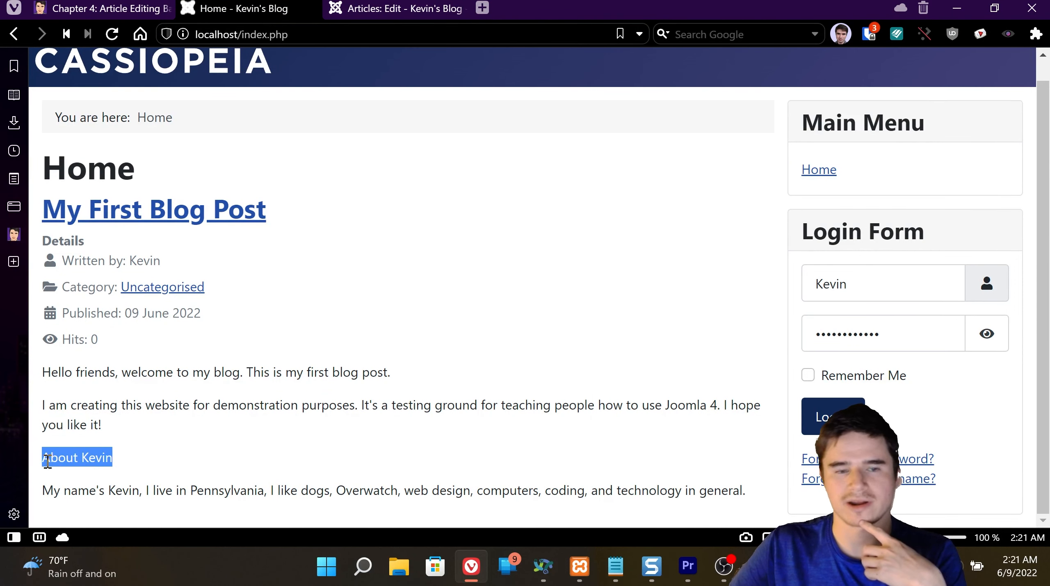
- Return to the article's edit page, dismiss the save message, and review the article text
{"action": "left_click", "coordinate": [373, 14]}
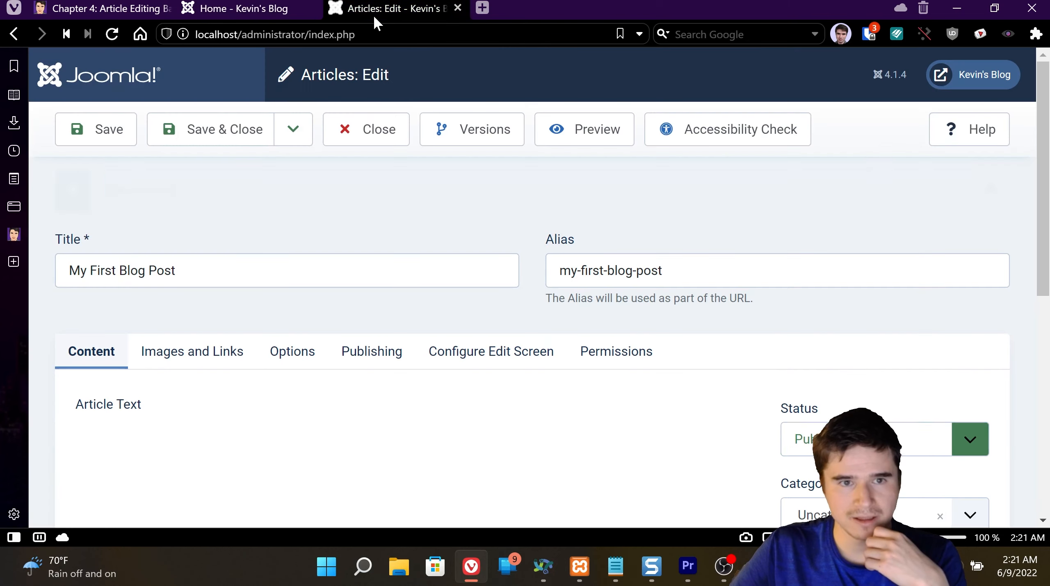
{"action": "left_click", "coordinate": [992, 188]}
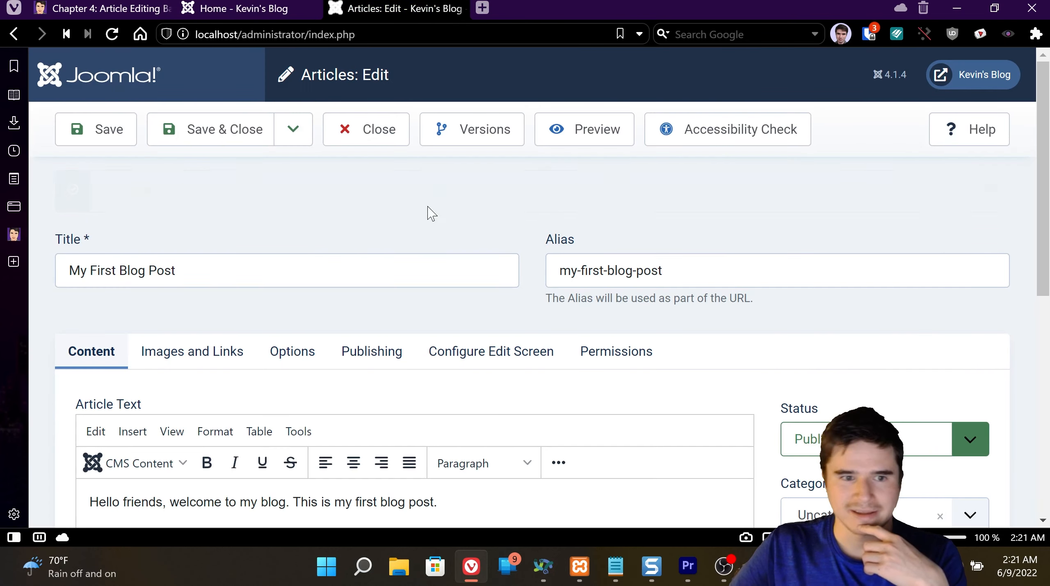
{"action": "scroll", "coordinate": [440, 204], "scroll_direction": "down", "scroll_amount": 2}
{"action": "scroll", "coordinate": [440, 208], "scroll_direction": "down", "scroll_amount": 2}
{"action": "scroll", "coordinate": [370, 221], "scroll_direction": "down", "scroll_amount": 2}
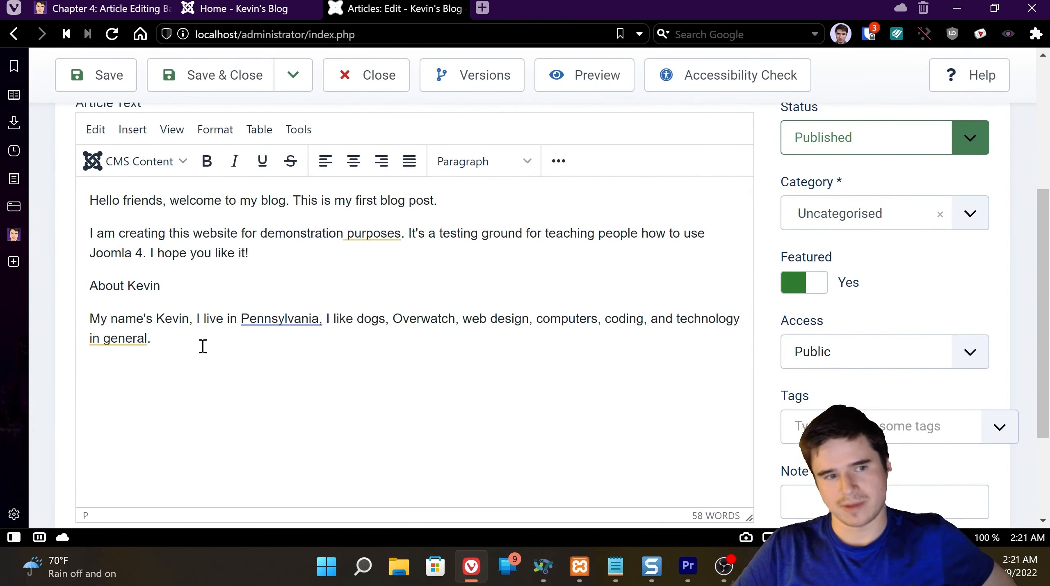
{"action": "scroll", "coordinate": [202, 346], "scroll_direction": "up", "scroll_amount": 2}
{"action": "scroll", "coordinate": [205, 345], "scroll_direction": "down", "scroll_amount": 4}
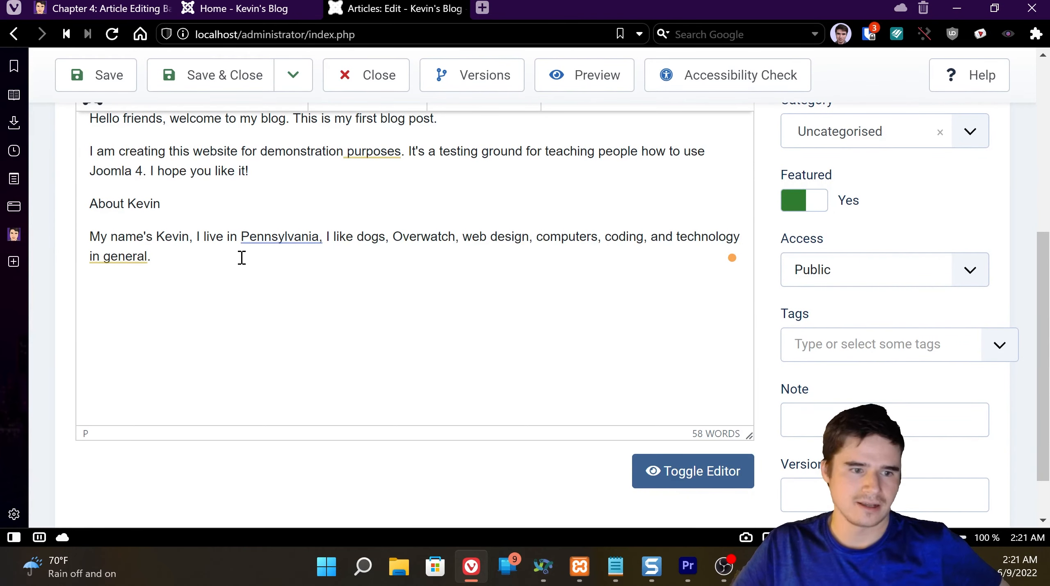
- Show the article text as HTML source, examine its paragraph tags, and return to the visual editor
{"action": "left_click", "coordinate": [699, 484]}
{"action": "scroll", "coordinate": [260, 293], "scroll_direction": "up", "scroll_amount": 2}
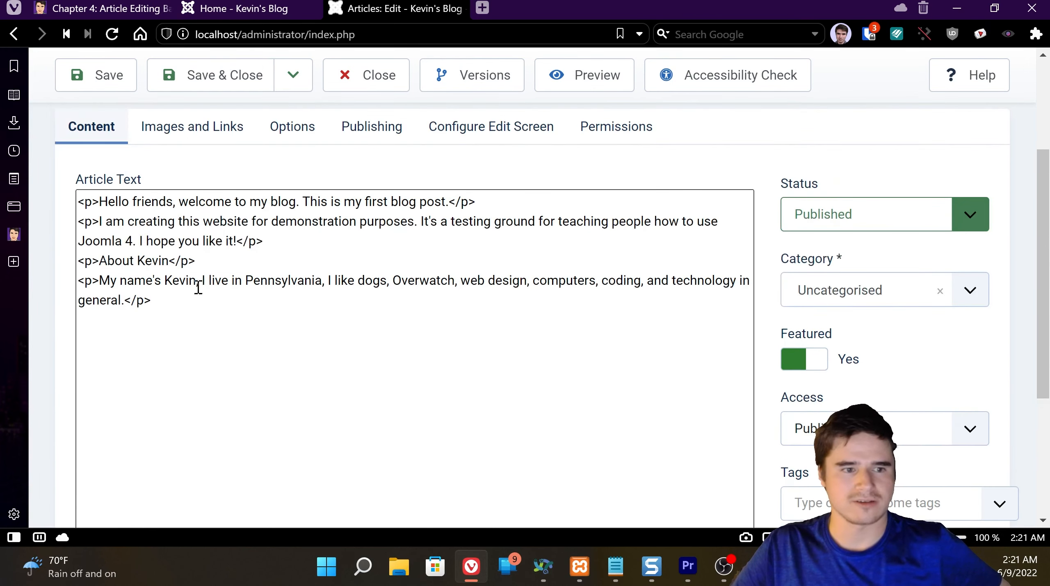
{"action": "left_click", "coordinate": [303, 291]}
{"action": "scroll", "coordinate": [306, 290], "scroll_direction": "down", "scroll_amount": 2}
{"action": "scroll", "coordinate": [369, 230], "scroll_direction": "down", "scroll_amount": 2}
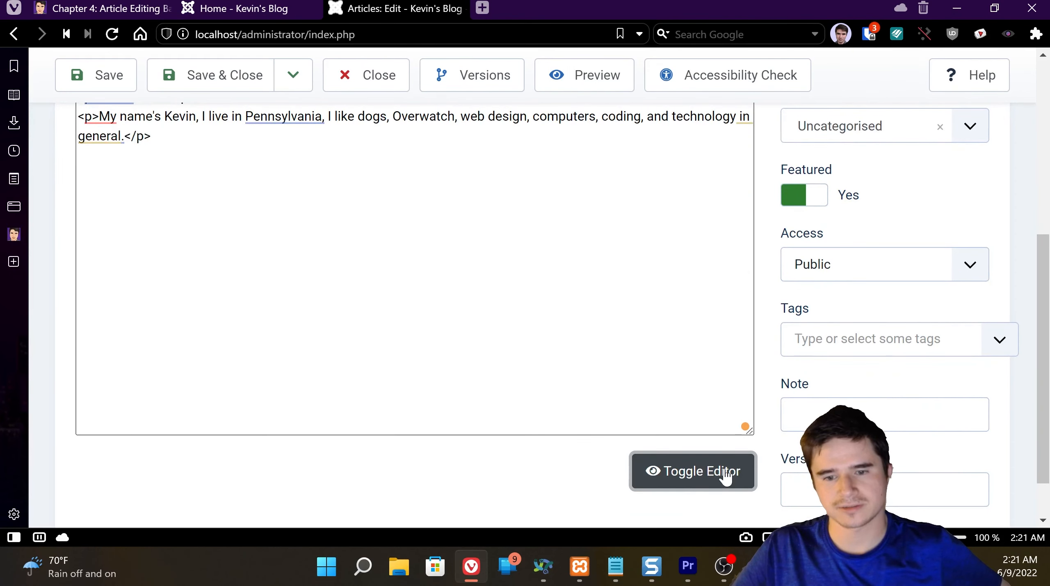
{"action": "left_click", "coordinate": [725, 476]}
{"action": "scroll", "coordinate": [316, 361], "scroll_direction": "up", "scroll_amount": 4}
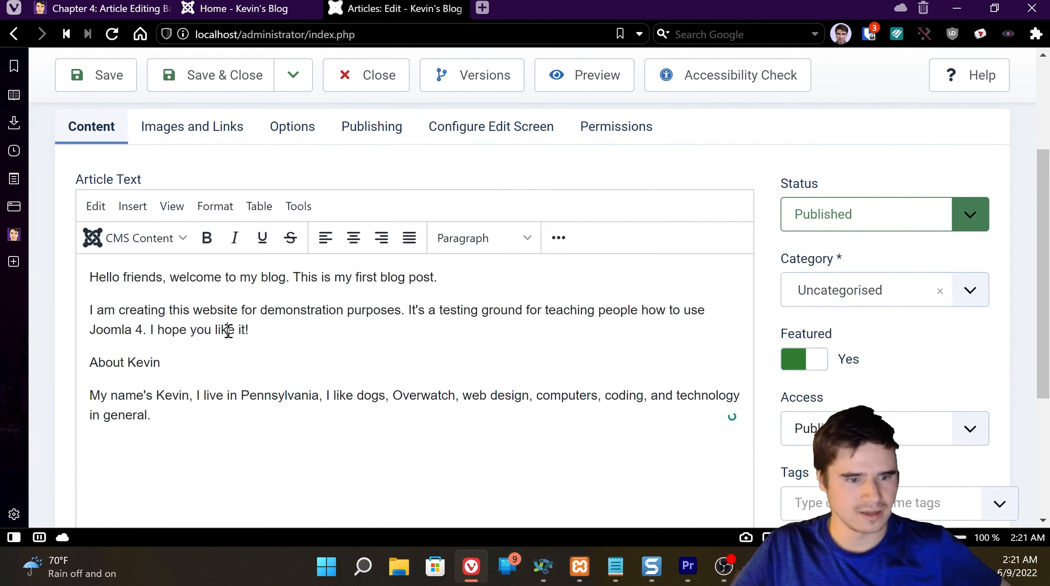
{"action": "left_click", "coordinate": [228, 330]}
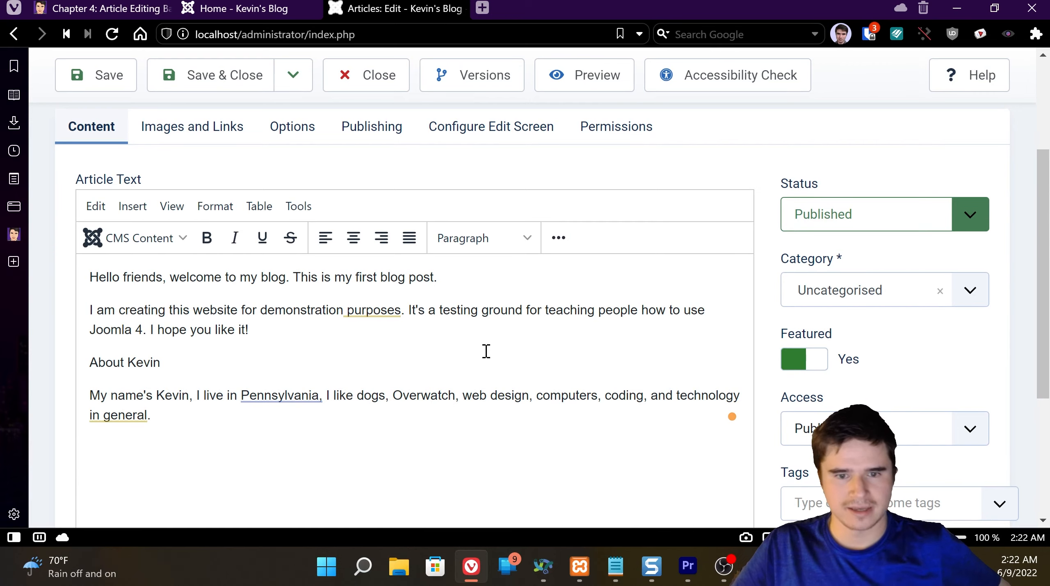
- Make "Hello friends," bold and "welcome to my blog" italic in the first paragraph
{"action": "scroll", "coordinate": [486, 351], "scroll_direction": "down", "scroll_amount": 1}
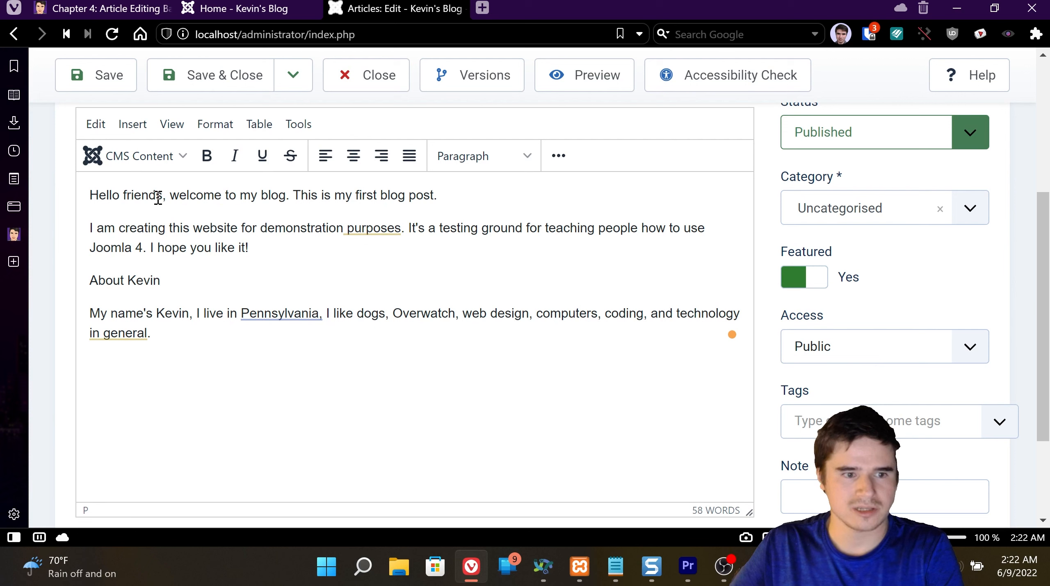
{"action": "left_click_drag", "start_coordinate": [166, 196], "coordinate": [89, 195]}
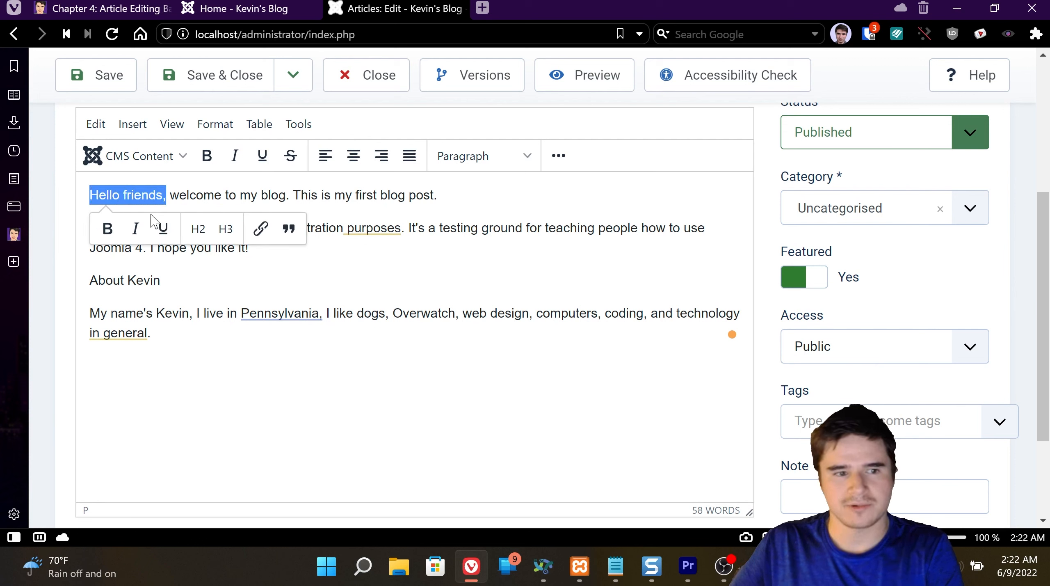
{"action": "left_click", "coordinate": [207, 155]}
{"action": "left_click_drag", "start_coordinate": [177, 195], "coordinate": [286, 195]}
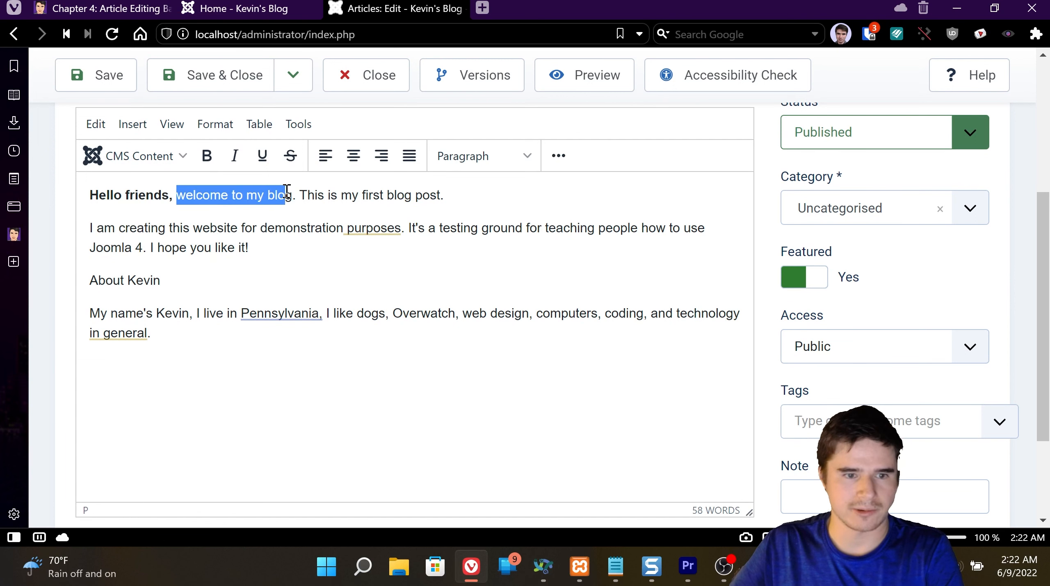
{"action": "left_click", "coordinate": [235, 156]}
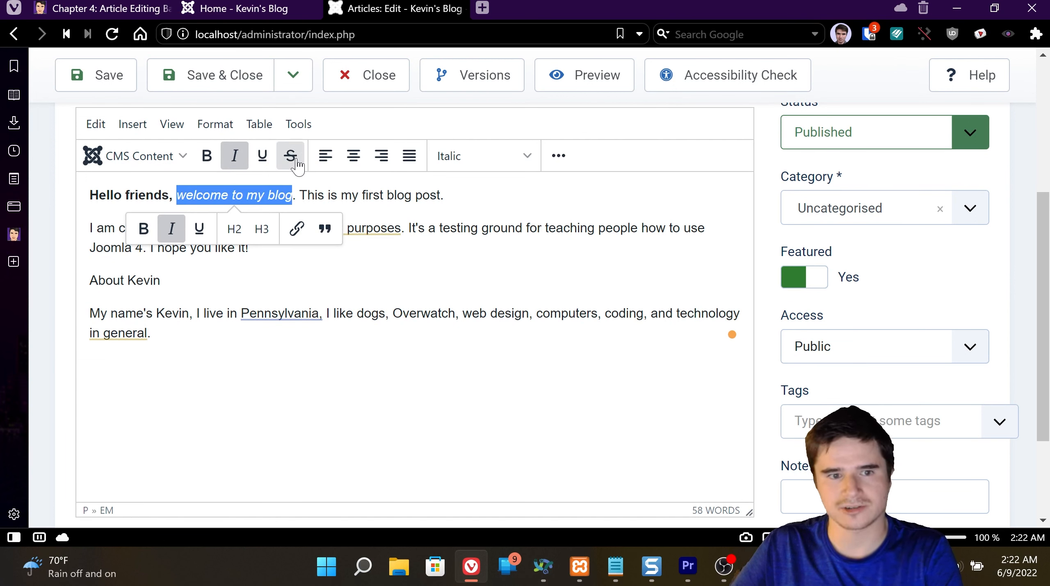
{"action": "left_click", "coordinate": [386, 228]}
- Center-align the first paragraph of the article
{"action": "left_click_drag", "start_coordinate": [448, 196], "coordinate": [96, 189]}
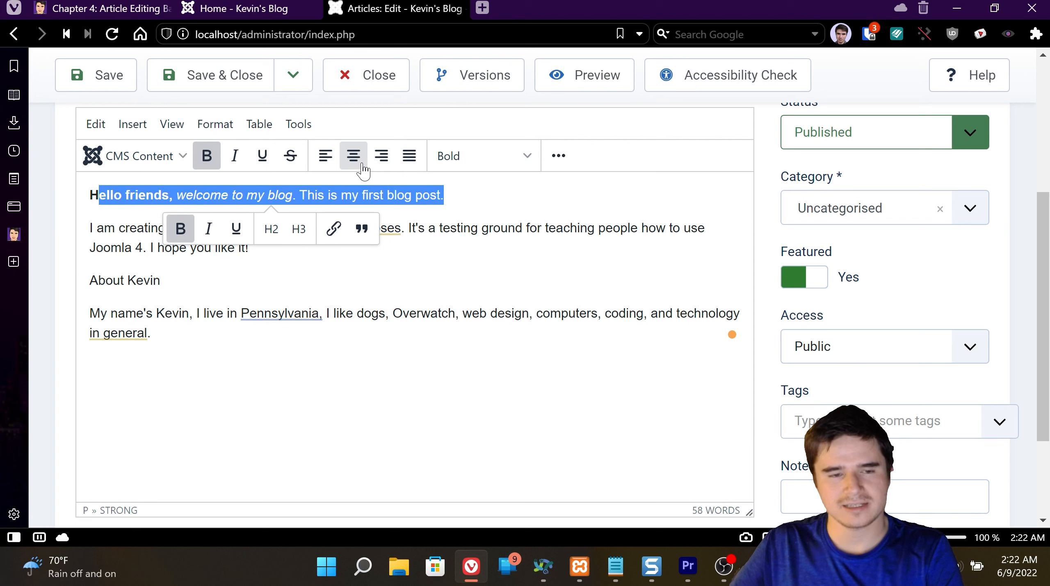
{"action": "left_click", "coordinate": [462, 197]}
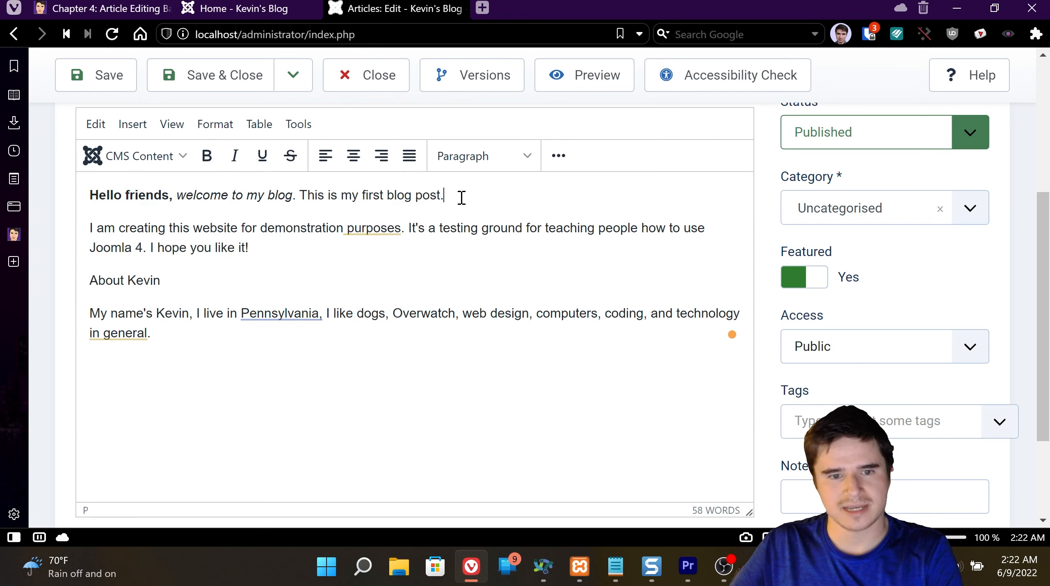
{"action": "left_click", "coordinate": [353, 155]}
{"action": "left_click", "coordinate": [269, 196]}
{"action": "left_click", "coordinate": [404, 193]}
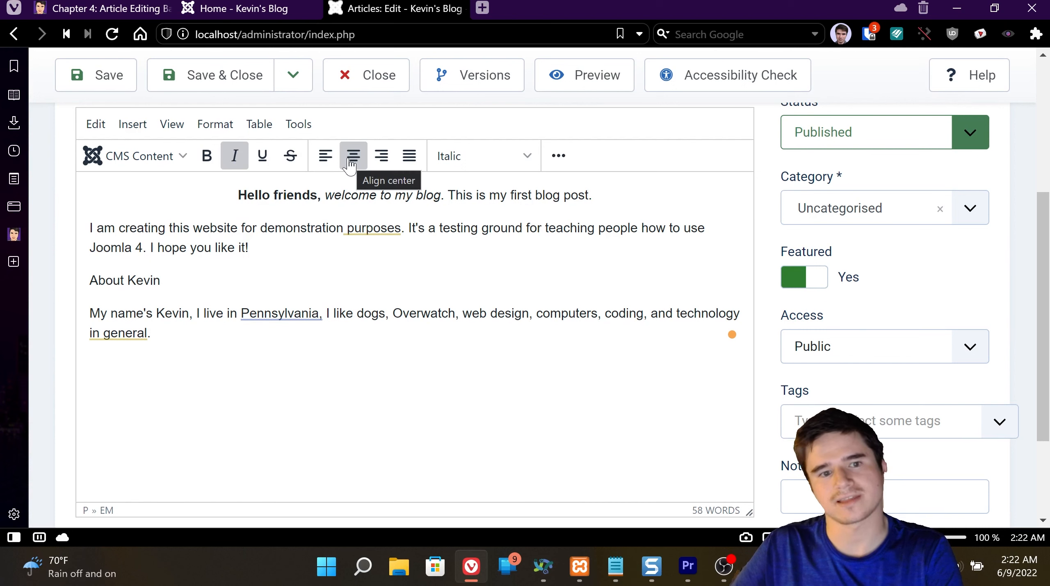
- Try center alignment on the second paragraph and set it back to left alignment
{"action": "left_click", "coordinate": [286, 228]}
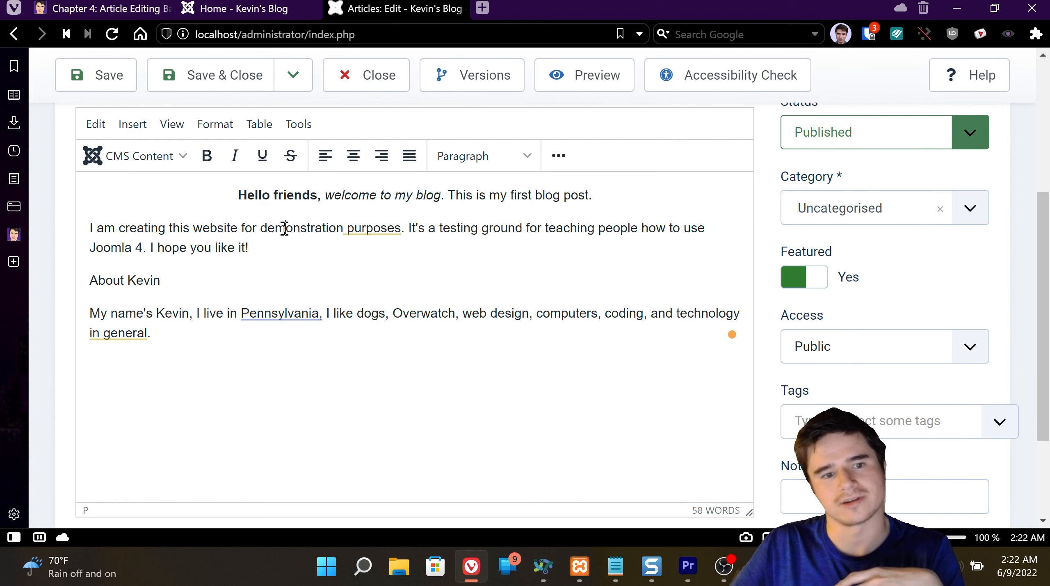
{"action": "left_click", "coordinate": [360, 162]}
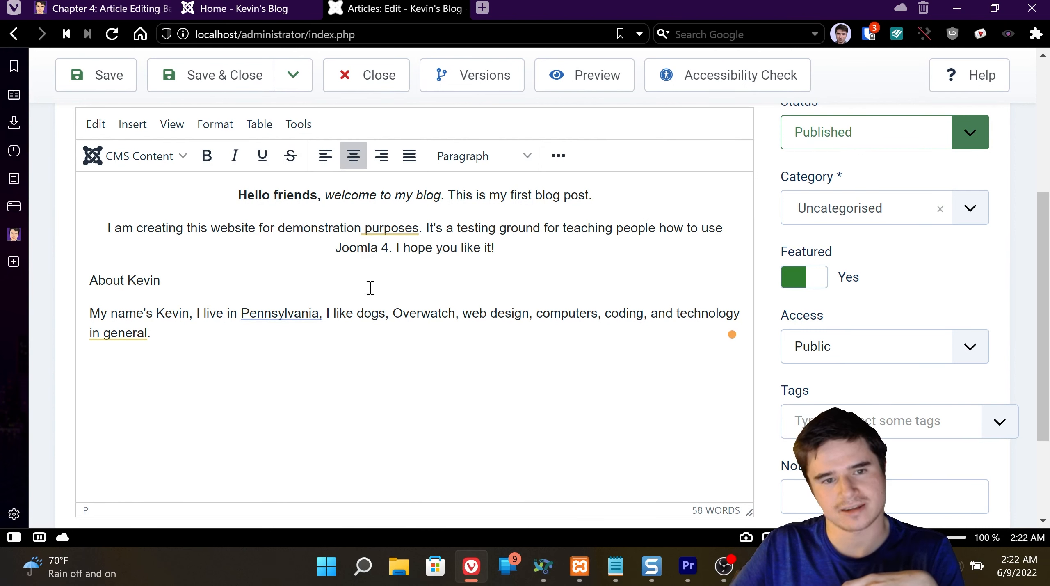
{"action": "left_click", "coordinate": [326, 155]}
- Compare the alignment settings of the first paragraph, the second paragraph and the "About" line
{"action": "left_click", "coordinate": [329, 195]}
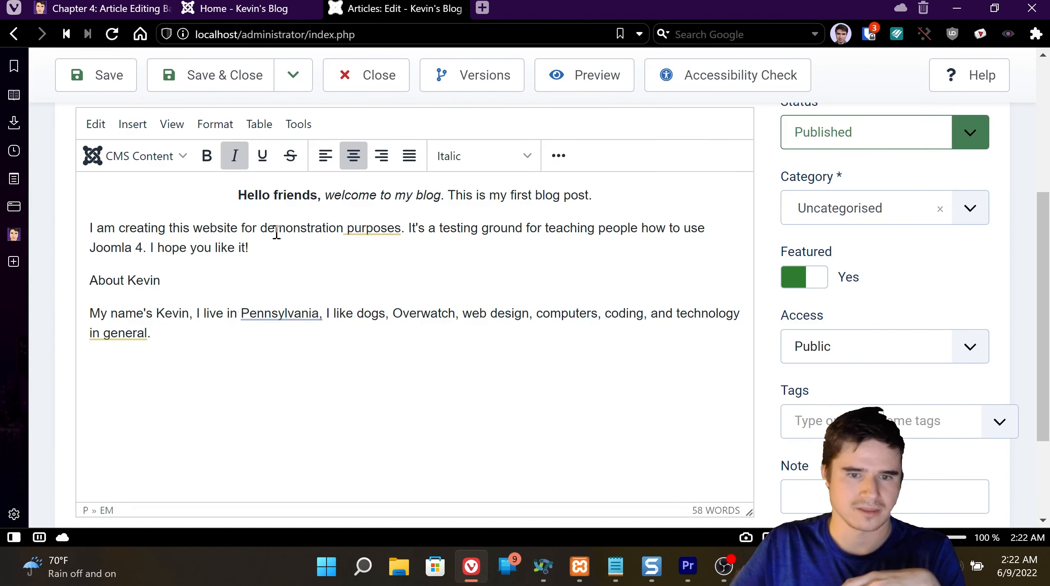
{"action": "left_click", "coordinate": [210, 249]}
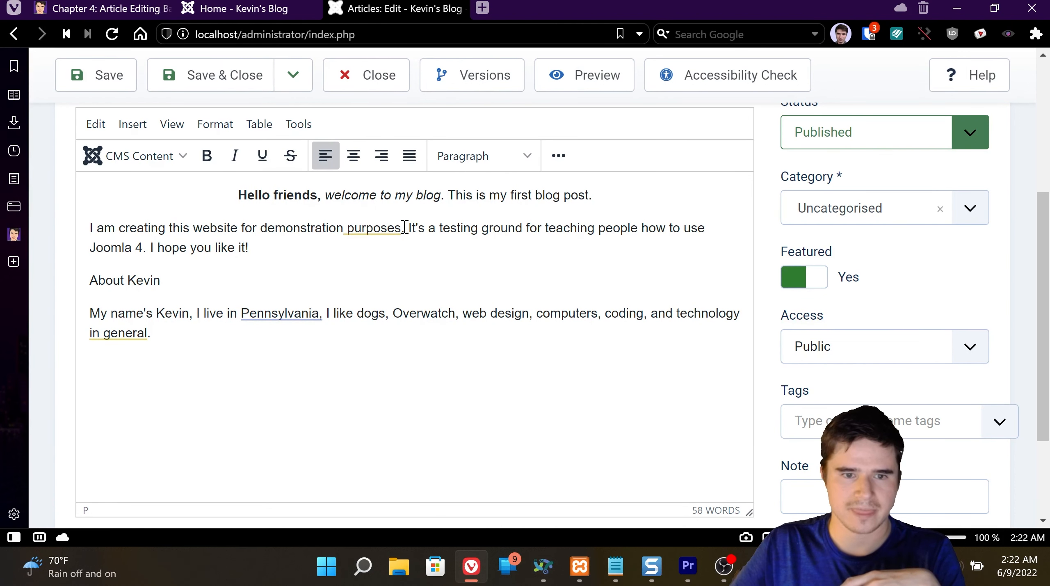
{"action": "left_click", "coordinate": [271, 281]}
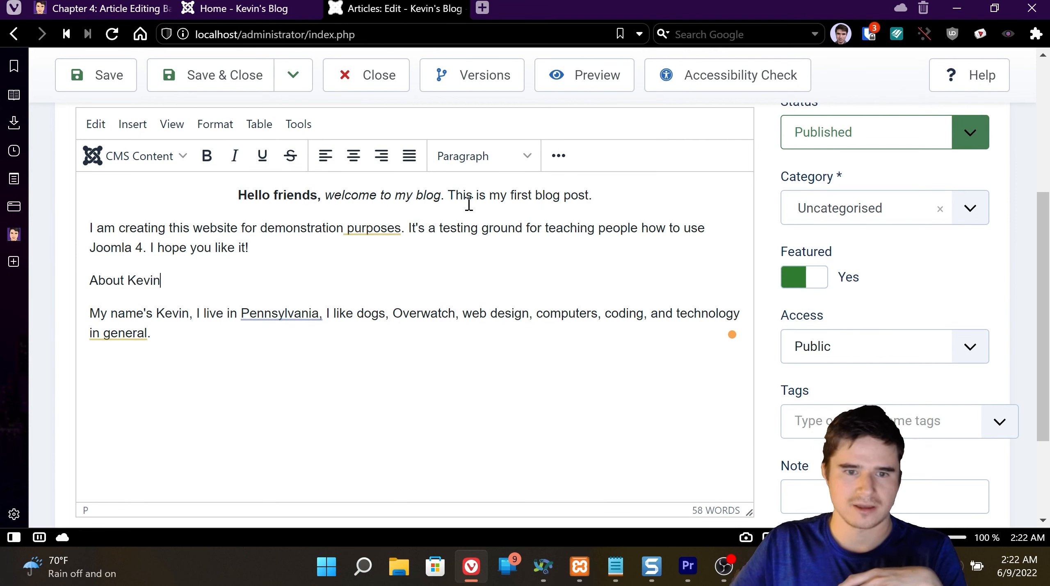
{"action": "left_click", "coordinate": [454, 197]}
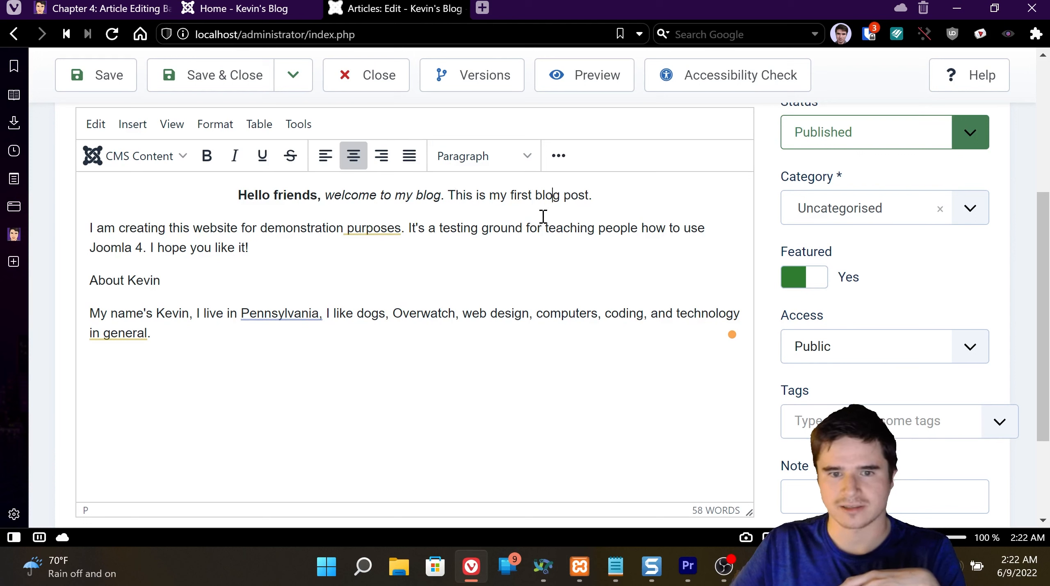
{"action": "left_click", "coordinate": [520, 228]}
{"action": "left_click", "coordinate": [324, 248]}
{"action": "left_click", "coordinate": [277, 274]}
- Try adding an empty paragraph after "I hope you like it!" and remove it along with any stray characters
{"action": "left_click", "coordinate": [284, 245]}
{"action": "key", "text": "Return"}
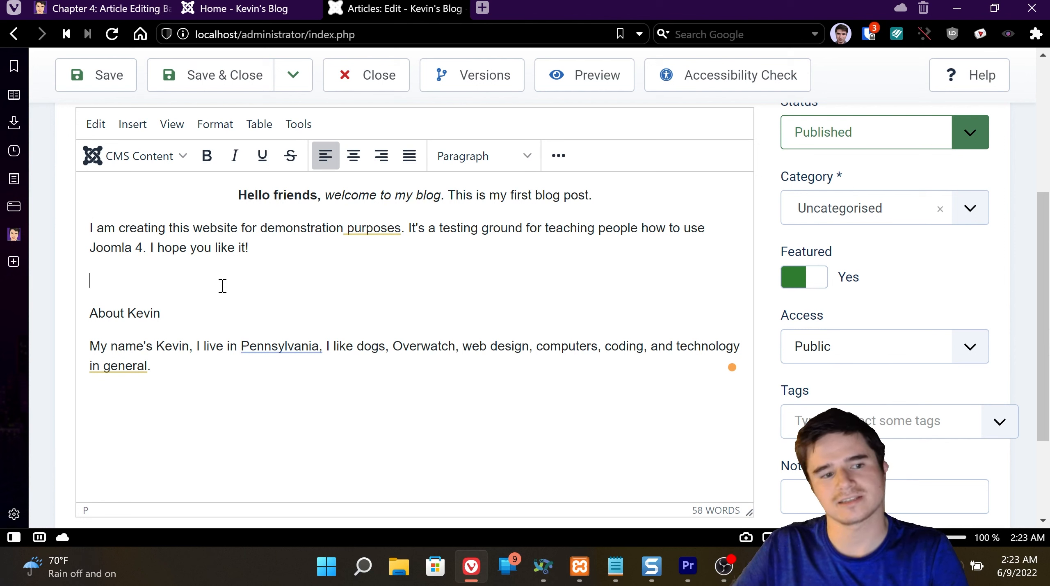
{"action": "key", "text": "BackSpace"}
{"action": "key", "text": "Return"}
{"action": "key", "text": "BackSpace"}
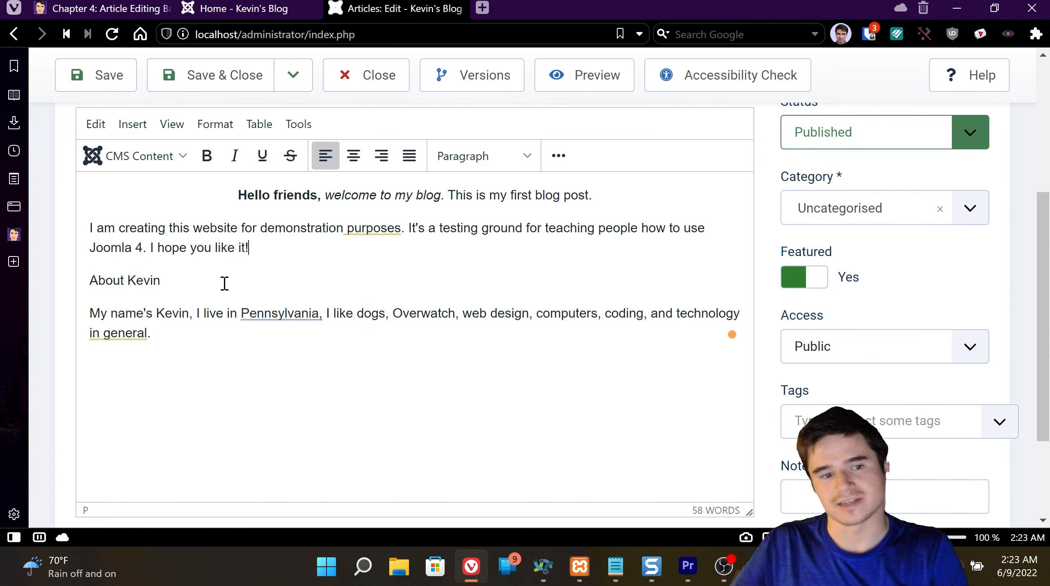
{"action": "type", "text": "\\"}
{"action": "key", "text": "super+period"}
{"action": "key", "text": "Escape"}
{"action": "key", "text": "BackSpace"}
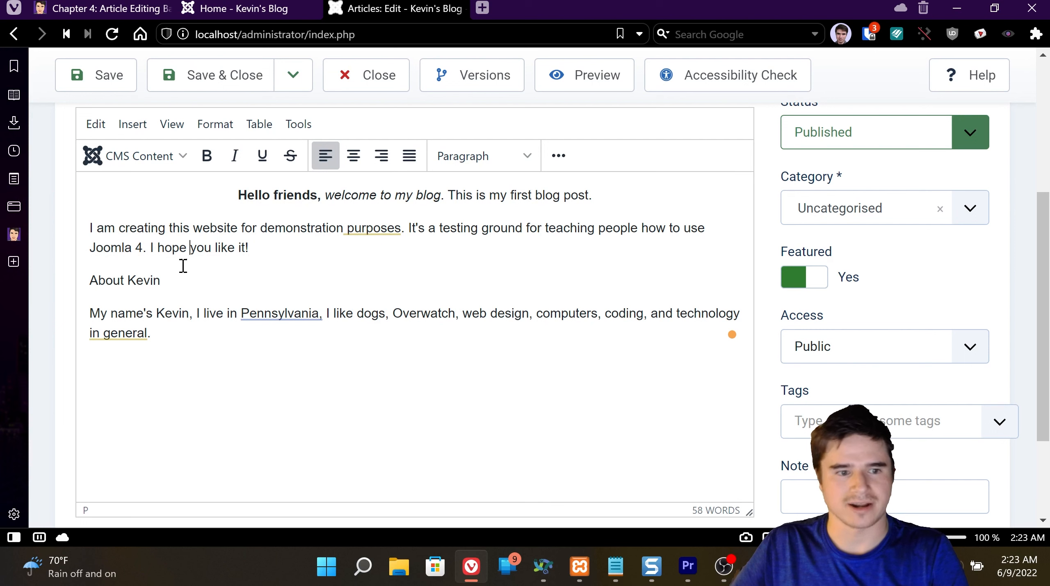
- Highlight the second paragraph and the "About" line in turn to examine them as separate text blocks
{"action": "left_click", "coordinate": [130, 283]}
{"action": "left_click_drag", "start_coordinate": [251, 247], "coordinate": [88, 238]}
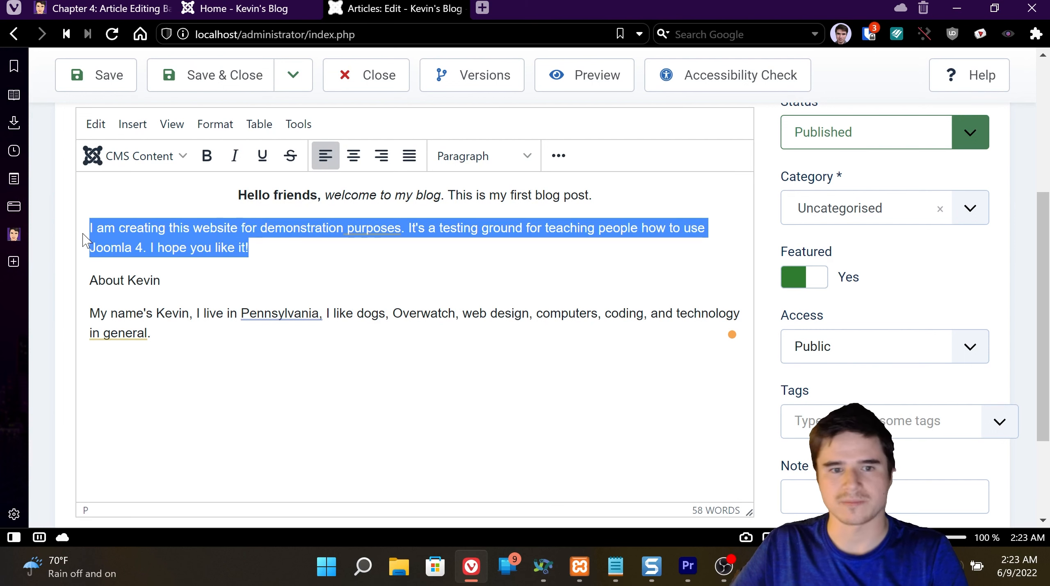
{"action": "left_click", "coordinate": [158, 281]}
{"action": "left_click_drag", "start_coordinate": [158, 280], "coordinate": [88, 280]}
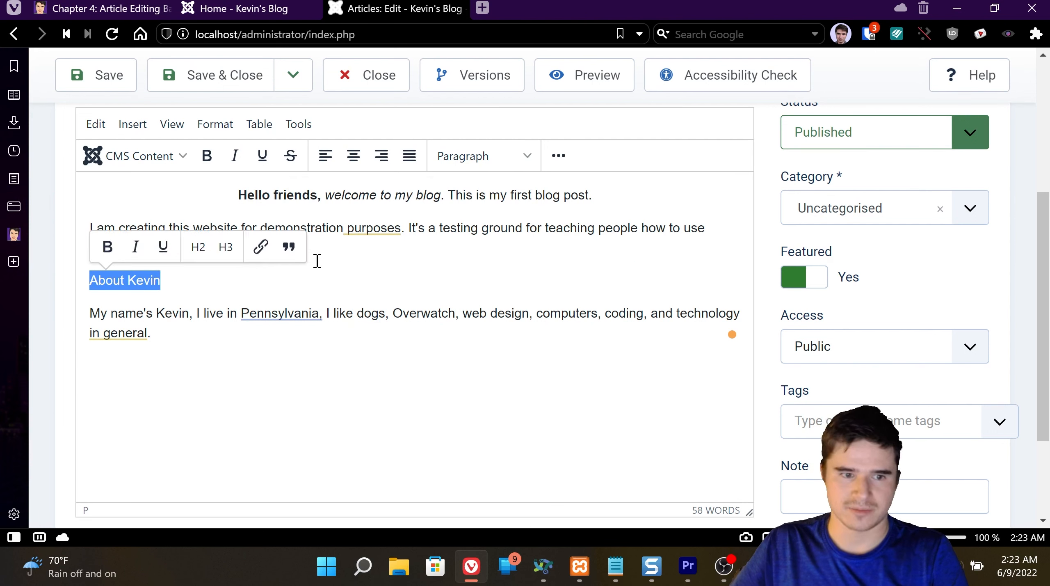
{"action": "left_click", "coordinate": [429, 263]}
{"action": "left_click", "coordinate": [275, 253]}
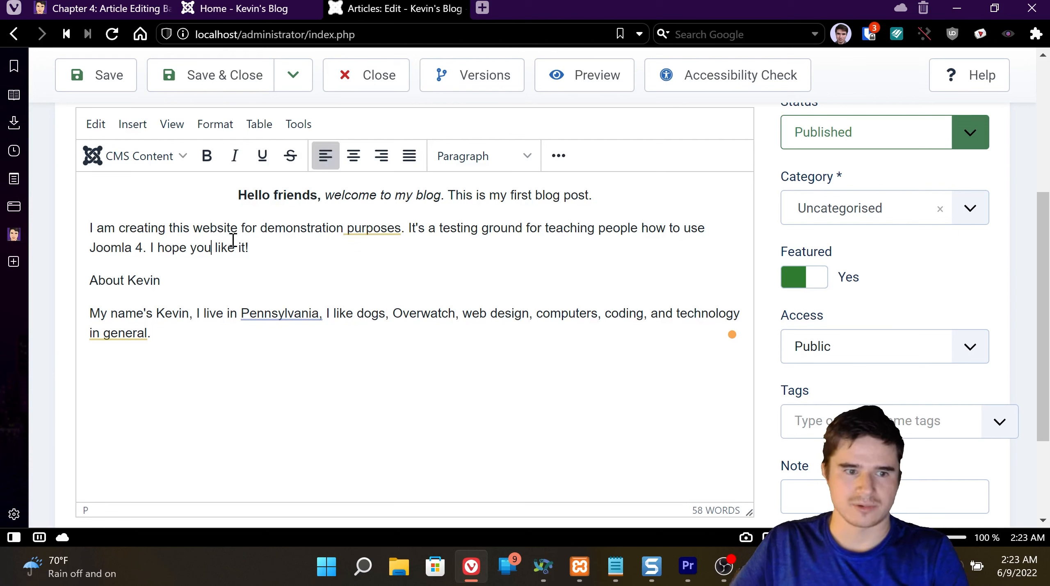
{"action": "left_click_drag", "start_coordinate": [251, 248], "coordinate": [89, 228]}
{"action": "left_click_drag", "start_coordinate": [275, 247], "coordinate": [118, 228]}
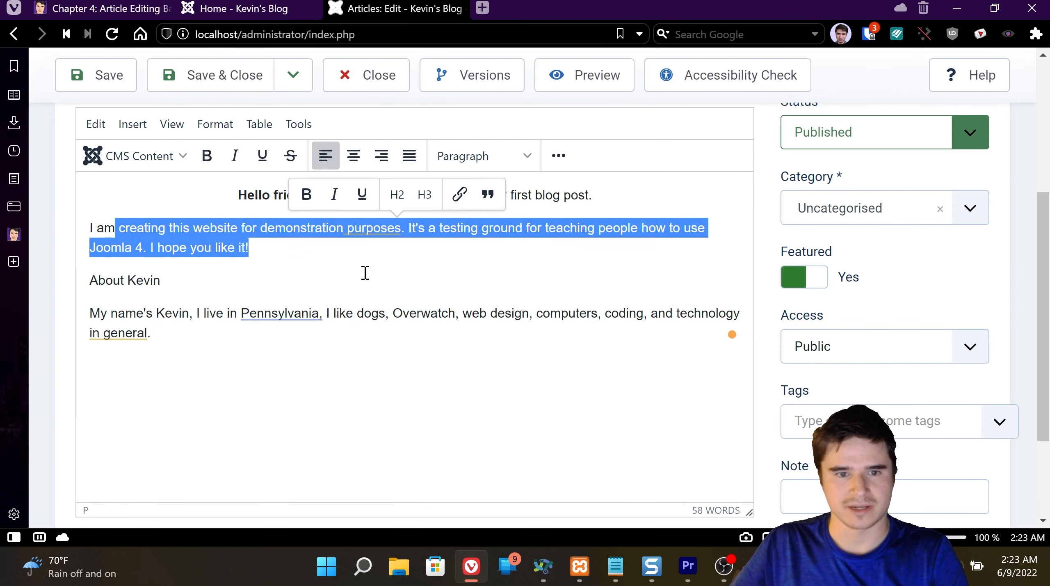
- Format the second paragraph, starting "I am creating this website", as Heading 4
{"action": "left_click", "coordinate": [328, 255]}
{"action": "left_click", "coordinate": [492, 156]}
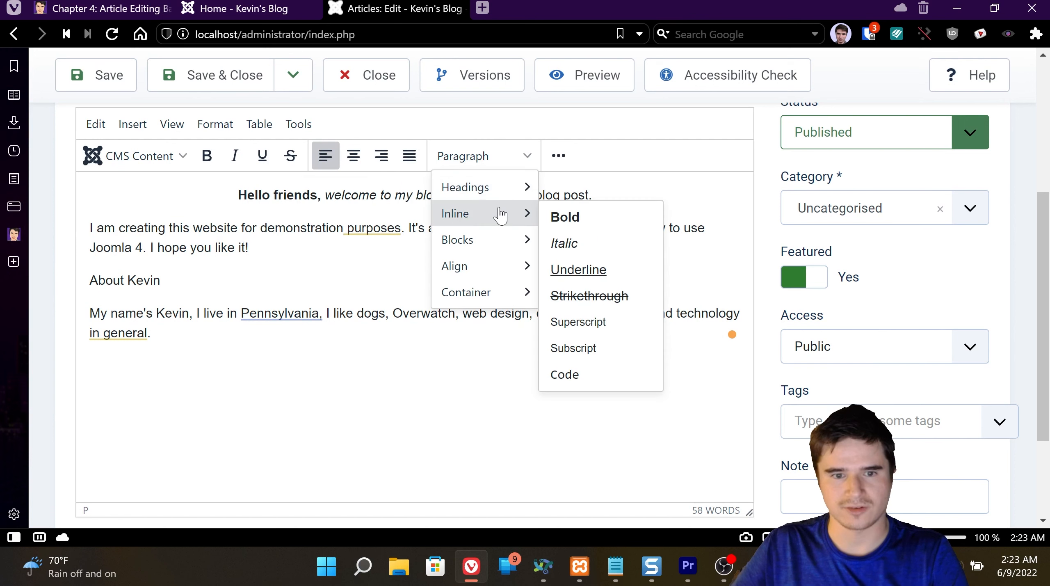
{"action": "mouse_move", "coordinate": [502, 187]}
{"action": "left_click", "coordinate": [628, 268]}
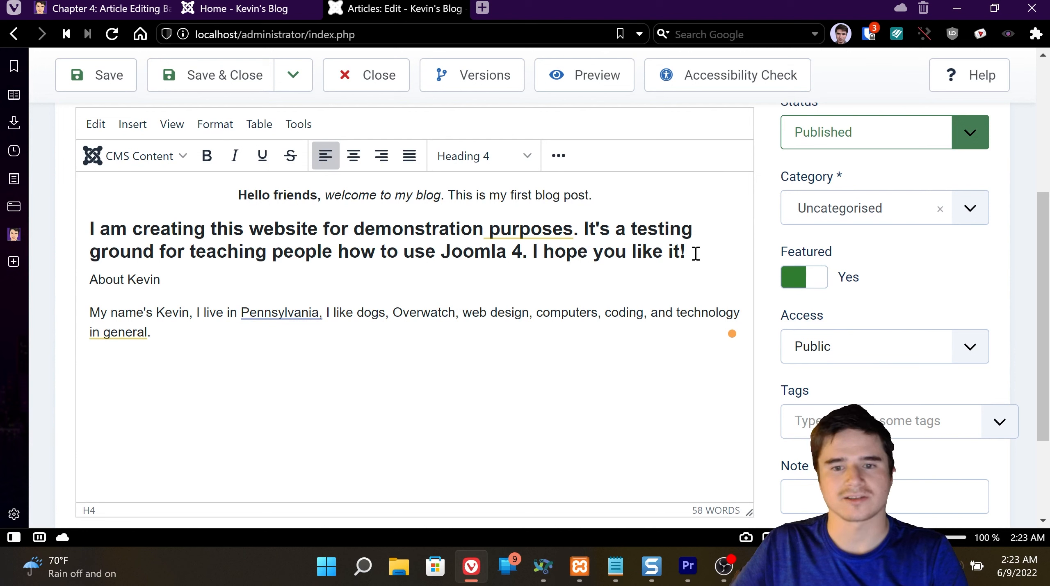
- Change the second paragraph, starting "I am creating this website", from a heading back to the Paragraph block format
{"action": "left_click", "coordinate": [494, 162]}
{"action": "mouse_move", "coordinate": [495, 188]}
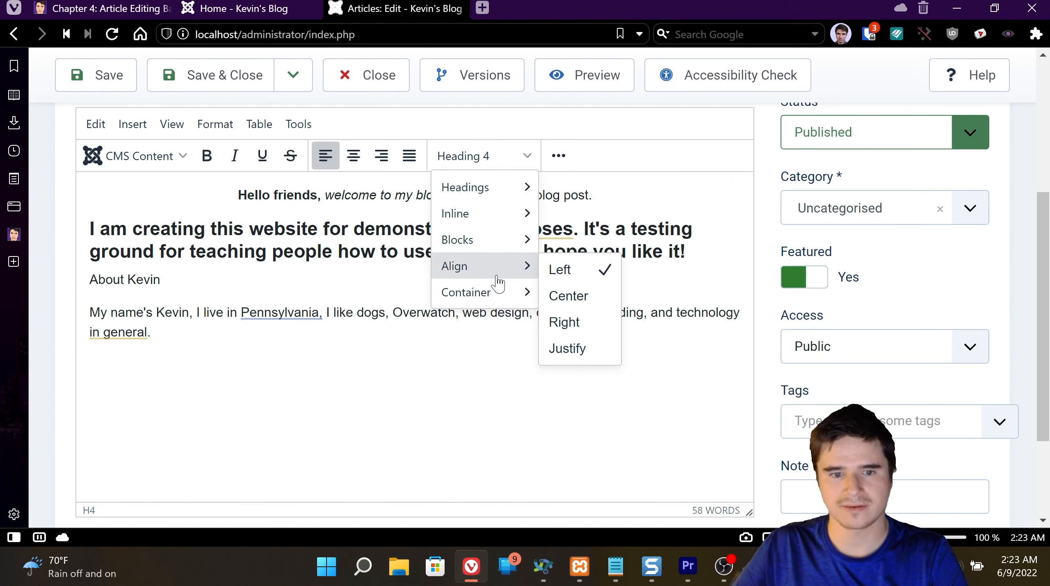
{"action": "mouse_move", "coordinate": [500, 296]}
{"action": "mouse_move", "coordinate": [483, 221]}
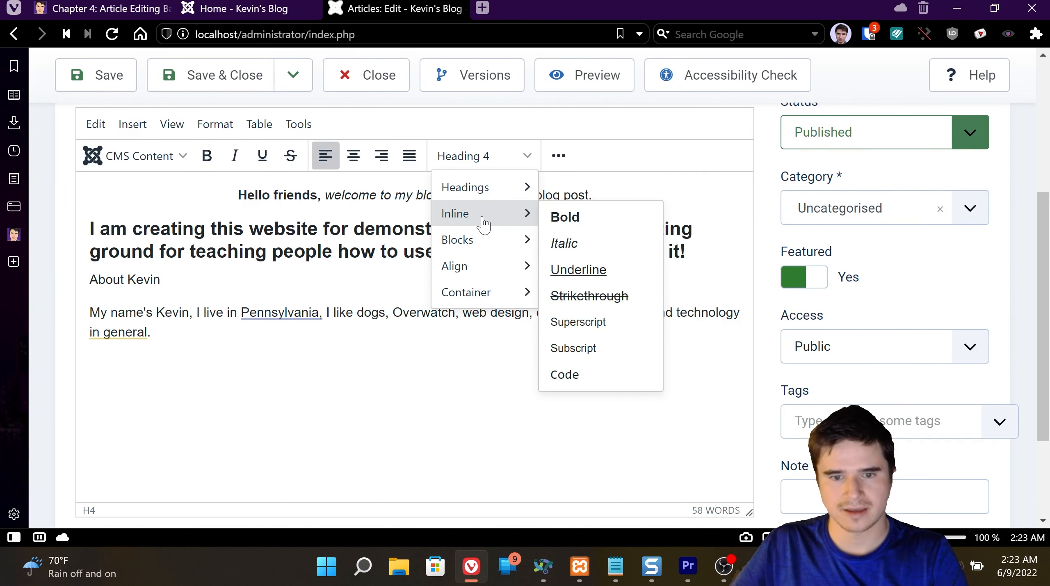
{"action": "mouse_move", "coordinate": [485, 241]}
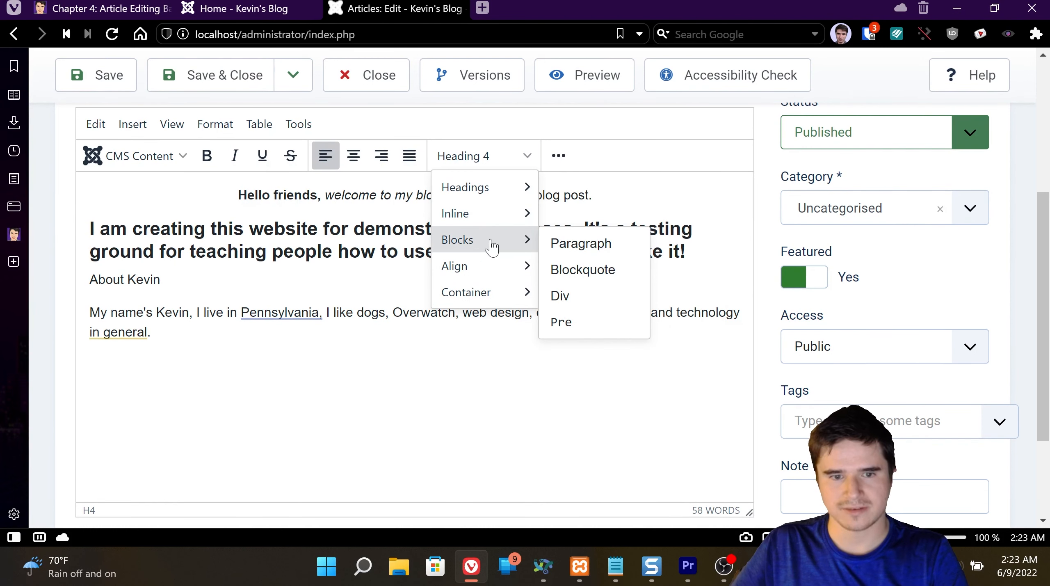
{"action": "left_click", "coordinate": [588, 242]}
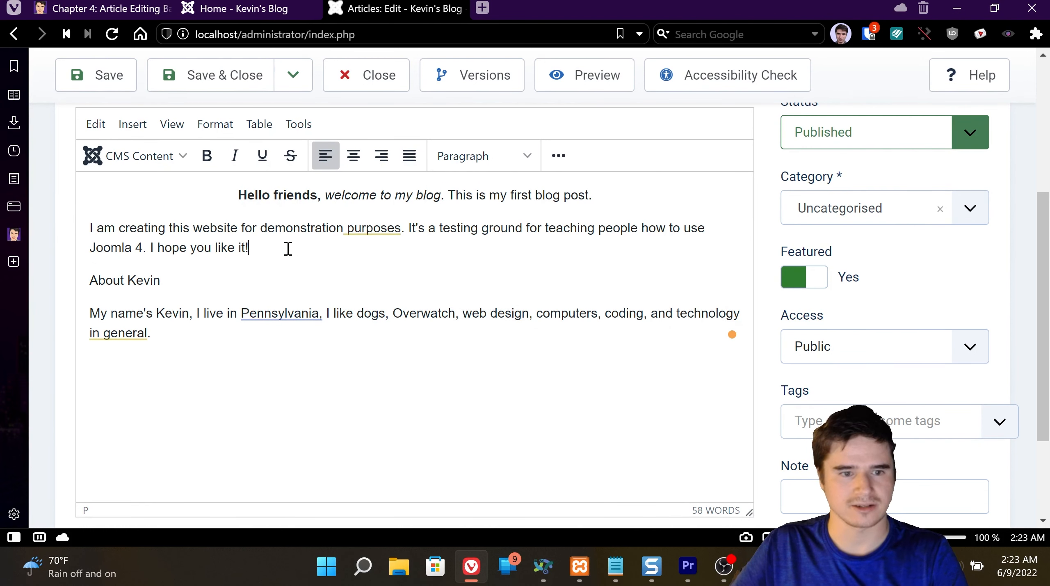
- Look through the Blocks and Container format choices available for the second paragraph
{"action": "left_click", "coordinate": [515, 162]}
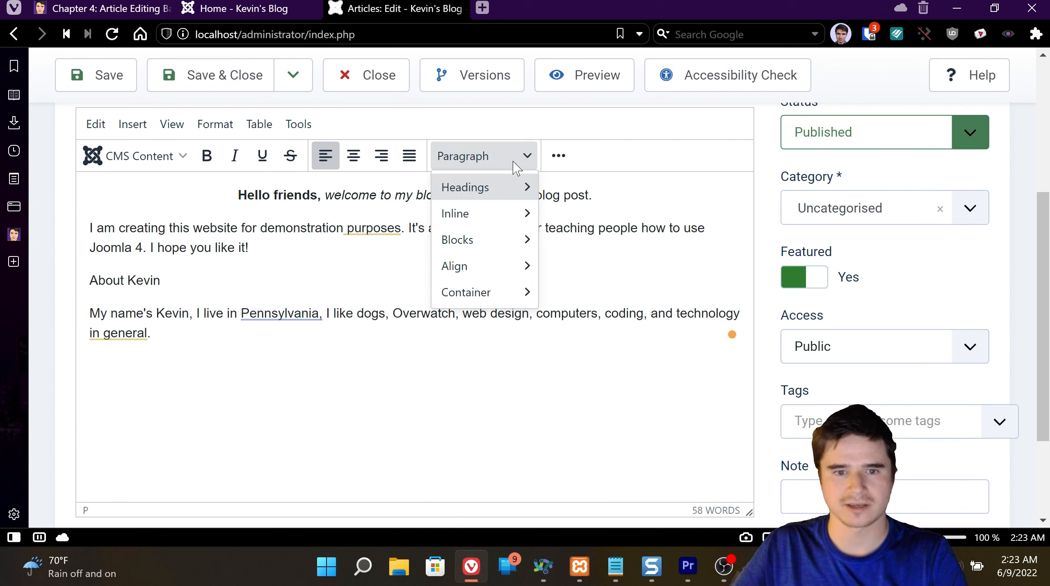
{"action": "mouse_move", "coordinate": [491, 213]}
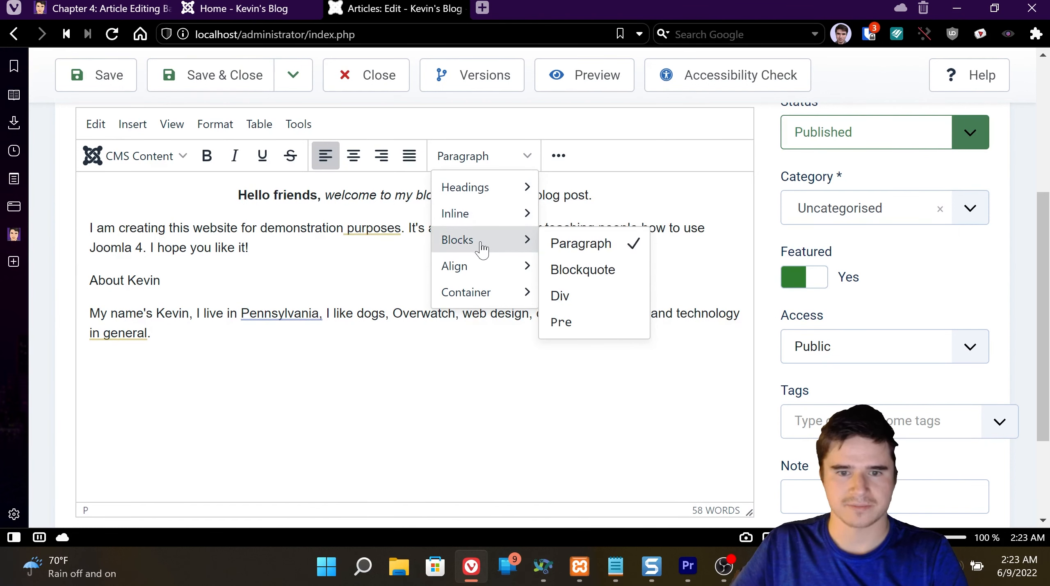
{"action": "mouse_move", "coordinate": [483, 270]}
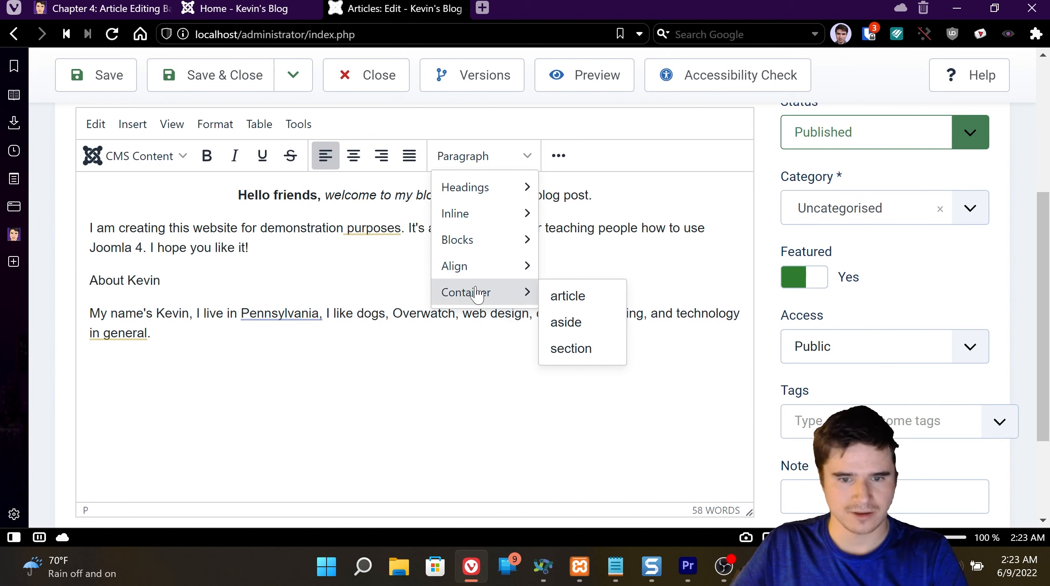
{"action": "left_click", "coordinate": [237, 228]}
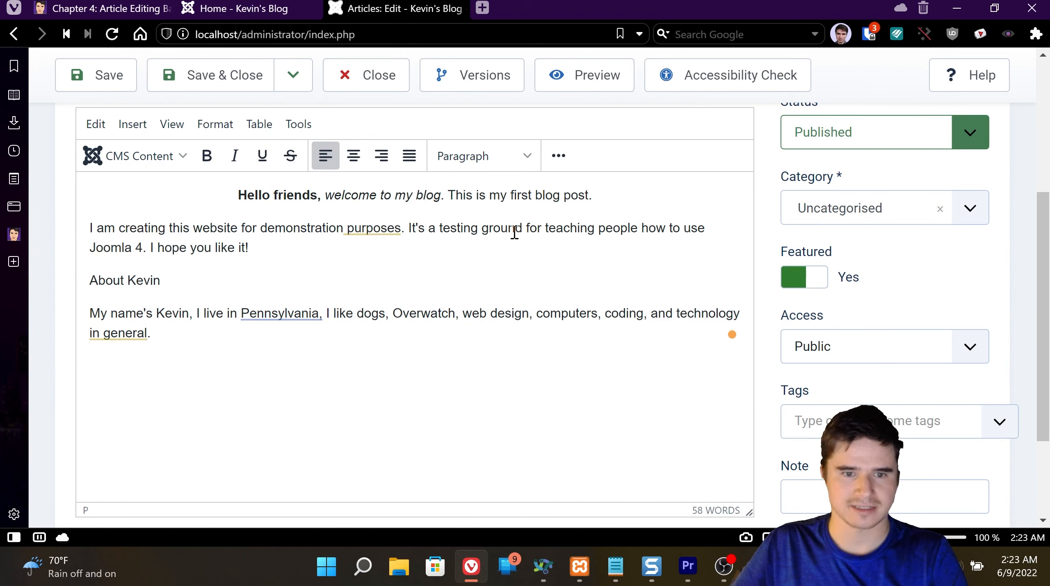
- Reveal the editor's additional toolbar rows and look over the block format choices from Paragraph to Preformatted
{"action": "left_click", "coordinate": [565, 165]}
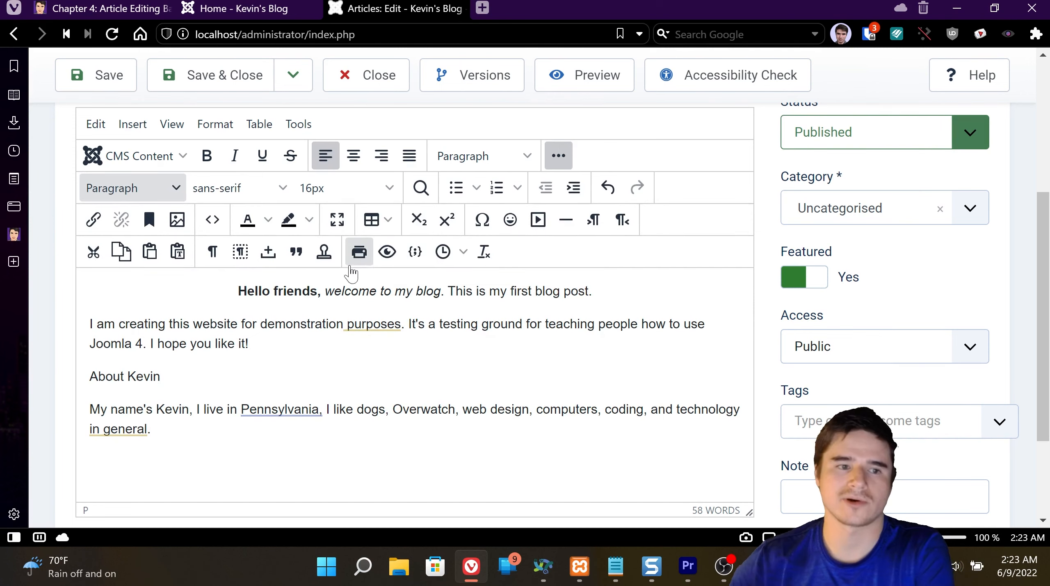
{"action": "scroll", "coordinate": [329, 282], "scroll_direction": "down", "scroll_amount": 1}
{"action": "scroll", "coordinate": [329, 281], "scroll_direction": "up", "scroll_amount": 1}
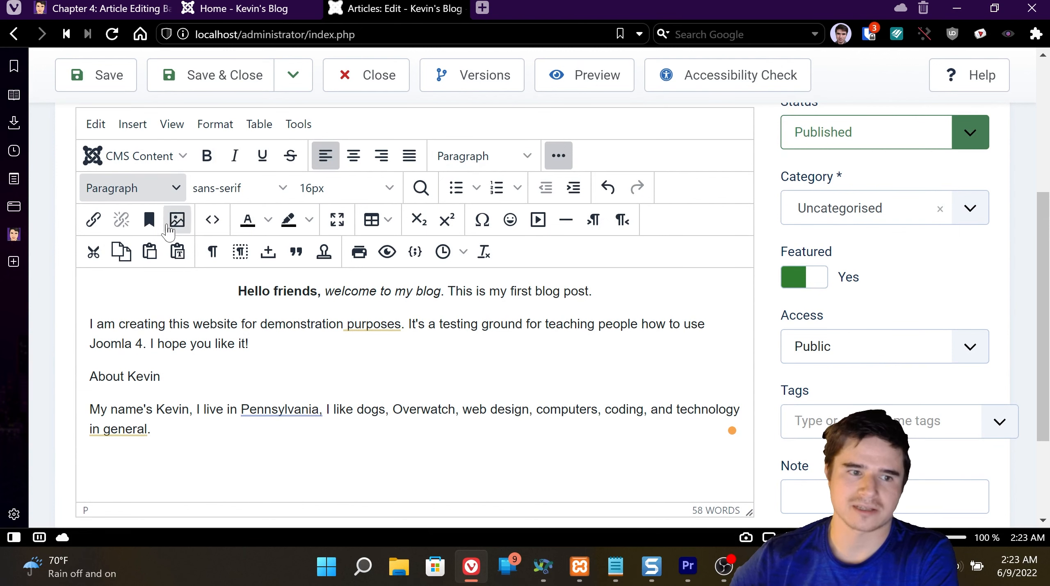
{"action": "left_click", "coordinate": [164, 191]}
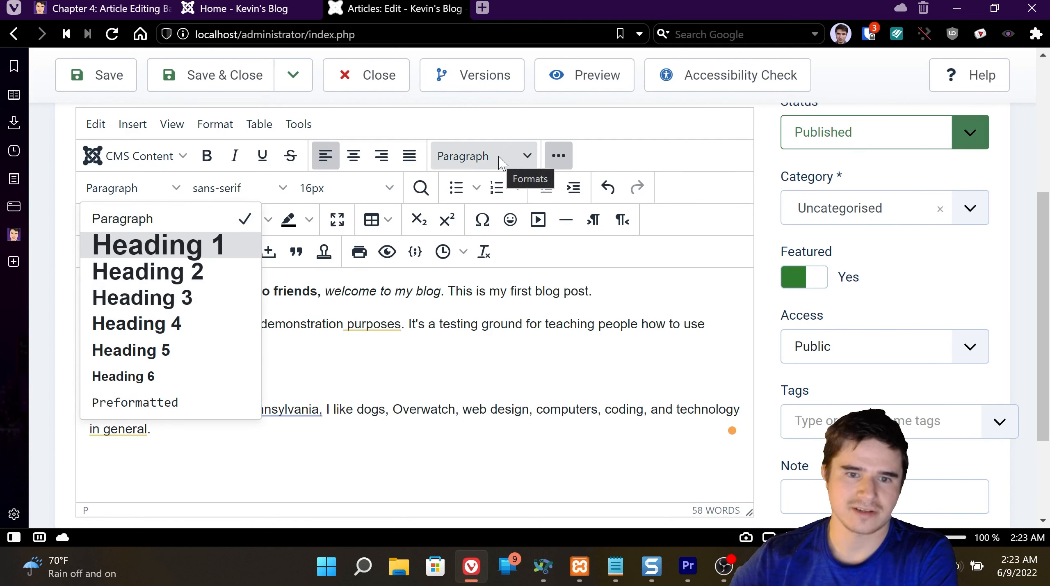
{"action": "left_click", "coordinate": [386, 296]}
- Try Heading 2 on the sentence "This is my first blog post." and undo the format change
{"action": "left_click_drag", "start_coordinate": [600, 292], "coordinate": [446, 294]}
{"action": "left_click", "coordinate": [107, 188]}
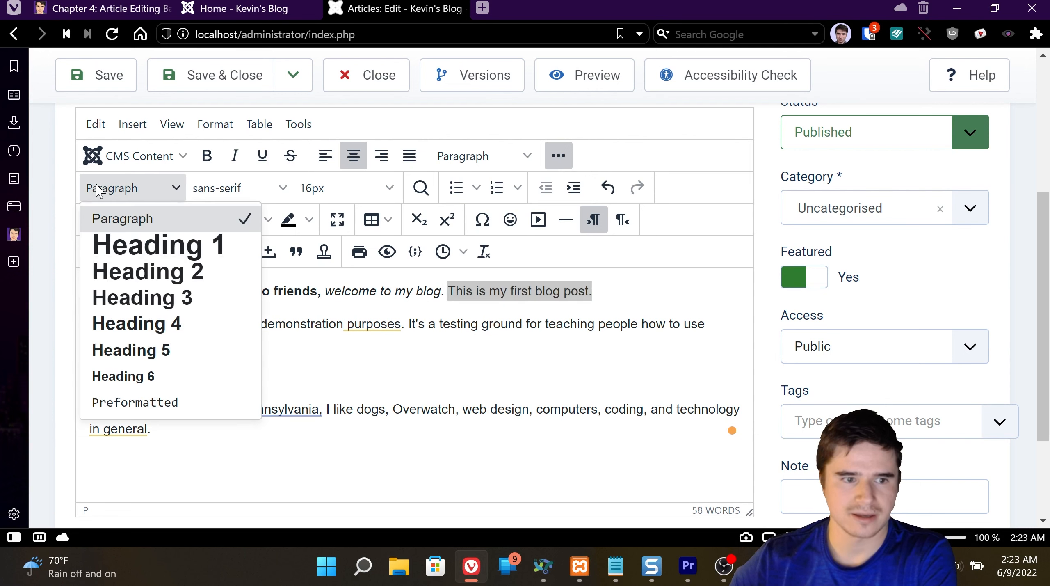
{"action": "left_click", "coordinate": [139, 281]}
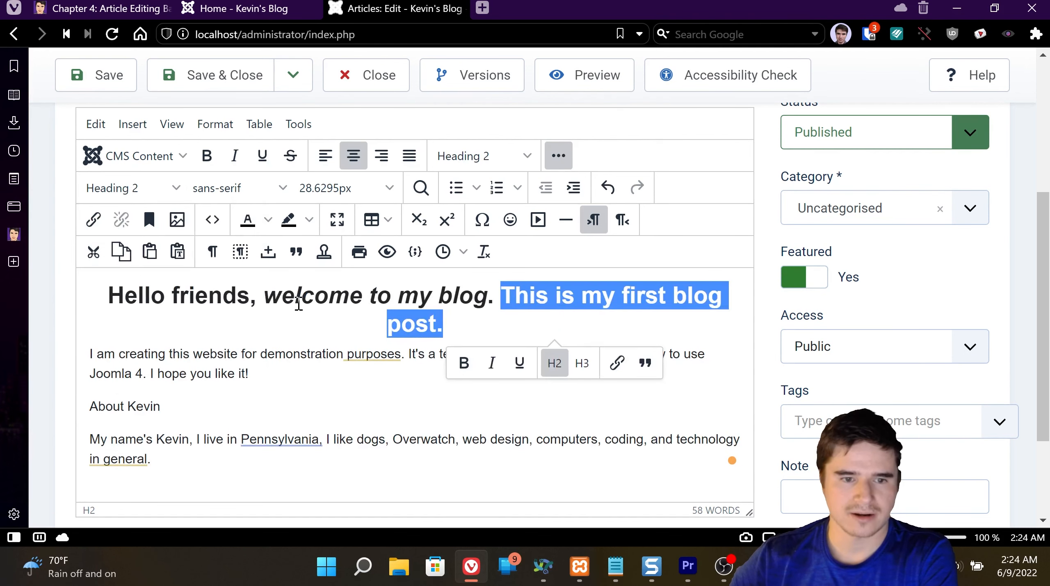
{"action": "left_click", "coordinate": [297, 302]}
{"action": "left_click_drag", "start_coordinate": [462, 326], "coordinate": [138, 296]}
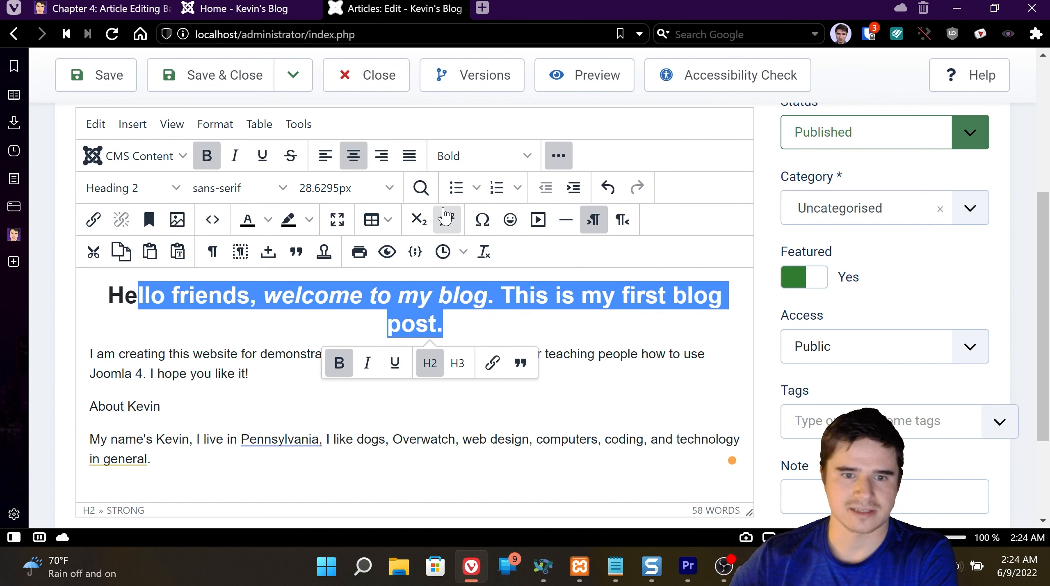
{"action": "left_click", "coordinate": [610, 190]}
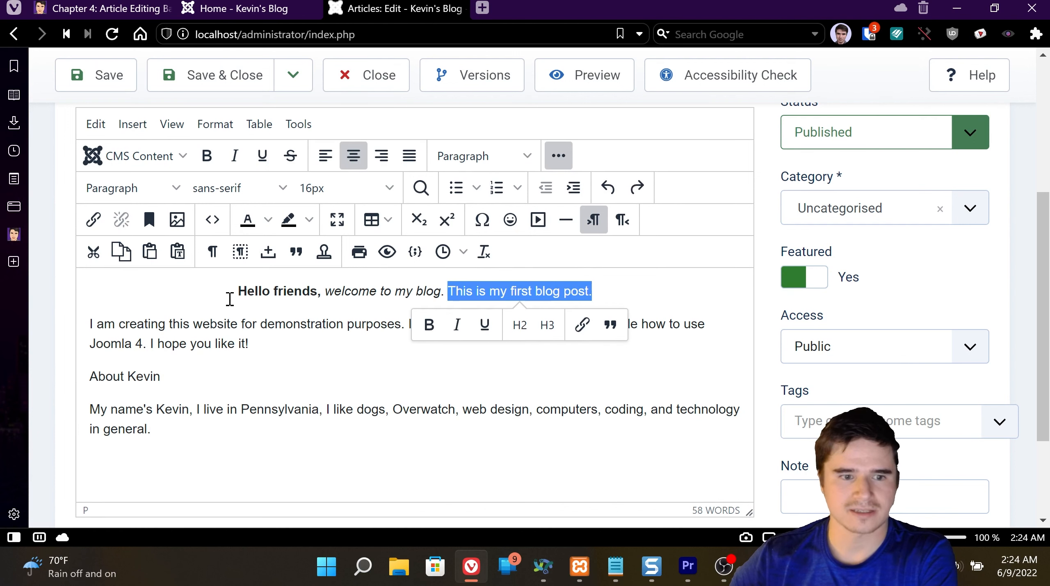
- Set the font of the whole first paragraph, starting "Hello friends,", to Times New Roman
{"action": "left_click", "coordinate": [262, 296]}
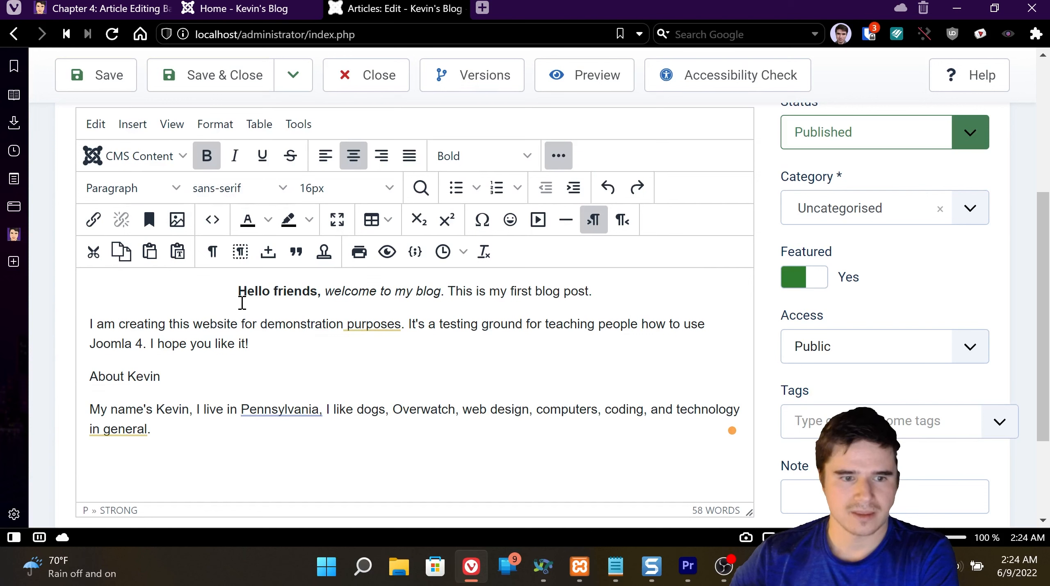
{"action": "left_click_drag", "start_coordinate": [240, 292], "coordinate": [647, 290]}
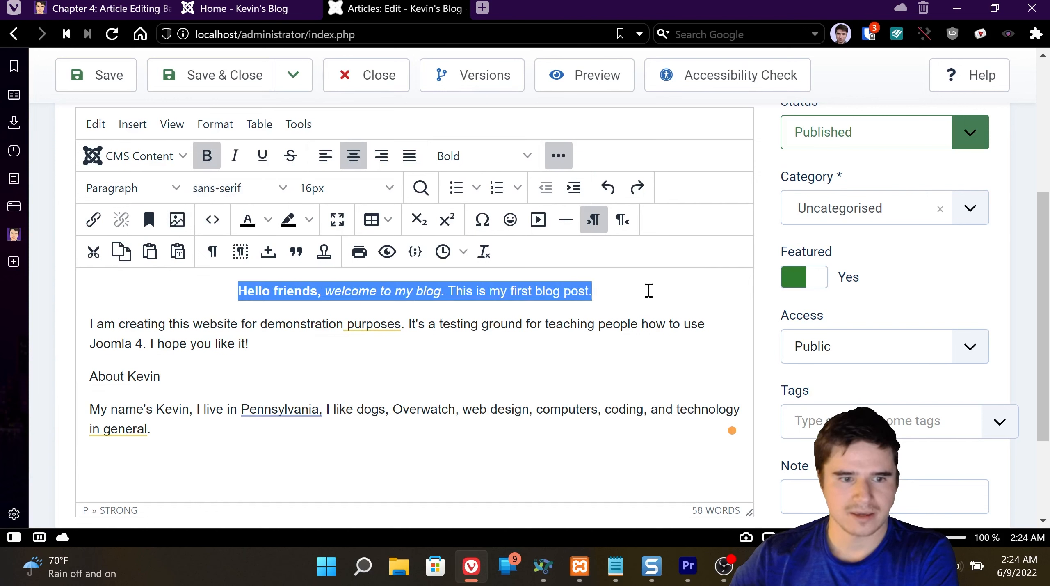
{"action": "left_click", "coordinate": [235, 188]}
{"action": "scroll", "coordinate": [230, 340], "scroll_direction": "down", "scroll_amount": 3}
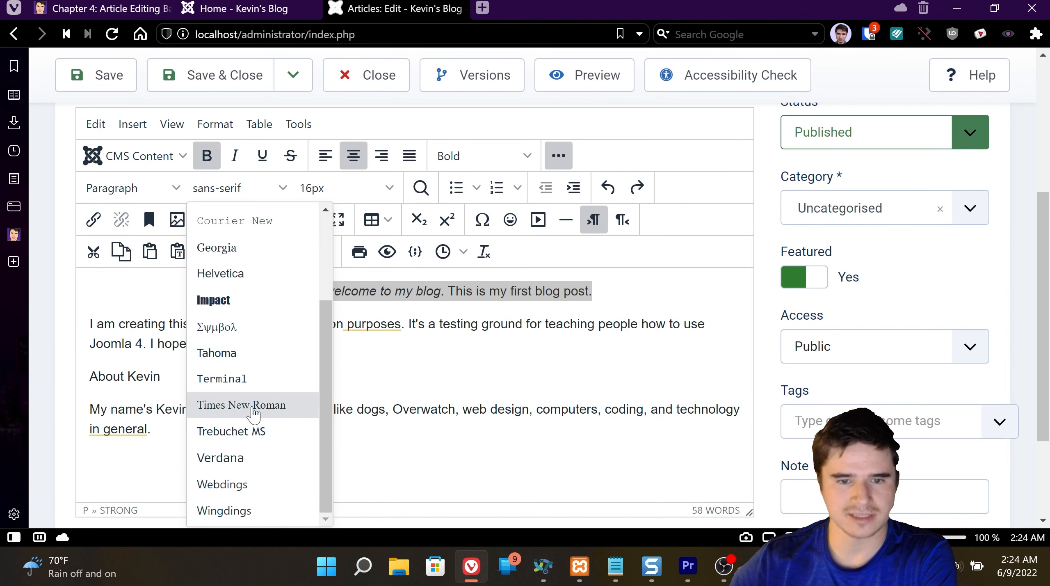
{"action": "left_click", "coordinate": [248, 405]}
{"action": "mouse_move", "coordinate": [274, 406]}
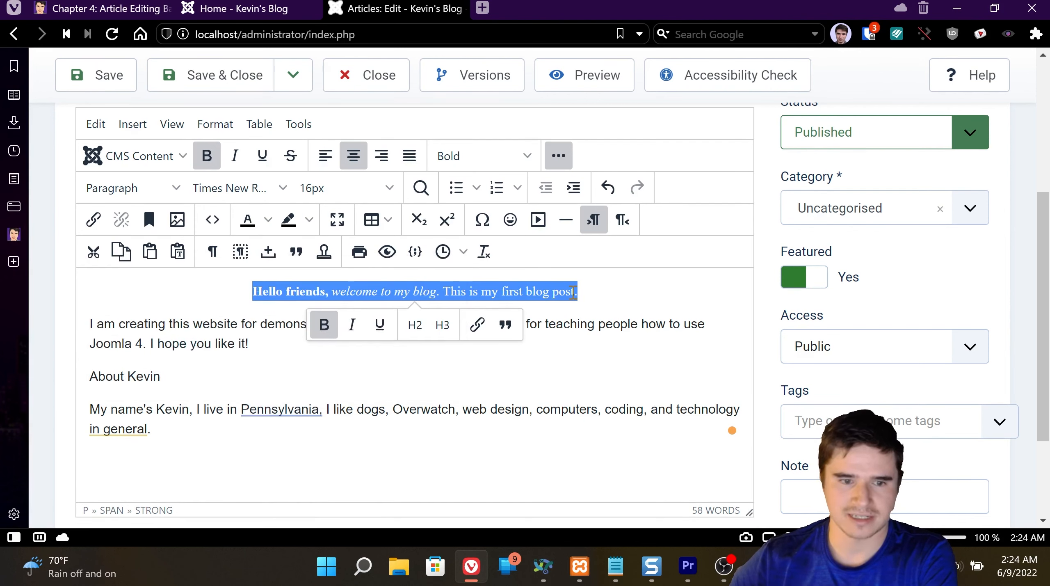
{"action": "left_click", "coordinate": [600, 288]}
- Try applying Comic Sans MS and Book Antiqua to the second paragraph with only the cursor placed in it
{"action": "scroll", "coordinate": [600, 289], "scroll_direction": "up", "scroll_amount": 2}
{"action": "left_click", "coordinate": [476, 406]}
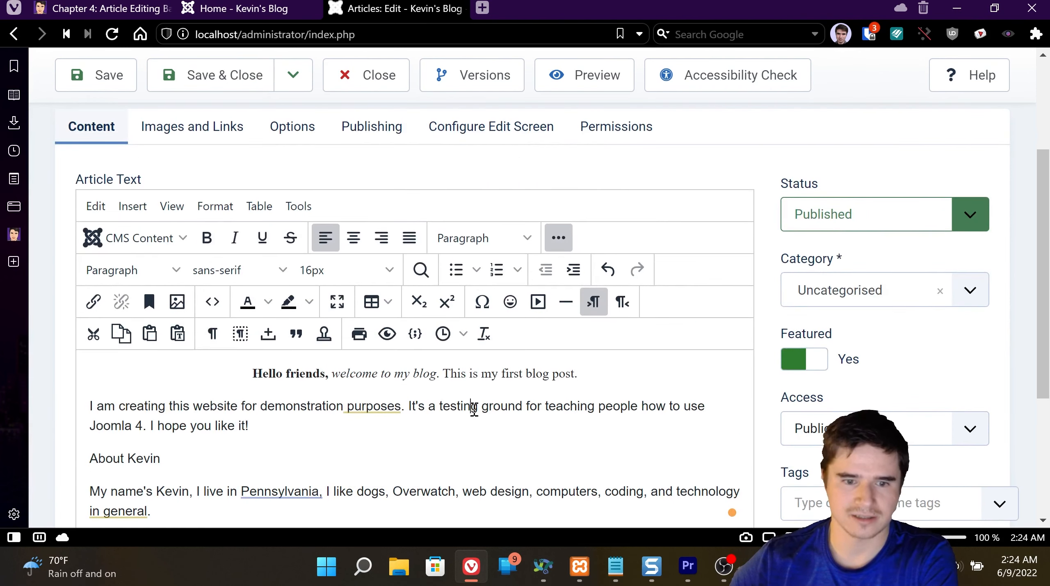
{"action": "left_click", "coordinate": [244, 272]}
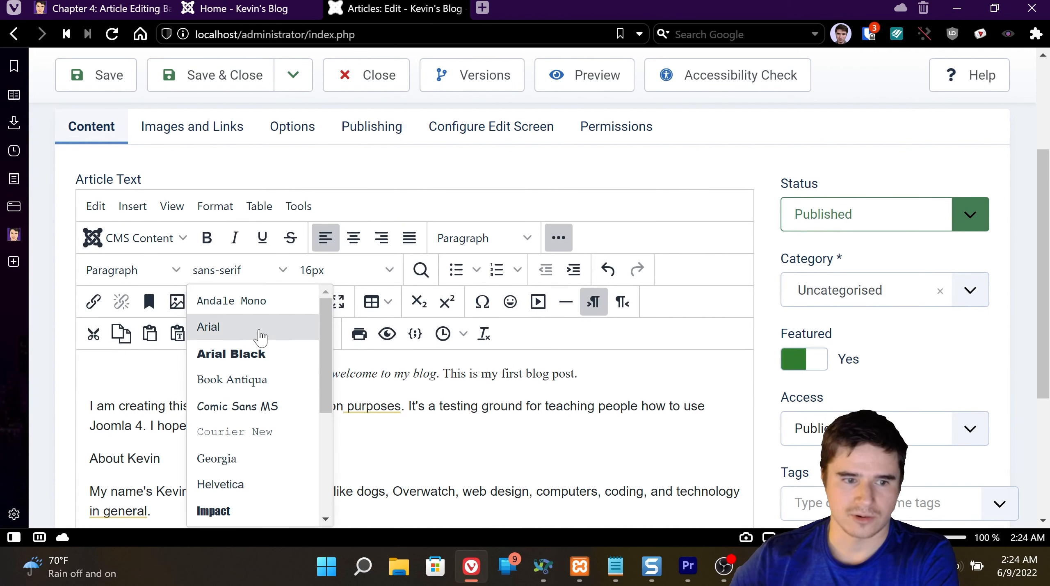
{"action": "left_click", "coordinate": [257, 406]}
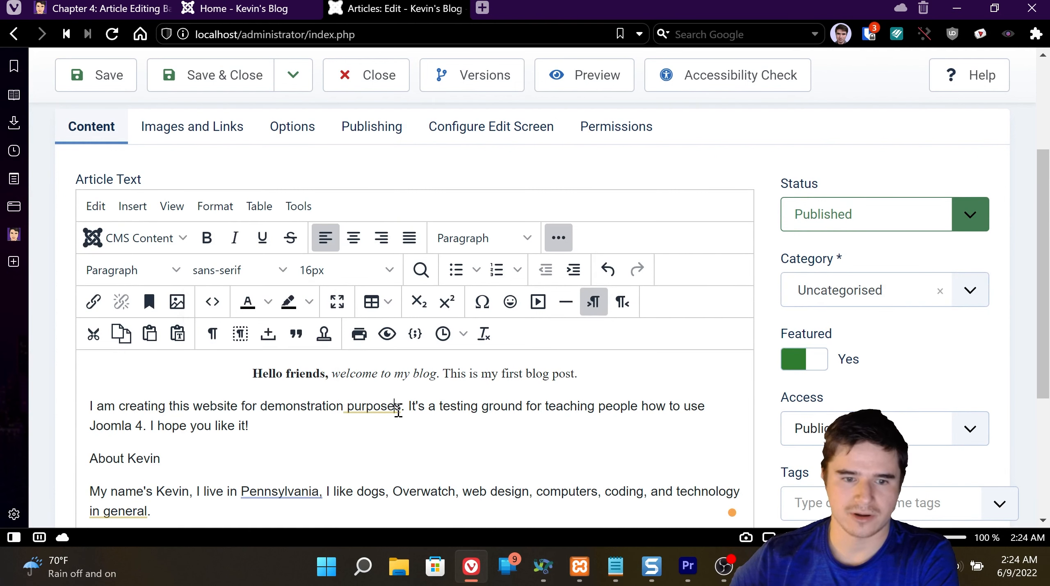
{"action": "left_click", "coordinate": [280, 270]}
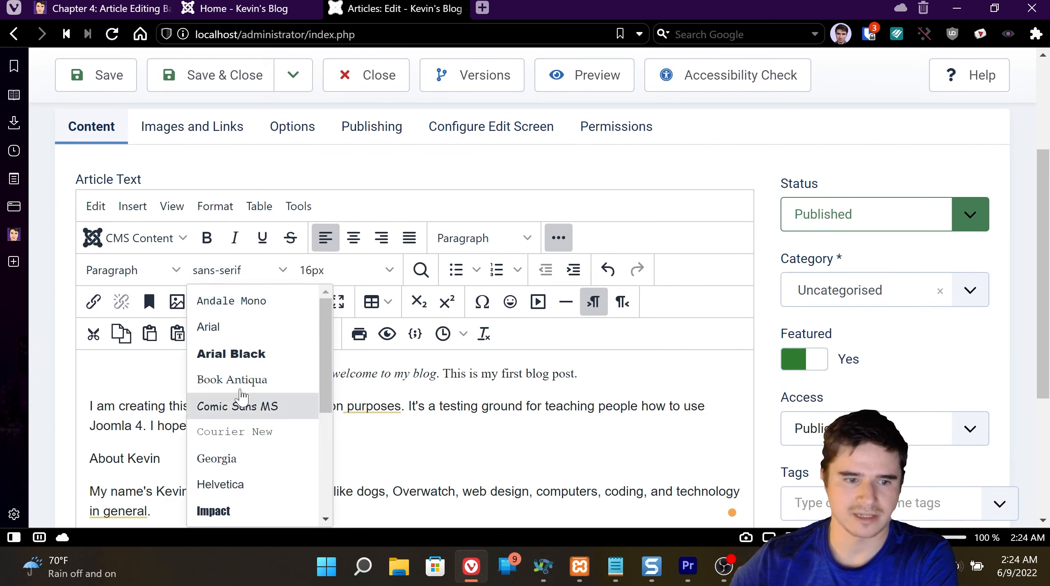
{"action": "left_click", "coordinate": [245, 377]}
- Set the font of the entire second paragraph, starting "I am creating this website", to Courier New
{"action": "left_click_drag", "start_coordinate": [283, 426], "coordinate": [88, 406]}
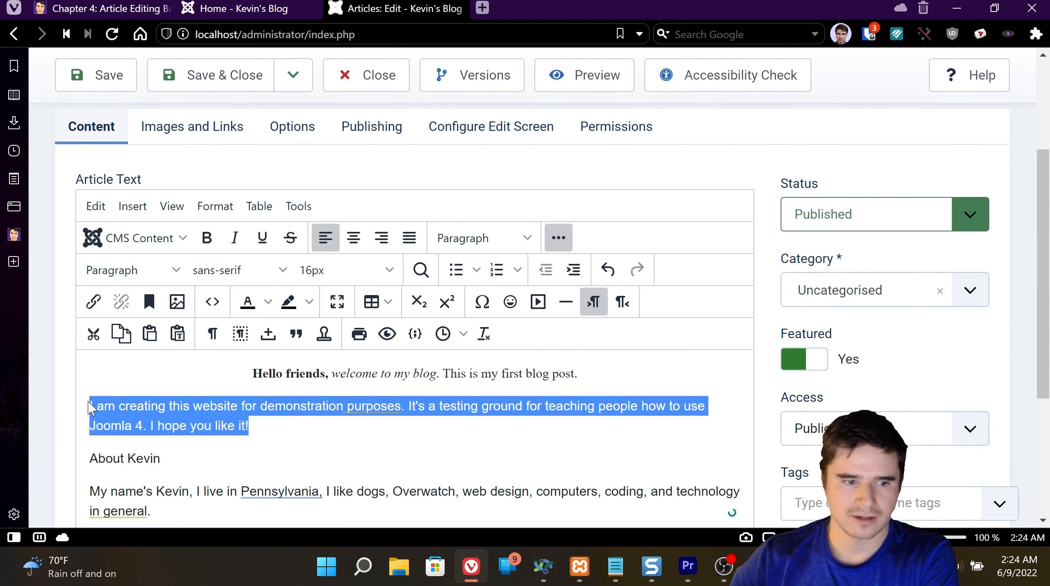
{"action": "left_click", "coordinate": [240, 272]}
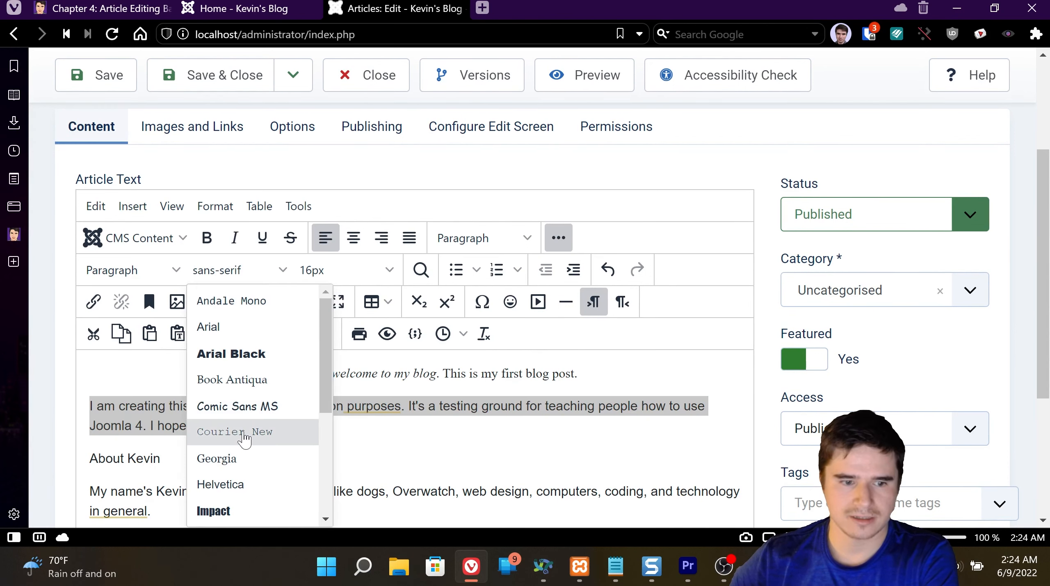
{"action": "left_click", "coordinate": [238, 431]}
{"action": "left_click", "coordinate": [271, 425]}
{"action": "scroll", "coordinate": [273, 424], "scroll_direction": "down", "scroll_amount": 2}
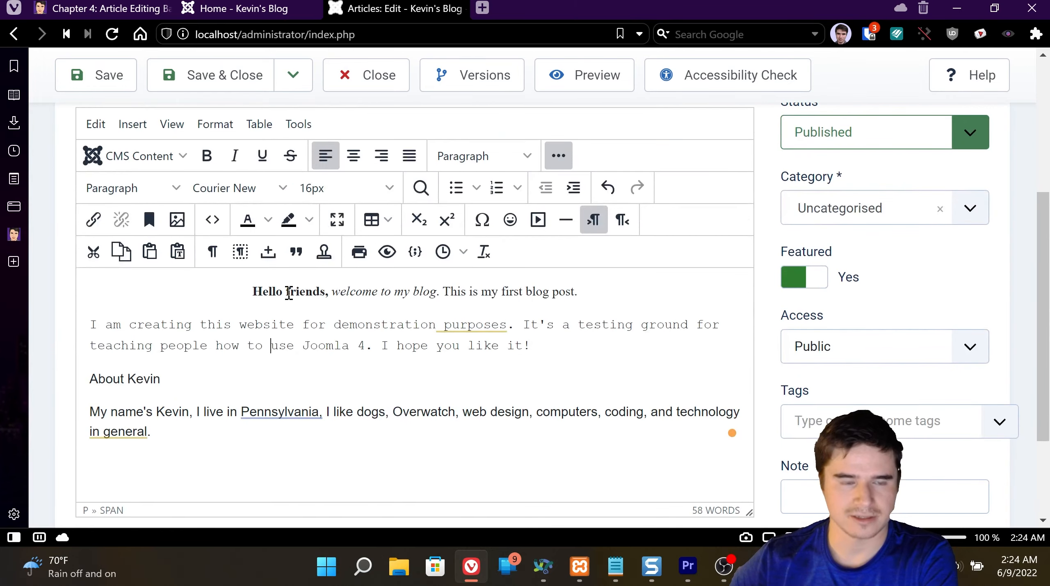
- Try applying the Arial Black font to the "About" line without keeping its text selected
{"action": "left_click_drag", "start_coordinate": [154, 378], "coordinate": [88, 381]}
{"action": "left_click", "coordinate": [138, 401]}
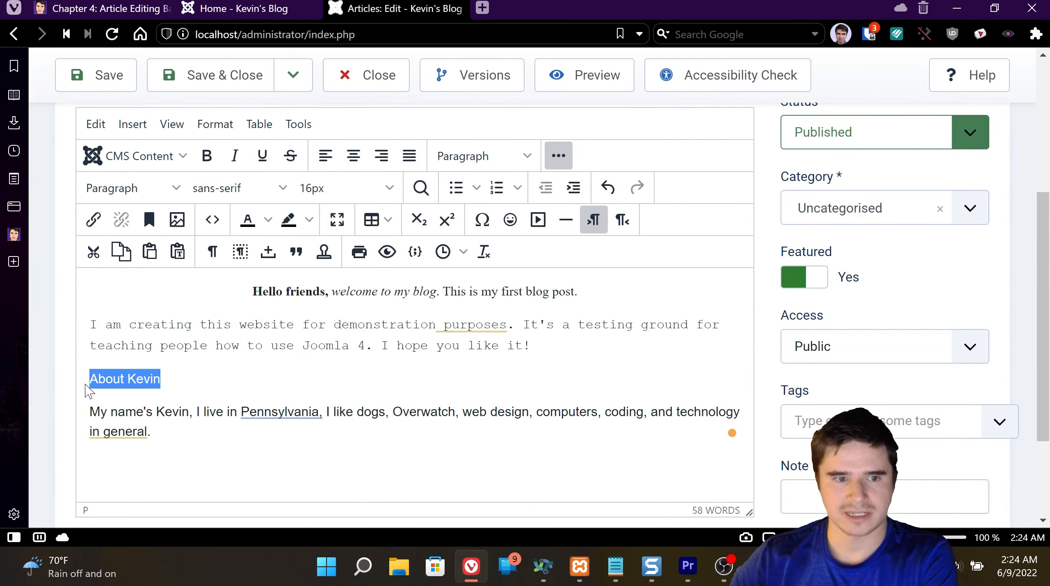
{"action": "left_click", "coordinate": [196, 190]}
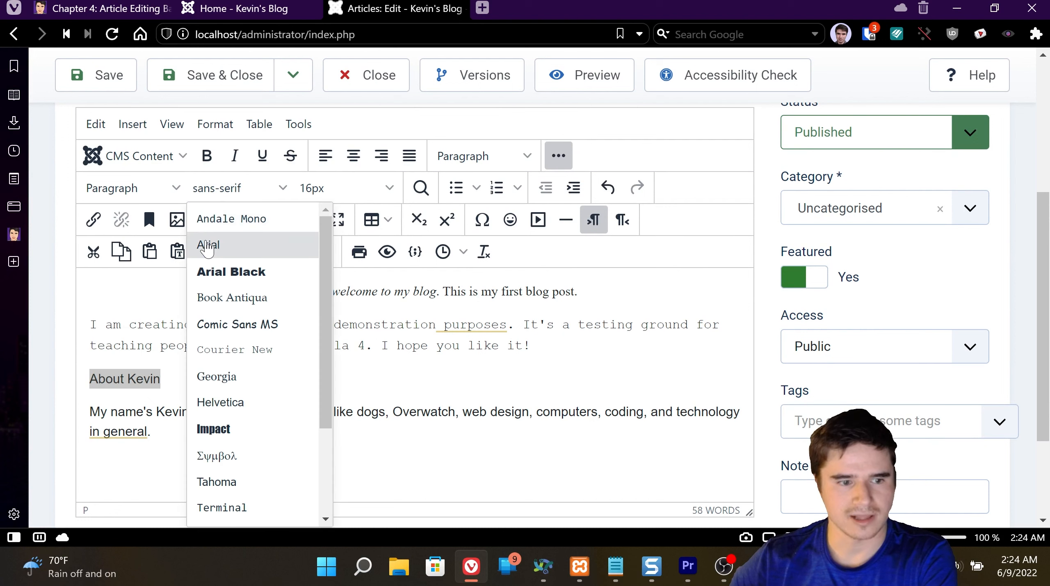
{"action": "left_click", "coordinate": [111, 410]}
{"action": "left_click", "coordinate": [228, 202]}
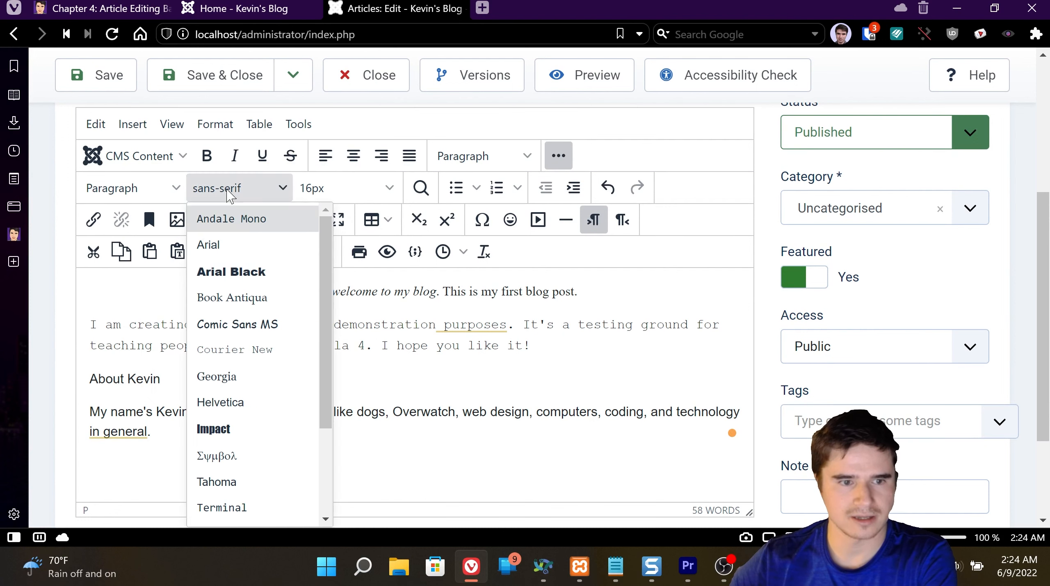
{"action": "left_click", "coordinate": [267, 269]}
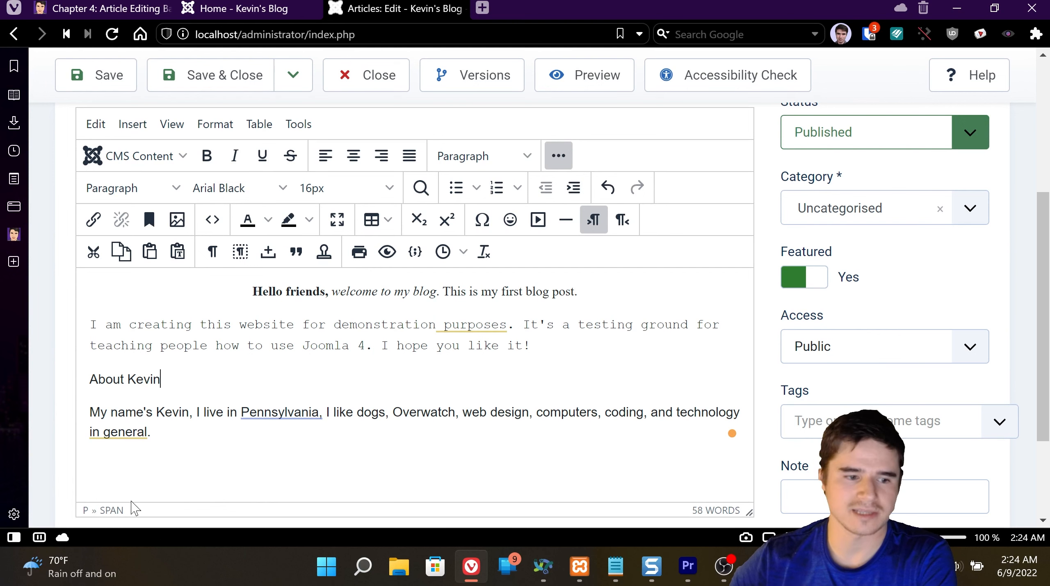
- Set the font of the whole "About" line to Comic Sans MS
{"action": "left_click_drag", "start_coordinate": [185, 371], "coordinate": [87, 378]}
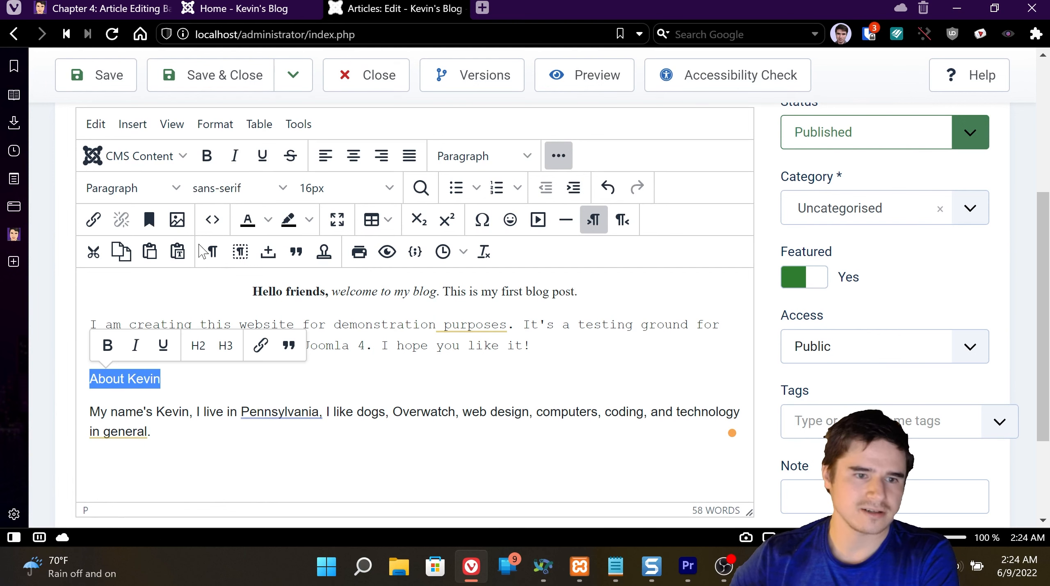
{"action": "left_click", "coordinate": [204, 188]}
{"action": "left_click", "coordinate": [272, 328]}
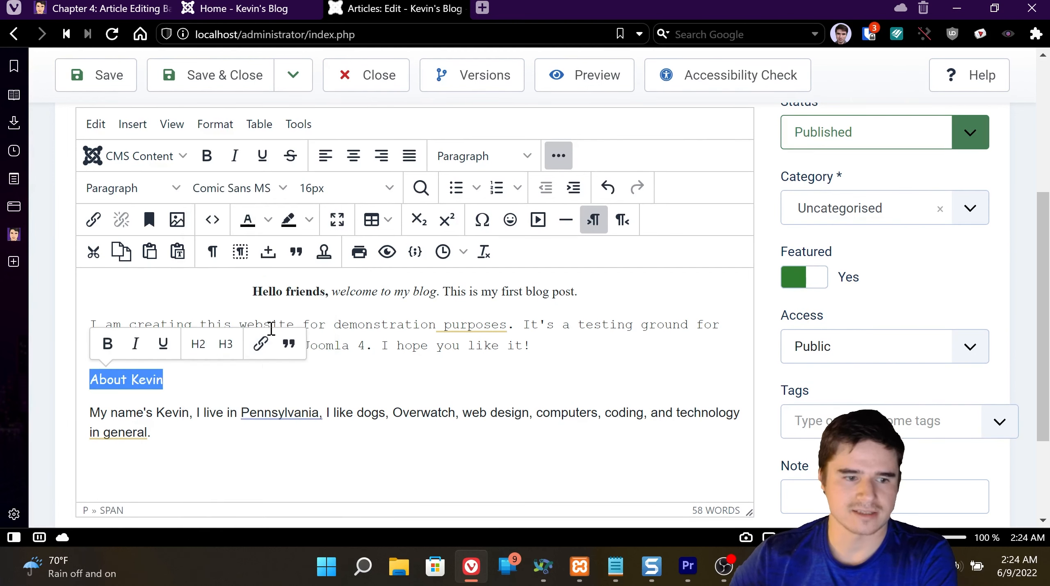
{"action": "left_click", "coordinate": [201, 402]}
- Check the font settings of the "About" line, the first paragraph and the second paragraph in turn
{"action": "left_click", "coordinate": [233, 381]}
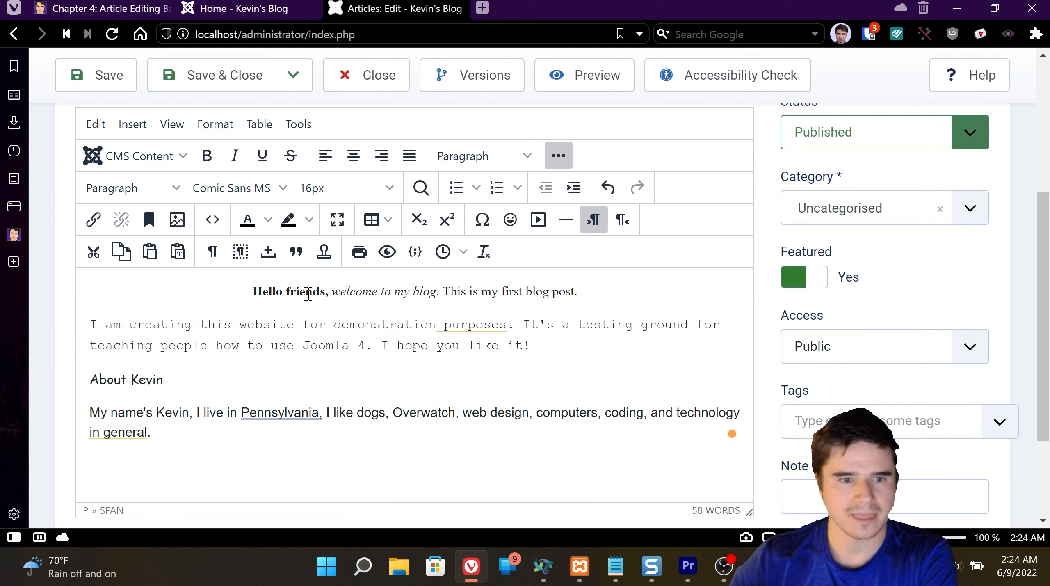
{"action": "left_click", "coordinate": [306, 295]}
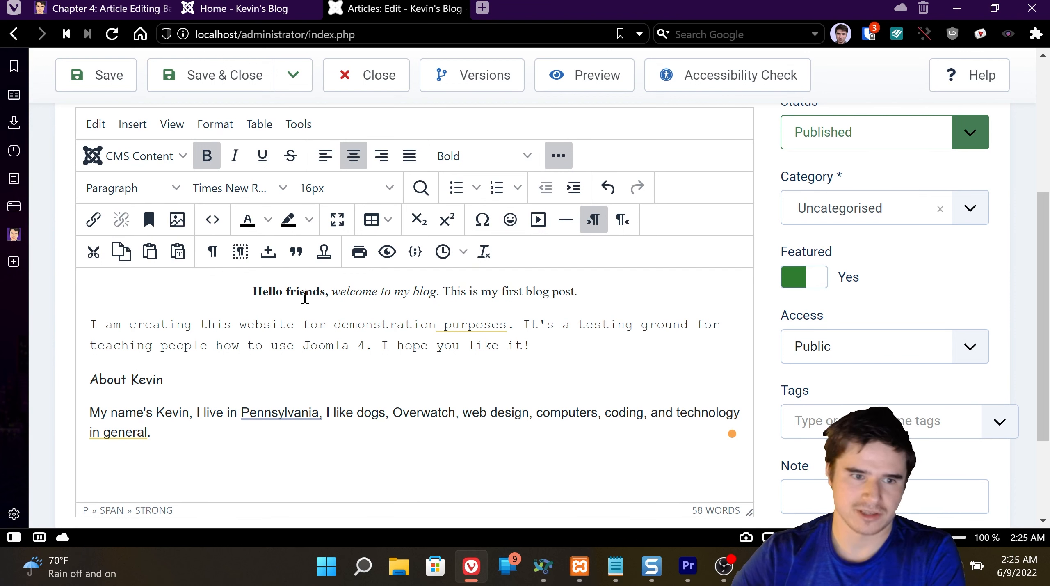
{"action": "left_click", "coordinate": [344, 349]}
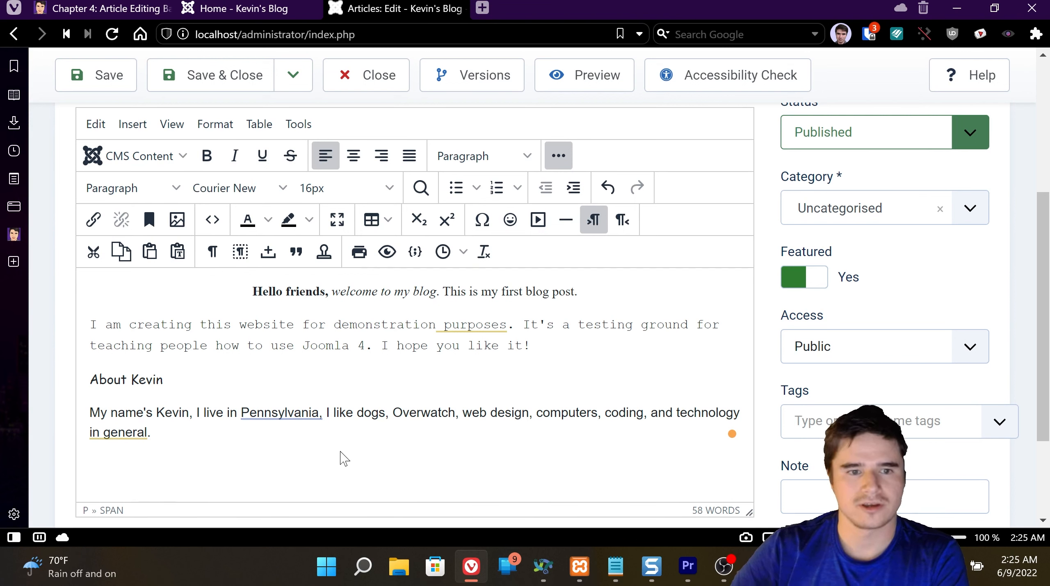
{"action": "left_click", "coordinate": [204, 412]}
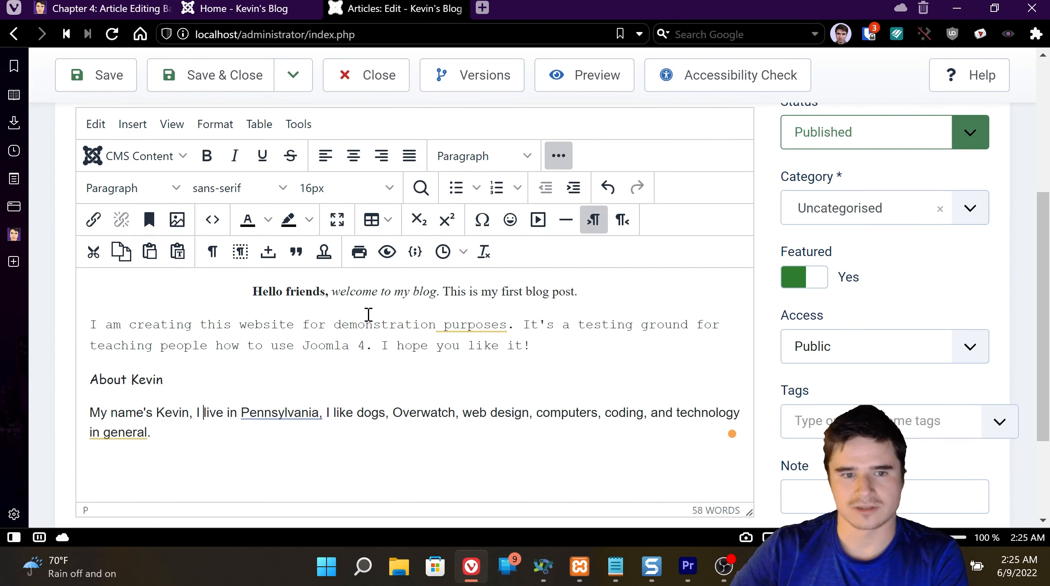
{"action": "left_click_drag", "start_coordinate": [224, 373], "coordinate": [231, 294]}
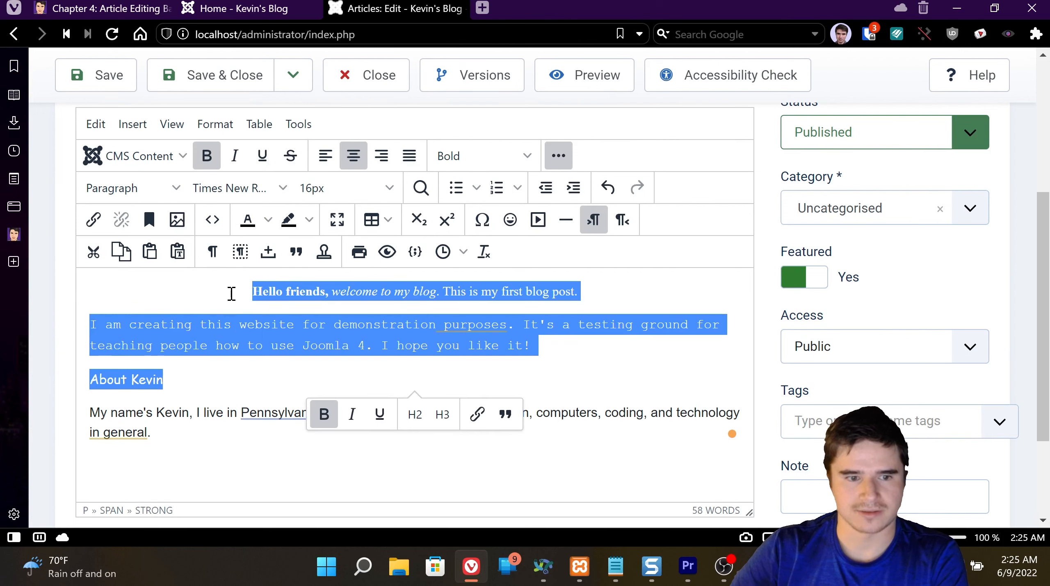
{"action": "left_click", "coordinate": [211, 387]}
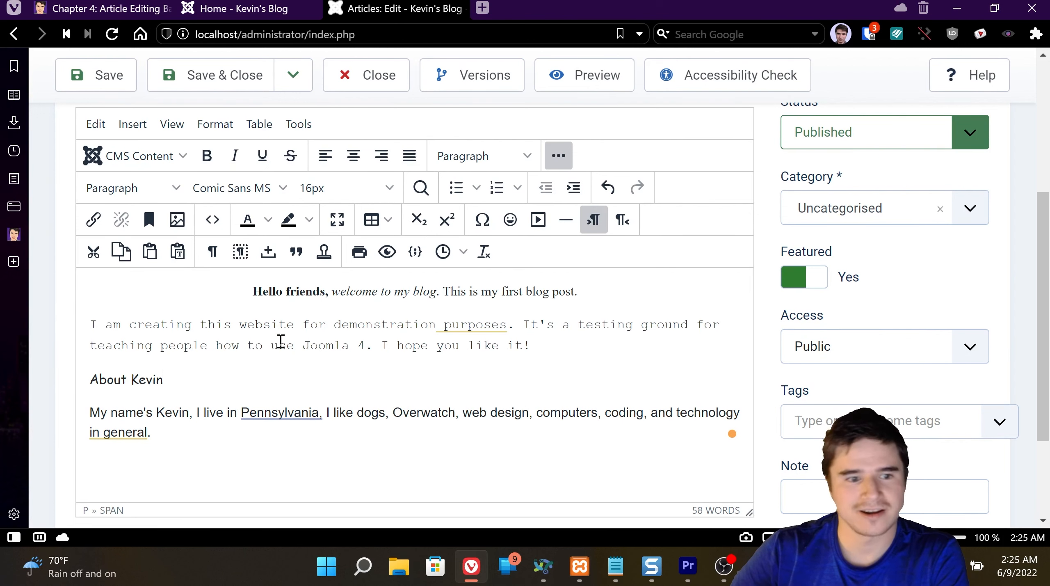
- Try font sizes of 24px and 8px on the whole second paragraph, starting "I am creating this website"
{"action": "left_click_drag", "start_coordinate": [550, 348], "coordinate": [81, 325]}
{"action": "left_click", "coordinate": [349, 189]}
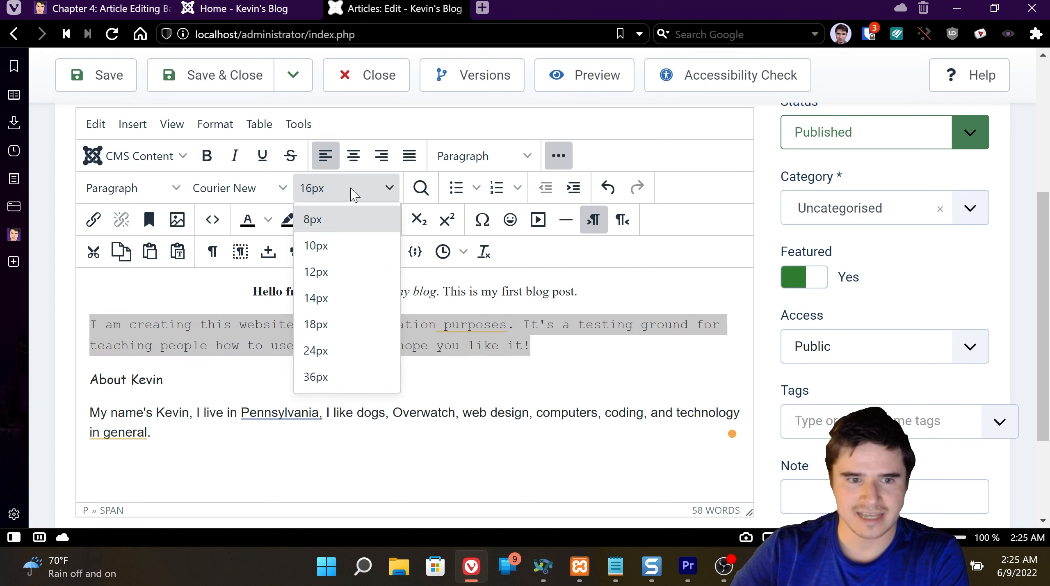
{"action": "left_click", "coordinate": [332, 351]}
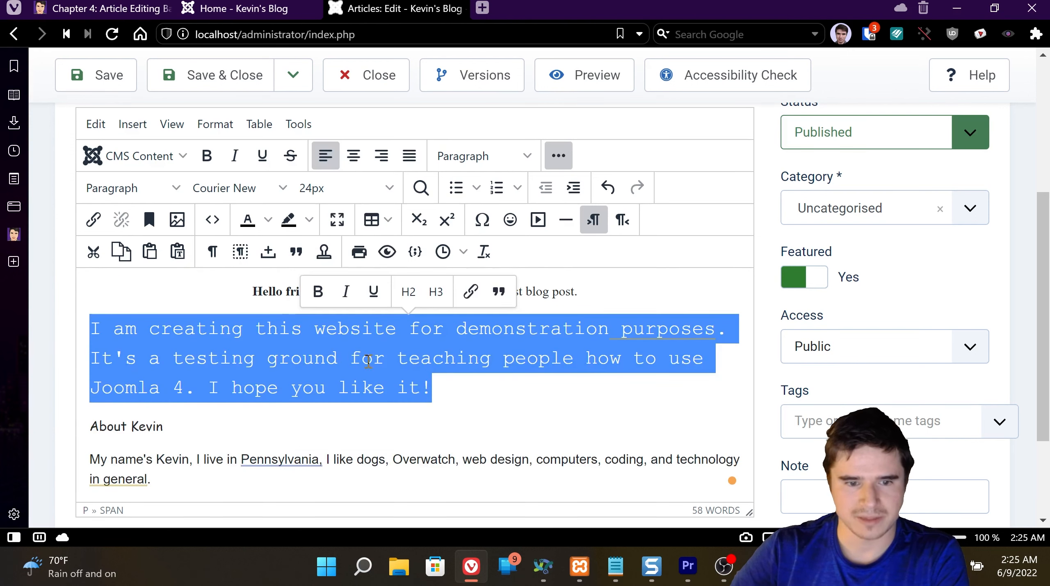
{"action": "left_click", "coordinate": [339, 187]}
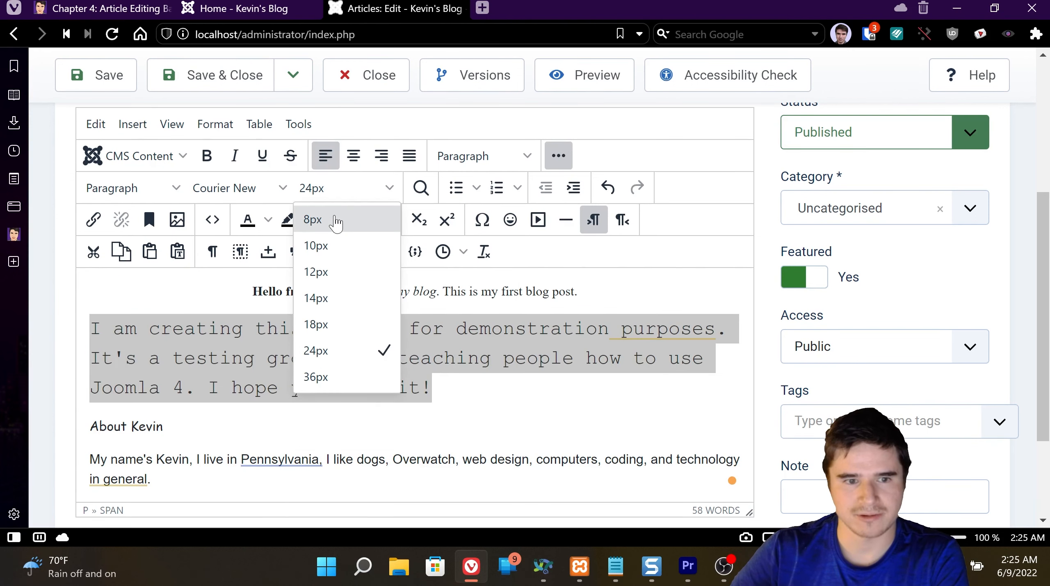
{"action": "left_click", "coordinate": [334, 227]}
- Set the font size of the selected second paragraph to 14px and deselect it
{"action": "left_click", "coordinate": [318, 185]}
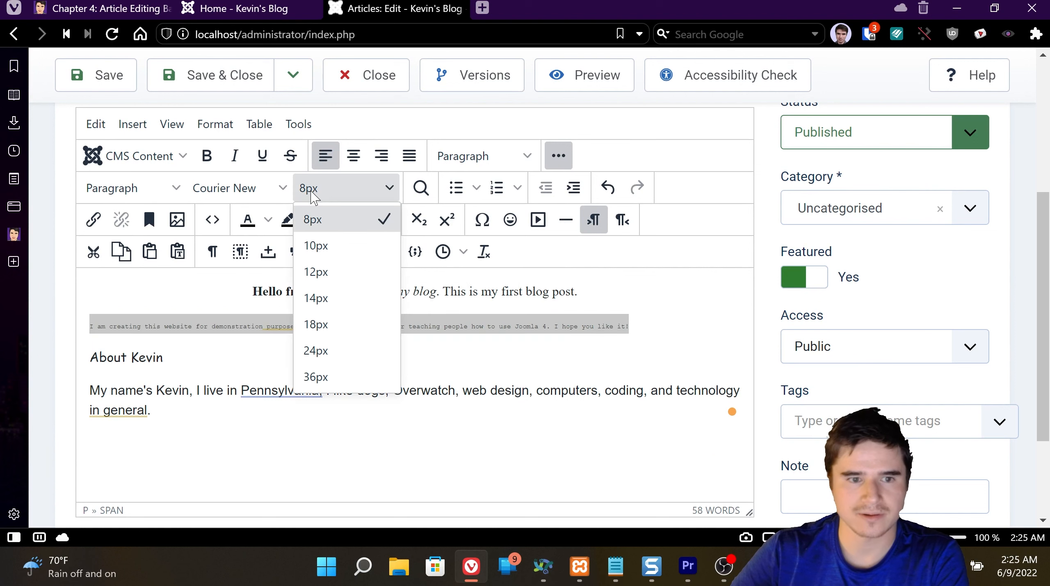
{"action": "left_click", "coordinate": [337, 297]}
{"action": "left_click", "coordinate": [514, 339]}
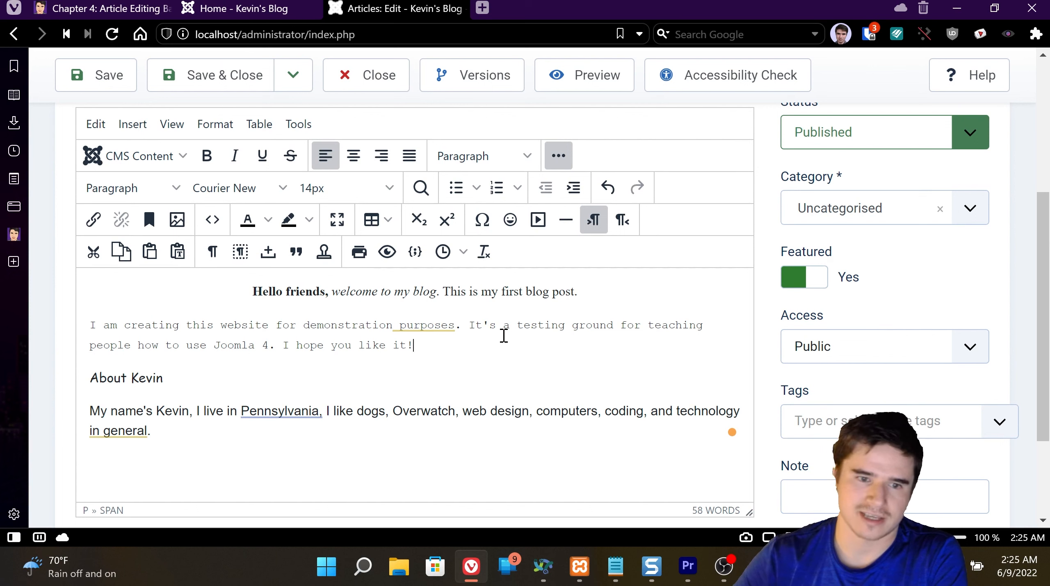
- Set the whole "About" line to a font size of 36px and make it bold
{"action": "left_click_drag", "start_coordinate": [467, 362], "coordinate": [227, 345]}
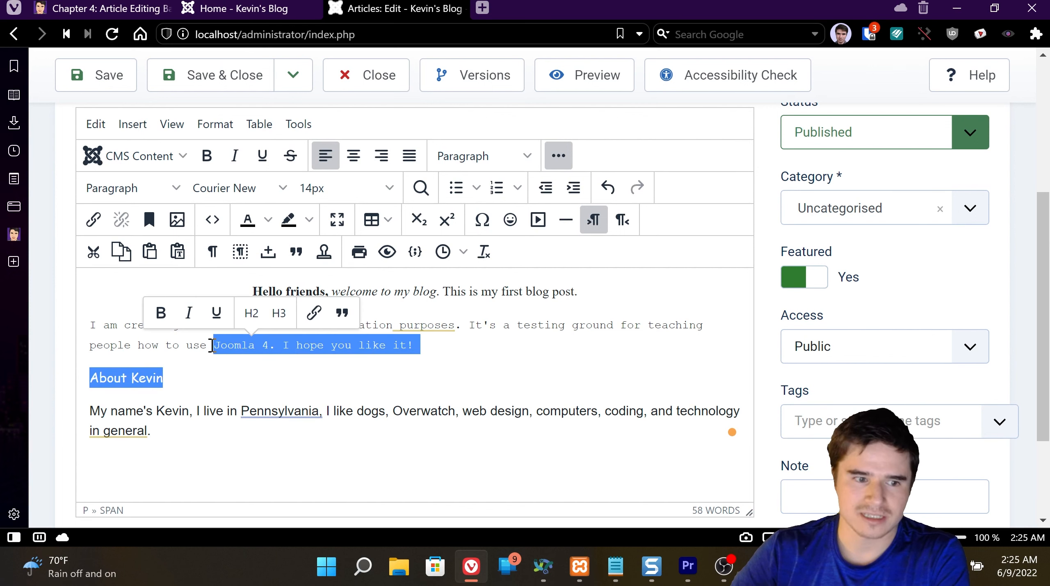
{"action": "left_click_drag", "start_coordinate": [162, 377], "coordinate": [90, 377]}
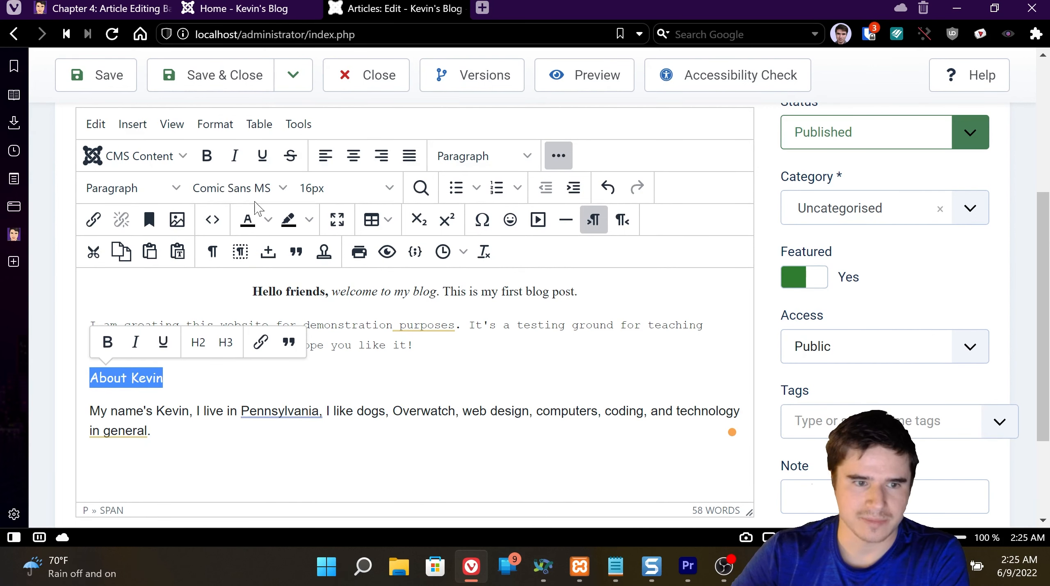
{"action": "left_click", "coordinate": [340, 187]}
{"action": "left_click", "coordinate": [361, 383]}
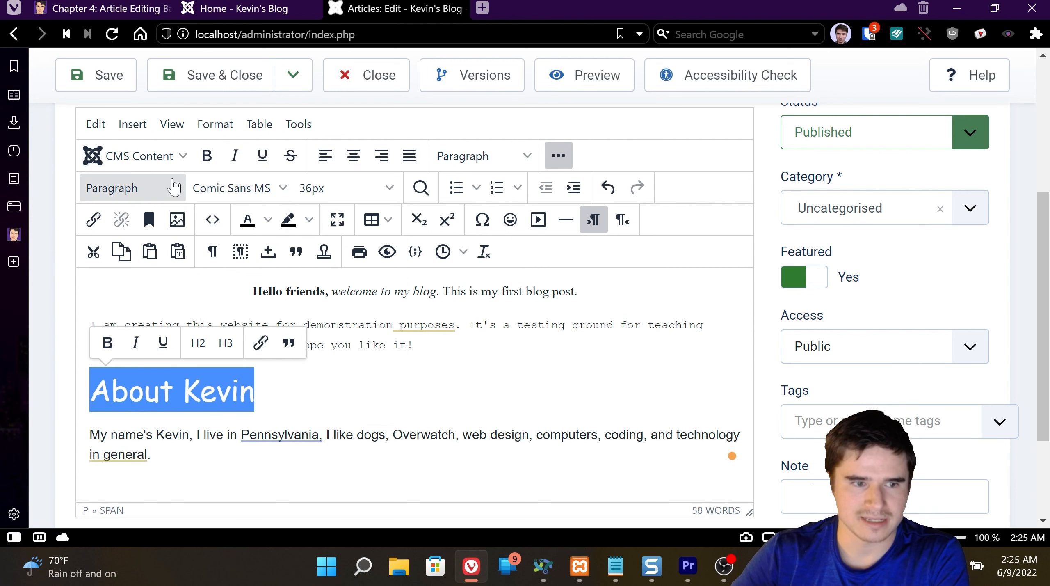
{"action": "left_click", "coordinate": [207, 155]}
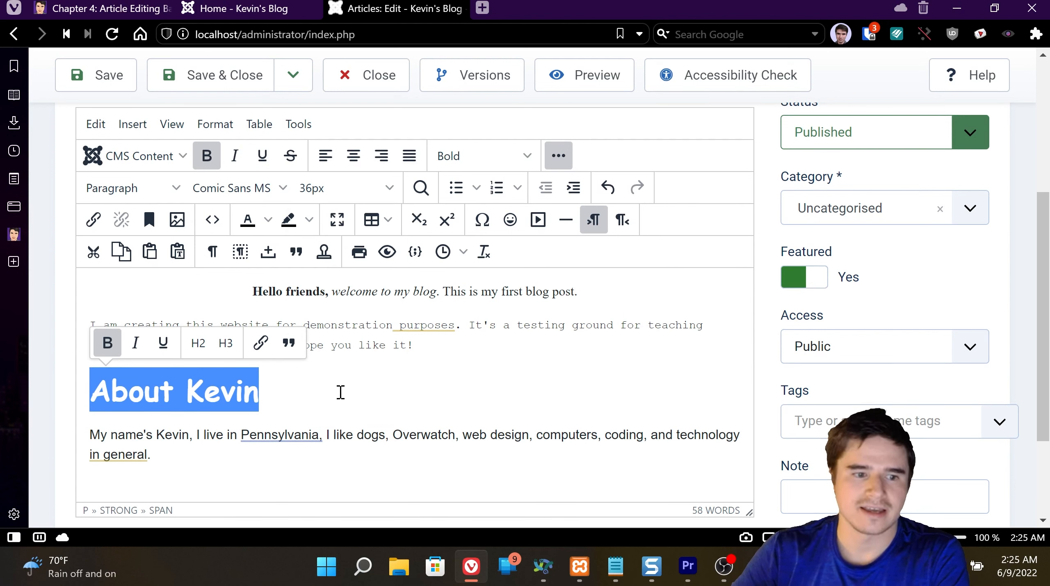
- Apply the Heading 1 block format to the whole "About" line
{"action": "left_click_drag", "start_coordinate": [329, 387], "coordinate": [89, 392]}
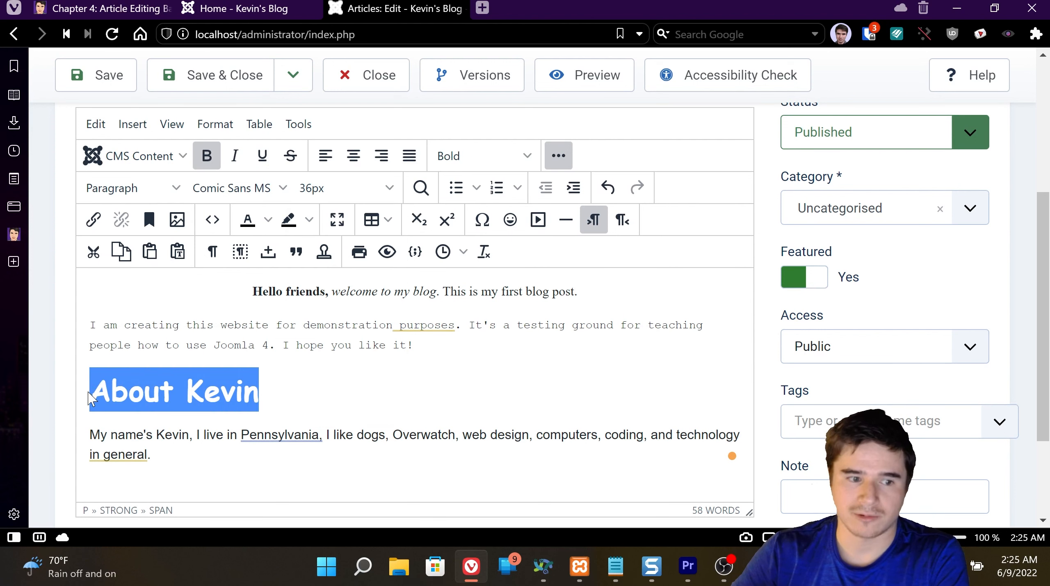
{"action": "left_click", "coordinate": [154, 189]}
{"action": "left_click", "coordinate": [152, 245]}
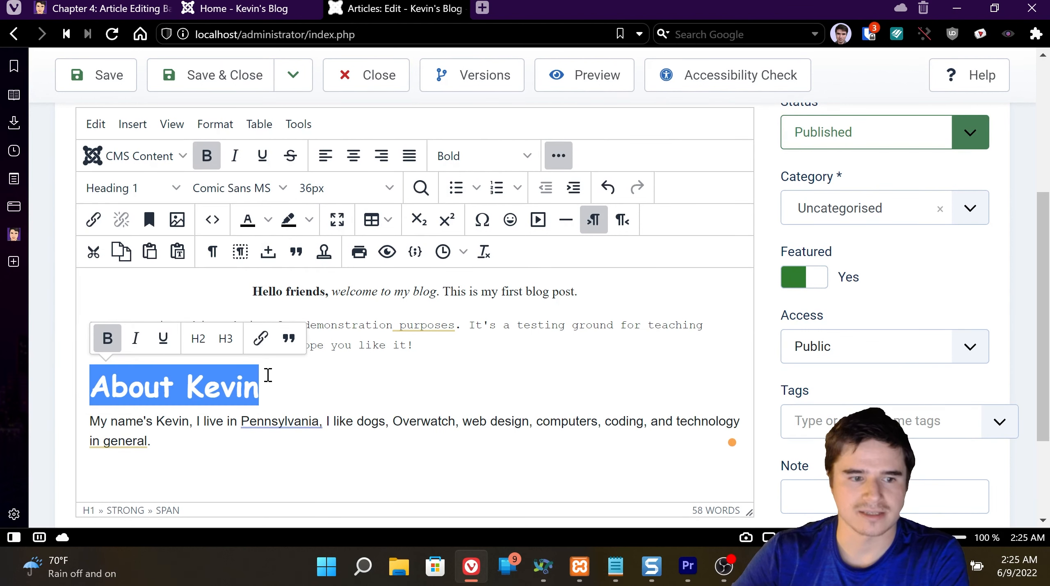
{"action": "left_click", "coordinate": [310, 393]}
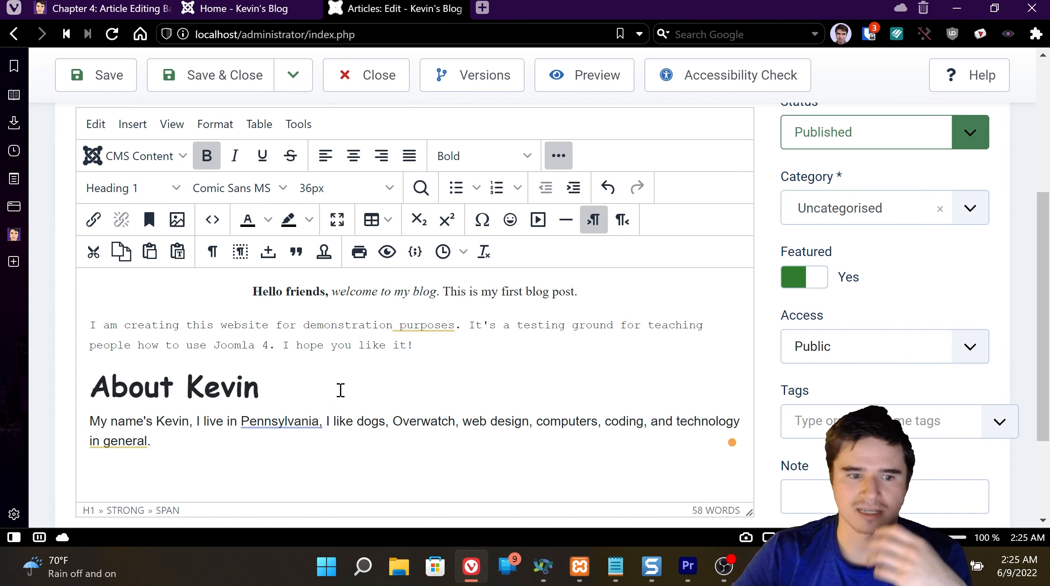
{"action": "left_click", "coordinate": [397, 345]}
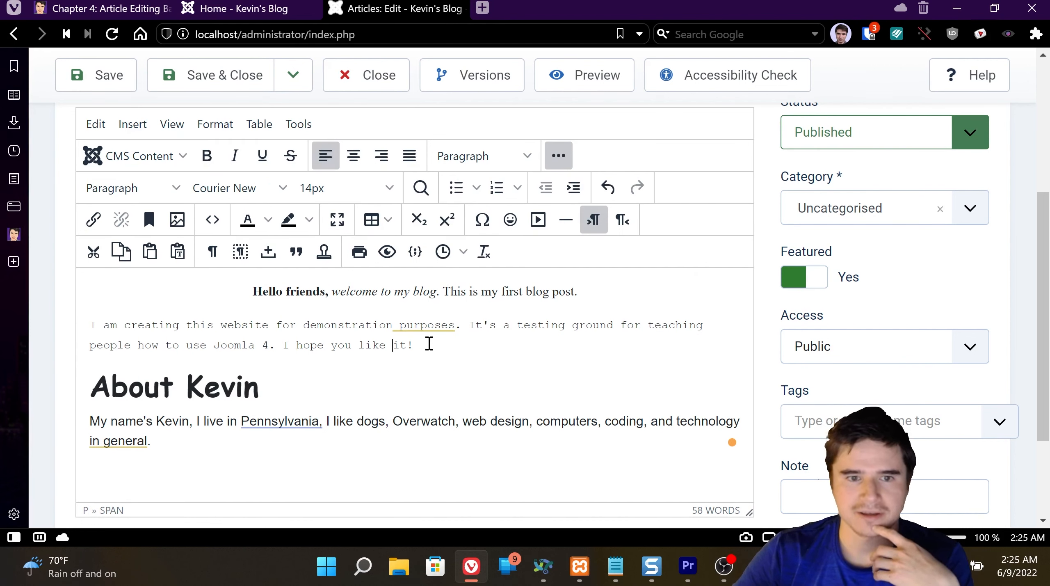
{"action": "left_click", "coordinate": [495, 156]}
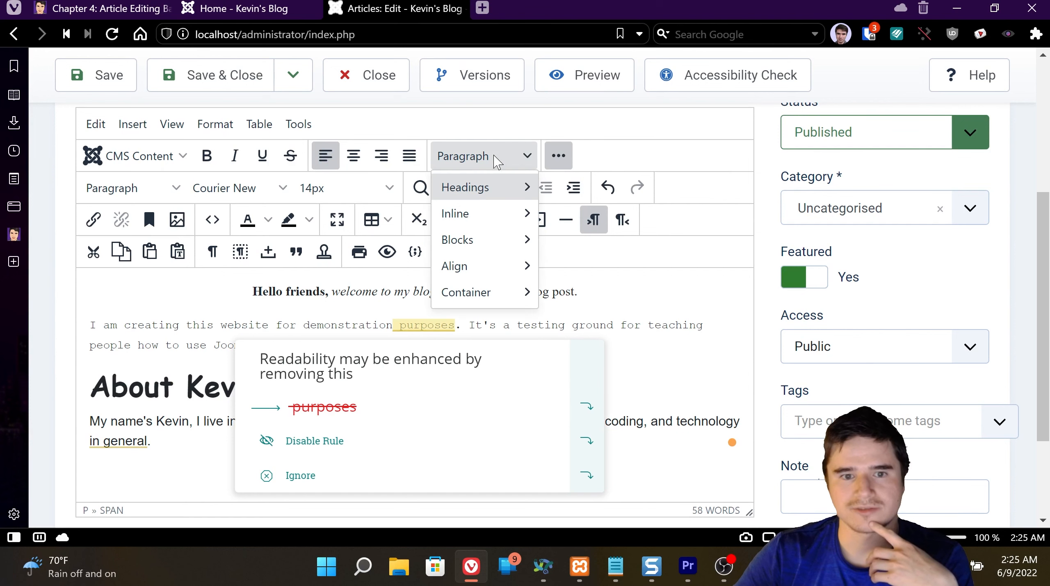
{"action": "left_click", "coordinate": [102, 195]}
{"action": "left_click", "coordinate": [532, 300]}
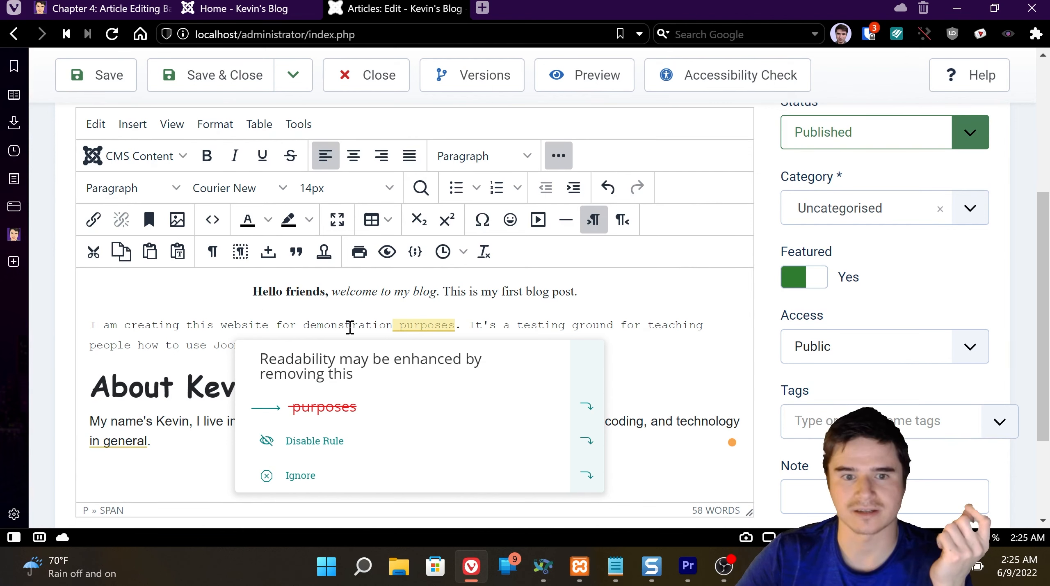
{"action": "scroll", "coordinate": [342, 303], "scroll_direction": "down", "scroll_amount": 1}
{"action": "scroll", "coordinate": [454, 285], "scroll_direction": "up", "scroll_amount": 1}
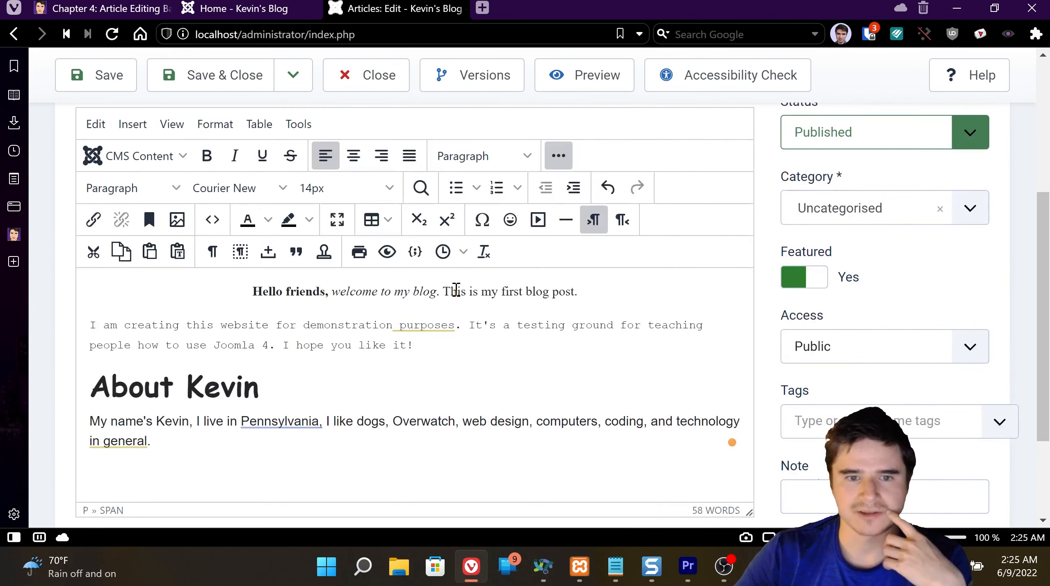
- Start a bulleted list below the paragraph under the "About" heading with the items "element one" and "two"
{"action": "left_click", "coordinate": [411, 378]}
{"action": "left_click", "coordinate": [373, 421]}
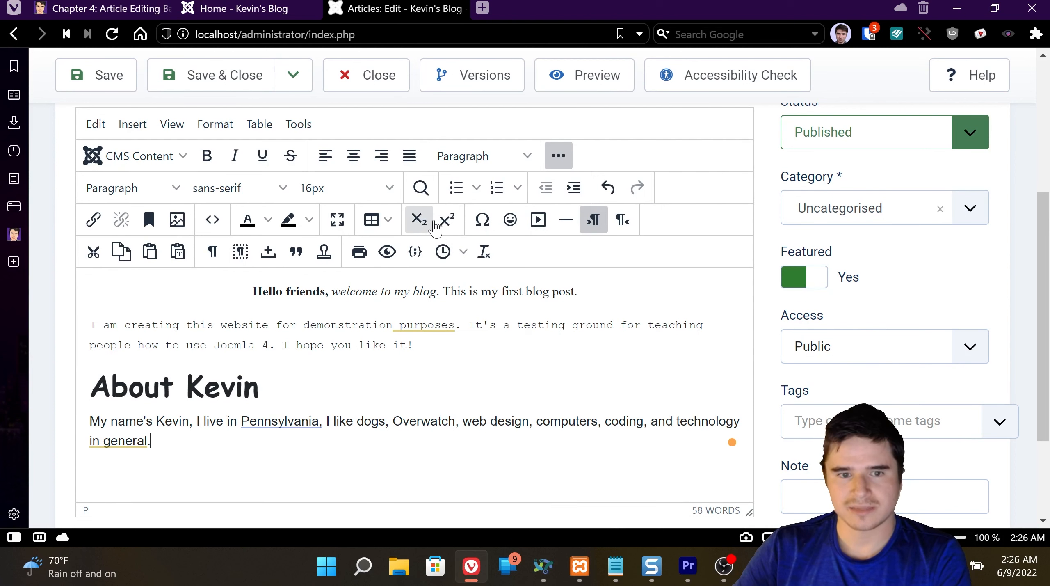
{"action": "key", "text": "Return"}
{"action": "key", "text": "Return"}
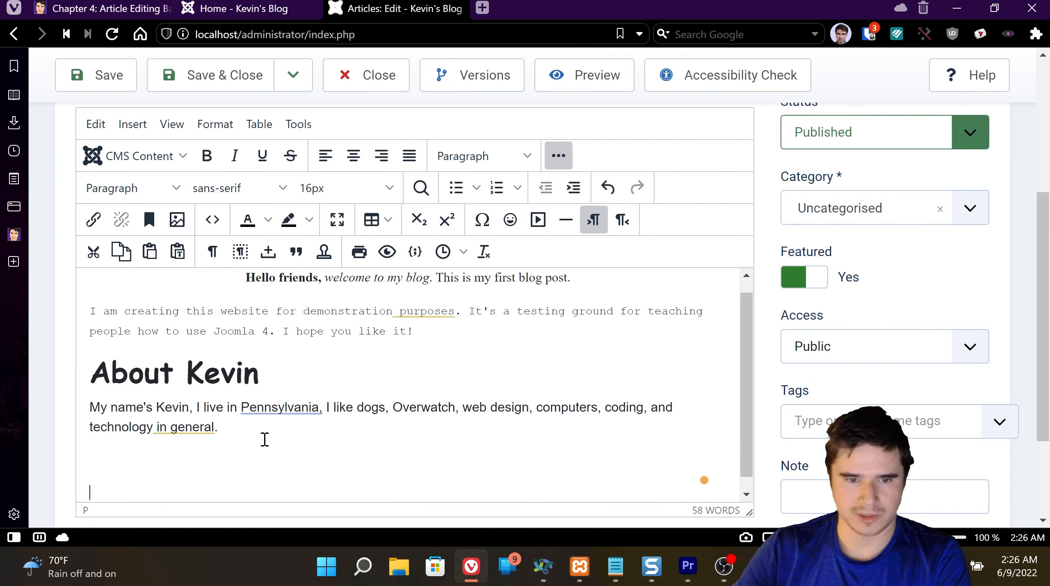
{"action": "scroll", "coordinate": [298, 460], "scroll_direction": "down", "scroll_amount": 1}
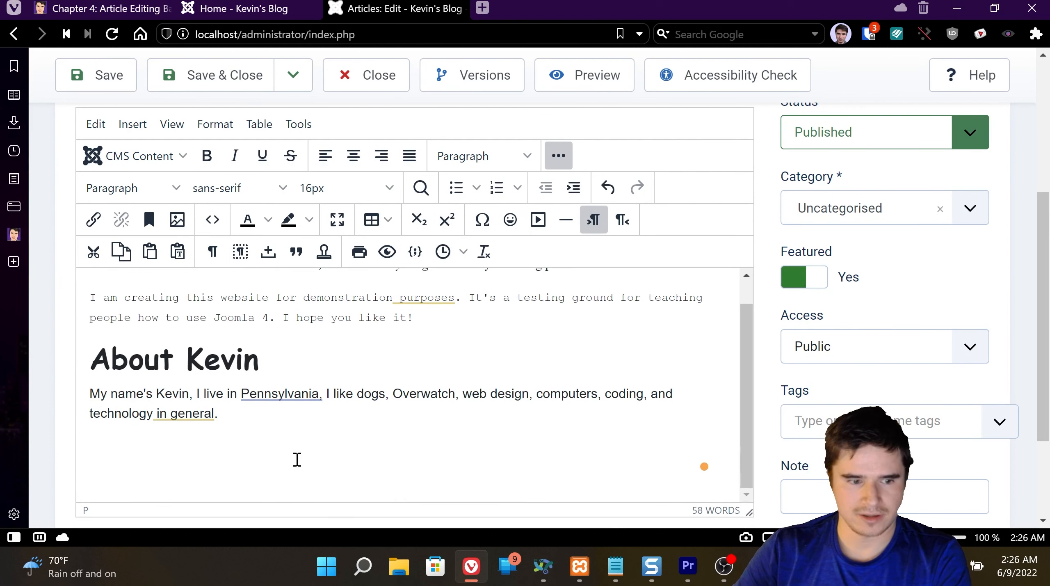
{"action": "left_click", "coordinate": [456, 188]}
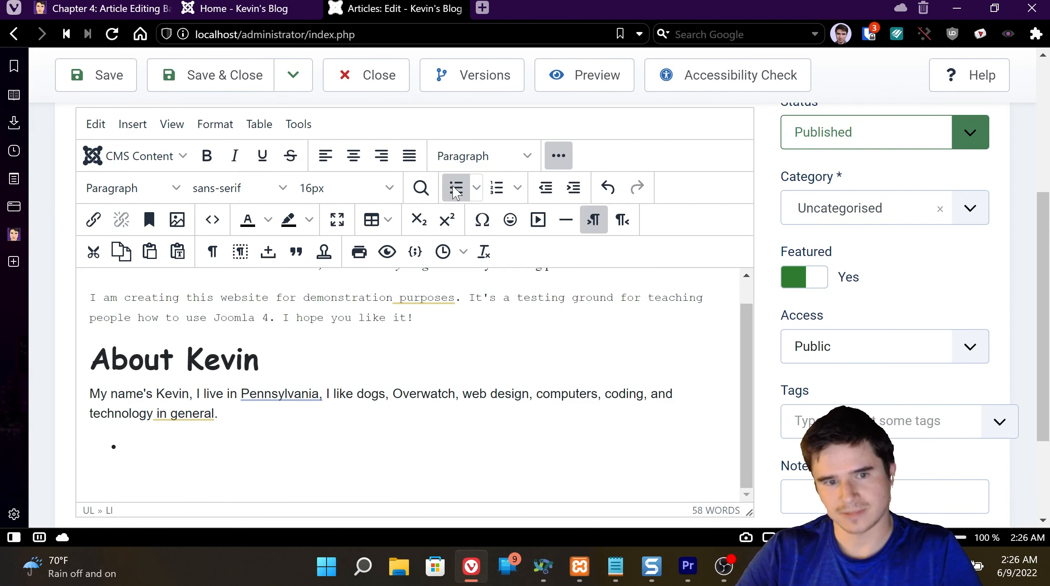
{"action": "type", "text": "eleme"}
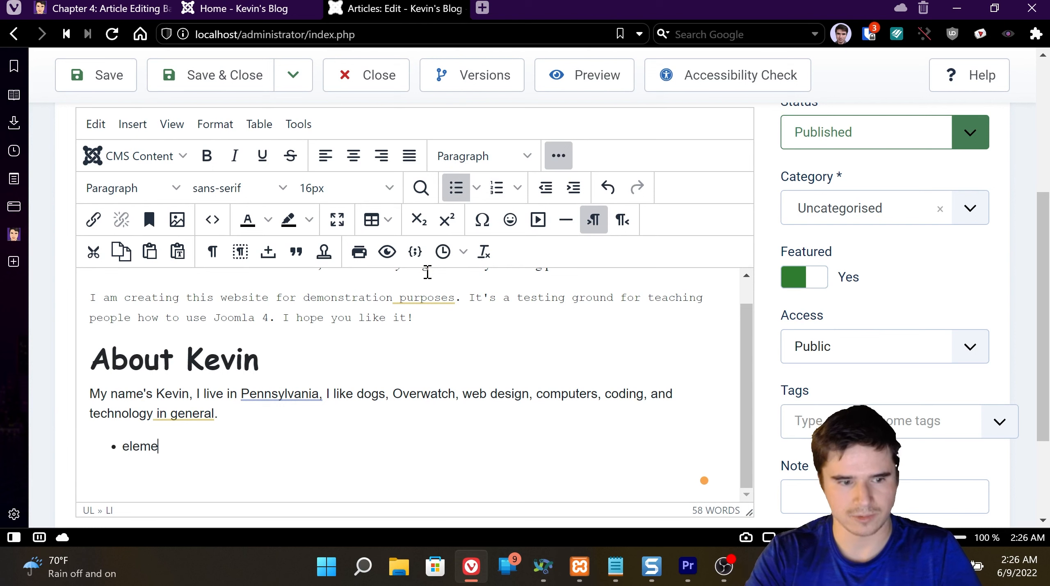
{"action": "type", "text": "nt one"}
{"action": "key", "text": "Return"}
{"action": "type", "text": "twop"}
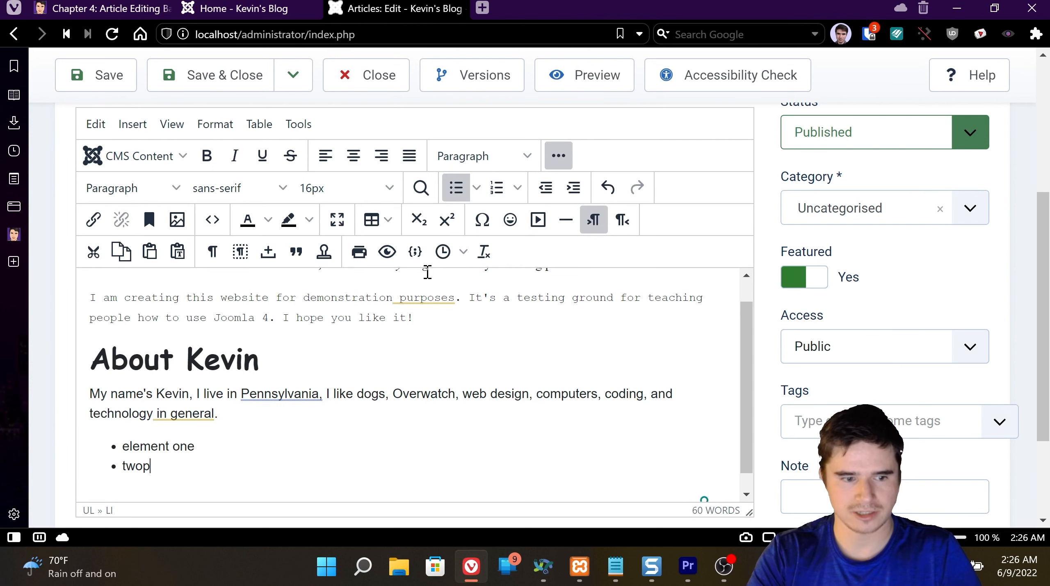
- Add a nested bullet reading "sub item" beneath "two", followed by an empty top-level bullet
{"action": "key", "text": "Return"}
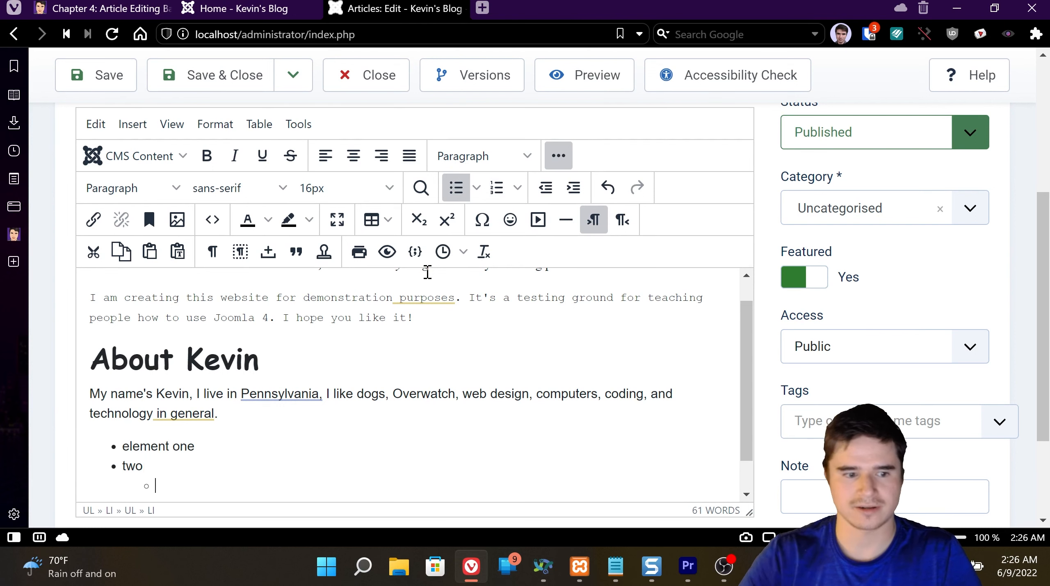
{"action": "scroll", "coordinate": [201, 431], "scroll_direction": "down", "scroll_amount": 1}
{"action": "type", "text": "sub "}
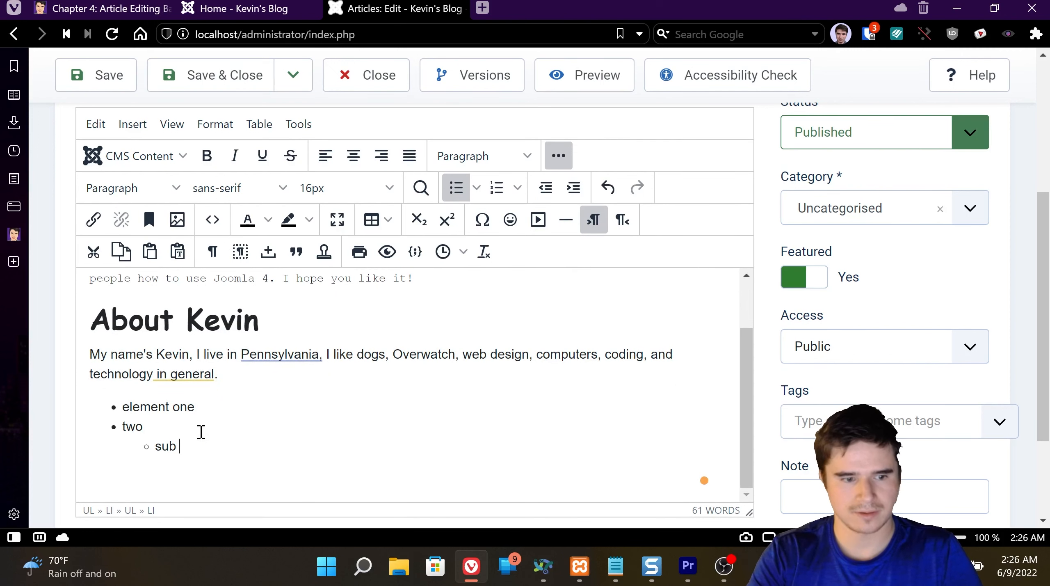
{"action": "type", "text": "item"}
{"action": "key", "text": "Return"}
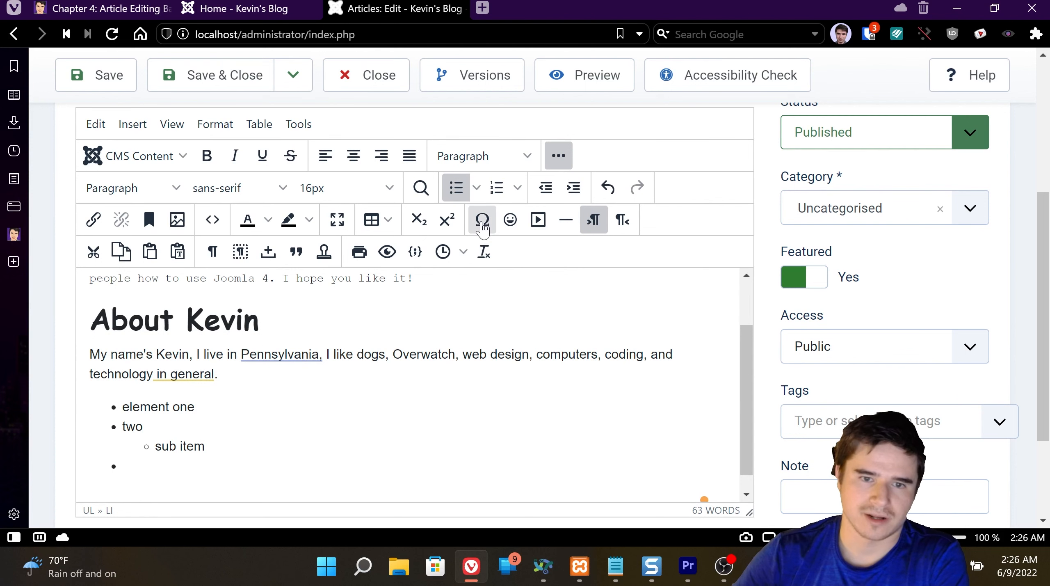
- Convert the top-level bullets to a numbered list and outdent the empty last item out of the list
{"action": "left_click", "coordinate": [497, 187]}
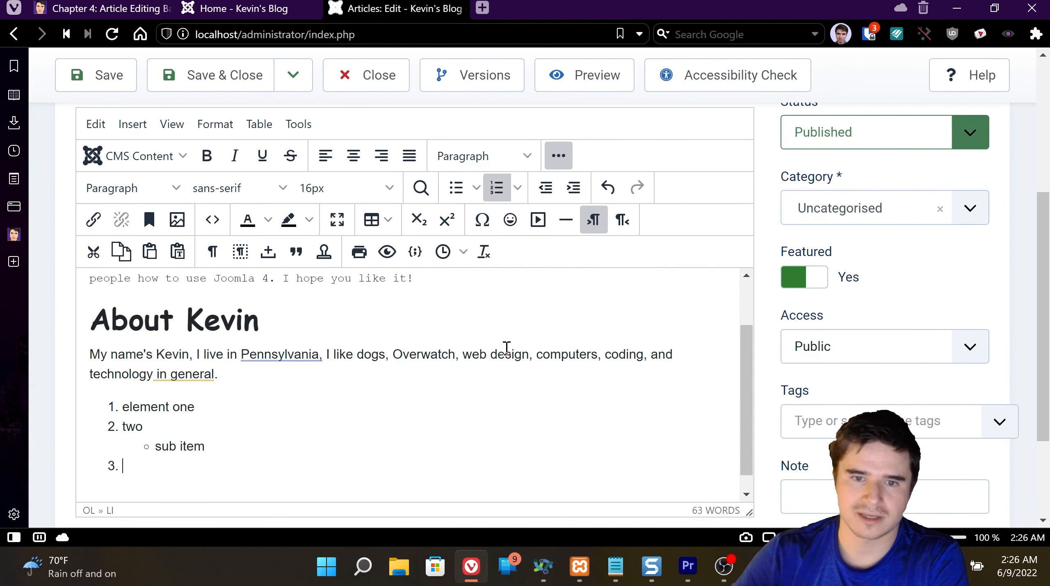
{"action": "left_click", "coordinate": [545, 187]}
{"action": "left_click", "coordinate": [574, 188]}
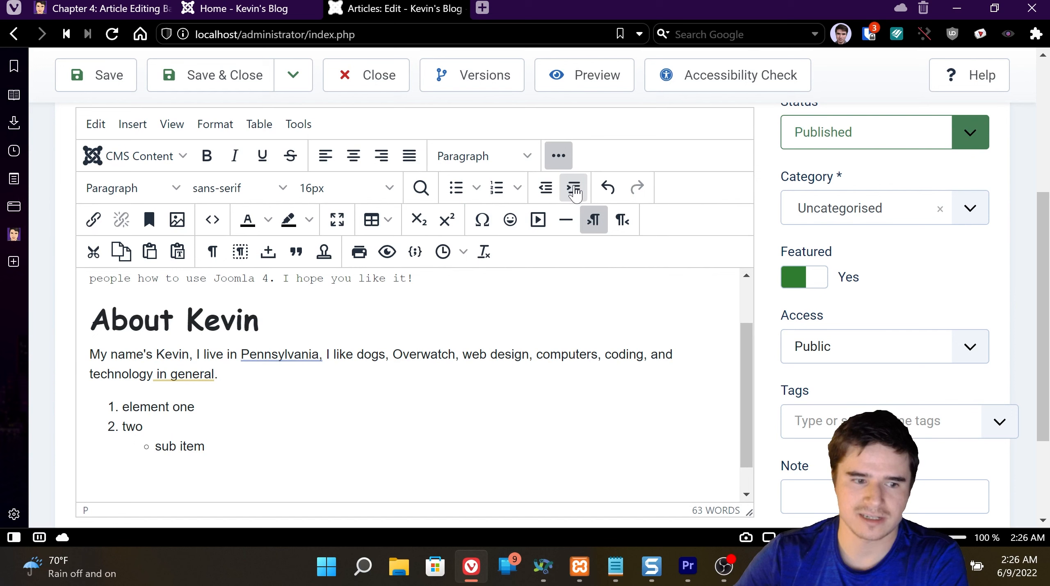
{"action": "left_click", "coordinate": [271, 427]}
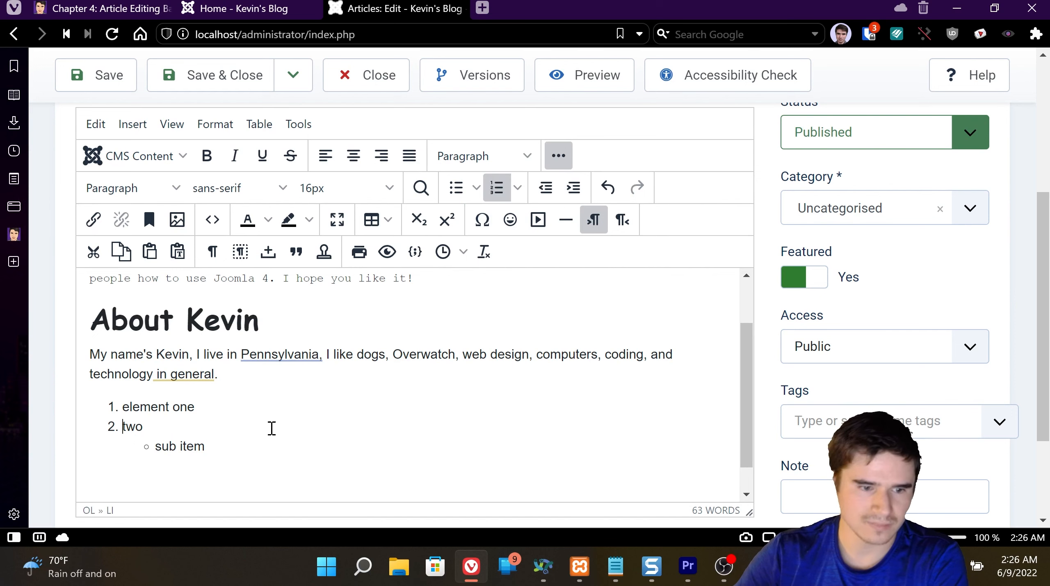
{"action": "left_click", "coordinate": [262, 443]}
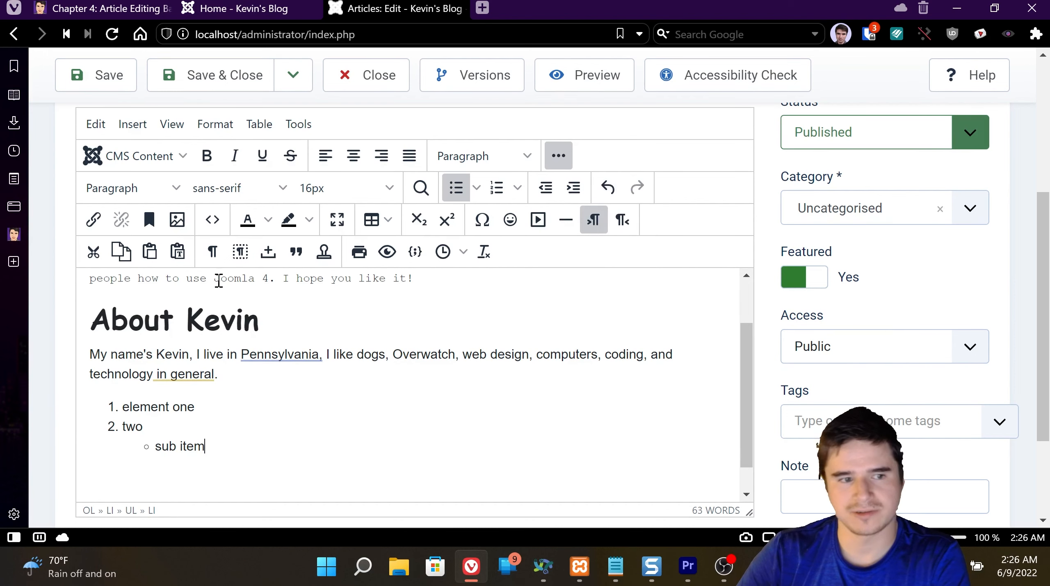
{"action": "double_click", "coordinate": [271, 356]}
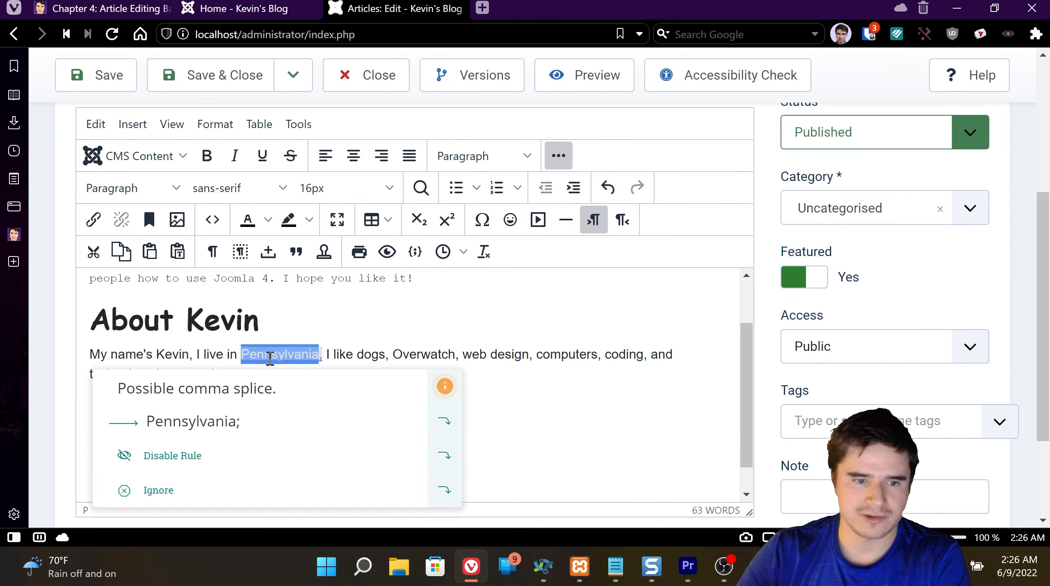
{"action": "left_click", "coordinate": [93, 220]}
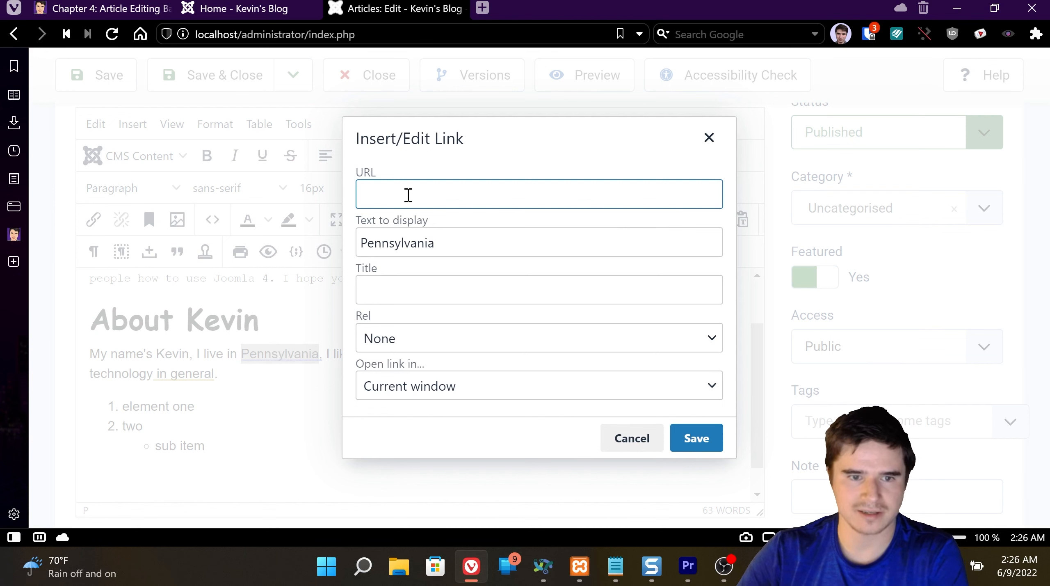
{"action": "type", "text": "https://pa.gov"}
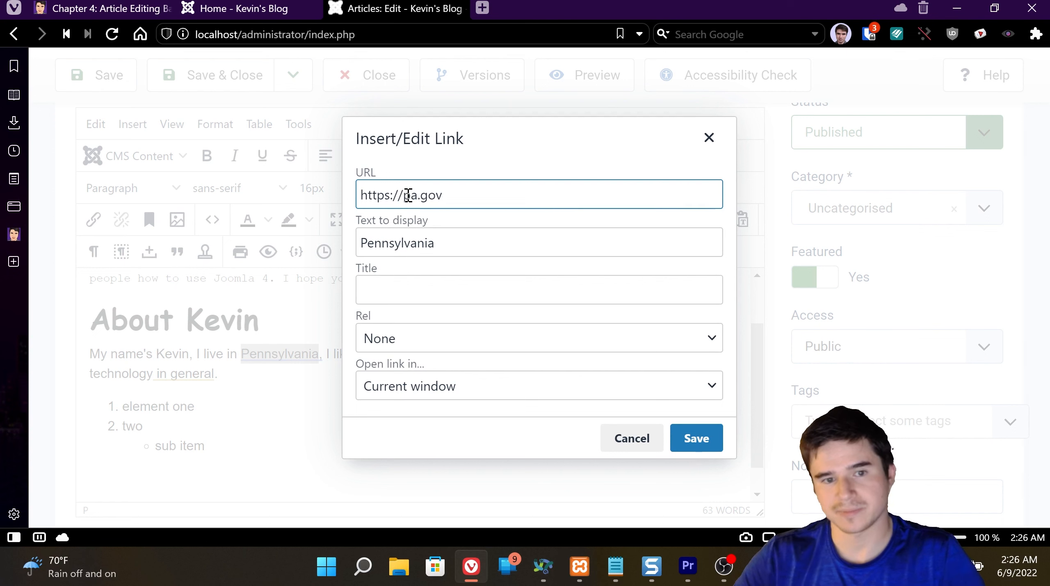
{"action": "left_click", "coordinate": [443, 238]}
{"action": "left_click", "coordinate": [434, 285]}
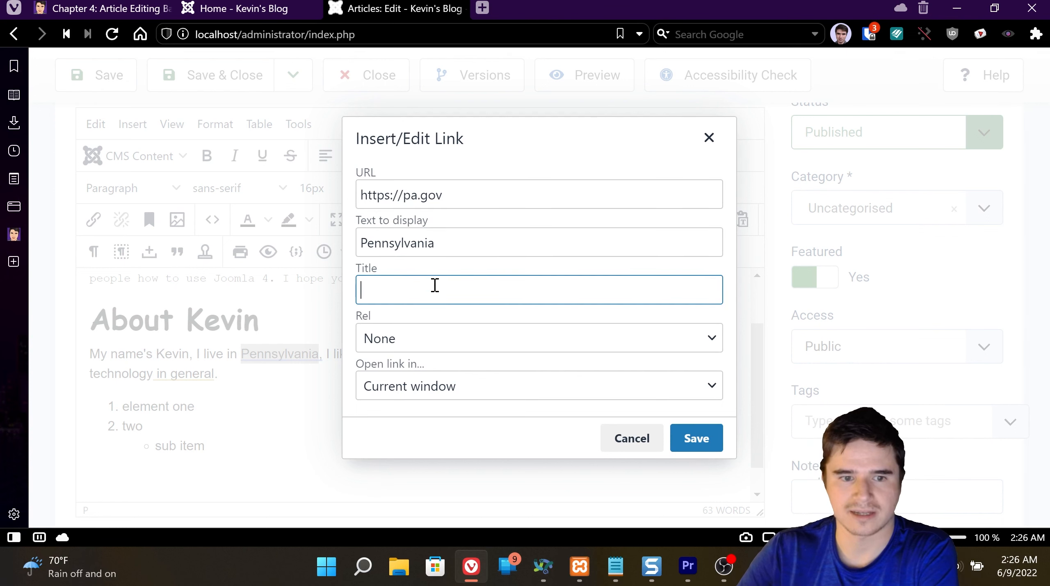
{"action": "left_click", "coordinate": [693, 437]}
{"action": "left_click", "coordinate": [206, 391]}
{"action": "mouse_move", "coordinate": [305, 356]}
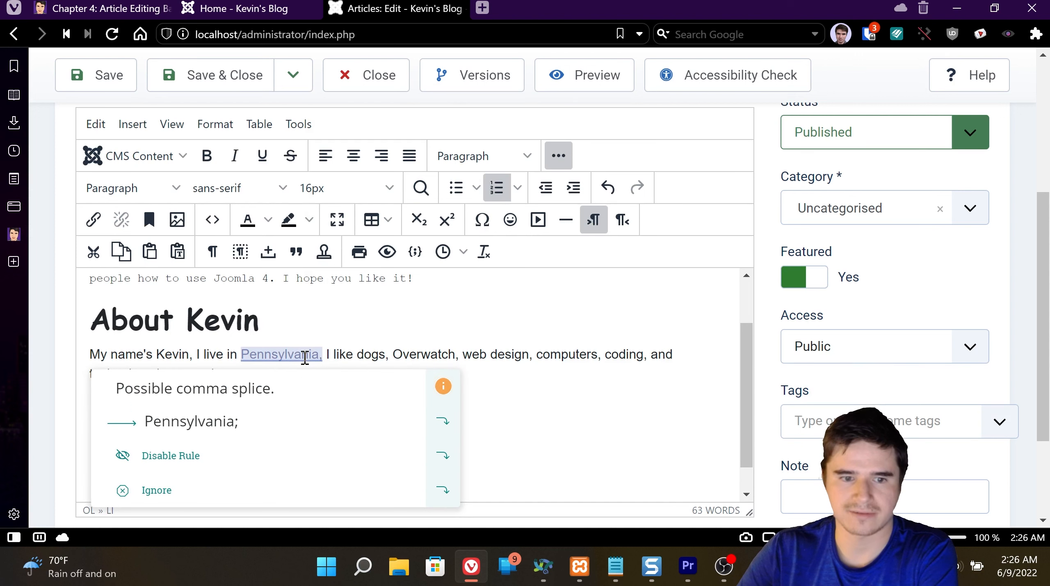
{"action": "left_click", "coordinate": [385, 347]}
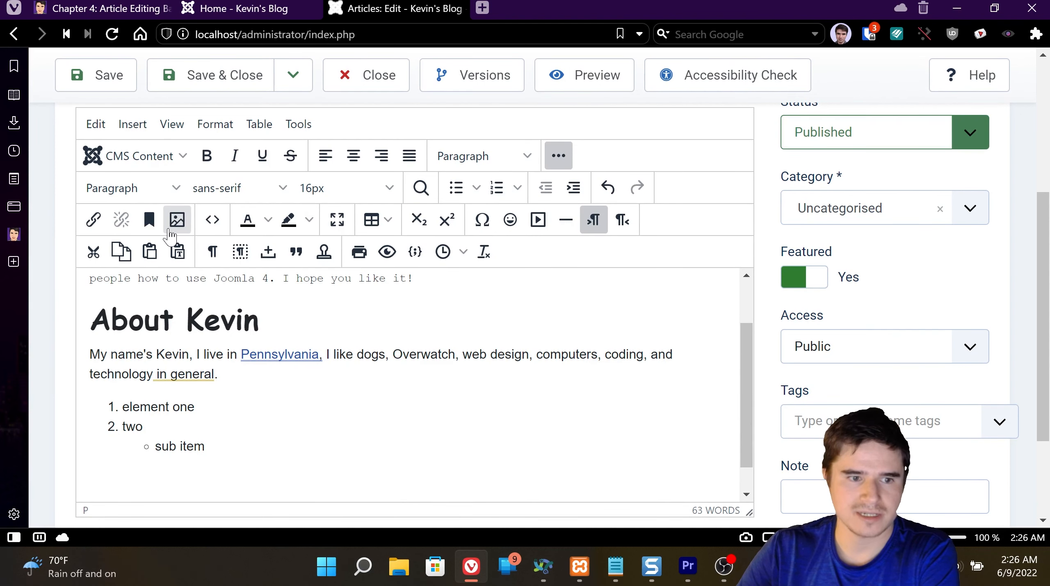
- Leave the nested list after "sub item" and start an empty paragraph below the whole list
{"action": "left_click", "coordinate": [263, 446]}
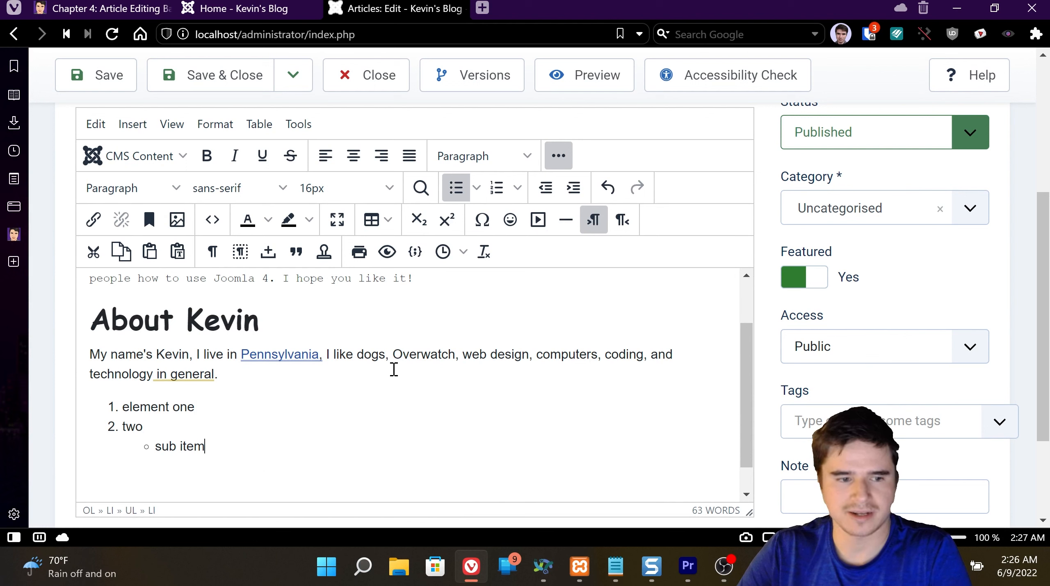
{"action": "key", "text": "Return"}
{"action": "key", "text": "Return"}
{"action": "key", "text": "Return"}
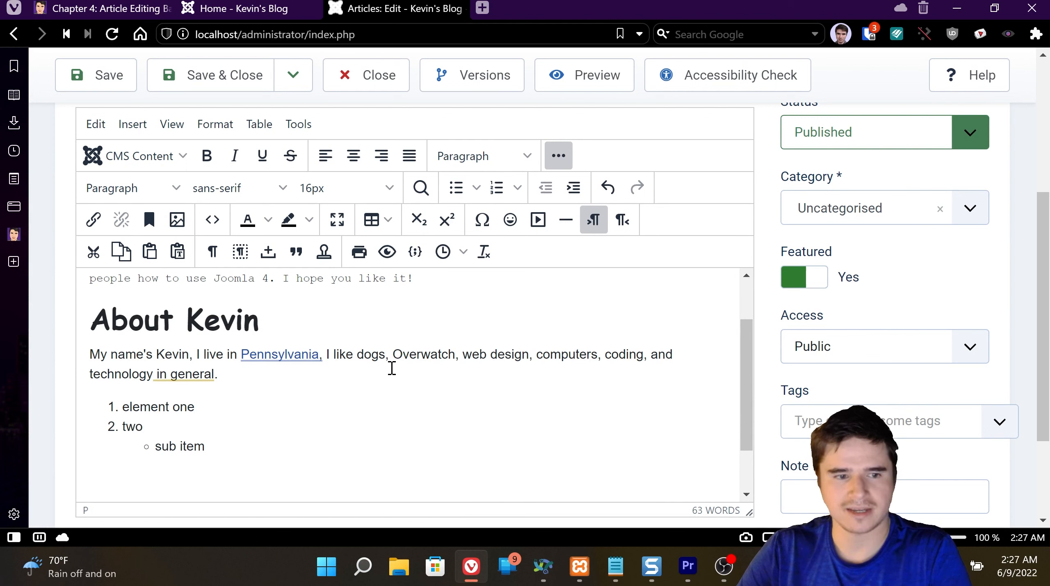
- Examine the general options for inserting an image, including source, alternative description, title and size, and dismiss the dialog
{"action": "left_click", "coordinate": [177, 218]}
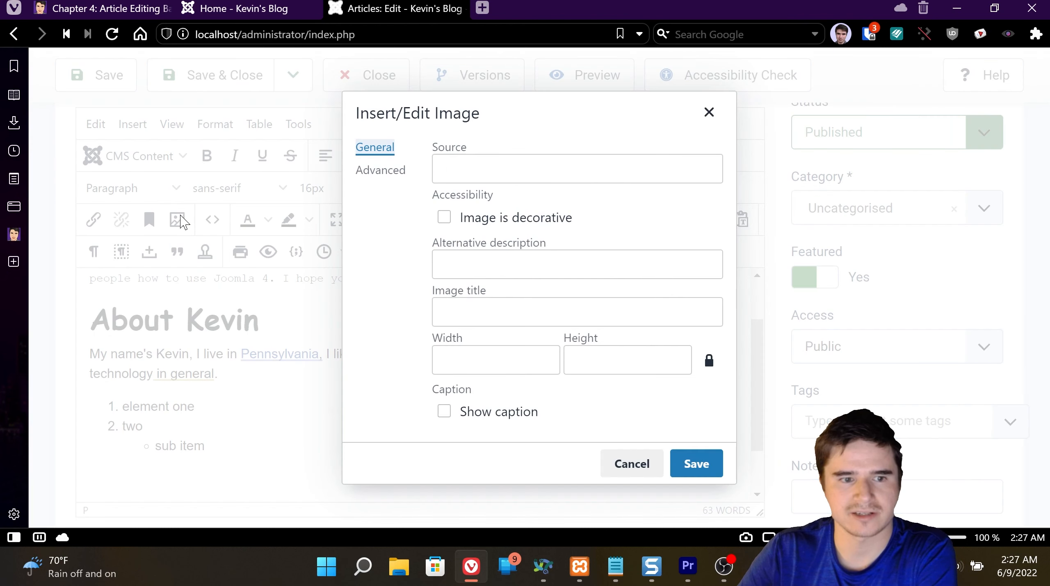
{"action": "left_click", "coordinate": [475, 170]}
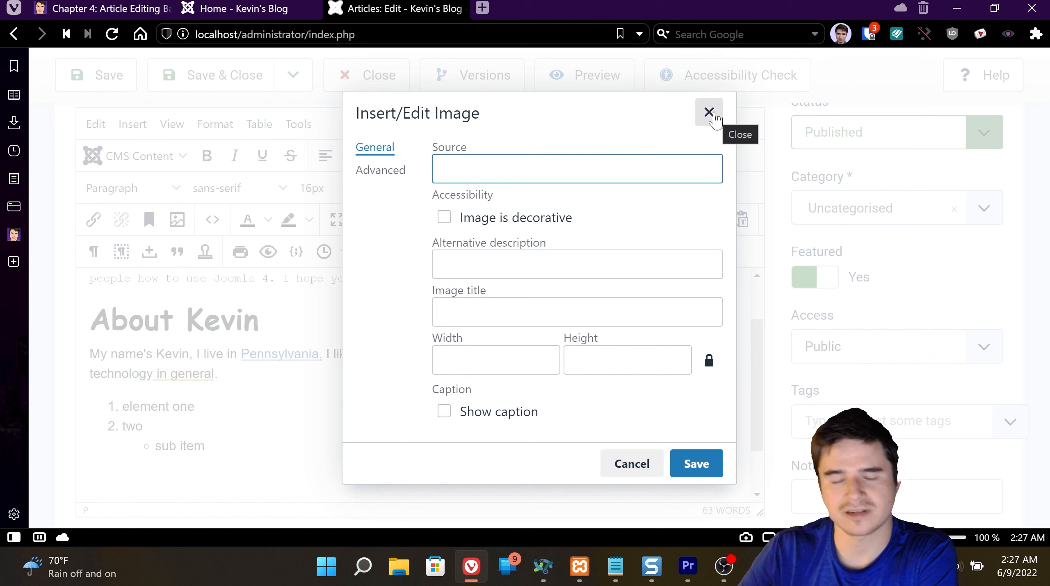
{"action": "left_click", "coordinate": [710, 129]}
{"action": "left_click", "coordinate": [711, 126]}
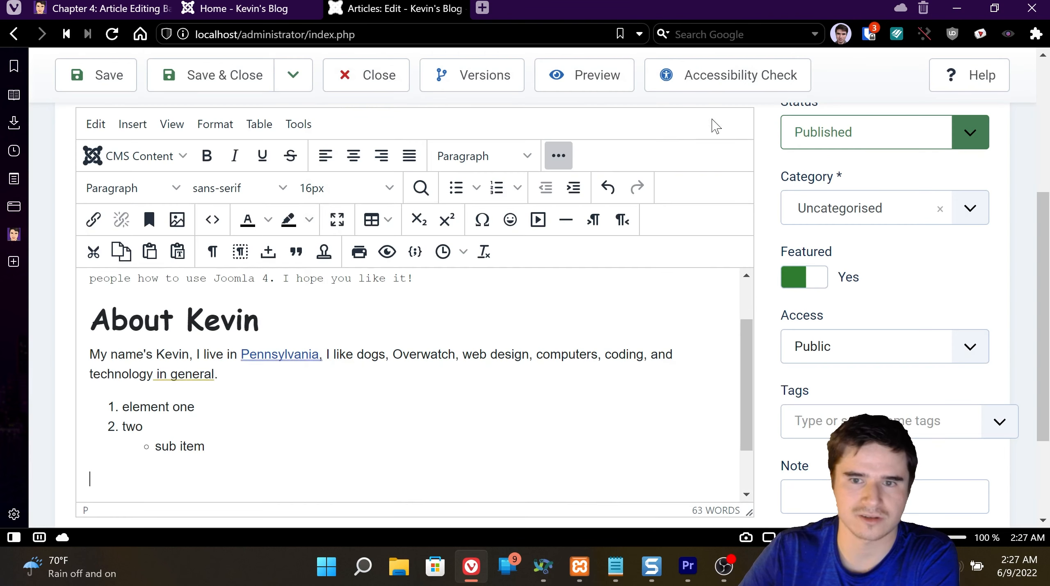
- Insert a table with five columns and four rows in the empty paragraph below the list
{"action": "left_click", "coordinate": [213, 474]}
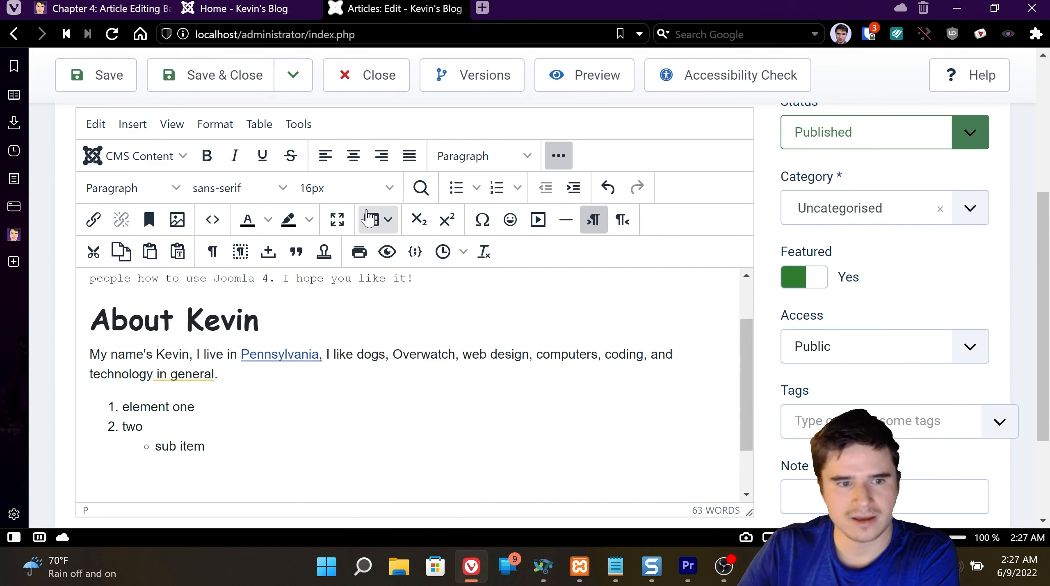
{"action": "left_click", "coordinate": [386, 219]}
{"action": "mouse_move", "coordinate": [407, 251]}
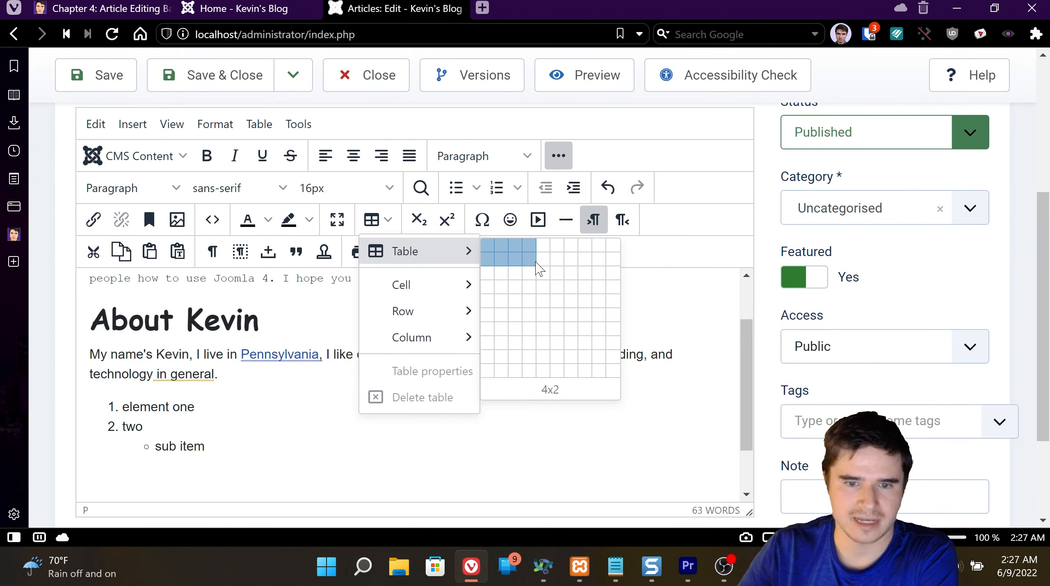
{"action": "left_click", "coordinate": [550, 294]}
{"action": "scroll", "coordinate": [377, 478], "scroll_direction": "down", "scroll_amount": 2}
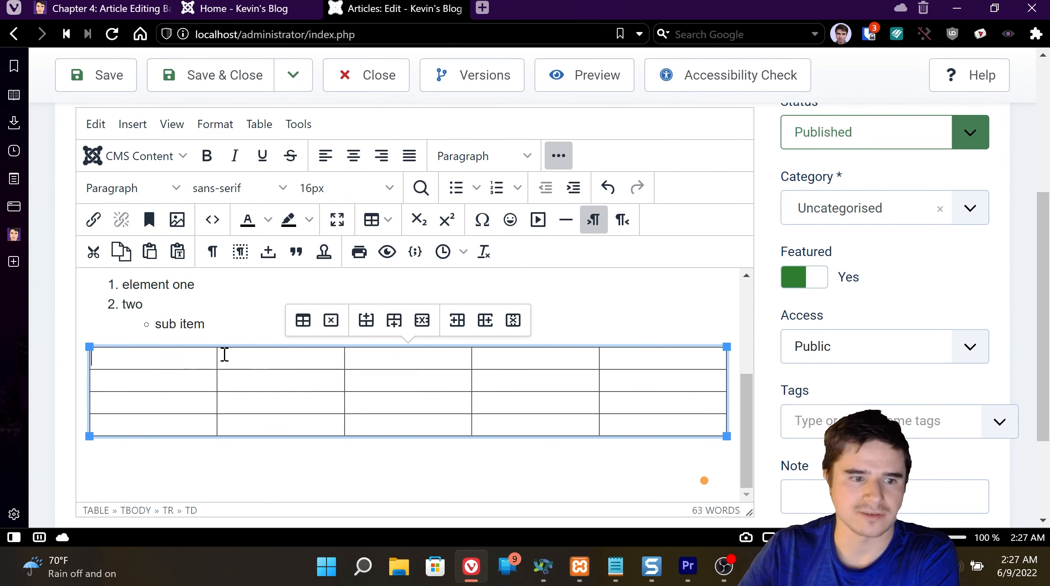
- Try selecting ranges of cells in the table, and shrink the table to about half its width
{"action": "left_click", "coordinate": [143, 386]}
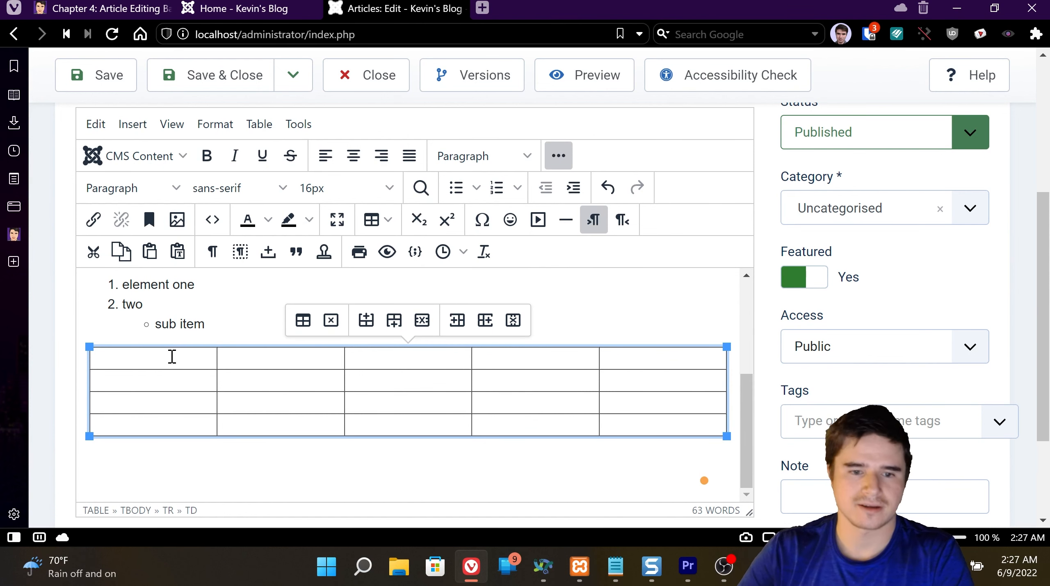
{"action": "left_click_drag", "start_coordinate": [670, 429], "coordinate": [33, 384]}
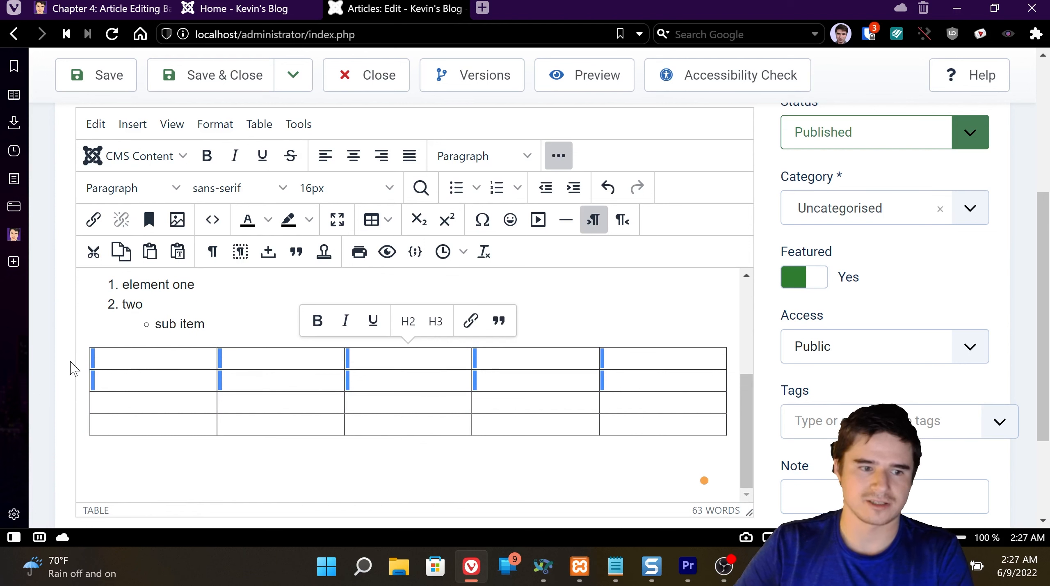
{"action": "left_click", "coordinate": [183, 380]}
{"action": "left_click_drag", "start_coordinate": [171, 359], "coordinate": [650, 422]}
{"action": "left_click", "coordinate": [647, 419]}
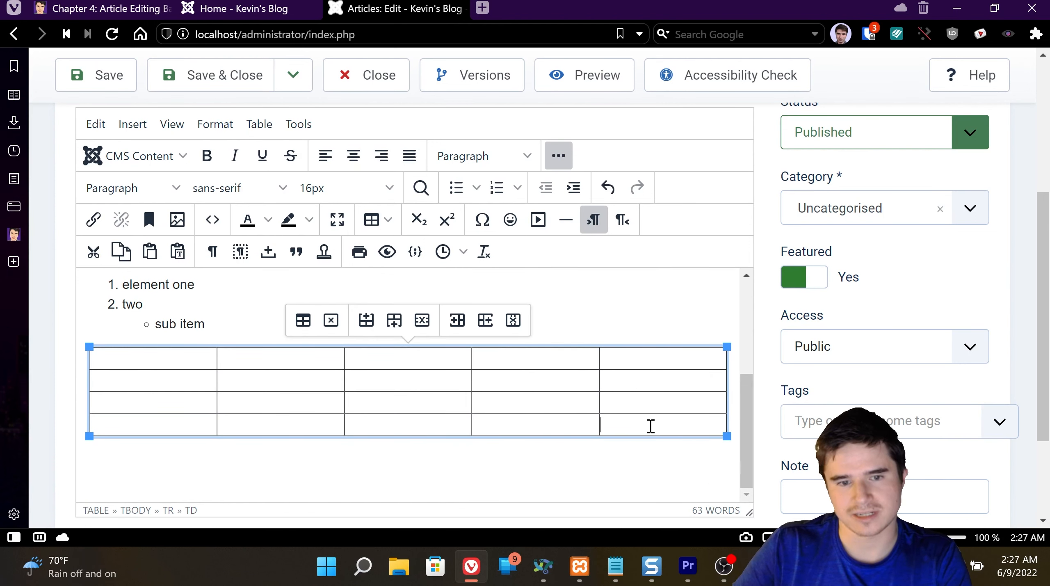
{"action": "left_click_drag", "start_coordinate": [726, 436], "coordinate": [176, 372]}
{"action": "left_click", "coordinate": [176, 371]}
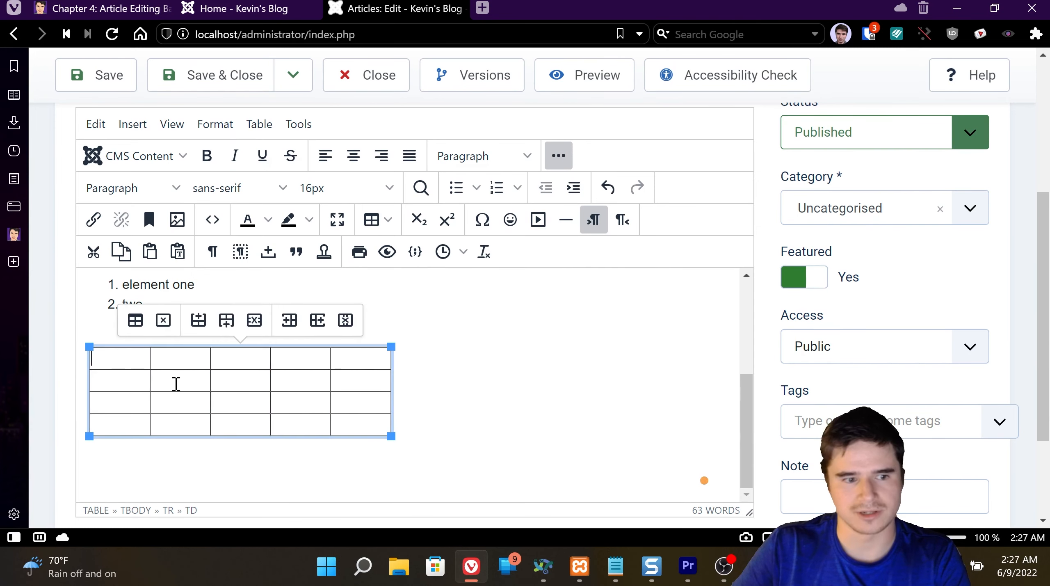
- Select all of the table's cells and delete their columns to remove the table
{"action": "left_click_drag", "start_coordinate": [387, 401], "coordinate": [131, 368]}
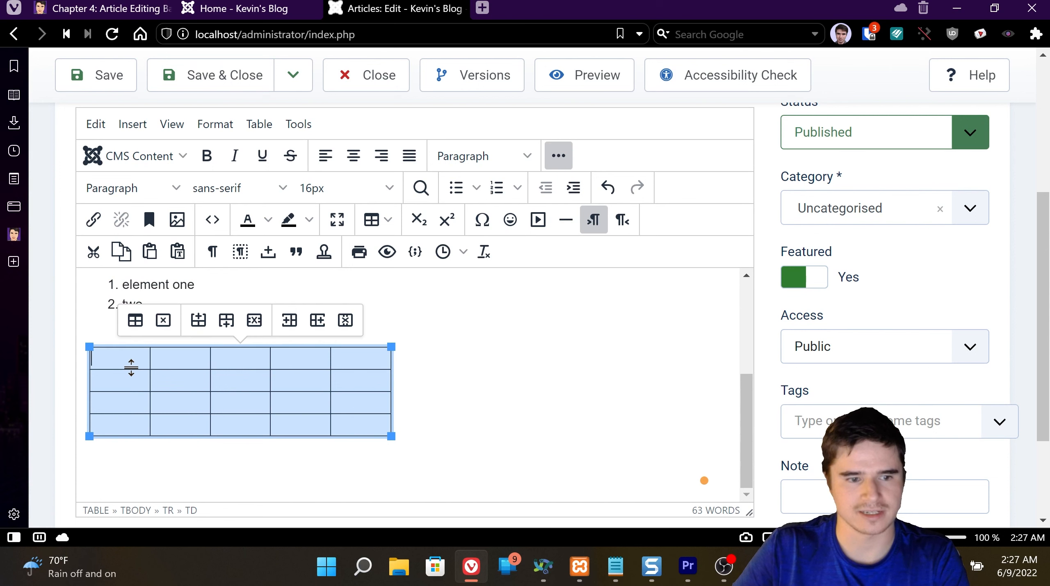
{"action": "left_click", "coordinate": [346, 325]}
{"action": "left_click", "coordinate": [256, 440]}
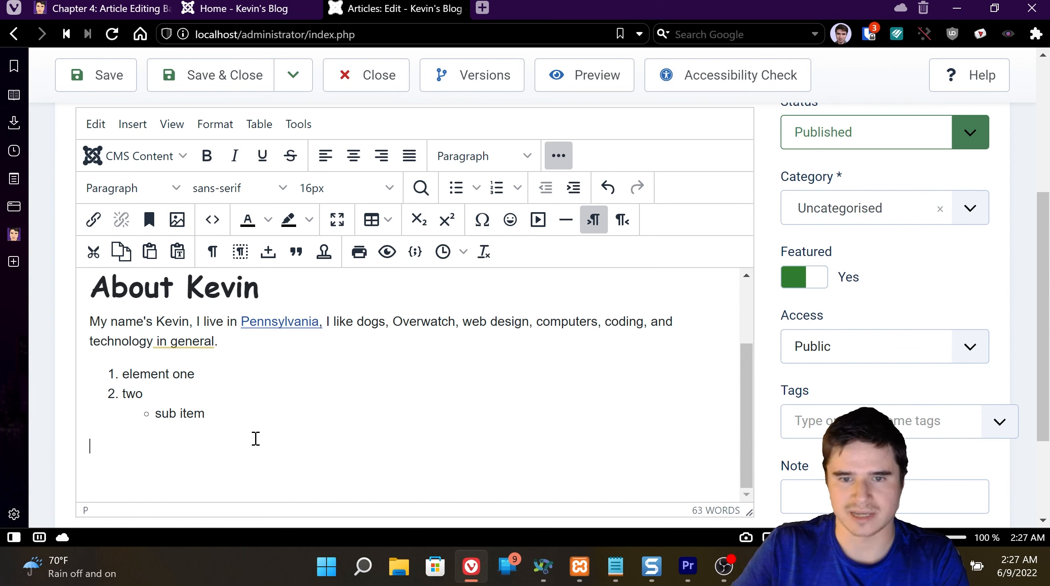
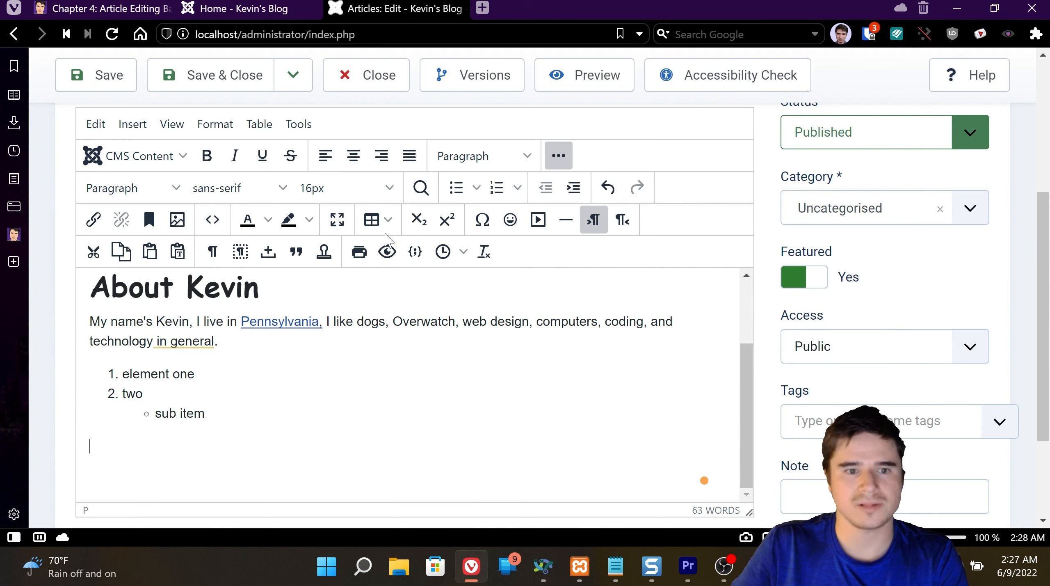
- View the link options for the word "Overwatch" in the paragraph, cancel without adding a link, and deselect the word
{"action": "left_click", "coordinate": [245, 368]}
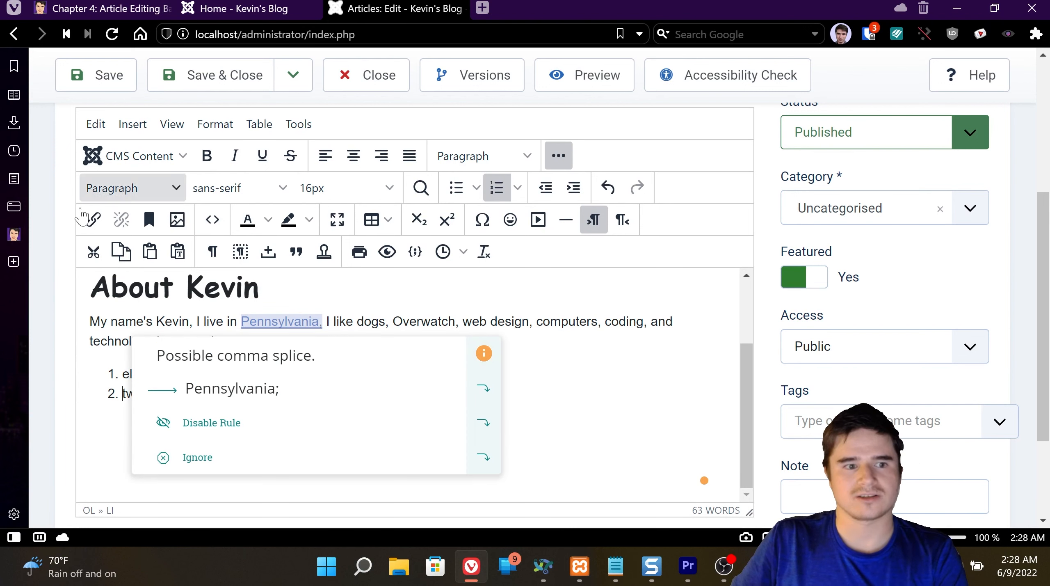
{"action": "left_click", "coordinate": [425, 313]}
{"action": "double_click", "coordinate": [422, 315]}
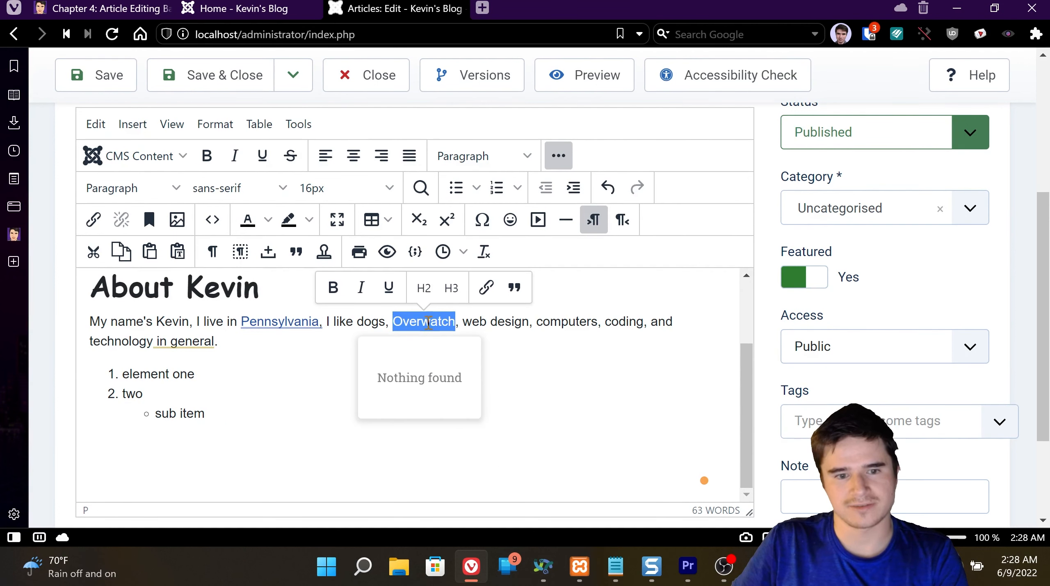
{"action": "left_click", "coordinate": [143, 130]}
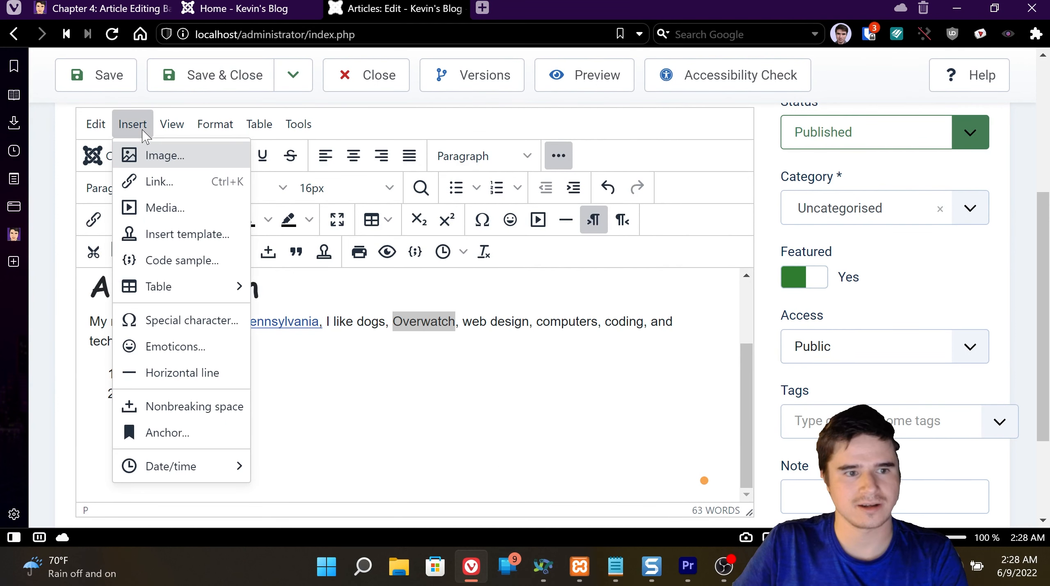
{"action": "left_click", "coordinate": [158, 181]}
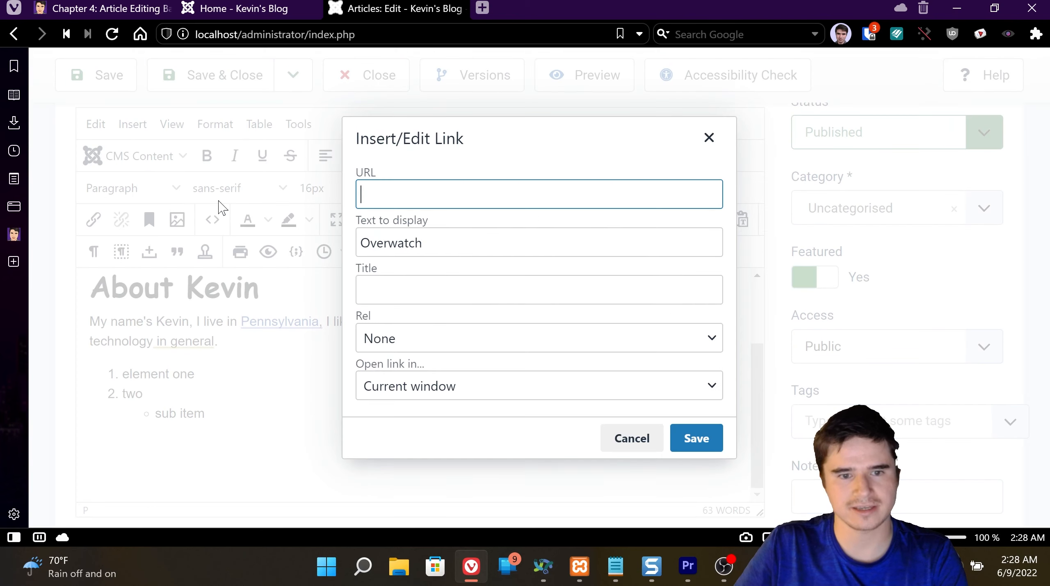
{"action": "left_click", "coordinate": [708, 138]}
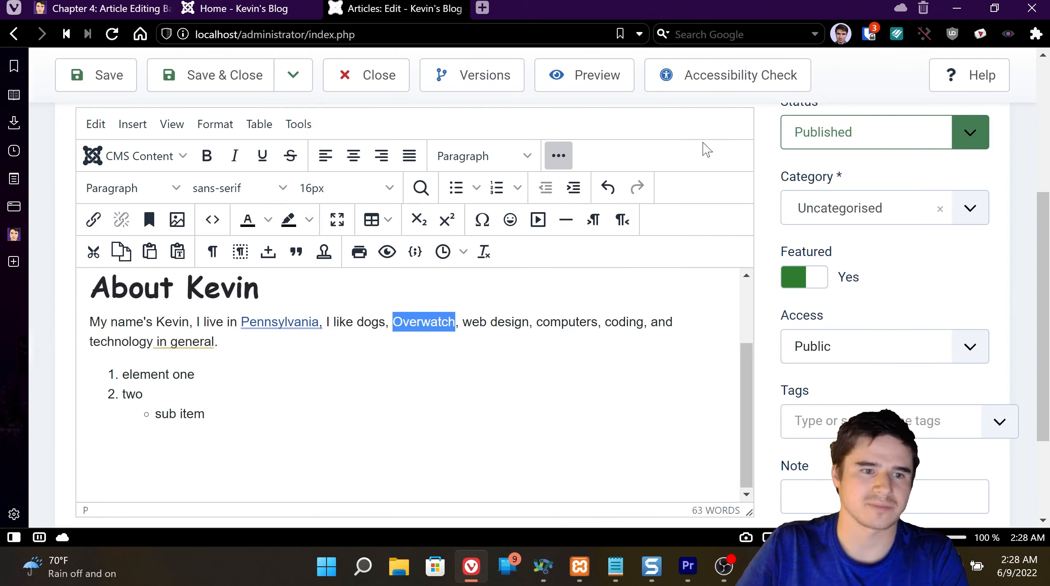
{"action": "left_click", "coordinate": [390, 322]}
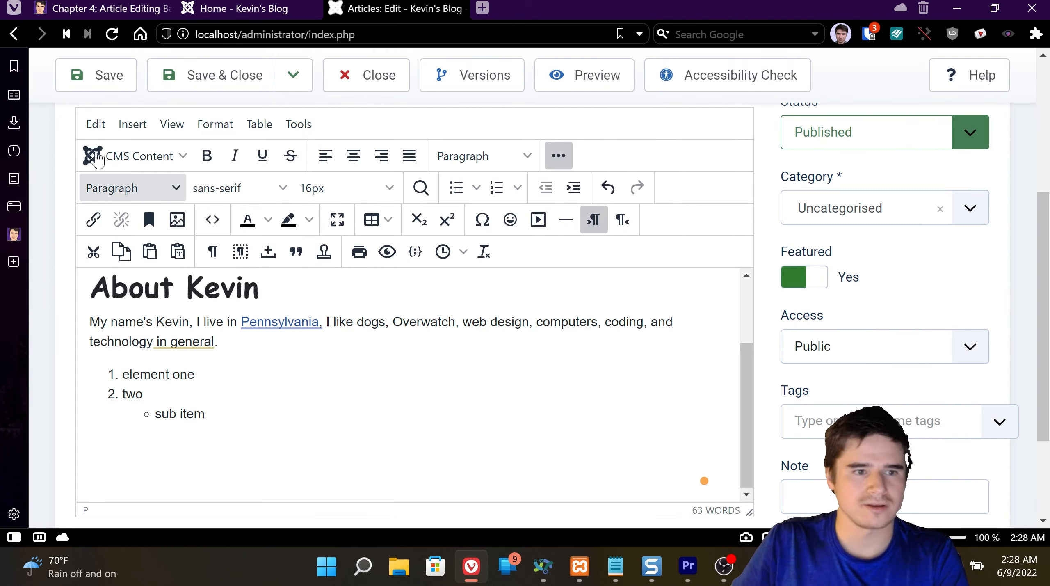
- Look through the editor's clipboard, formatting, table and tool commands without applying any of them
{"action": "left_click", "coordinate": [96, 128]}
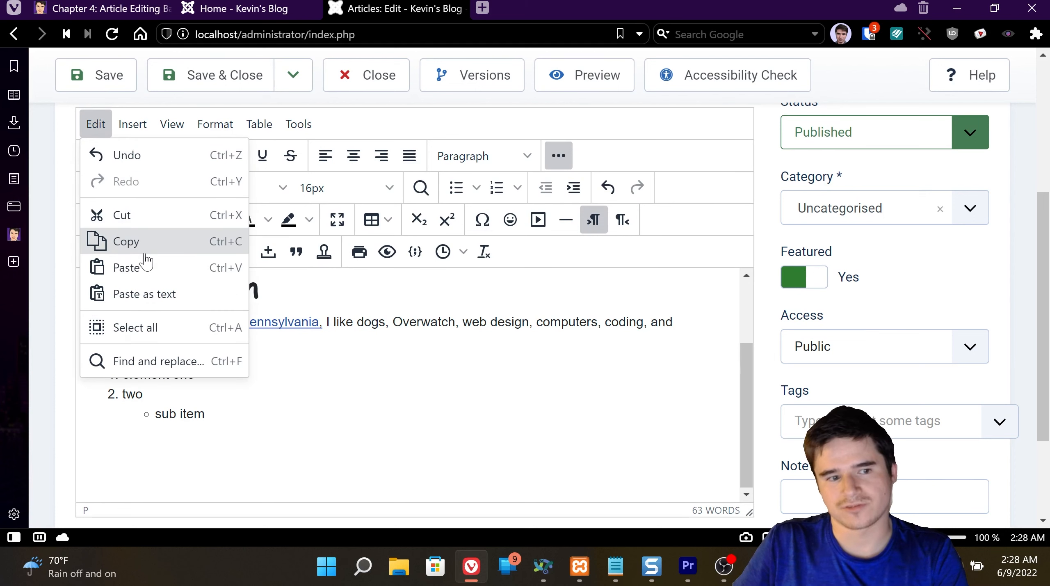
{"action": "mouse_move", "coordinate": [212, 132]}
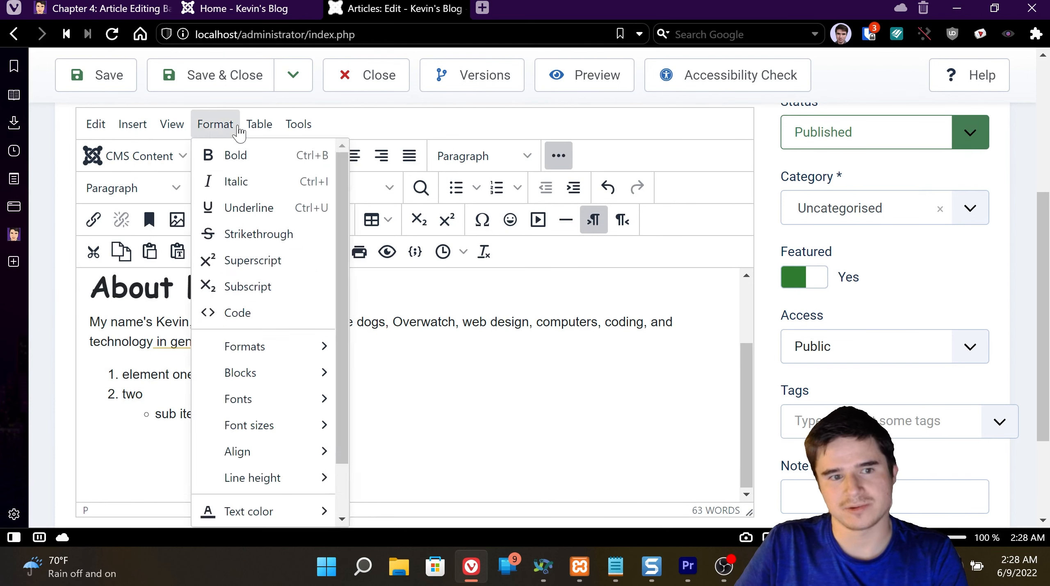
{"action": "mouse_move", "coordinate": [298, 124]}
{"action": "left_click", "coordinate": [404, 331]}
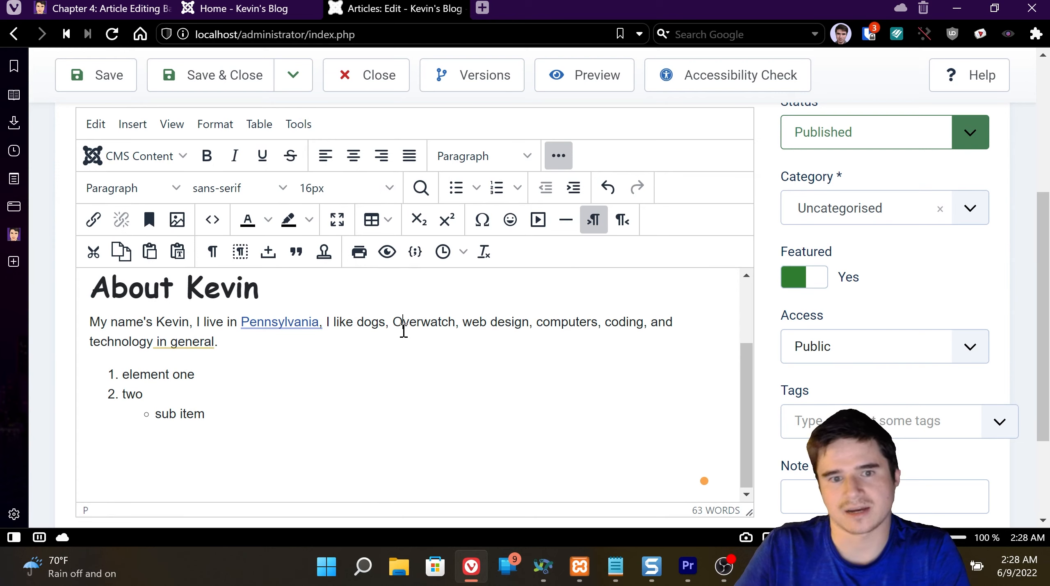
- Review the article's content page and examine its Images and Links settings, including Intro Image, Link A and Link B
{"action": "scroll", "coordinate": [403, 330], "scroll_direction": "up", "scroll_amount": 3}
{"action": "scroll", "coordinate": [726, 370], "scroll_direction": "up", "scroll_amount": 5}
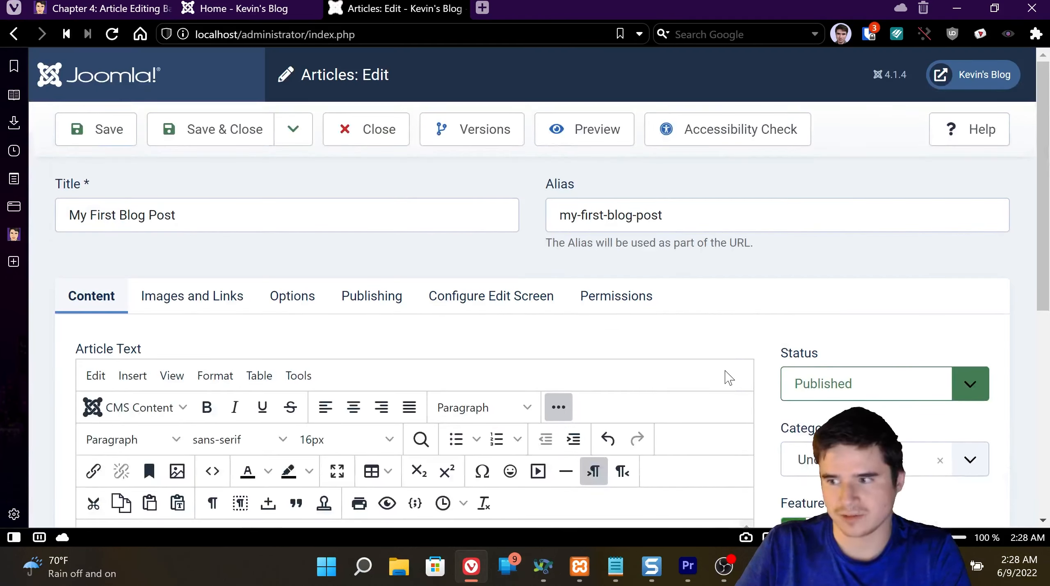
{"action": "scroll", "coordinate": [769, 371], "scroll_direction": "down", "scroll_amount": 4}
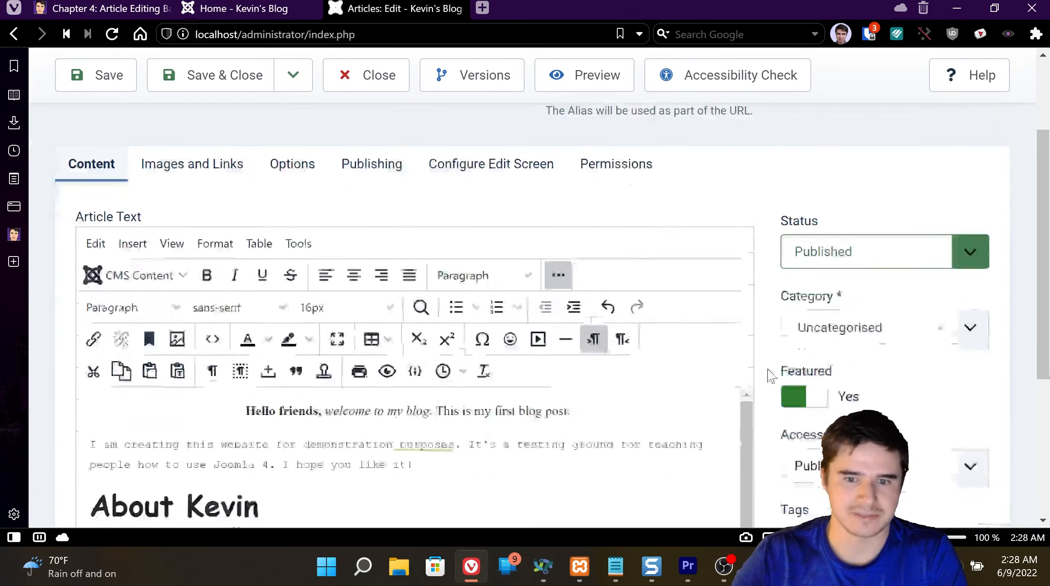
{"action": "scroll", "coordinate": [778, 384], "scroll_direction": "up", "scroll_amount": 4}
{"action": "scroll", "coordinate": [382, 351], "scroll_direction": "down", "scroll_amount": 5}
{"action": "scroll", "coordinate": [763, 327], "scroll_direction": "up", "scroll_amount": 7}
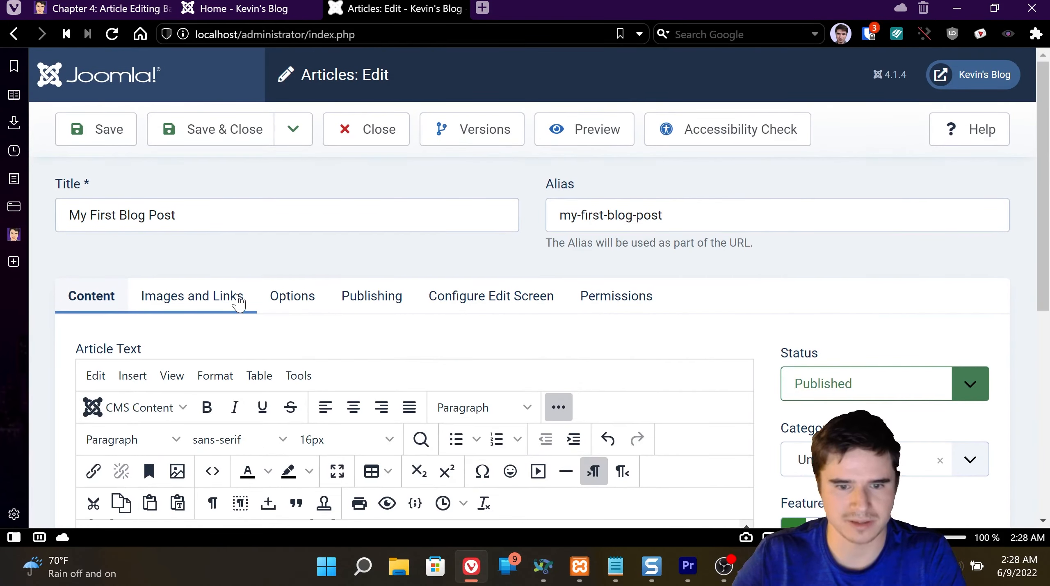
{"action": "left_click", "coordinate": [222, 301]}
{"action": "scroll", "coordinate": [221, 300], "scroll_direction": "down", "scroll_amount": 2}
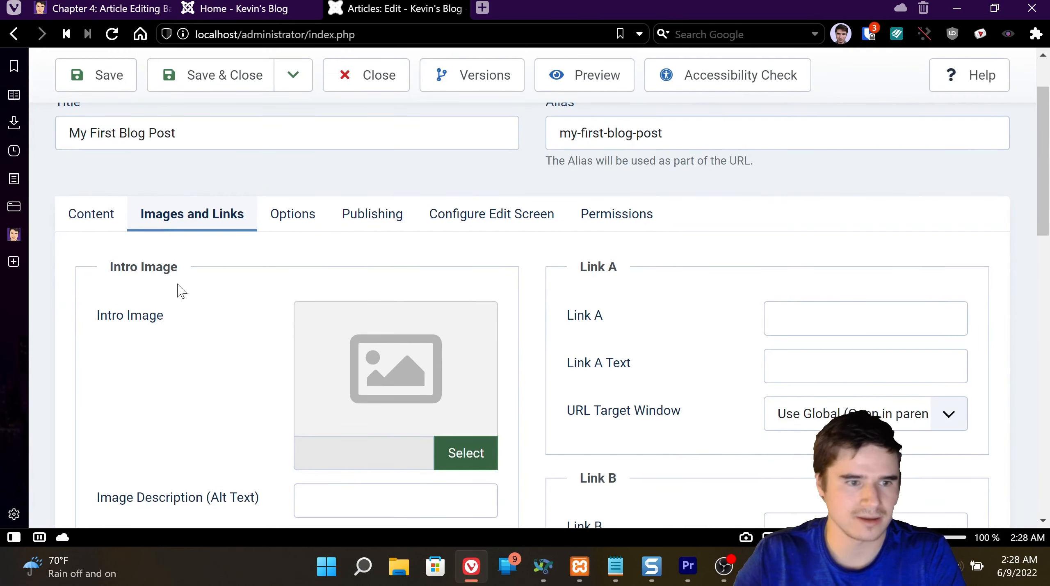
{"action": "scroll", "coordinate": [180, 290], "scroll_direction": "down", "scroll_amount": 2}
{"action": "scroll", "coordinate": [175, 232], "scroll_direction": "up", "scroll_amount": 2}
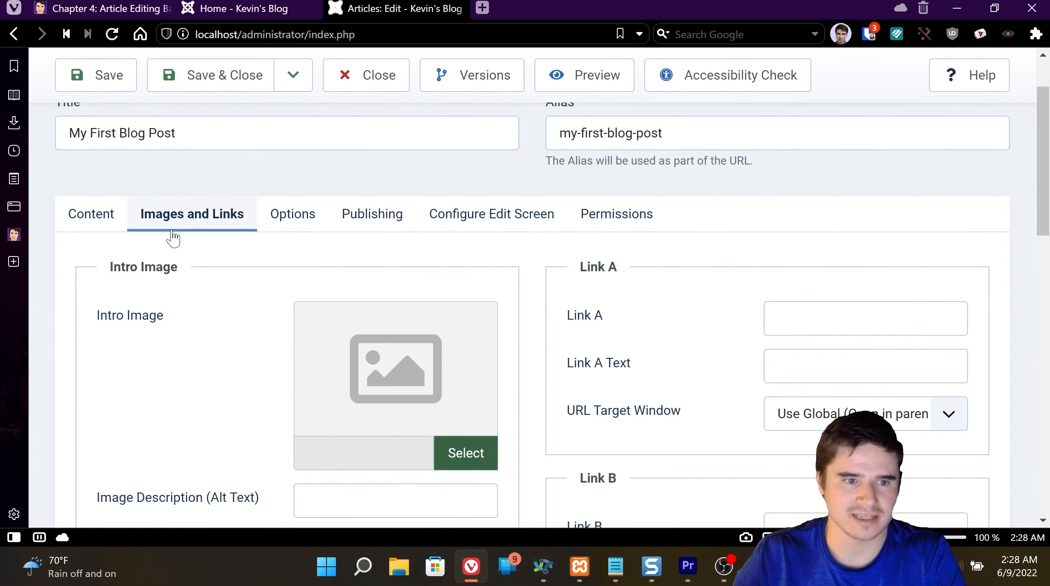
- Save the My First Blog Post article and dismiss the confirmation message
{"action": "left_click", "coordinate": [106, 74]}
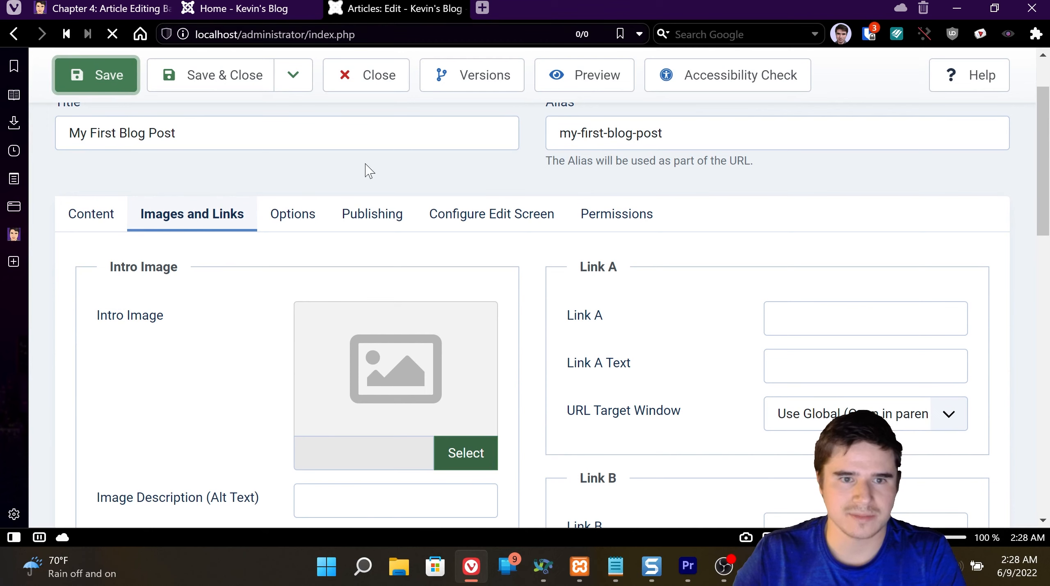
{"action": "scroll", "coordinate": [347, 404], "scroll_direction": "down", "scroll_amount": 4}
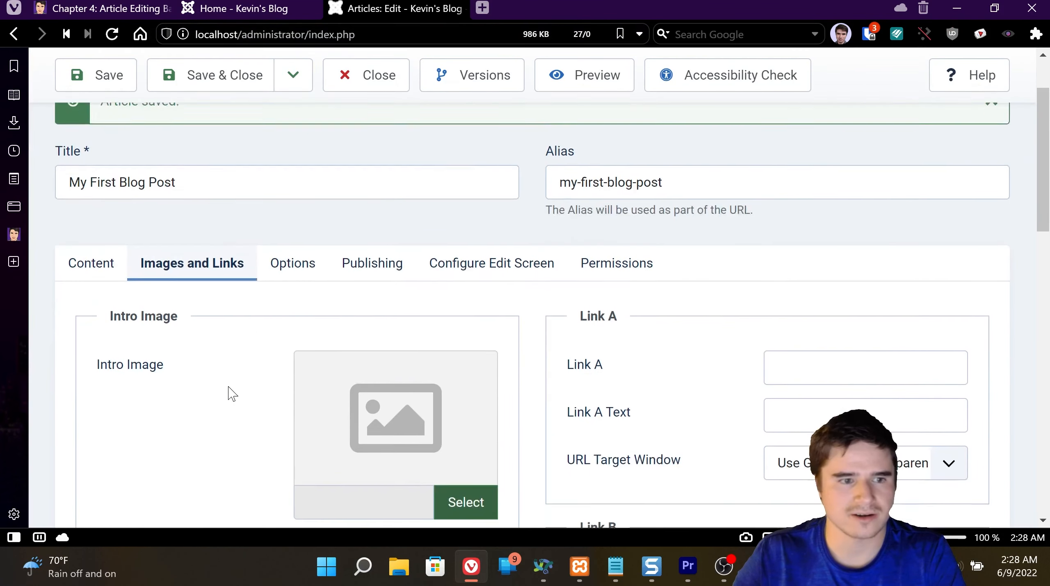
{"action": "scroll", "coordinate": [243, 386], "scroll_direction": "down", "scroll_amount": 1}
{"action": "scroll", "coordinate": [335, 269], "scroll_direction": "up", "scroll_amount": 5}
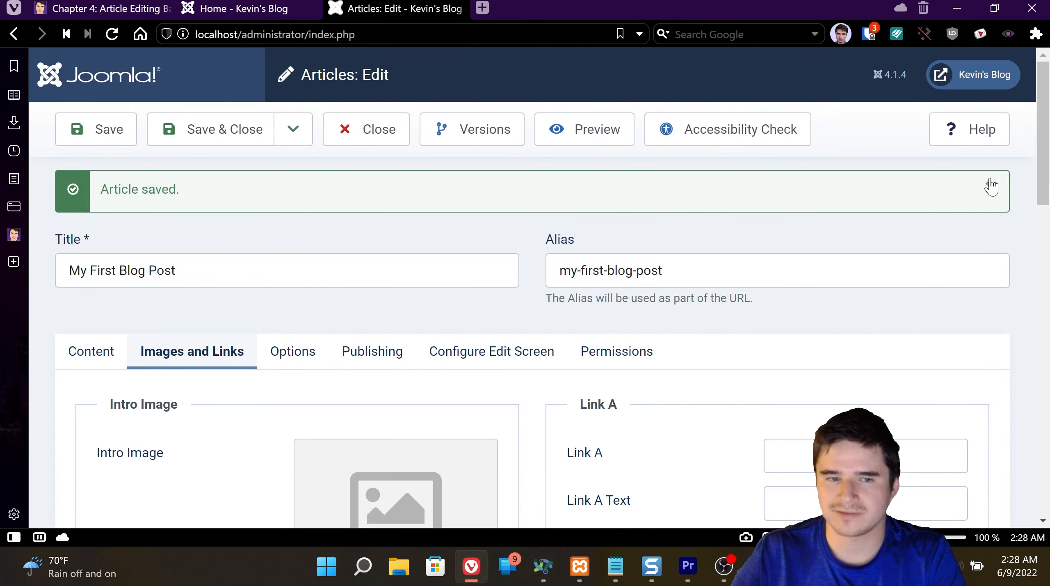
{"action": "left_click", "coordinate": [990, 183]}
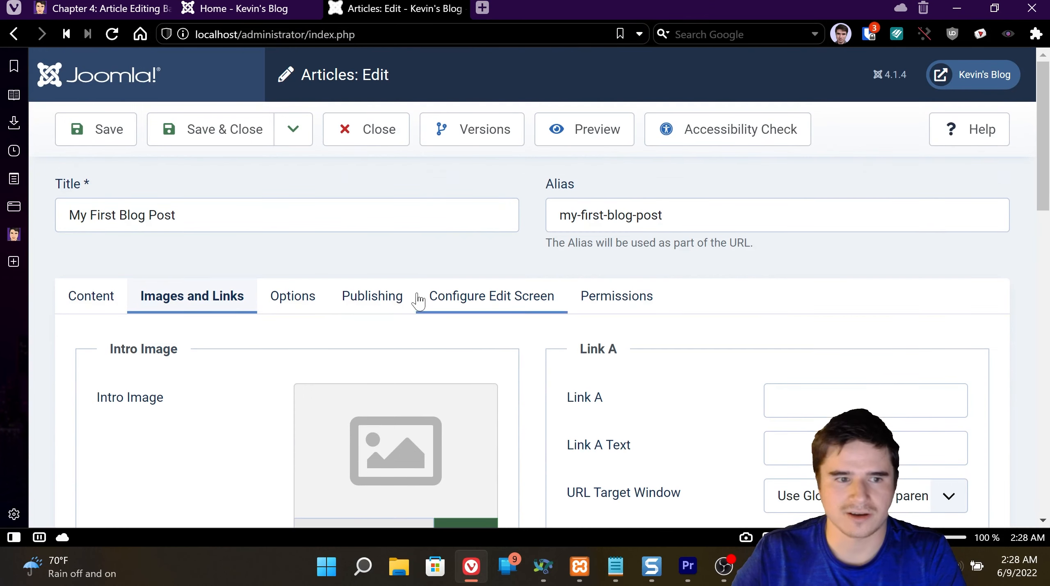
- Examine the article's Intro Image and Full Article Image settings, including alt text, image class and caption
{"action": "scroll", "coordinate": [407, 324], "scroll_direction": "down", "scroll_amount": 4}
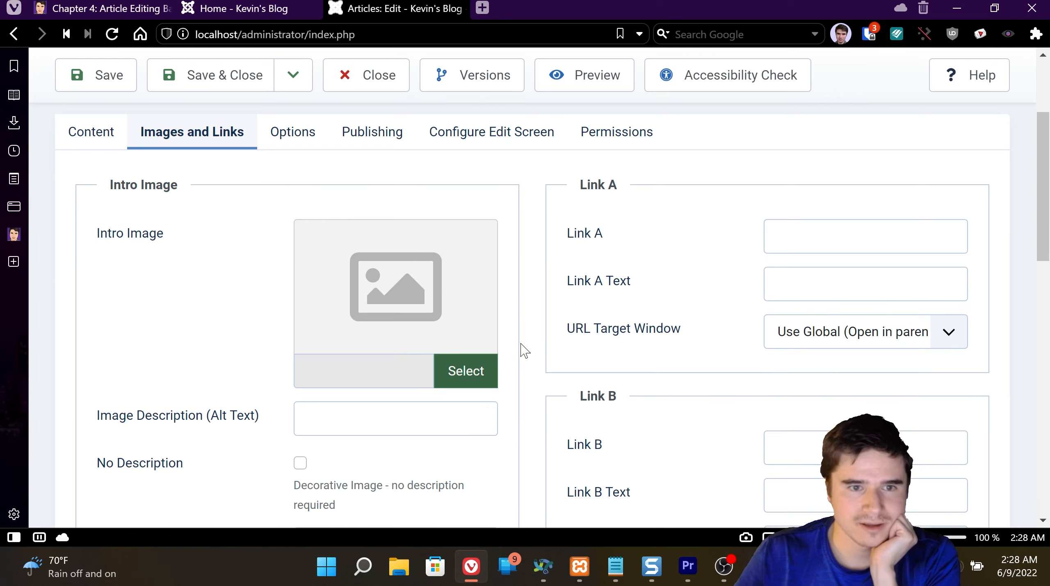
{"action": "scroll", "coordinate": [525, 351], "scroll_direction": "down", "scroll_amount": 2}
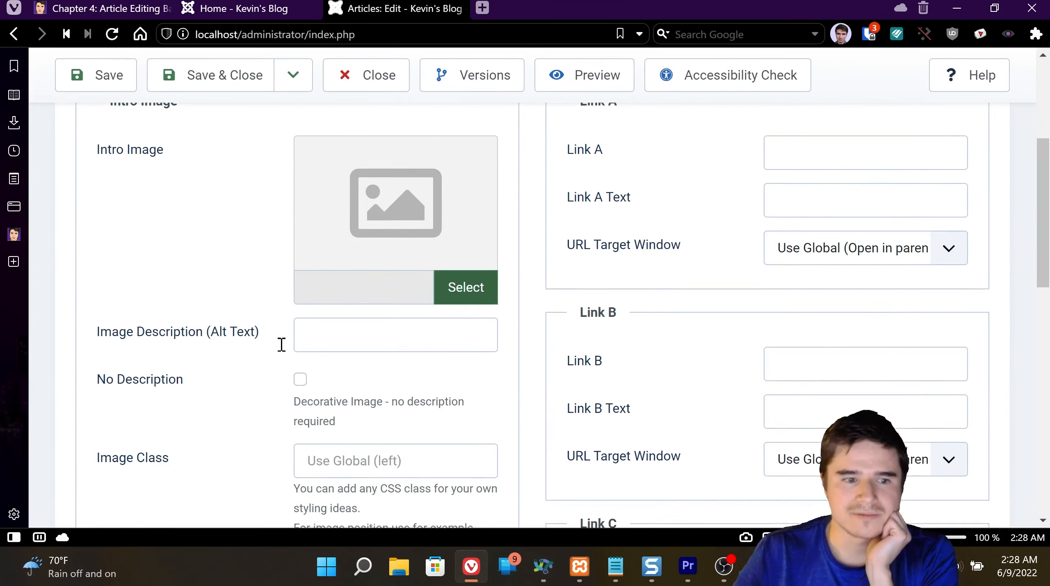
{"action": "scroll", "coordinate": [282, 343], "scroll_direction": "down", "scroll_amount": 12}
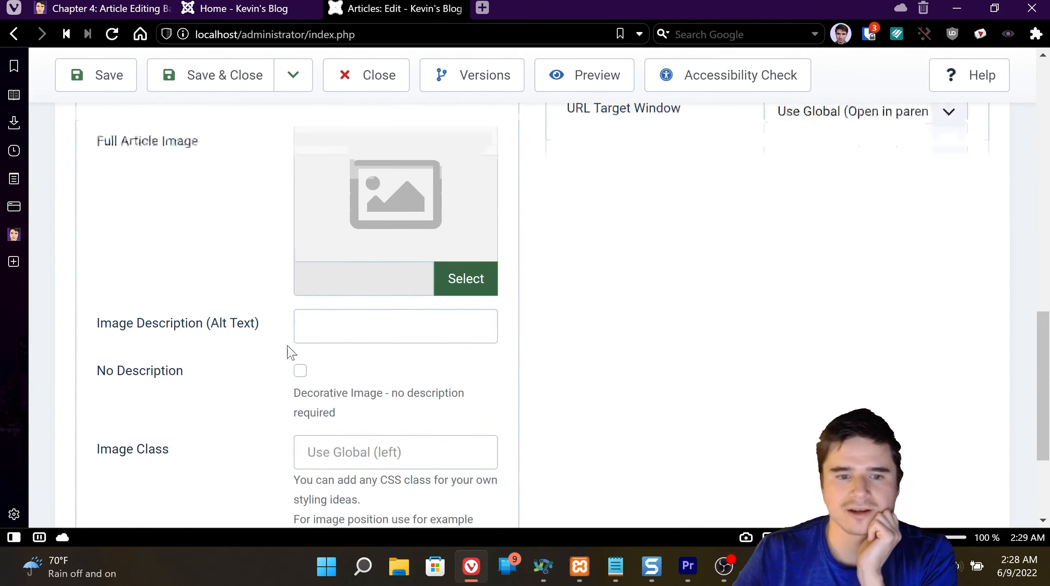
{"action": "scroll", "coordinate": [287, 352], "scroll_direction": "up", "scroll_amount": 13}
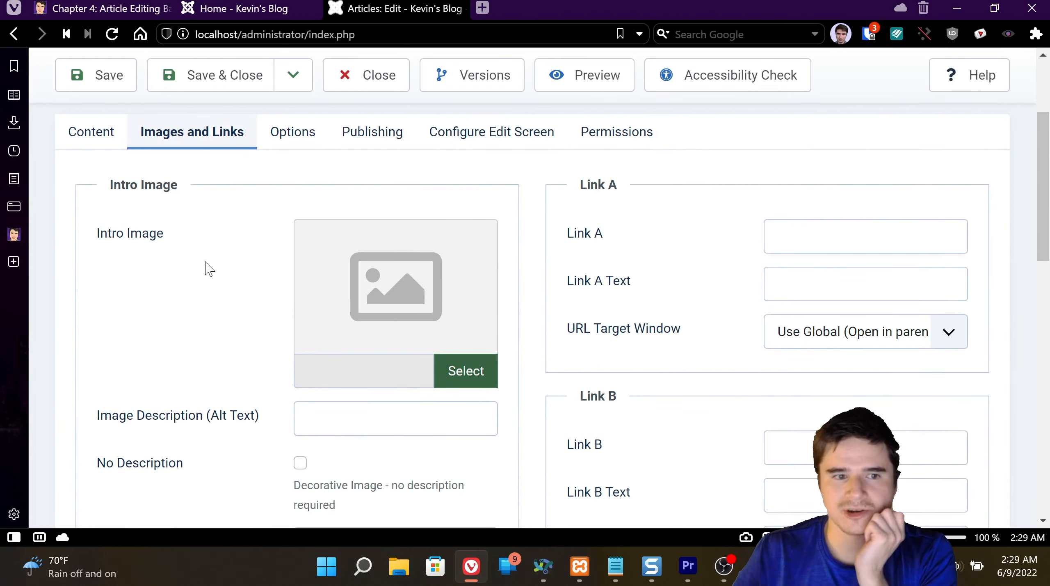
{"action": "scroll", "coordinate": [207, 271], "scroll_direction": "down", "scroll_amount": 13}
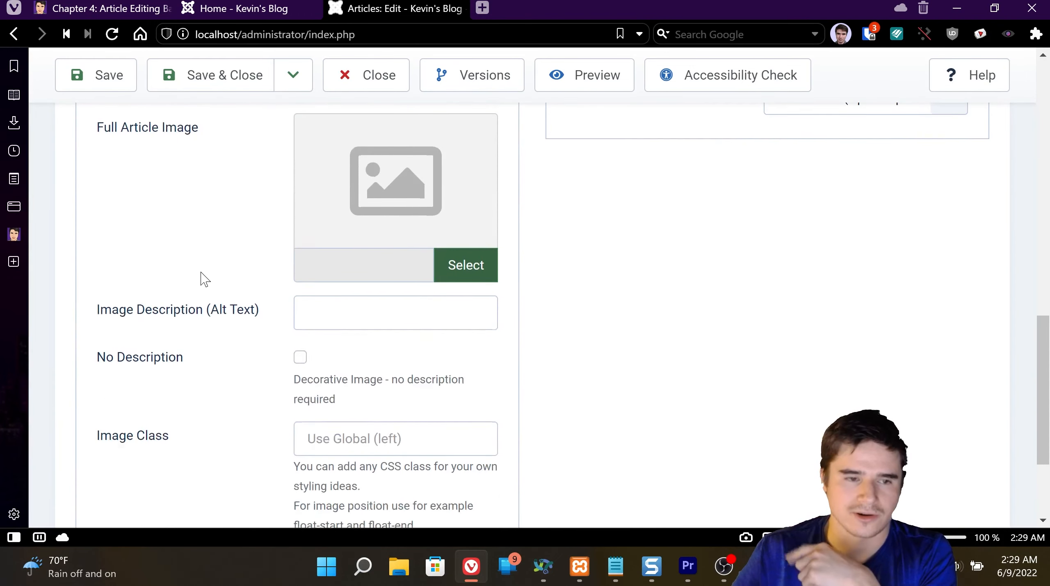
{"action": "scroll", "coordinate": [205, 279], "scroll_direction": "up", "scroll_amount": 13}
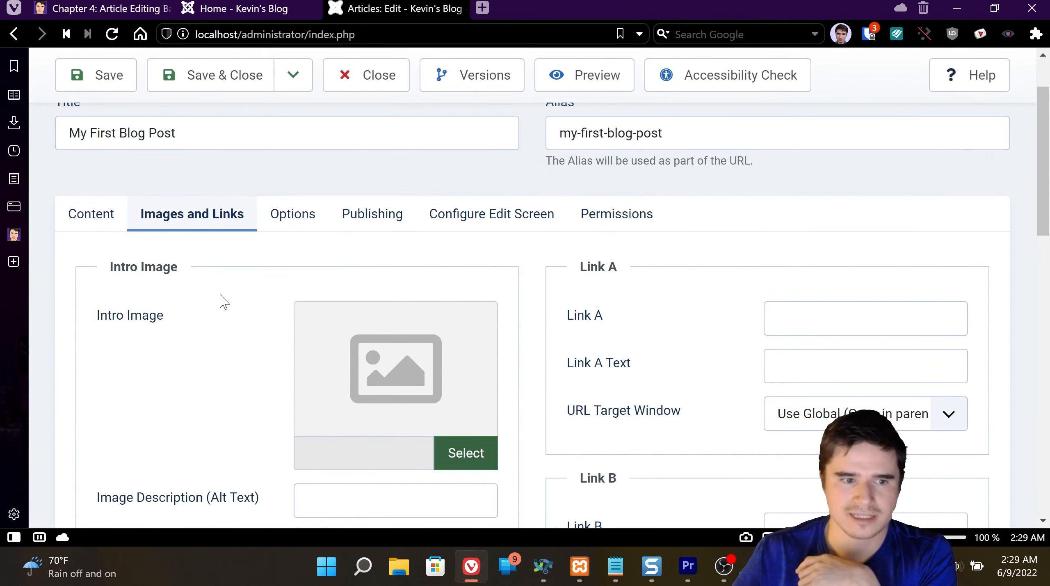
- Upload landscape.jpg from the Desktop to the images folder and set it as the article's Intro Image
{"action": "scroll", "coordinate": [399, 328], "scroll_direction": "down", "scroll_amount": 2}
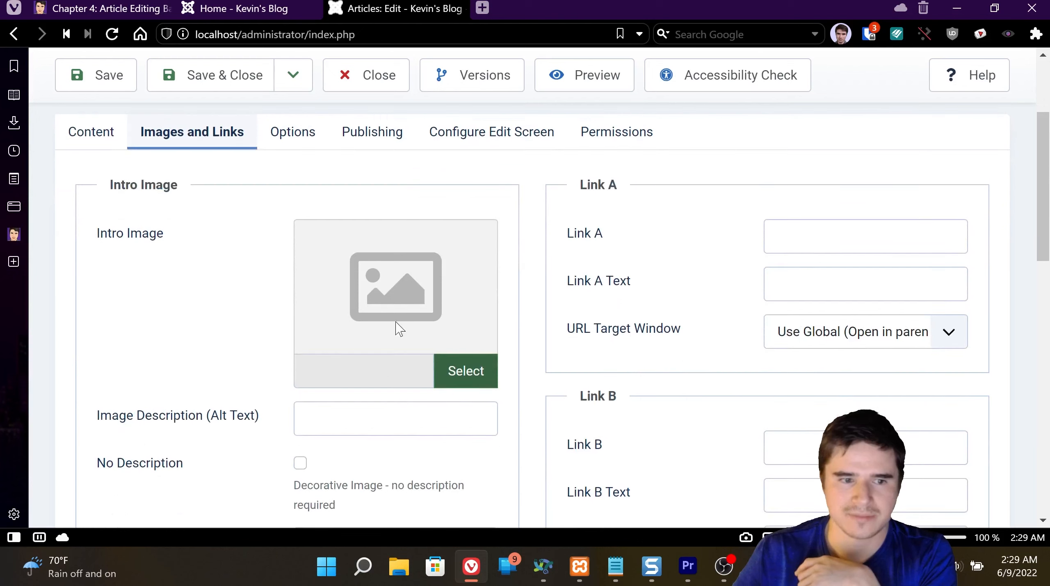
{"action": "left_click", "coordinate": [462, 371]}
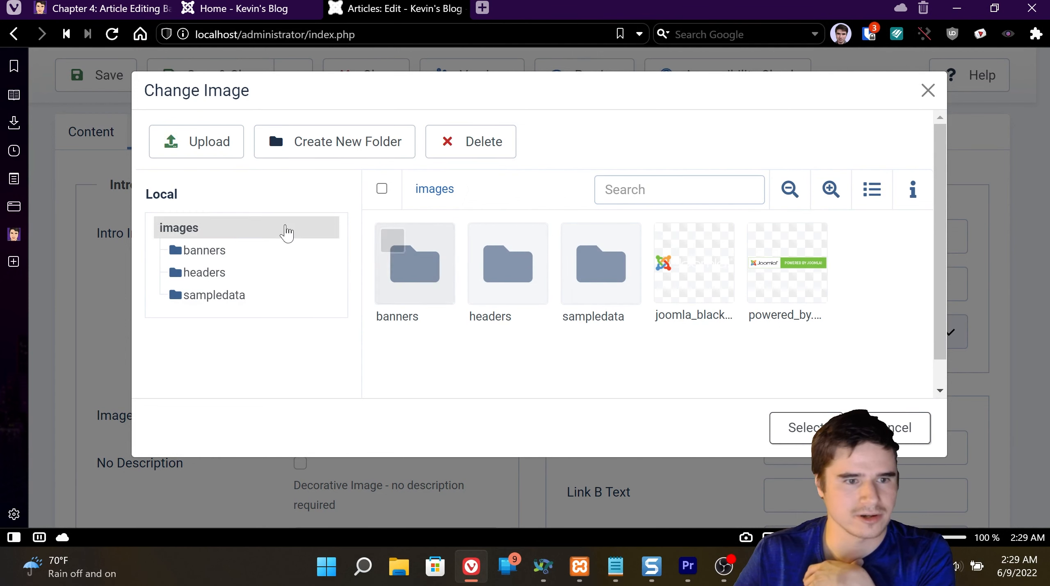
{"action": "left_click", "coordinate": [212, 153]}
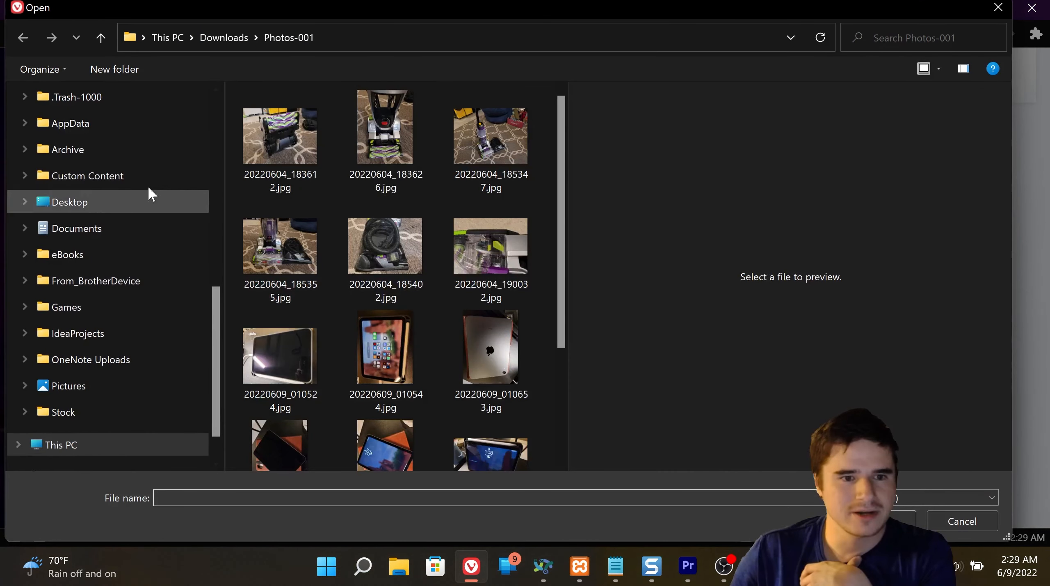
{"action": "left_click", "coordinate": [71, 202]}
{"action": "scroll", "coordinate": [407, 414], "scroll_direction": "down", "scroll_amount": 4}
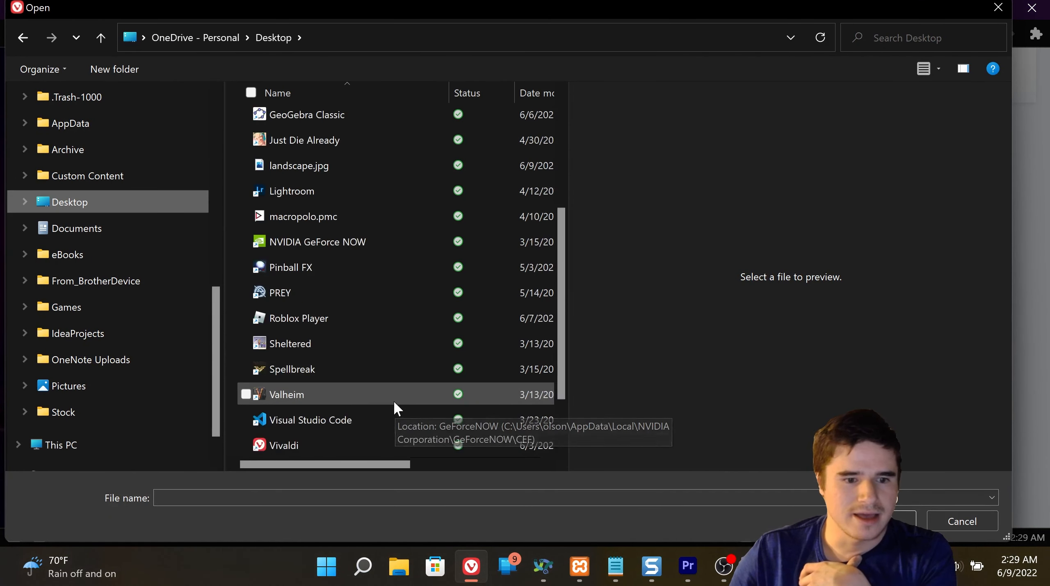
{"action": "scroll", "coordinate": [358, 410], "scroll_direction": "up", "scroll_amount": 2}
{"action": "scroll", "coordinate": [359, 410], "scroll_direction": "up", "scroll_amount": 1}
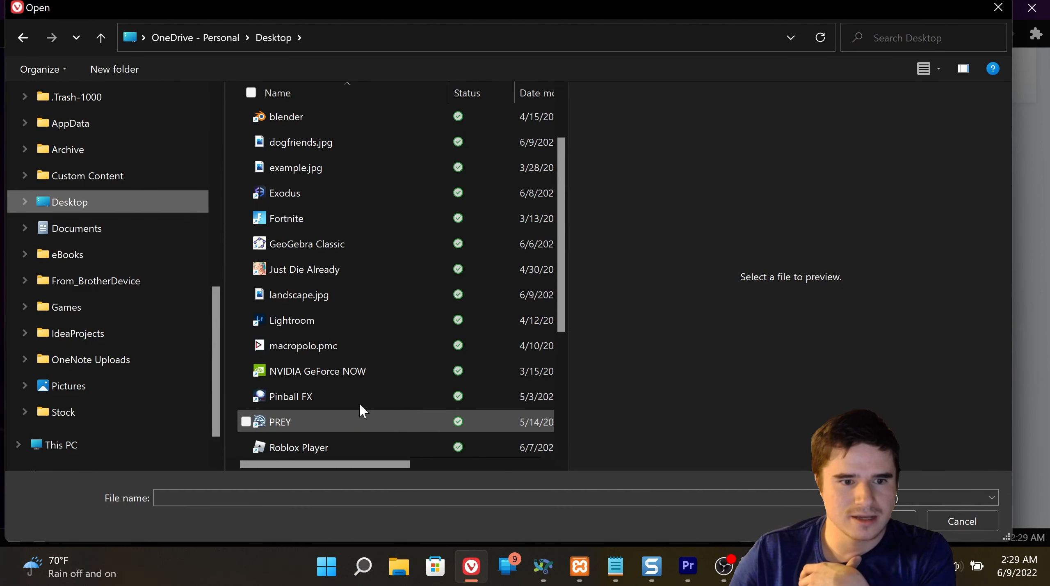
{"action": "double_click", "coordinate": [364, 299]}
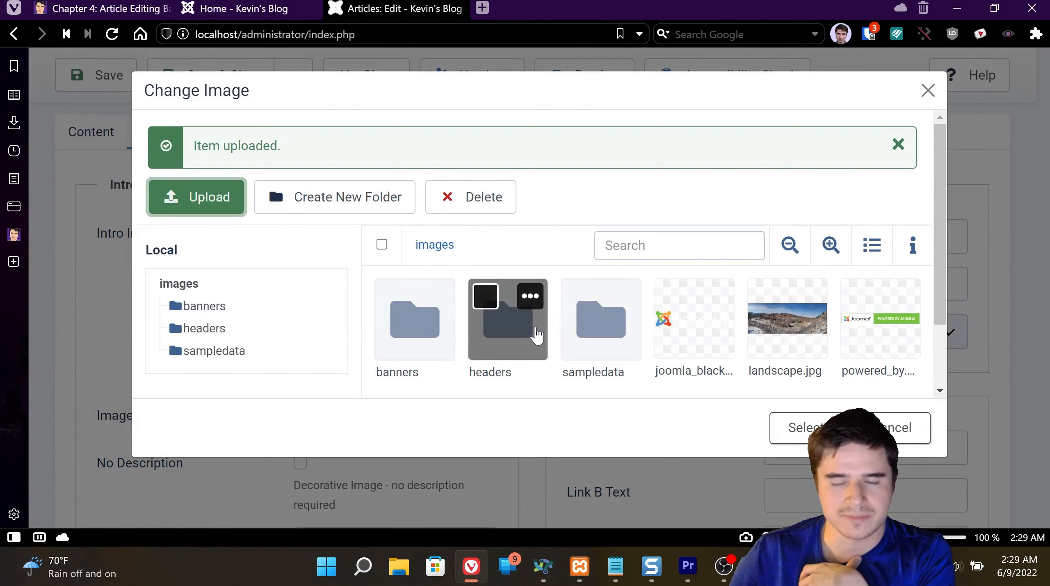
{"action": "left_click", "coordinate": [781, 339]}
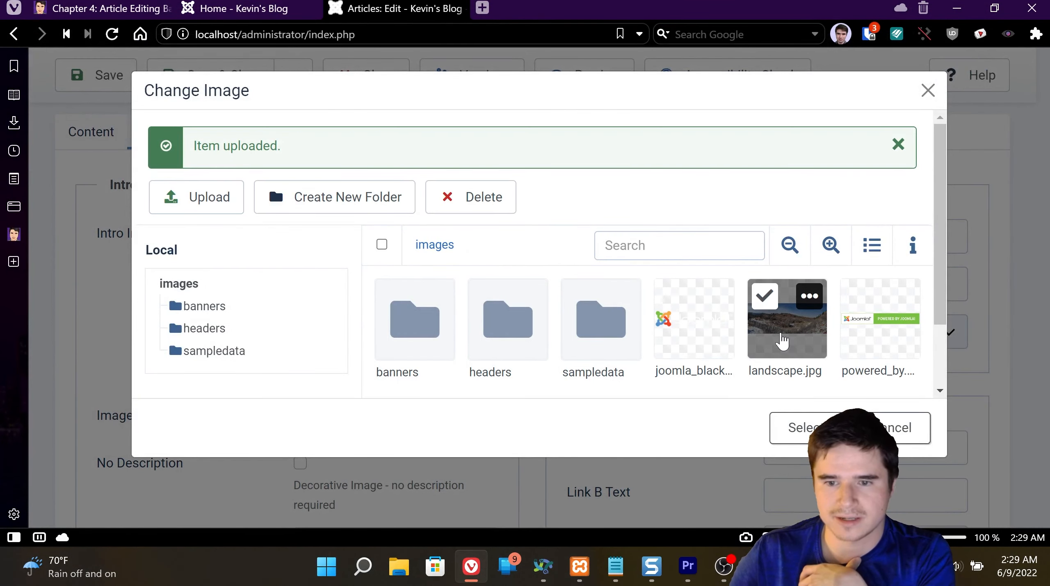
{"action": "left_click", "coordinate": [802, 441]}
- Upload dogfriends.jpg from the Desktop to the images folder while choosing the Full Article Image
{"action": "scroll", "coordinate": [410, 390], "scroll_direction": "down", "scroll_amount": 2}
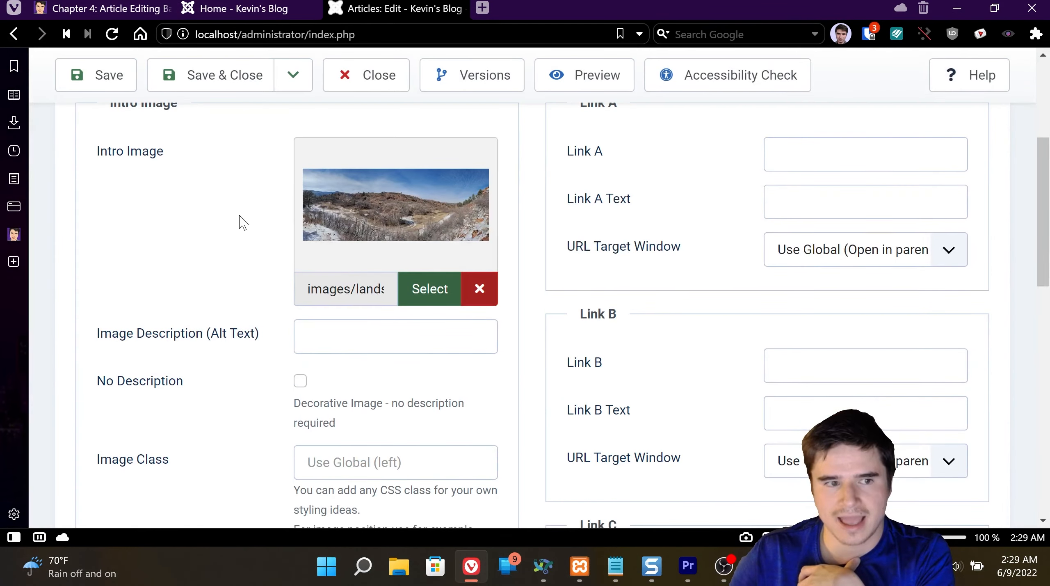
{"action": "scroll", "coordinate": [363, 225], "scroll_direction": "down", "scroll_amount": 10}
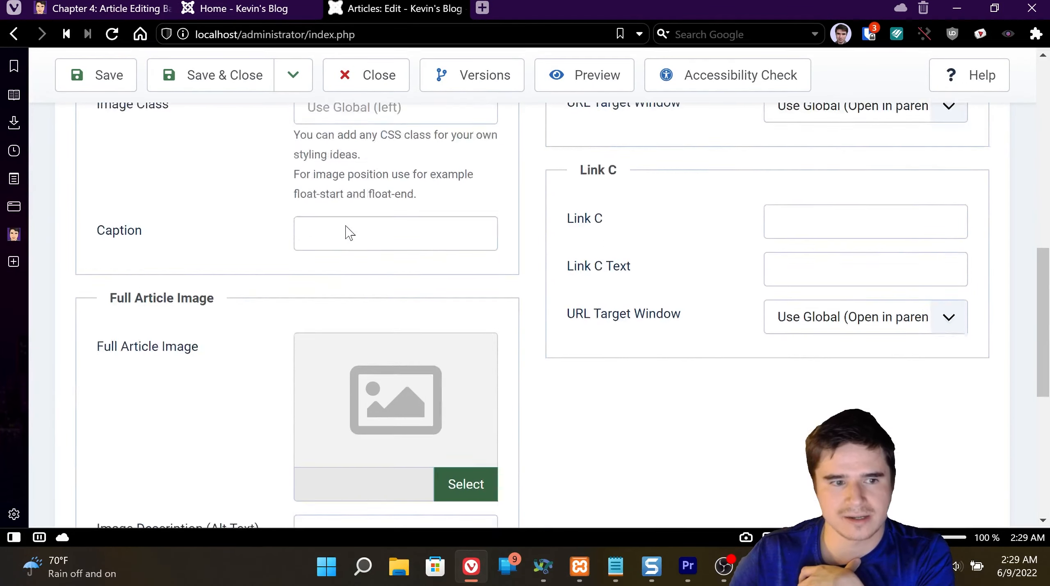
{"action": "left_click", "coordinate": [474, 363]}
{"action": "left_click", "coordinate": [212, 151]}
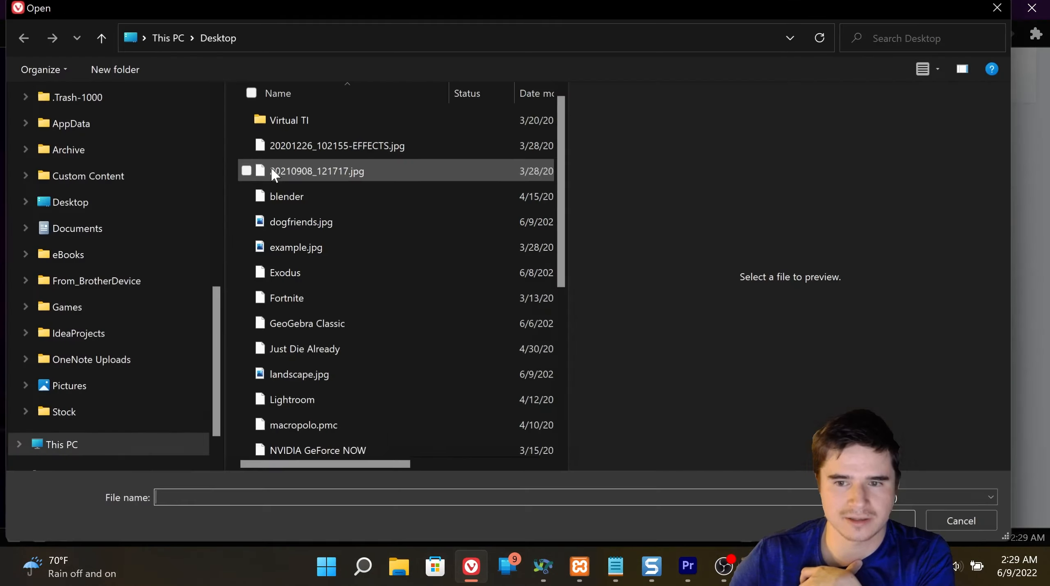
{"action": "scroll", "coordinate": [330, 267], "scroll_direction": "down", "scroll_amount": 2}
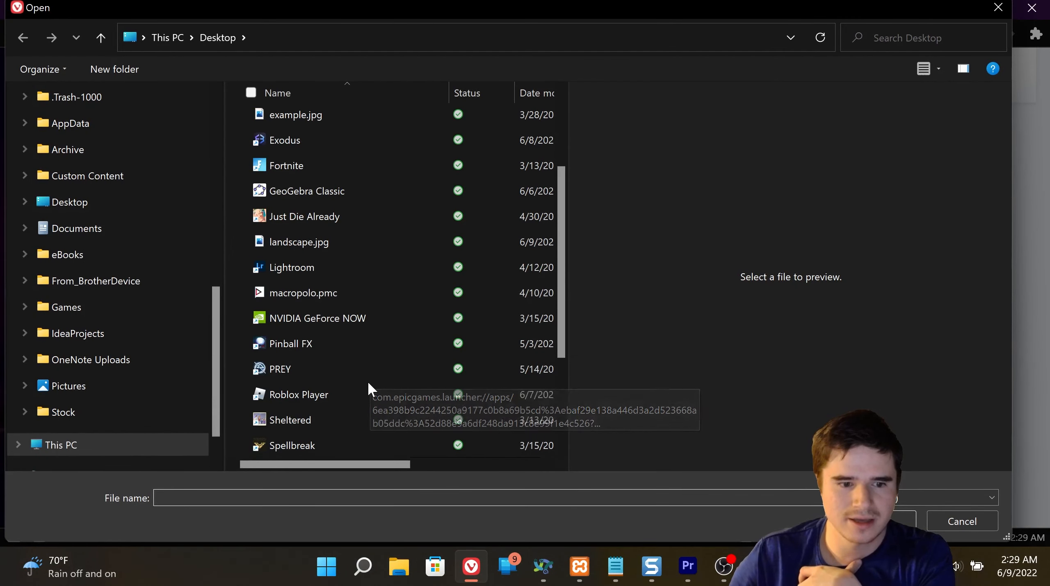
{"action": "scroll", "coordinate": [367, 381], "scroll_direction": "down", "scroll_amount": 1}
{"action": "scroll", "coordinate": [367, 379], "scroll_direction": "up", "scroll_amount": 1}
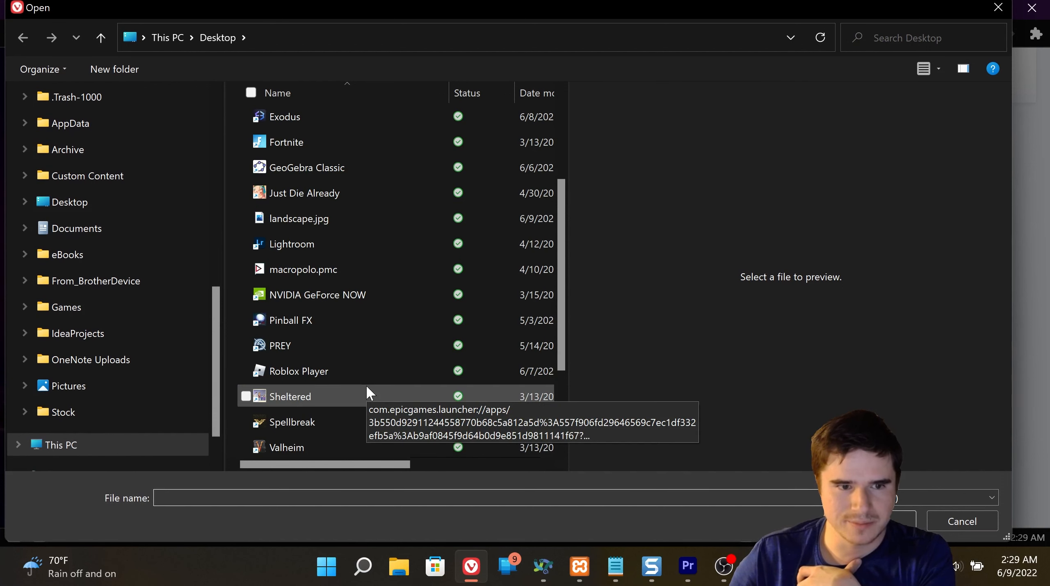
{"action": "scroll", "coordinate": [366, 387], "scroll_direction": "up", "scroll_amount": 1}
{"action": "scroll", "coordinate": [367, 387], "scroll_direction": "down", "scroll_amount": 3}
{"action": "scroll", "coordinate": [367, 387], "scroll_direction": "up", "scroll_amount": 4}
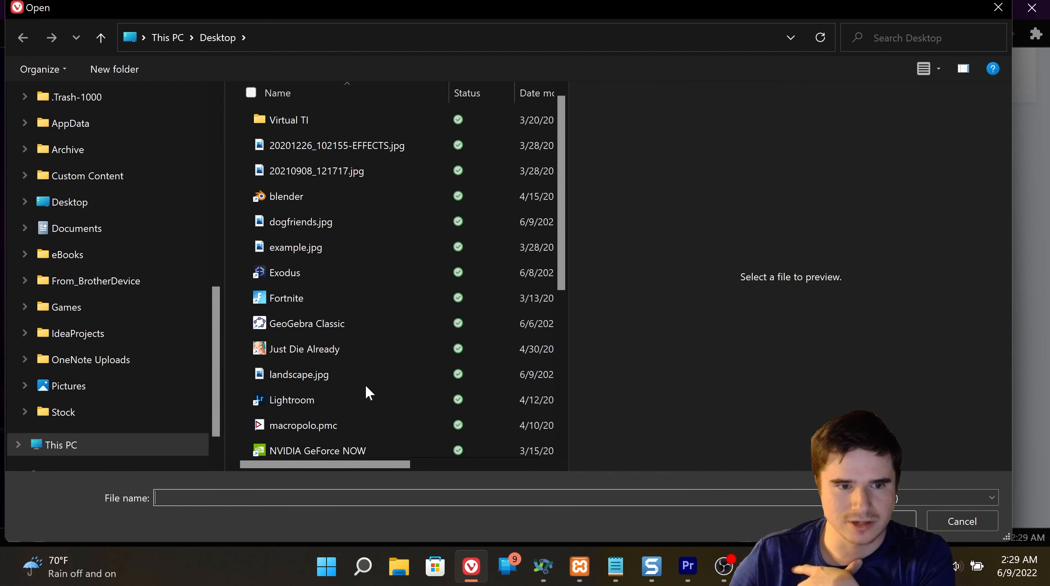
{"action": "double_click", "coordinate": [355, 223]}
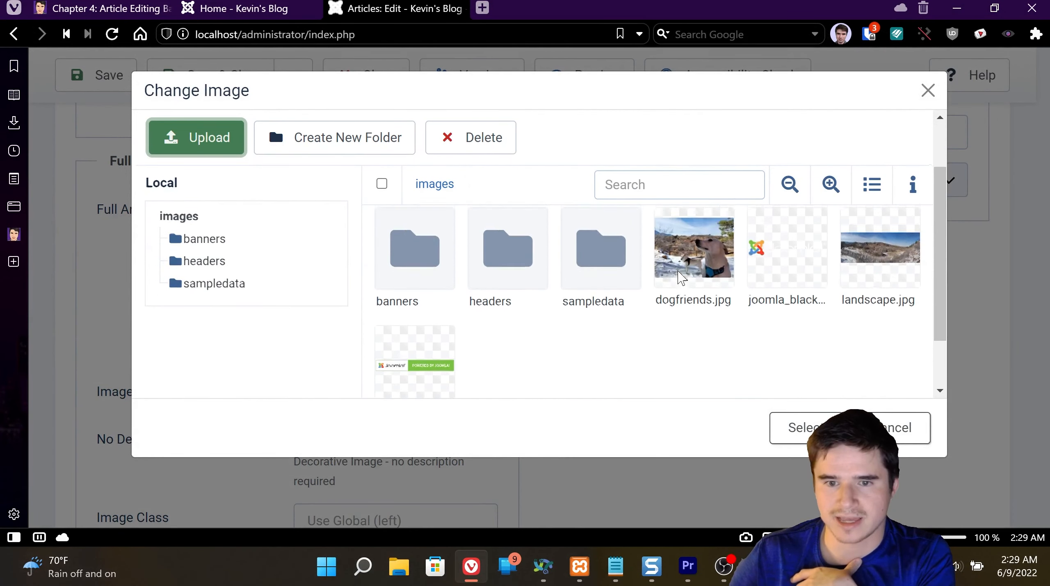
- Set dogfriends.jpg as the Full Article Image and save the article
{"action": "left_click", "coordinate": [712, 268]}
{"action": "scroll", "coordinate": [738, 348], "scroll_direction": "down", "scroll_amount": 1}
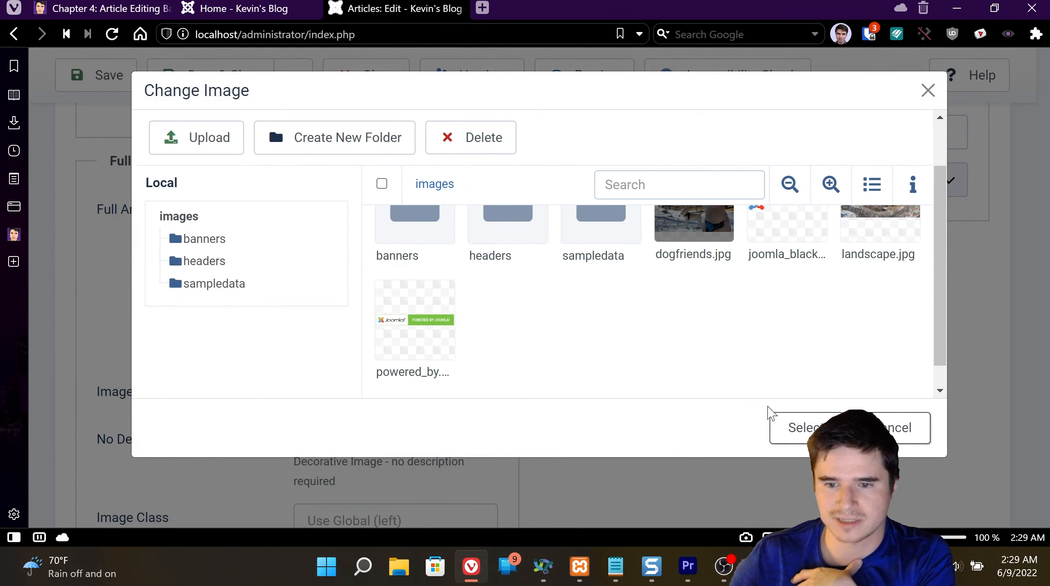
{"action": "left_click", "coordinate": [793, 430]}
{"action": "scroll", "coordinate": [452, 361], "scroll_direction": "down", "scroll_amount": 3}
{"action": "scroll", "coordinate": [246, 246], "scroll_direction": "up", "scroll_amount": 2}
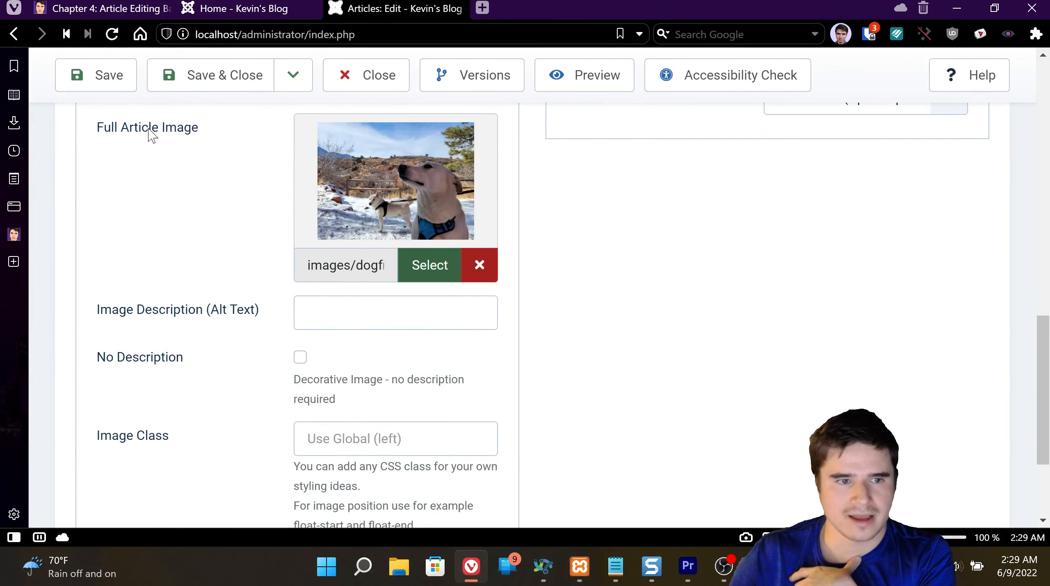
{"action": "left_click", "coordinate": [111, 89]}
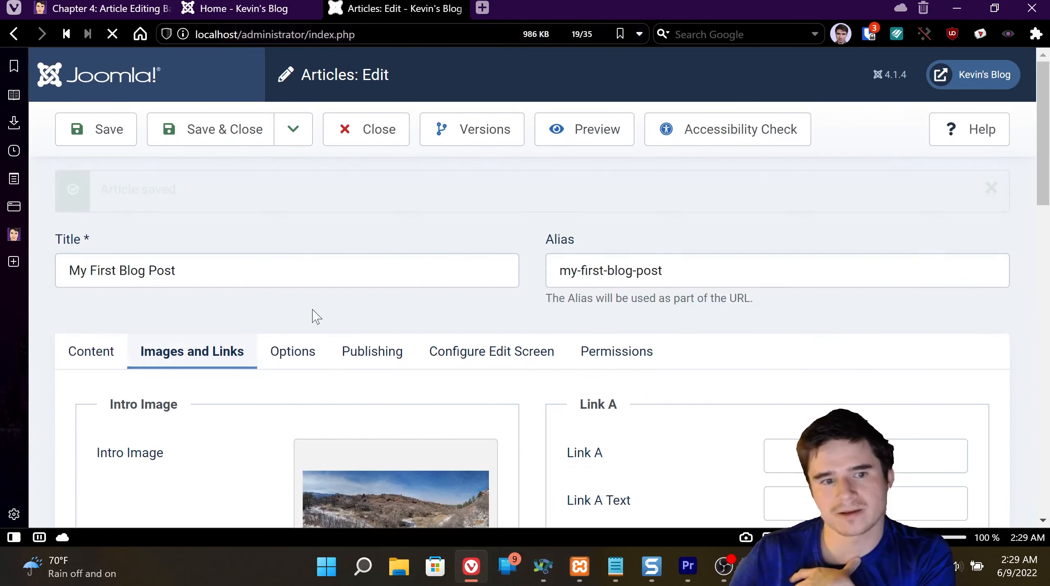
- Switch to the blog's public site, reload its Home page, and review the post's intro image and formatted text
{"action": "left_click", "coordinate": [243, 8]}
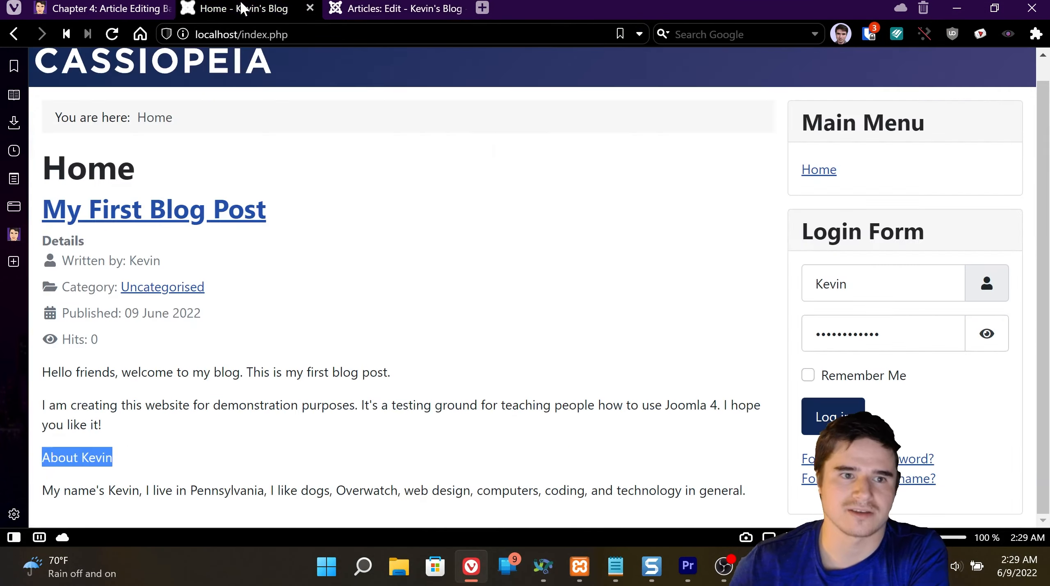
{"action": "scroll", "coordinate": [287, 164], "scroll_direction": "up", "scroll_amount": 1}
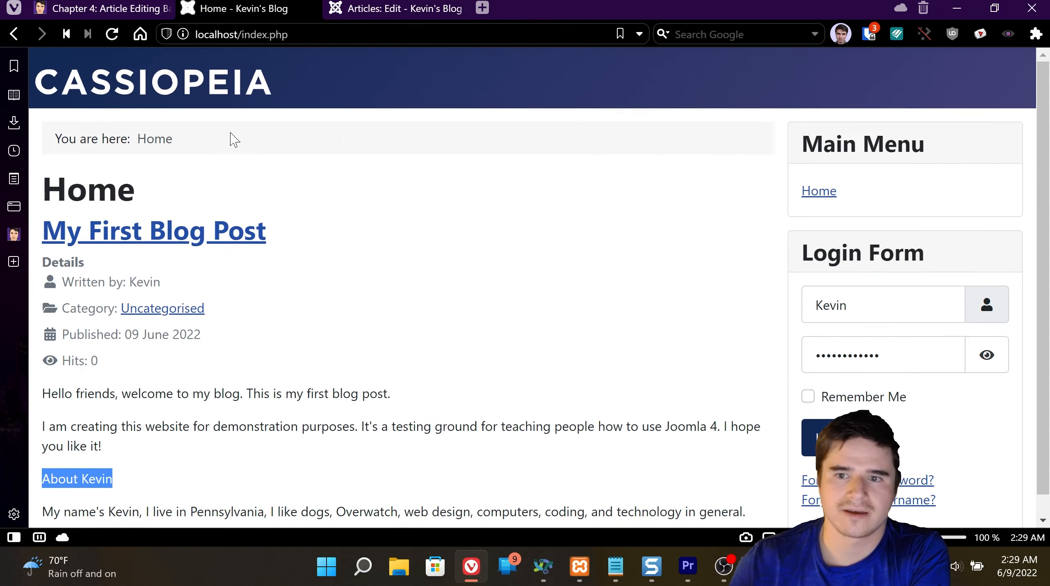
{"action": "left_click", "coordinate": [835, 192]}
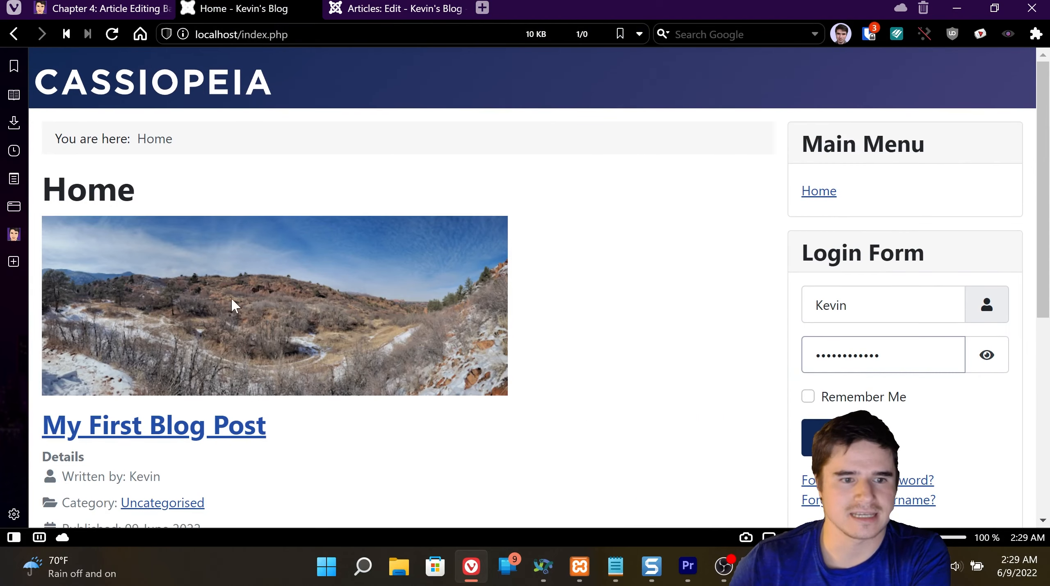
{"action": "scroll", "coordinate": [231, 299], "scroll_direction": "down", "scroll_amount": 4}
{"action": "scroll", "coordinate": [205, 288], "scroll_direction": "up", "scroll_amount": 2}
{"action": "scroll", "coordinate": [205, 279], "scroll_direction": "down", "scroll_amount": 7}
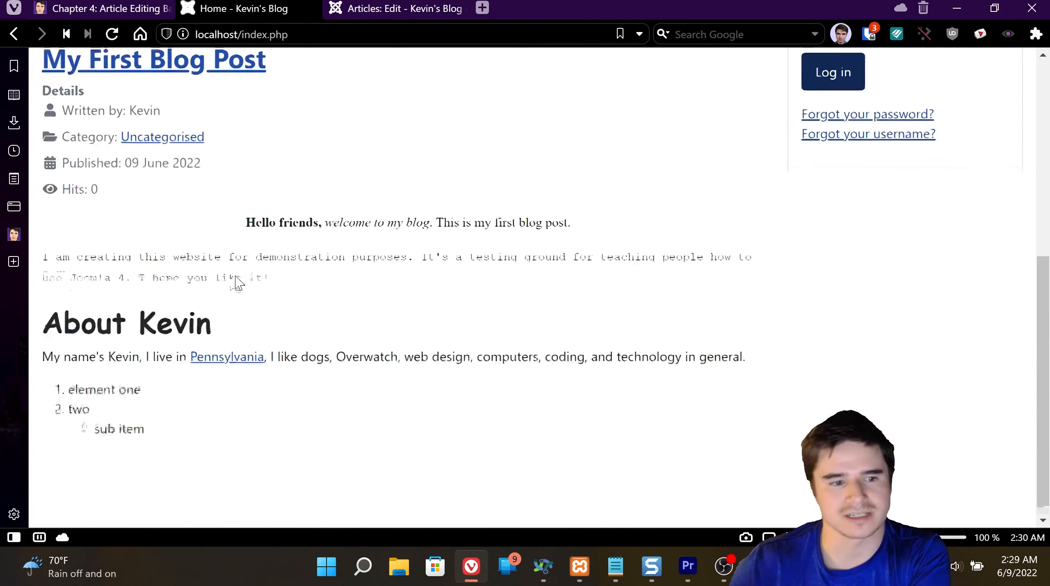
{"action": "scroll", "coordinate": [335, 272], "scroll_direction": "up", "scroll_amount": 5}
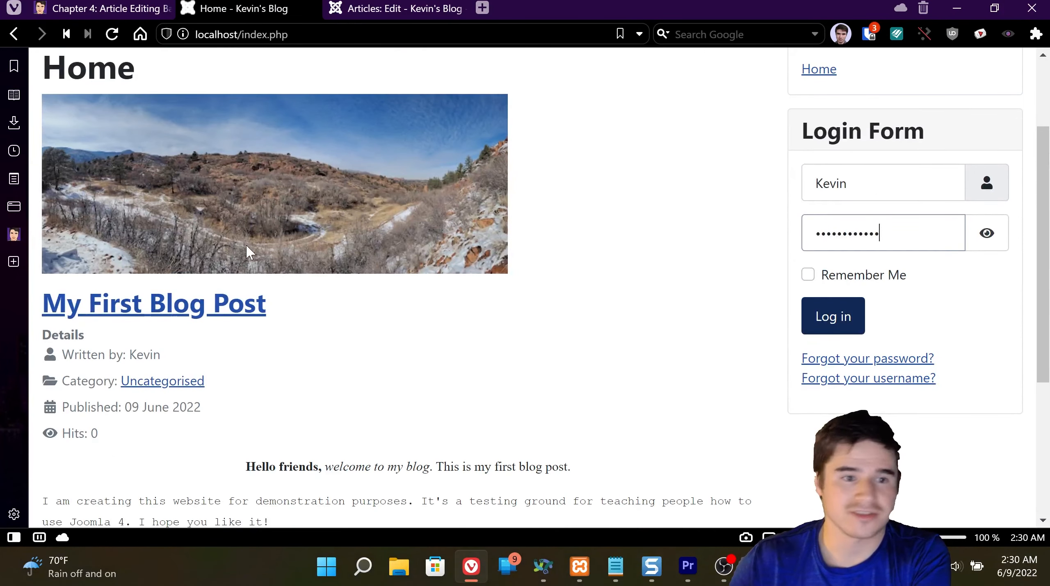
{"action": "scroll", "coordinate": [249, 246], "scroll_direction": "up", "scroll_amount": 2}
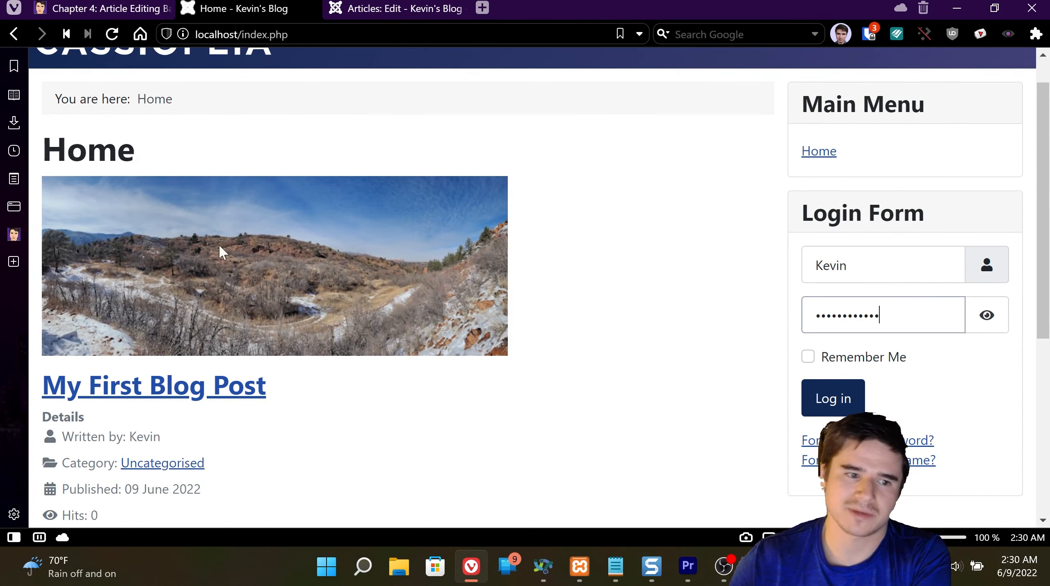
- Open the full My First Blog Post article from the Home page and view its full article image
{"action": "scroll", "coordinate": [211, 250], "scroll_direction": "down", "scroll_amount": 2}
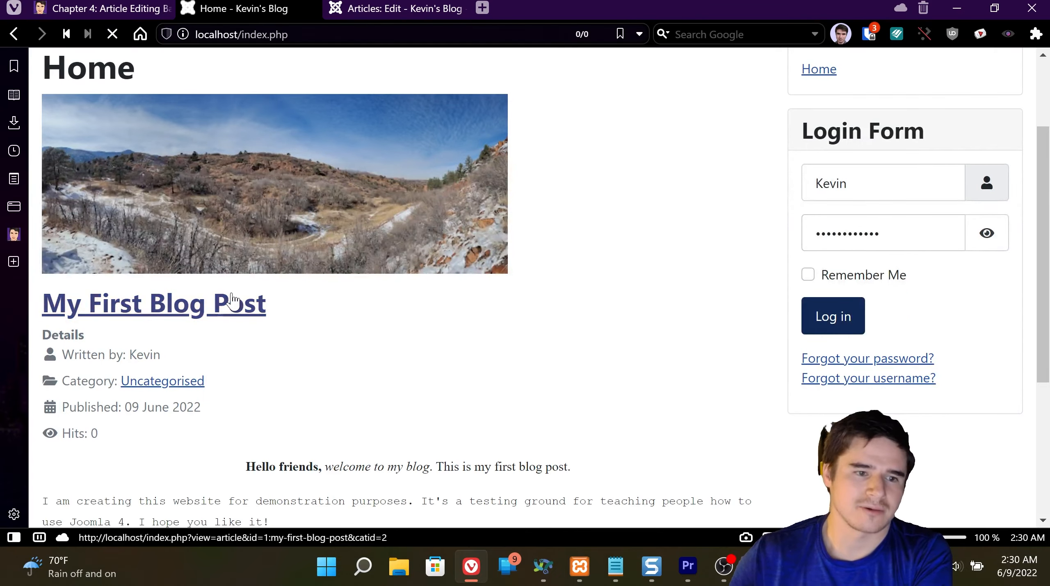
{"action": "left_click", "coordinate": [225, 300]}
{"action": "scroll", "coordinate": [484, 307], "scroll_direction": "down", "scroll_amount": 7}
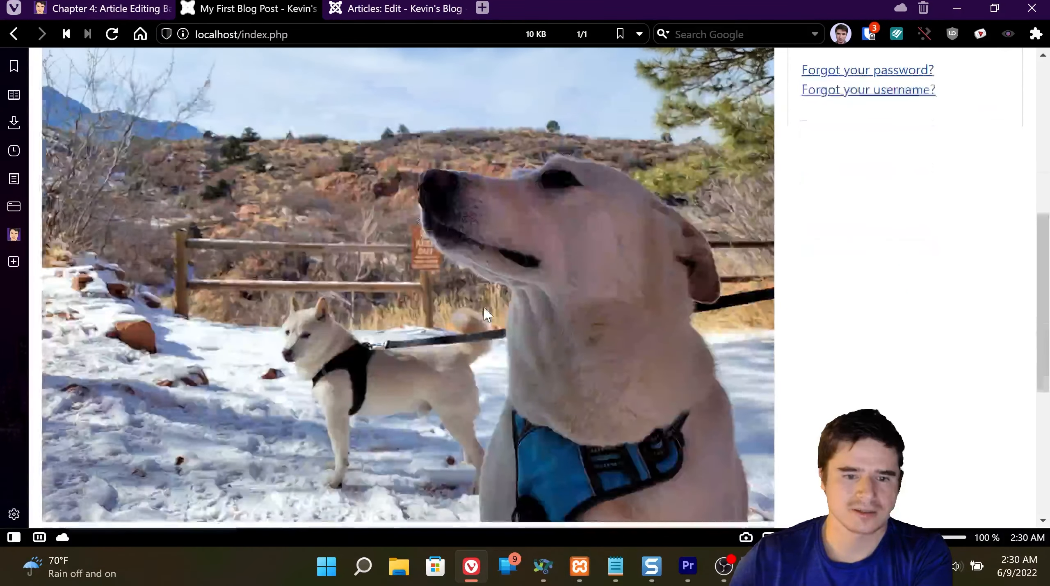
- Examine the full article image and the formatted text below it on the My First Blog Post page
{"action": "scroll", "coordinate": [483, 308], "scroll_direction": "up", "scroll_amount": 4}
{"action": "scroll", "coordinate": [483, 307], "scroll_direction": "down", "scroll_amount": 9}
{"action": "scroll", "coordinate": [434, 350], "scroll_direction": "up", "scroll_amount": 4}
{"action": "scroll", "coordinate": [435, 355], "scroll_direction": "up", "scroll_amount": 4}
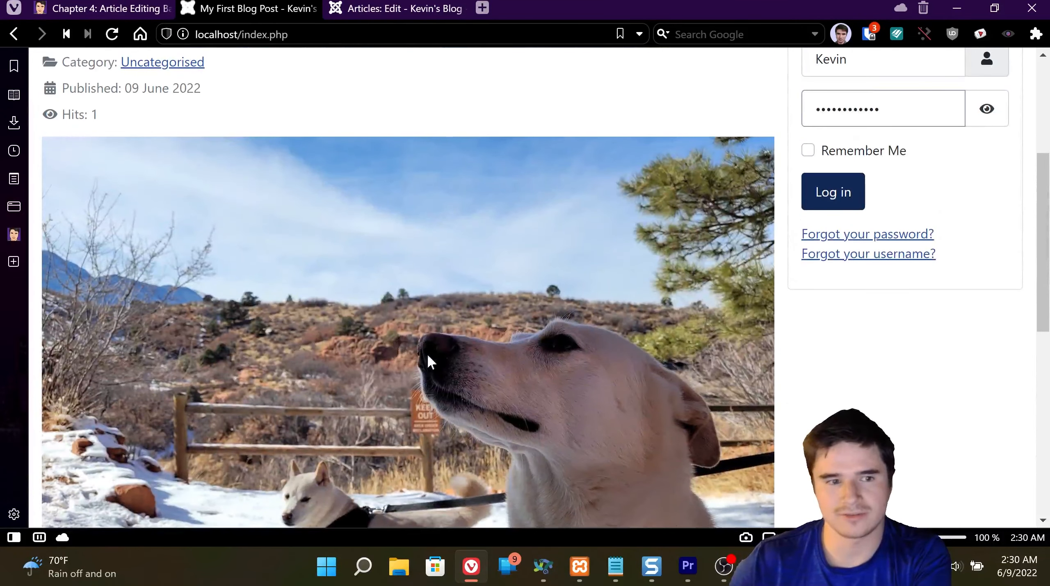
{"action": "scroll", "coordinate": [528, 309], "scroll_direction": "down", "scroll_amount": 8}
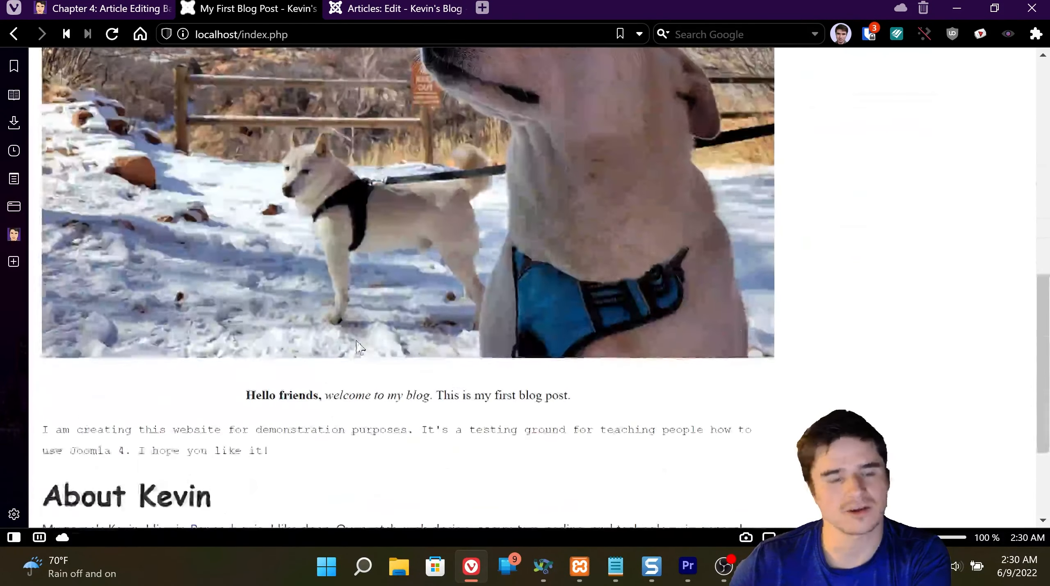
{"action": "scroll", "coordinate": [337, 350], "scroll_direction": "up", "scroll_amount": 12}
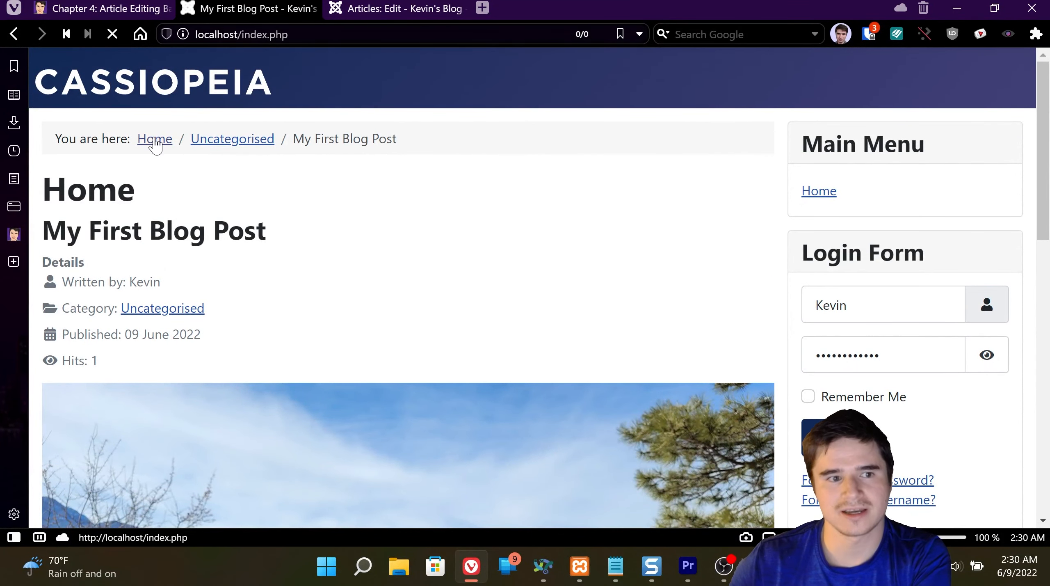
- Return to the site's Home page and review the post's intro image, details and text
{"action": "scroll", "coordinate": [570, 255], "scroll_direction": "down", "scroll_amount": 2}
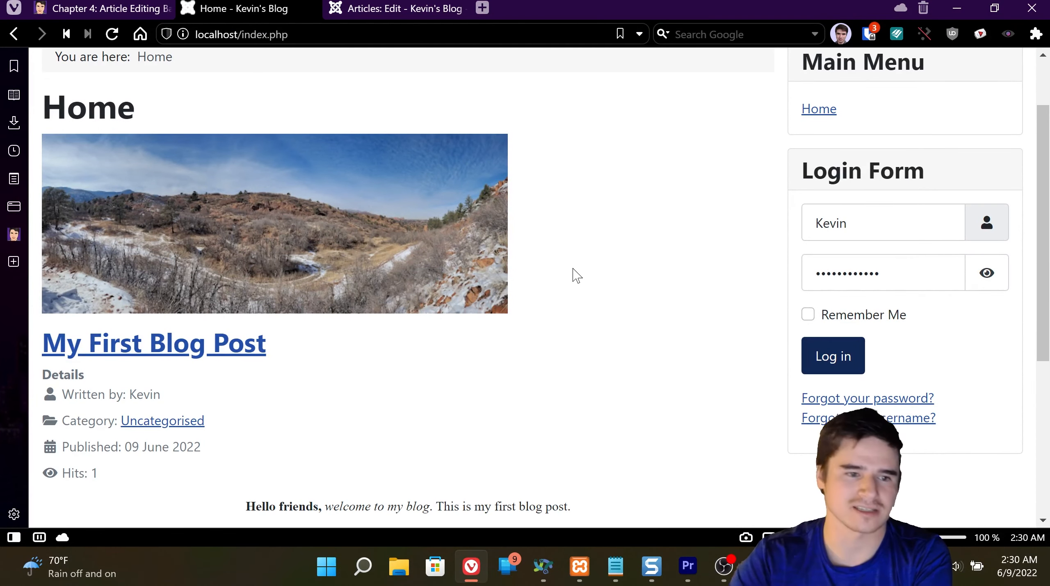
{"action": "scroll", "coordinate": [580, 275], "scroll_direction": "down", "scroll_amount": 4}
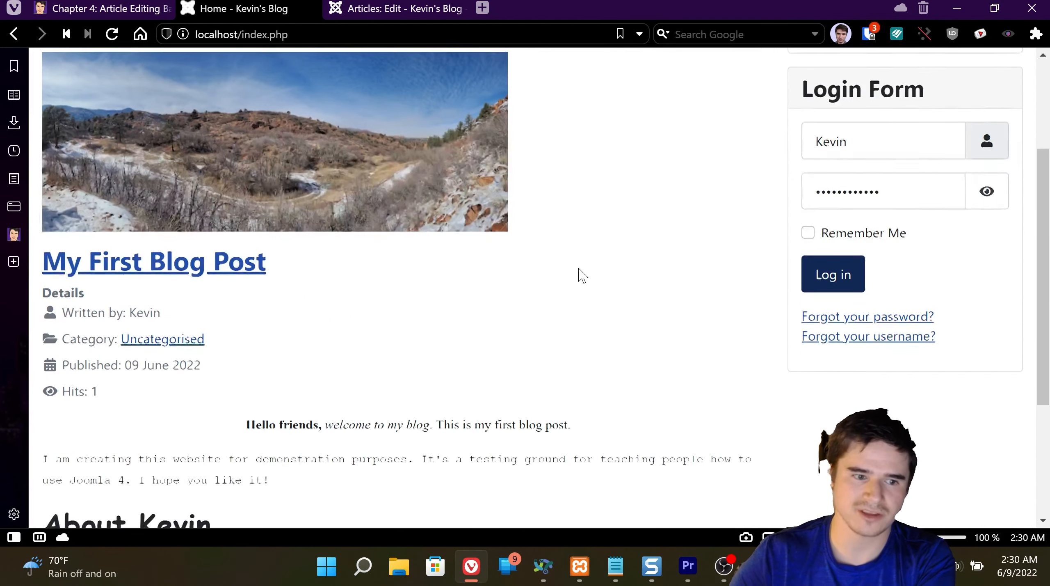
{"action": "scroll", "coordinate": [587, 337], "scroll_direction": "up", "scroll_amount": 2}
{"action": "scroll", "coordinate": [483, 292], "scroll_direction": "down", "scroll_amount": 4}
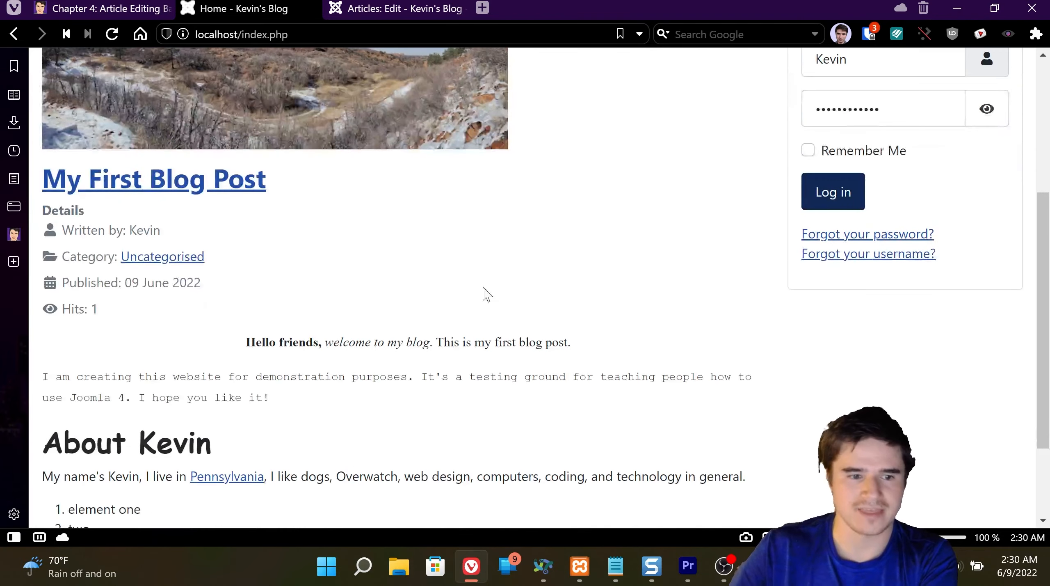
{"action": "scroll", "coordinate": [483, 291], "scroll_direction": "up", "scroll_amount": 2}
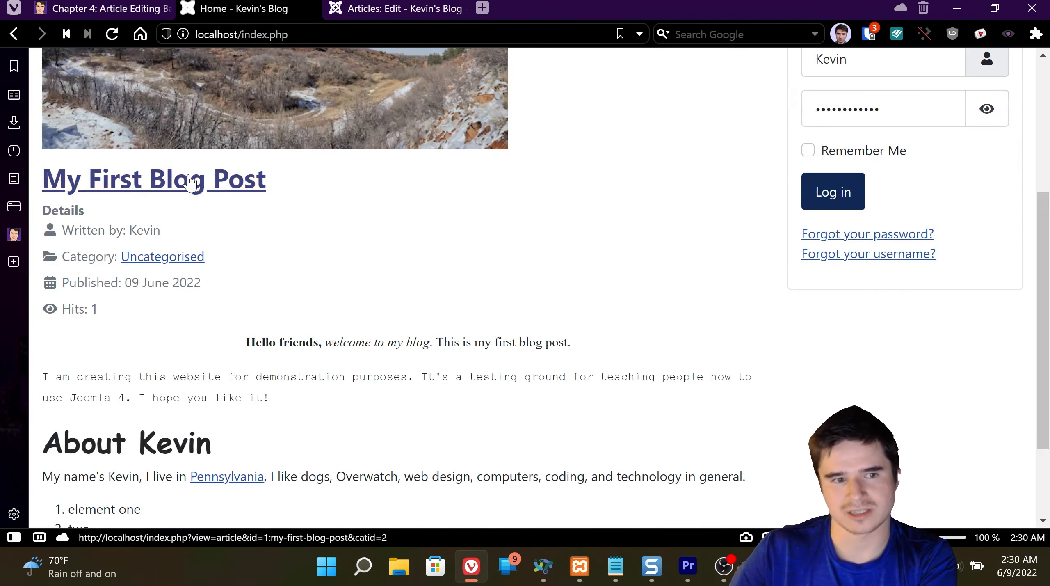
- Reopen the full My First Blog Post article and compare its image with the intro image back on the Home page
{"action": "scroll", "coordinate": [492, 322], "scroll_direction": "down", "scroll_amount": 10}
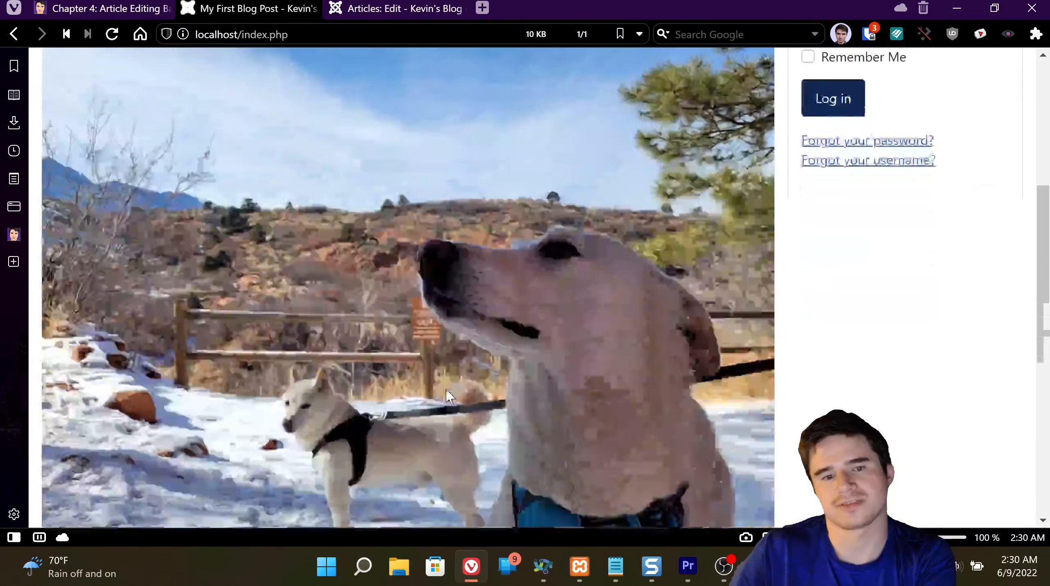
{"action": "scroll", "coordinate": [451, 320], "scroll_direction": "up", "scroll_amount": 10}
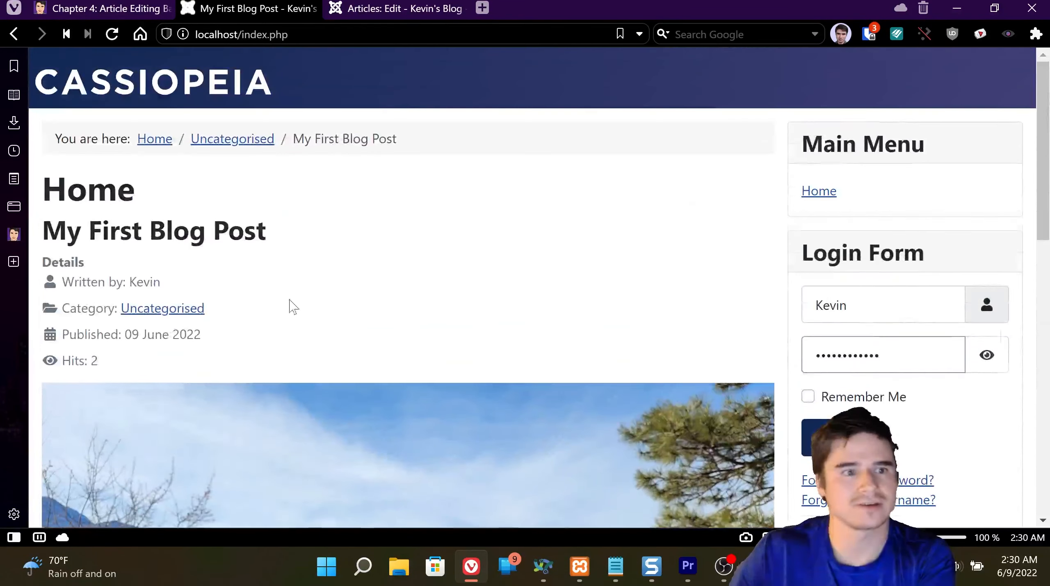
{"action": "left_click", "coordinate": [152, 136]}
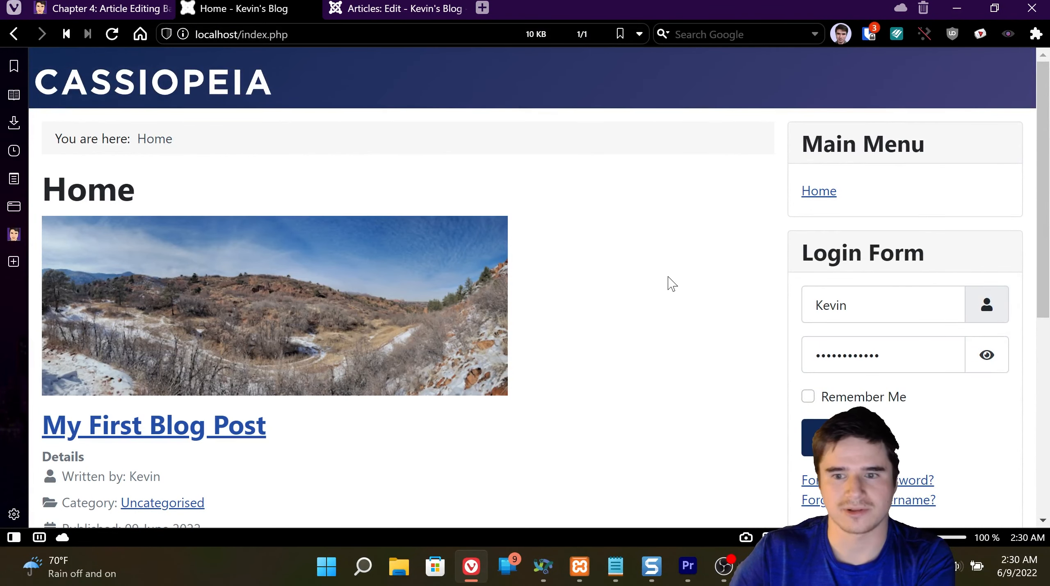
{"action": "scroll", "coordinate": [671, 284], "scroll_direction": "down", "scroll_amount": 2}
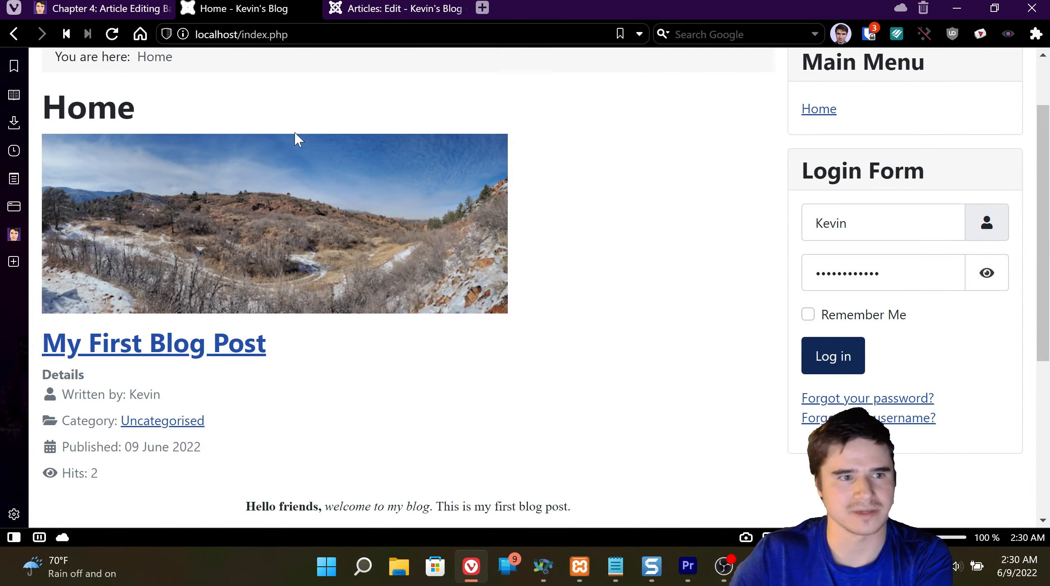
- Switch to the Chapter 4 article basics guide and find its passage on sorting articles by categories and tags
{"action": "left_click", "coordinate": [108, 9]}
{"action": "scroll", "coordinate": [239, 329], "scroll_direction": "up", "scroll_amount": 10}
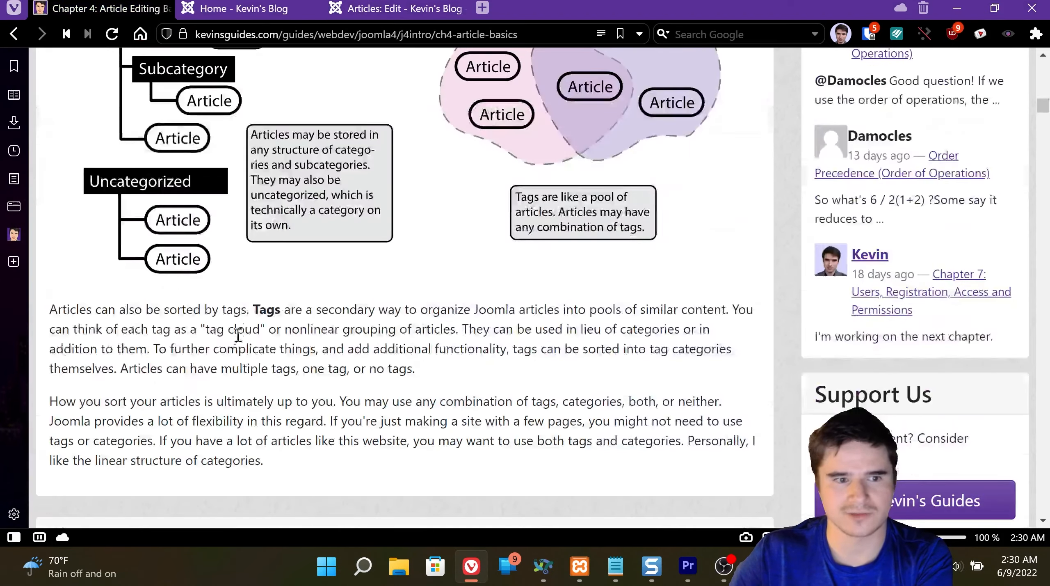
- Look through the chapter overview of the Intro to Joomla 4 series and reopen Chapter 4: Article Editing Basics
{"action": "left_click_drag", "start_coordinate": [1043, 107], "coordinate": [1034, 76]}
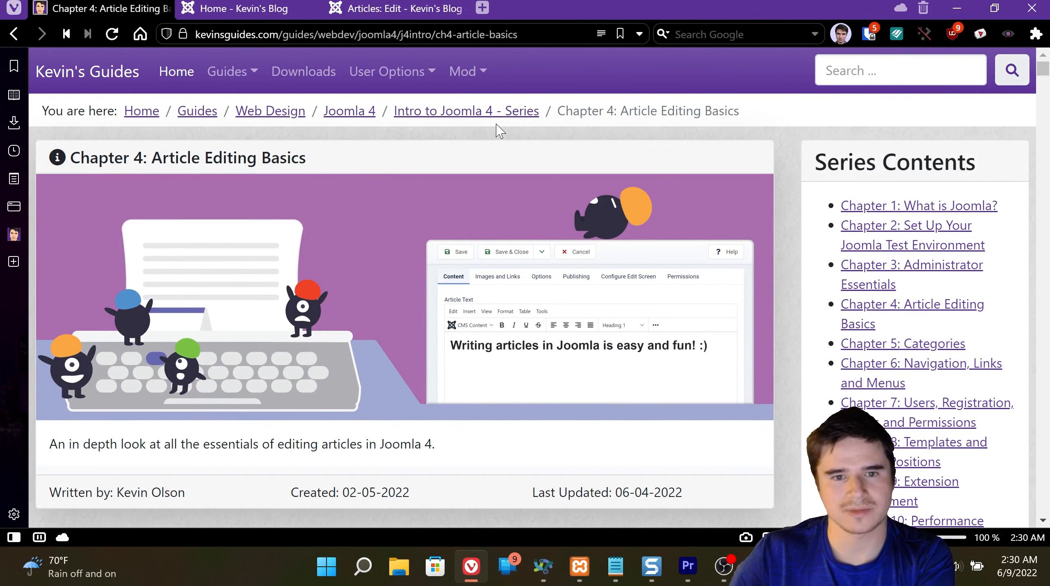
{"action": "left_click", "coordinate": [509, 111]}
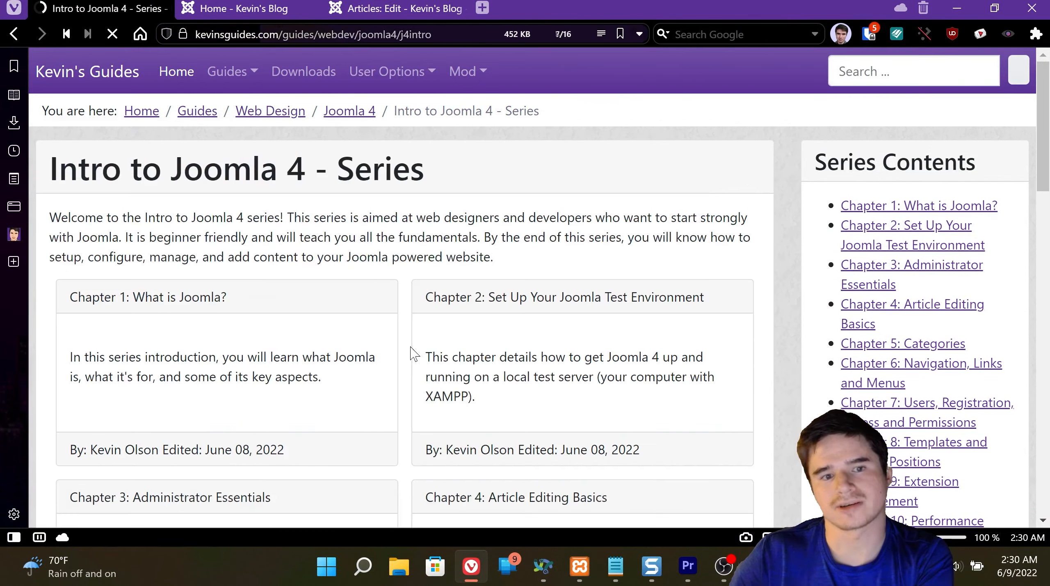
{"action": "scroll", "coordinate": [364, 258], "scroll_direction": "down", "scroll_amount": 5}
{"action": "scroll", "coordinate": [186, 316], "scroll_direction": "down", "scroll_amount": 5}
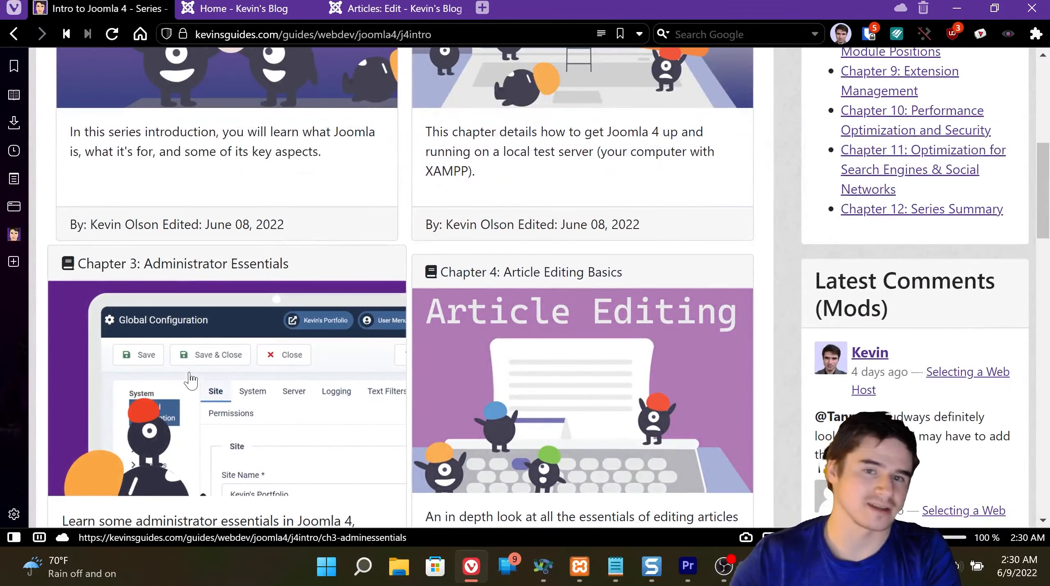
{"action": "scroll", "coordinate": [410, 381], "scroll_direction": "up", "scroll_amount": 3}
{"action": "scroll", "coordinate": [586, 264], "scroll_direction": "down", "scroll_amount": 5}
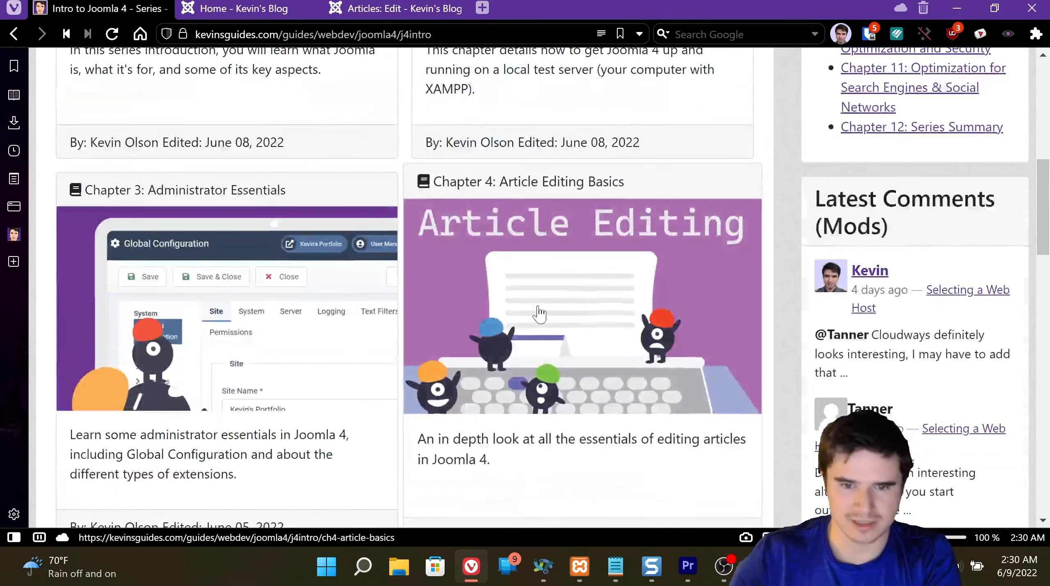
{"action": "left_click", "coordinate": [525, 301]}
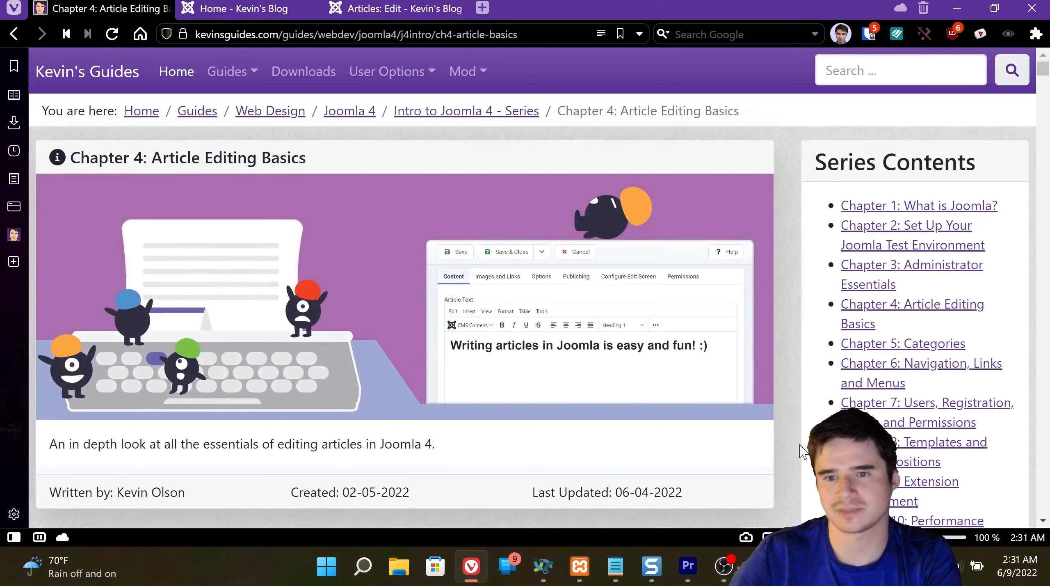
- Return to the article being edited and examine its intro image settings and the Link A, B and C fields
{"action": "left_click", "coordinate": [388, 12]}
{"action": "scroll", "coordinate": [405, 313], "scroll_direction": "down", "scroll_amount": 2}
{"action": "scroll", "coordinate": [171, 286], "scroll_direction": "down", "scroll_amount": 10}
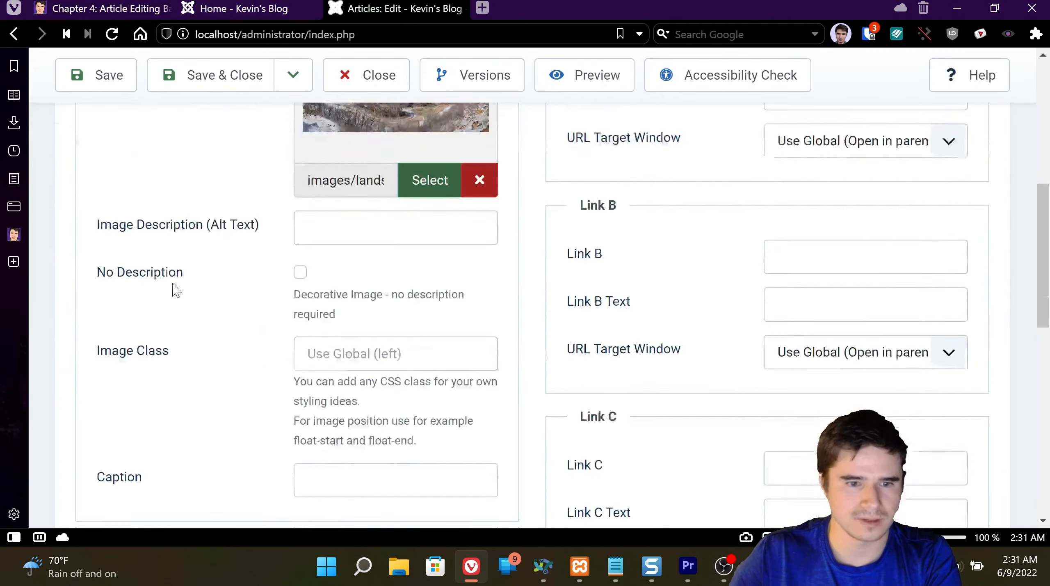
{"action": "scroll", "coordinate": [626, 307], "scroll_direction": "up", "scroll_amount": 12}
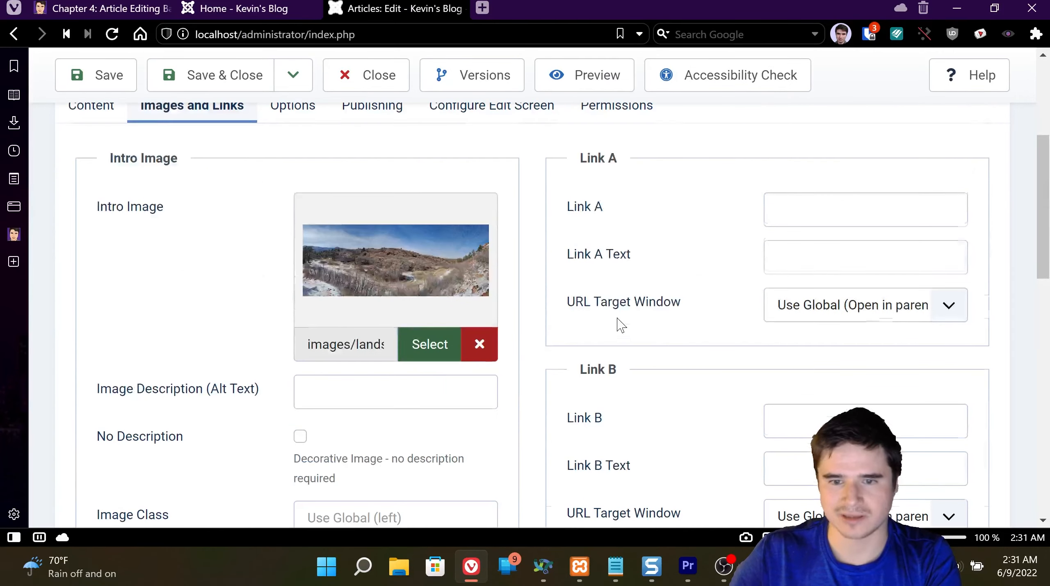
{"action": "left_click", "coordinate": [804, 388]}
{"action": "left_click", "coordinate": [800, 426]}
{"action": "scroll", "coordinate": [673, 431], "scroll_direction": "down", "scroll_amount": 4}
{"action": "scroll", "coordinate": [340, 308], "scroll_direction": "up", "scroll_amount": 6}
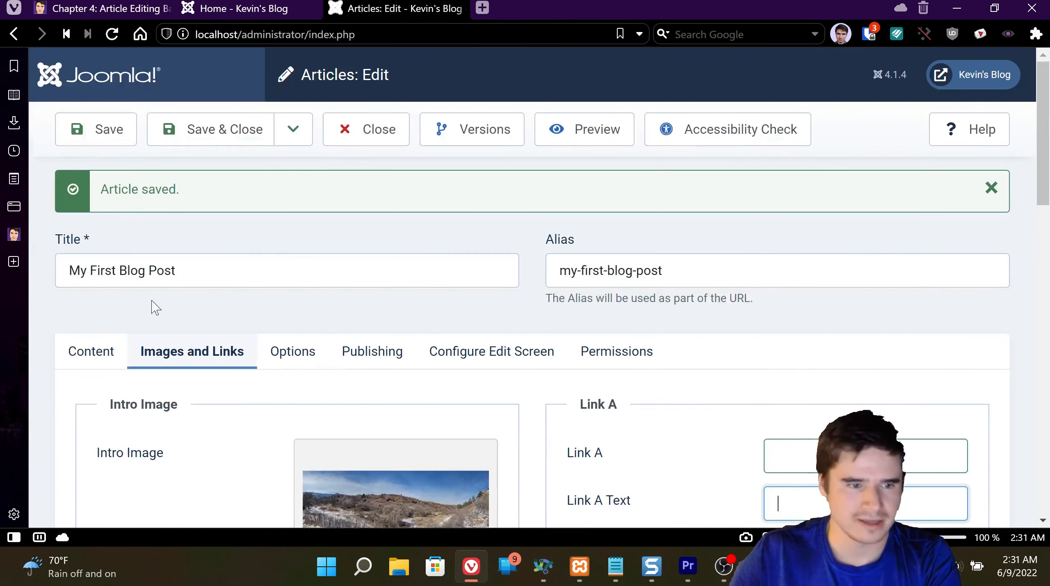
- Show the content of My First Blog Post and add an empty line after the paragraph ending "I hope you like it!"
{"action": "left_click", "coordinate": [87, 355]}
{"action": "scroll", "coordinate": [347, 386], "scroll_direction": "down", "scroll_amount": 6}
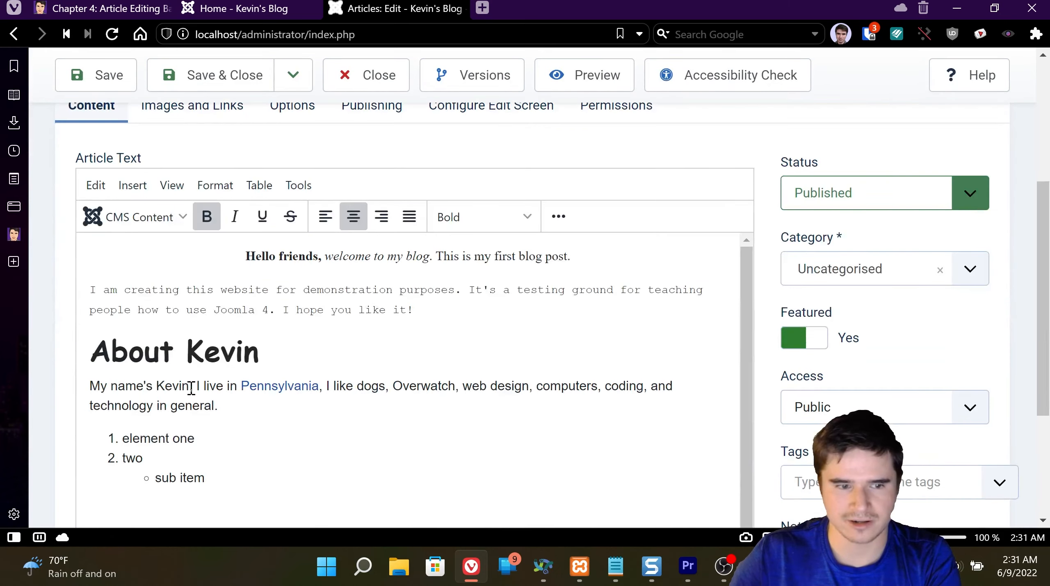
{"action": "scroll", "coordinate": [246, 380], "scroll_direction": "up", "scroll_amount": 4}
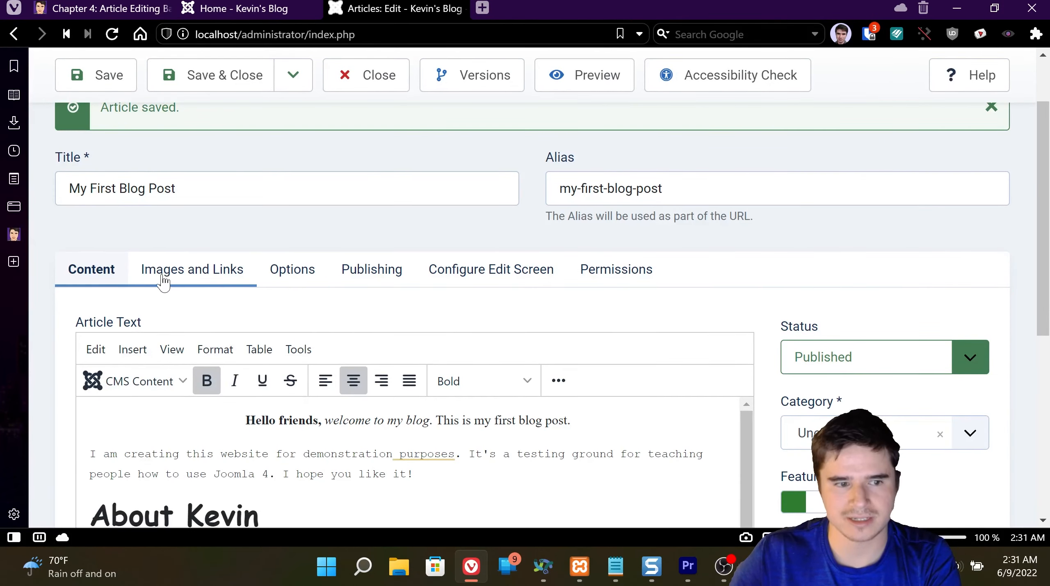
{"action": "scroll", "coordinate": [205, 287], "scroll_direction": "down", "scroll_amount": 7}
{"action": "scroll", "coordinate": [500, 296], "scroll_direction": "up", "scroll_amount": 4}
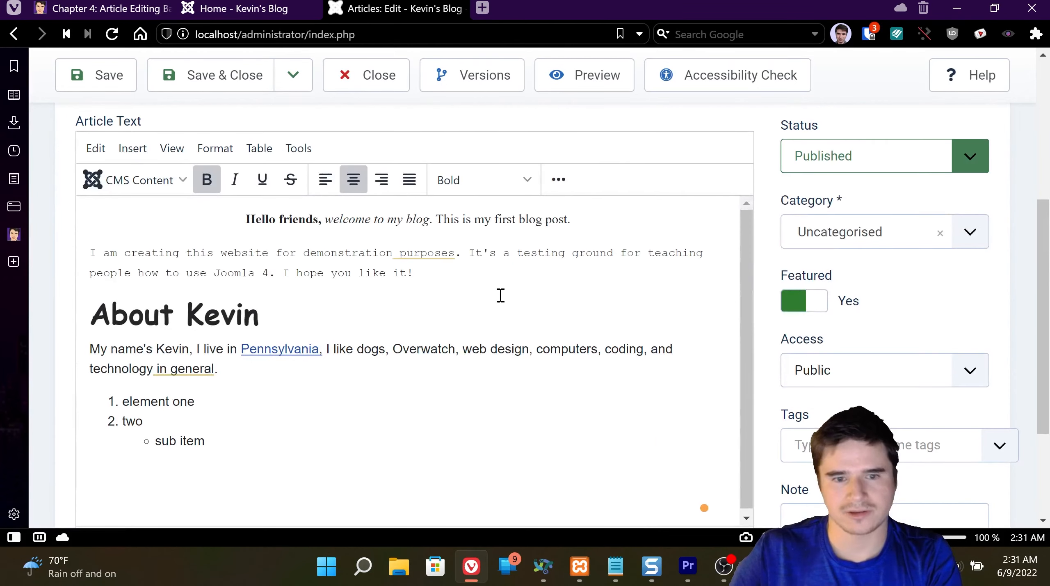
{"action": "left_click", "coordinate": [488, 281]}
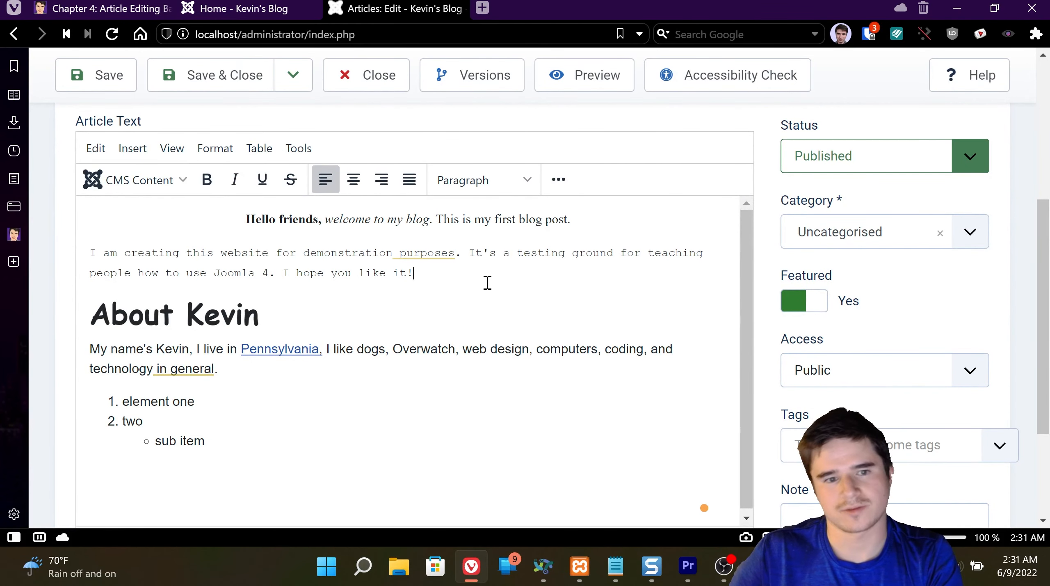
{"action": "key", "text": "Return"}
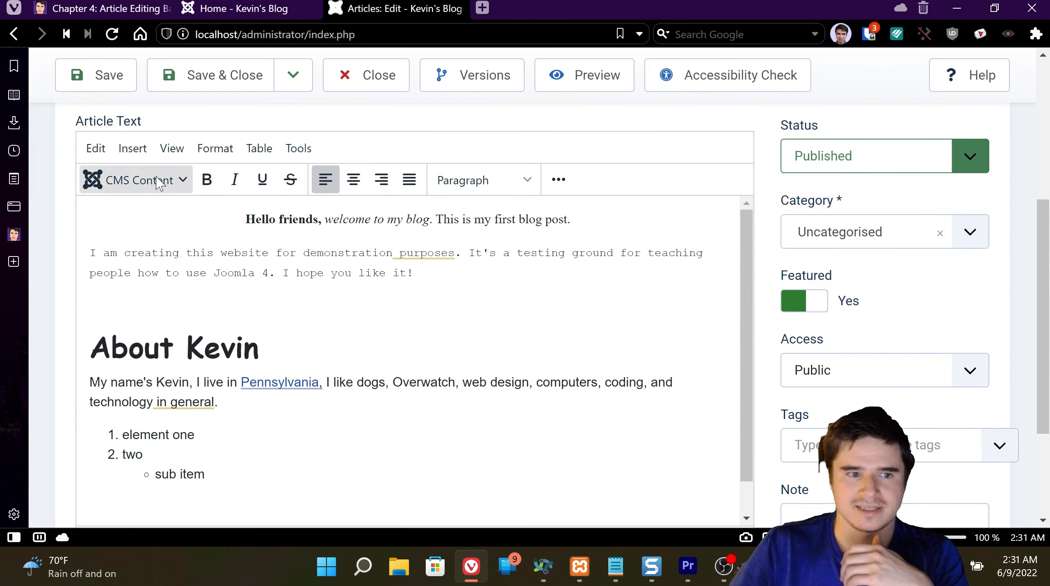
{"action": "left_click", "coordinate": [139, 184]}
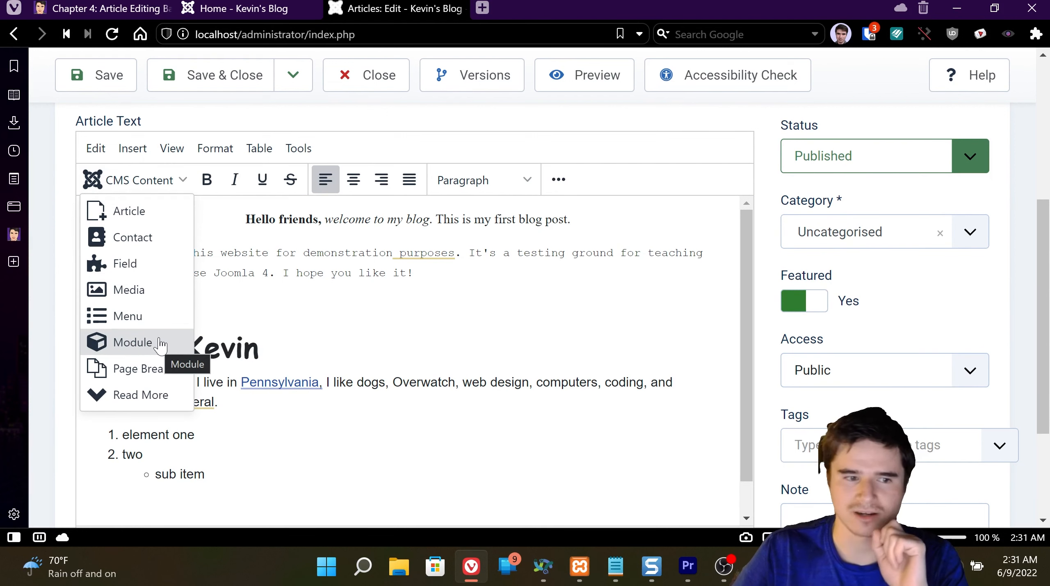
{"action": "left_click", "coordinate": [164, 300]}
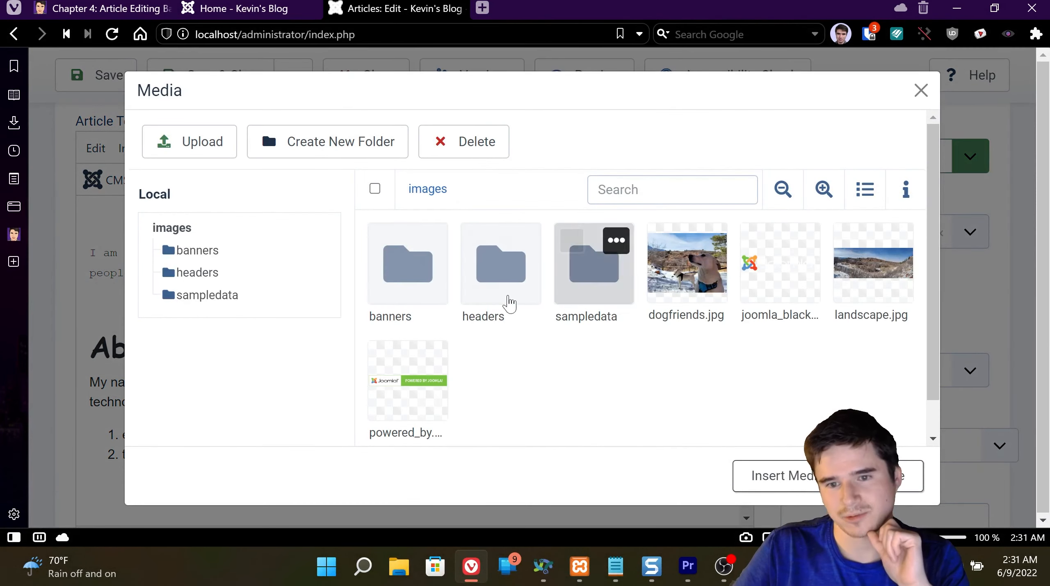
{"action": "left_click", "coordinate": [687, 262]}
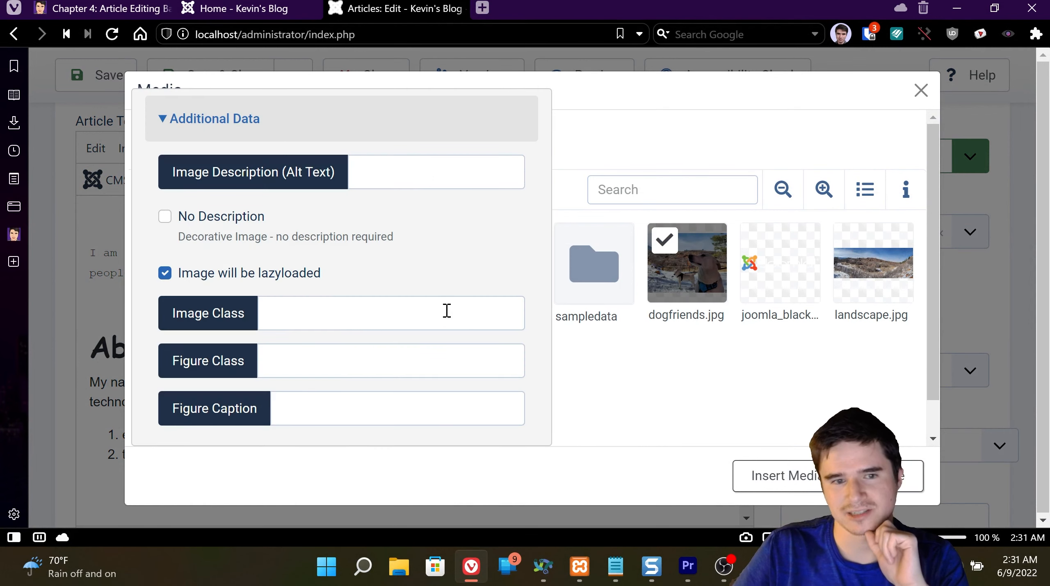
{"action": "left_click", "coordinate": [903, 475]}
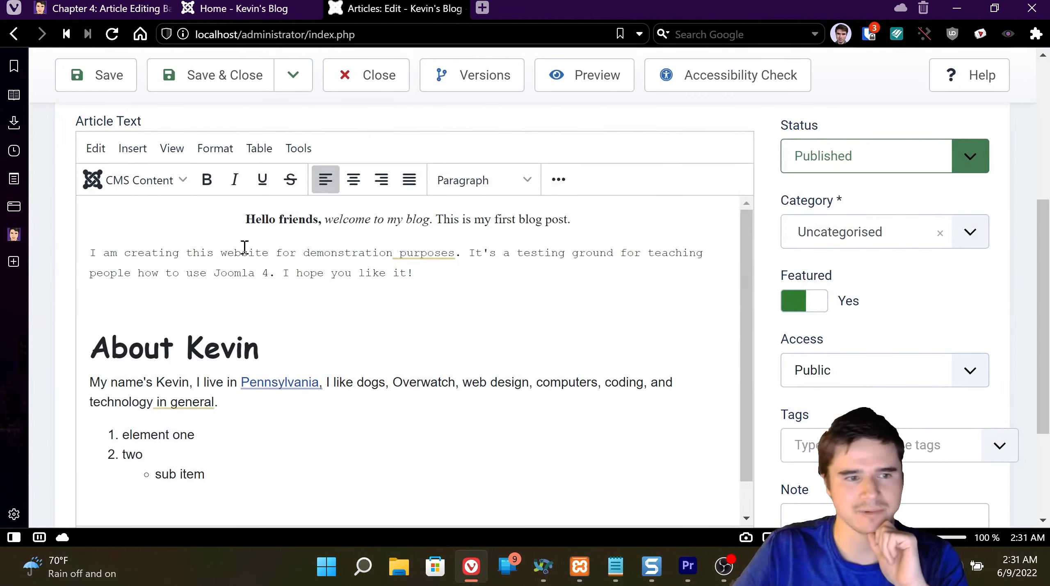
- Insert a page break titled "Second Page" on the empty line below the introductory text and save the article
{"action": "left_click", "coordinate": [121, 299]}
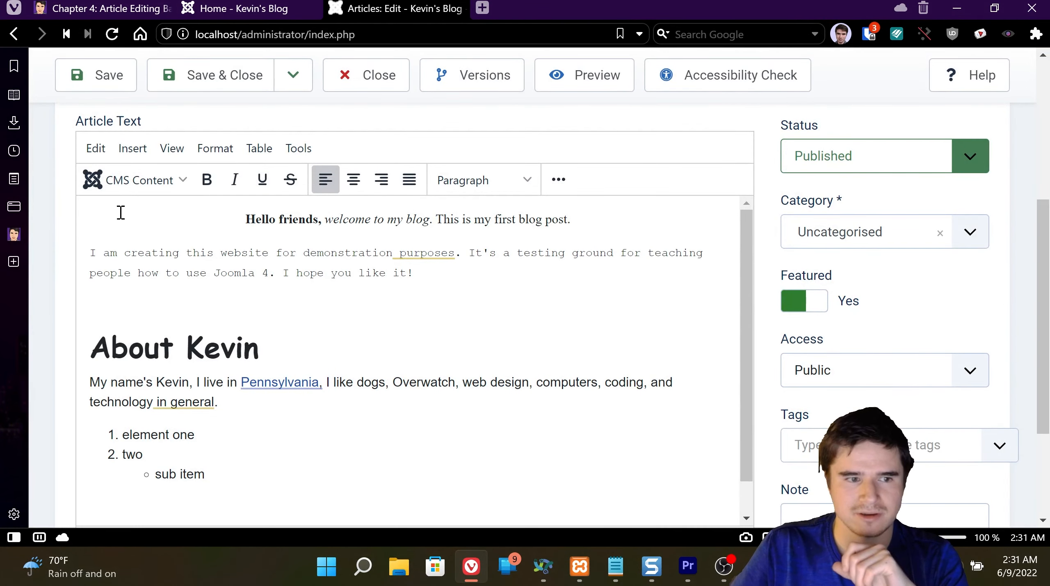
{"action": "left_click", "coordinate": [139, 180]}
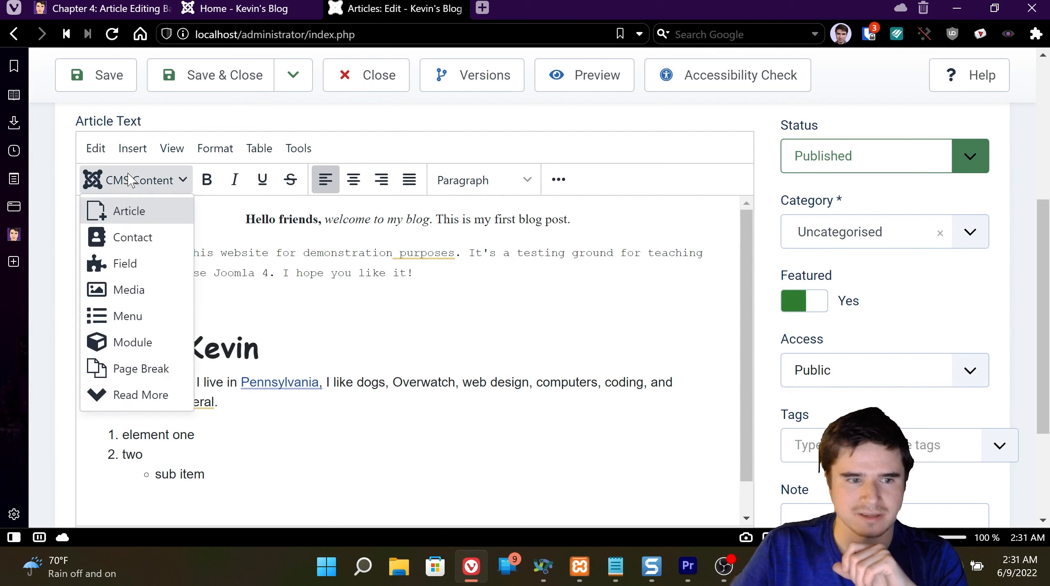
{"action": "left_click", "coordinate": [144, 371]}
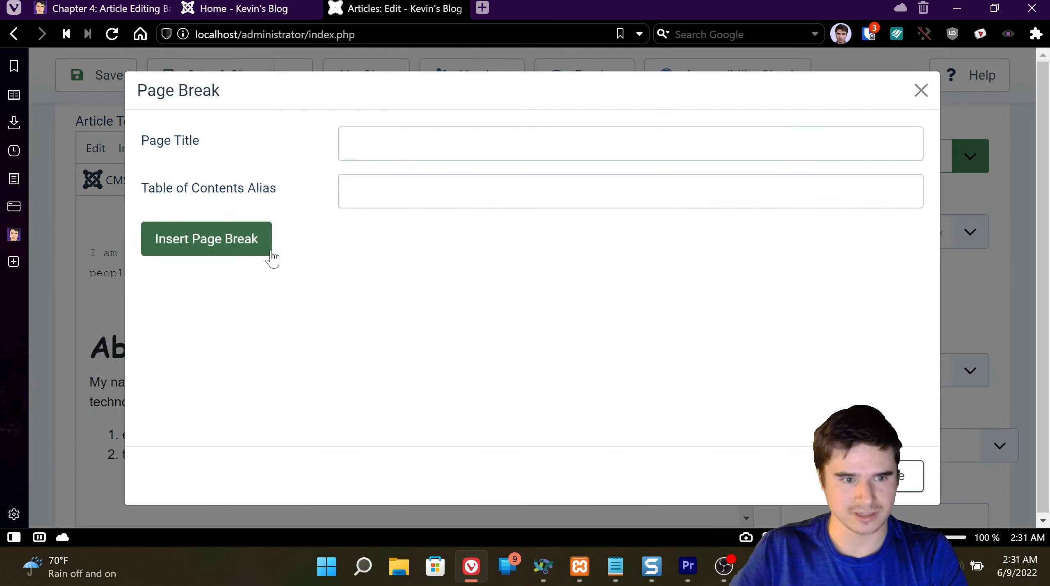
{"action": "left_click", "coordinate": [361, 148]}
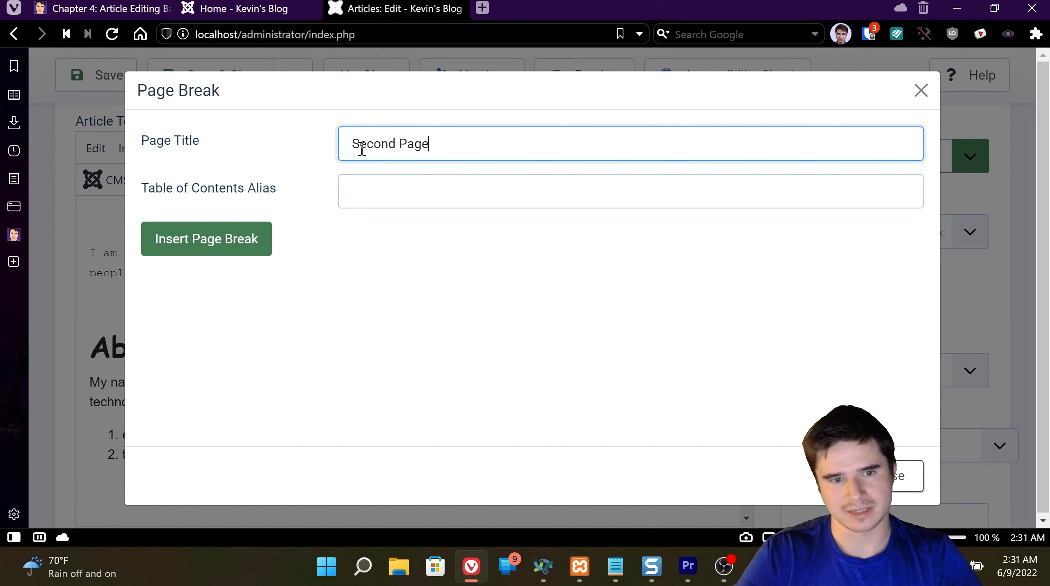
{"action": "left_click", "coordinate": [145, 240]}
{"action": "left_click", "coordinate": [218, 253]}
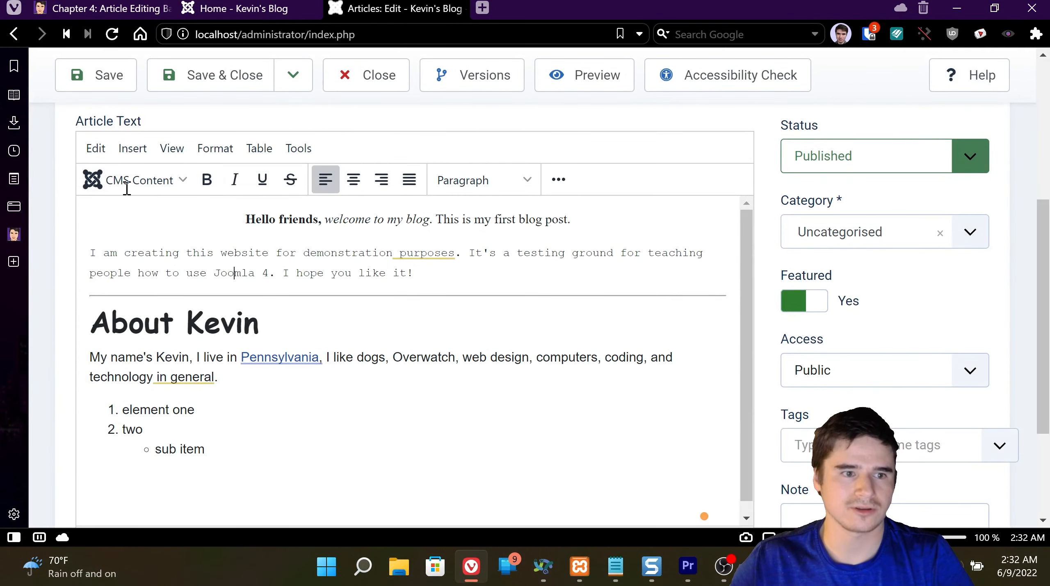
{"action": "left_click", "coordinate": [105, 75]}
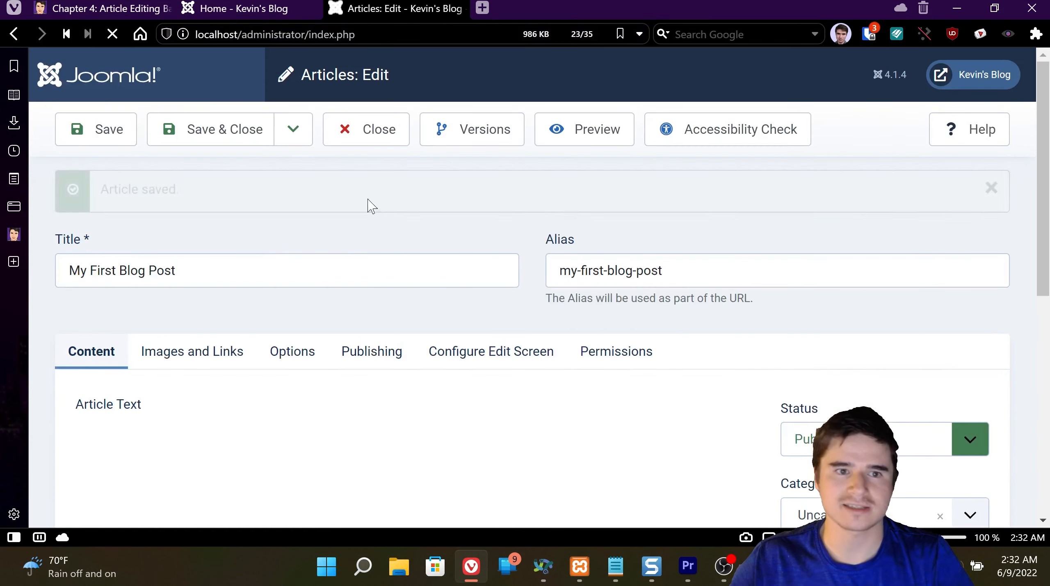
- Open My First Blog Post on the public site and look at its paging and Article Index
{"action": "left_click", "coordinate": [259, 8]}
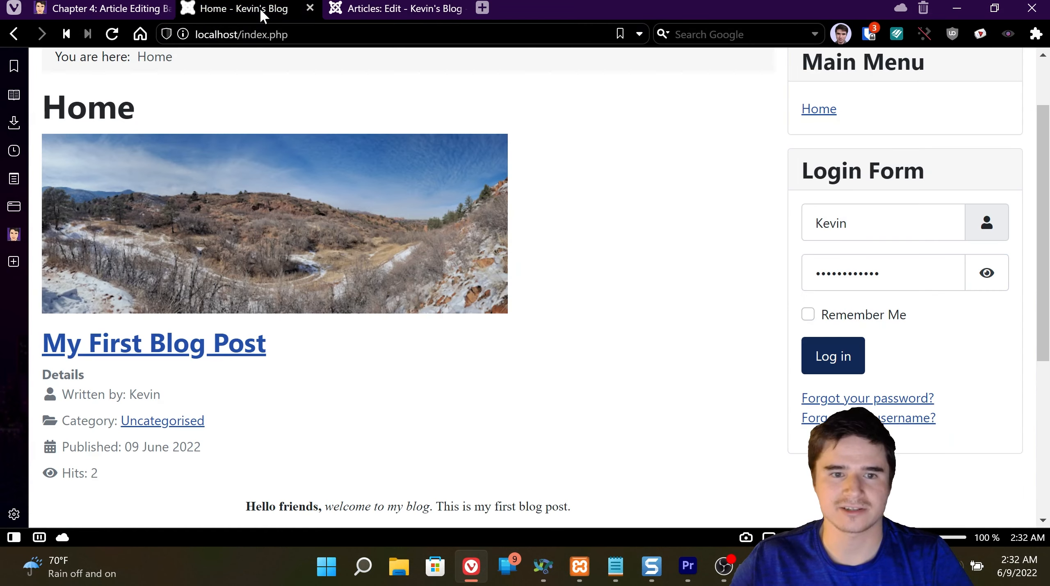
{"action": "left_click", "coordinate": [226, 343]}
{"action": "scroll", "coordinate": [298, 312], "scroll_direction": "down", "scroll_amount": 8}
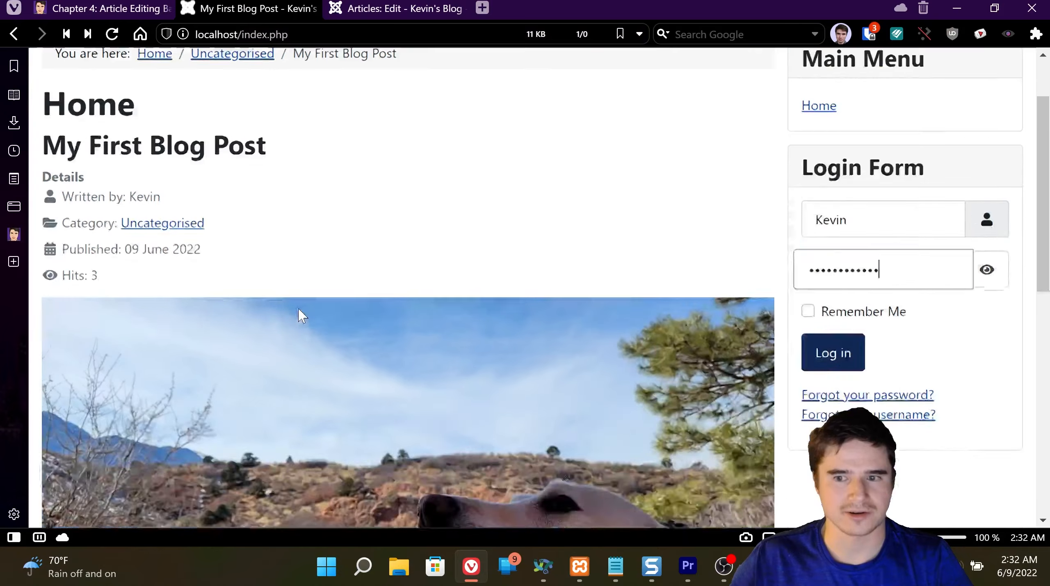
{"action": "scroll", "coordinate": [299, 315], "scroll_direction": "down", "scroll_amount": 5}
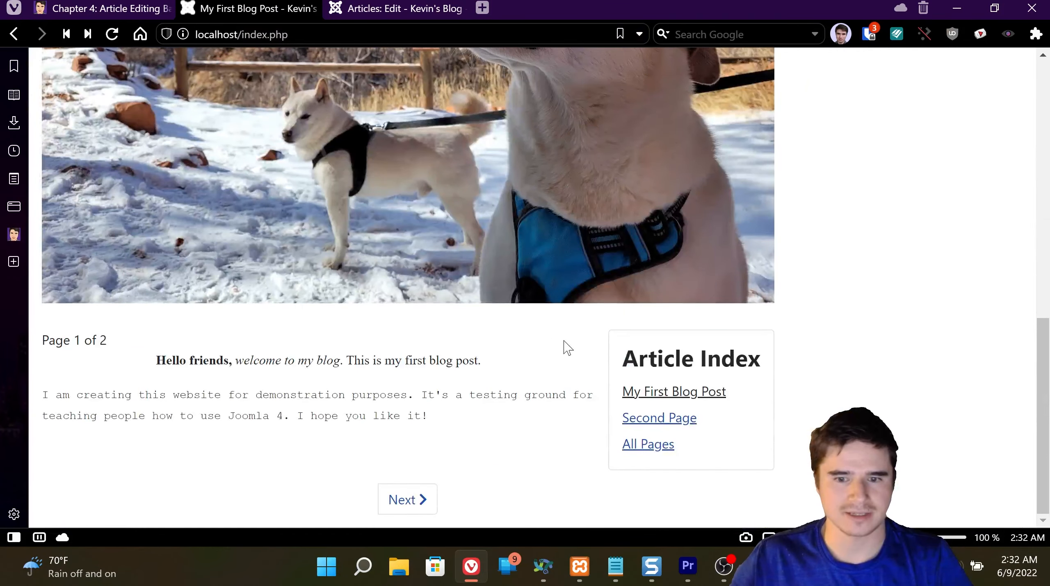
- Browse the post through its Article Index: Second Page, My First Blog Post, All Pages, and back to My First Blog Post
{"action": "left_click", "coordinate": [677, 416]}
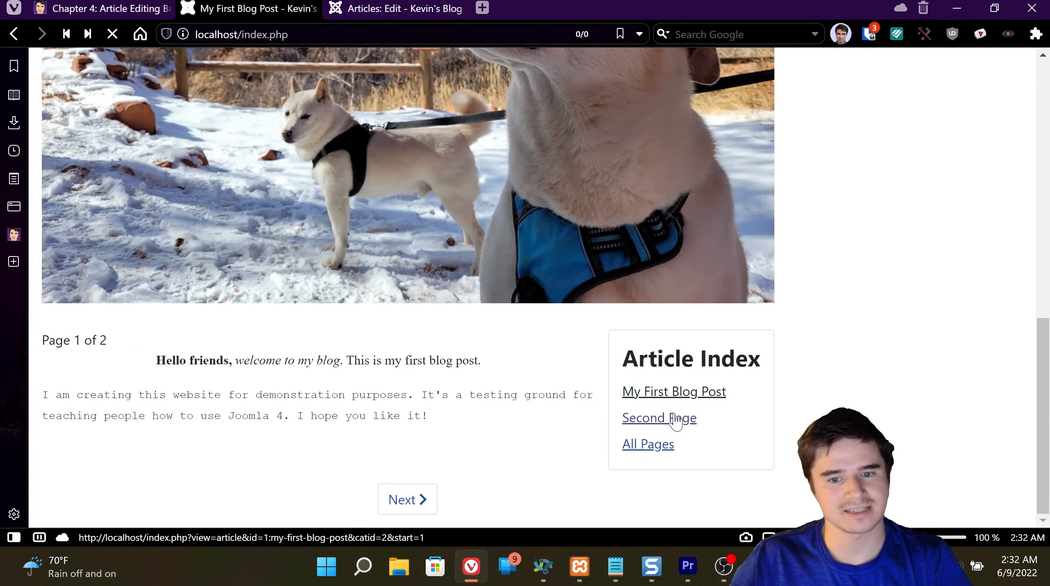
{"action": "scroll", "coordinate": [361, 391], "scroll_direction": "down", "scroll_amount": 14}
{"action": "left_click", "coordinate": [668, 291]}
{"action": "scroll", "coordinate": [389, 359], "scroll_direction": "down", "scroll_amount": 5}
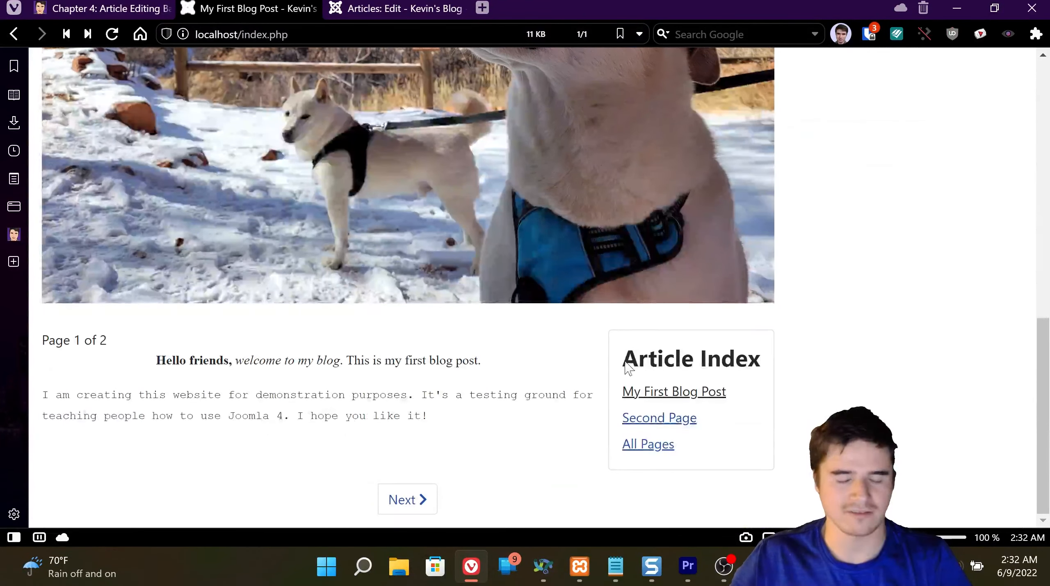
{"action": "left_click", "coordinate": [644, 444]}
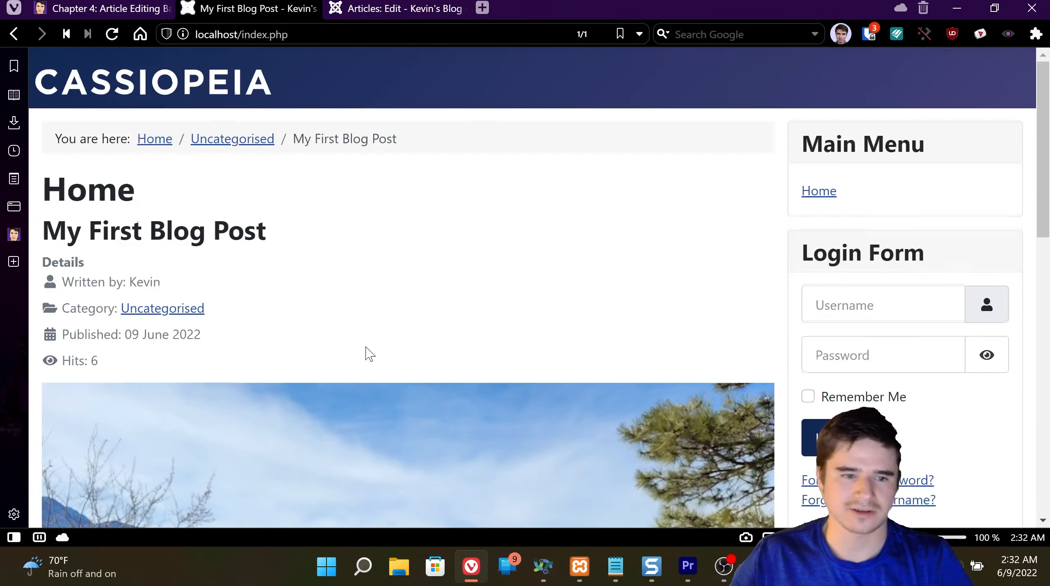
{"action": "scroll", "coordinate": [366, 354], "scroll_direction": "down", "scroll_amount": 8}
{"action": "scroll", "coordinate": [367, 351], "scroll_direction": "down", "scroll_amount": 8}
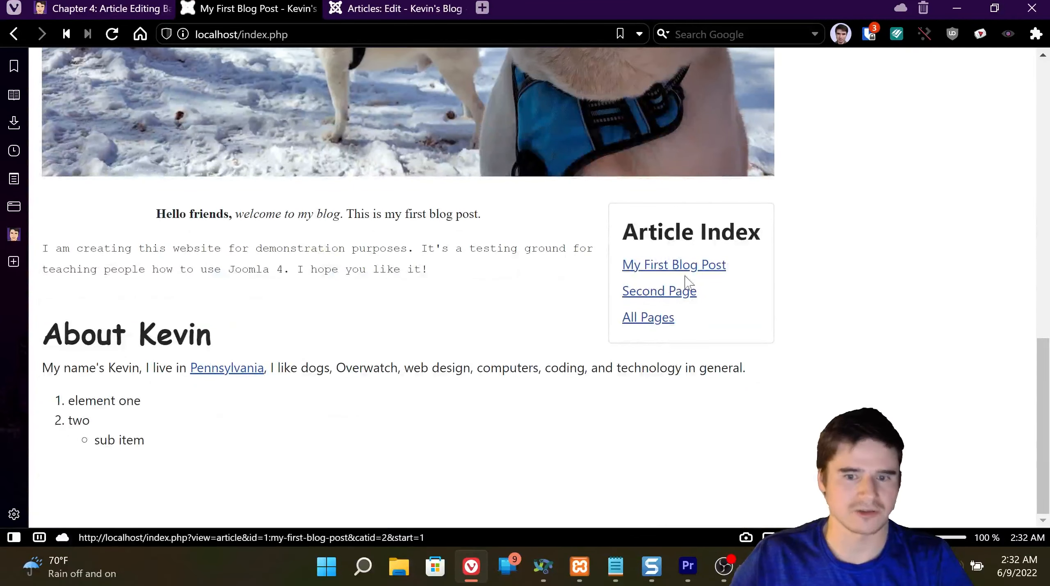
{"action": "left_click", "coordinate": [669, 267]}
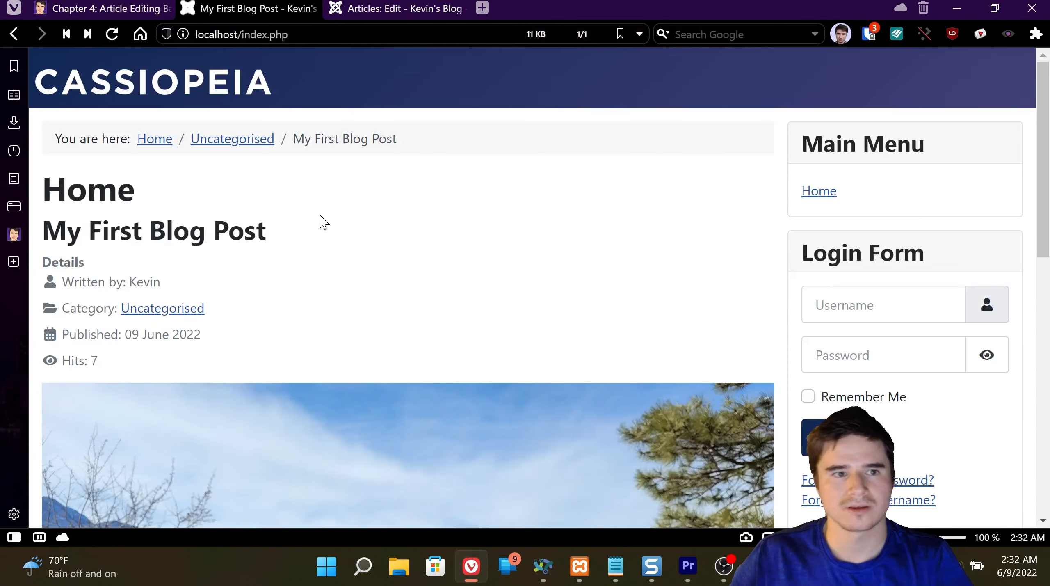
- Return to the article in the administrator, switch the editor to raw HTML and examine the page break markup
{"action": "left_click", "coordinate": [354, 8]}
{"action": "scroll", "coordinate": [501, 316], "scroll_direction": "down", "scroll_amount": 10}
{"action": "scroll", "coordinate": [501, 316], "scroll_direction": "up", "scroll_amount": 8}
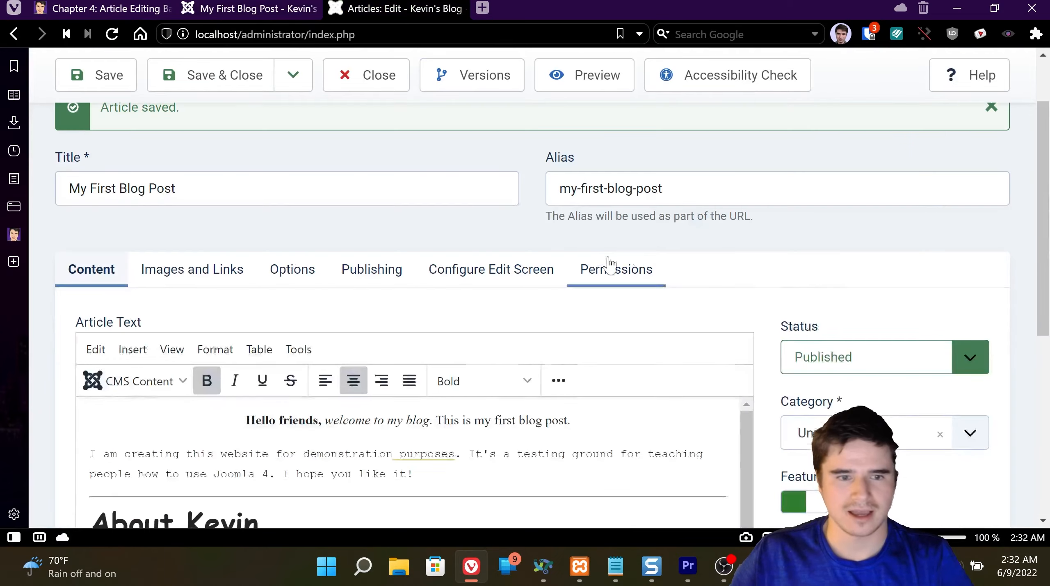
{"action": "scroll", "coordinate": [525, 370], "scroll_direction": "down", "scroll_amount": 6}
{"action": "scroll", "coordinate": [235, 417], "scroll_direction": "up", "scroll_amount": 2}
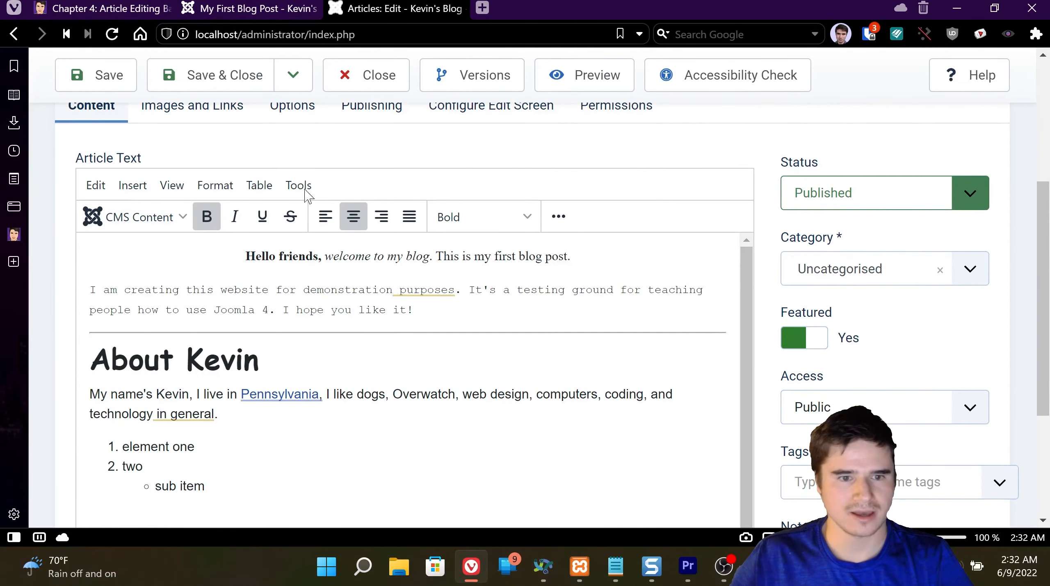
{"action": "scroll", "coordinate": [525, 218], "scroll_direction": "down", "scroll_amount": 5}
{"action": "left_click", "coordinate": [744, 425]}
{"action": "left_click", "coordinate": [415, 292]}
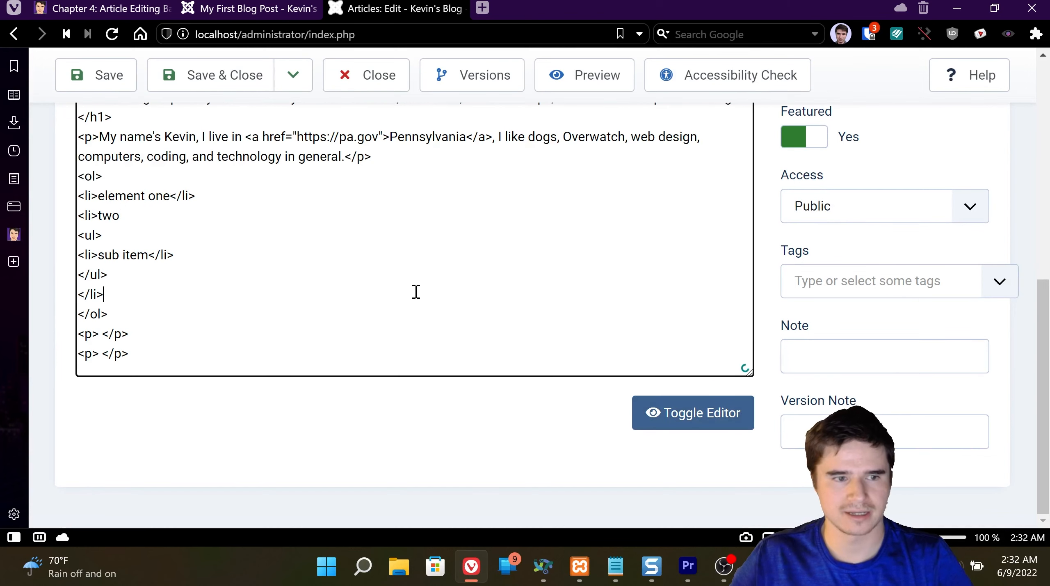
{"action": "scroll", "coordinate": [409, 294], "scroll_direction": "up", "scroll_amount": 4}
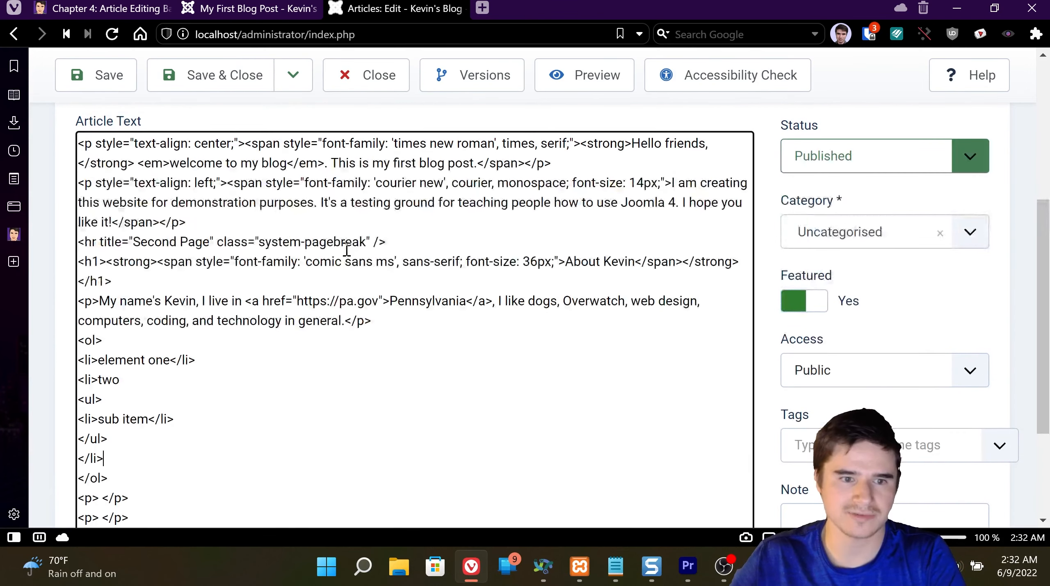
- Delete the "Second Page" page break line from the article's HTML and switch back to the visual editor
{"action": "left_click_drag", "start_coordinate": [412, 241], "coordinate": [63, 243]}
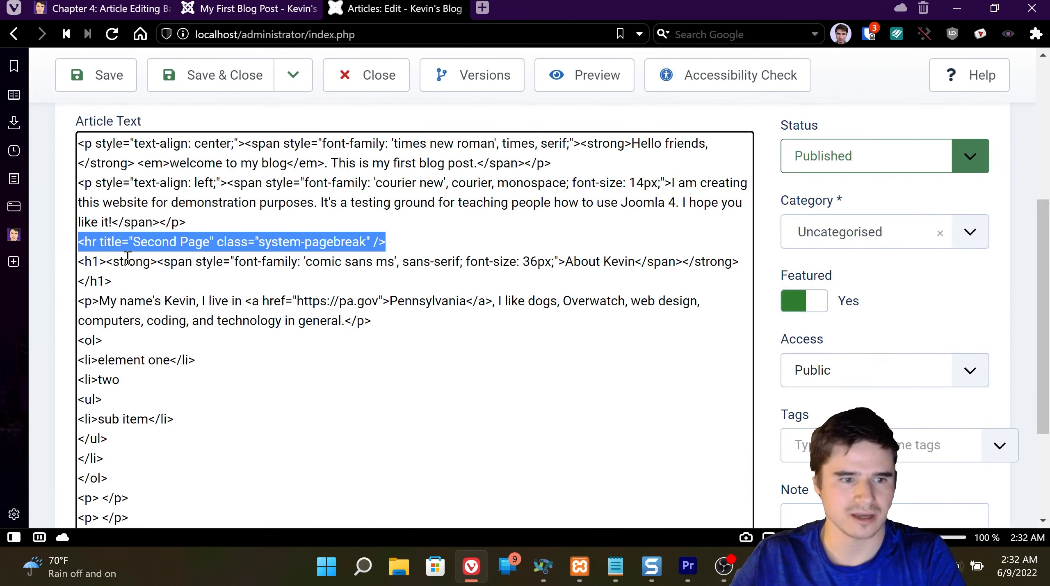
{"action": "key", "text": "BackSpace"}
{"action": "scroll", "coordinate": [256, 281], "scroll_direction": "down", "scroll_amount": 4}
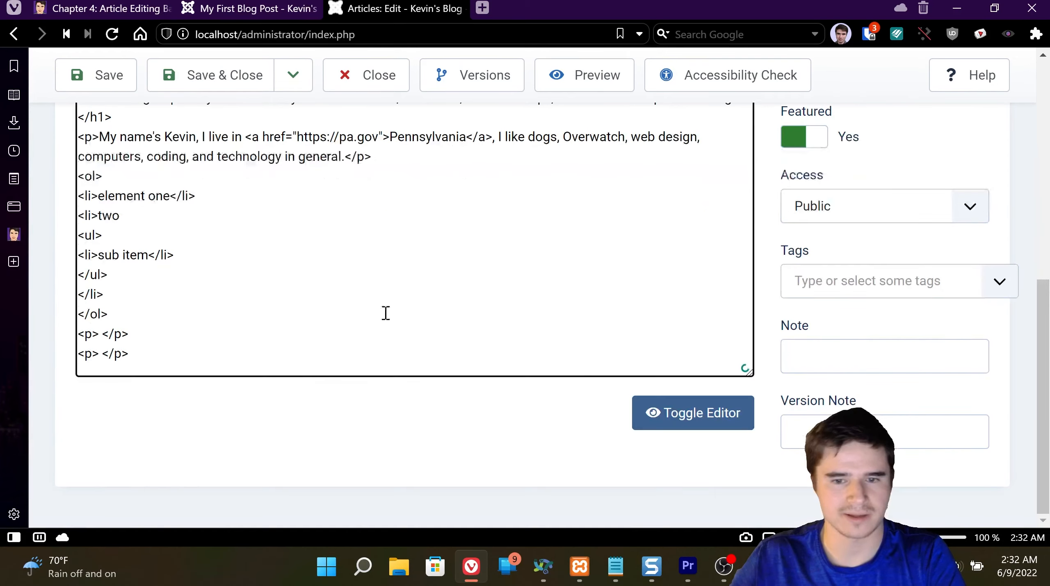
{"action": "left_click", "coordinate": [665, 422]}
- Insert a Read More break on a new line below the introductory text and save the article
{"action": "scroll", "coordinate": [394, 349], "scroll_direction": "up", "scroll_amount": 4}
{"action": "left_click", "coordinate": [392, 368]}
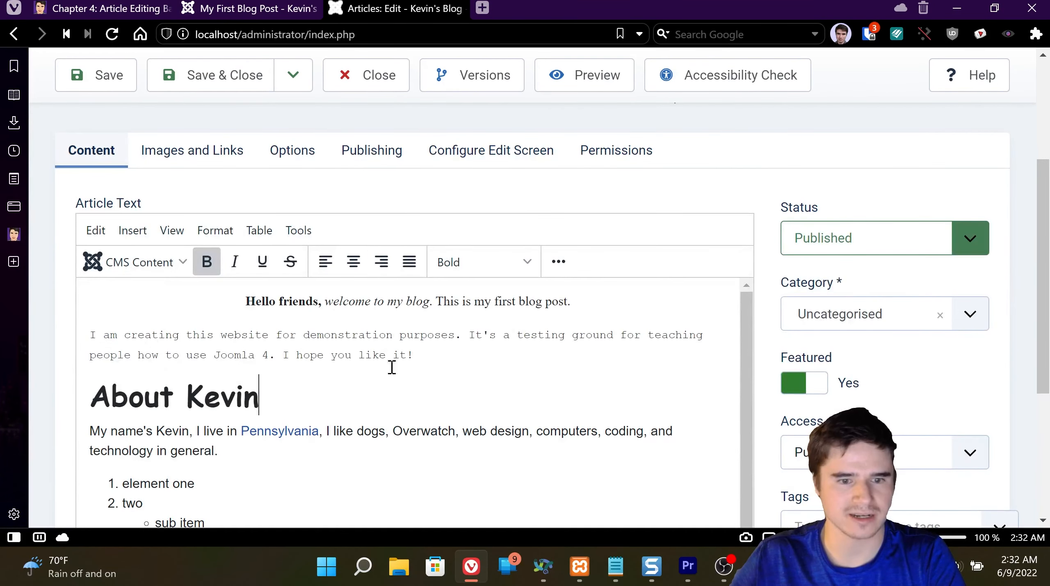
{"action": "left_click", "coordinate": [411, 358]}
{"action": "key", "text": "Return"}
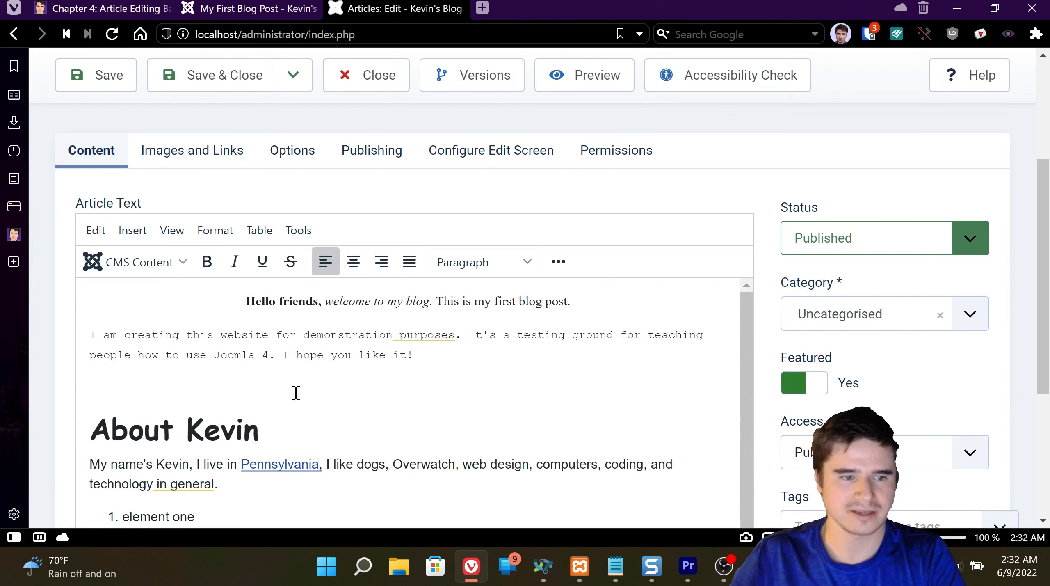
{"action": "left_click", "coordinate": [164, 262]}
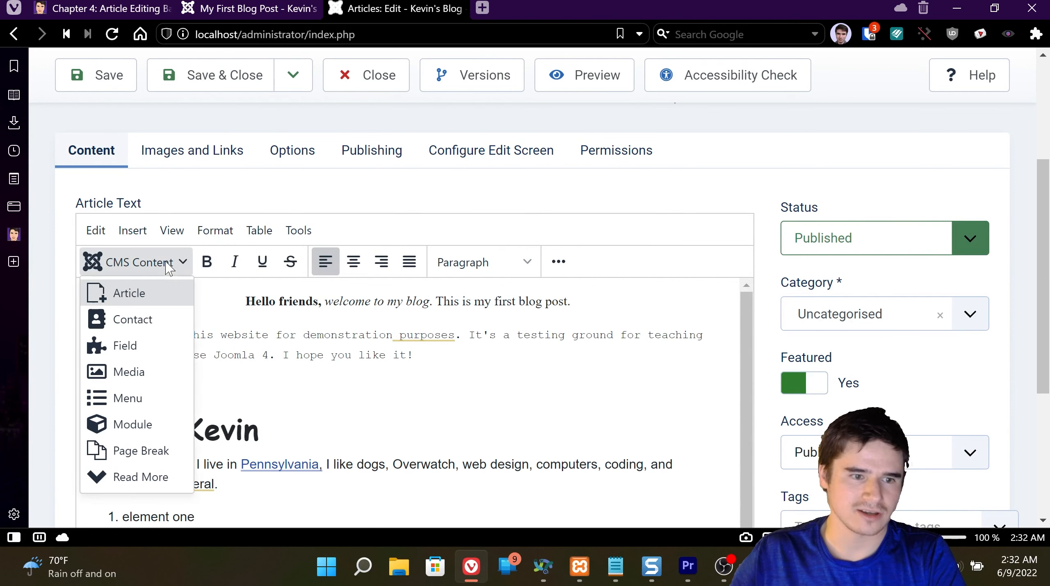
{"action": "left_click", "coordinate": [161, 477]}
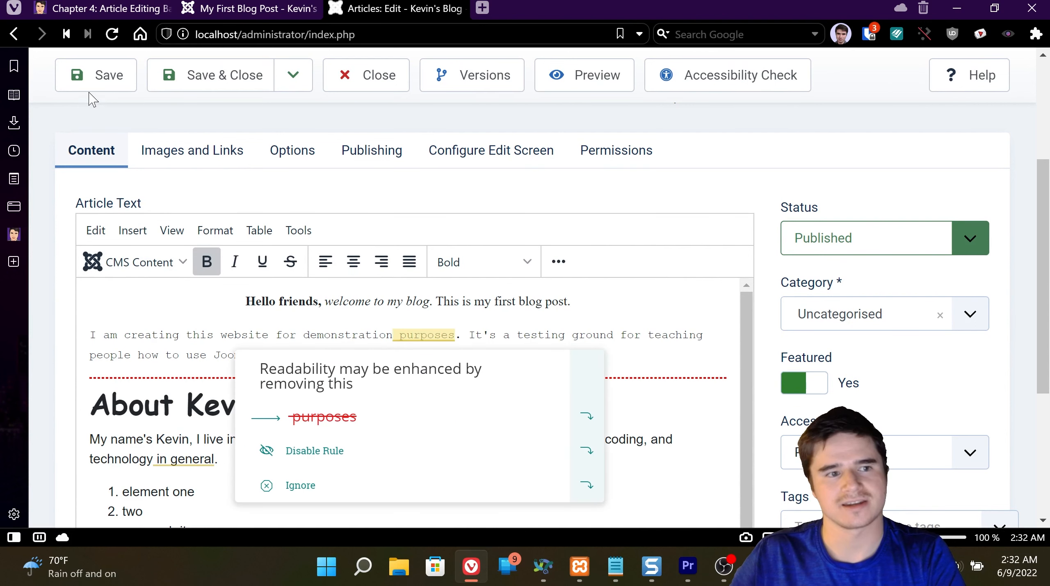
{"action": "left_click", "coordinate": [174, 352]}
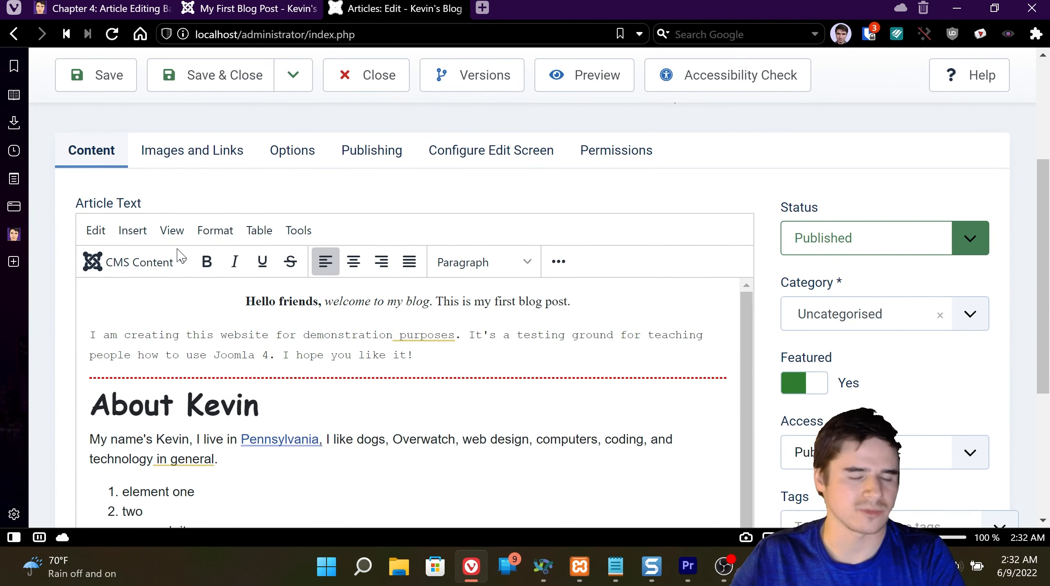
{"action": "left_click", "coordinate": [110, 93]}
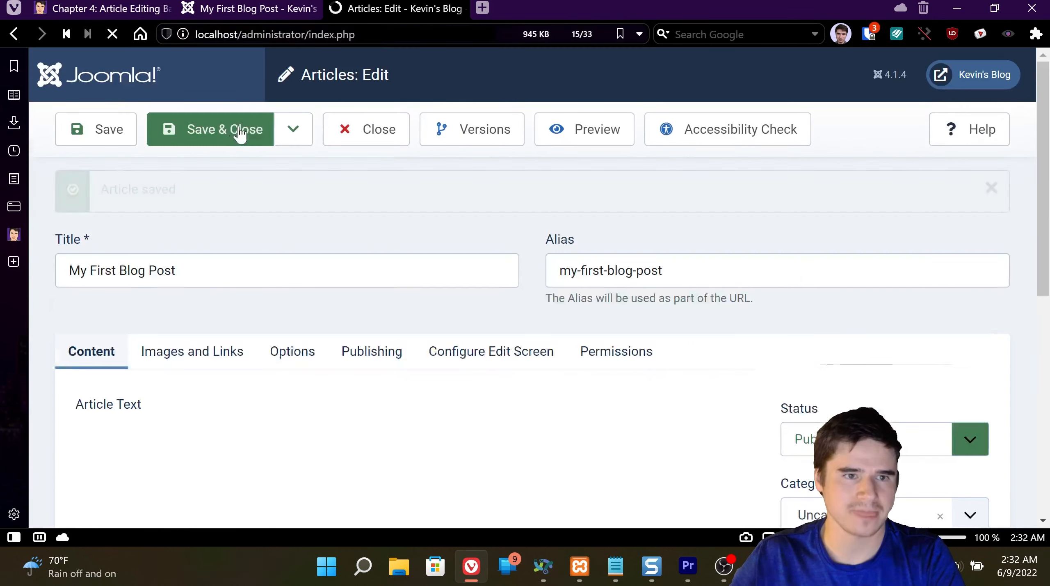
- Open the public site's Home page and look at the post's intro text and Read more link
{"action": "left_click", "coordinate": [257, 11]}
{"action": "left_click", "coordinate": [154, 139]}
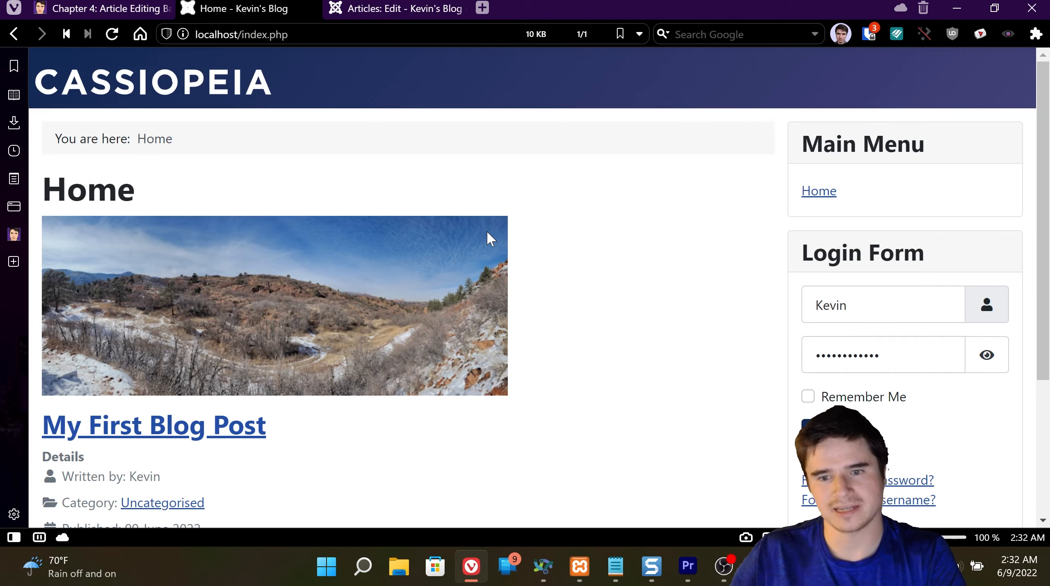
{"action": "scroll", "coordinate": [487, 232], "scroll_direction": "down", "scroll_amount": 4}
{"action": "scroll", "coordinate": [491, 239], "scroll_direction": "down", "scroll_amount": 1}
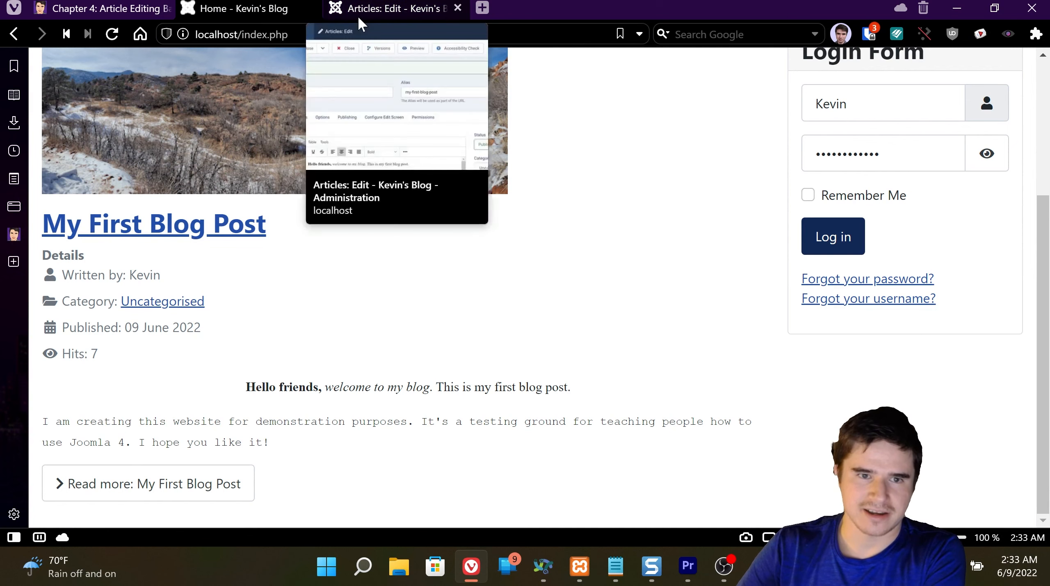
- Compare the Read More break in the article editor with the intro text on the reloaded public Home page
{"action": "left_click", "coordinate": [358, 15]}
{"action": "scroll", "coordinate": [276, 419], "scroll_direction": "down", "scroll_amount": 4}
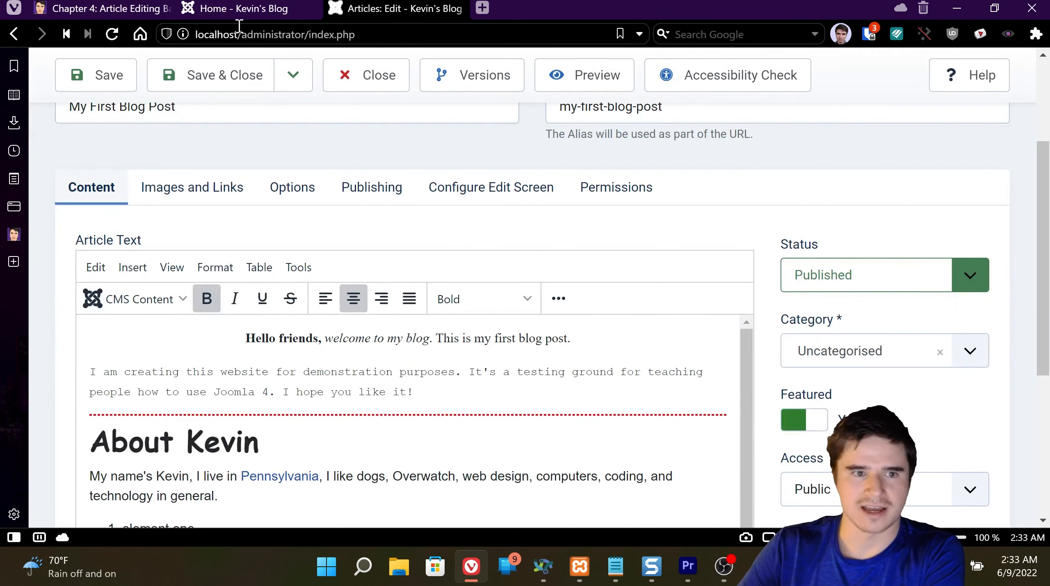
{"action": "left_click", "coordinate": [238, 9]}
{"action": "key", "text": "F5"}
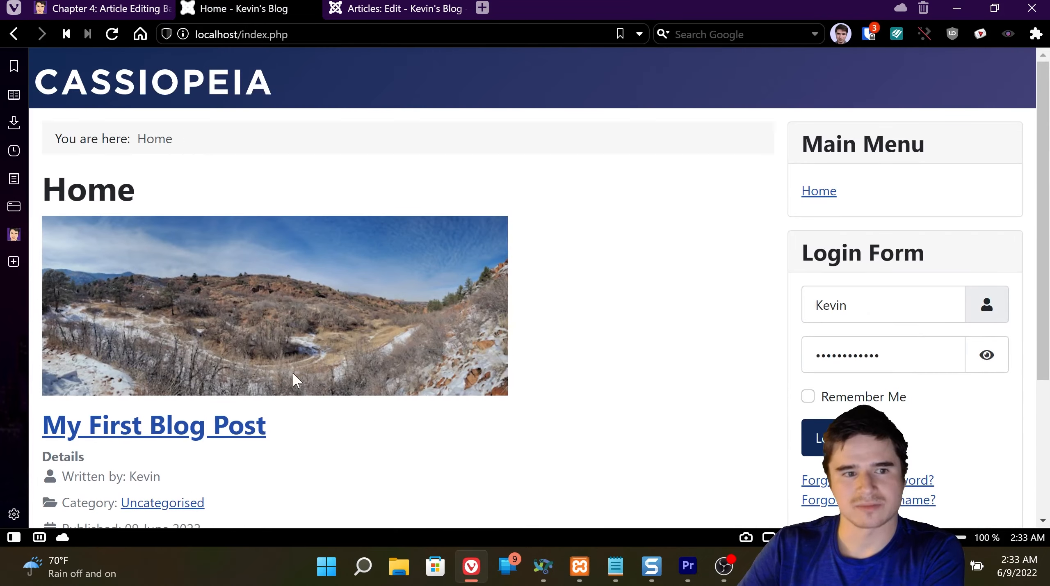
{"action": "left_click_drag", "start_coordinate": [272, 444], "coordinate": [515, 447]}
{"action": "left_click", "coordinate": [515, 446]}
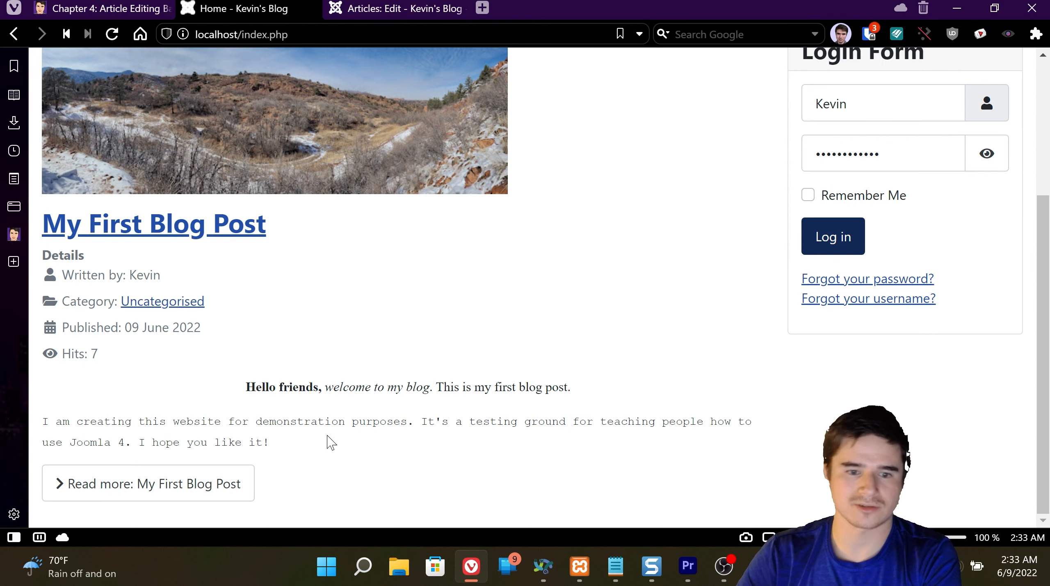
{"action": "left_click_drag", "start_coordinate": [330, 445], "coordinate": [53, 423]}
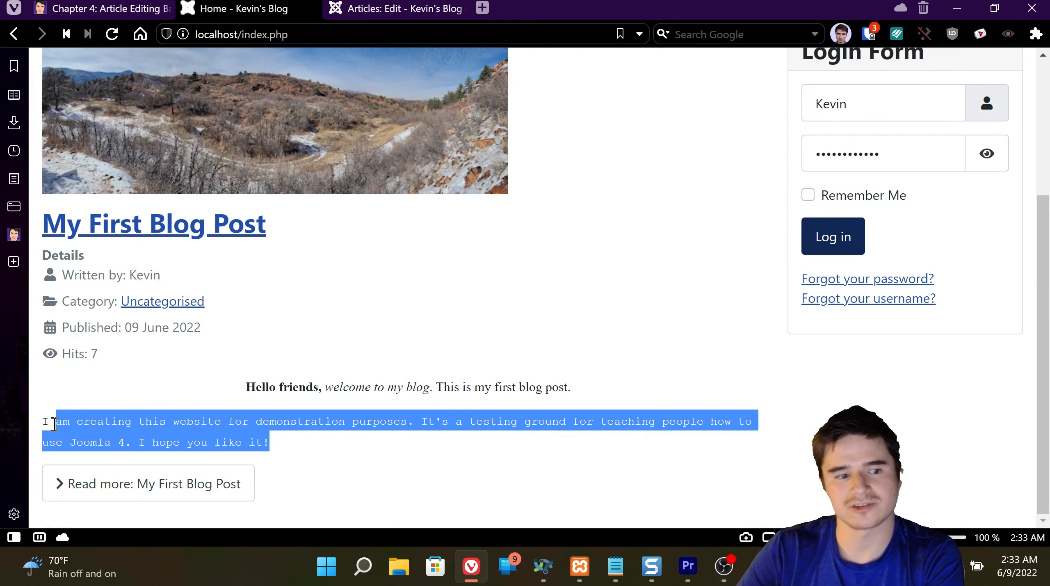
{"action": "left_click", "coordinate": [55, 424]}
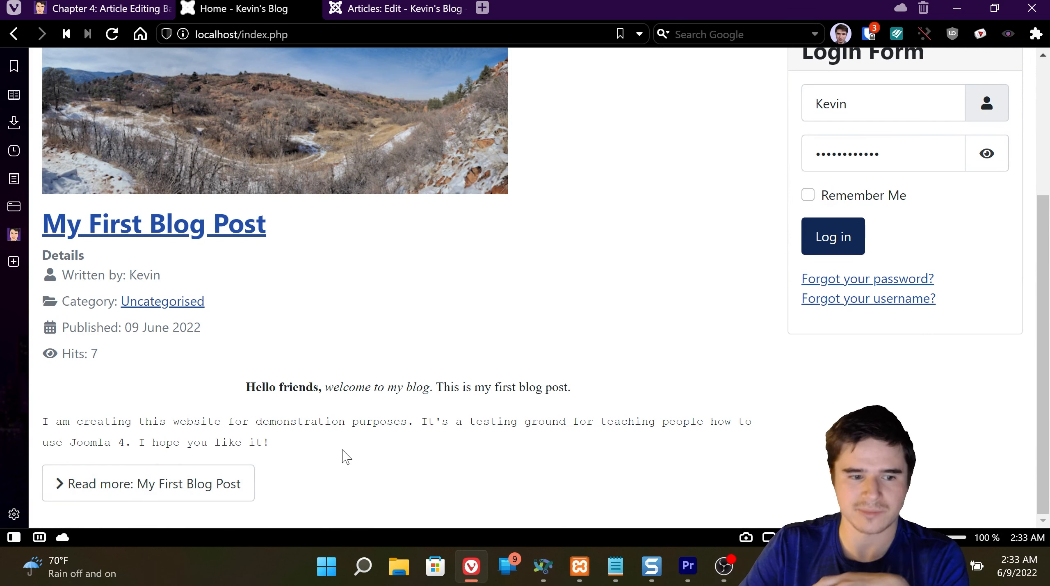
- Open the full post through its Read more link and look over the complete article text
{"action": "left_click", "coordinate": [152, 486]}
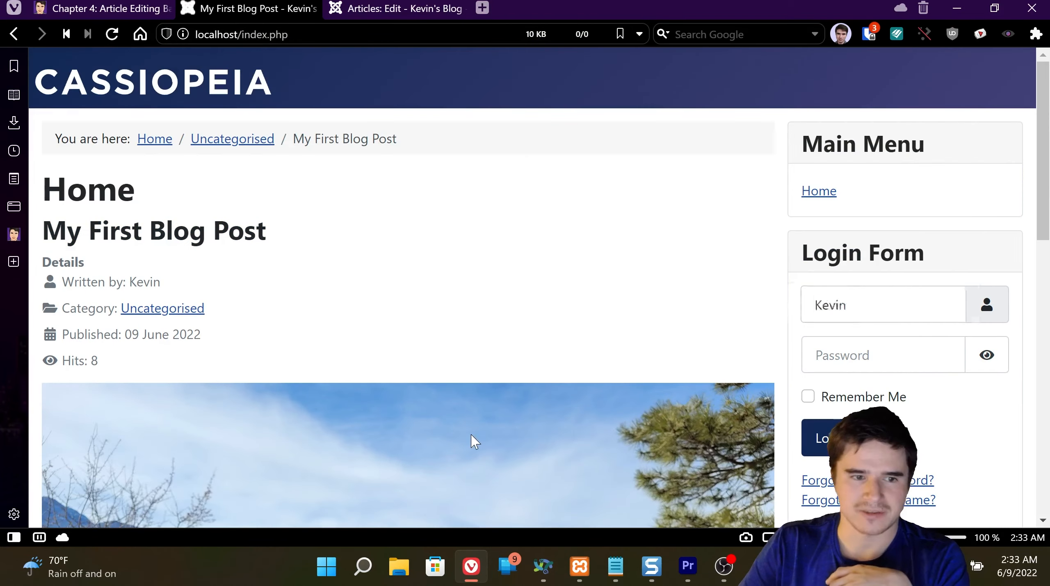
{"action": "scroll", "coordinate": [471, 434], "scroll_direction": "down", "scroll_amount": 10}
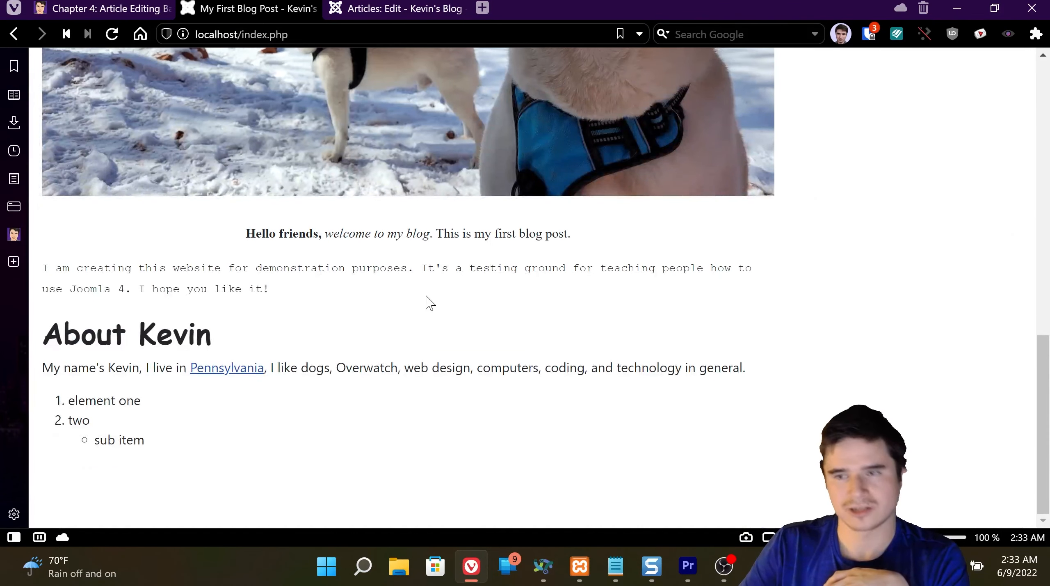
{"action": "scroll", "coordinate": [437, 316], "scroll_direction": "up", "scroll_amount": 2}
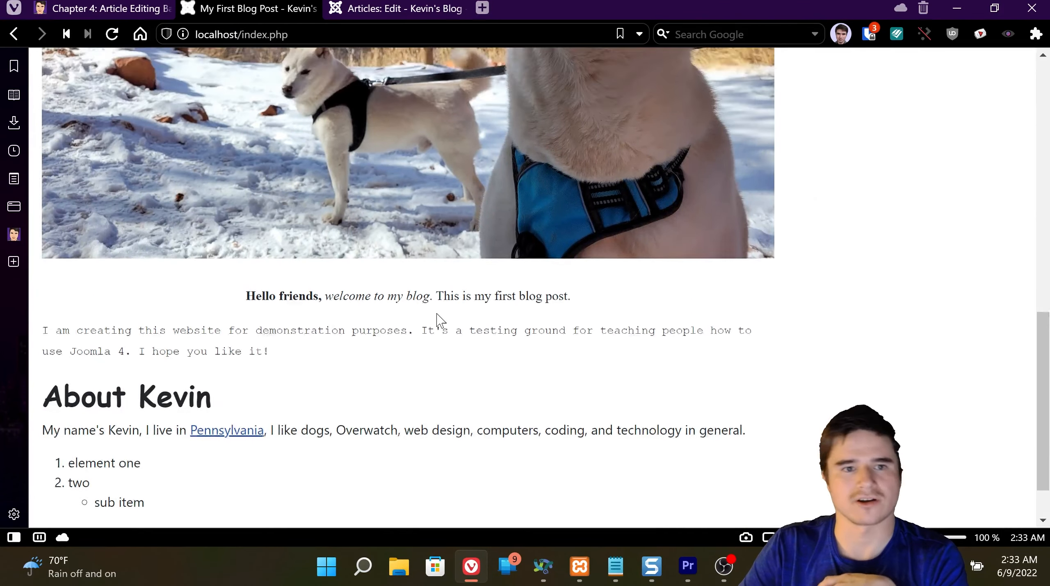
- Return to the article in the administrator, open its options and examine the choices for Layout and the settings below
{"action": "left_click", "coordinate": [352, 12]}
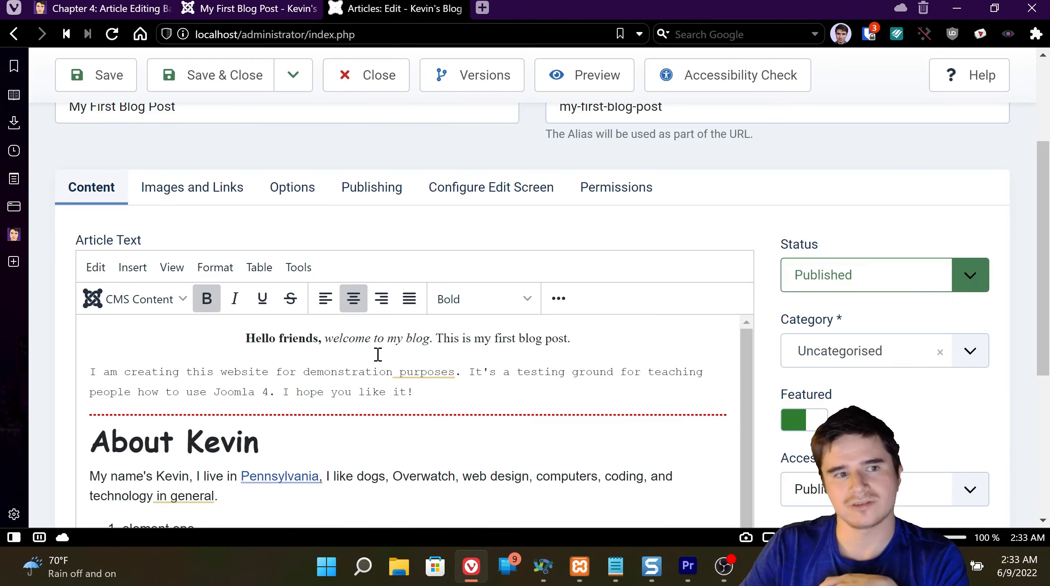
{"action": "left_click", "coordinate": [297, 191]}
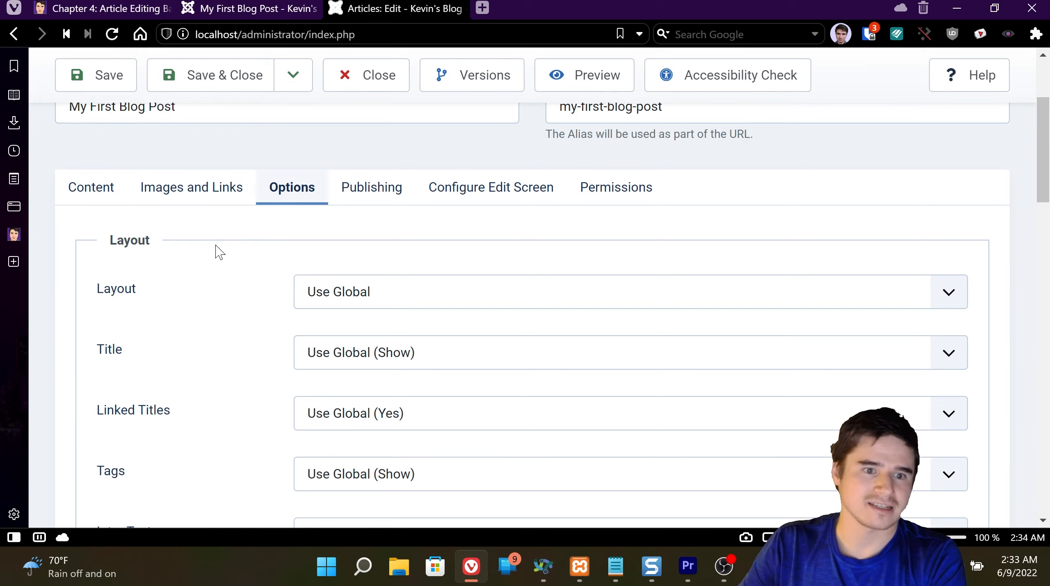
{"action": "scroll", "coordinate": [217, 250], "scroll_direction": "down", "scroll_amount": 2}
{"action": "scroll", "coordinate": [217, 250], "scroll_direction": "up", "scroll_amount": 2}
{"action": "scroll", "coordinate": [218, 250], "scroll_direction": "down", "scroll_amount": 2}
{"action": "left_click", "coordinate": [382, 220]}
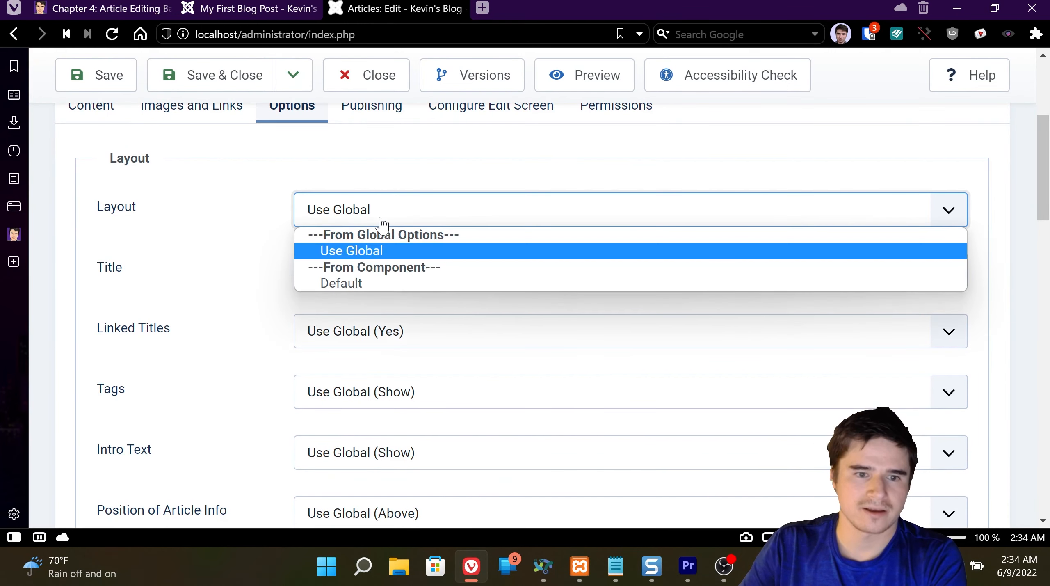
{"action": "left_click", "coordinate": [259, 177]}
{"action": "scroll", "coordinate": [325, 252], "scroll_direction": "up", "scroll_amount": 2}
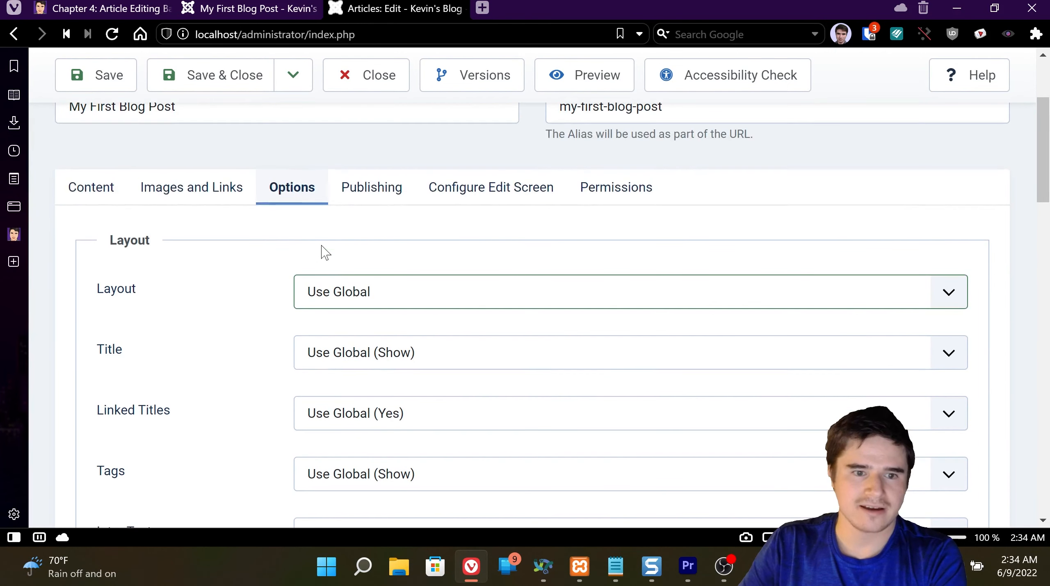
{"action": "left_click", "coordinate": [331, 290]}
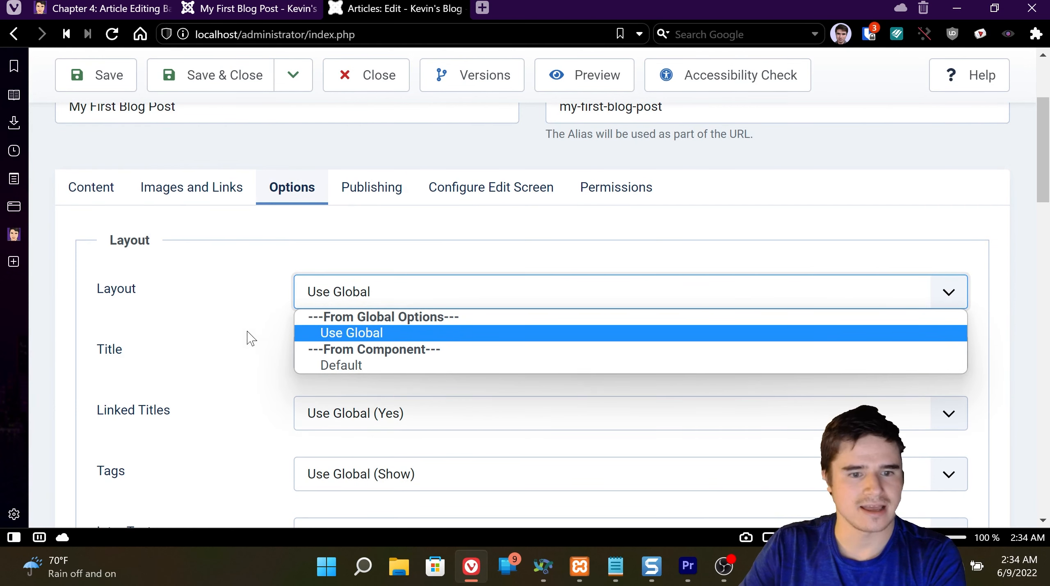
{"action": "left_click", "coordinate": [347, 338]}
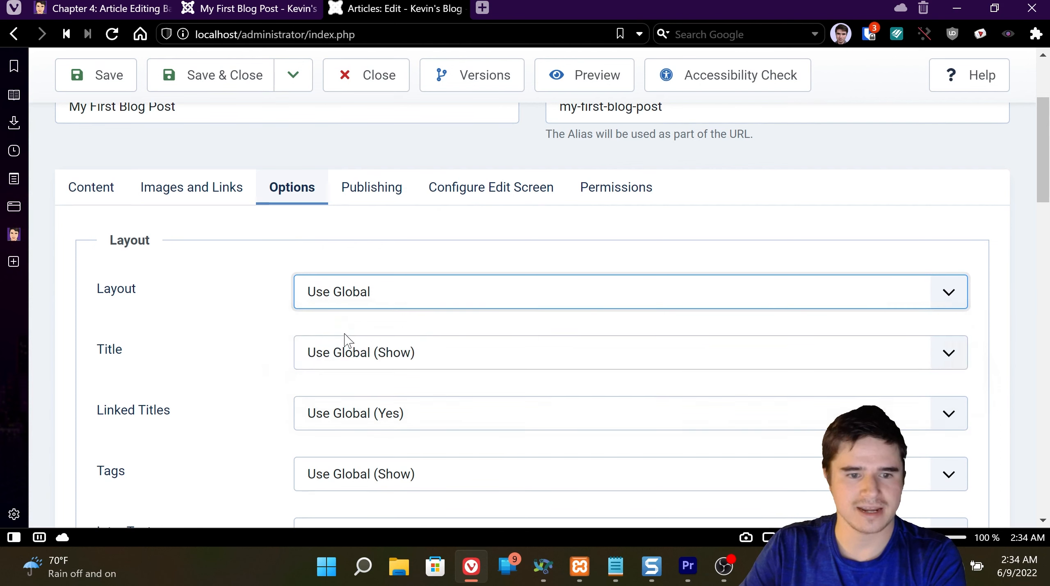
{"action": "left_click", "coordinate": [350, 305]}
{"action": "left_click", "coordinate": [216, 331]}
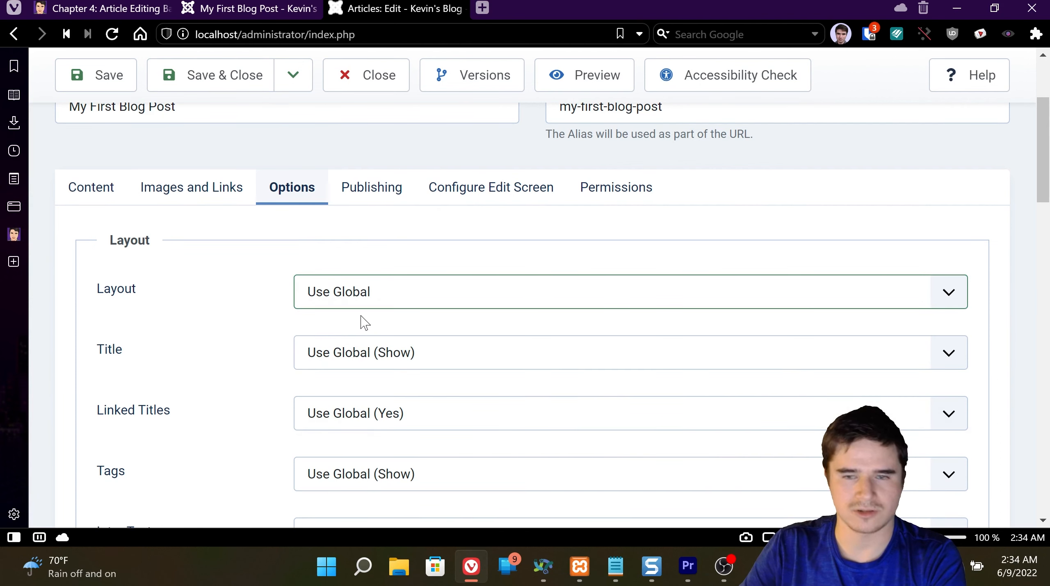
{"action": "scroll", "coordinate": [361, 322], "scroll_direction": "down", "scroll_amount": 4}
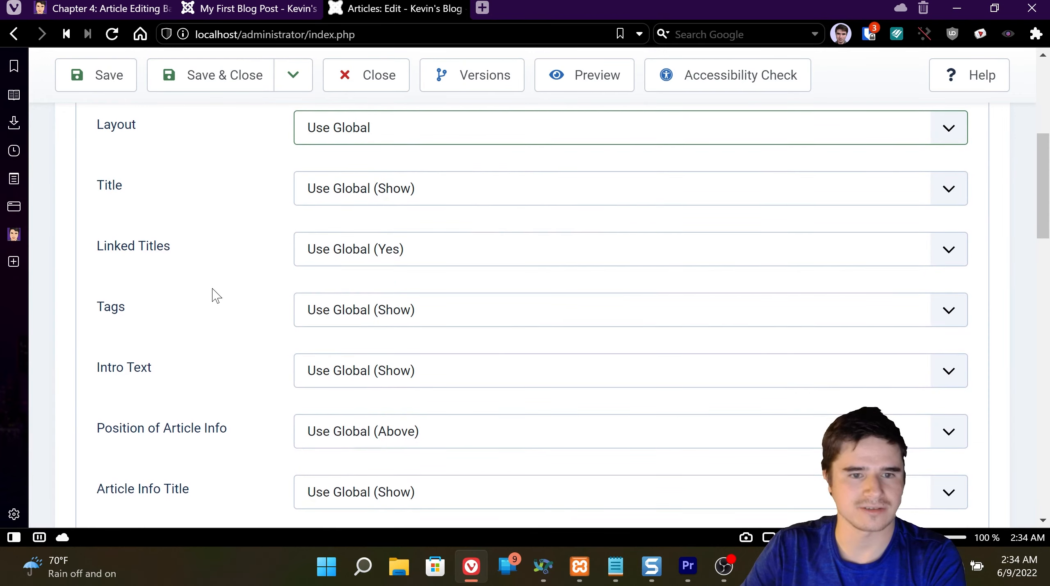
- Locate and highlight the article title on the public page of My First Blog Post
{"action": "left_click", "coordinate": [106, 8]}
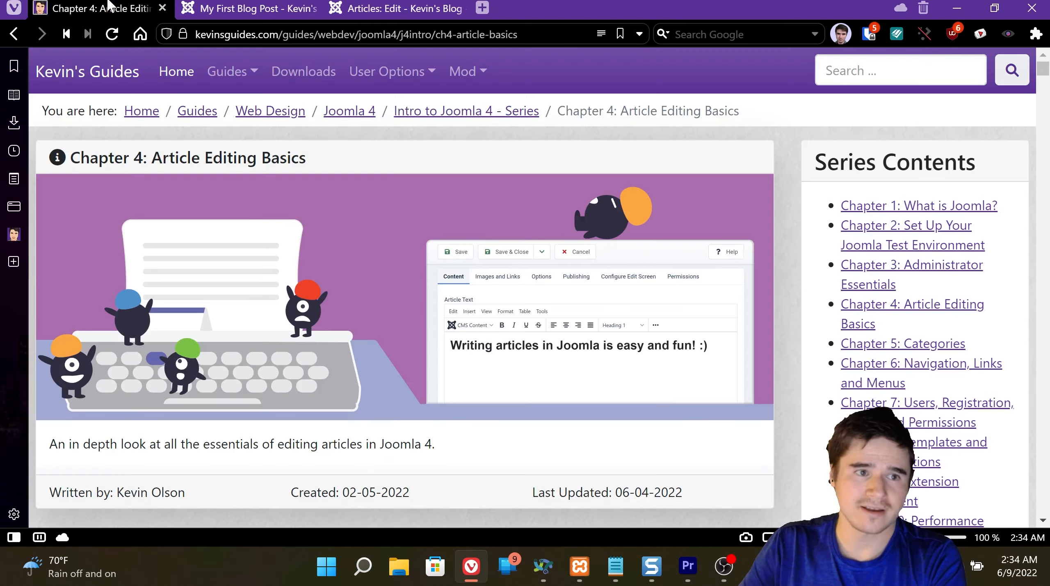
{"action": "key", "text": "ctrl+Tab"}
{"action": "scroll", "coordinate": [275, 121], "scroll_direction": "up", "scroll_amount": 15}
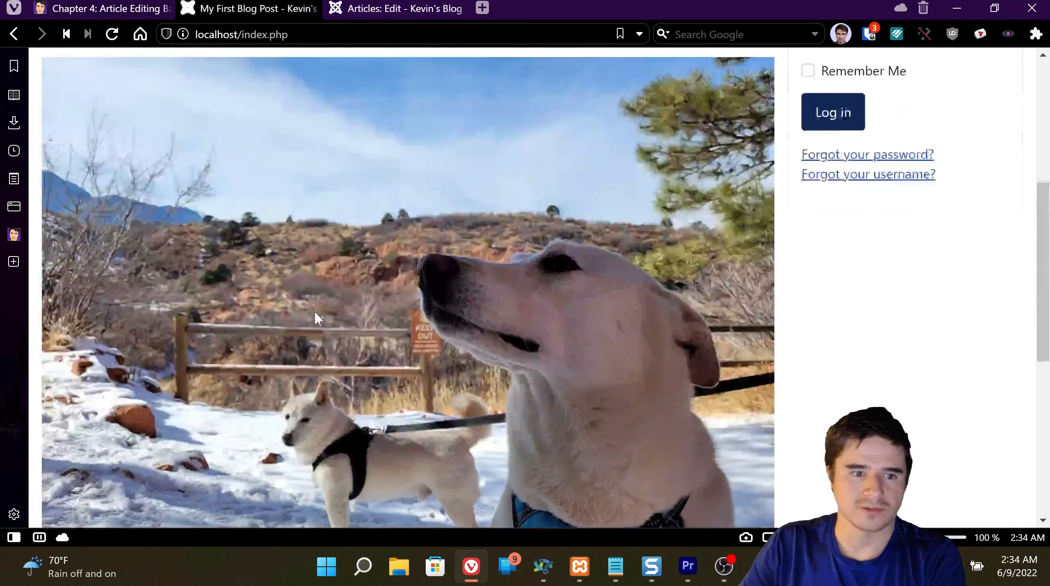
{"action": "left_click_drag", "start_coordinate": [44, 234], "coordinate": [265, 227]}
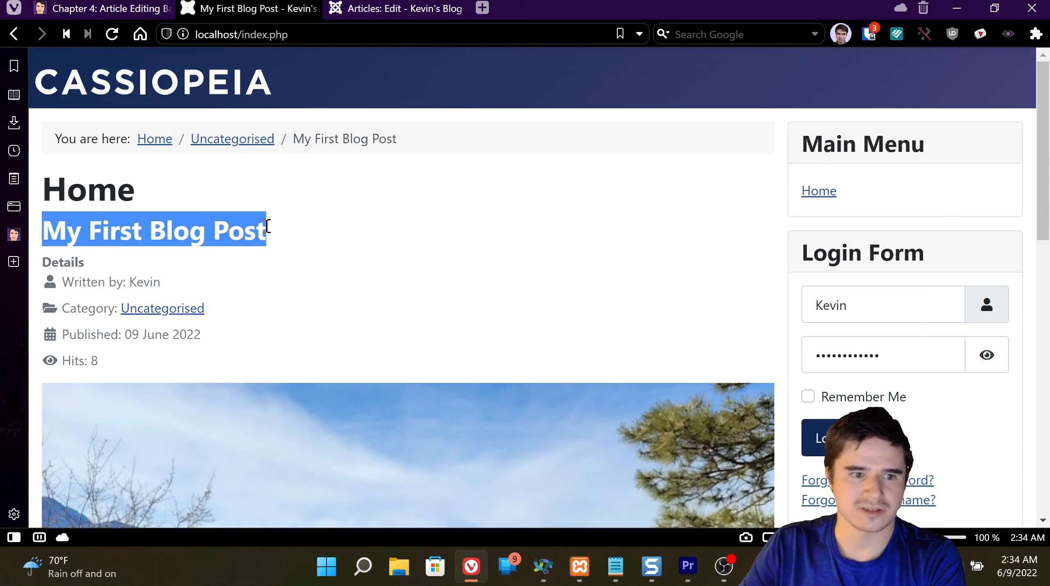
- Set the article's Title option to Hide and save the article
{"action": "left_click", "coordinate": [351, 9]}
{"action": "left_click", "coordinate": [348, 193]}
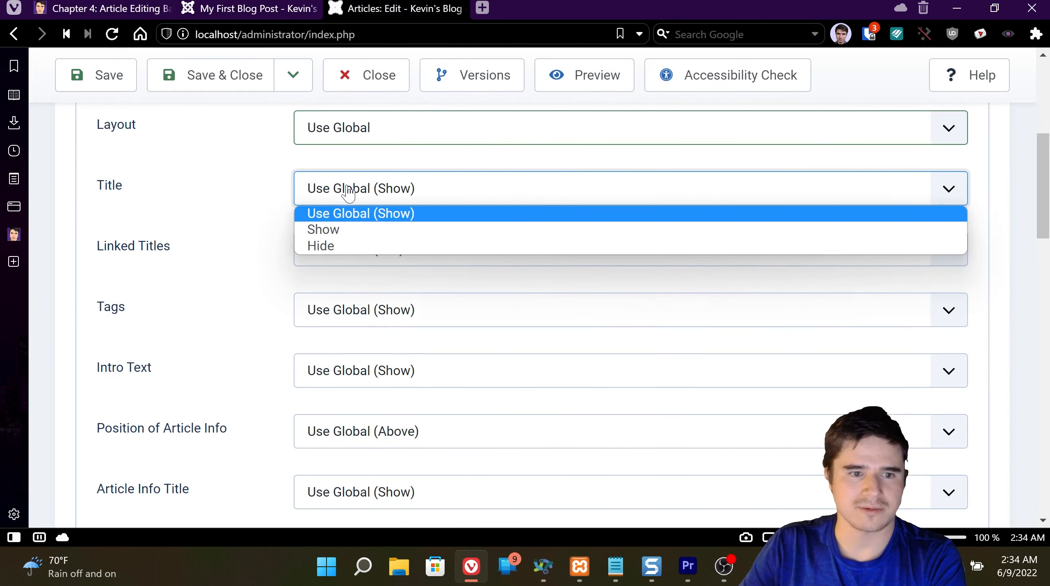
{"action": "left_click", "coordinate": [354, 242]}
{"action": "left_click", "coordinate": [117, 82]}
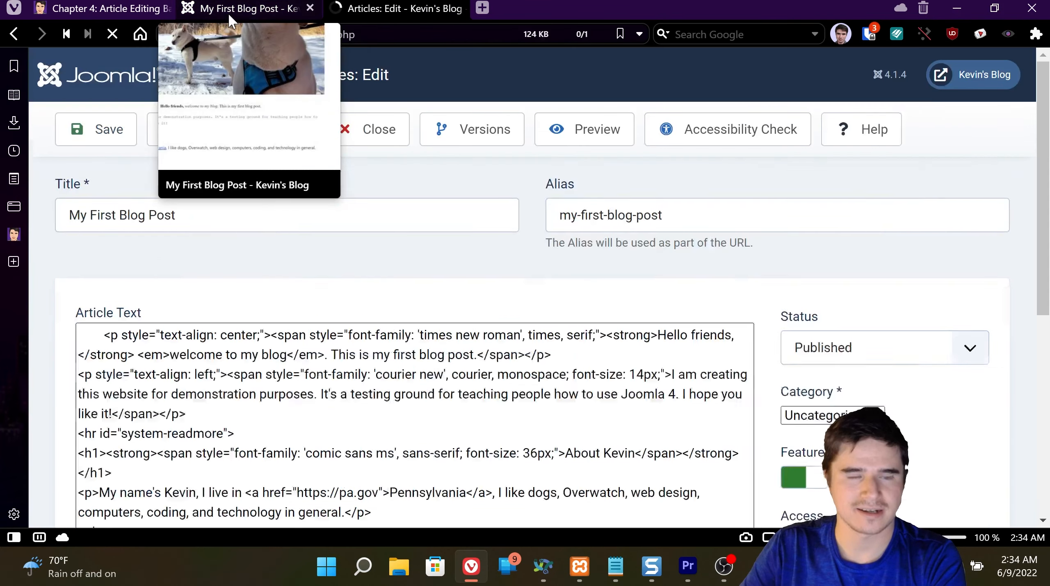
- Reload the public page of My First Blog Post and check its title area
{"action": "left_click", "coordinate": [229, 15]}
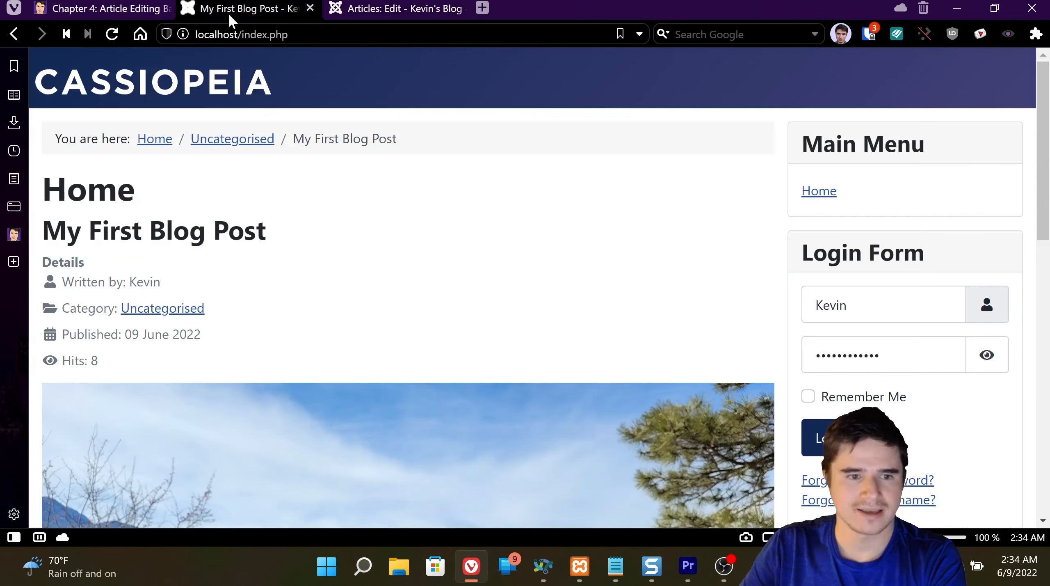
{"action": "right_click", "coordinate": [222, 237]}
{"action": "left_click", "coordinate": [263, 296]}
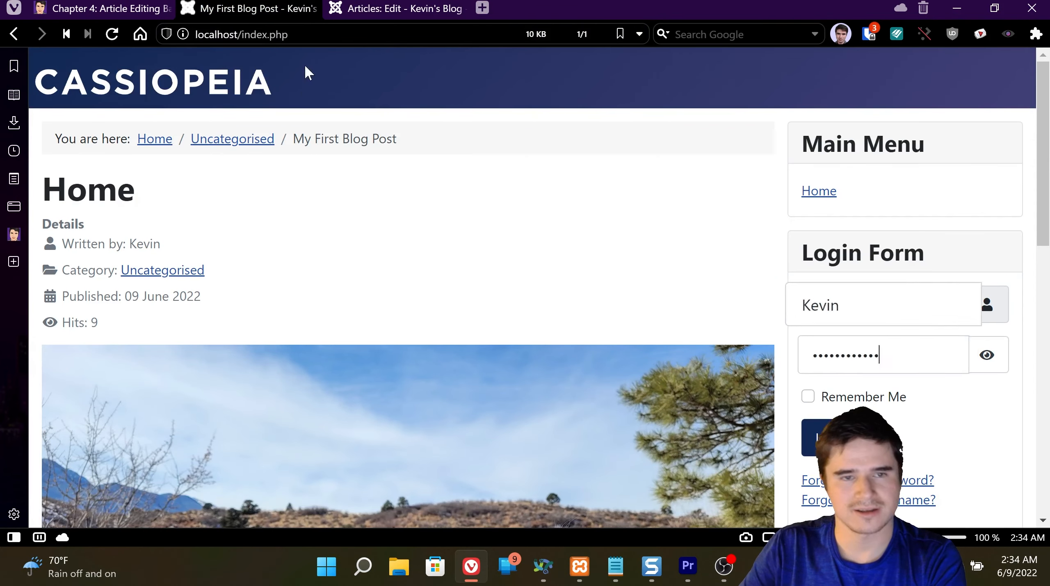
- Return to the article's options in the administrator, set Title to Show and save the article
{"action": "left_click", "coordinate": [375, 10]}
{"action": "scroll", "coordinate": [299, 364], "scroll_direction": "down", "scroll_amount": 5}
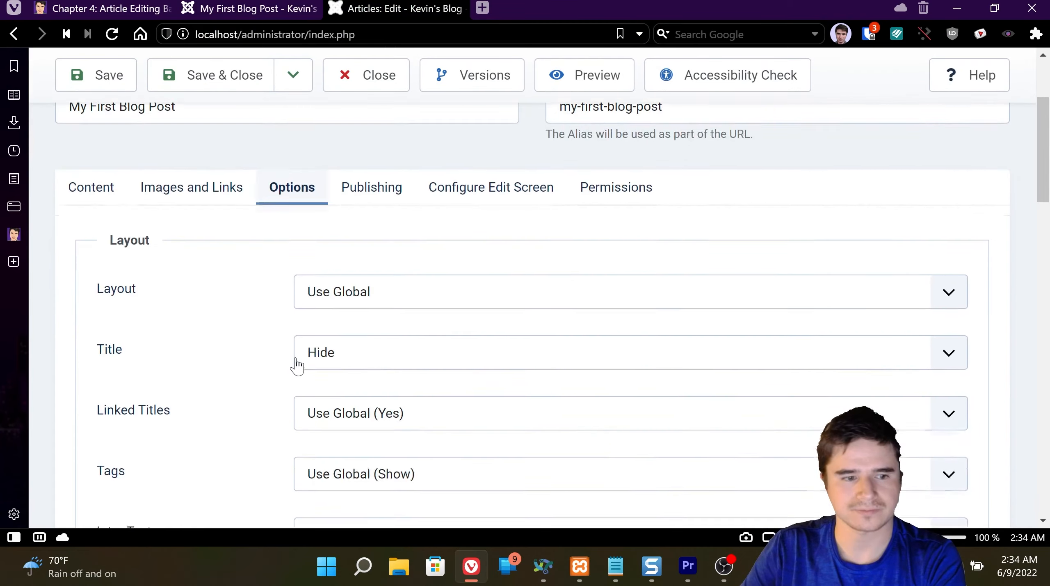
{"action": "left_click", "coordinate": [367, 271]}
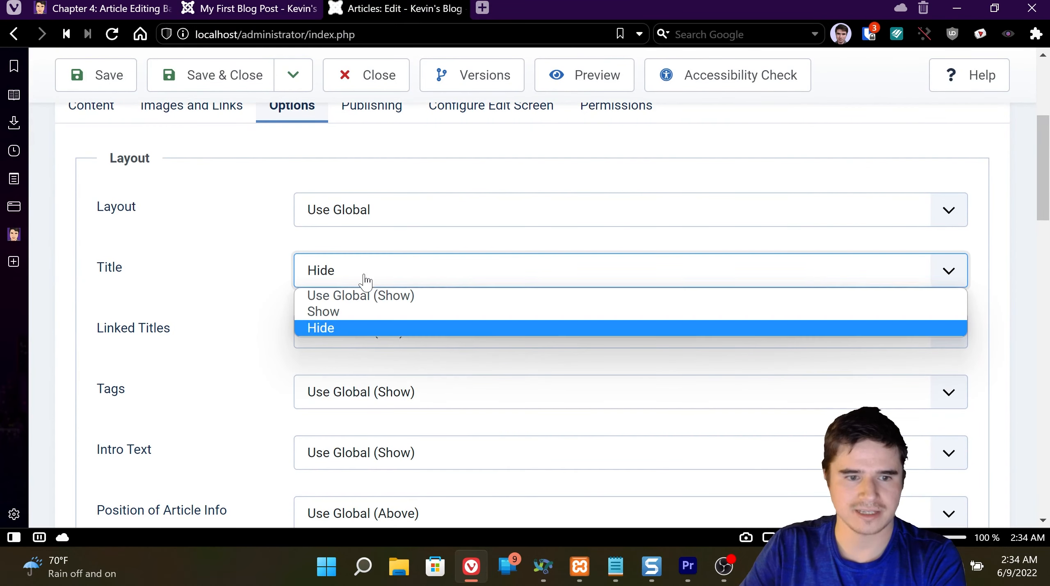
{"action": "left_click", "coordinate": [342, 309]}
{"action": "scroll", "coordinate": [234, 293], "scroll_direction": "down", "scroll_amount": 2}
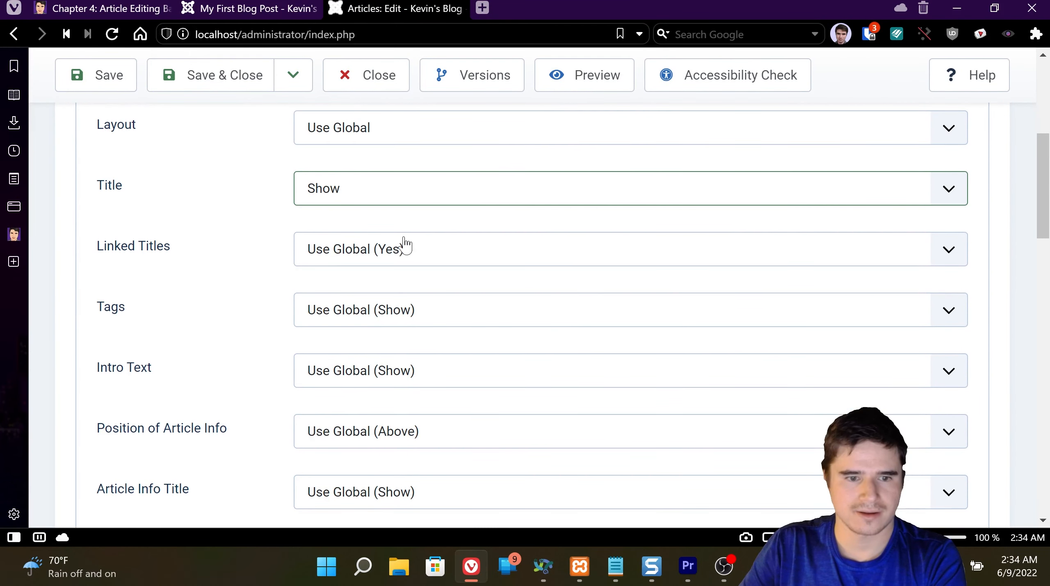
{"action": "left_click", "coordinate": [110, 81]}
- Reload the public page of My First Blog Post and highlight its title area
{"action": "left_click", "coordinate": [218, 11]}
{"action": "right_click", "coordinate": [247, 232]}
{"action": "left_click", "coordinate": [276, 277]}
{"action": "left_click_drag", "start_coordinate": [102, 222], "coordinate": [188, 232]}
{"action": "left_click", "coordinate": [268, 268]}
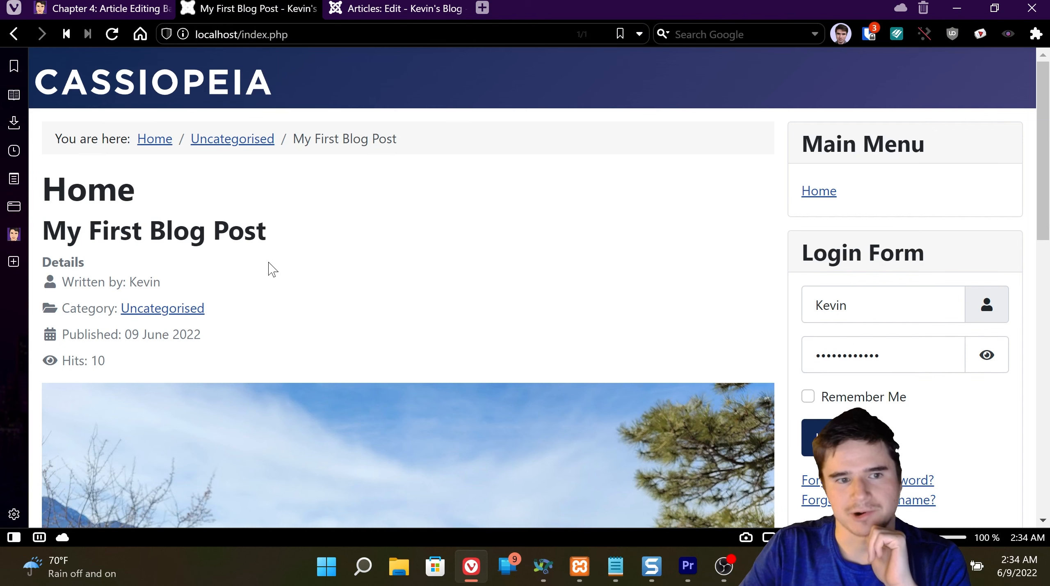
- View the public Uncategorised category listing and open My First Blog Post through its linked title
{"action": "left_click", "coordinate": [211, 138]}
{"action": "scroll", "coordinate": [246, 279], "scroll_direction": "down", "scroll_amount": 3}
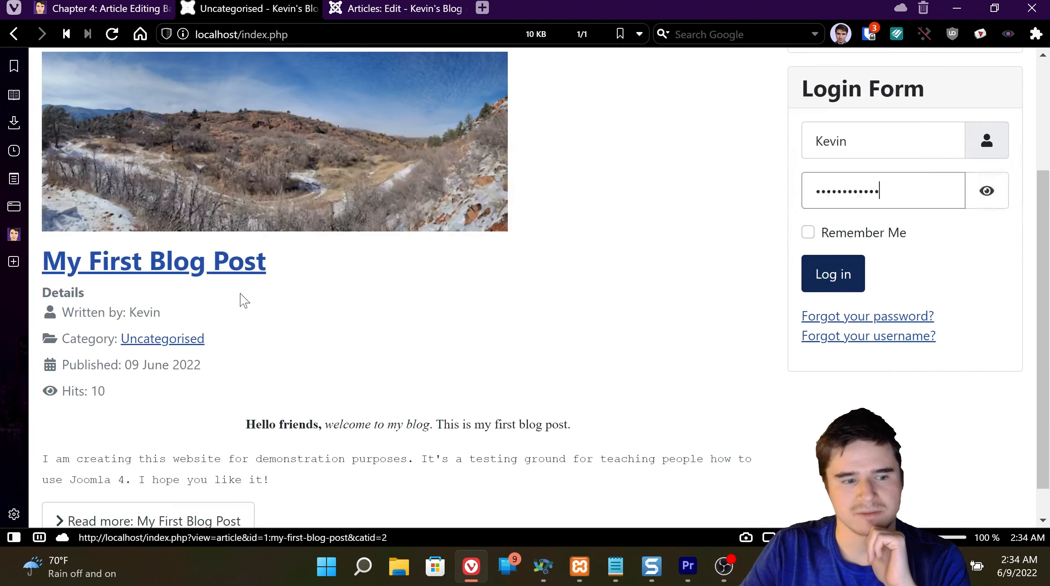
{"action": "left_click", "coordinate": [183, 262]}
{"action": "scroll", "coordinate": [438, 74], "scroll_direction": "down", "scroll_amount": 5}
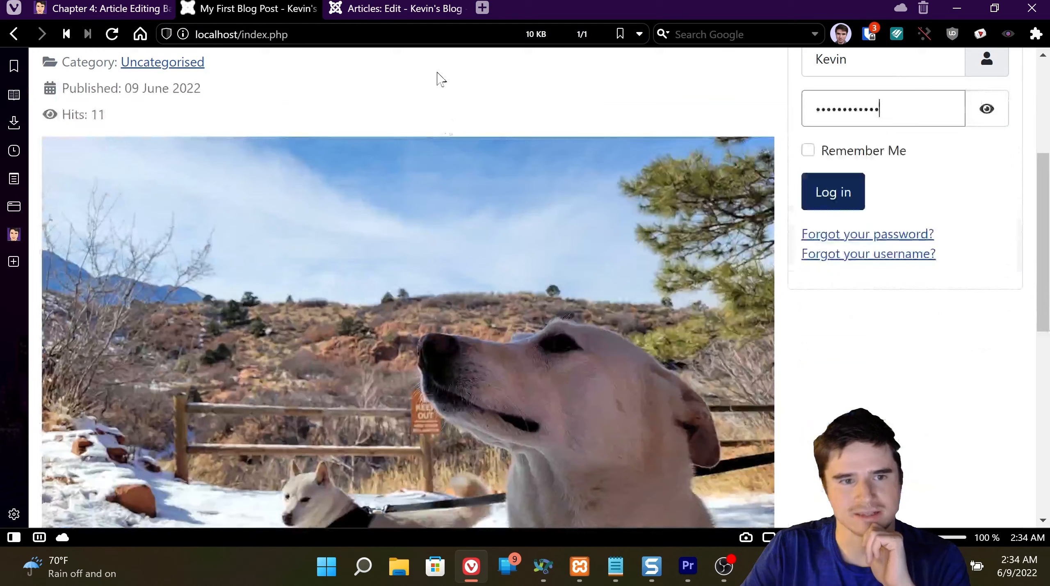
- Review the article's Linked Titles and Tags options, and look for tags on its public page
{"action": "left_click", "coordinate": [410, 10]}
{"action": "scroll", "coordinate": [340, 316], "scroll_direction": "down", "scroll_amount": 6}
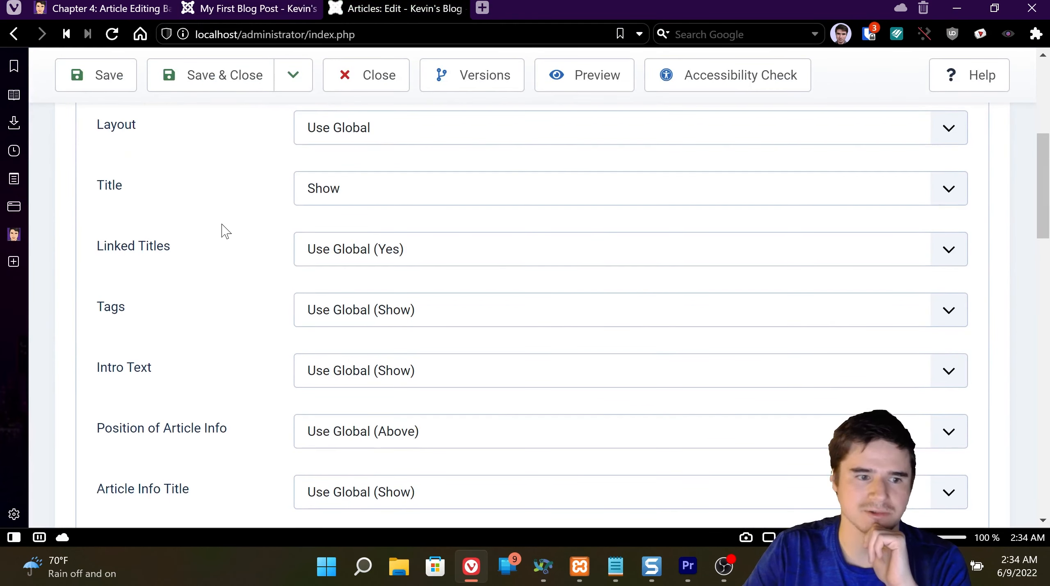
{"action": "scroll", "coordinate": [225, 229], "scroll_direction": "down", "scroll_amount": 4}
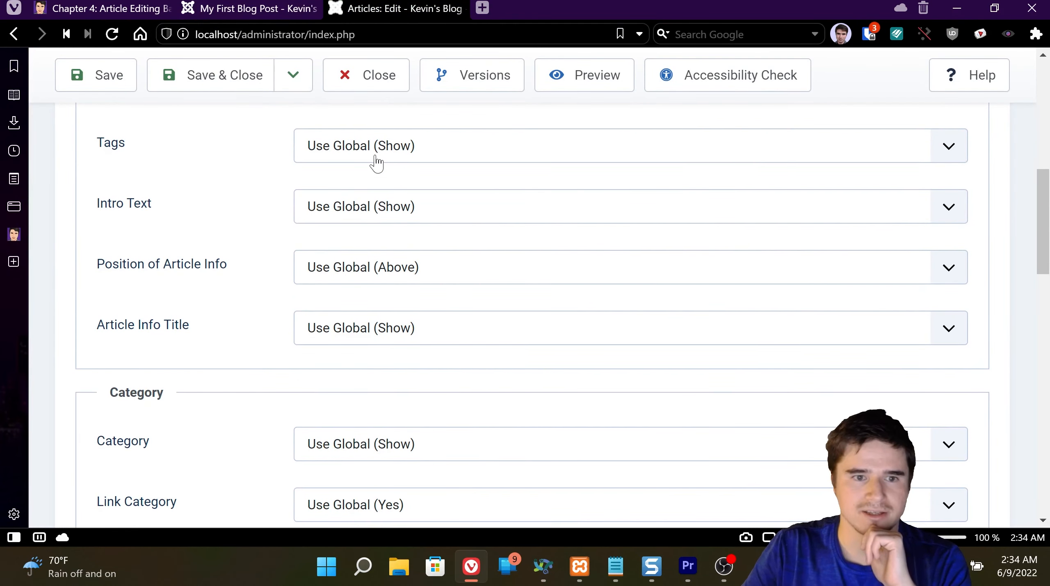
{"action": "left_click", "coordinate": [256, 10]}
{"action": "scroll", "coordinate": [369, 270], "scroll_direction": "down", "scroll_amount": 4}
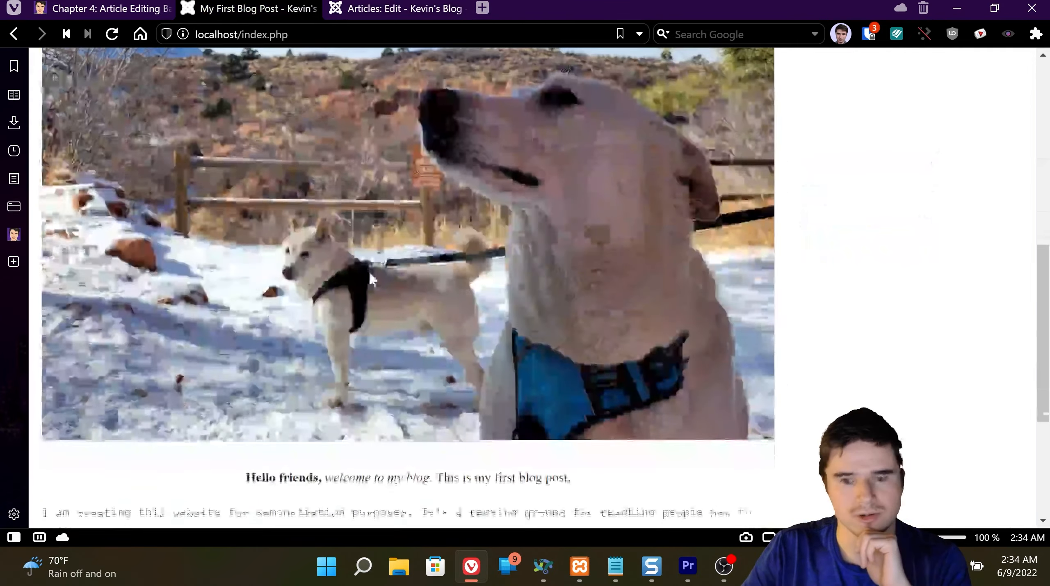
{"action": "scroll", "coordinate": [372, 279], "scroll_direction": "down", "scroll_amount": 5}
{"action": "scroll", "coordinate": [371, 278], "scroll_direction": "up", "scroll_amount": 15}
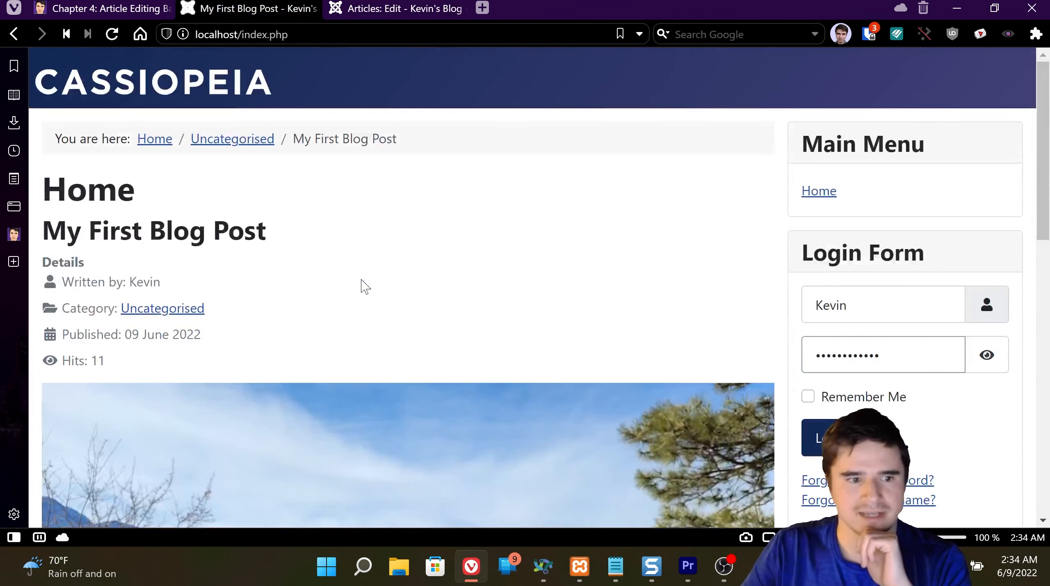
- Add the Blog Posts tag in the article's content settings and save the article
{"action": "left_click", "coordinate": [365, 10]}
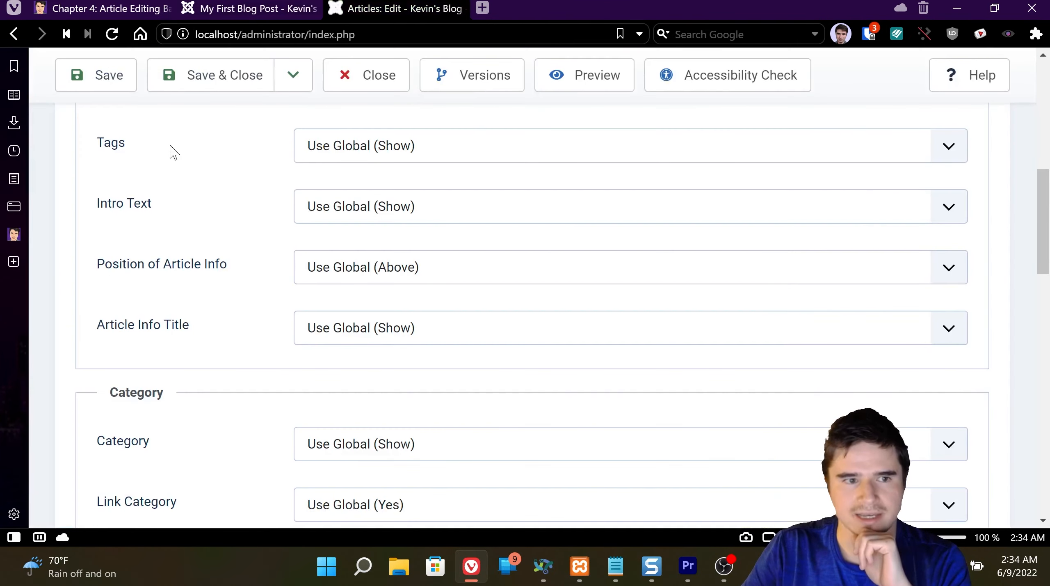
{"action": "scroll", "coordinate": [131, 230], "scroll_direction": "up", "scroll_amount": 5}
{"action": "left_click", "coordinate": [92, 269]}
{"action": "scroll", "coordinate": [282, 297], "scroll_direction": "down", "scroll_amount": 5}
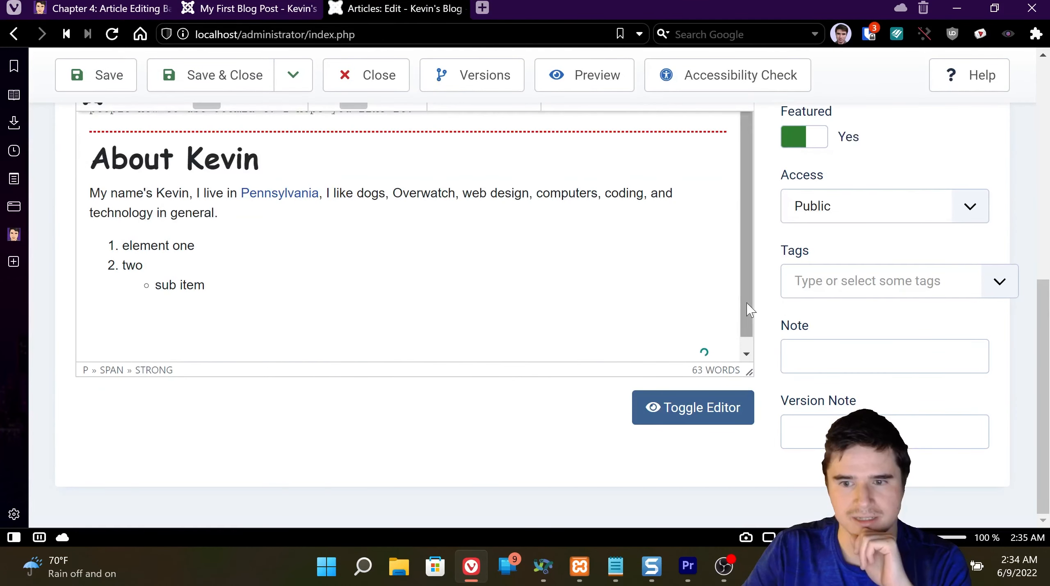
{"action": "left_click", "coordinate": [824, 287]}
{"action": "left_click", "coordinate": [823, 315]}
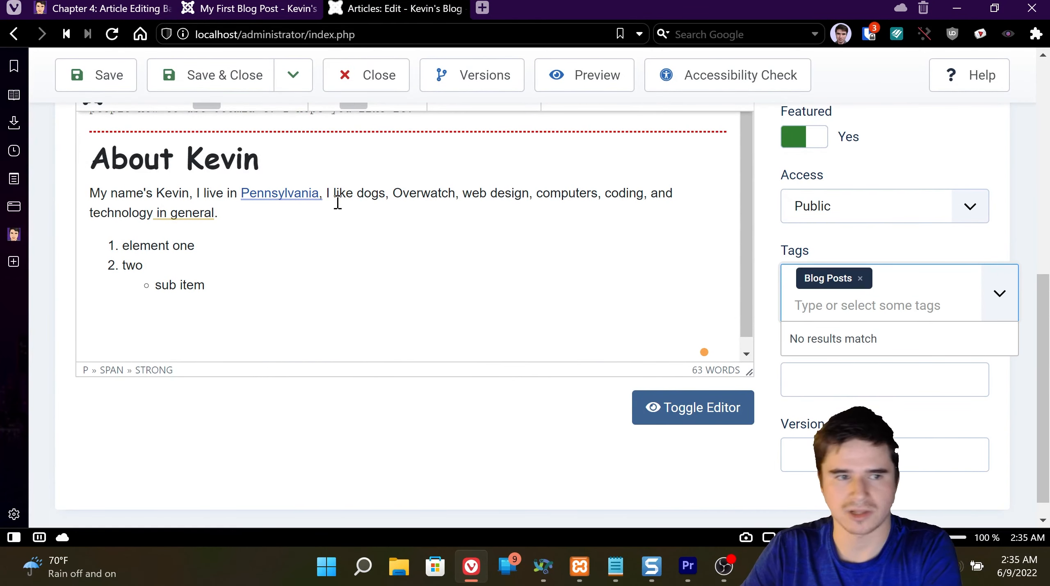
{"action": "left_click", "coordinate": [115, 82]}
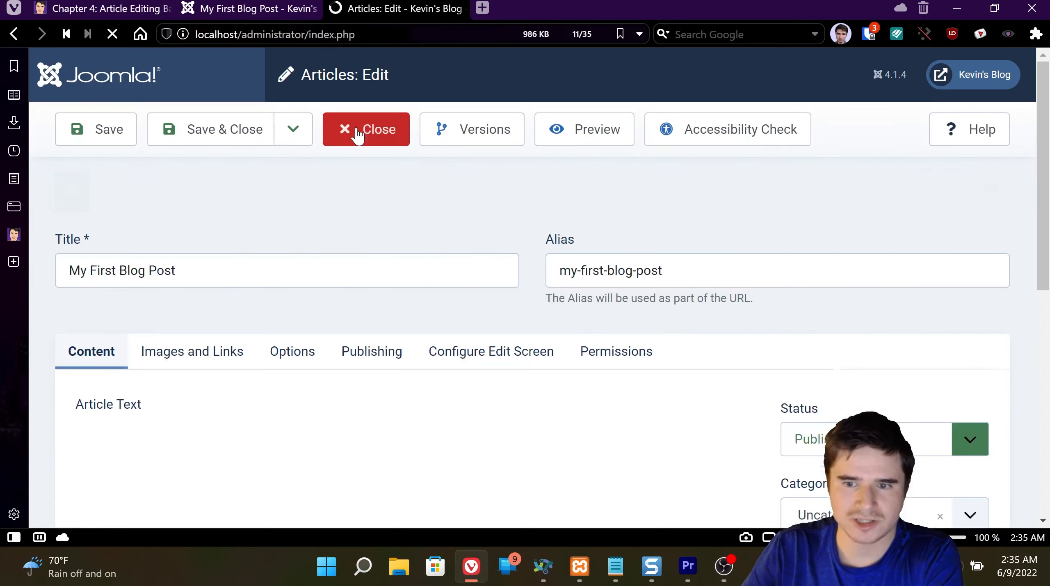
{"action": "scroll", "coordinate": [480, 295], "scroll_direction": "down", "scroll_amount": 5}
{"action": "scroll", "coordinate": [836, 205], "scroll_direction": "up", "scroll_amount": 5}
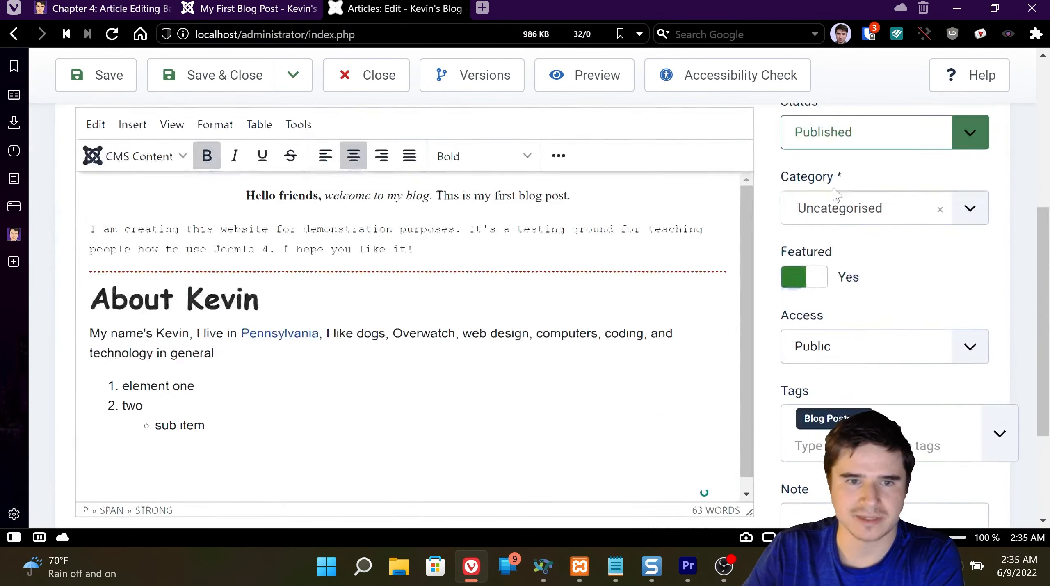
- Reload the public page of My First Blog Post and check where the tag is displayed
{"action": "left_click", "coordinate": [254, 8]}
{"action": "right_click", "coordinate": [429, 259]}
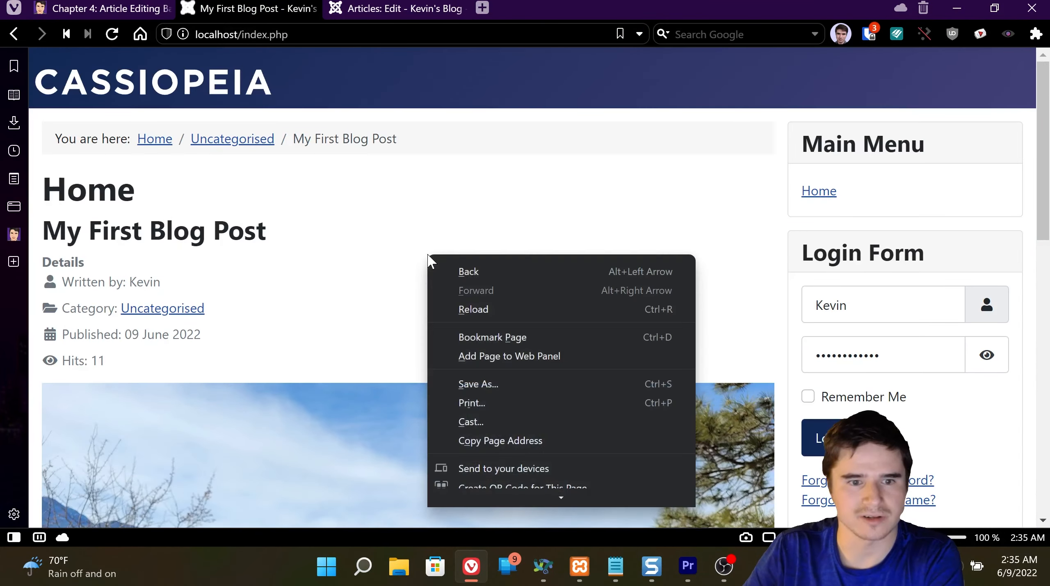
{"action": "left_click", "coordinate": [476, 310]}
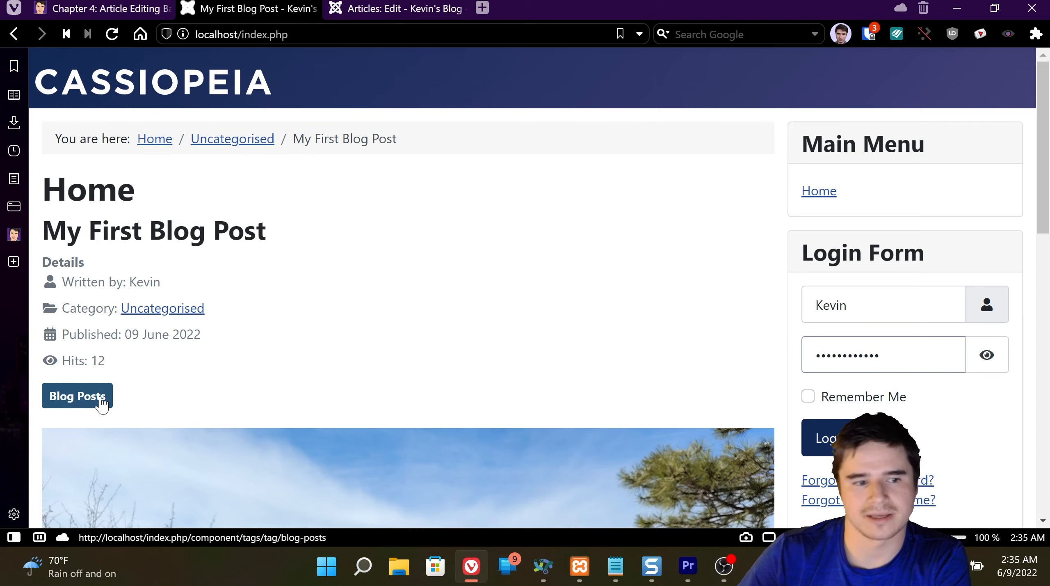
{"action": "scroll", "coordinate": [150, 407], "scroll_direction": "down", "scroll_amount": 8}
{"action": "scroll", "coordinate": [148, 375], "scroll_direction": "up", "scroll_amount": 6}
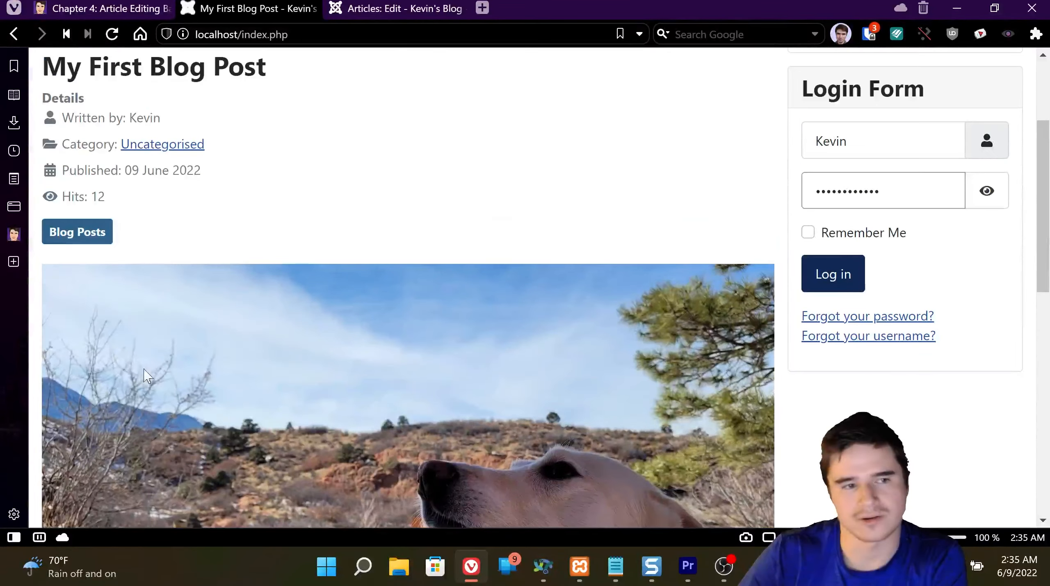
- Follow the Blog Posts tag to its list of tagged articles and open My First Blog Post from it
{"action": "left_click", "coordinate": [73, 232]}
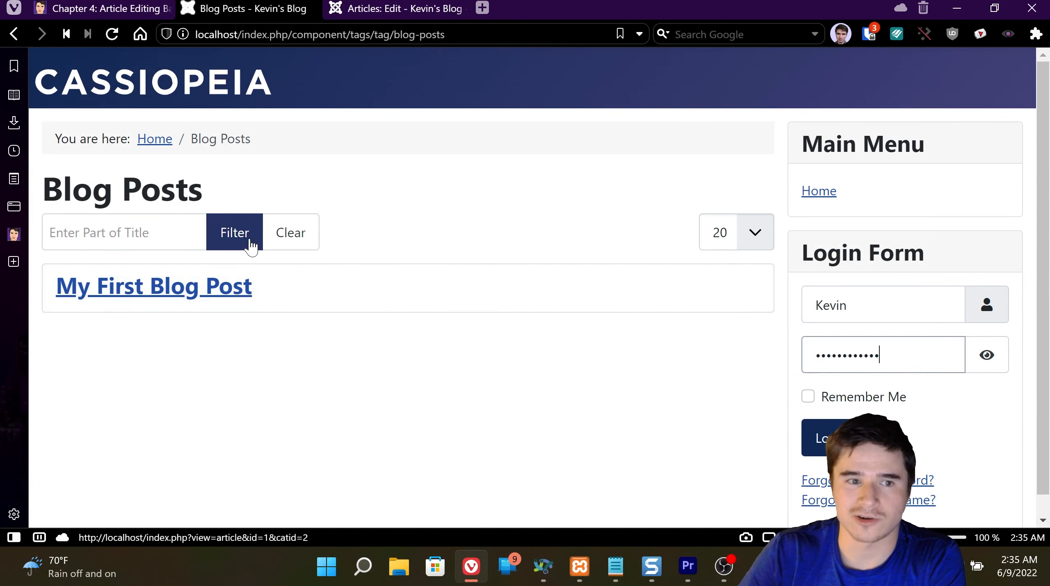
{"action": "left_click", "coordinate": [194, 293]}
{"action": "scroll", "coordinate": [278, 306], "scroll_direction": "down", "scroll_amount": 2}
- Return to the article's options in the administrator and examine the choices for Tags
{"action": "left_click", "coordinate": [364, 9]}
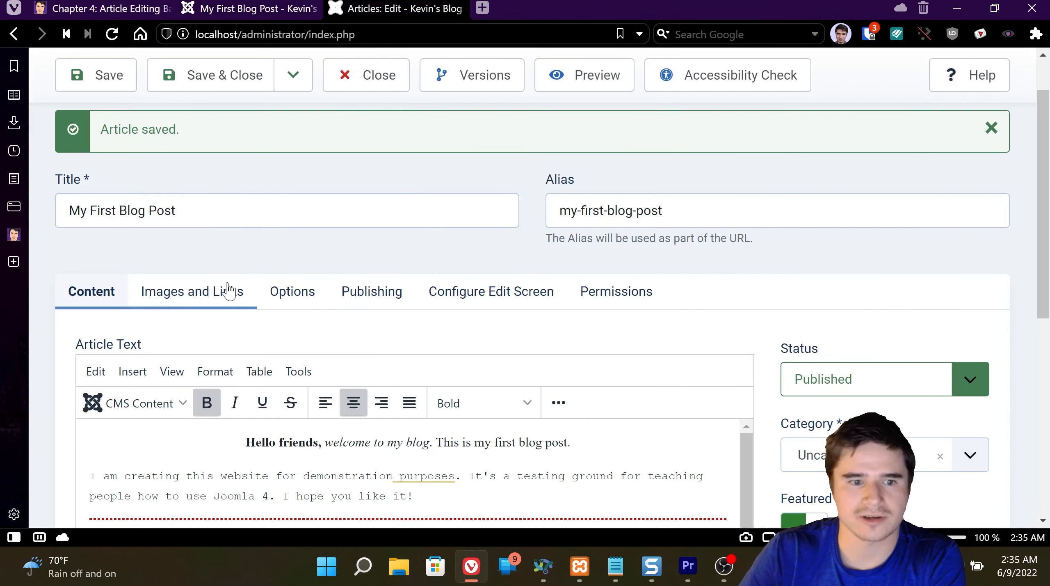
{"action": "left_click", "coordinate": [293, 290]}
{"action": "scroll", "coordinate": [296, 287], "scroll_direction": "down", "scroll_amount": 8}
{"action": "left_click", "coordinate": [304, 248]}
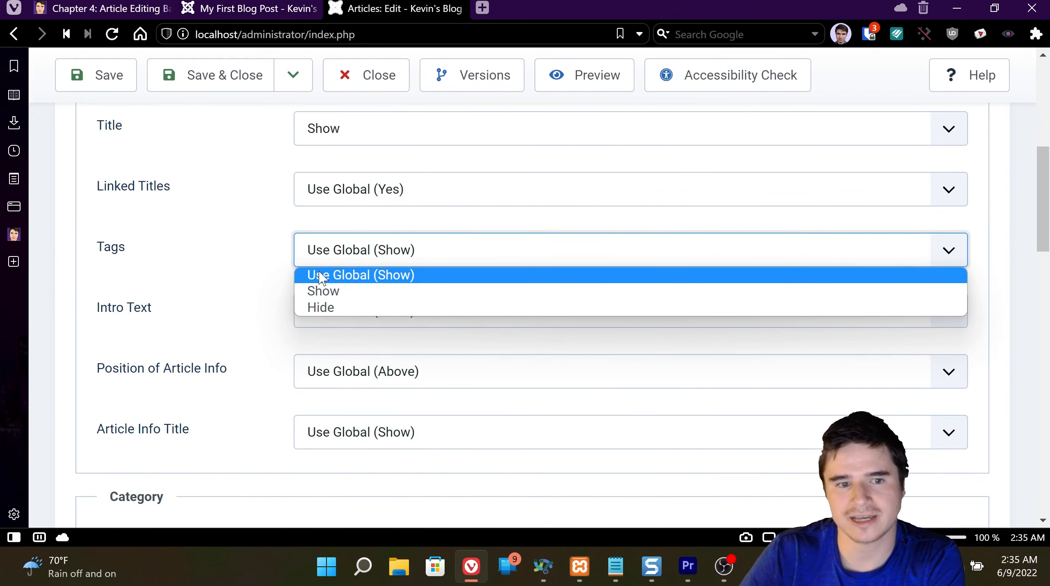
{"action": "left_click", "coordinate": [178, 281]}
{"action": "scroll", "coordinate": [205, 271], "scroll_direction": "down", "scroll_amount": 2}
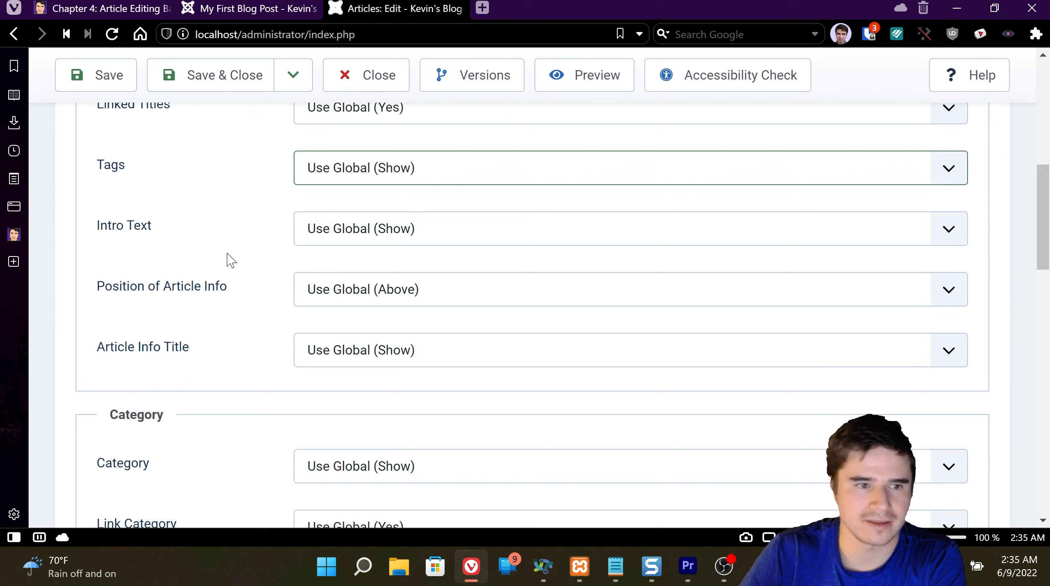
- Set the article's Intro Text option to Hide and save the article
{"action": "left_click", "coordinate": [341, 243]}
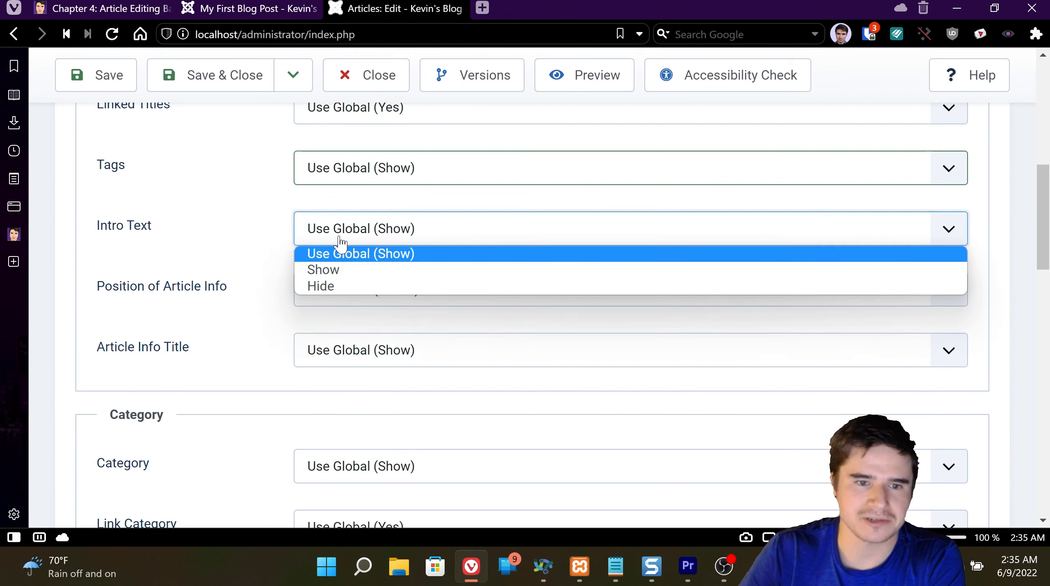
{"action": "left_click", "coordinate": [437, 285]}
{"action": "left_click", "coordinate": [107, 76]}
- Close the Chapter 4 guide page and open the blog's public home page
{"action": "left_click", "coordinate": [92, 7]}
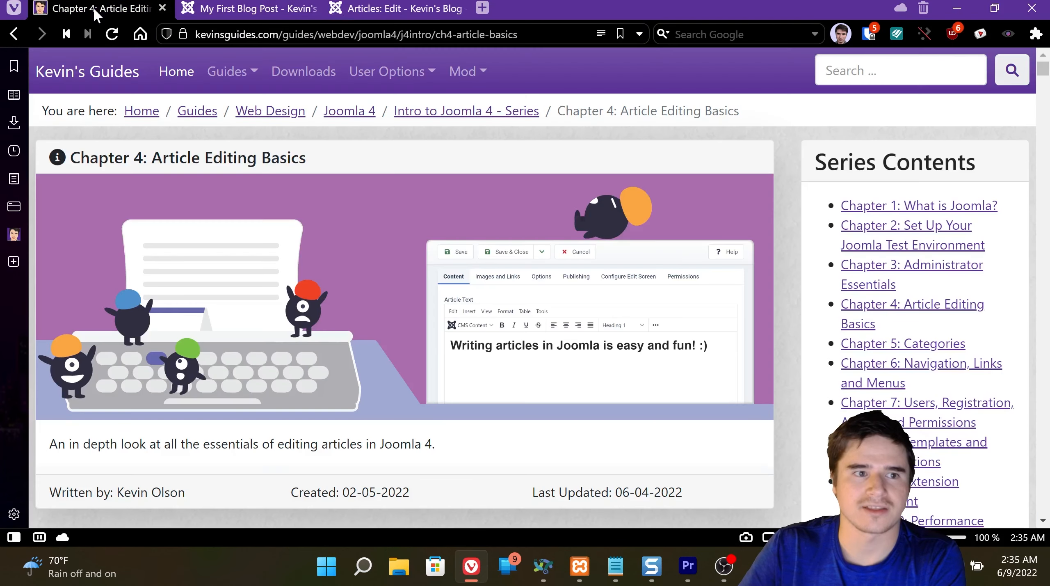
{"action": "left_click", "coordinate": [219, 9]}
{"action": "left_click", "coordinate": [163, 8]}
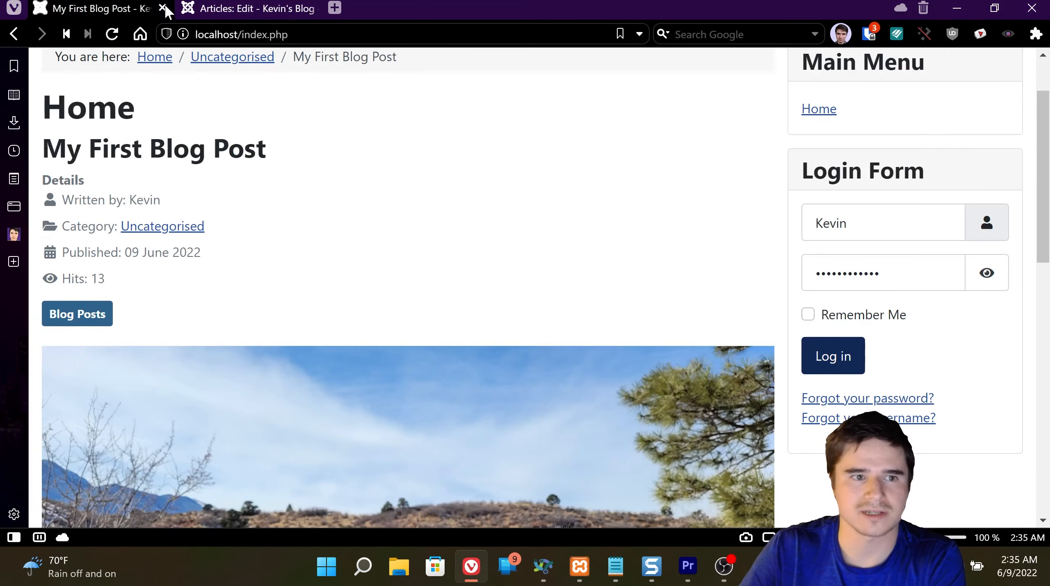
{"action": "left_click", "coordinate": [149, 58]}
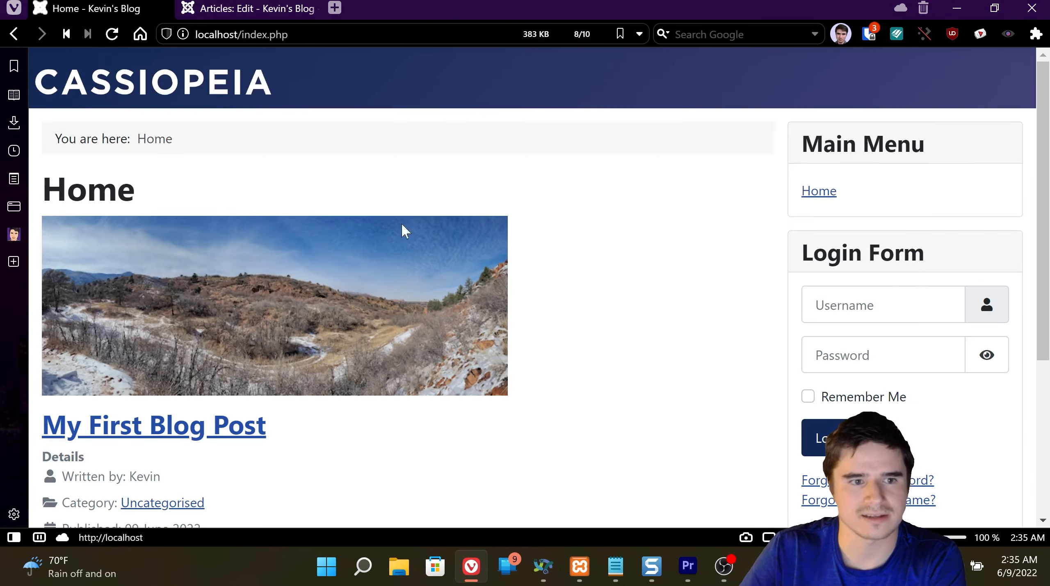
- Locate and highlight the intro text of My First Blog Post above its Read more link on the home page
{"action": "scroll", "coordinate": [519, 370], "scroll_direction": "down", "scroll_amount": 5}
{"action": "left_click_drag", "start_coordinate": [267, 442], "coordinate": [189, 407]}
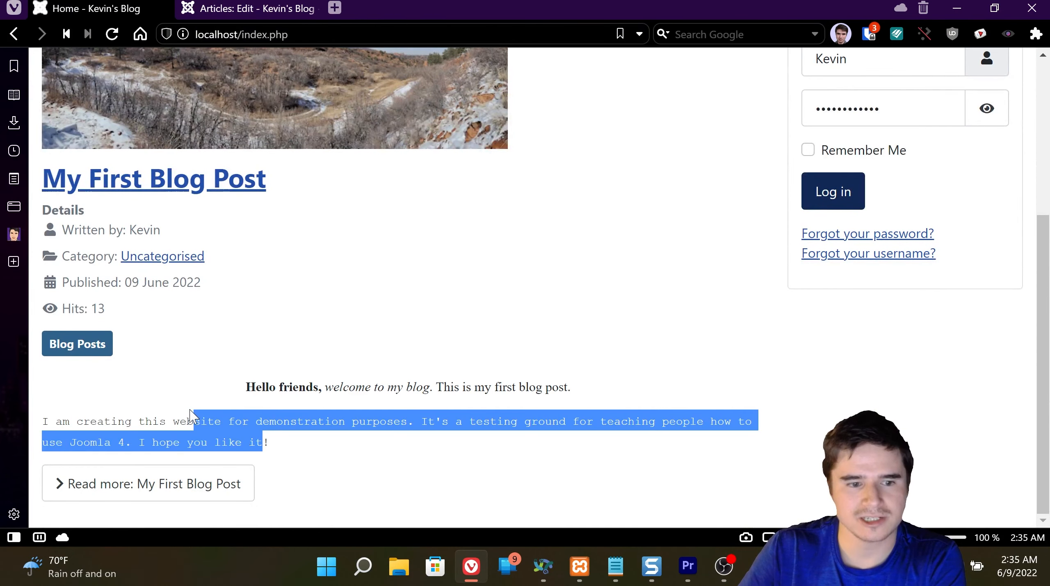
{"action": "left_click", "coordinate": [188, 407]}
{"action": "left_click_drag", "start_coordinate": [234, 380], "coordinate": [352, 404]}
{"action": "left_click", "coordinate": [352, 403]}
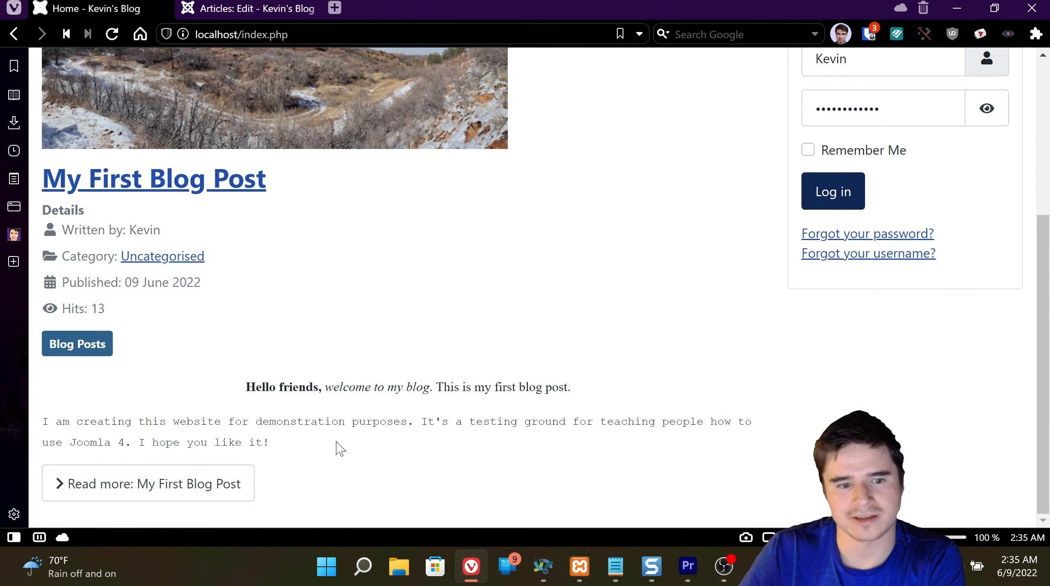
{"action": "left_click_drag", "start_coordinate": [340, 445], "coordinate": [243, 382]}
{"action": "left_click", "coordinate": [242, 390]}
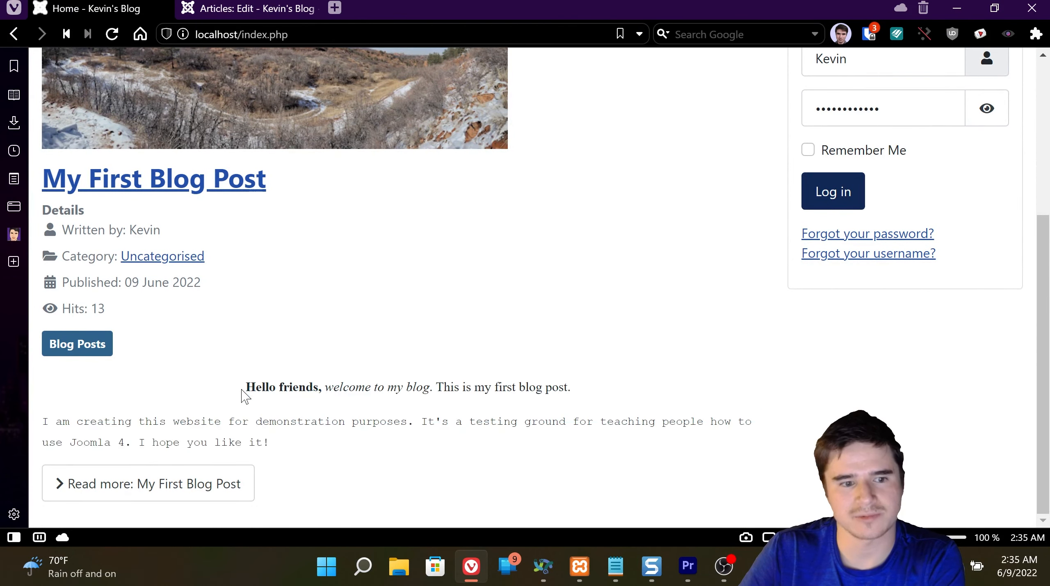
- Open My First Blog Post from the home page and check its full page for the intro text
{"action": "left_click", "coordinate": [216, 192]}
{"action": "scroll", "coordinate": [312, 262], "scroll_direction": "down", "scroll_amount": 5}
{"action": "scroll", "coordinate": [320, 272], "scroll_direction": "down", "scroll_amount": 5}
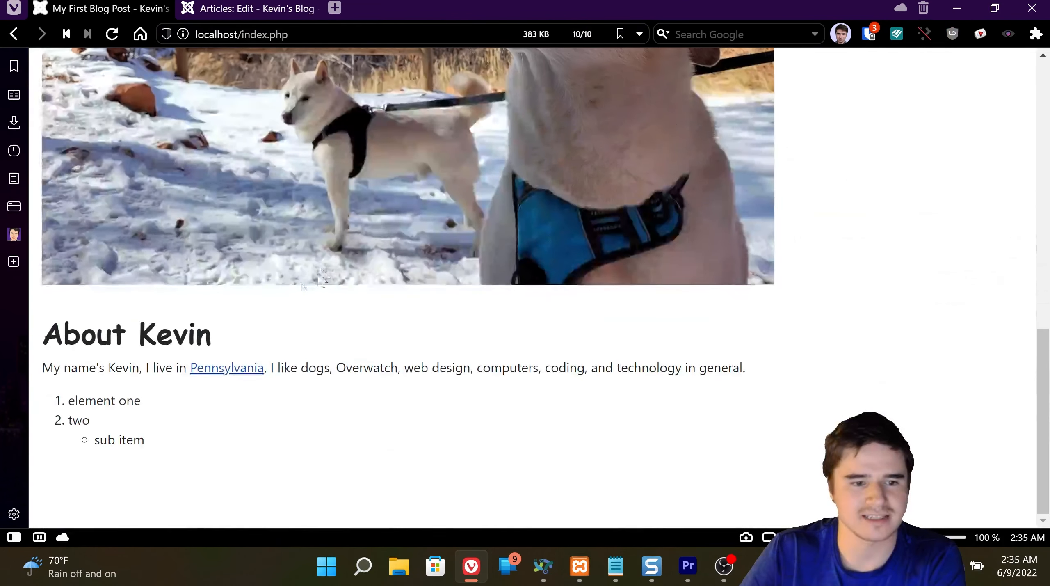
{"action": "scroll", "coordinate": [219, 65], "scroll_direction": "up", "scroll_amount": 6}
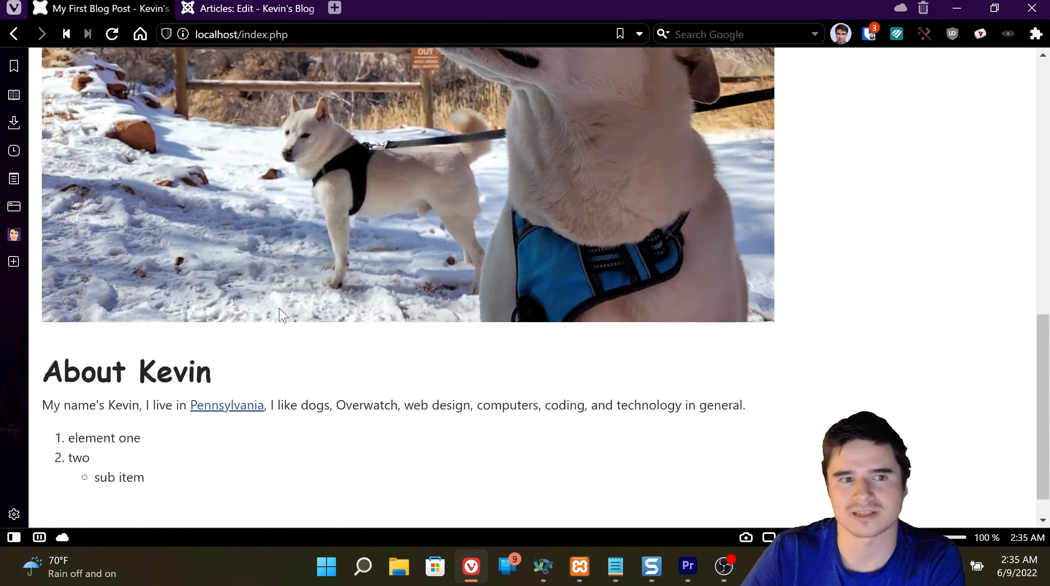
{"action": "scroll", "coordinate": [238, 275], "scroll_direction": "up", "scroll_amount": 8}
{"action": "scroll", "coordinate": [238, 280], "scroll_direction": "down", "scroll_amount": 14}
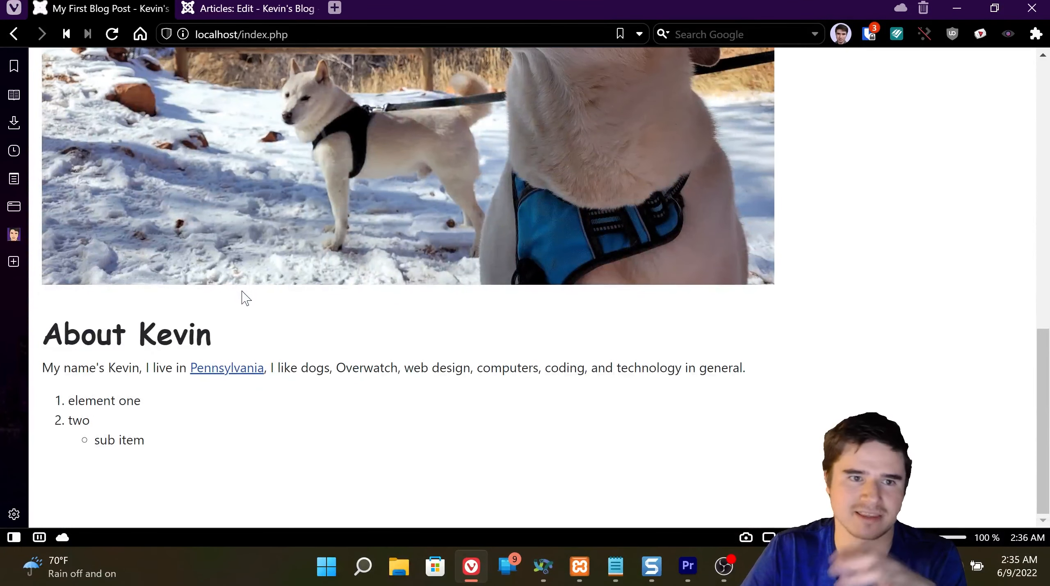
- Return to the article's options in the administrator and examine the choices for Linked Titles
{"action": "left_click", "coordinate": [267, 9]}
{"action": "scroll", "coordinate": [369, 329], "scroll_direction": "down", "scroll_amount": 4}
{"action": "left_click", "coordinate": [356, 419]}
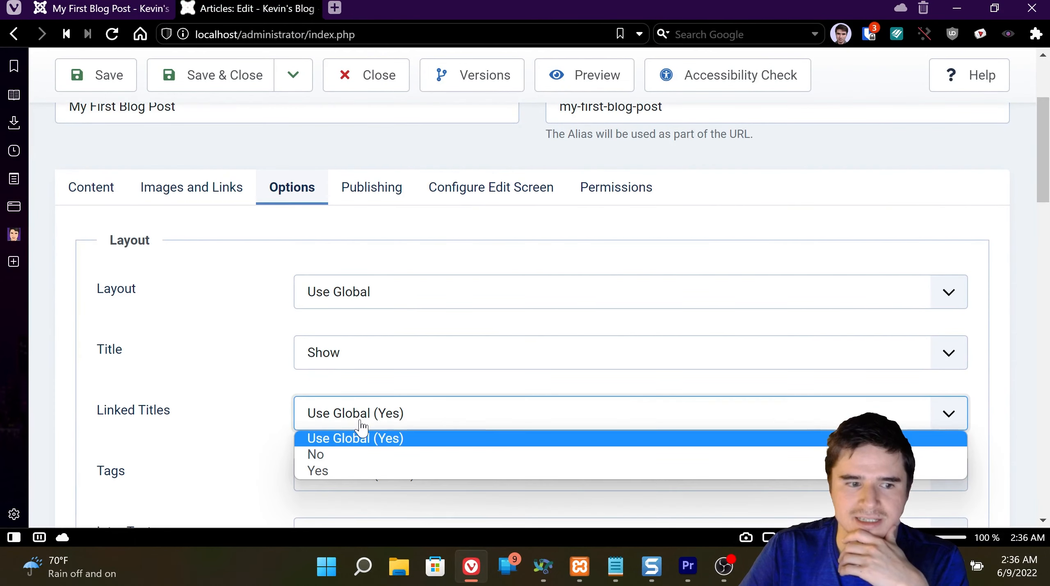
{"action": "left_click", "coordinate": [212, 417]}
- Set the article's Intro Text option to Use Global (Show)
{"action": "scroll", "coordinate": [218, 410], "scroll_direction": "down", "scroll_amount": 6}
{"action": "scroll", "coordinate": [223, 323], "scroll_direction": "up", "scroll_amount": 2}
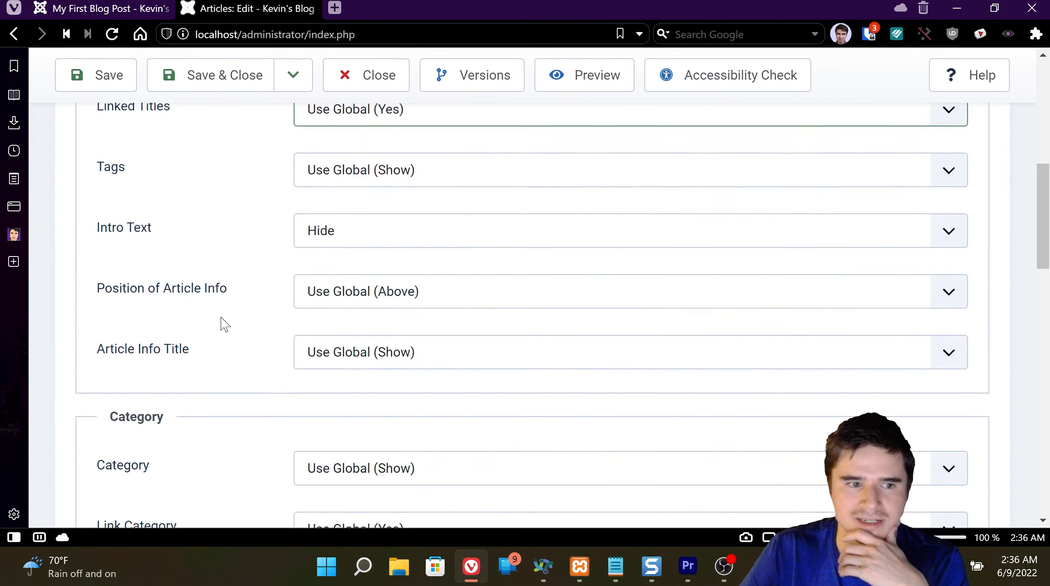
{"action": "left_click", "coordinate": [312, 296]}
{"action": "left_click", "coordinate": [352, 317]}
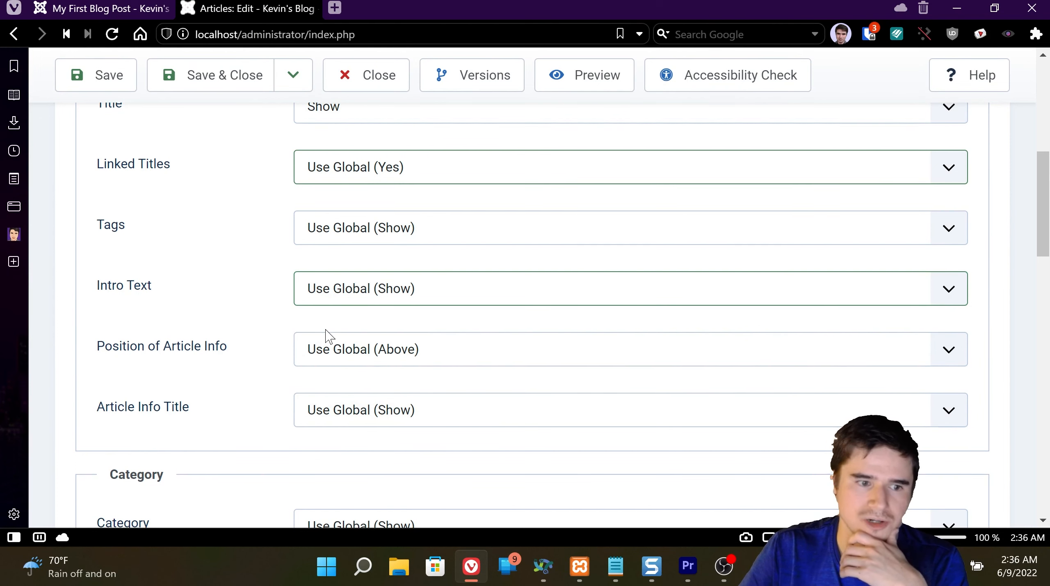
- Set the article's Position of Article Info option to Below and save the article
{"action": "scroll", "coordinate": [327, 335], "scroll_direction": "down", "scroll_amount": 2}
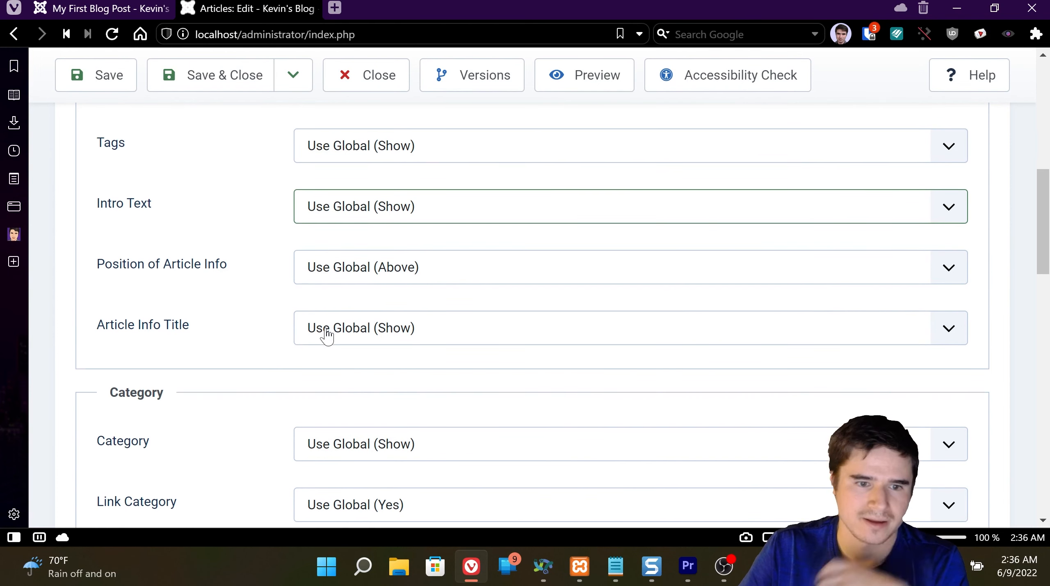
{"action": "left_click", "coordinate": [354, 274]}
{"action": "left_click", "coordinate": [216, 314]}
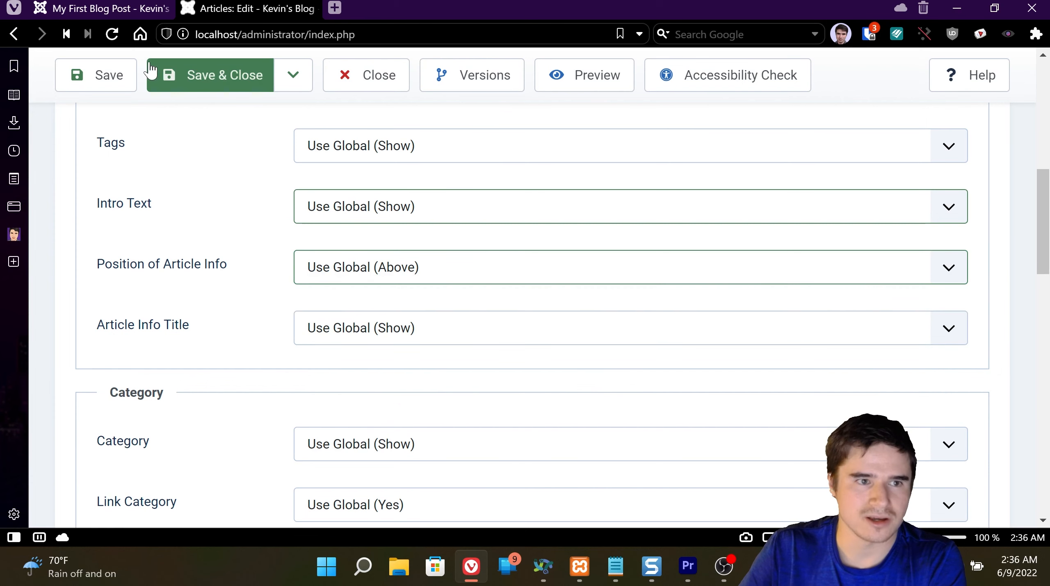
{"action": "left_click", "coordinate": [342, 276]}
{"action": "left_click", "coordinate": [355, 321]}
{"action": "left_click", "coordinate": [88, 76]}
- Reload My First Blog Post on the site and check where its article details block is placed
{"action": "left_click", "coordinate": [88, 9]}
{"action": "left_click", "coordinate": [112, 35]}
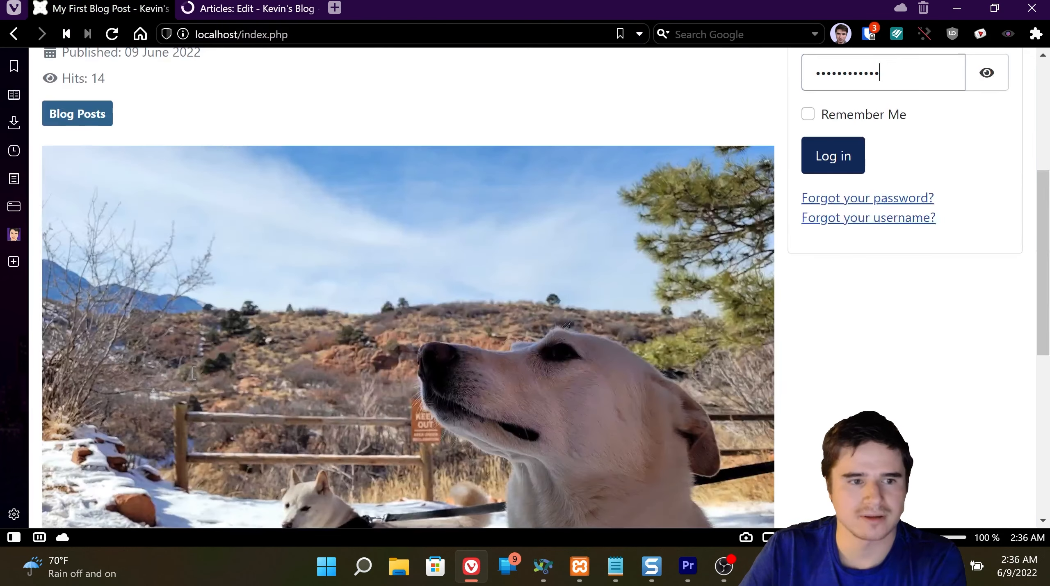
{"action": "scroll", "coordinate": [191, 373], "scroll_direction": "up", "scroll_amount": 3}
{"action": "left_click_drag", "start_coordinate": [157, 343], "coordinate": [36, 232]}
{"action": "left_click", "coordinate": [35, 232]}
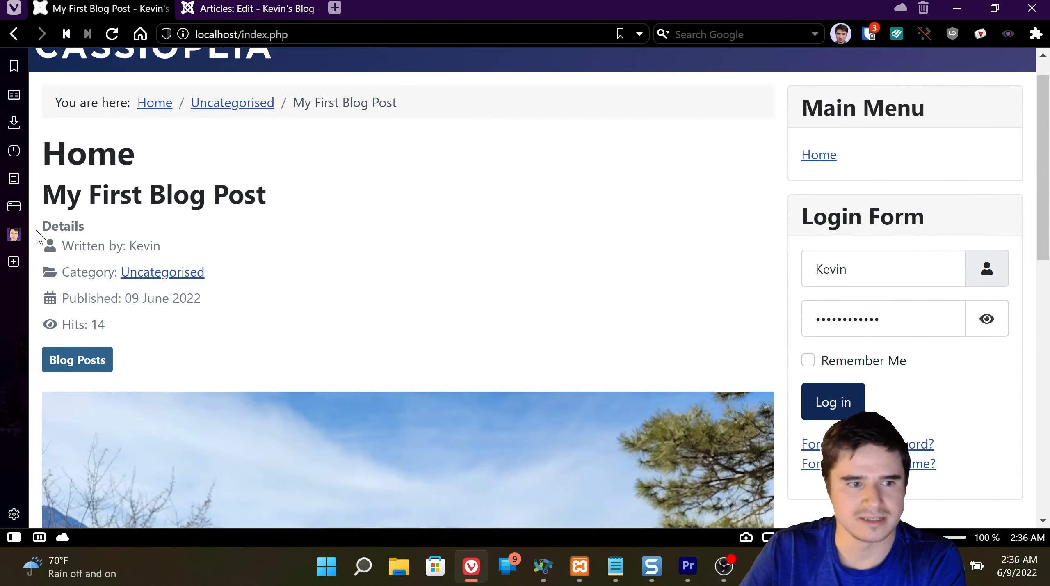
{"action": "left_click", "coordinate": [111, 35]}
{"action": "scroll", "coordinate": [221, 303], "scroll_direction": "down", "scroll_amount": 6}
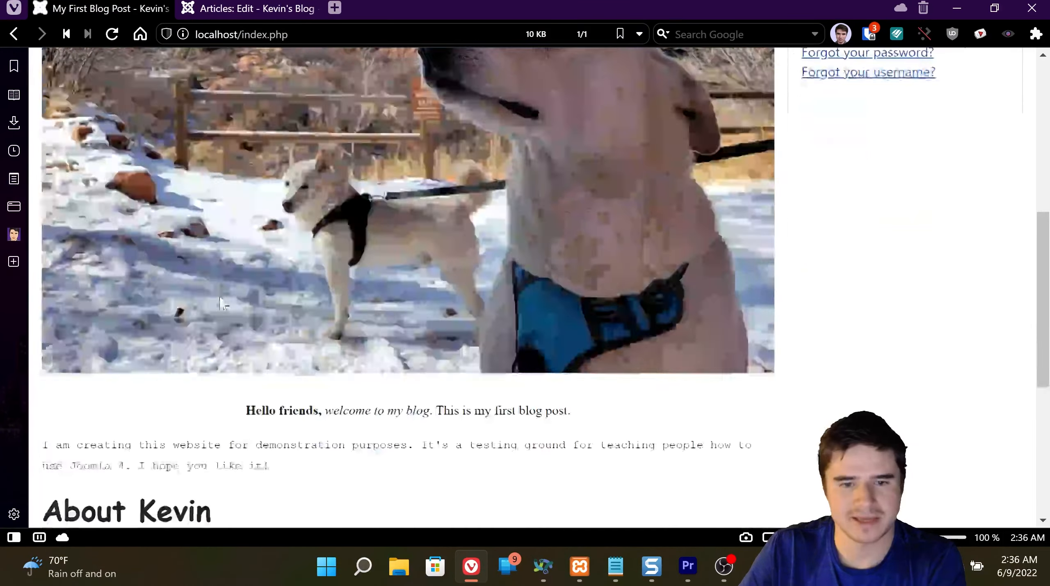
{"action": "scroll", "coordinate": [223, 303], "scroll_direction": "down", "scroll_amount": 5}
- Return to the article's options in the administrator and examine the choices for Article Info Title
{"action": "left_click", "coordinate": [245, 9]}
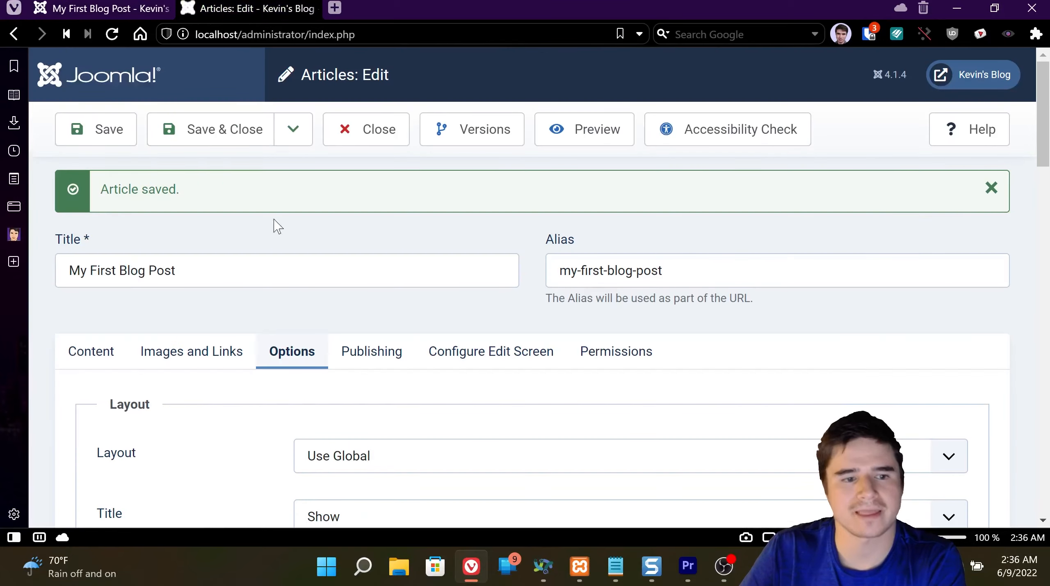
{"action": "scroll", "coordinate": [287, 376], "scroll_direction": "down", "scroll_amount": 4}
{"action": "scroll", "coordinate": [221, 365], "scroll_direction": "down", "scroll_amount": 3}
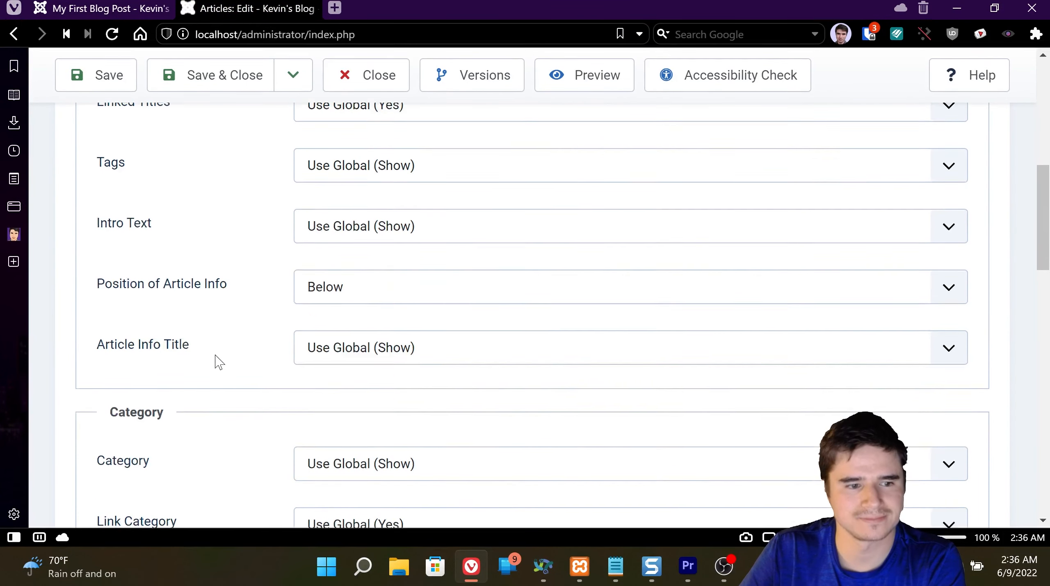
{"action": "scroll", "coordinate": [220, 362], "scroll_direction": "down", "scroll_amount": 1}
{"action": "scroll", "coordinate": [253, 211], "scroll_direction": "up", "scroll_amount": 1}
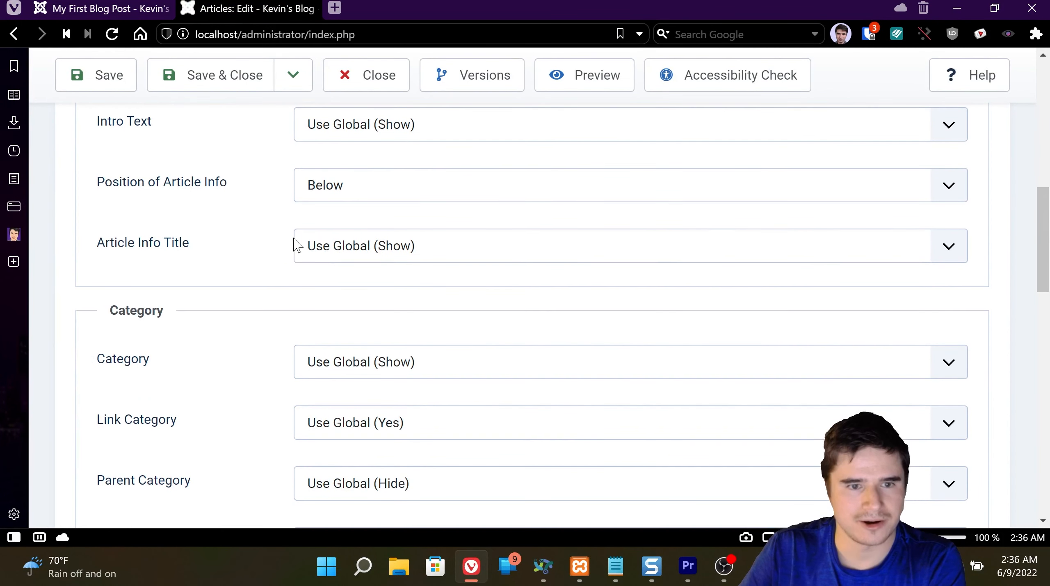
{"action": "left_click", "coordinate": [353, 248]}
{"action": "left_click", "coordinate": [214, 265]}
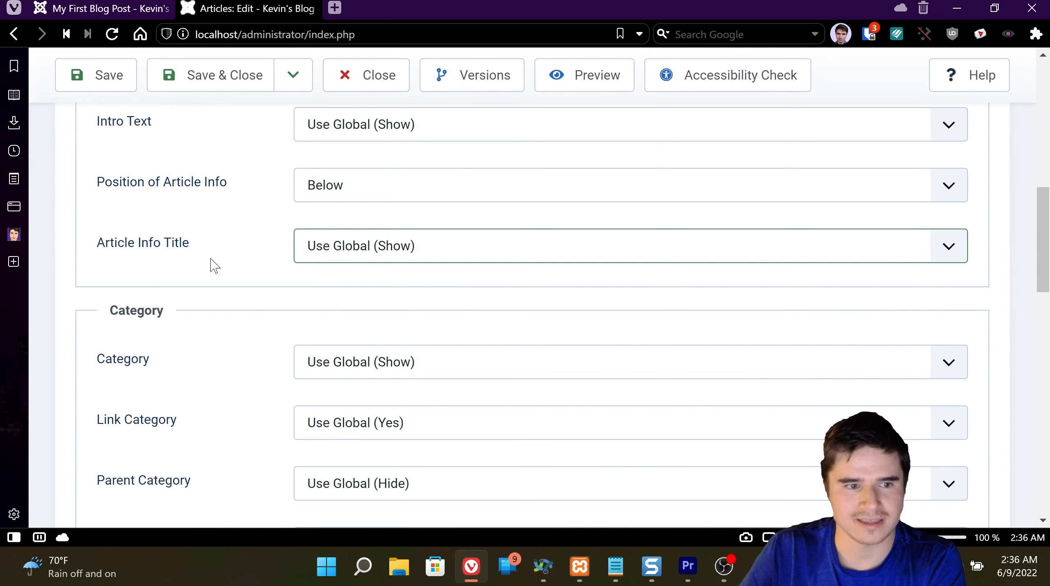
{"action": "left_click", "coordinate": [332, 242]}
- Compare the Category options with the category line in the Details block of the post on the site
{"action": "scroll", "coordinate": [227, 256], "scroll_direction": "down", "scroll_amount": 4}
{"action": "scroll", "coordinate": [295, 243], "scroll_direction": "up", "scroll_amount": 1}
{"action": "left_click", "coordinate": [53, 11]}
{"action": "scroll", "coordinate": [248, 314], "scroll_direction": "up", "scroll_amount": 8}
{"action": "scroll", "coordinate": [162, 508], "scroll_direction": "down", "scroll_amount": 10}
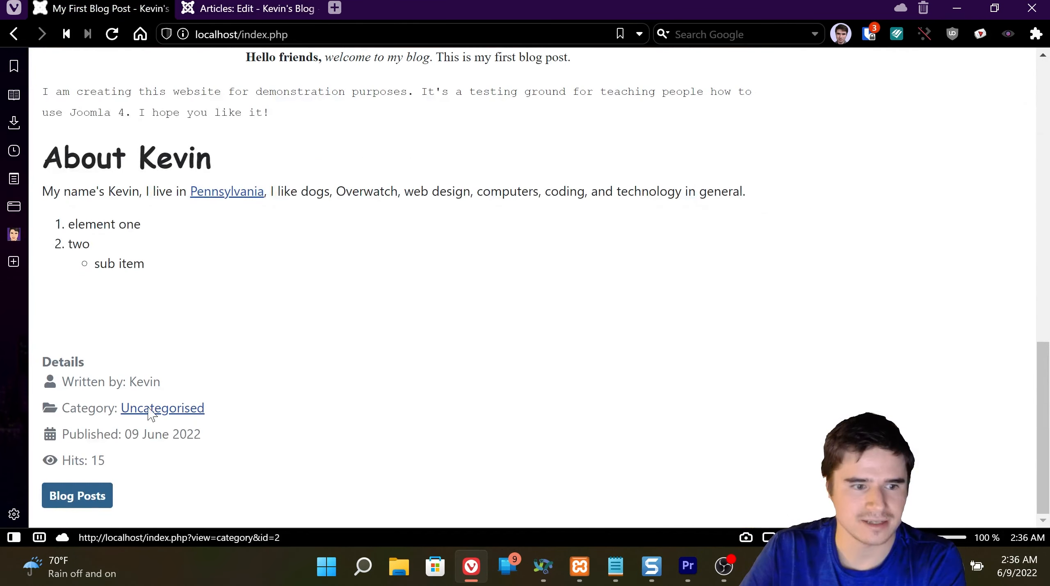
- Go back to the administrator and review the article's Category, Author and Date option groups
{"action": "left_click", "coordinate": [245, 10]}
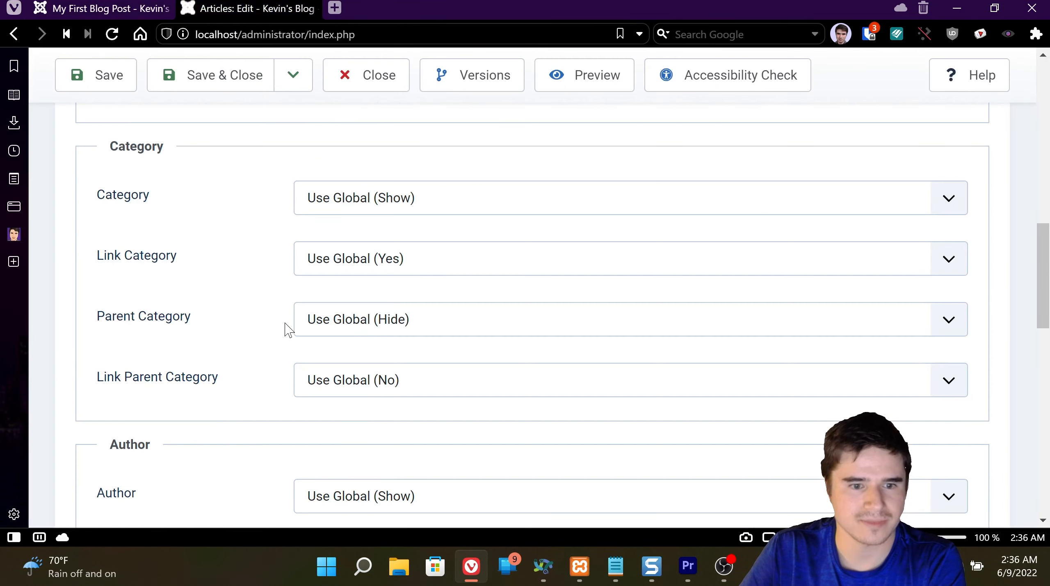
{"action": "scroll", "coordinate": [283, 334], "scroll_direction": "down", "scroll_amount": 2}
{"action": "scroll", "coordinate": [281, 342], "scroll_direction": "up", "scroll_amount": 2}
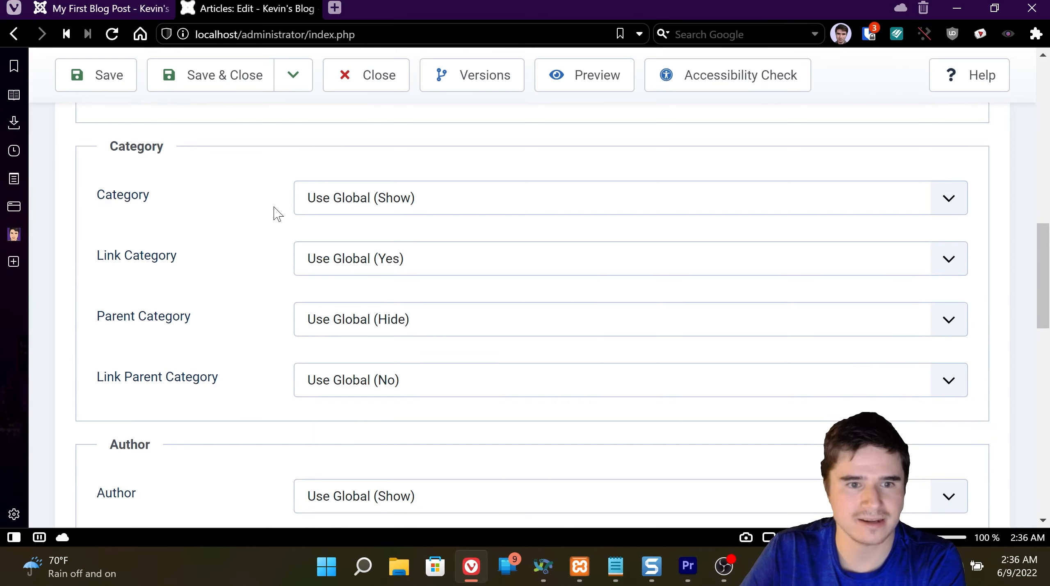
{"action": "scroll", "coordinate": [214, 272], "scroll_direction": "down", "scroll_amount": 2}
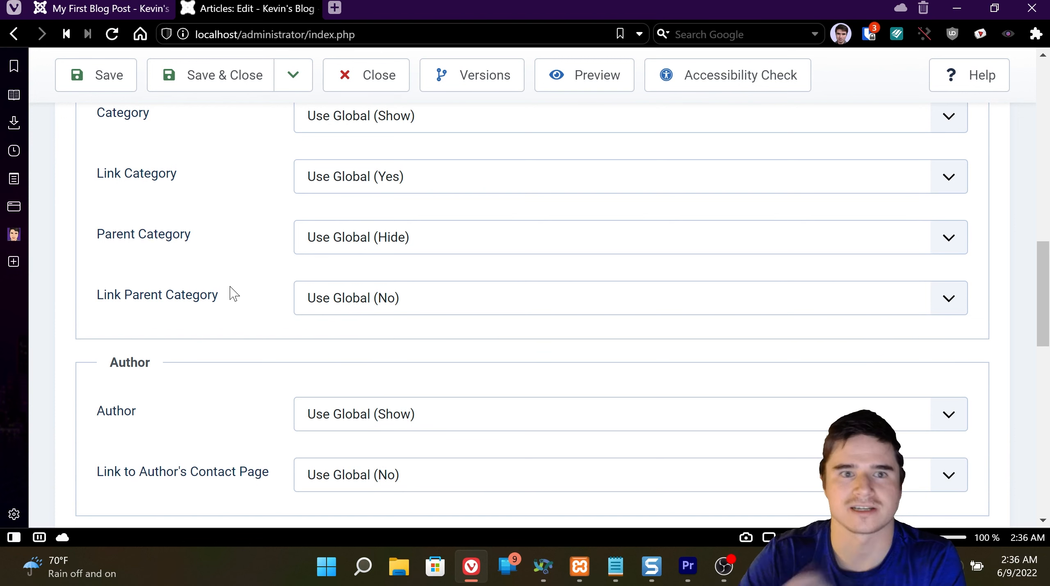
{"action": "scroll", "coordinate": [232, 293], "scroll_direction": "down", "scroll_amount": 4}
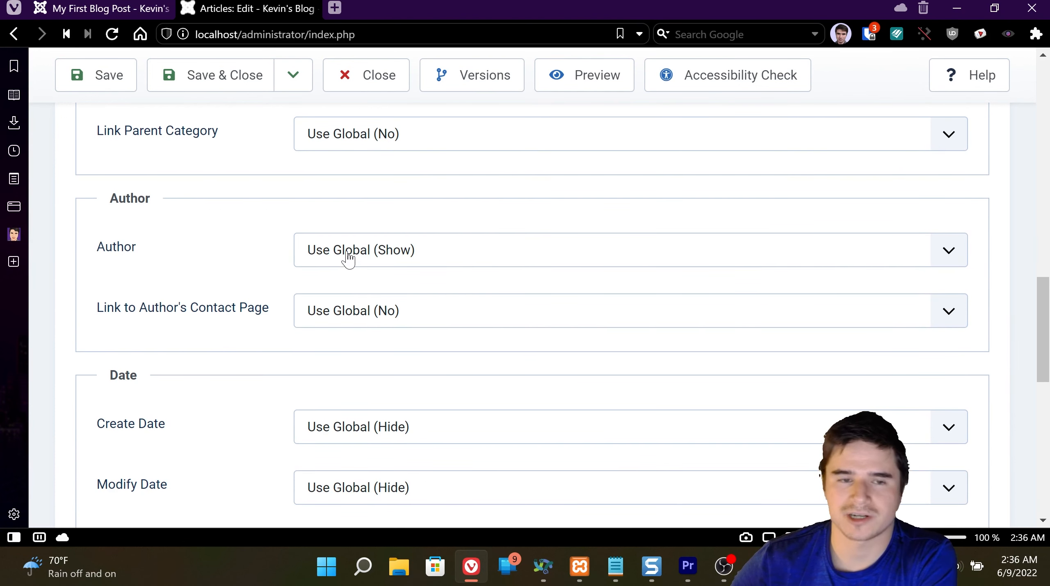
{"action": "scroll", "coordinate": [185, 267], "scroll_direction": "down", "scroll_amount": 4}
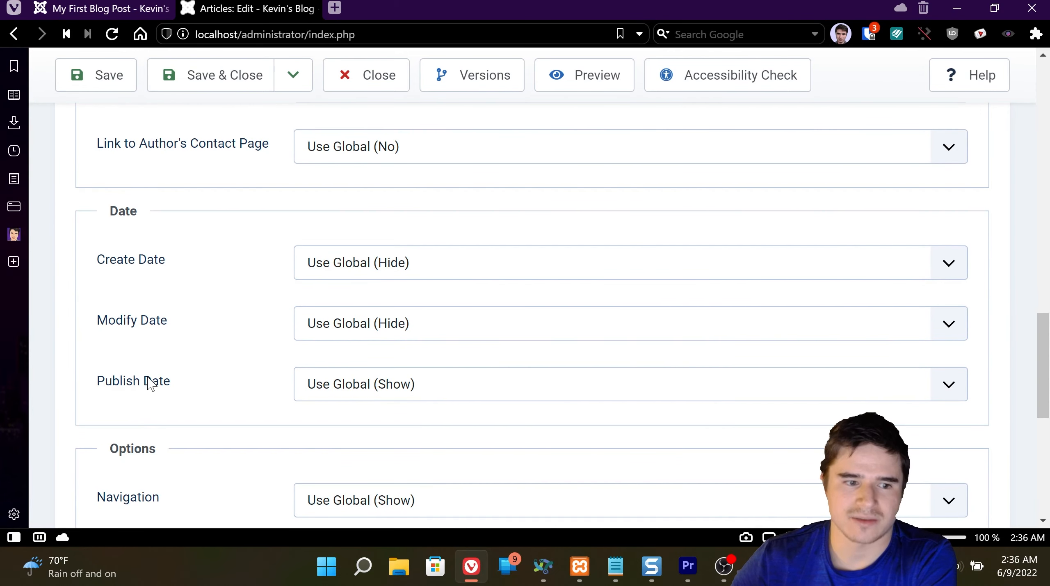
- Highlight the Create Date and Modify Date labels in the article's Date options
{"action": "left_click_drag", "start_coordinate": [139, 392], "coordinate": [32, 262]}
{"action": "left_click_drag", "start_coordinate": [99, 260], "coordinate": [160, 264]}
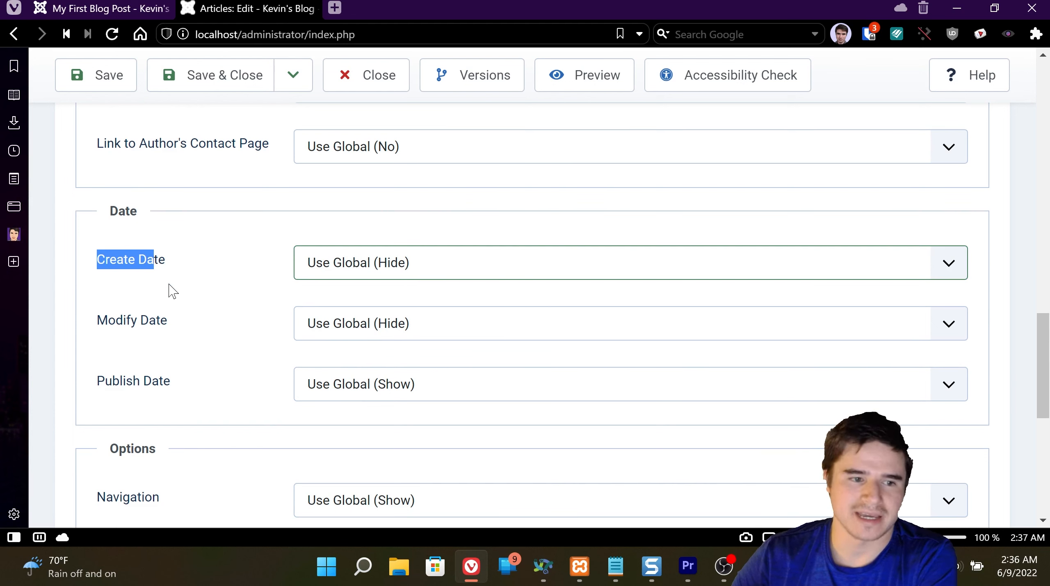
{"action": "left_click_drag", "start_coordinate": [165, 328], "coordinate": [98, 321]}
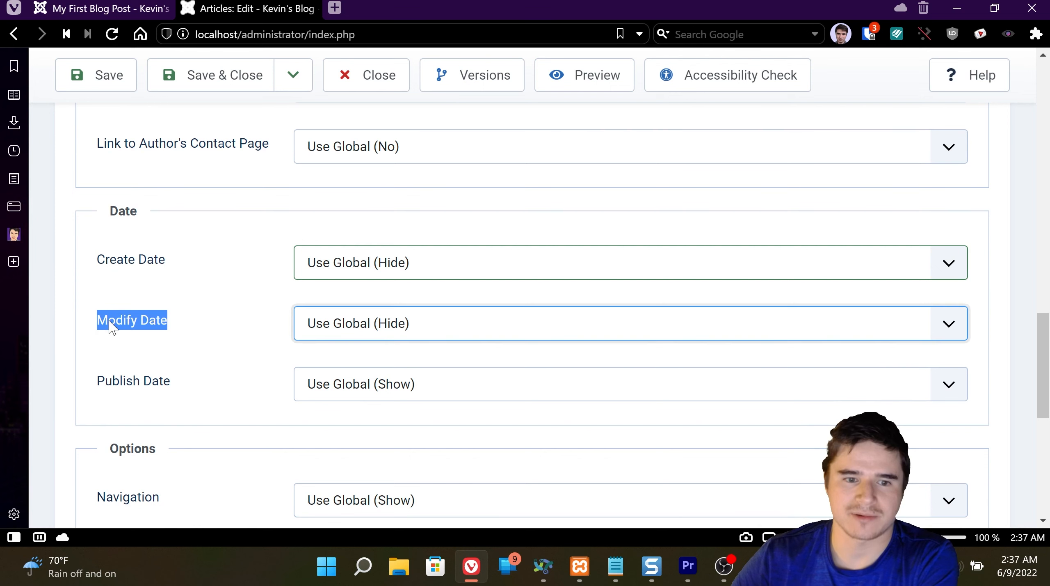
{"action": "double_click", "coordinate": [126, 320]}
{"action": "left_click", "coordinate": [189, 314]}
{"action": "scroll", "coordinate": [217, 278], "scroll_direction": "down", "scroll_amount": 2}
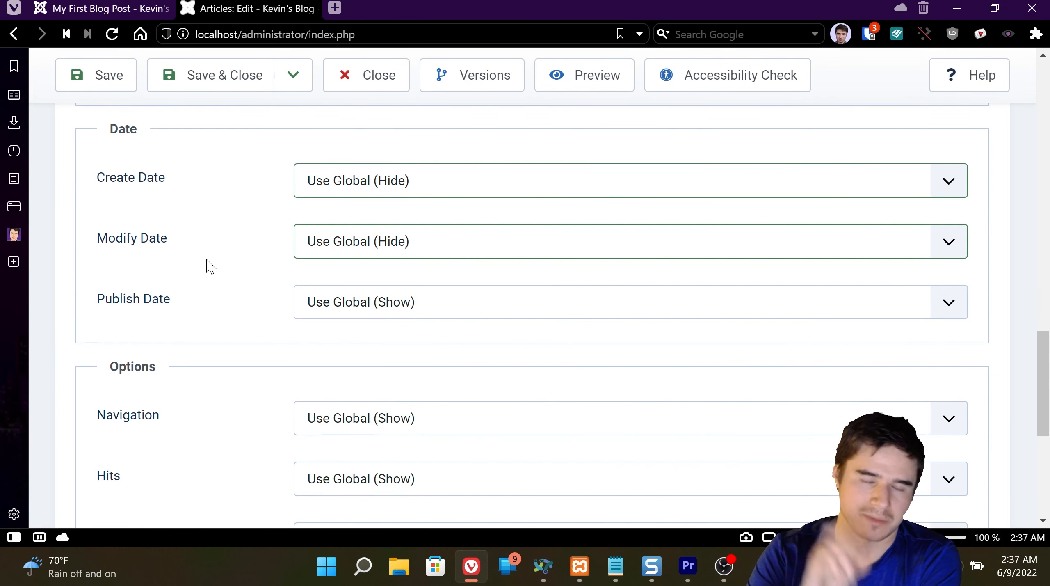
- Examine the choices for Modify Date in the article's Date options
{"action": "scroll", "coordinate": [238, 271], "scroll_direction": "down", "scroll_amount": 4}
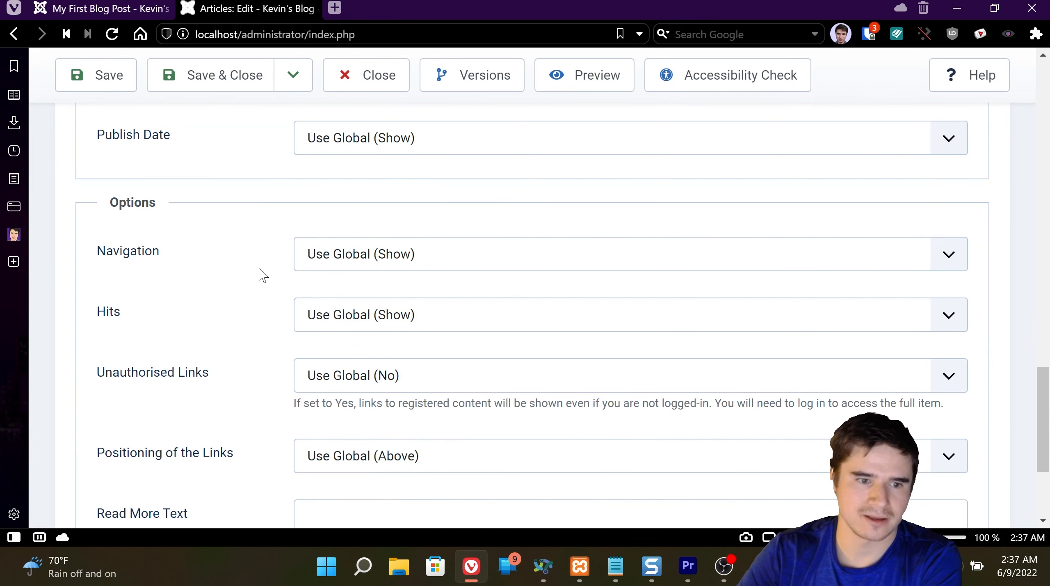
{"action": "scroll", "coordinate": [260, 283], "scroll_direction": "up", "scroll_amount": 2}
{"action": "scroll", "coordinate": [257, 289], "scroll_direction": "up", "scroll_amount": 2}
{"action": "left_click", "coordinate": [349, 242]}
{"action": "left_click", "coordinate": [262, 264]}
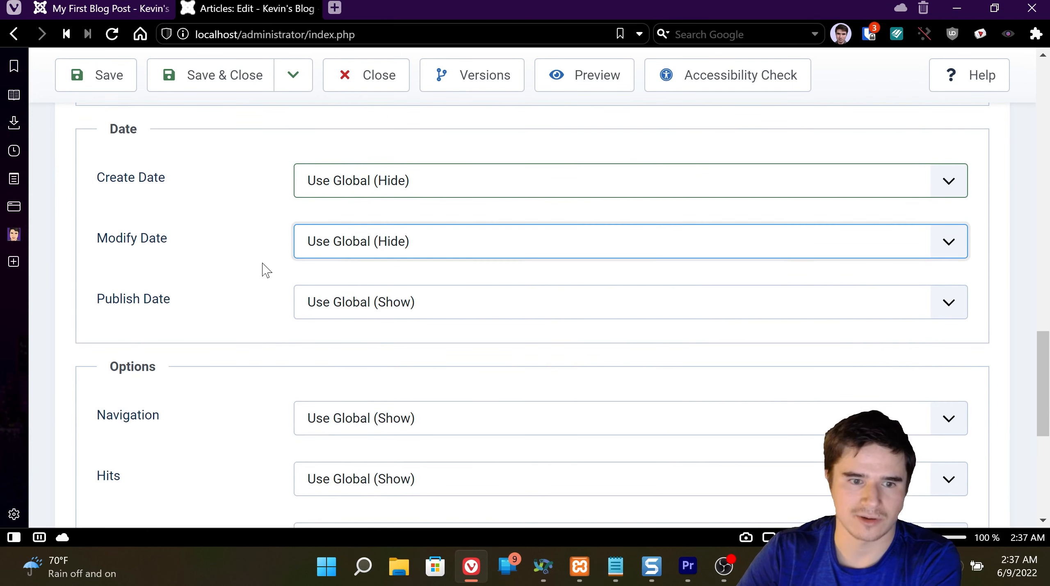
{"action": "left_click", "coordinate": [350, 255]}
{"action": "left_click", "coordinate": [129, 273]}
{"action": "scroll", "coordinate": [205, 279], "scroll_direction": "down", "scroll_amount": 6}
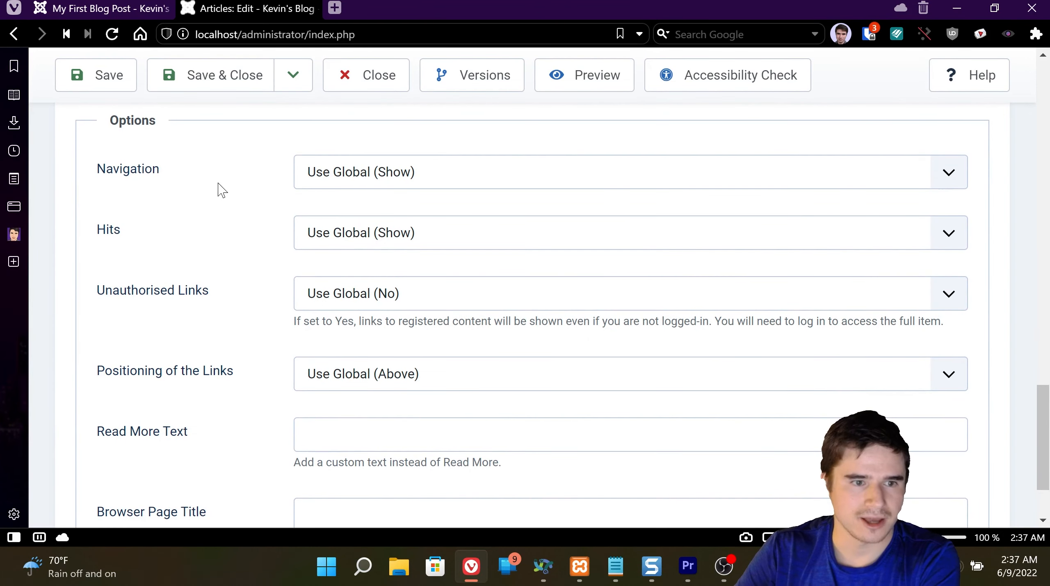
- Review the Navigation option and look for article navigation on My First Blog Post's page on the site
{"action": "scroll", "coordinate": [168, 203], "scroll_direction": "up", "scroll_amount": 2}
{"action": "scroll", "coordinate": [166, 195], "scroll_direction": "down", "scroll_amount": 2}
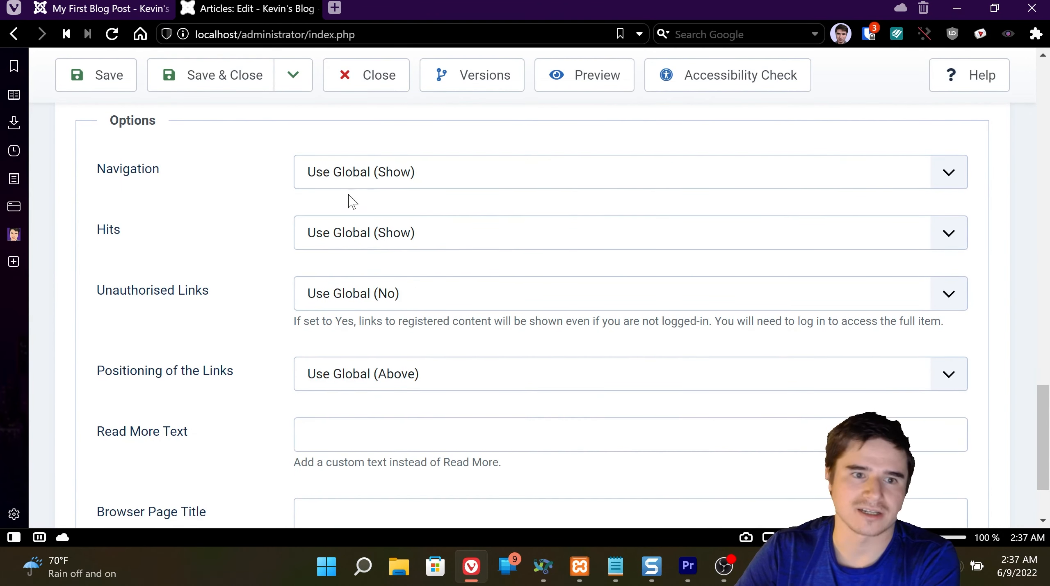
{"action": "left_click", "coordinate": [121, 15]}
{"action": "scroll", "coordinate": [364, 312], "scroll_direction": "up", "scroll_amount": 10}
{"action": "scroll", "coordinate": [355, 322], "scroll_direction": "down", "scroll_amount": 10}
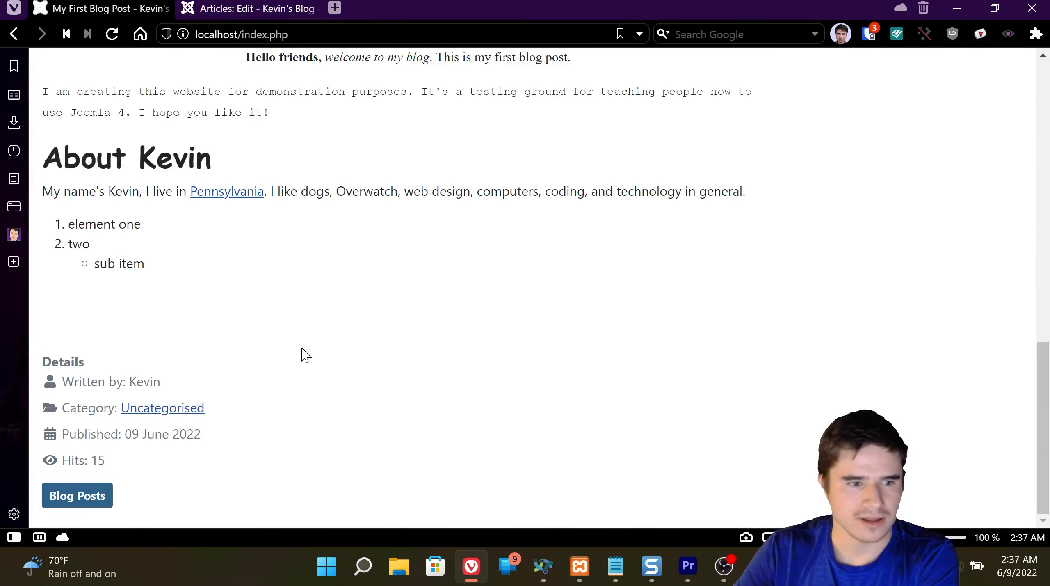
{"action": "scroll", "coordinate": [304, 357], "scroll_direction": "up", "scroll_amount": 10}
{"action": "scroll", "coordinate": [355, 388], "scroll_direction": "down", "scroll_amount": 5}
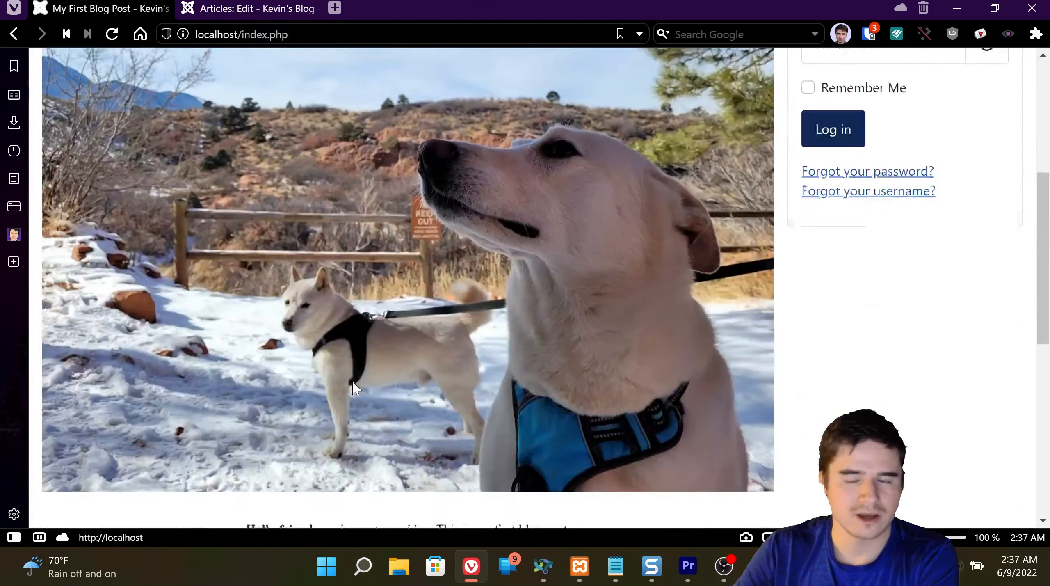
{"action": "scroll", "coordinate": [334, 346], "scroll_direction": "down", "scroll_amount": 5}
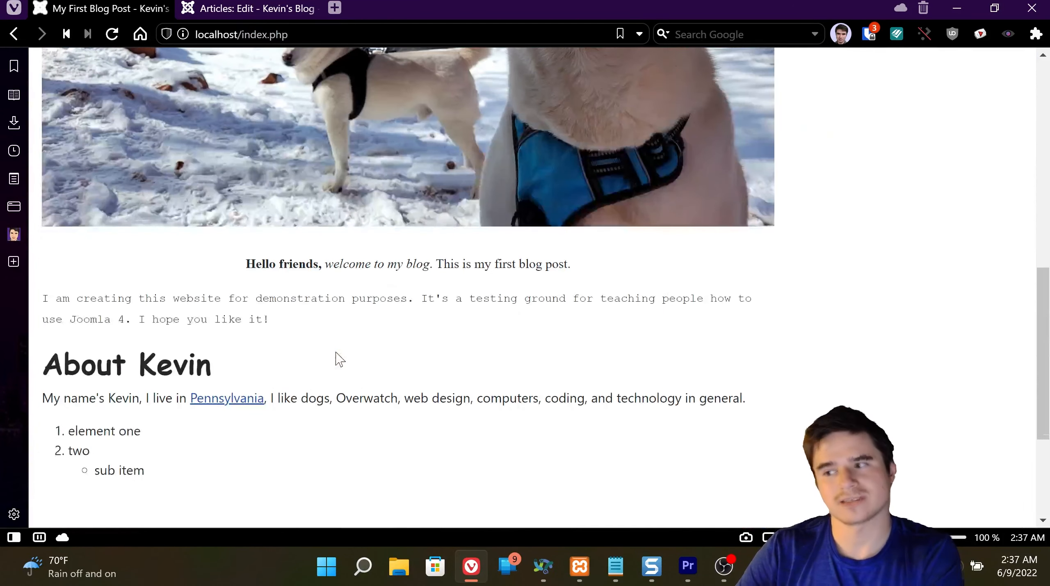
{"action": "key", "text": "ctrl+Tab"}
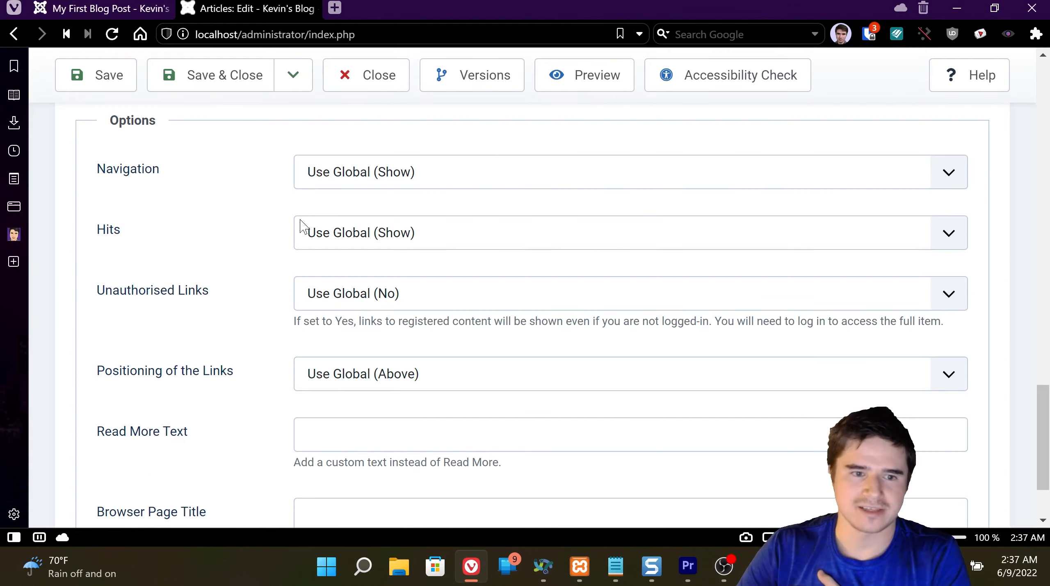
{"action": "left_click", "coordinate": [110, 9]}
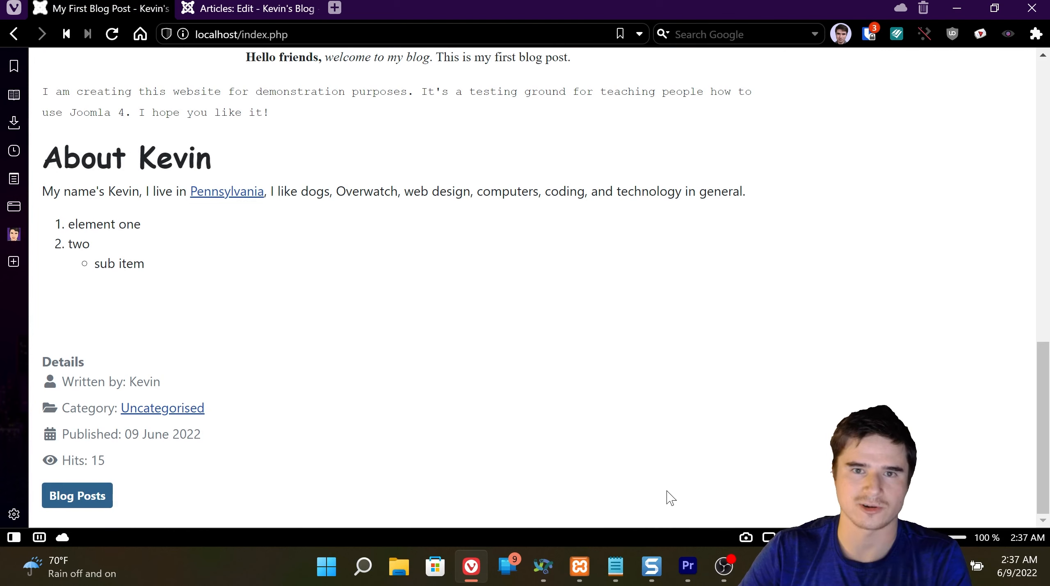
{"action": "scroll", "coordinate": [375, 485], "scroll_direction": "up", "scroll_amount": 5}
{"action": "left_click", "coordinate": [224, 12]}
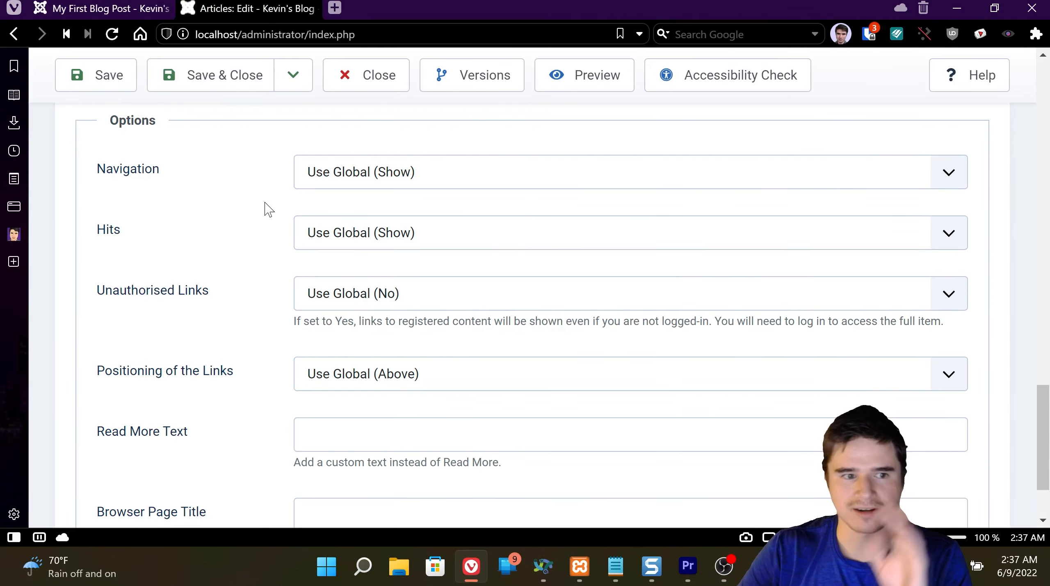
- Try the article's Navigation option on Hide, and return it to Use Global (Show)
{"action": "left_click", "coordinate": [320, 180]}
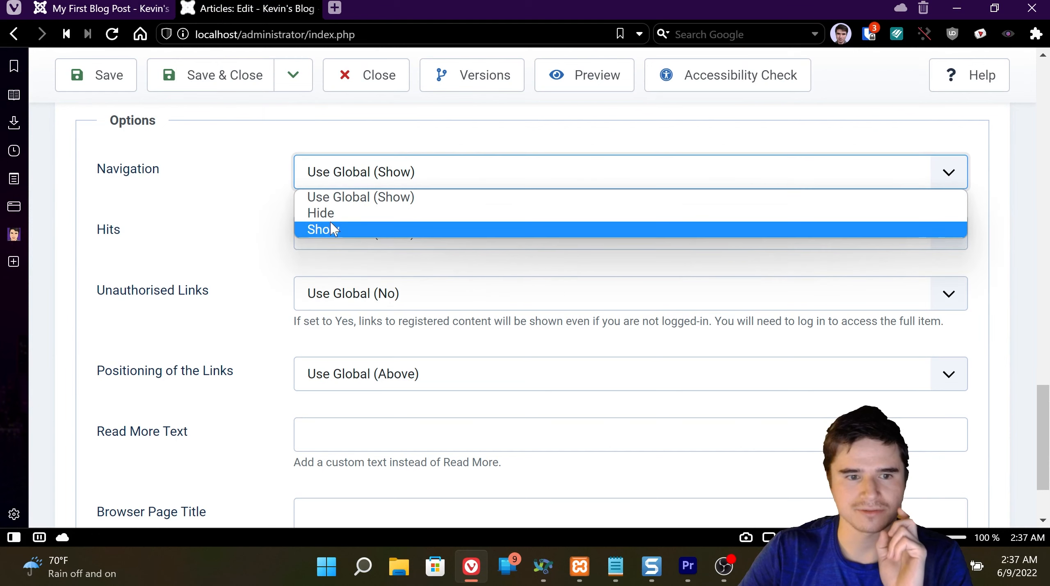
{"action": "left_click", "coordinate": [331, 211]}
{"action": "scroll", "coordinate": [199, 221], "scroll_direction": "down", "scroll_amount": 1}
{"action": "scroll", "coordinate": [197, 221], "scroll_direction": "up", "scroll_amount": 3}
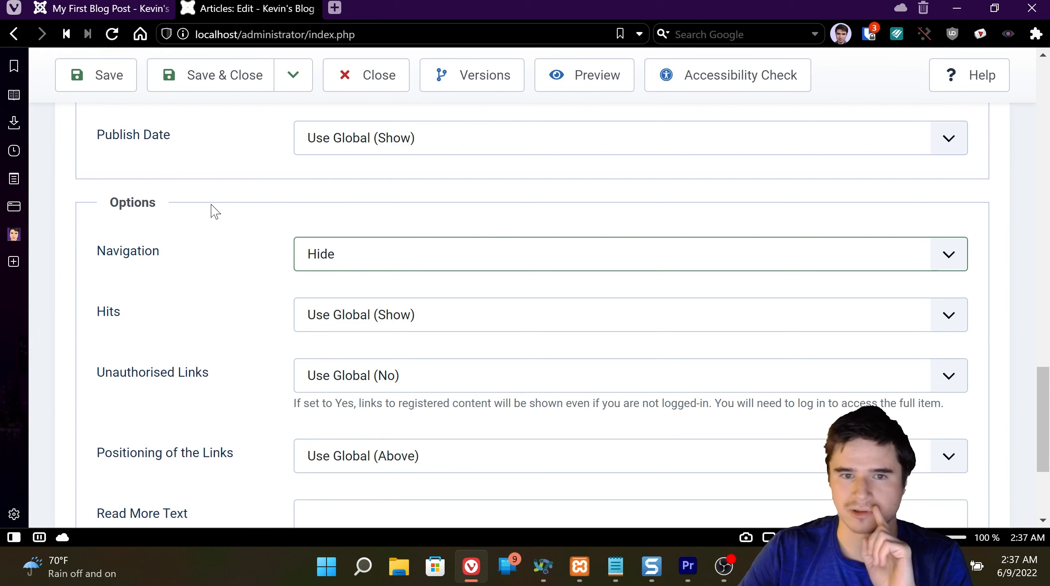
{"action": "scroll", "coordinate": [214, 213], "scroll_direction": "down", "scroll_amount": 2}
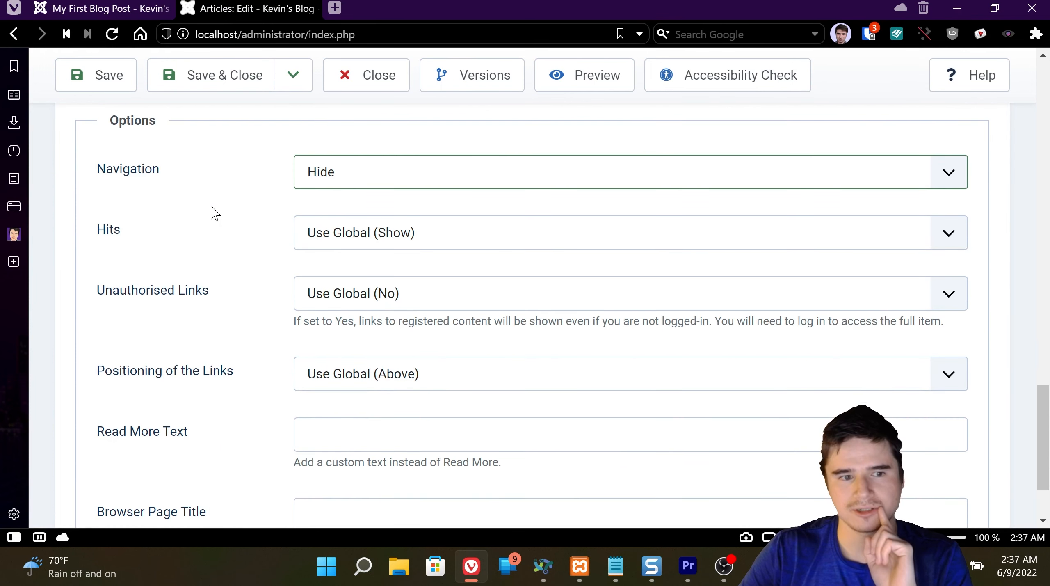
{"action": "left_click", "coordinate": [327, 184]}
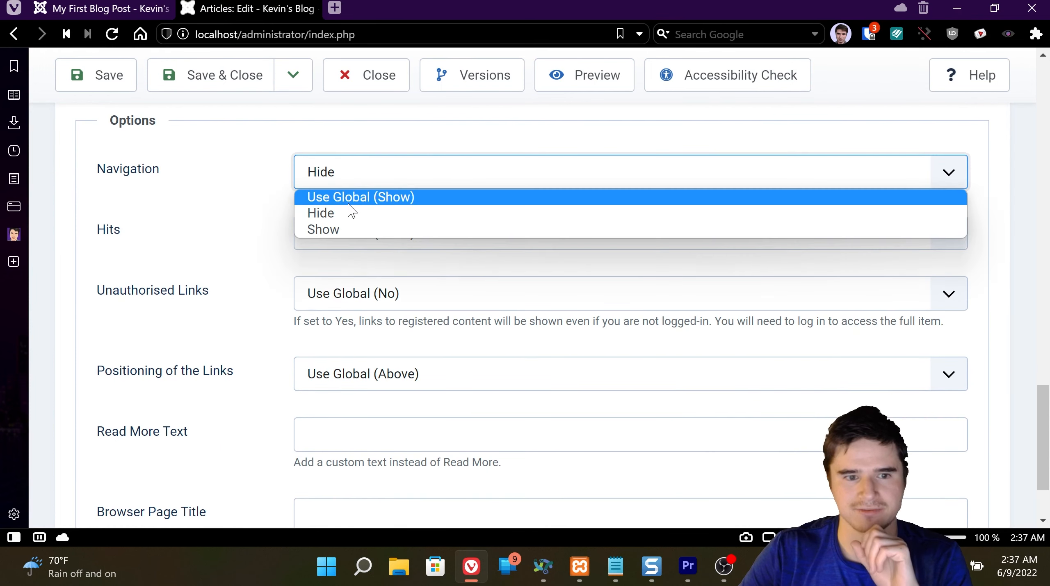
{"action": "left_click", "coordinate": [340, 195]}
- Set the article's Hits option to Hide
{"action": "scroll", "coordinate": [268, 231], "scroll_direction": "down", "scroll_amount": 2}
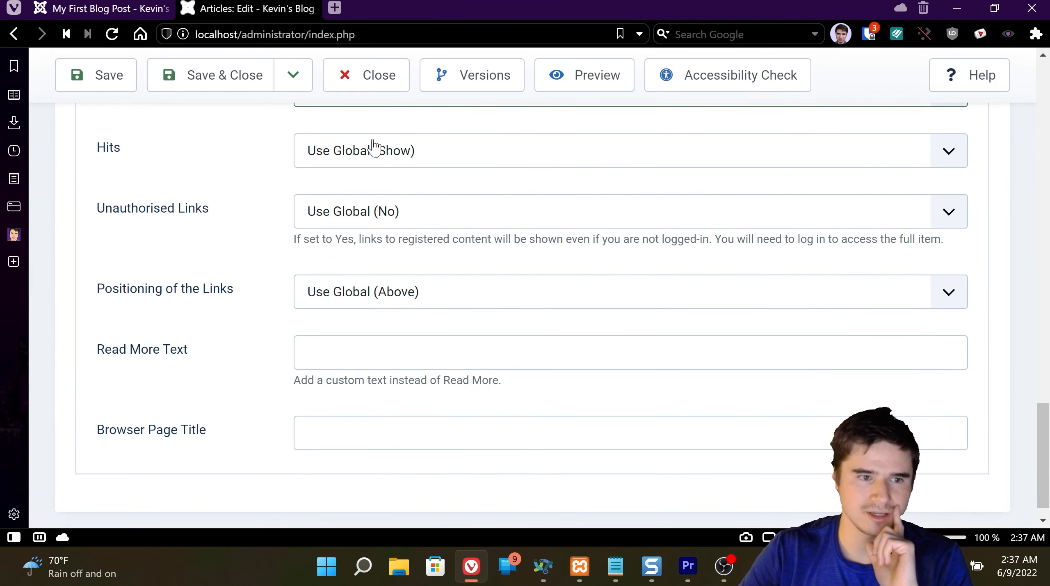
{"action": "left_click", "coordinate": [339, 159]}
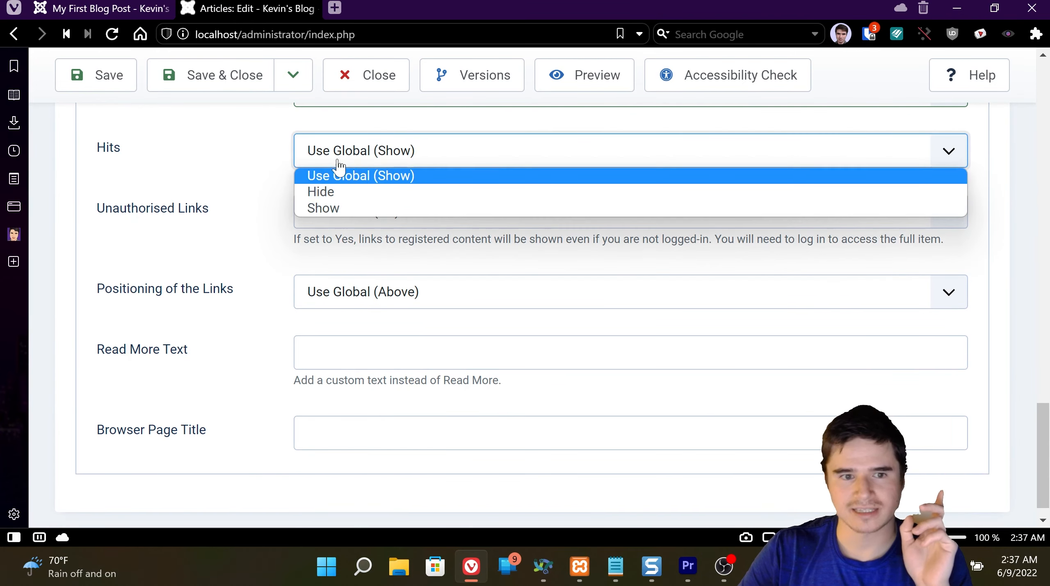
{"action": "left_click", "coordinate": [346, 195]}
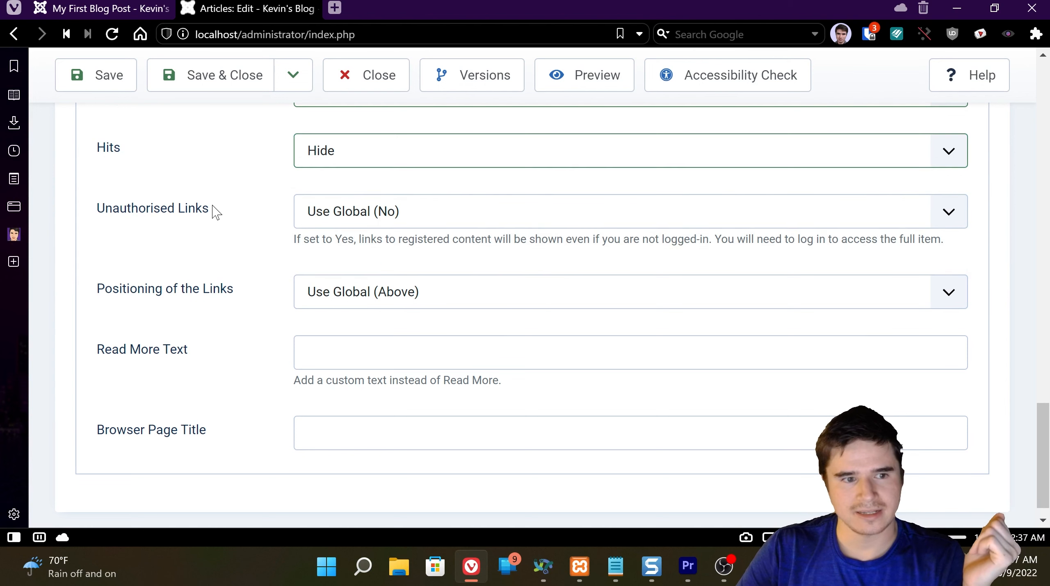
- Review the article's Unauthorised Links and Positioning of the Links options
{"action": "left_click_drag", "start_coordinate": [216, 211], "coordinate": [261, 212]}
{"action": "left_click", "coordinate": [106, 212]}
{"action": "left_click", "coordinate": [261, 212]}
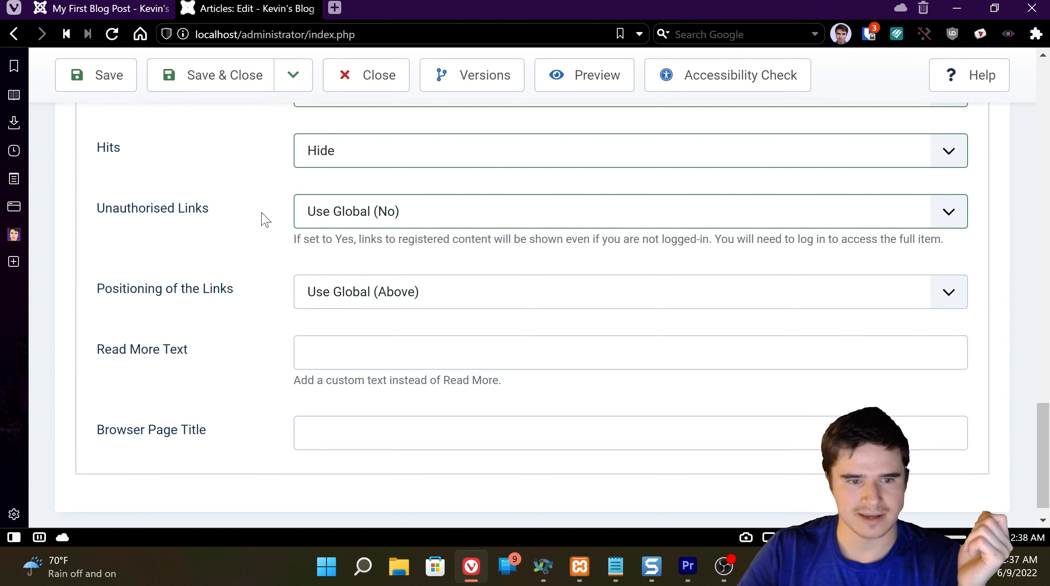
{"action": "scroll", "coordinate": [357, 176], "scroll_direction": "down", "scroll_amount": 1}
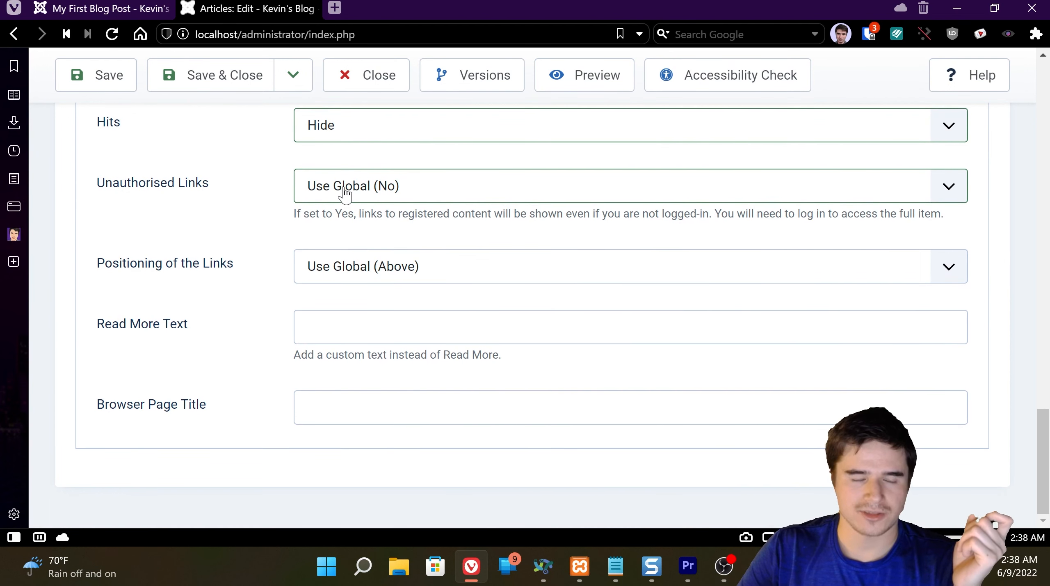
{"action": "left_click", "coordinate": [327, 271]}
{"action": "left_click", "coordinate": [248, 256]}
{"action": "scroll", "coordinate": [308, 268], "scroll_direction": "up", "scroll_amount": 20}
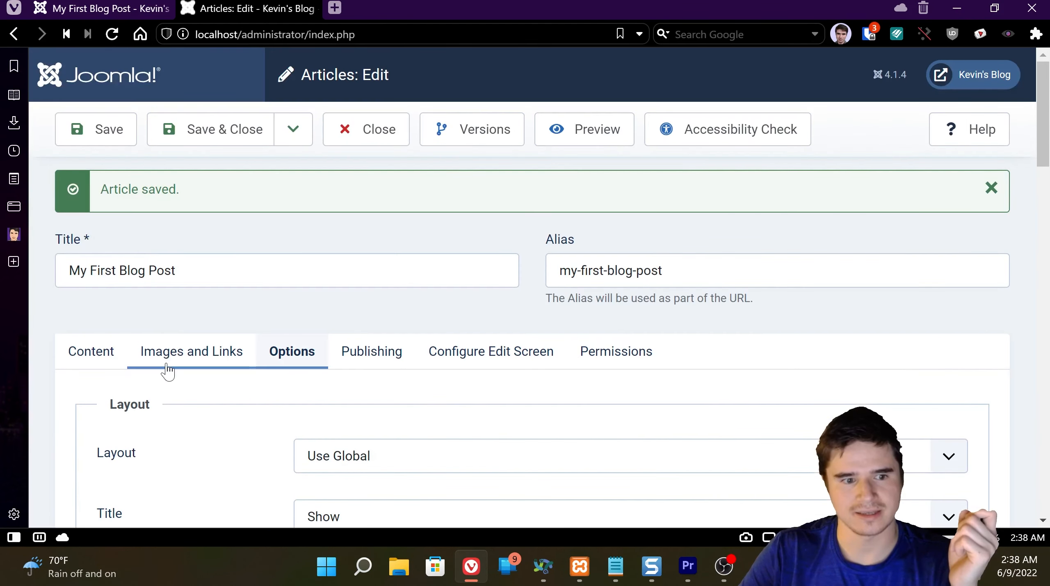
{"action": "scroll", "coordinate": [167, 366], "scroll_direction": "down", "scroll_amount": 18}
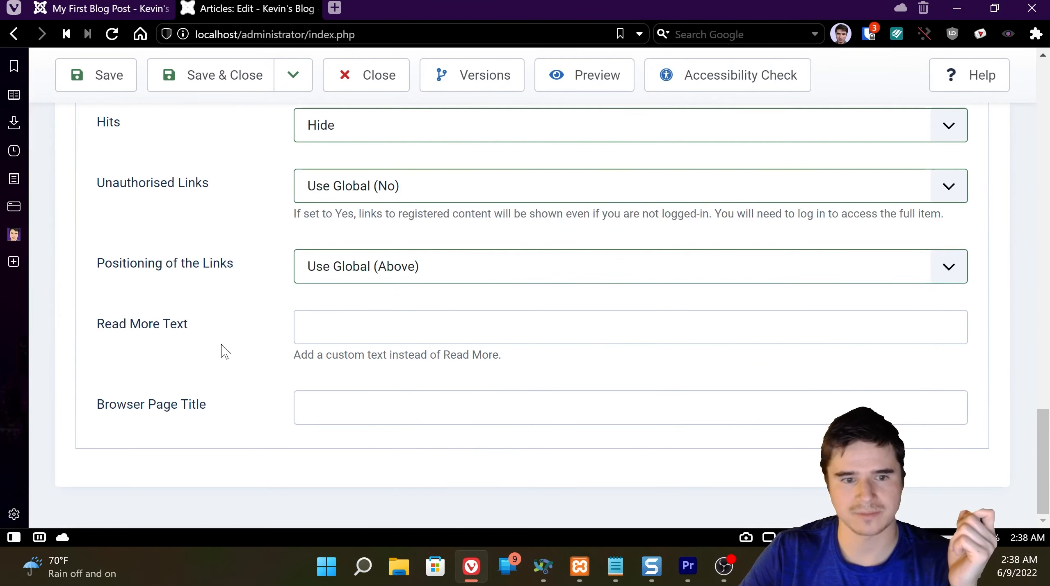
- Review the Read More Text and Browser Page Title options, comparing the latter with the article's page title on the site
{"action": "left_click", "coordinate": [358, 324]}
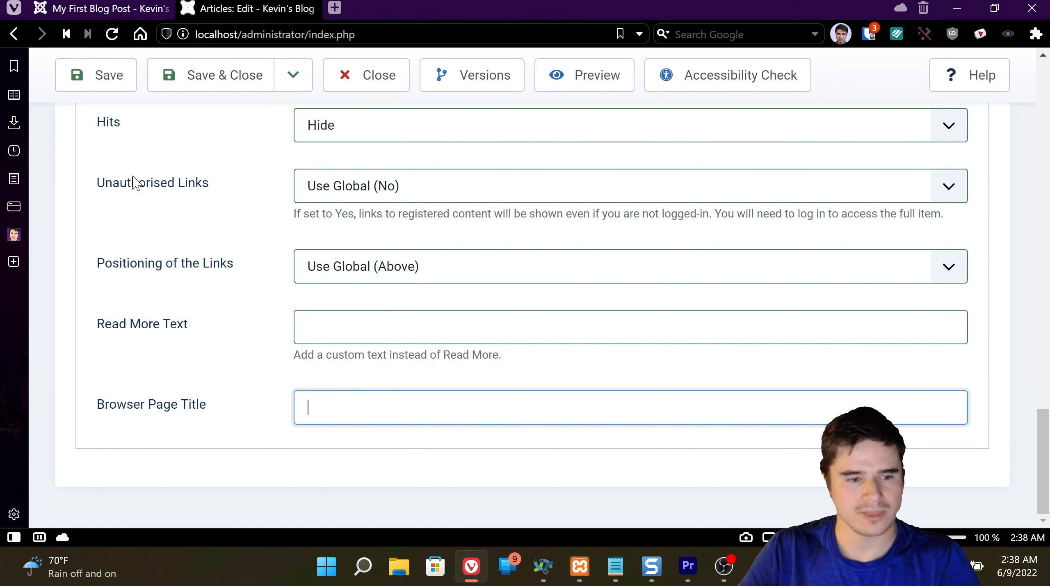
{"action": "left_click", "coordinate": [101, 9]}
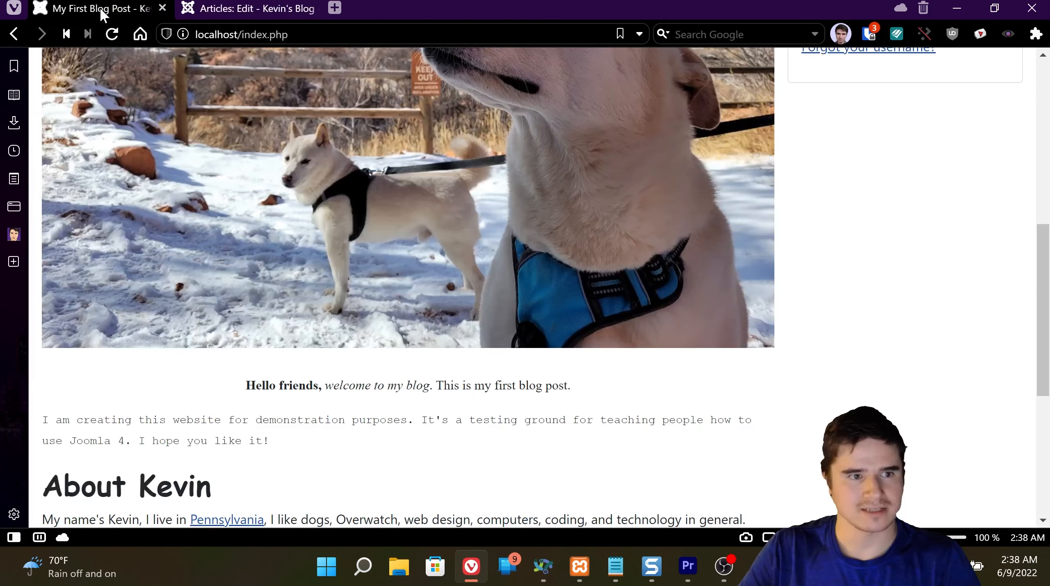
{"action": "left_click", "coordinate": [222, 12]}
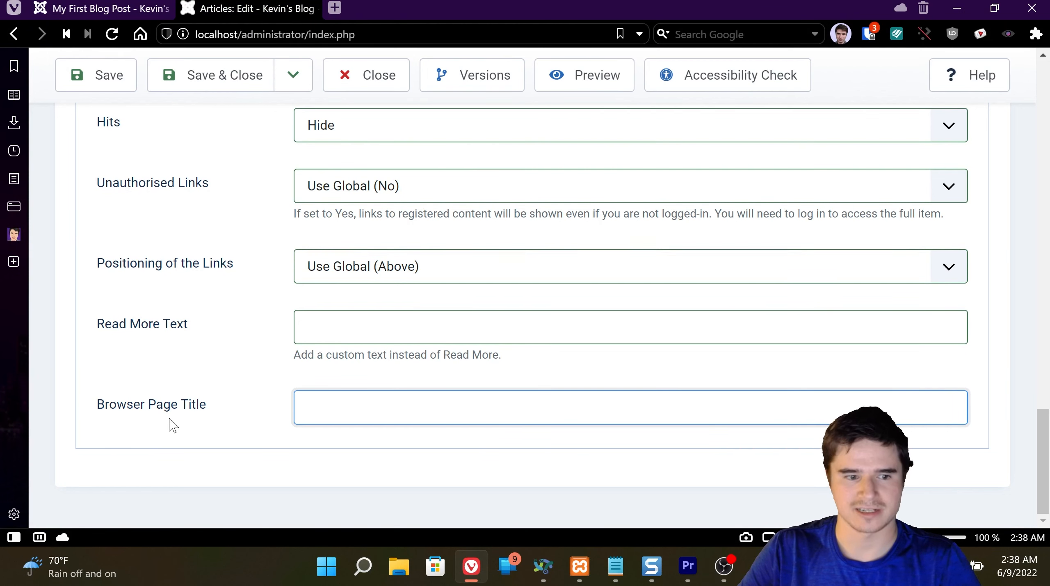
- Review the article's Publishing settings for the publishing, featured and created dates
{"action": "scroll", "coordinate": [316, 419], "scroll_direction": "up", "scroll_amount": 6}
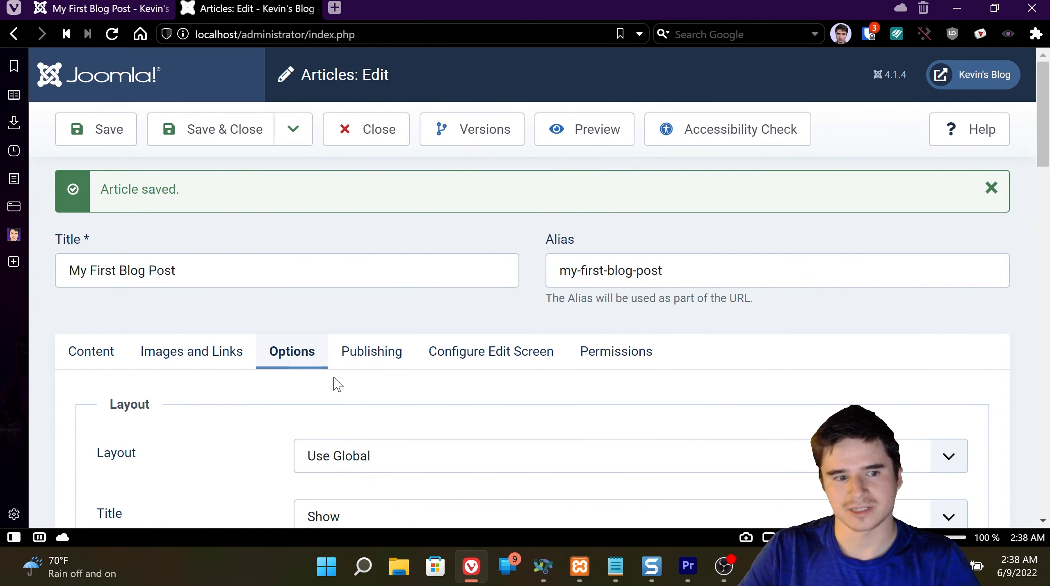
{"action": "left_click", "coordinate": [351, 357]}
{"action": "scroll", "coordinate": [539, 406], "scroll_direction": "down", "scroll_amount": 4}
{"action": "scroll", "coordinate": [382, 201], "scroll_direction": "down", "scroll_amount": 2}
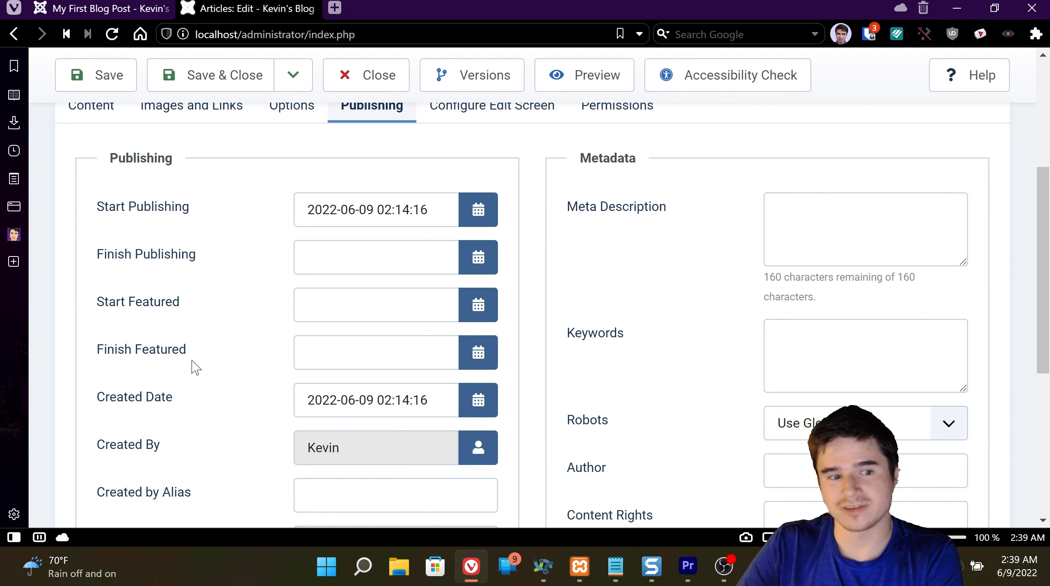
{"action": "scroll", "coordinate": [241, 367], "scroll_direction": "down", "scroll_amount": 2}
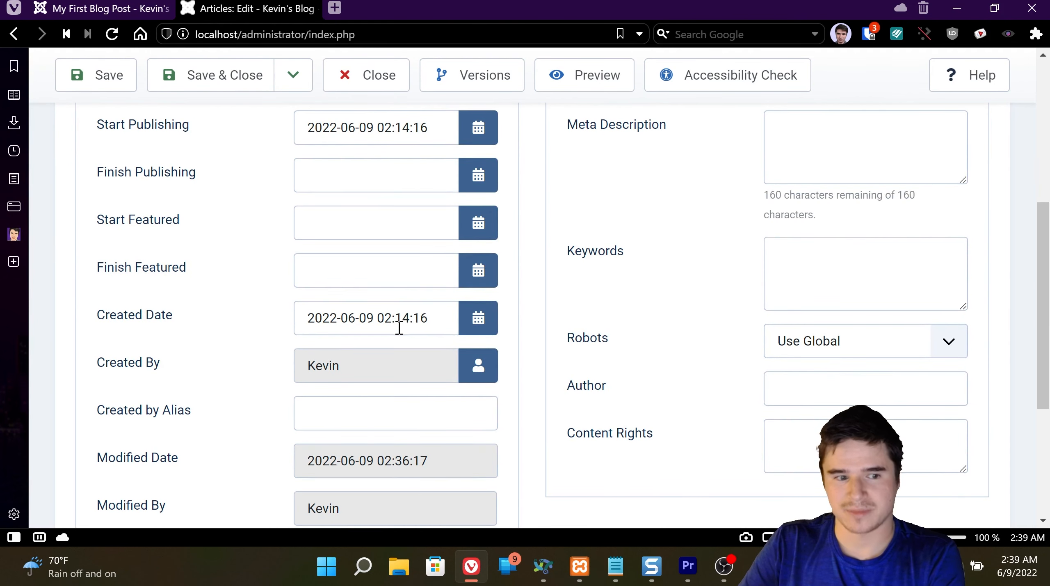
{"action": "scroll", "coordinate": [399, 327], "scroll_direction": "down", "scroll_amount": 2}
- Enter a different author name as the article's Created by Alias and save the article
{"action": "left_click_drag", "start_coordinate": [203, 331], "coordinate": [122, 327]}
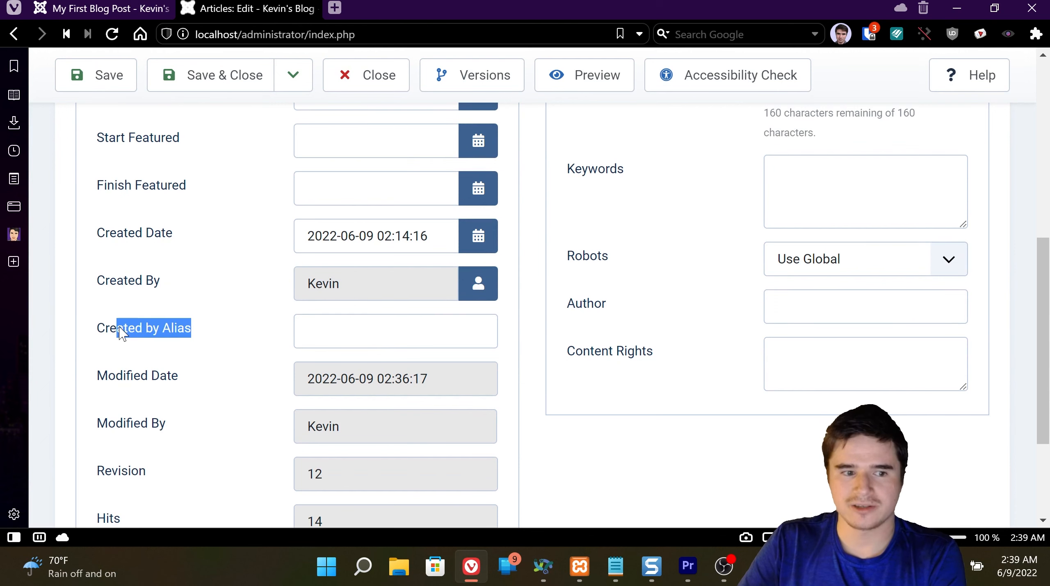
{"action": "left_click", "coordinate": [348, 328]}
{"action": "type", "text": "Bill"}
{"action": "scroll", "coordinate": [362, 330], "scroll_direction": "down", "scroll_amount": 2}
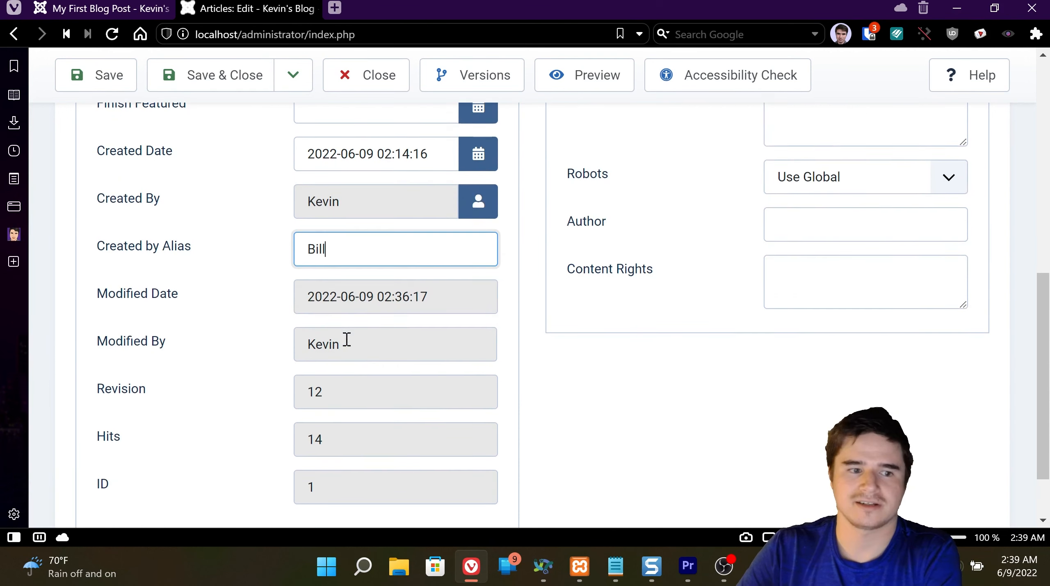
{"action": "left_click", "coordinate": [106, 75]}
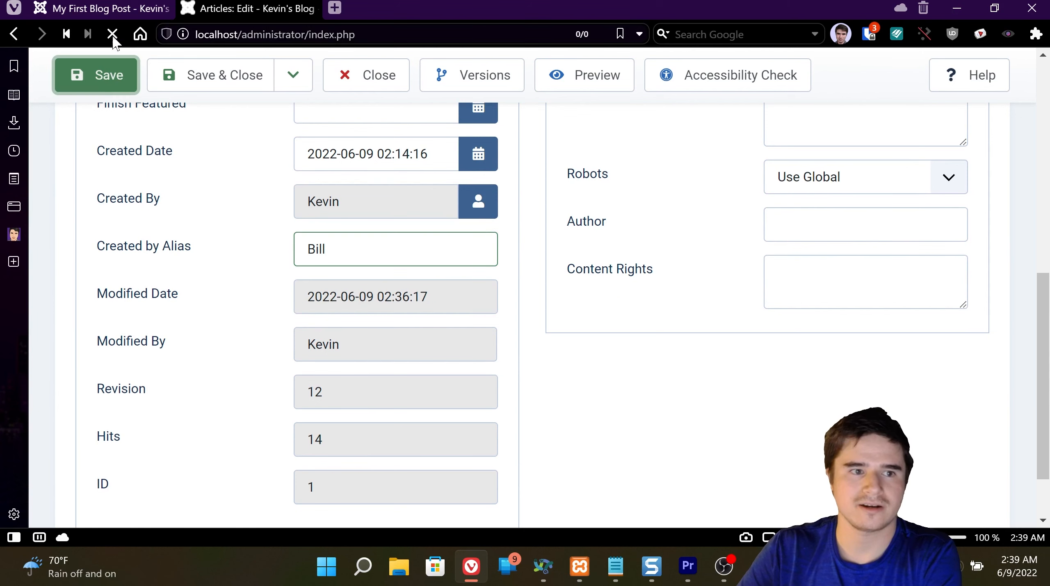
- Check the Written by name in the details below My First Blog Post on the site
{"action": "left_click", "coordinate": [110, 10]}
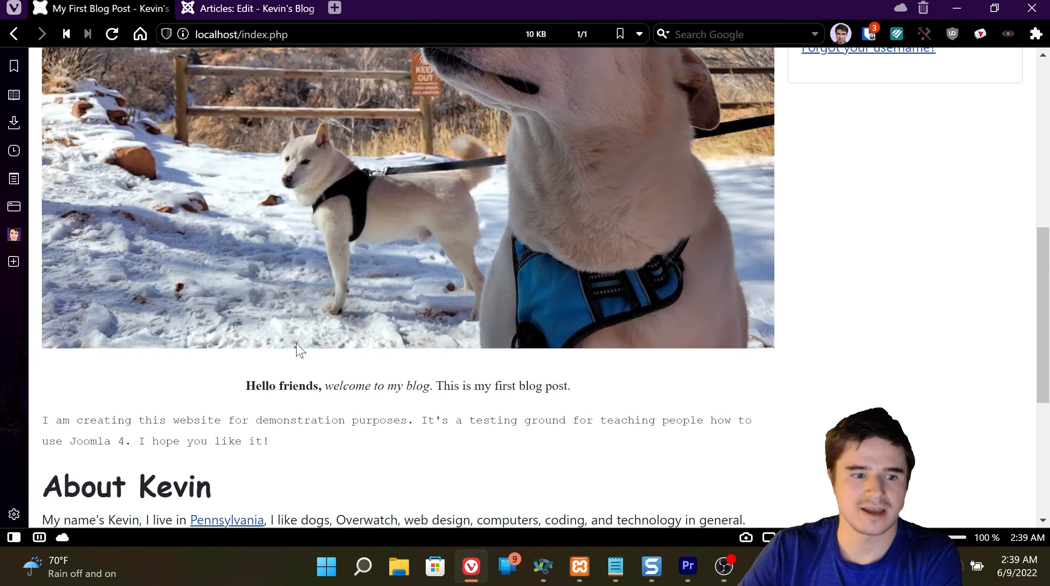
{"action": "scroll", "coordinate": [247, 383], "scroll_direction": "down", "scroll_amount": 5}
{"action": "scroll", "coordinate": [247, 383], "scroll_direction": "down", "scroll_amount": 1}
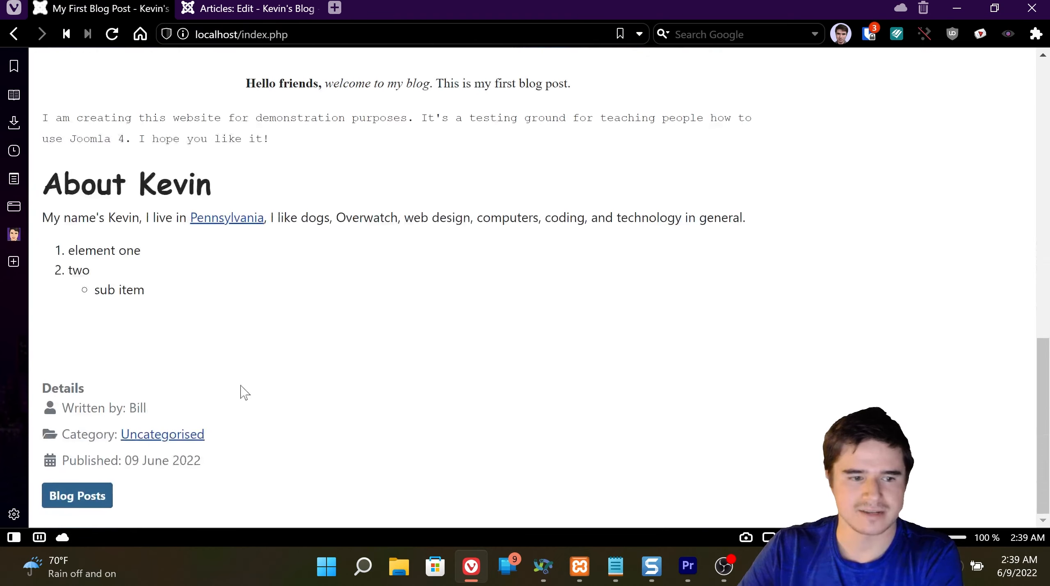
{"action": "double_click", "coordinate": [103, 406]}
{"action": "left_click", "coordinate": [159, 406]}
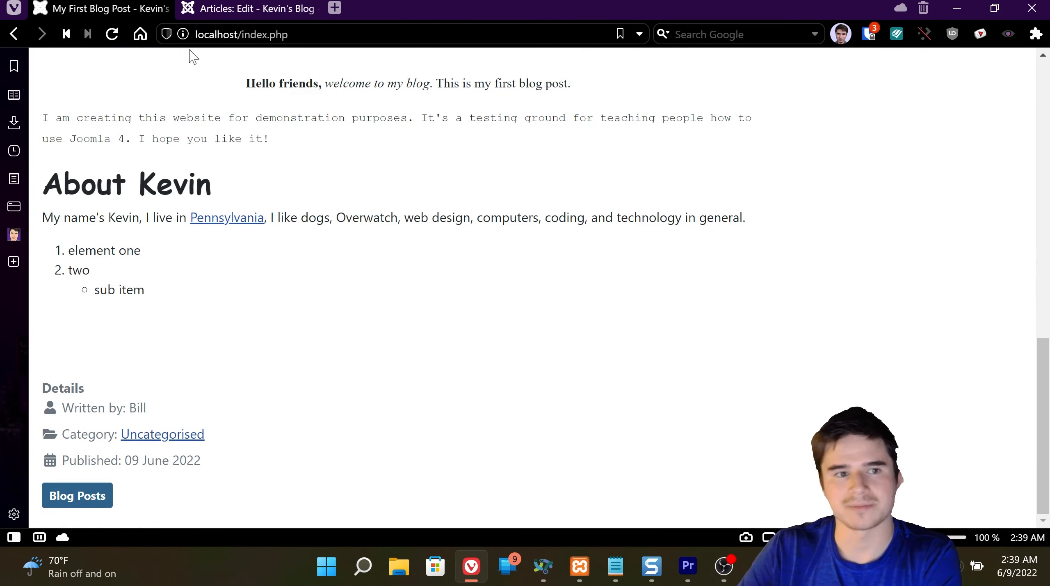
- Return to the article editor and review the remaining Publishing fields, from Modified Date to ID
{"action": "left_click", "coordinate": [234, 11]}
{"action": "scroll", "coordinate": [210, 402], "scroll_direction": "down", "scroll_amount": 4}
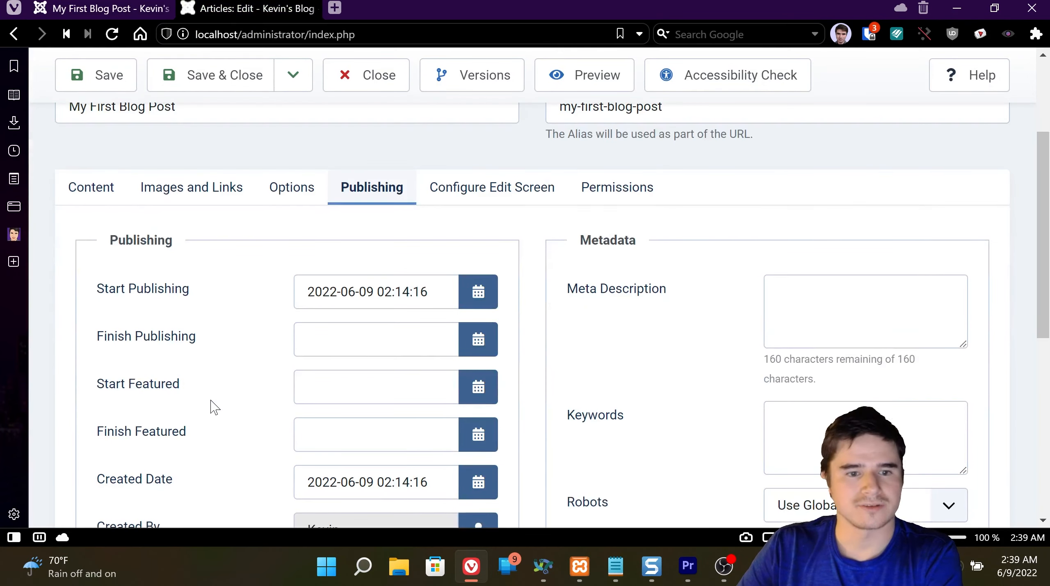
{"action": "scroll", "coordinate": [201, 375], "scroll_direction": "down", "scroll_amount": 4}
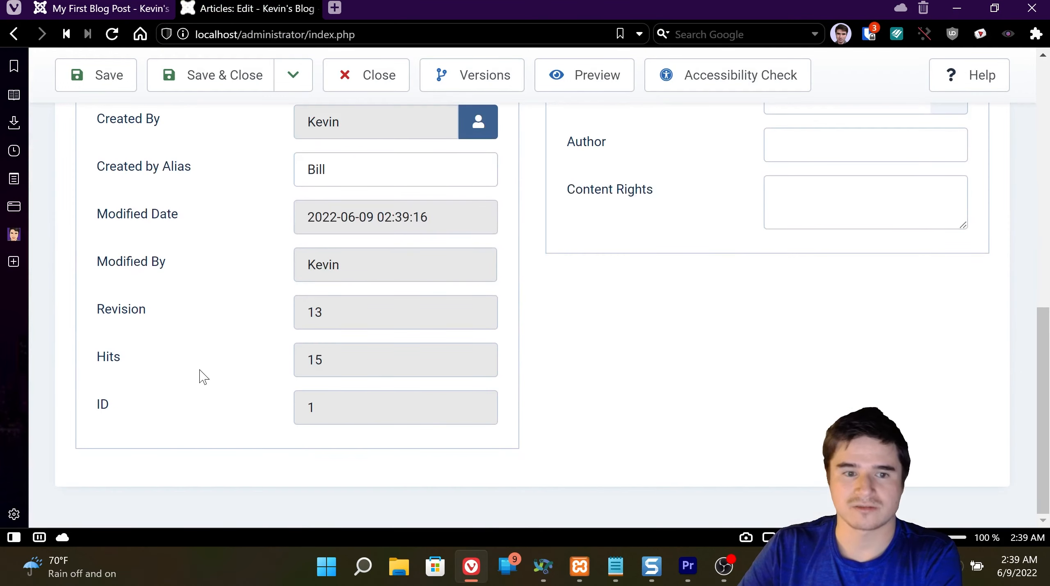
{"action": "left_click", "coordinate": [341, 181]}
{"action": "scroll", "coordinate": [575, 329], "scroll_direction": "up", "scroll_amount": 8}
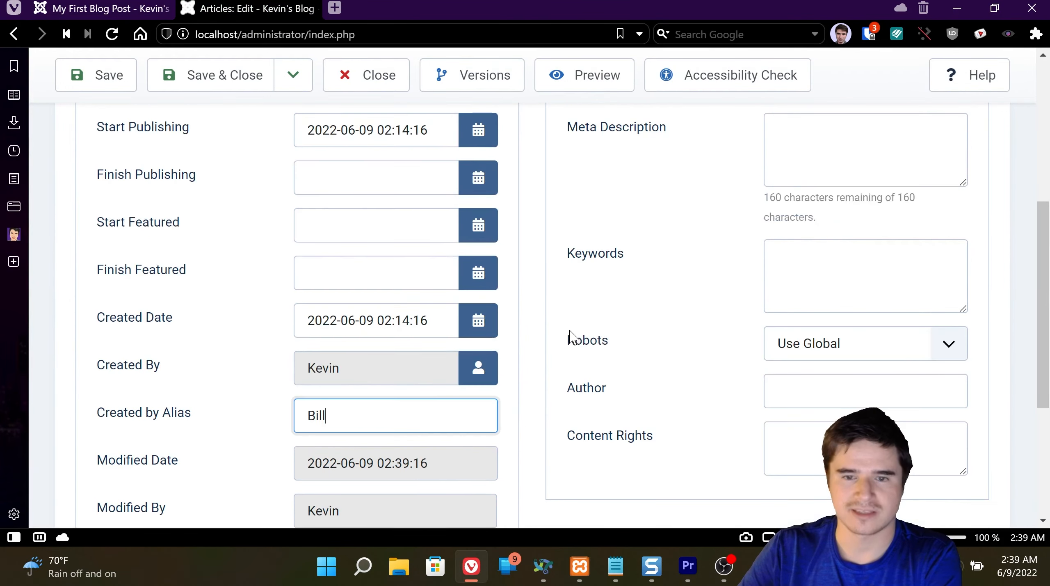
- Examine the article's metadata fields Meta Description, Keywords, Author and Content Rights, and the choices for Robots
{"action": "left_click", "coordinate": [886, 335]}
{"action": "scroll", "coordinate": [594, 363], "scroll_direction": "down", "scroll_amount": 4}
{"action": "scroll", "coordinate": [657, 367], "scroll_direction": "up", "scroll_amount": 2}
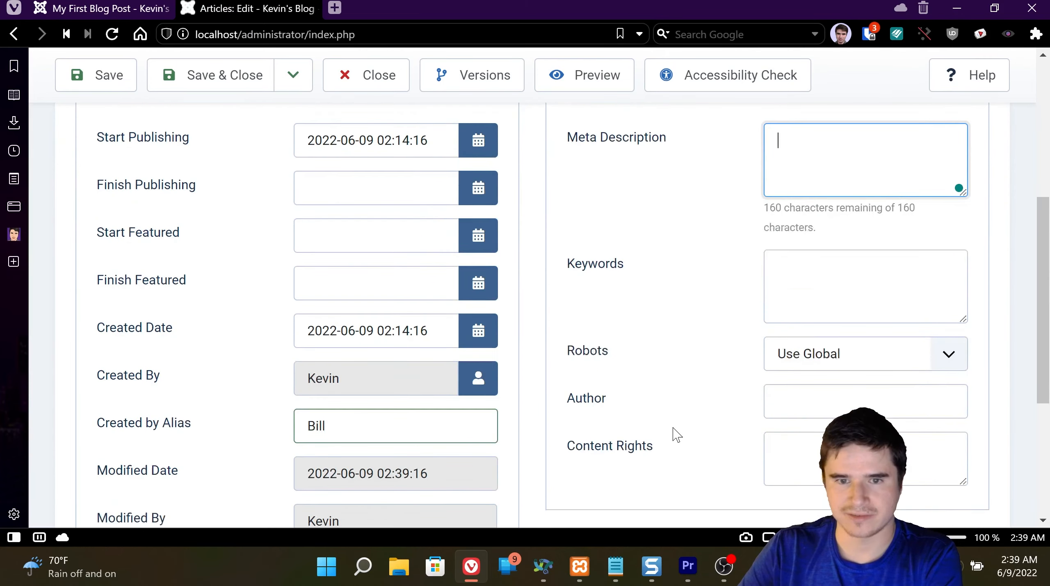
{"action": "scroll", "coordinate": [689, 410], "scroll_direction": "down", "scroll_amount": 2}
{"action": "scroll", "coordinate": [703, 369], "scroll_direction": "up", "scroll_amount": 2}
{"action": "scroll", "coordinate": [724, 313], "scroll_direction": "down", "scroll_amount": 2}
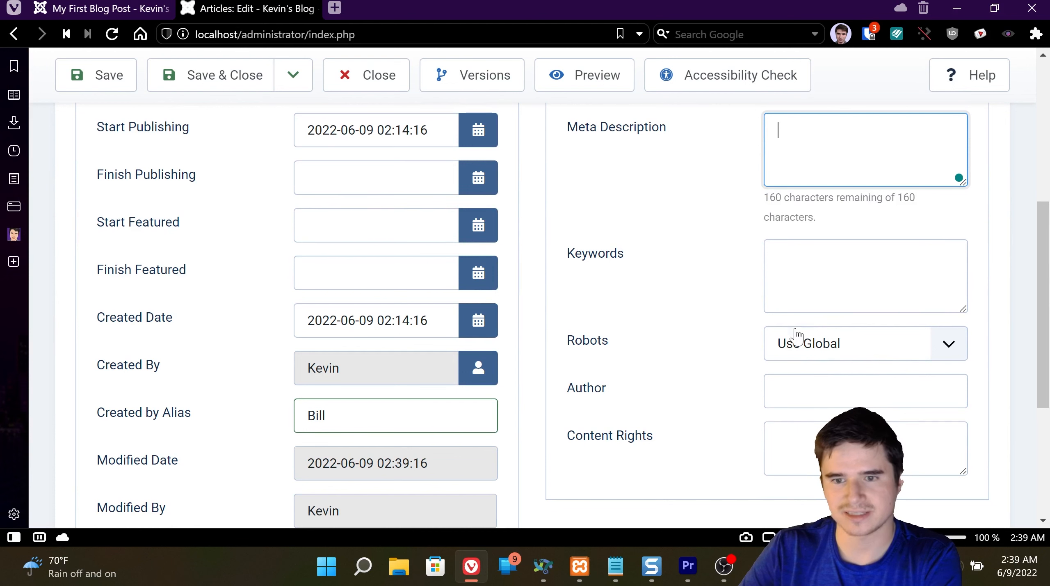
{"action": "left_click", "coordinate": [804, 300]}
{"action": "left_click", "coordinate": [891, 404]}
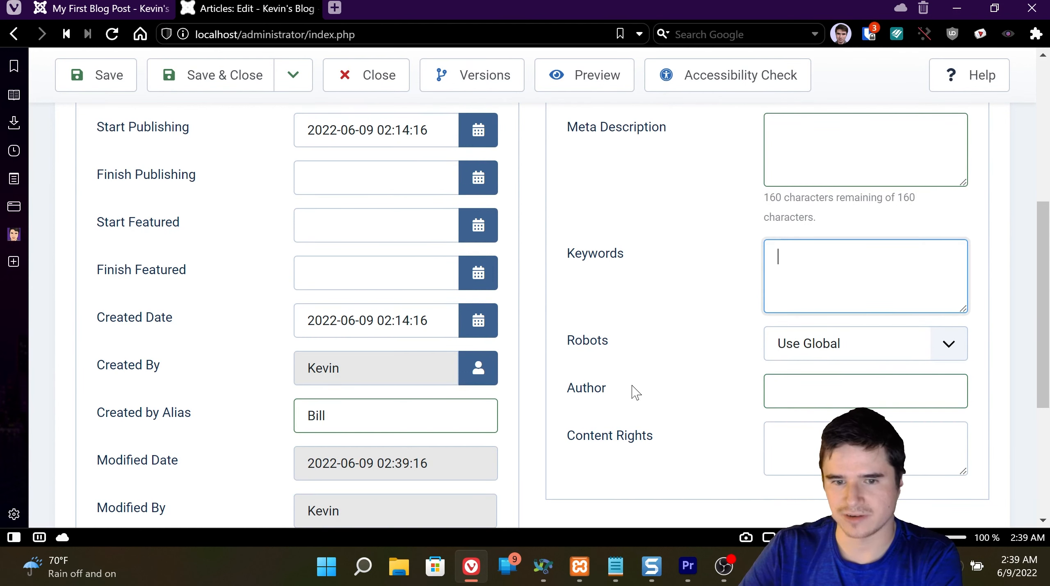
{"action": "left_click", "coordinate": [800, 358]}
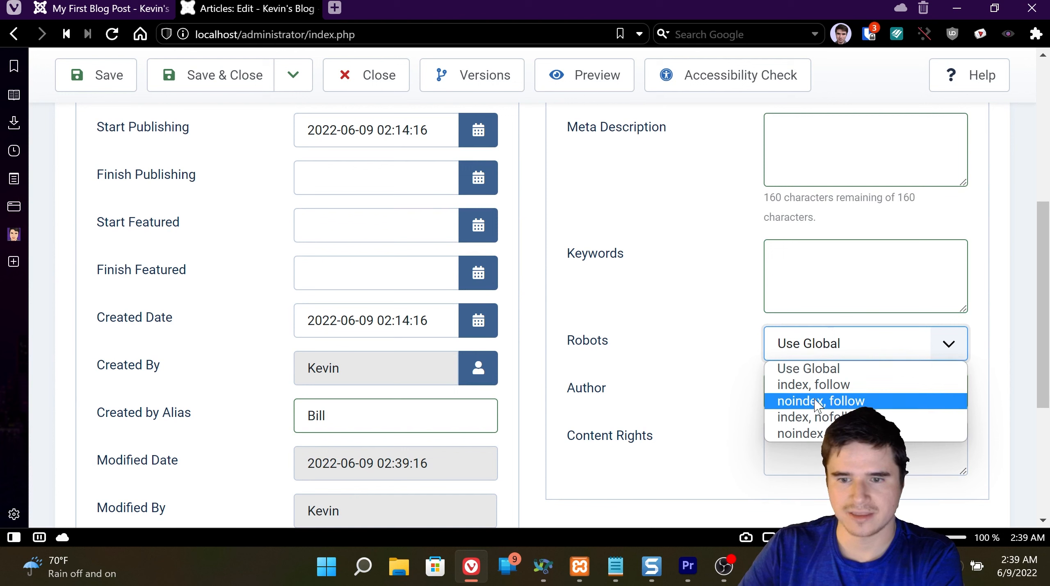
{"action": "left_click", "coordinate": [701, 298]}
{"action": "left_click", "coordinate": [799, 279]}
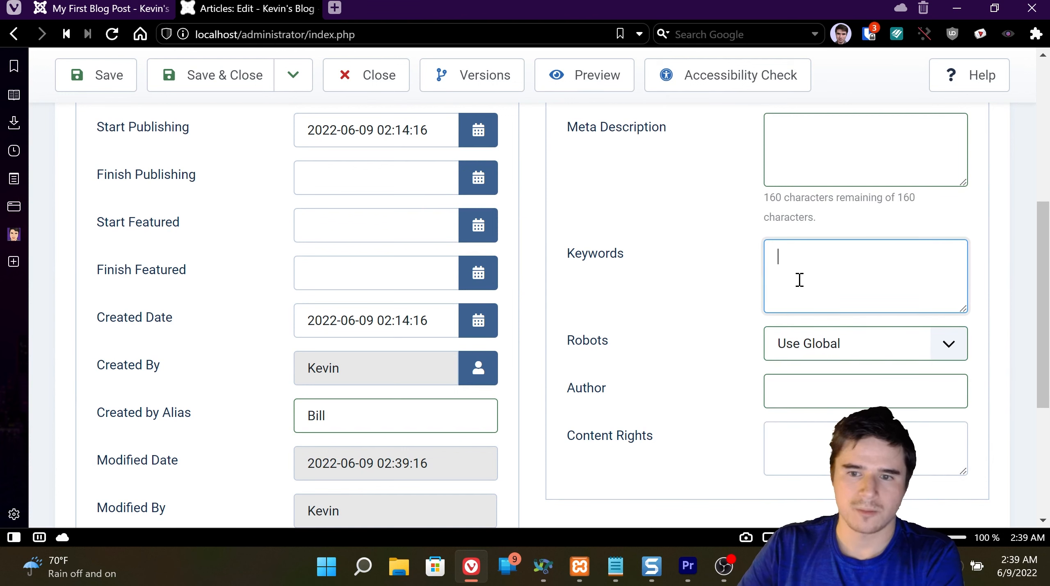
- Review the article's Configure Edit Screen settings and its Permissions
{"action": "scroll", "coordinate": [696, 310], "scroll_direction": "up", "scroll_amount": 3}
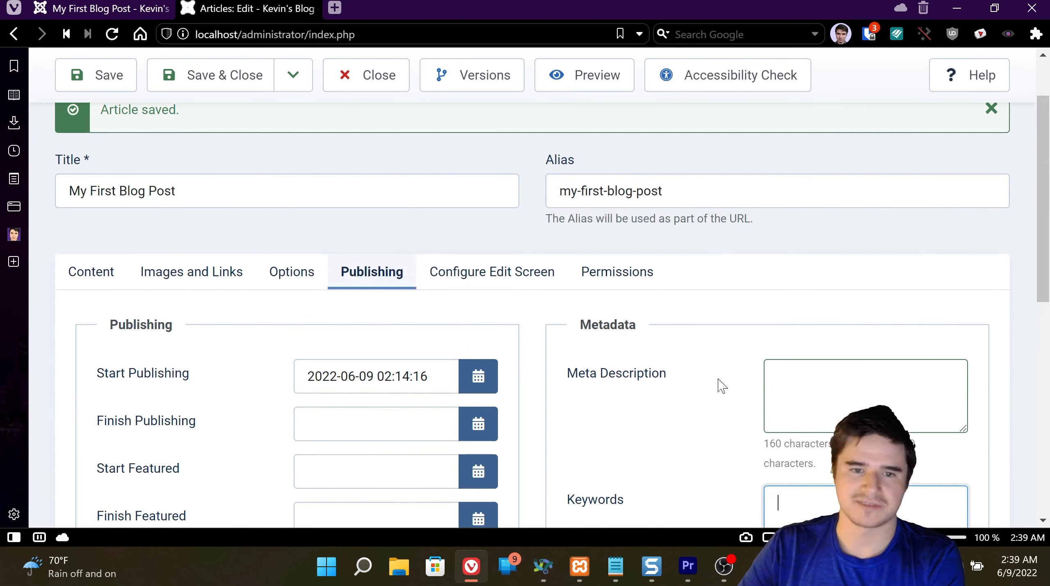
{"action": "left_click", "coordinate": [497, 286]}
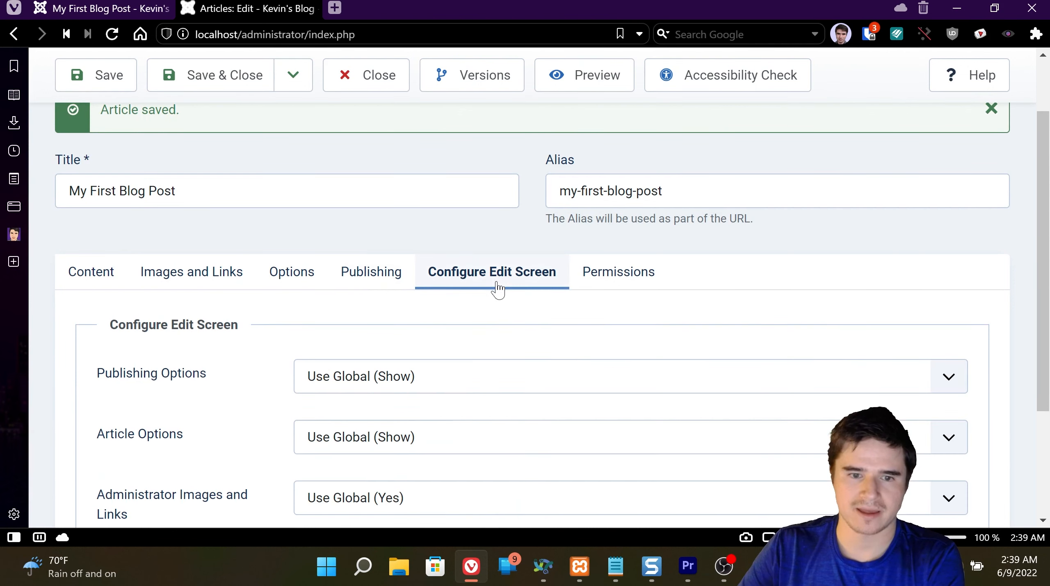
{"action": "scroll", "coordinate": [492, 391], "scroll_direction": "down", "scroll_amount": 2}
{"action": "scroll", "coordinate": [493, 390], "scroll_direction": "down", "scroll_amount": 2}
{"action": "scroll", "coordinate": [211, 293], "scroll_direction": "up", "scroll_amount": 2}
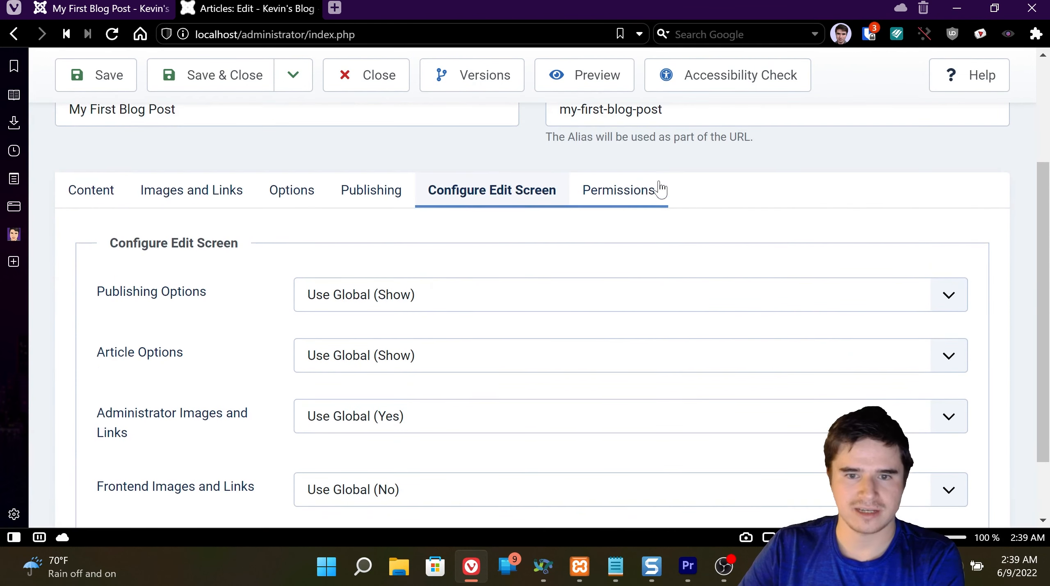
{"action": "left_click", "coordinate": [645, 199]}
{"action": "scroll", "coordinate": [441, 331], "scroll_direction": "down", "scroll_amount": 3}
{"action": "scroll", "coordinate": [180, 269], "scroll_direction": "up", "scroll_amount": 5}
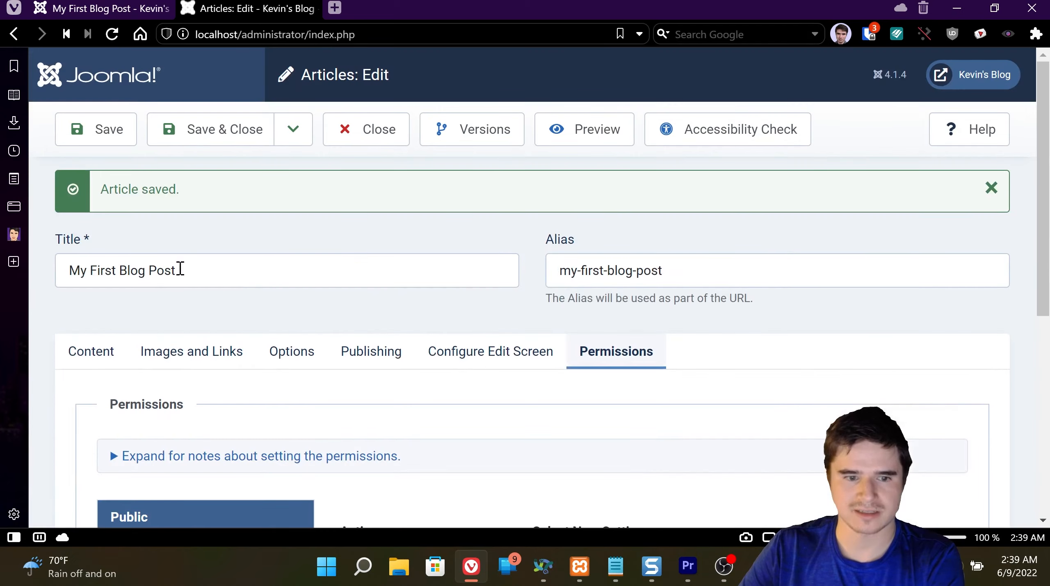
- Return to the article's content, save and close the article, and dismiss the notice above the articles list
{"action": "left_click", "coordinate": [88, 356]}
{"action": "scroll", "coordinate": [466, 418], "scroll_direction": "down", "scroll_amount": 4}
{"action": "scroll", "coordinate": [216, 152], "scroll_direction": "up", "scroll_amount": 4}
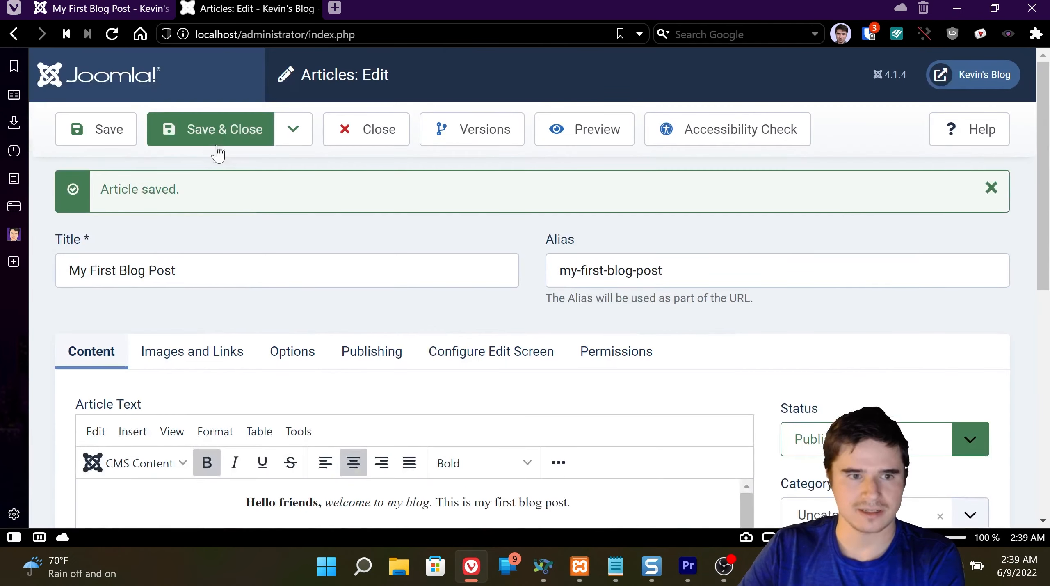
{"action": "left_click", "coordinate": [221, 147]}
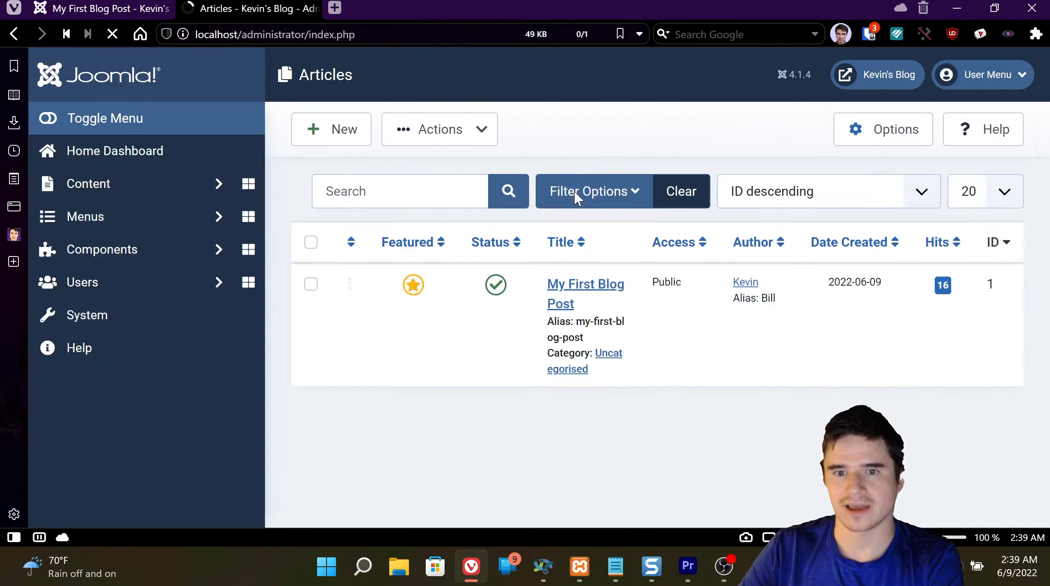
{"action": "scroll", "coordinate": [472, 349], "scroll_direction": "down", "scroll_amount": 2}
{"action": "scroll", "coordinate": [469, 351], "scroll_direction": "up", "scroll_amount": 2}
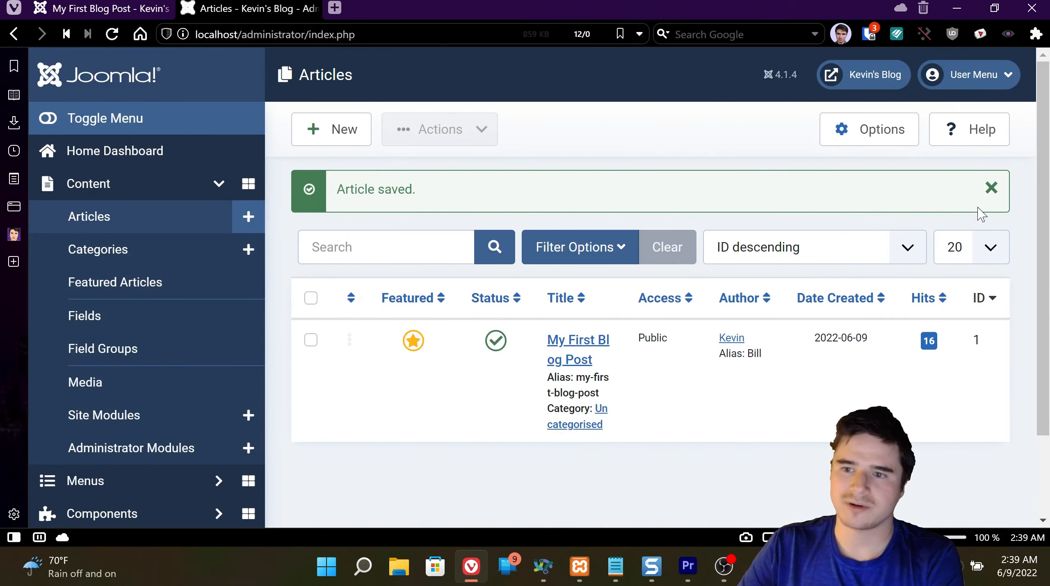
{"action": "left_click", "coordinate": [989, 191]}
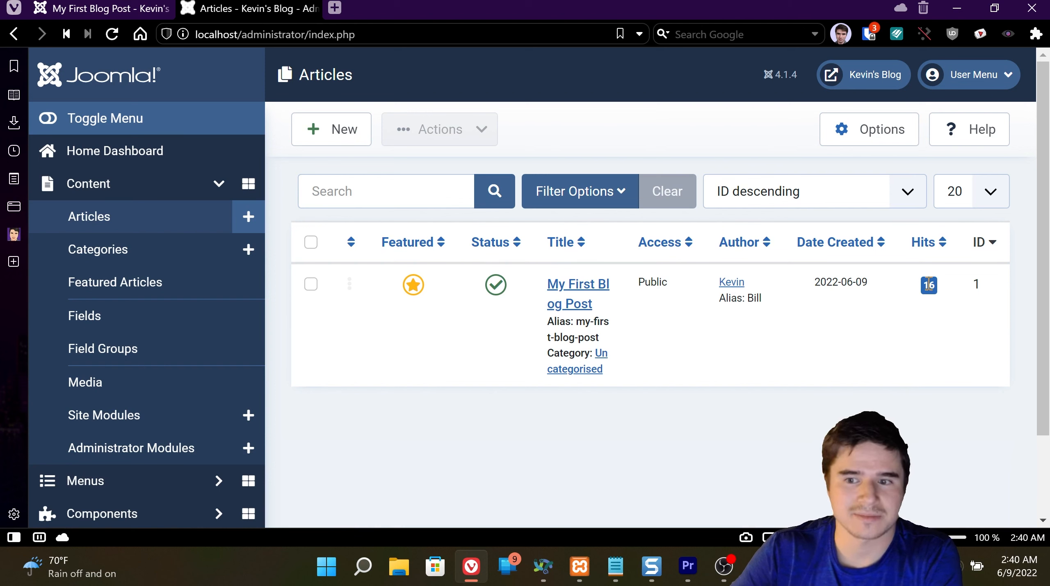
- Examine My First Blog Post's entry in the articles list, including its selection box and hits
{"action": "left_click", "coordinate": [923, 270]}
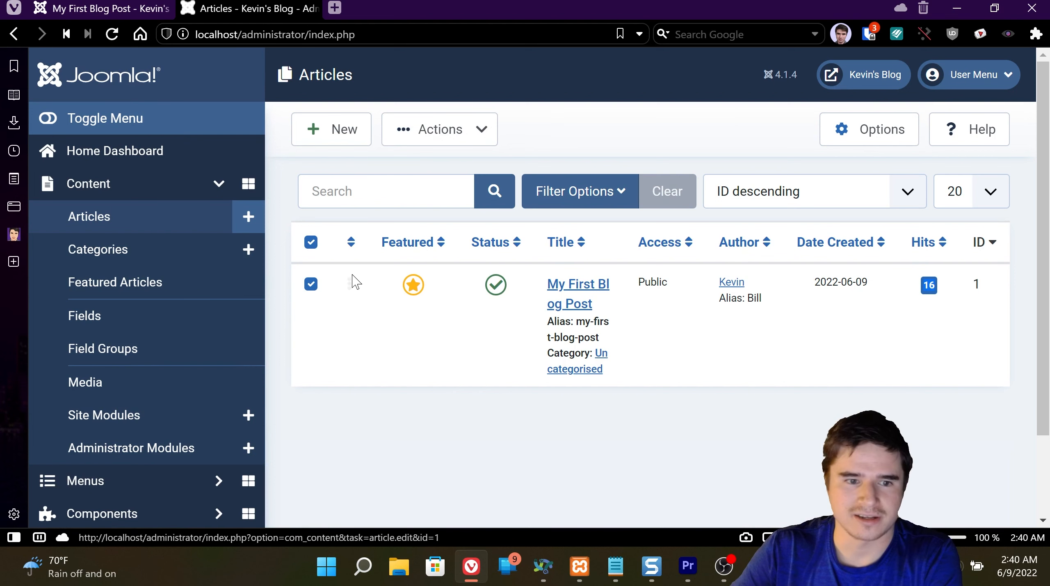
{"action": "left_click", "coordinate": [314, 289]}
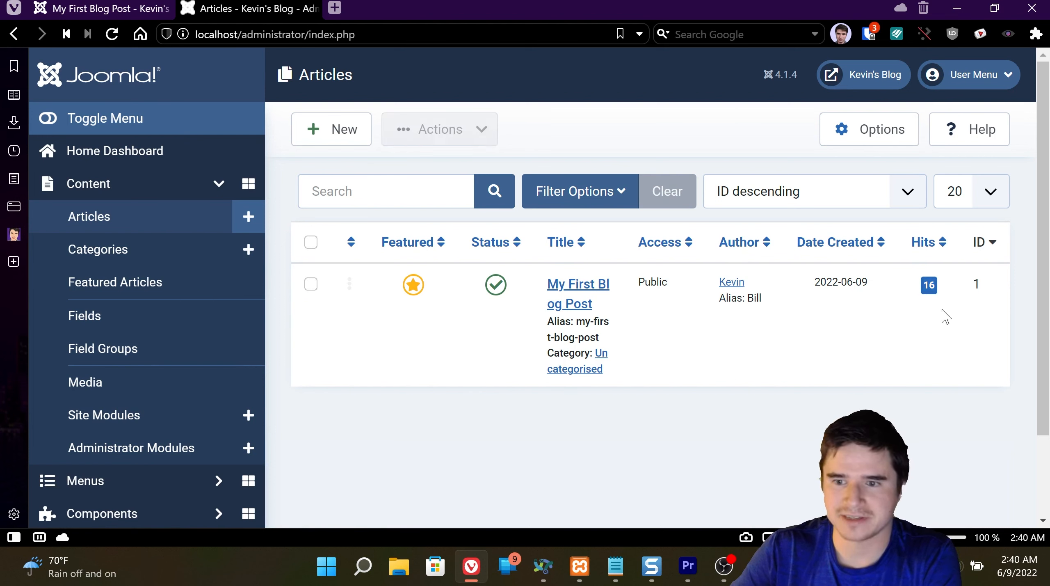
{"action": "left_click", "coordinate": [945, 292]}
{"action": "left_click", "coordinate": [931, 291]}
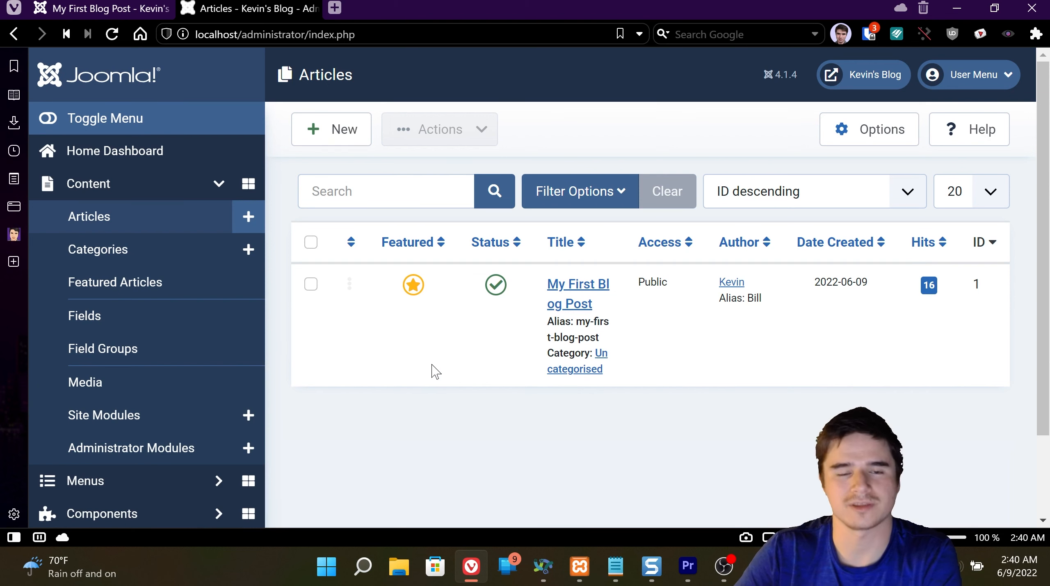
{"action": "left_click", "coordinate": [938, 272]}
{"action": "left_click", "coordinate": [938, 272]}
{"action": "left_click", "coordinate": [937, 272]}
{"action": "left_click", "coordinate": [938, 272]}
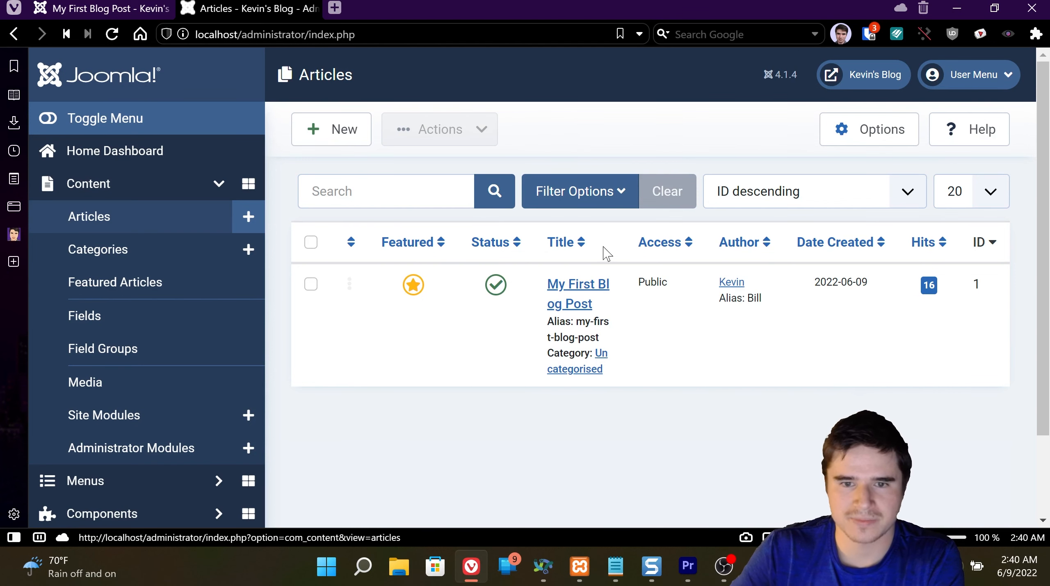
- Show the articles list's filter options and review the available choices, including those for Status and Tag
{"action": "left_click", "coordinate": [585, 208]}
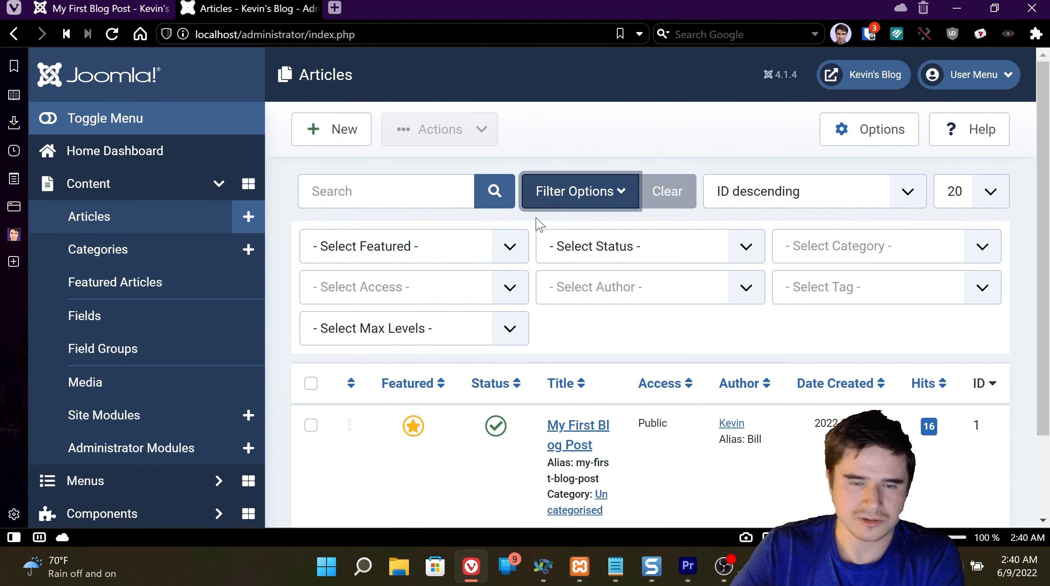
{"action": "left_click", "coordinate": [449, 255]}
{"action": "left_click", "coordinate": [586, 244]}
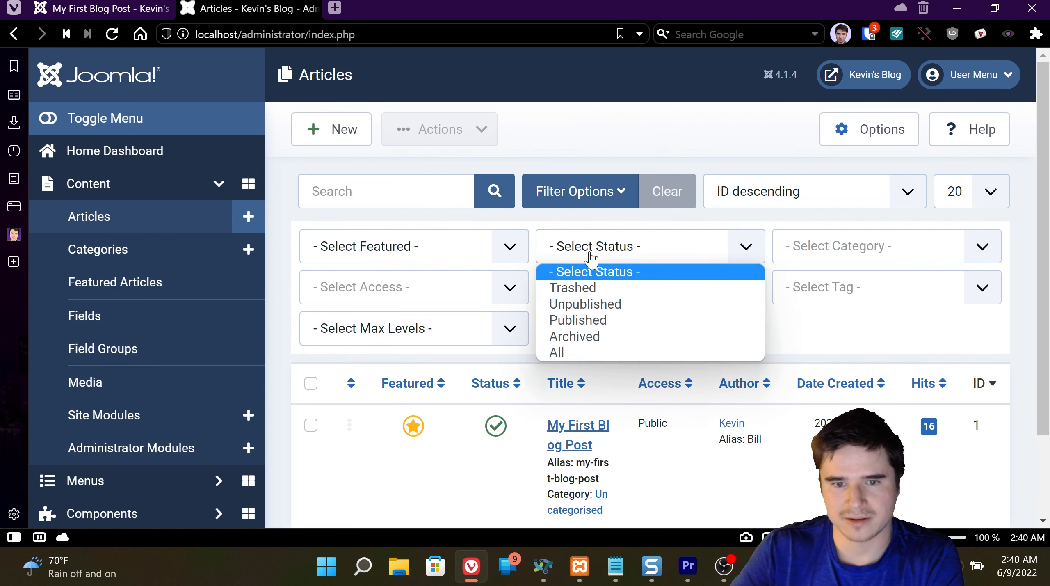
{"action": "left_click", "coordinate": [521, 230]}
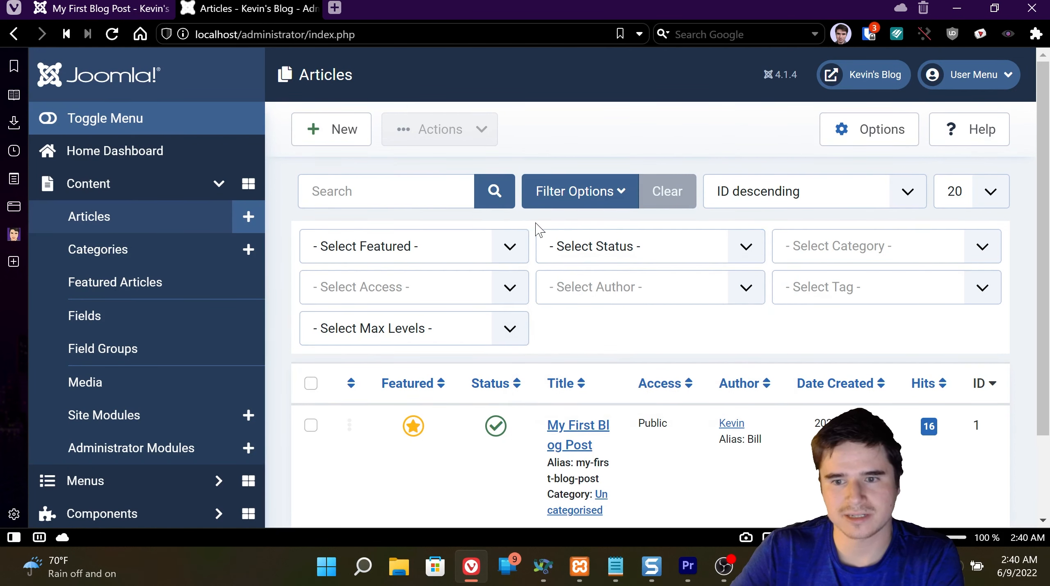
{"action": "left_click", "coordinate": [898, 298]}
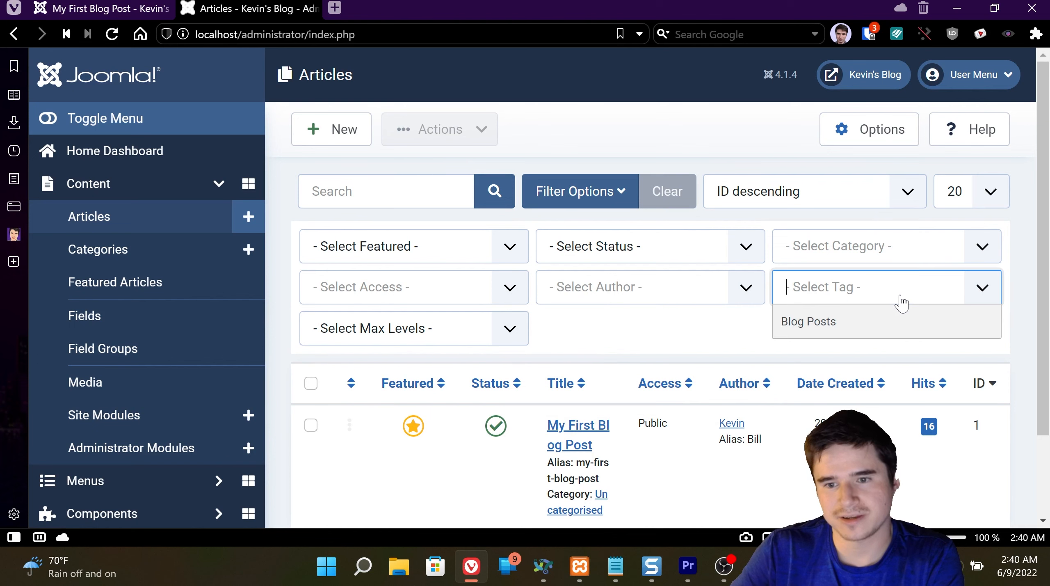
{"action": "left_click", "coordinate": [595, 336]}
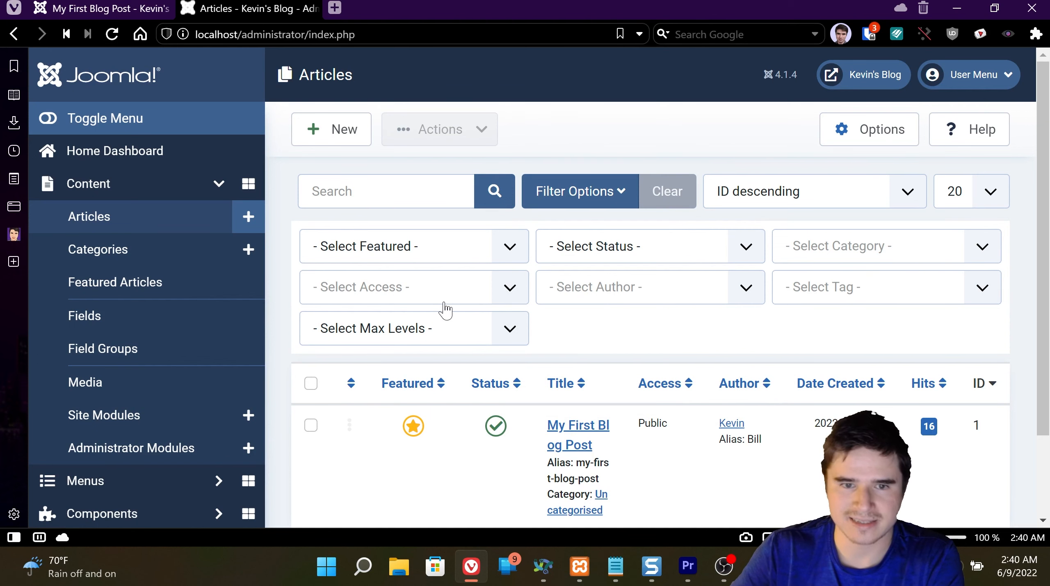
{"action": "scroll", "coordinate": [600, 253], "scroll_direction": "down", "scroll_amount": 2}
{"action": "scroll", "coordinate": [579, 263], "scroll_direction": "up", "scroll_amount": 2}
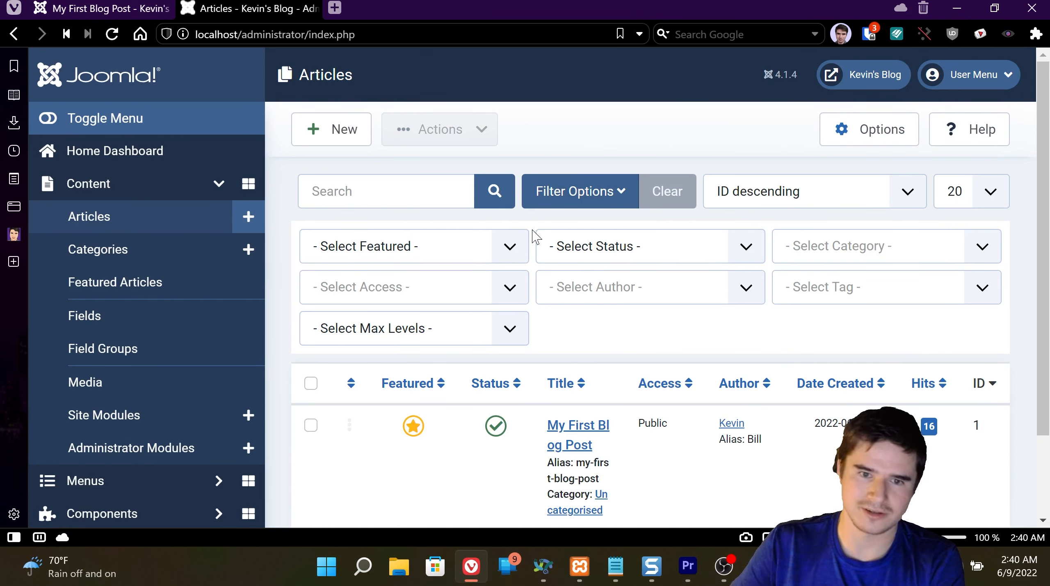
- Examine the articles search field and its hint on searching by title, alias, ID, author or content
{"action": "left_click", "coordinate": [450, 193]}
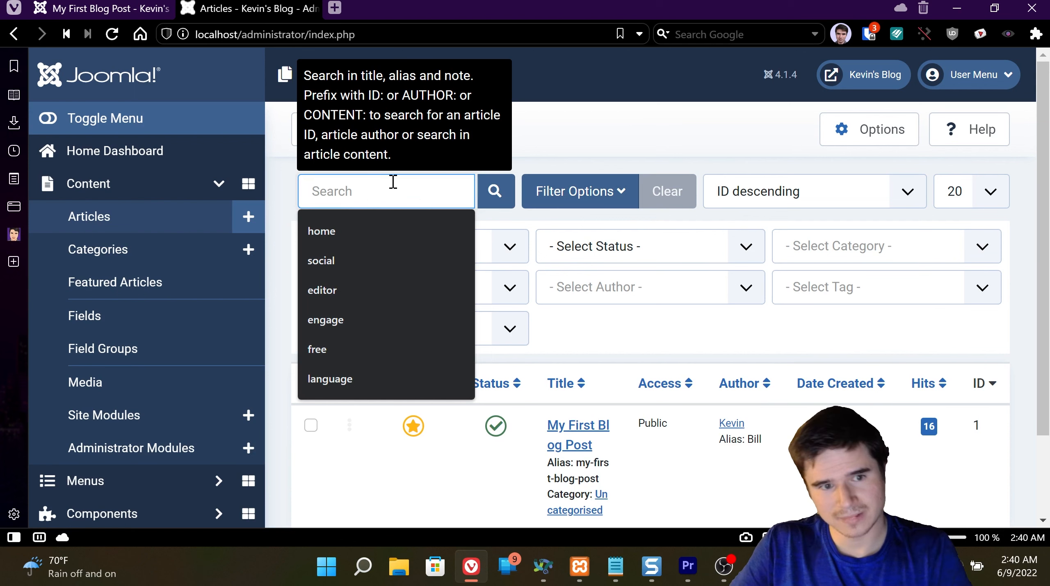
{"action": "left_click", "coordinate": [597, 133]}
{"action": "left_click", "coordinate": [339, 195]}
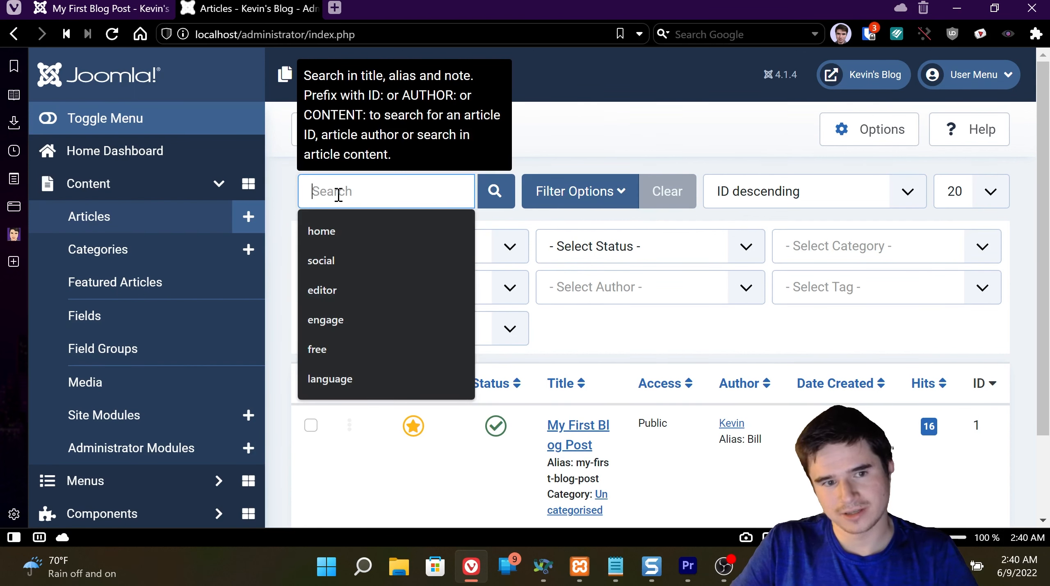
{"action": "left_click", "coordinate": [589, 128]}
{"action": "left_click", "coordinate": [392, 189]}
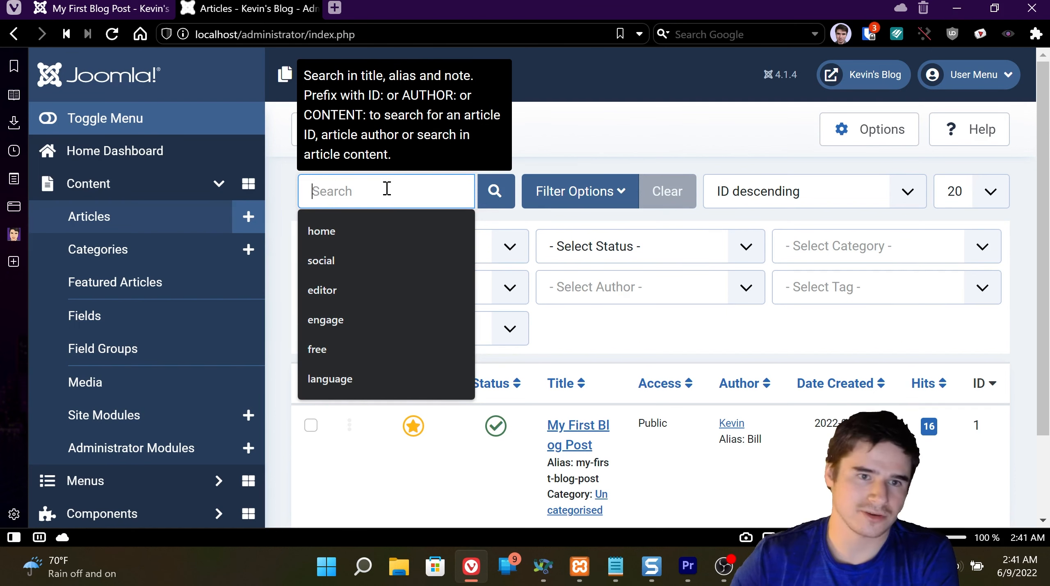
- Examine the ID of My First Blog Post in the articles list, leaving the article unselected
{"action": "scroll", "coordinate": [689, 340], "scroll_direction": "down", "scroll_amount": 2}
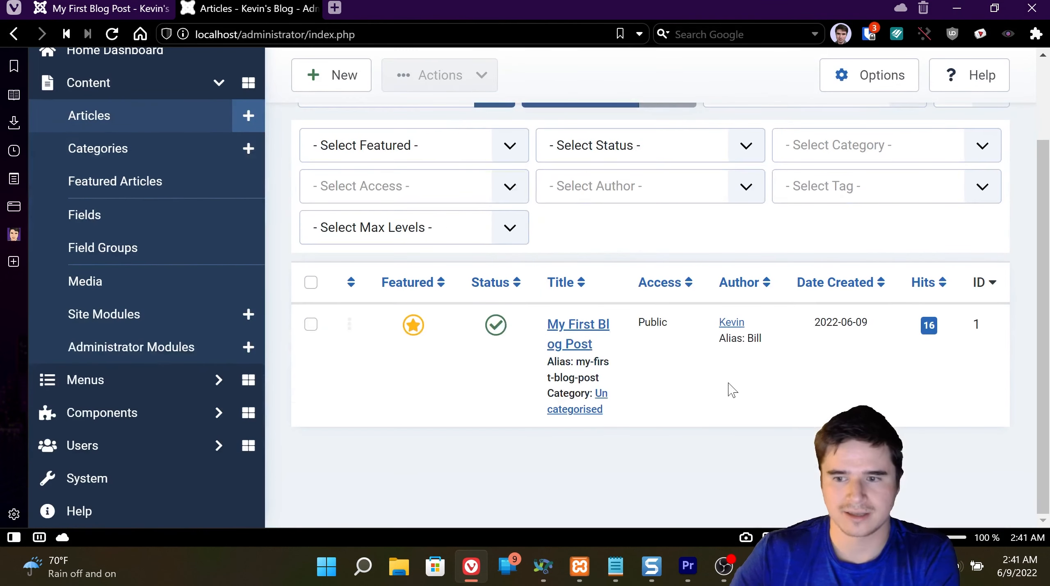
{"action": "left_click_drag", "start_coordinate": [976, 324], "coordinate": [981, 325]}
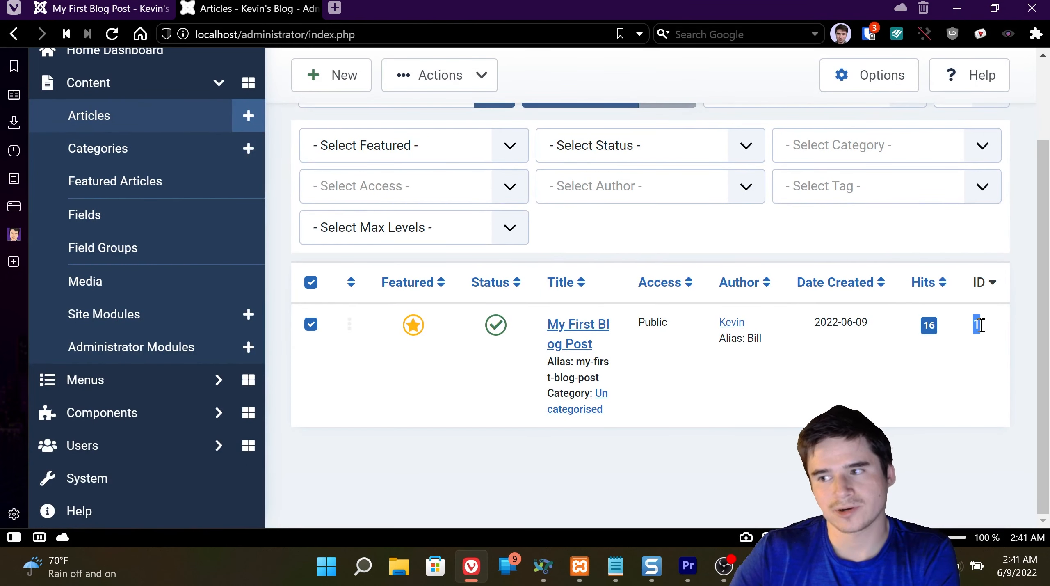
{"action": "scroll", "coordinate": [908, 341], "scroll_direction": "up", "scroll_amount": 1}
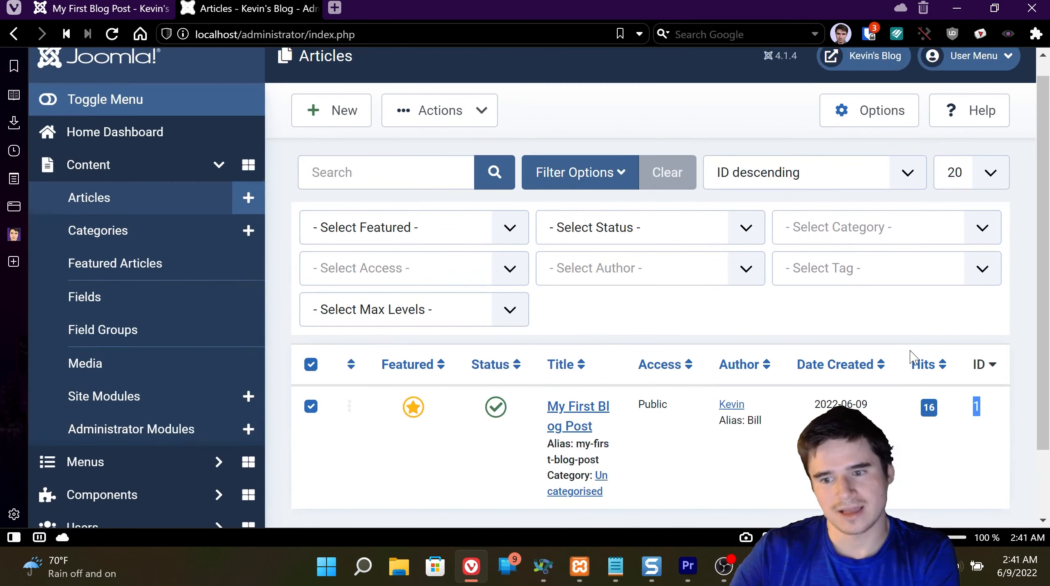
{"action": "scroll", "coordinate": [909, 347], "scroll_direction": "down", "scroll_amount": 1}
{"action": "left_click", "coordinate": [957, 352]}
{"action": "mouse_move", "coordinate": [990, 324]}
{"action": "left_mouse_down"}
{"action": "mouse_move", "coordinate": [966, 326]}
{"action": "mouse_move", "coordinate": [980, 329]}
{"action": "left_mouse_up"}
{"action": "left_click", "coordinate": [953, 373]}
{"action": "left_click", "coordinate": [982, 328]}
{"action": "left_click", "coordinate": [976, 347]}
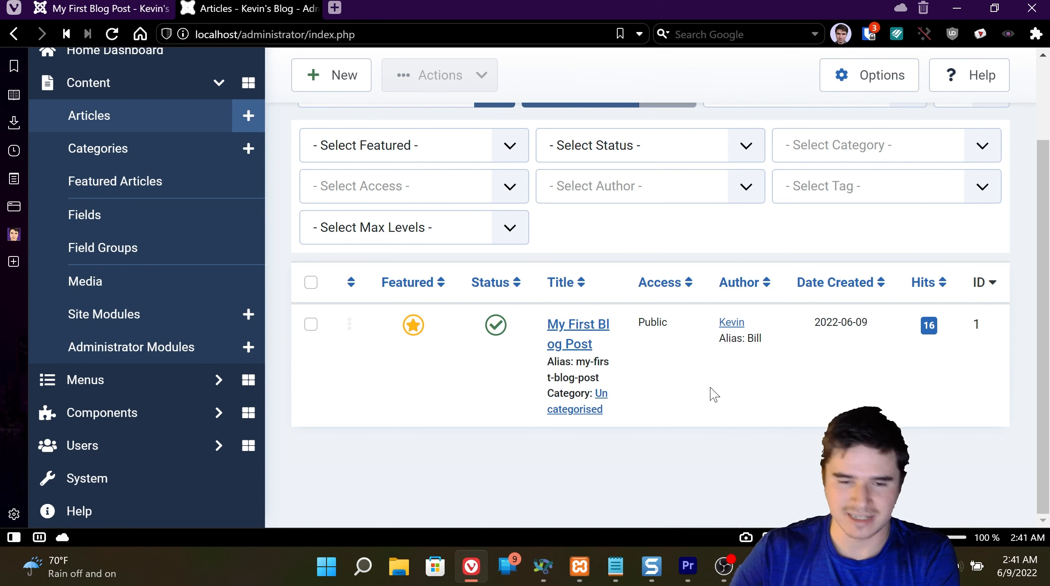
- Open the global options for articles and look over the default article layout settings
{"action": "scroll", "coordinate": [763, 456], "scroll_direction": "up", "scroll_amount": 3}
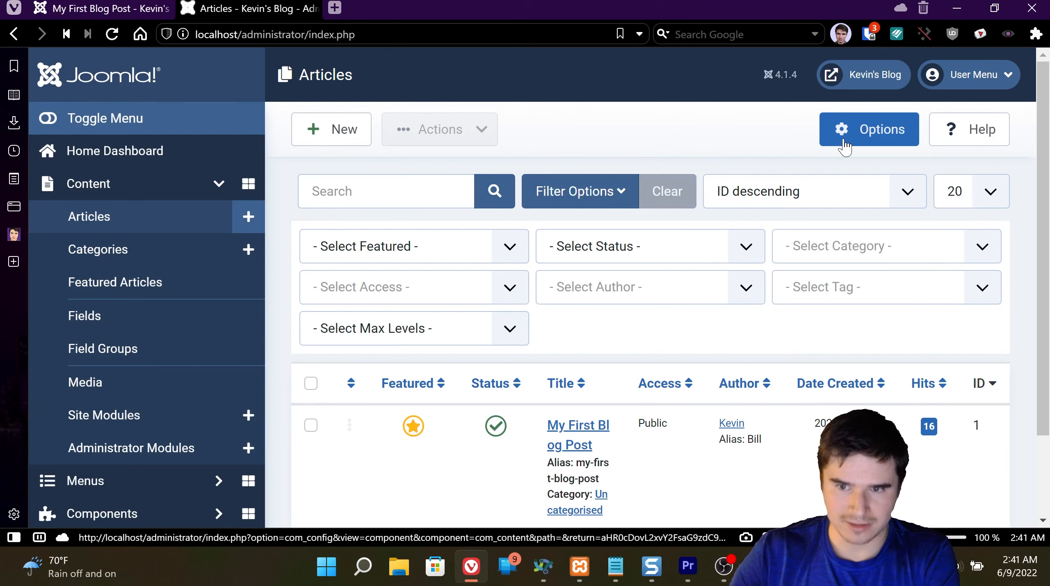
{"action": "left_click", "coordinate": [844, 145]}
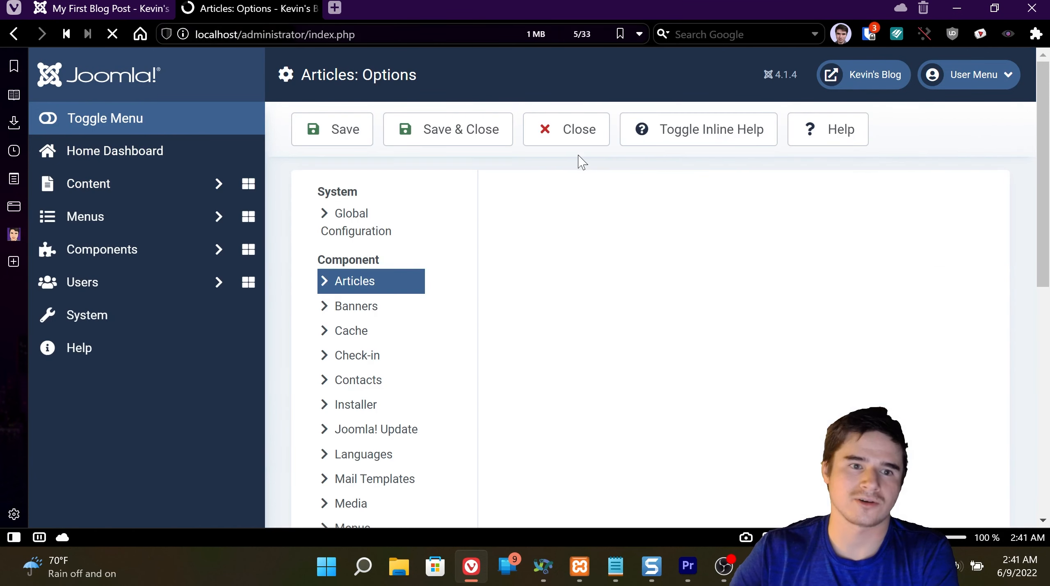
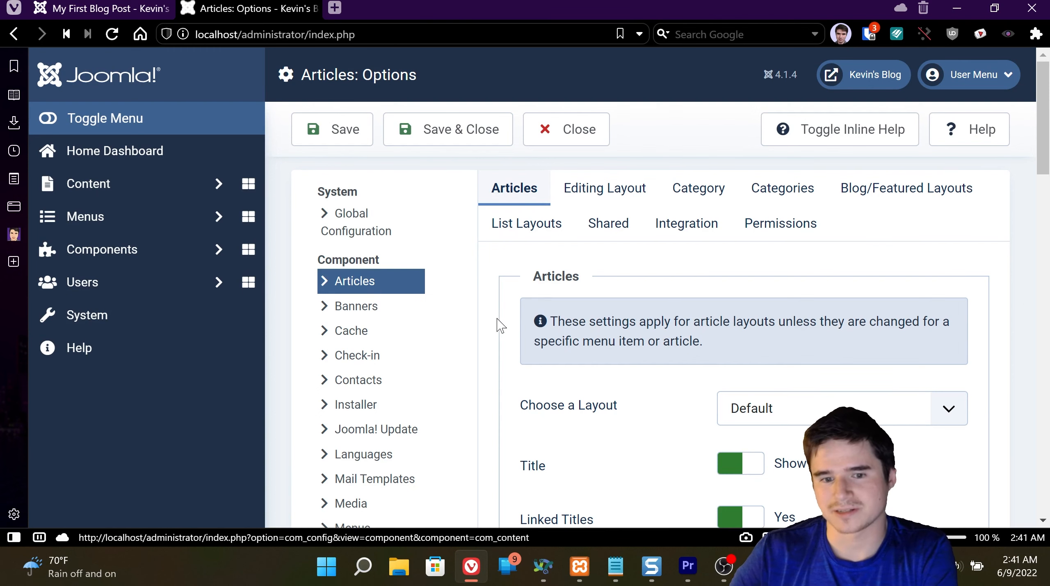
{"action": "scroll", "coordinate": [499, 320], "scroll_direction": "down", "scroll_amount": 6}
{"action": "scroll", "coordinate": [498, 318], "scroll_direction": "down", "scroll_amount": 2}
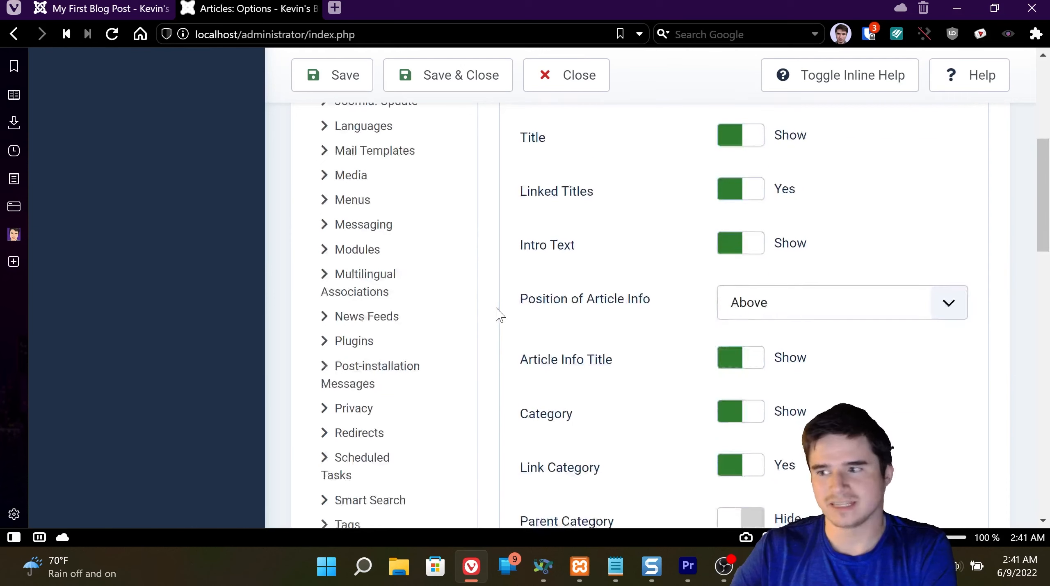
{"action": "scroll", "coordinate": [546, 276], "scroll_direction": "up", "scroll_amount": 8}
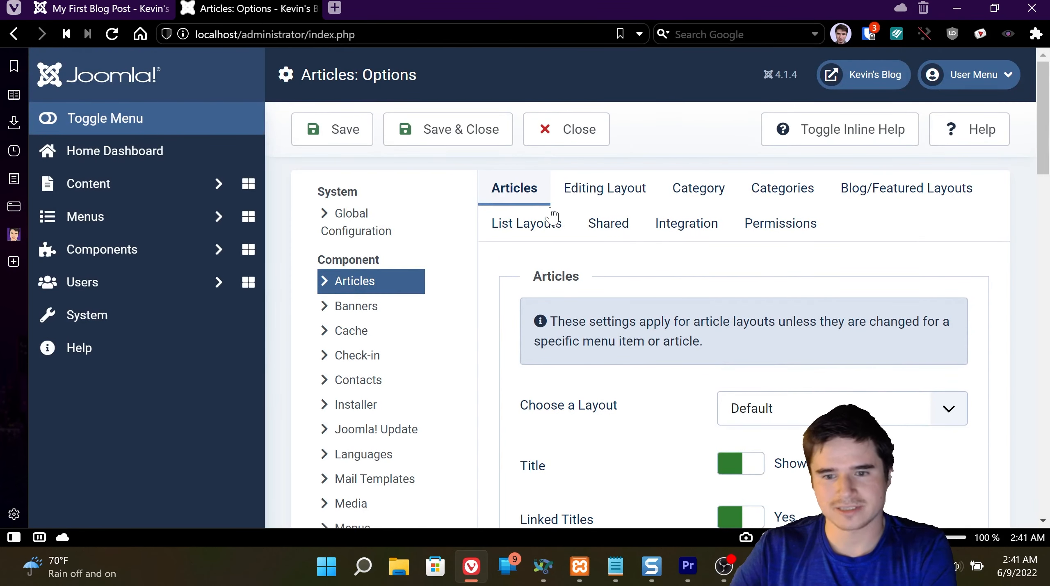
{"action": "scroll", "coordinate": [568, 354], "scroll_direction": "down", "scroll_amount": 1}
{"action": "scroll", "coordinate": [585, 342], "scroll_direction": "up", "scroll_amount": 1}
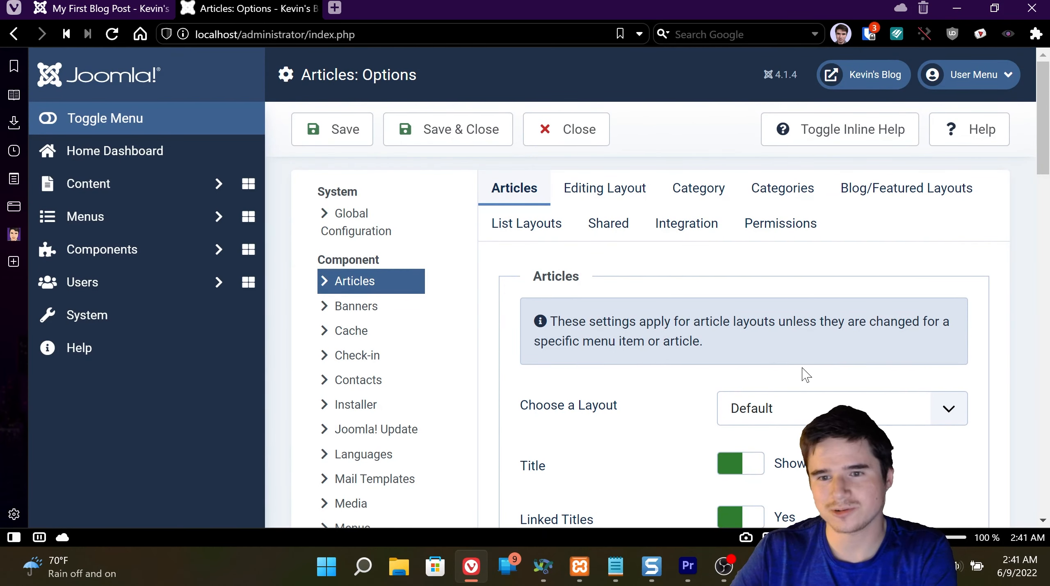
- Look through the List Layouts, Category and Categories options, and return to the Articles options
{"action": "left_click", "coordinate": [529, 226]}
{"action": "left_click", "coordinate": [701, 193]}
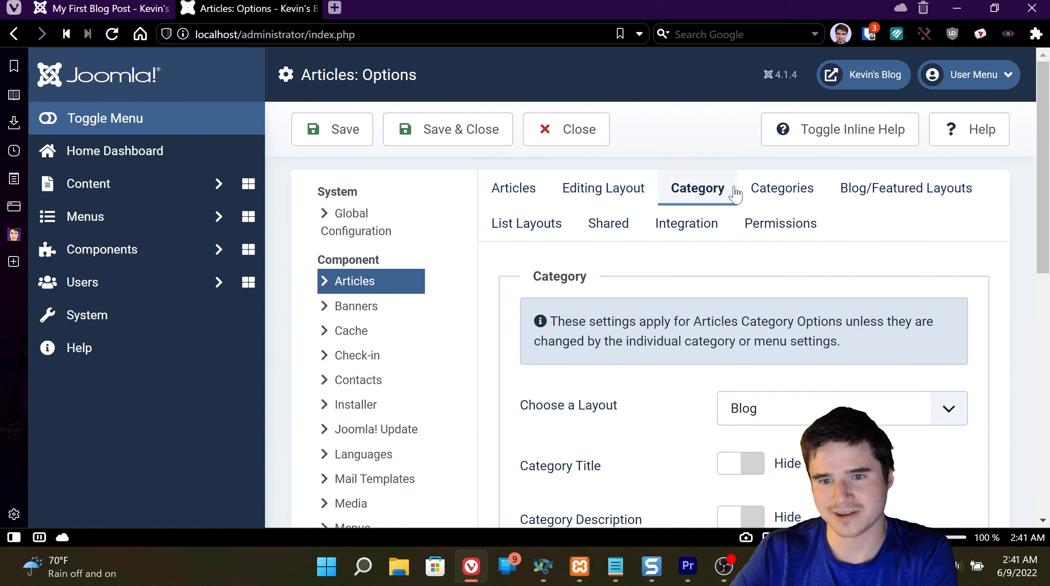
{"action": "left_click", "coordinate": [781, 189]}
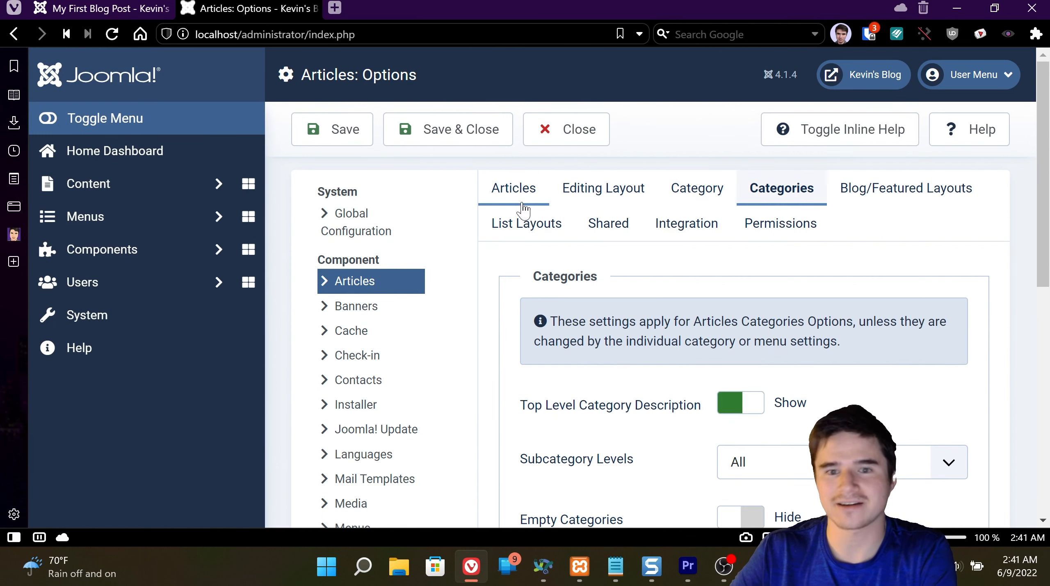
{"action": "left_click", "coordinate": [509, 198]}
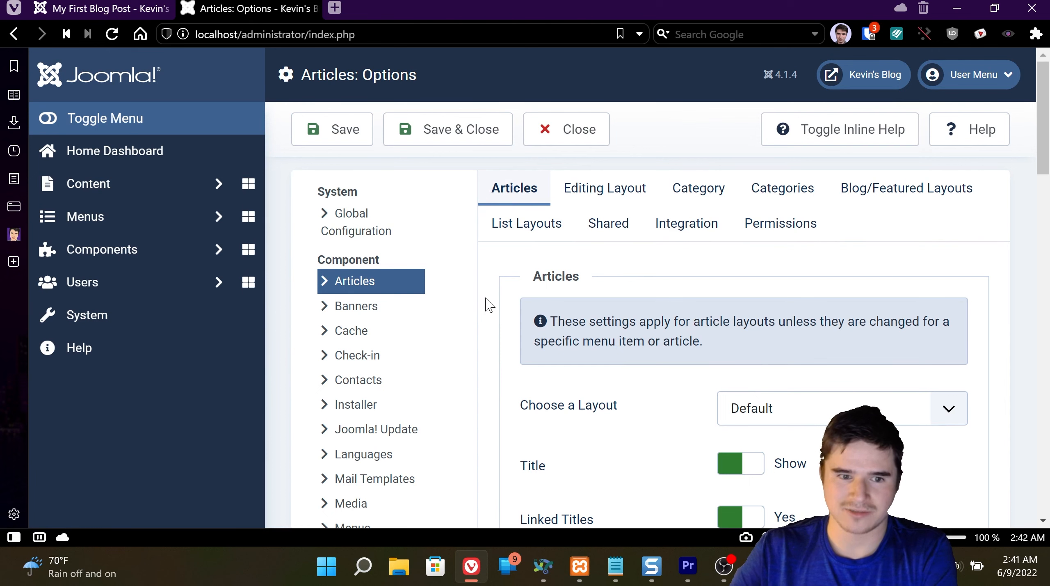
- Review all the default Articles display settings, from the layout choice through author, dates and hits to the positioning of the links
{"action": "scroll", "coordinate": [480, 299], "scroll_direction": "down", "scroll_amount": 2}
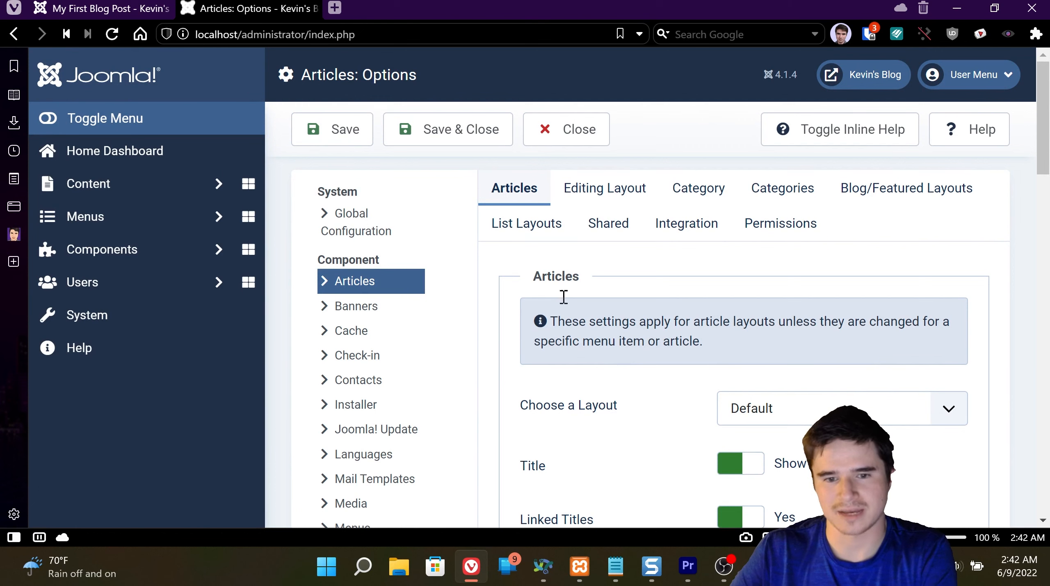
{"action": "scroll", "coordinate": [652, 406], "scroll_direction": "down", "scroll_amount": 7}
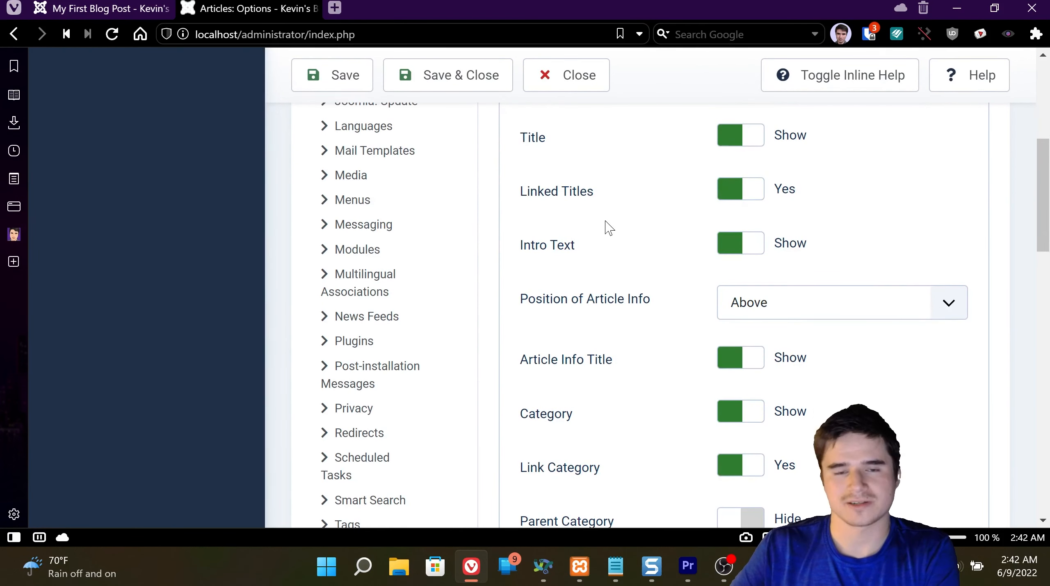
{"action": "scroll", "coordinate": [609, 227], "scroll_direction": "down", "scroll_amount": 2}
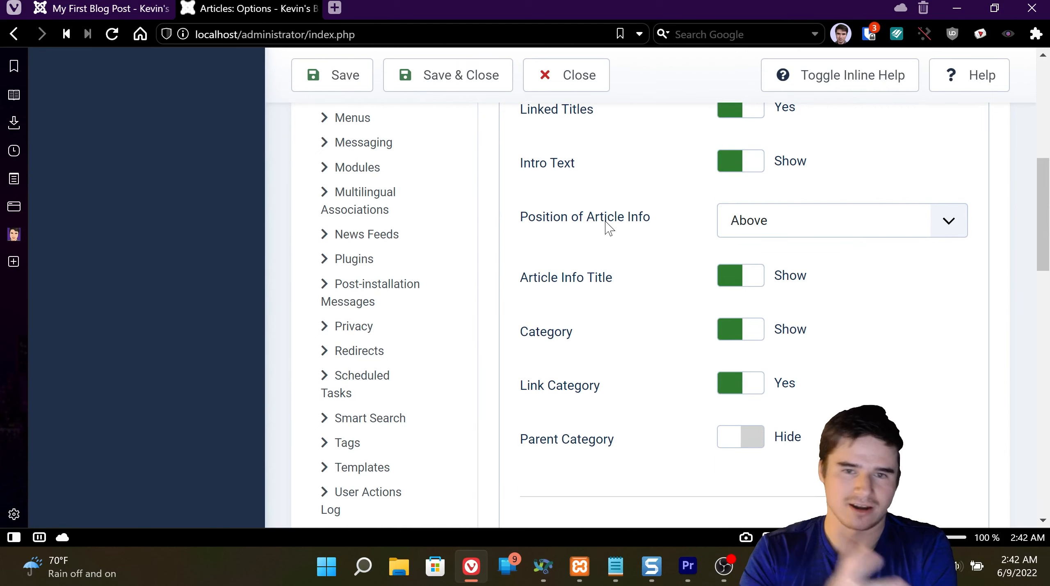
{"action": "scroll", "coordinate": [617, 229], "scroll_direction": "up", "scroll_amount": 7}
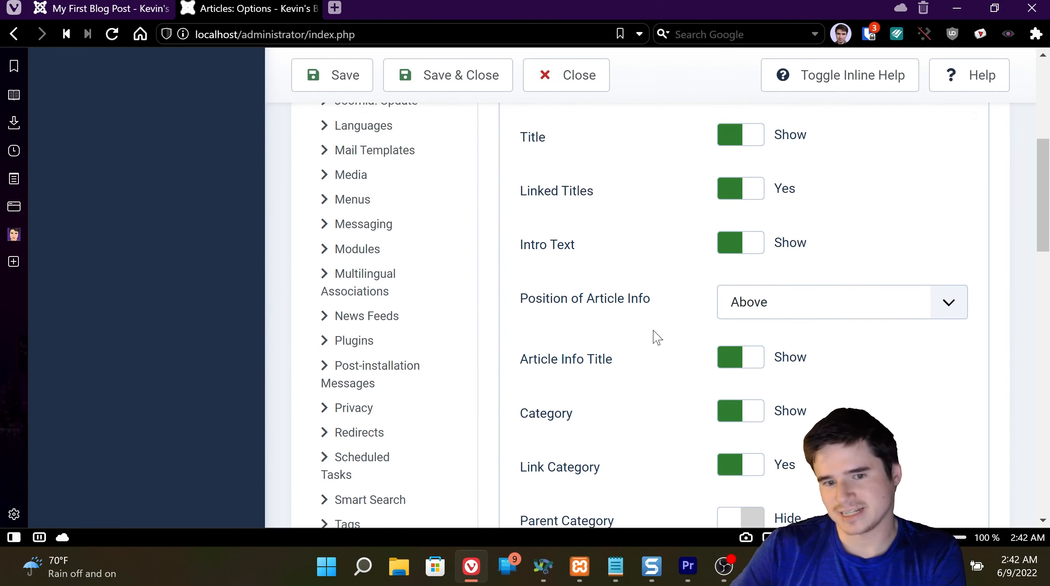
{"action": "scroll", "coordinate": [696, 415], "scroll_direction": "down", "scroll_amount": 6}
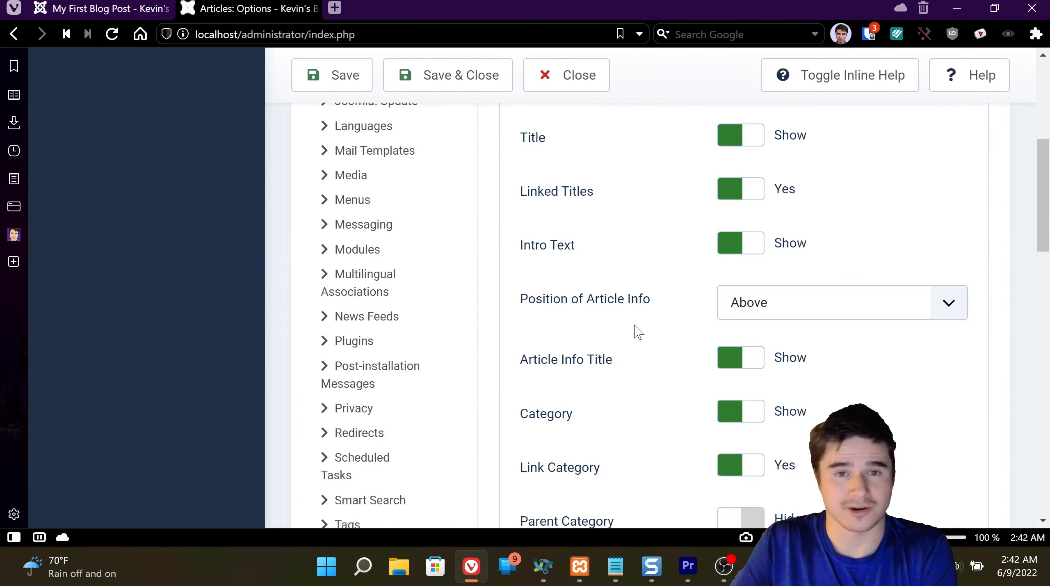
{"action": "scroll", "coordinate": [638, 332], "scroll_direction": "up", "scroll_amount": 2}
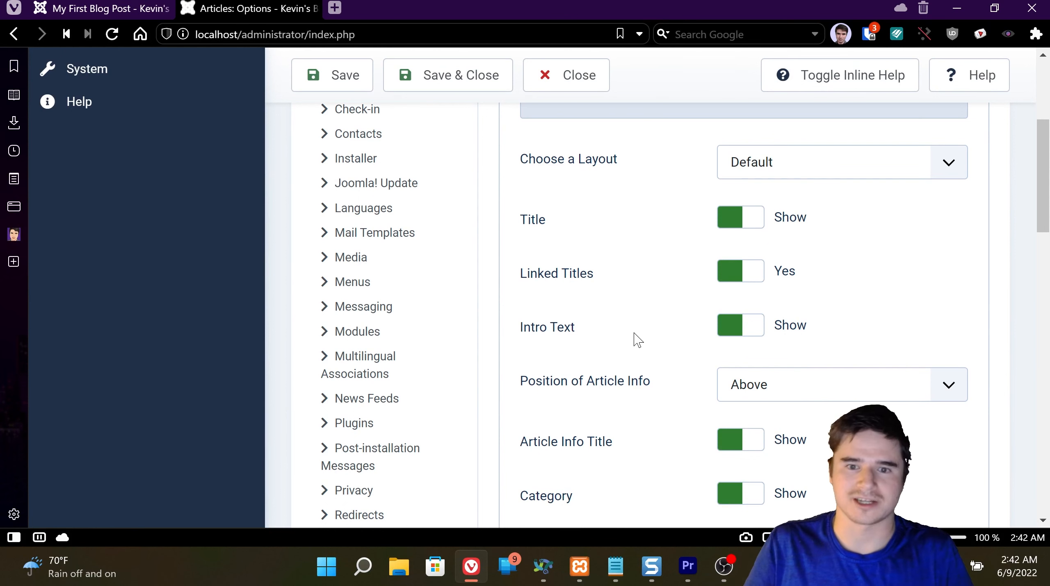
{"action": "scroll", "coordinate": [636, 335], "scroll_direction": "down", "scroll_amount": 2}
{"action": "scroll", "coordinate": [635, 336], "scroll_direction": "up", "scroll_amount": 2}
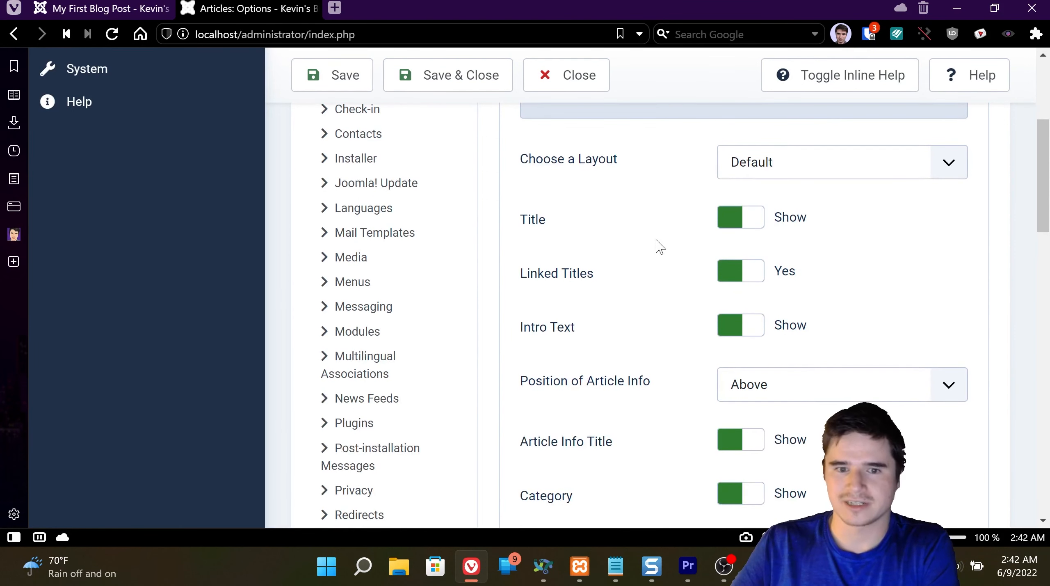
{"action": "scroll", "coordinate": [652, 339], "scroll_direction": "up", "scroll_amount": 2}
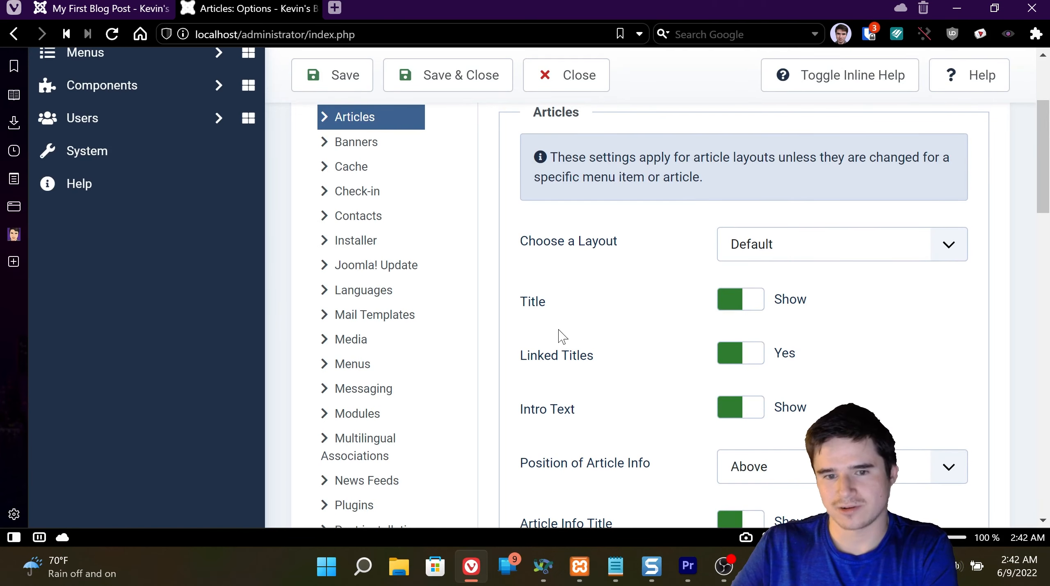
{"action": "scroll", "coordinate": [562, 336], "scroll_direction": "down", "scroll_amount": 15}
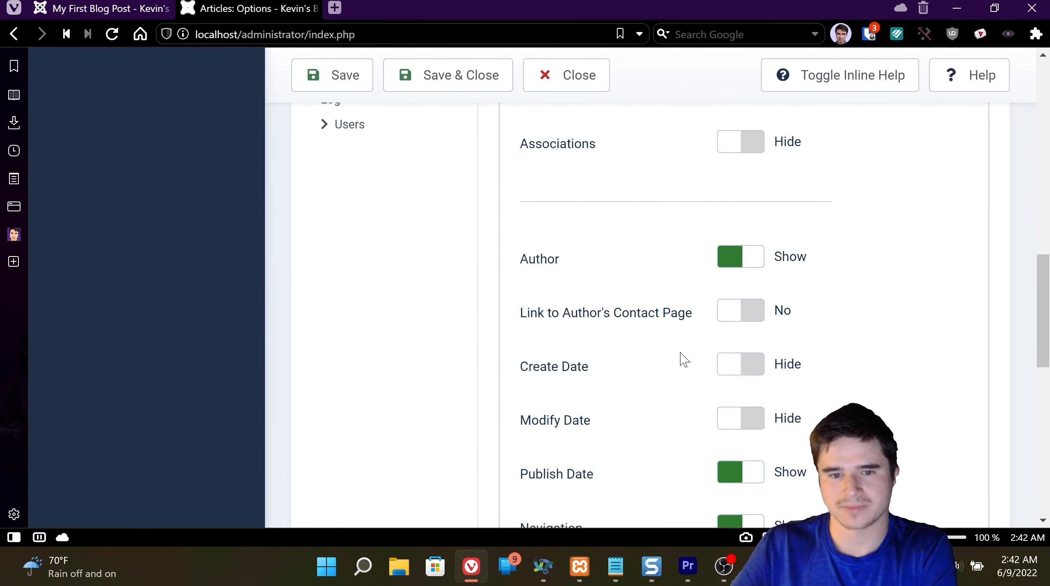
{"action": "scroll", "coordinate": [616, 354], "scroll_direction": "down", "scroll_amount": 4}
{"action": "scroll", "coordinate": [554, 361], "scroll_direction": "up", "scroll_amount": 2}
{"action": "scroll", "coordinate": [551, 375], "scroll_direction": "down", "scroll_amount": 12}
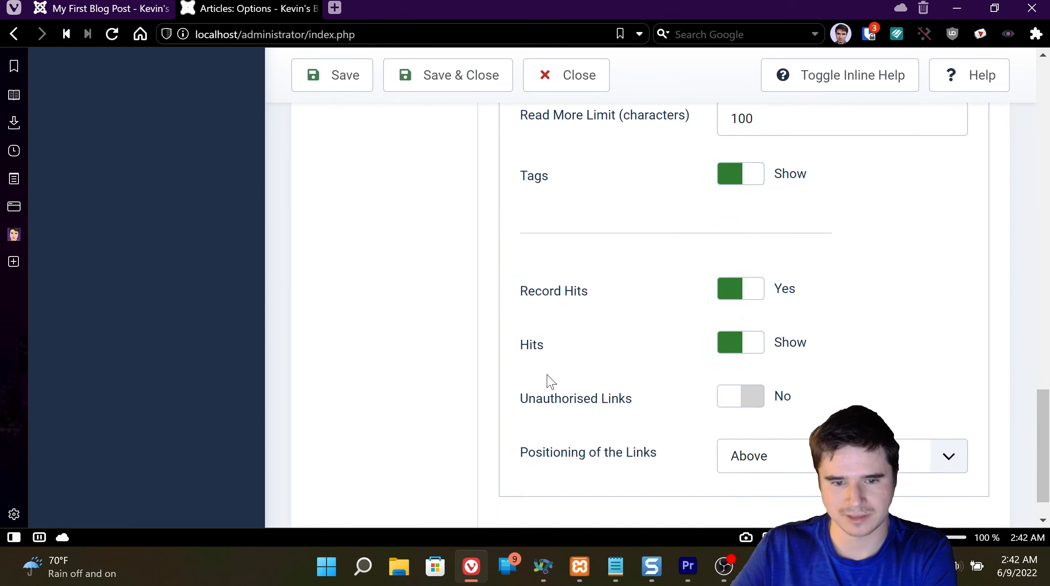
- Close the articles options without saving and open My First Blog Post for editing
{"action": "left_click", "coordinate": [556, 89]}
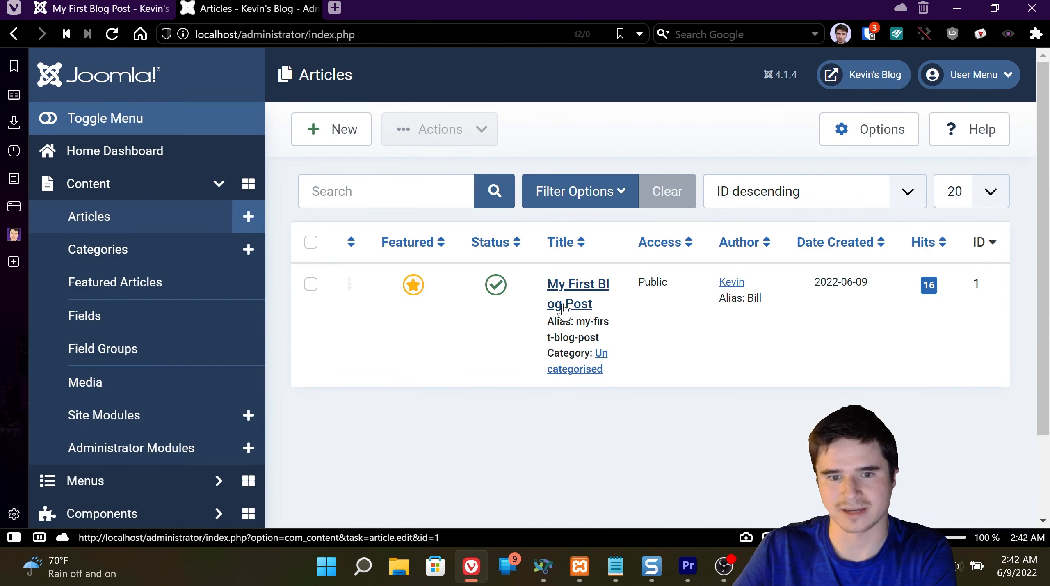
{"action": "left_click", "coordinate": [593, 304]}
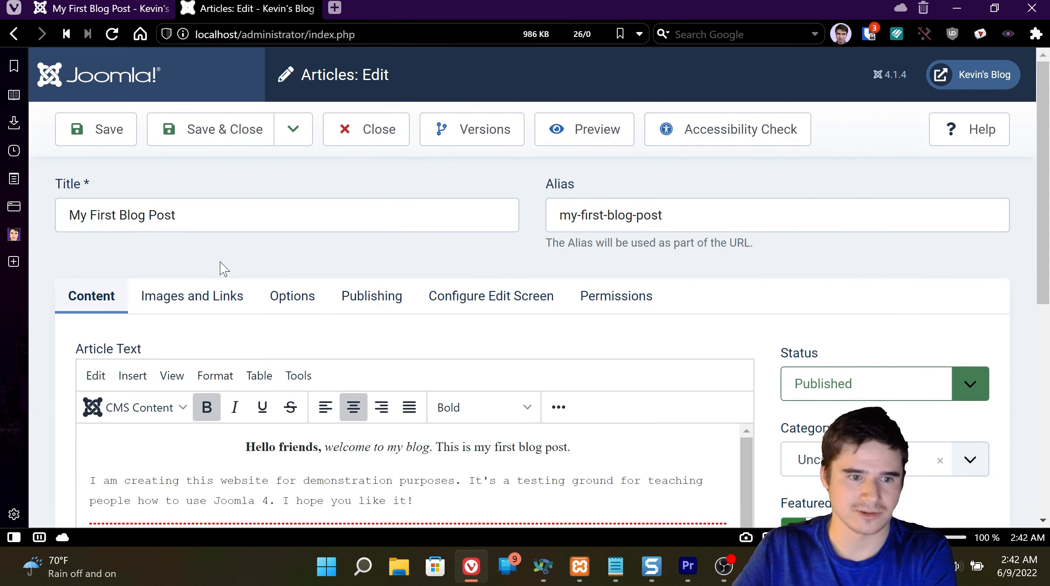
- Look over the layout options of My First Blog Post and how they relate to the global settings
{"action": "left_click", "coordinate": [287, 296]}
{"action": "scroll", "coordinate": [287, 306], "scroll_direction": "down", "scroll_amount": 4}
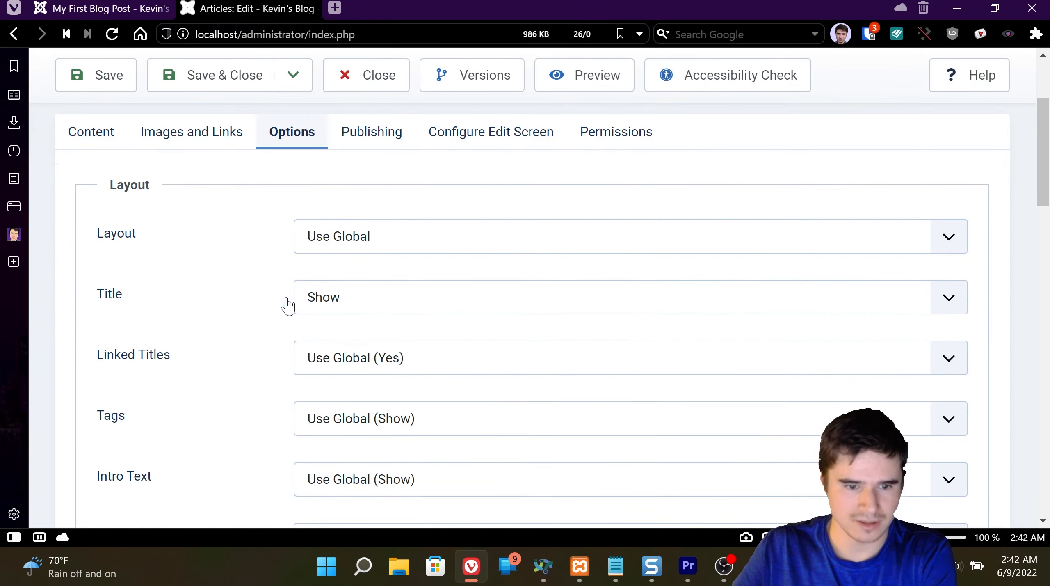
{"action": "scroll", "coordinate": [382, 242], "scroll_direction": "down", "scroll_amount": 4}
{"action": "scroll", "coordinate": [387, 234], "scroll_direction": "up", "scroll_amount": 4}
{"action": "scroll", "coordinate": [356, 258], "scroll_direction": "down", "scroll_amount": 1}
{"action": "scroll", "coordinate": [355, 258], "scroll_direction": "up", "scroll_amount": 4}
{"action": "scroll", "coordinate": [428, 512], "scroll_direction": "down", "scroll_amount": 4}
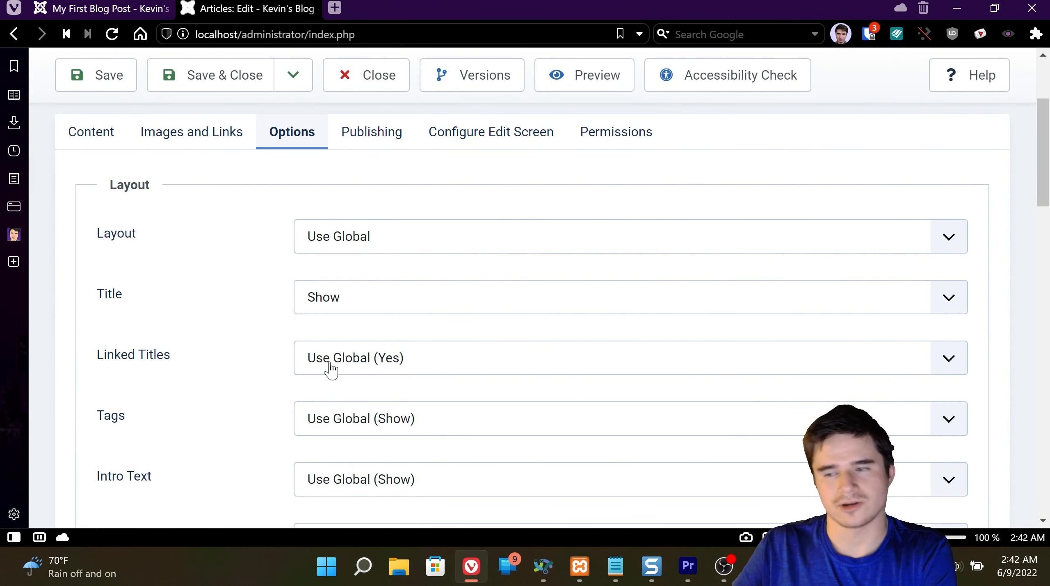
- Close My First Blog Post, view the global articles options and return to the articles list
{"action": "scroll", "coordinate": [328, 364], "scroll_direction": "up", "scroll_amount": 2}
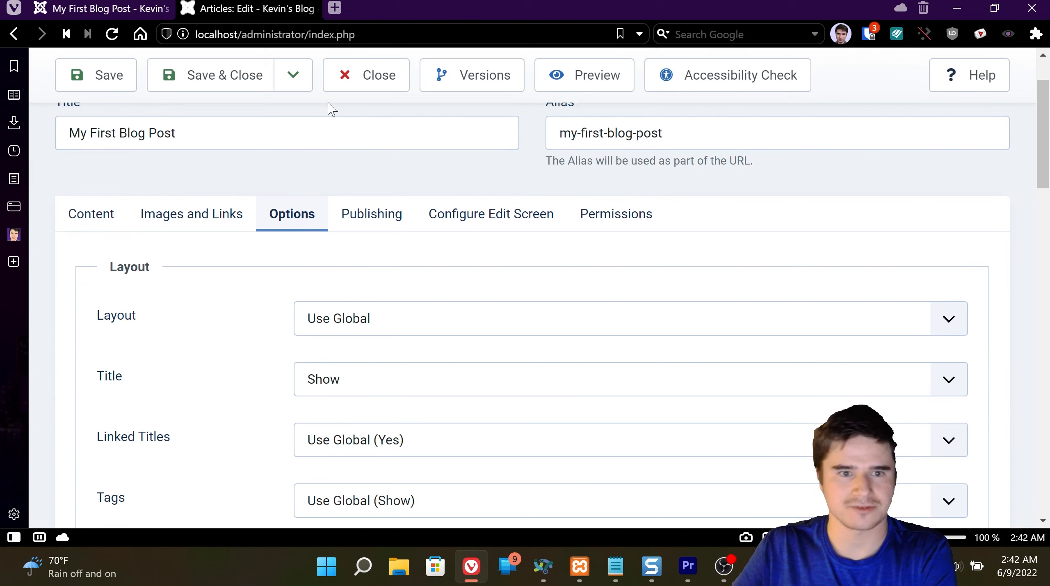
{"action": "left_click", "coordinate": [335, 87]}
{"action": "left_click", "coordinate": [846, 136]}
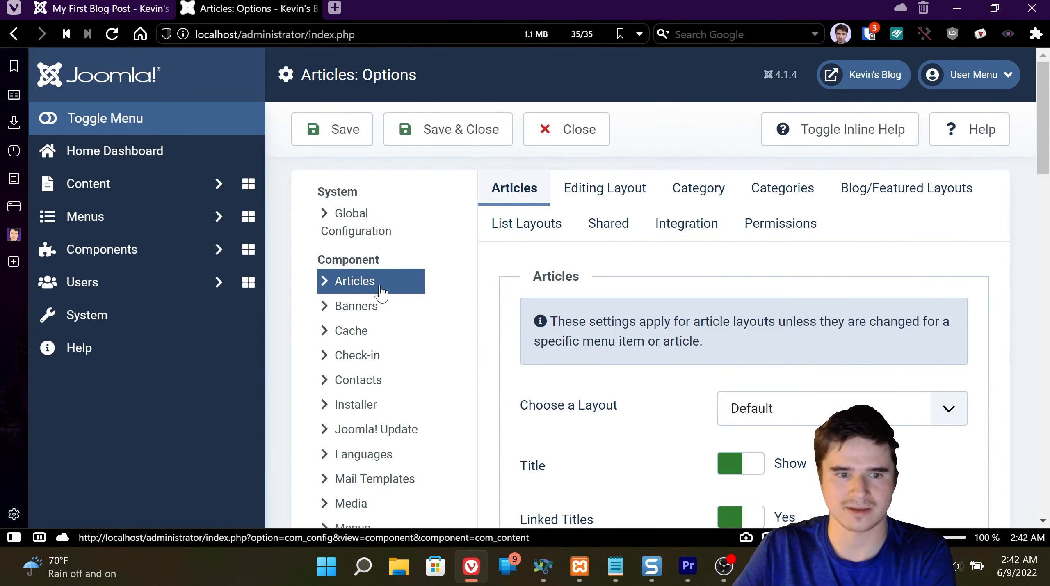
{"action": "left_click", "coordinate": [572, 129]}
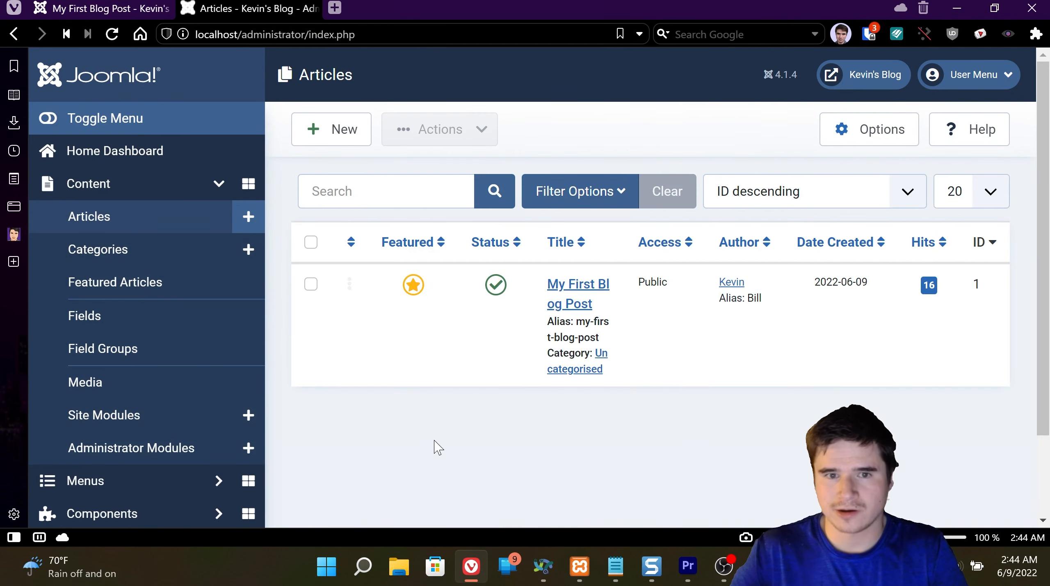
- Create a new article titled "About Us" with the alias "about"
{"action": "left_click", "coordinate": [315, 128]}
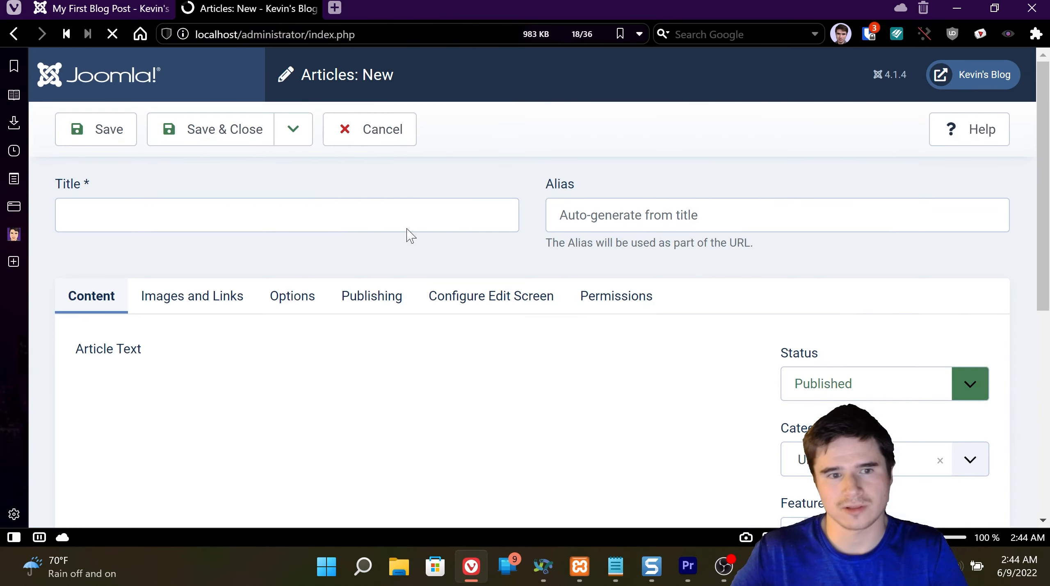
{"action": "left_click", "coordinate": [371, 212]}
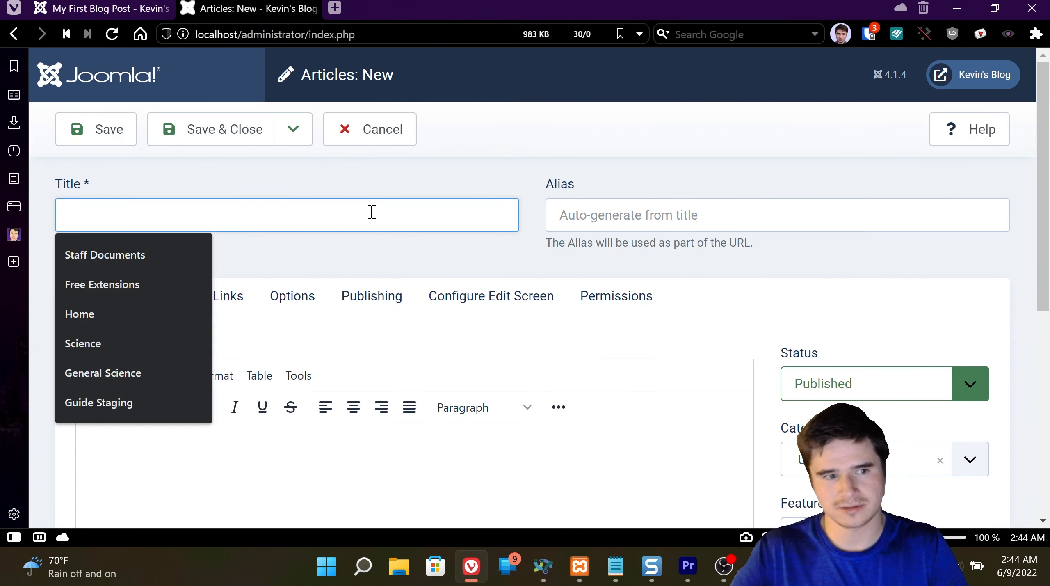
{"action": "type", "text": "About Us"}
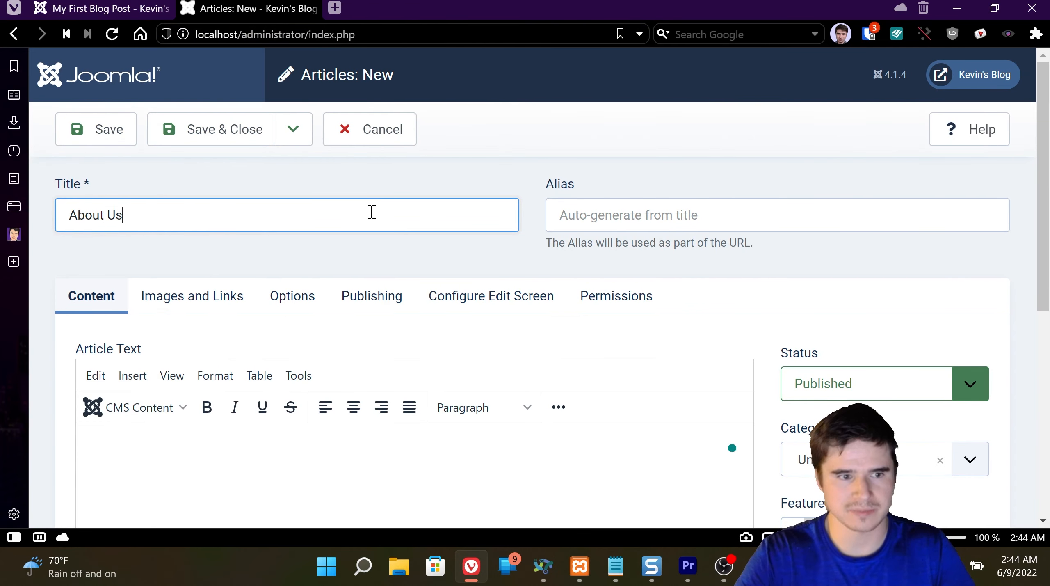
{"action": "left_click", "coordinate": [565, 219]}
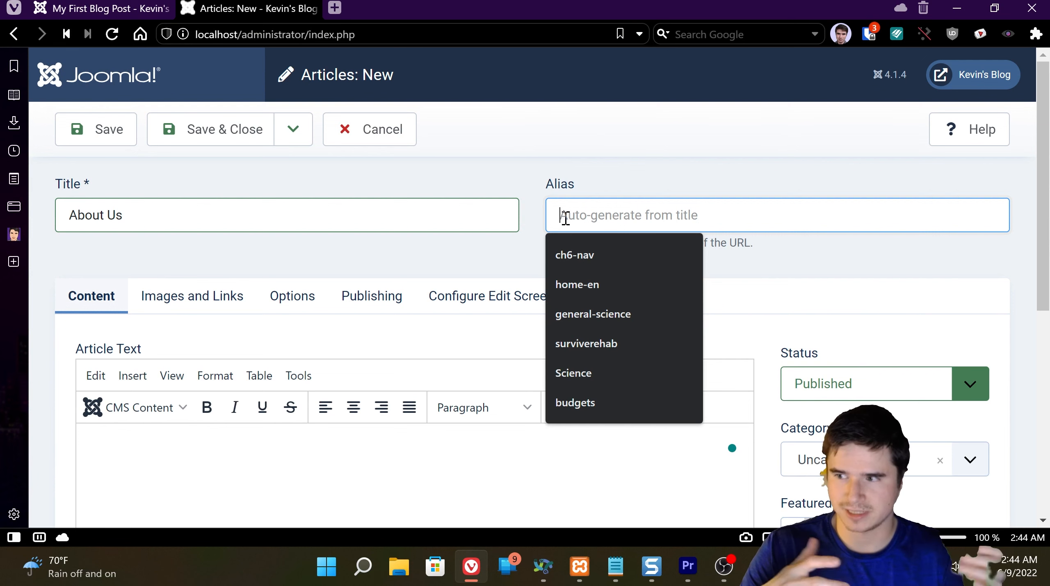
{"action": "type", "text": "about"}
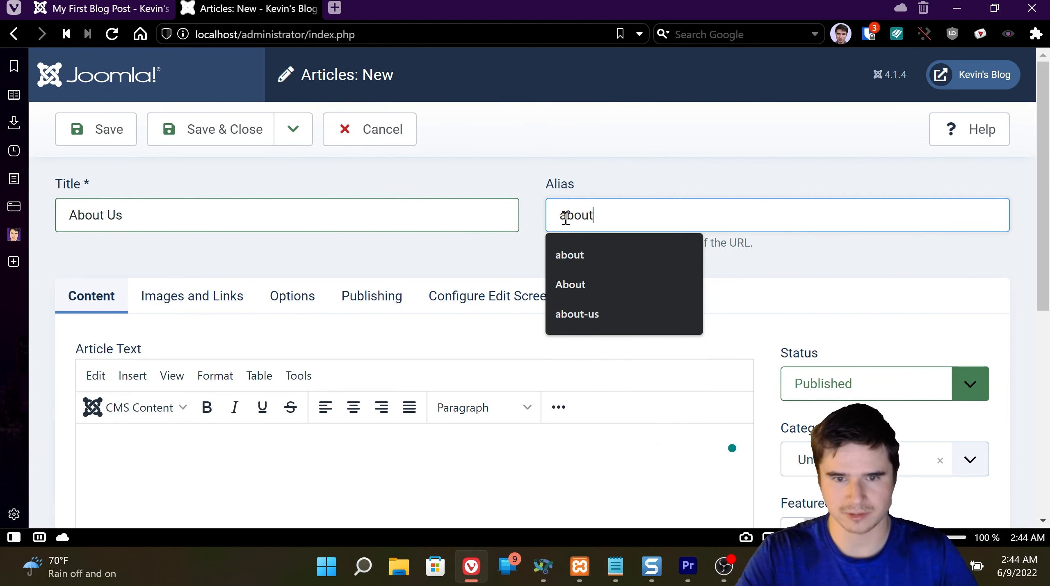
- Write "This is my cool website.", "About me" and "Blah blah blah" as separate paragraphs of the article text and save the article
{"action": "scroll", "coordinate": [171, 321], "scroll_direction": "down", "scroll_amount": 4}
{"action": "left_click", "coordinate": [176, 324]}
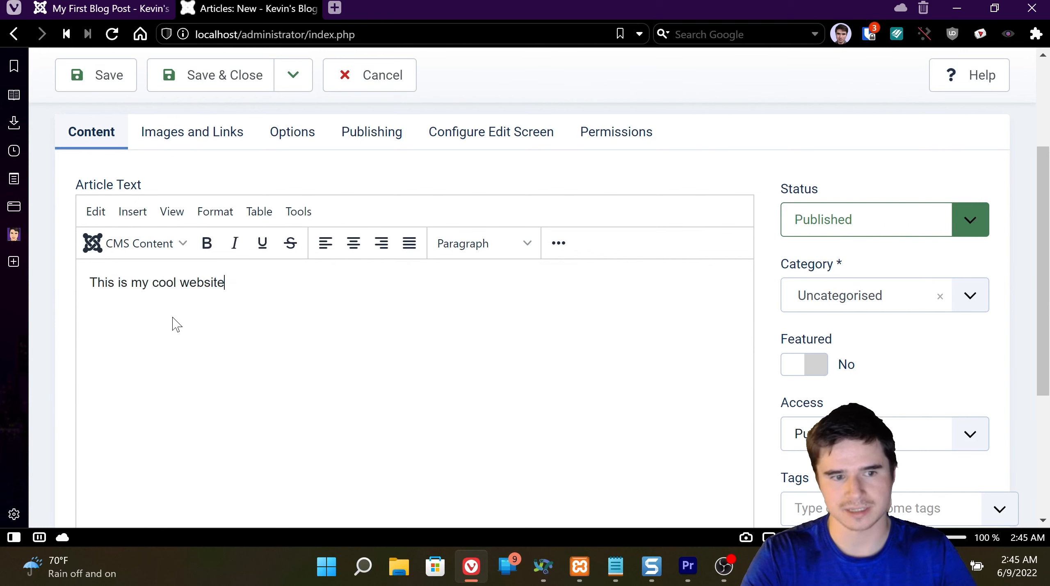
{"action": "type", "text": "B"}
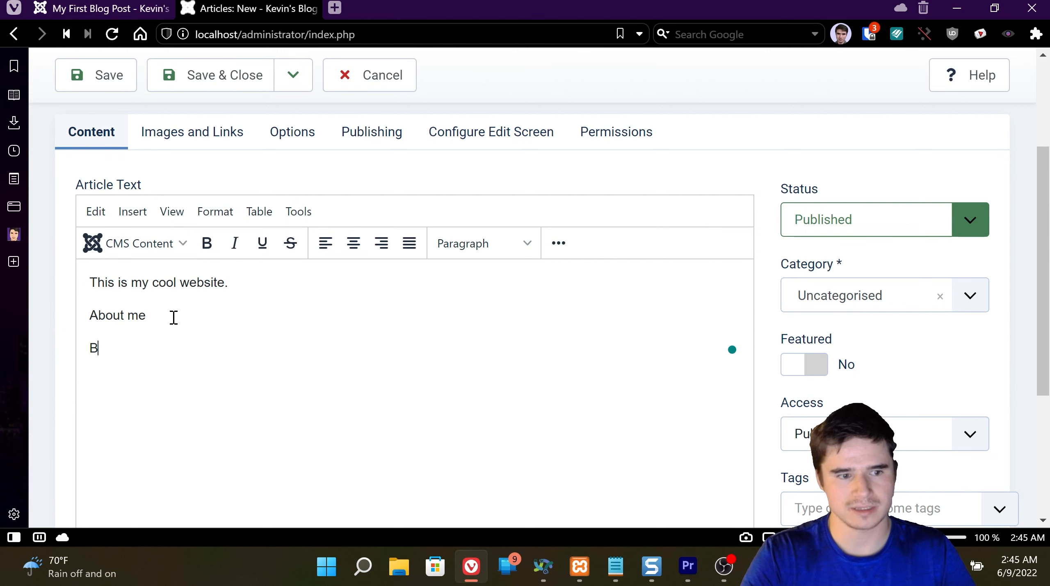
{"action": "type", "text": "lah blah blah"}
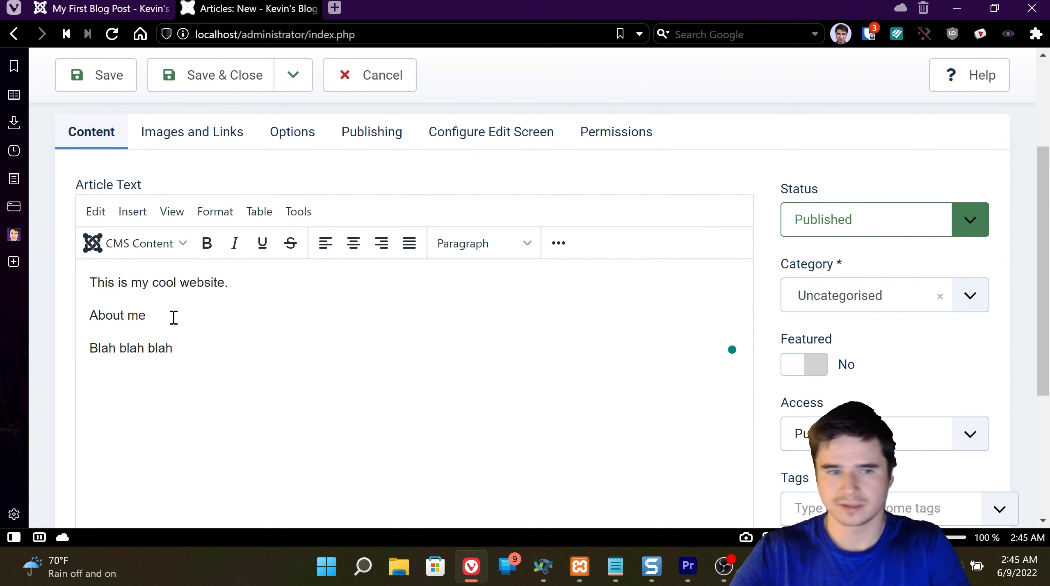
{"action": "scroll", "coordinate": [240, 355], "scroll_direction": "up", "scroll_amount": 2}
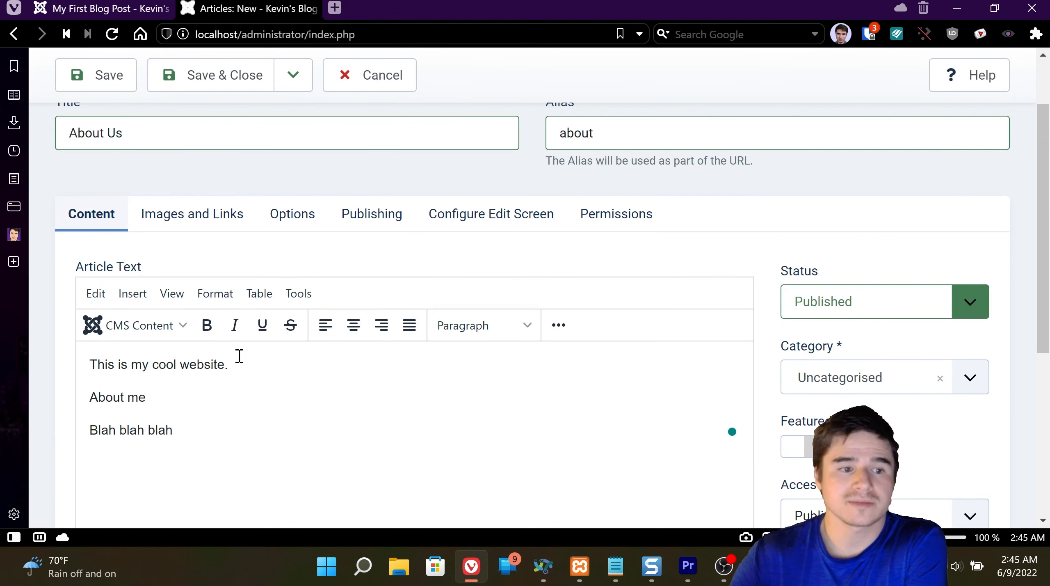
{"action": "scroll", "coordinate": [239, 355], "scroll_direction": "up", "scroll_amount": 2}
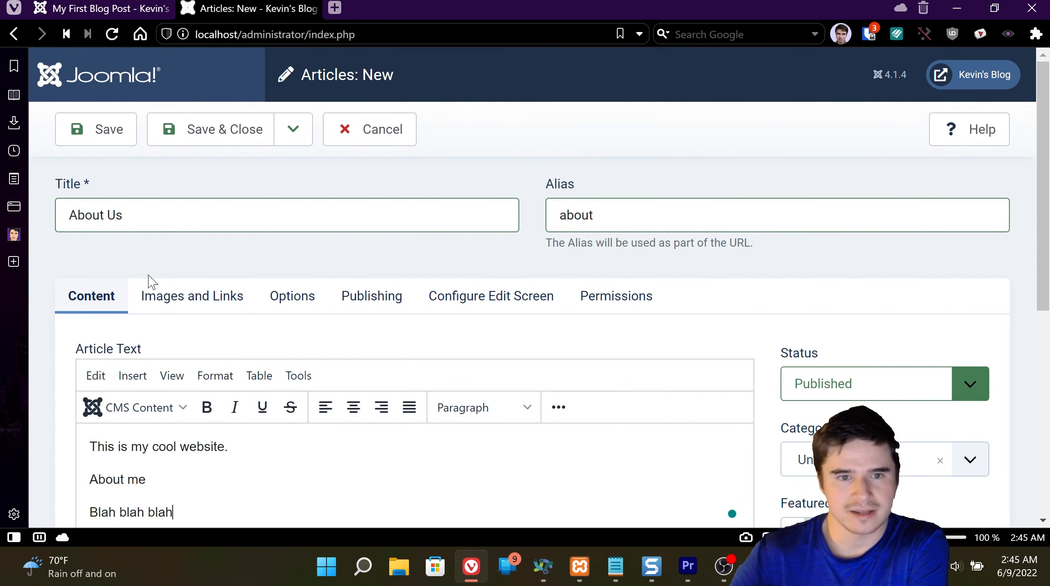
{"action": "left_click", "coordinate": [125, 147]}
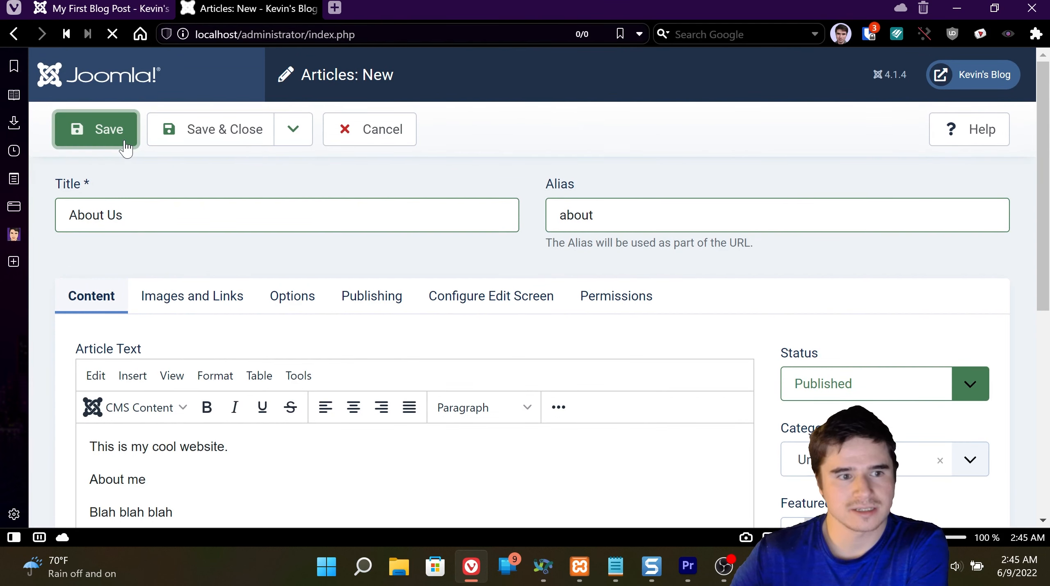
- Check the category, featured, access and tag settings of the About Us article, dismiss the save notice and close the article
{"action": "scroll", "coordinate": [582, 290], "scroll_direction": "down", "scroll_amount": 4}
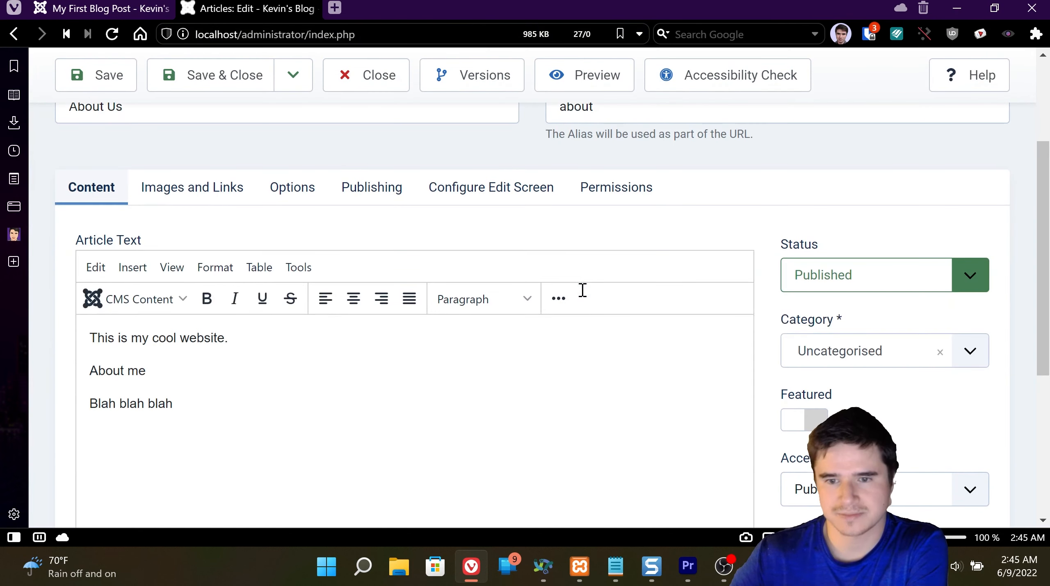
{"action": "scroll", "coordinate": [582, 290], "scroll_direction": "down", "scroll_amount": 4}
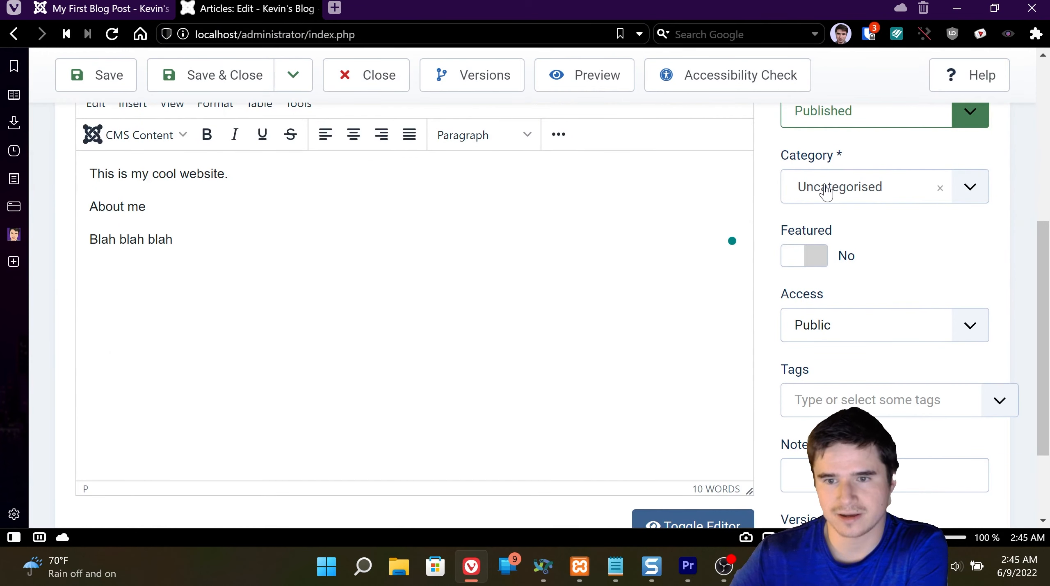
{"action": "scroll", "coordinate": [807, 320], "scroll_direction": "down", "scroll_amount": 3}
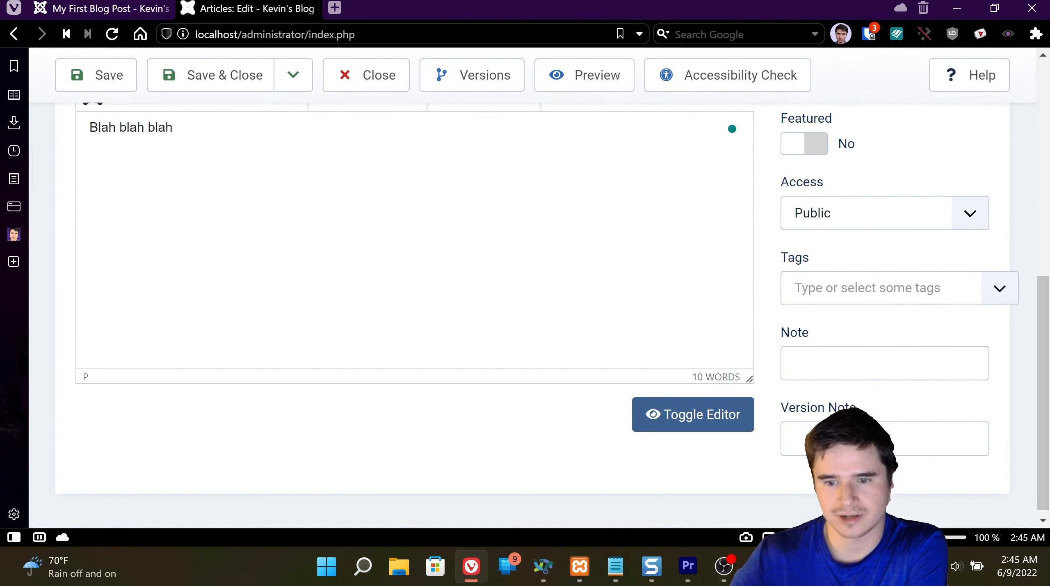
{"action": "scroll", "coordinate": [496, 316], "scroll_direction": "up", "scroll_amount": 11}
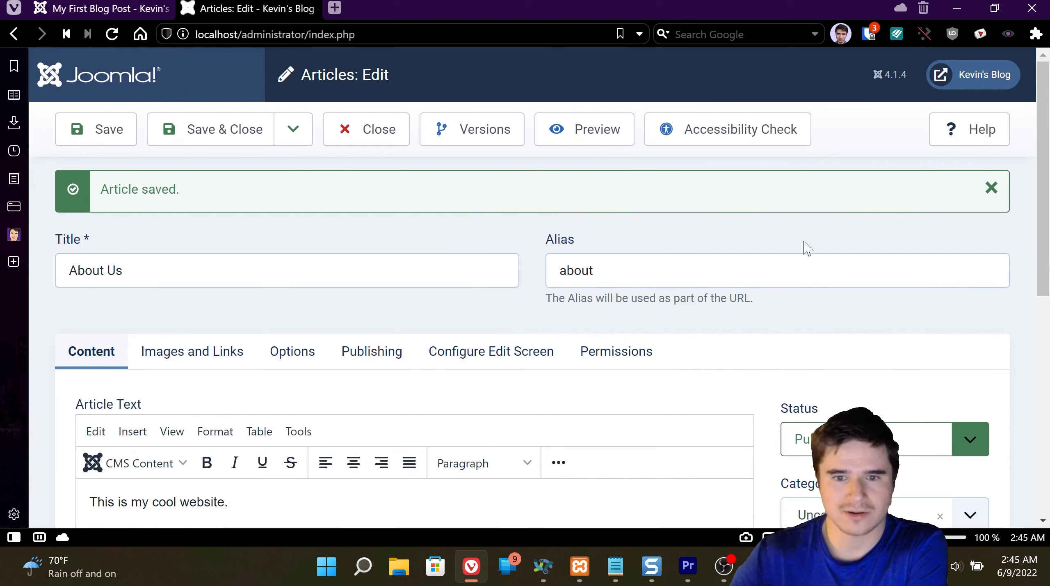
{"action": "left_click", "coordinate": [991, 189]}
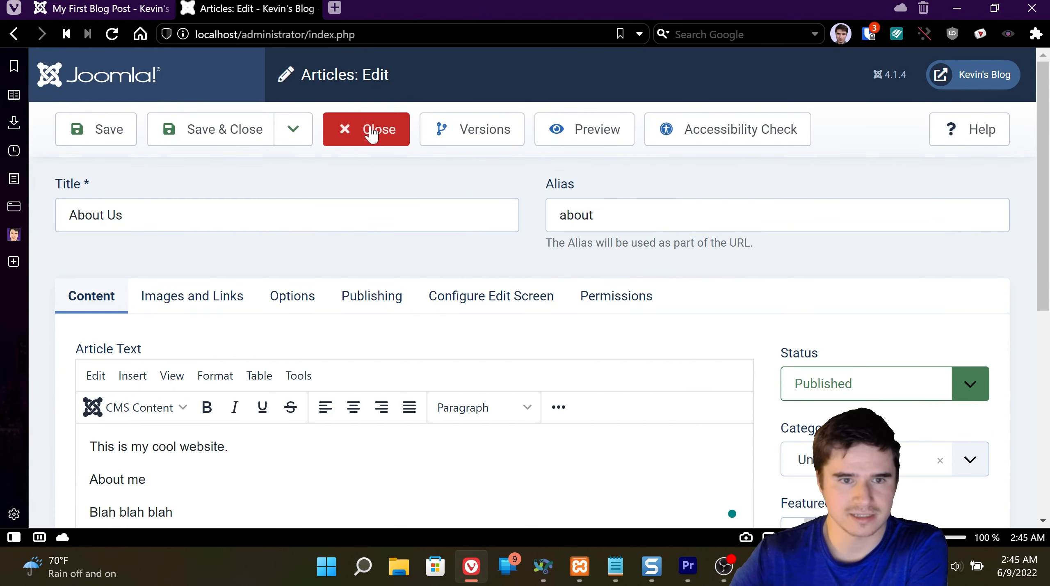
{"action": "left_click", "coordinate": [371, 131]}
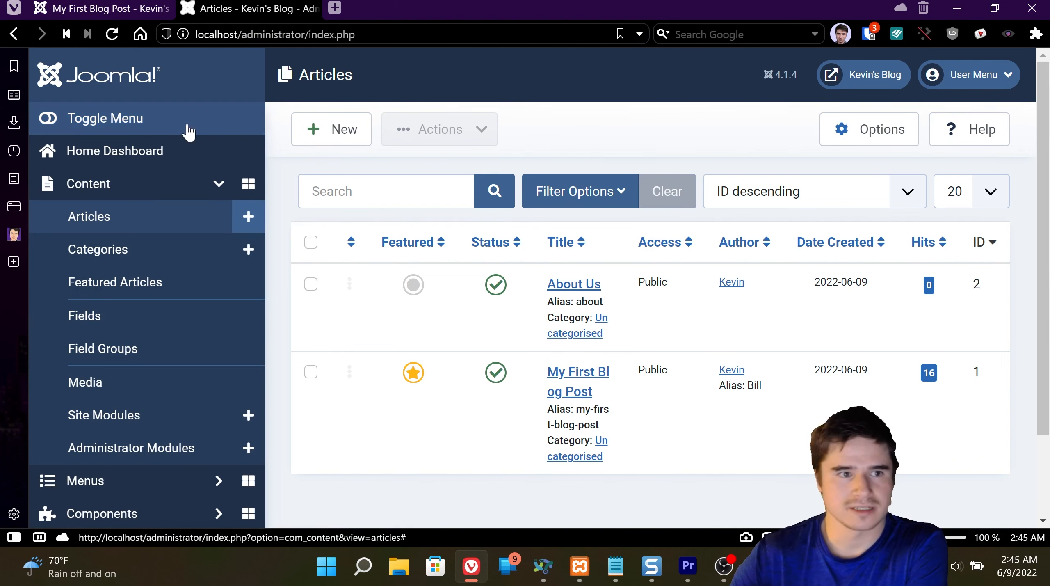
- Switch to the public site and examine which articles are shown on the home page
{"action": "left_click", "coordinate": [108, 11]}
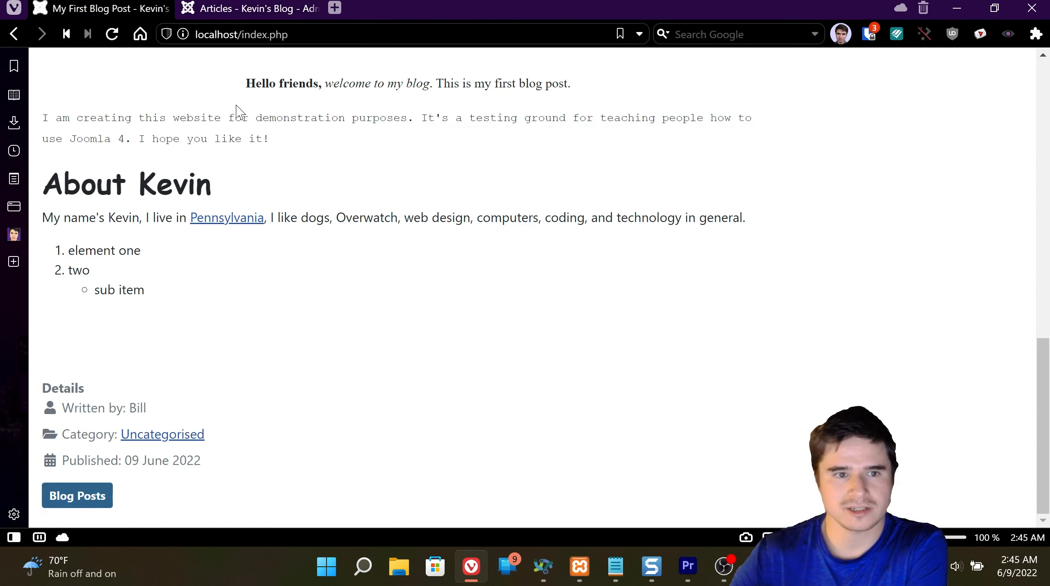
{"action": "scroll", "coordinate": [235, 111], "scroll_direction": "up", "scroll_amount": 10}
{"action": "left_click", "coordinate": [157, 140]}
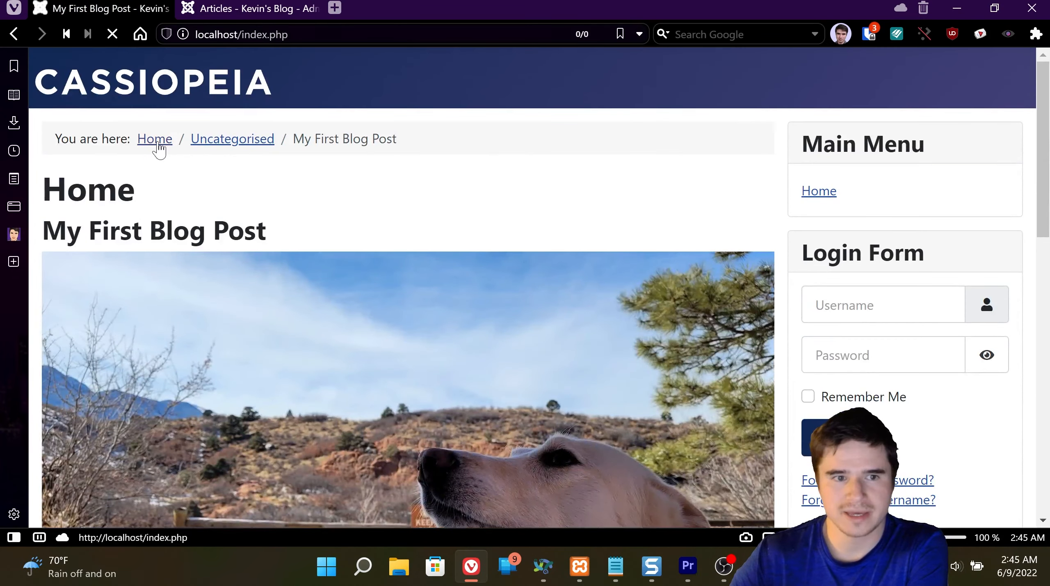
{"action": "scroll", "coordinate": [359, 244], "scroll_direction": "down", "scroll_amount": 5}
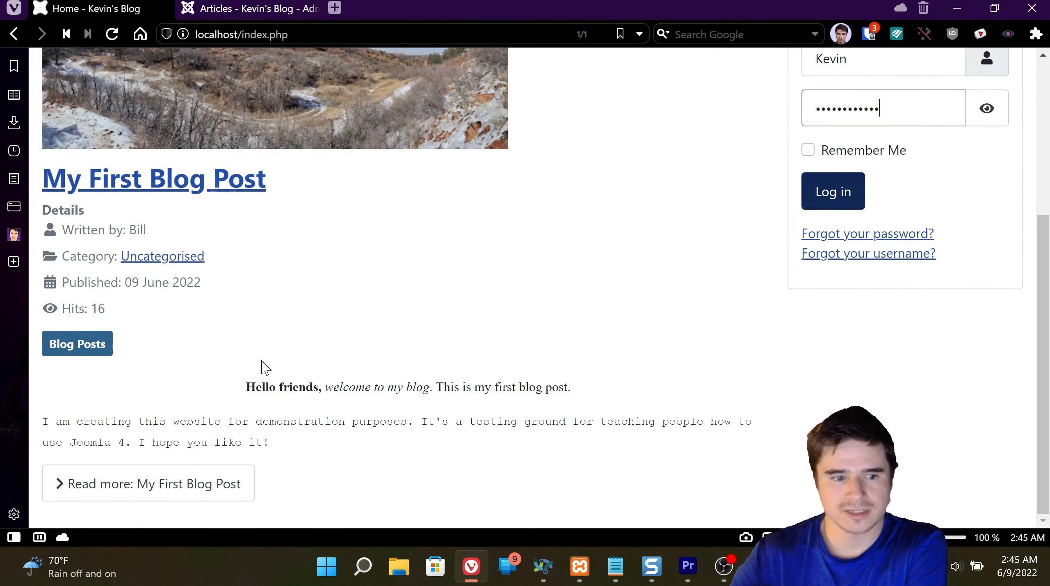
{"action": "scroll", "coordinate": [265, 368], "scroll_direction": "up", "scroll_amount": 2}
{"action": "scroll", "coordinate": [365, 320], "scroll_direction": "down", "scroll_amount": 2}
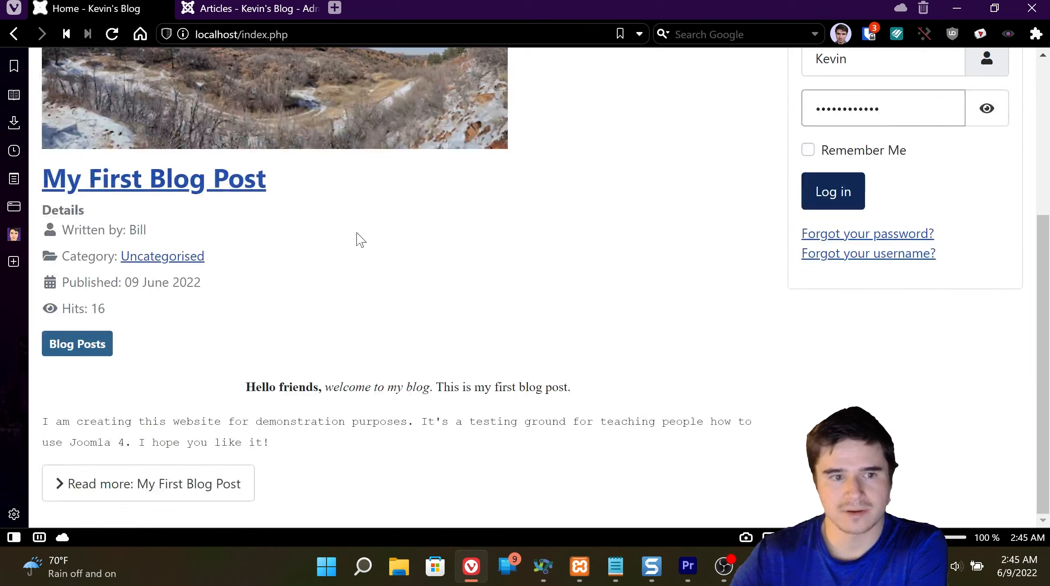
{"action": "scroll", "coordinate": [359, 236], "scroll_direction": "up", "scroll_amount": 6}
{"action": "scroll", "coordinate": [205, 422], "scroll_direction": "down", "scroll_amount": 5}
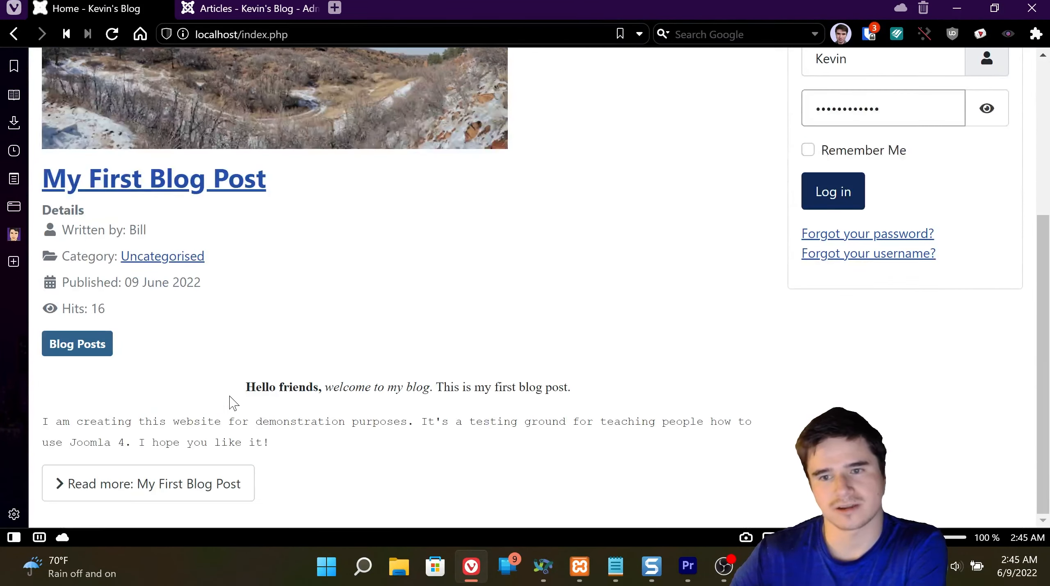
{"action": "scroll", "coordinate": [230, 404], "scroll_direction": "up", "scroll_amount": 6}
- Open My First Blog Post on the public site and go from its end to the previous article, About Us
{"action": "left_click", "coordinate": [215, 426]}
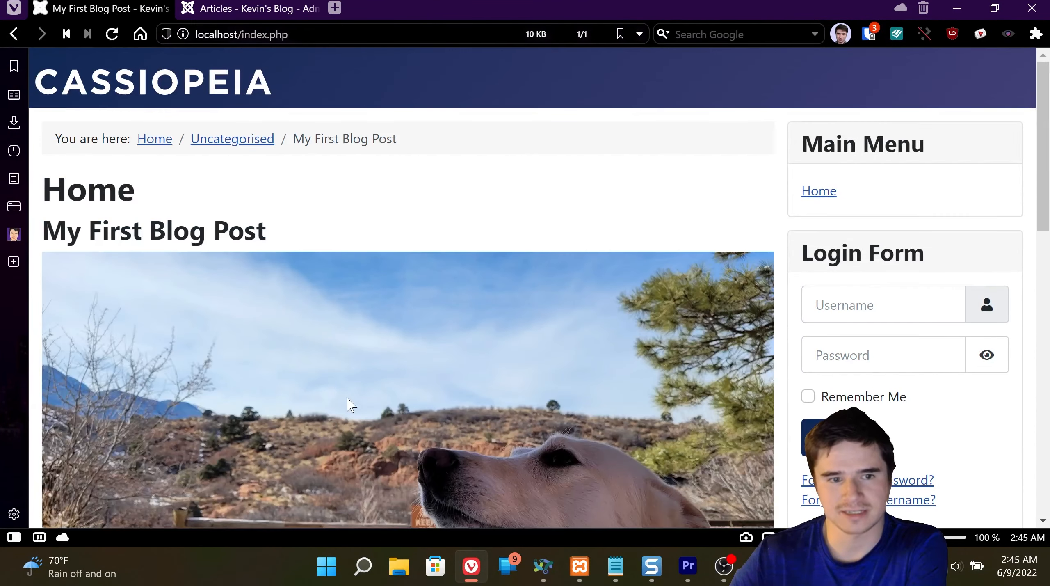
{"action": "scroll", "coordinate": [347, 397], "scroll_direction": "down", "scroll_amount": 10}
{"action": "scroll", "coordinate": [347, 404], "scroll_direction": "down", "scroll_amount": 6}
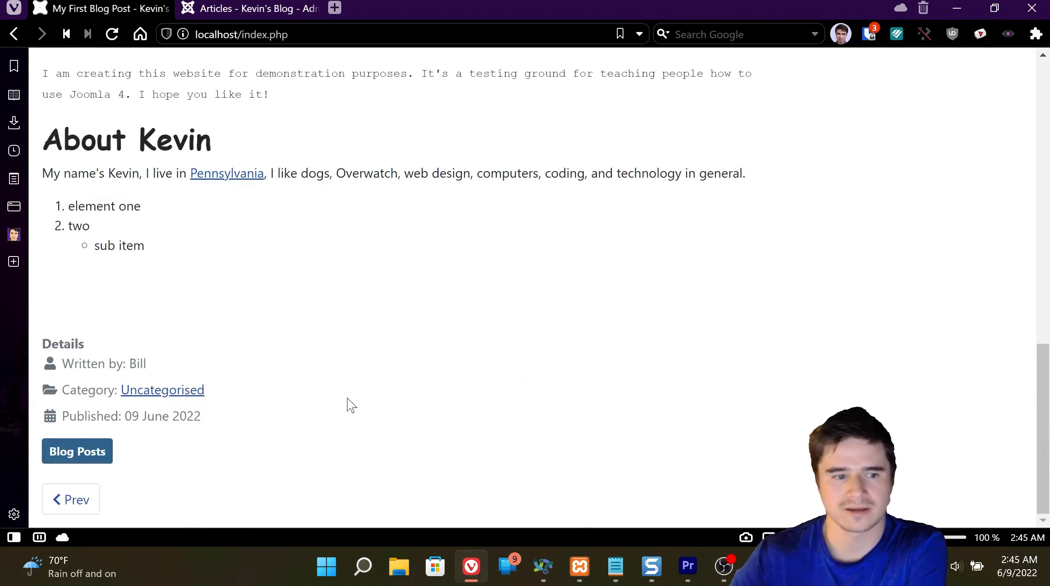
{"action": "left_click", "coordinate": [73, 509]}
{"action": "scroll", "coordinate": [451, 452], "scroll_direction": "down", "scroll_amount": 1}
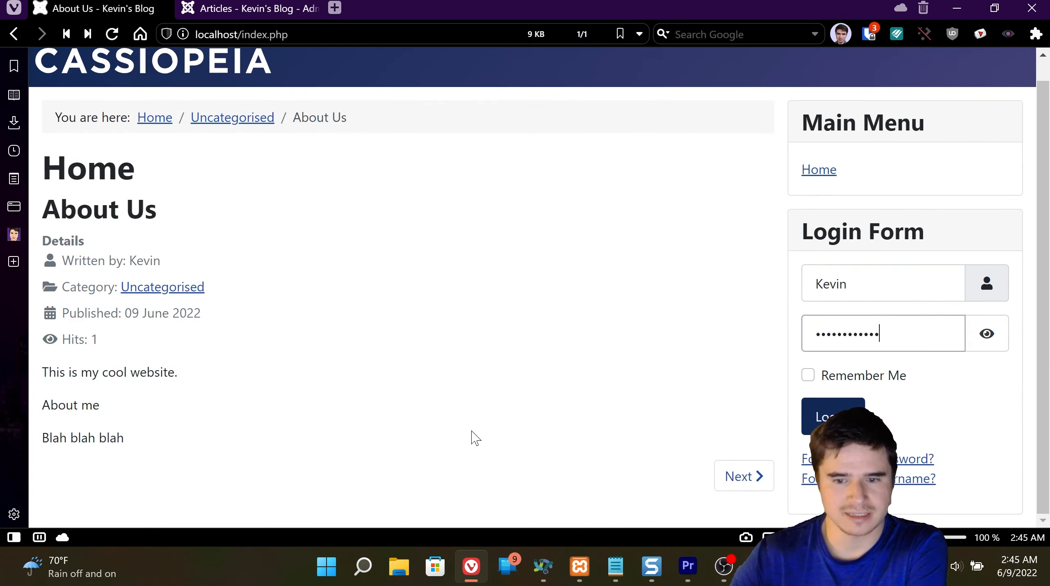
- Move back and forth between About Us and My First Blog Post with the article navigation, ending at the top of My First Blog Post
{"action": "left_click", "coordinate": [741, 475]}
{"action": "scroll", "coordinate": [414, 381], "scroll_direction": "down", "scroll_amount": 8}
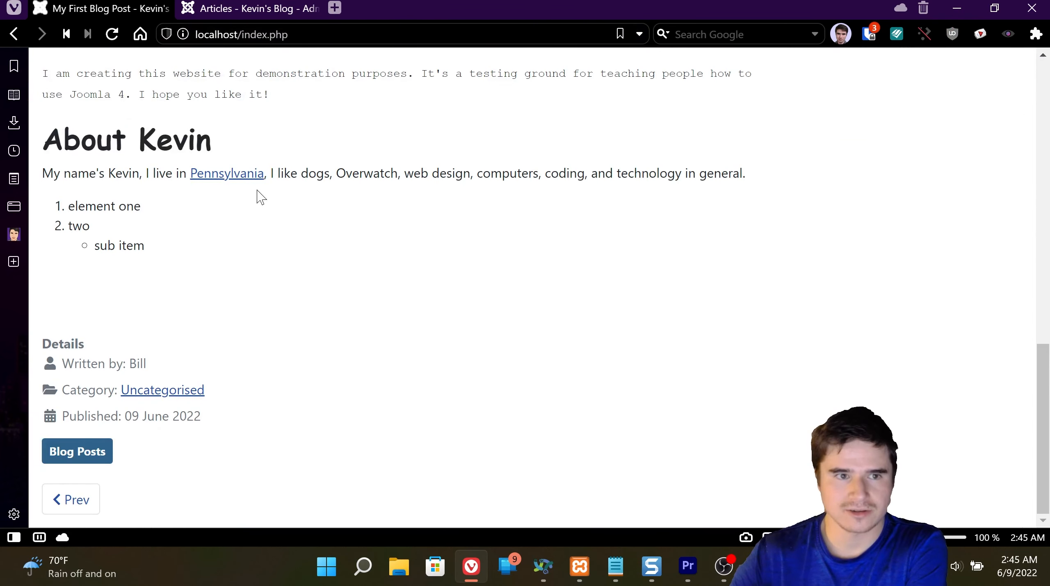
{"action": "left_click", "coordinate": [82, 506]}
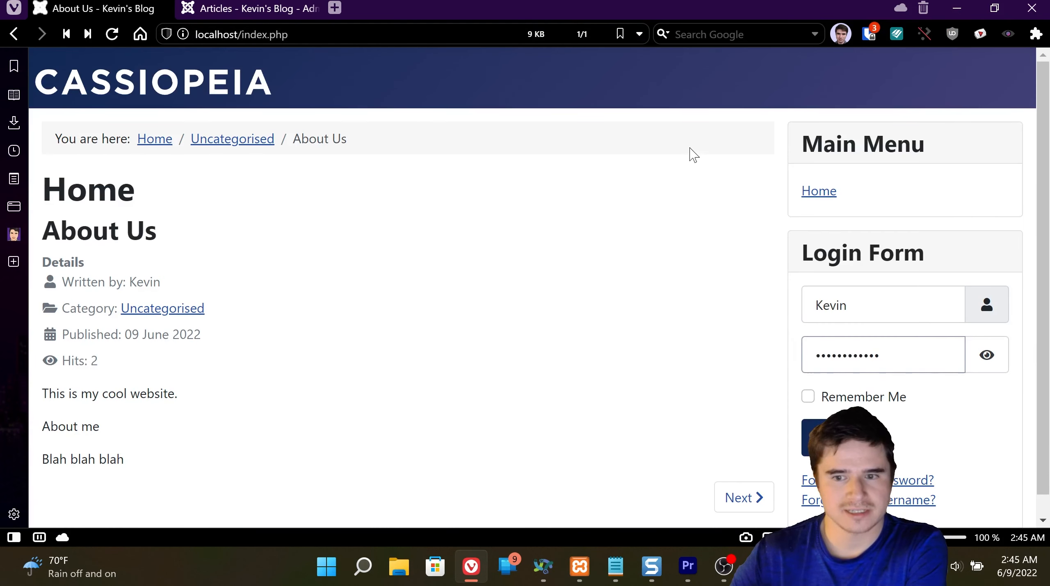
{"action": "scroll", "coordinate": [458, 319], "scroll_direction": "down", "scroll_amount": 1}
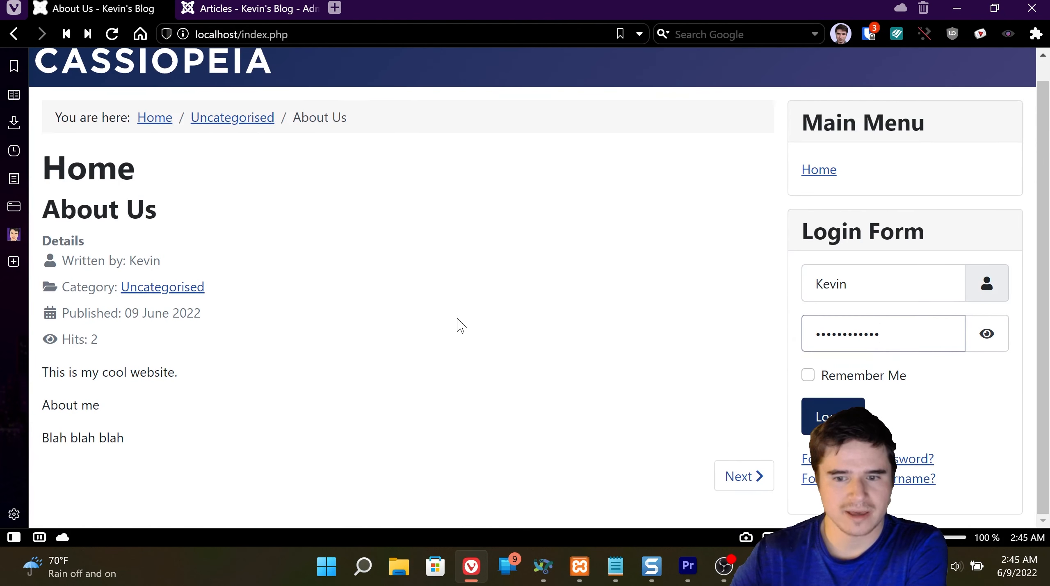
{"action": "left_click", "coordinate": [753, 476]}
{"action": "scroll", "coordinate": [364, 416], "scroll_direction": "down", "scroll_amount": 10}
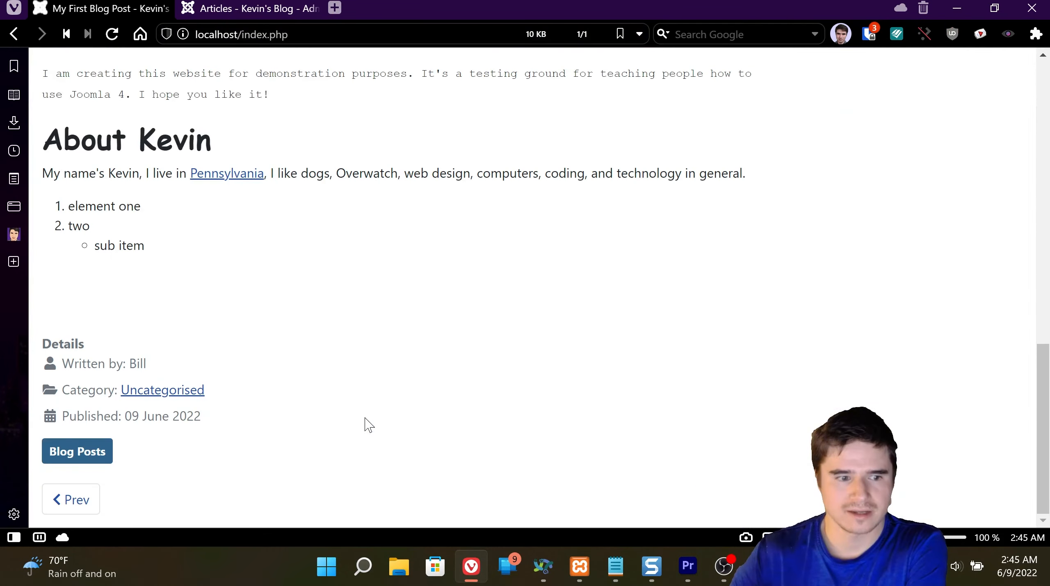
{"action": "scroll", "coordinate": [236, 385], "scroll_direction": "up", "scroll_amount": 10}
{"action": "scroll", "coordinate": [234, 384], "scroll_direction": "up", "scroll_amount": 6}
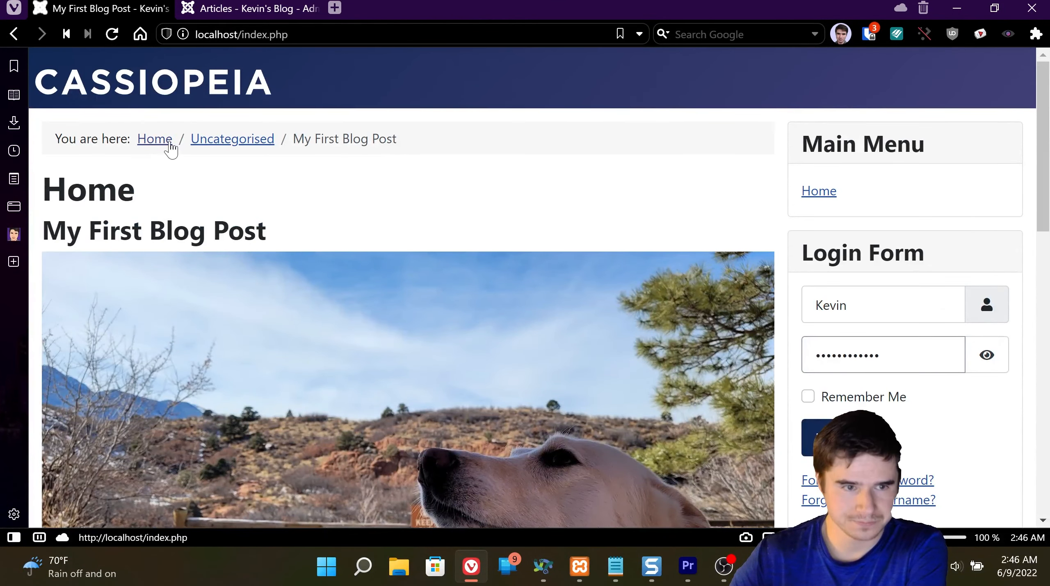
- Open the Uncategorised category on the public site and examine which articles it lists
{"action": "left_click", "coordinate": [198, 141]}
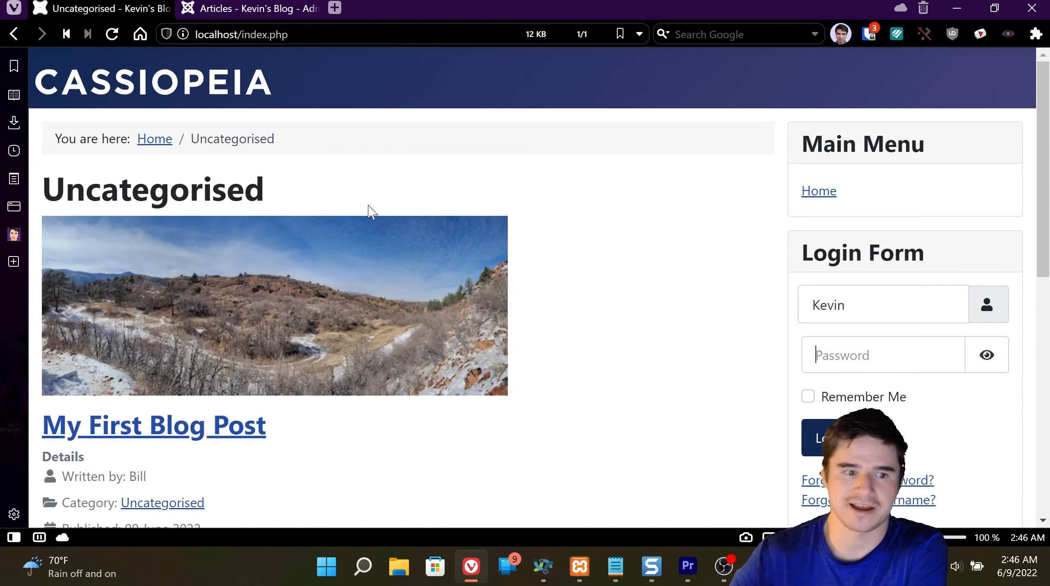
{"action": "scroll", "coordinate": [365, 213], "scroll_direction": "down", "scroll_amount": 8}
{"action": "scroll", "coordinate": [371, 226], "scroll_direction": "down", "scroll_amount": 2}
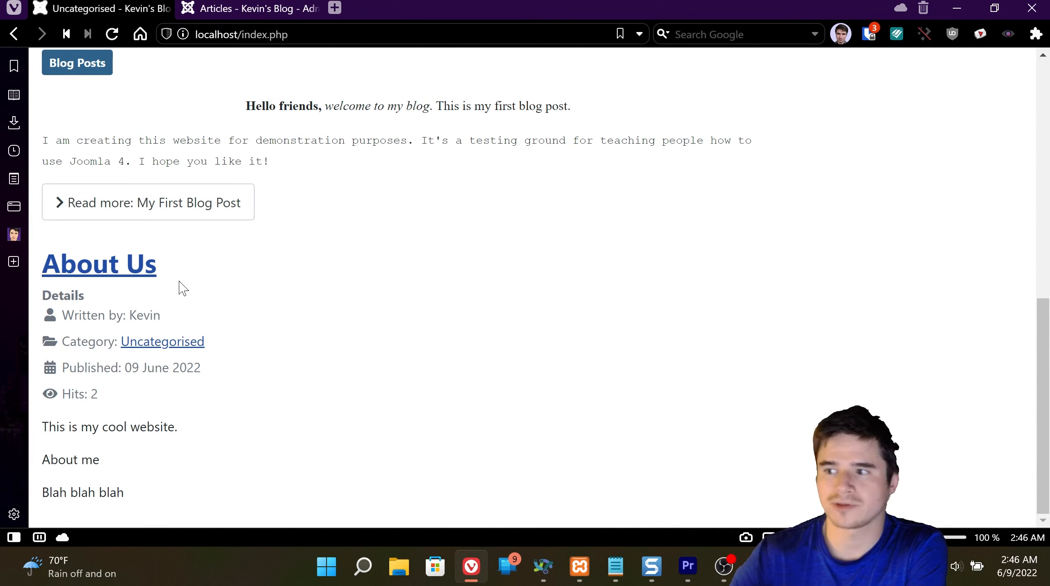
{"action": "scroll", "coordinate": [274, 303], "scroll_direction": "up", "scroll_amount": 9}
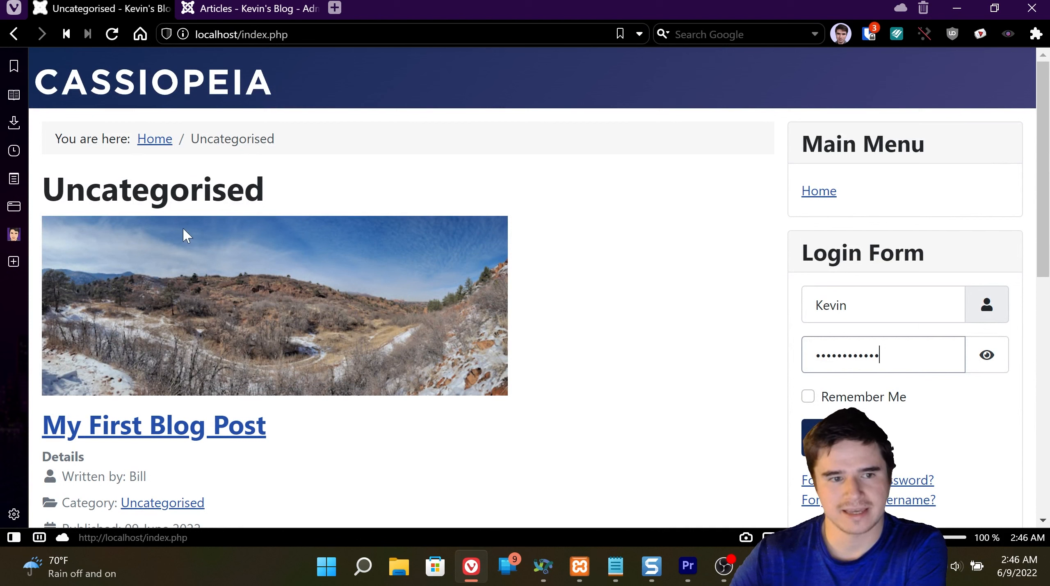
- Return to the public home page and check which articles appear there
{"action": "left_click", "coordinate": [155, 138]}
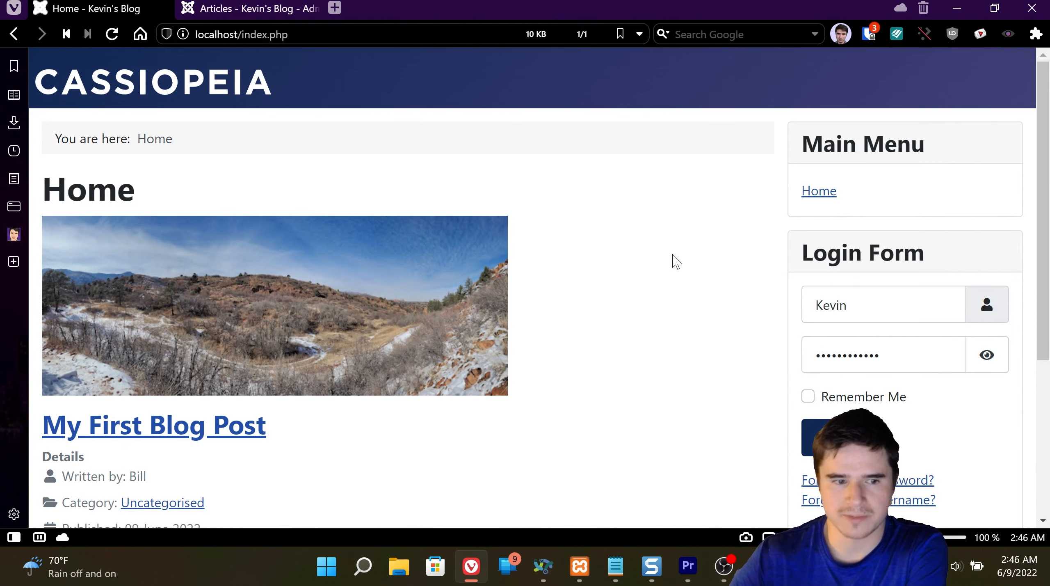
{"action": "scroll", "coordinate": [675, 261], "scroll_direction": "down", "scroll_amount": 5}
{"action": "scroll", "coordinate": [675, 260], "scroll_direction": "up", "scroll_amount": 4}
{"action": "scroll", "coordinate": [676, 261], "scroll_direction": "up", "scroll_amount": 1}
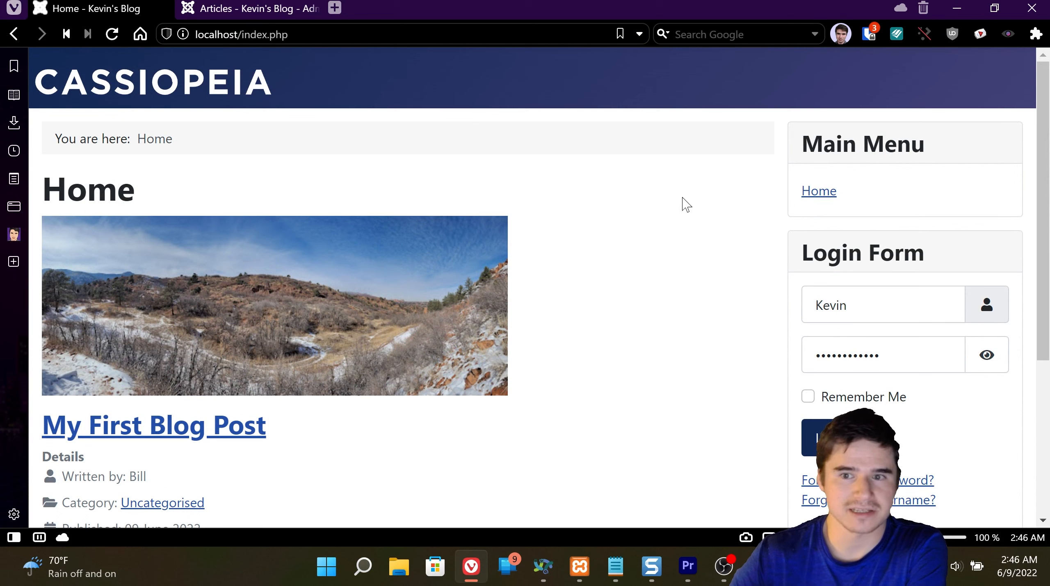
- Open the Main Menu items in the Joomla administrator and compare the Home item with the public site's menu
{"action": "left_click", "coordinate": [239, 15]}
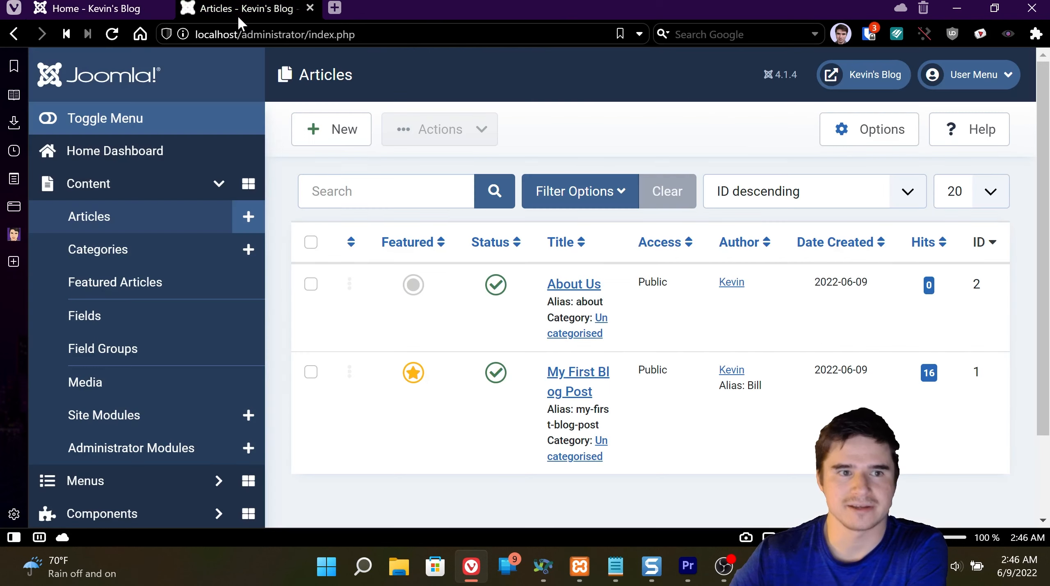
{"action": "scroll", "coordinate": [139, 402], "scroll_direction": "down", "scroll_amount": 3}
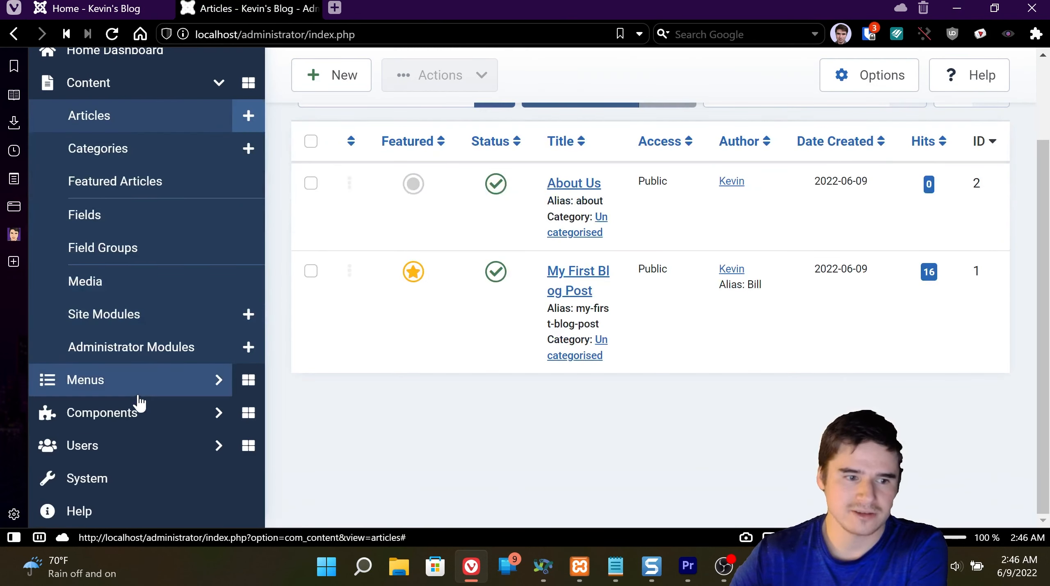
{"action": "left_click", "coordinate": [139, 394]}
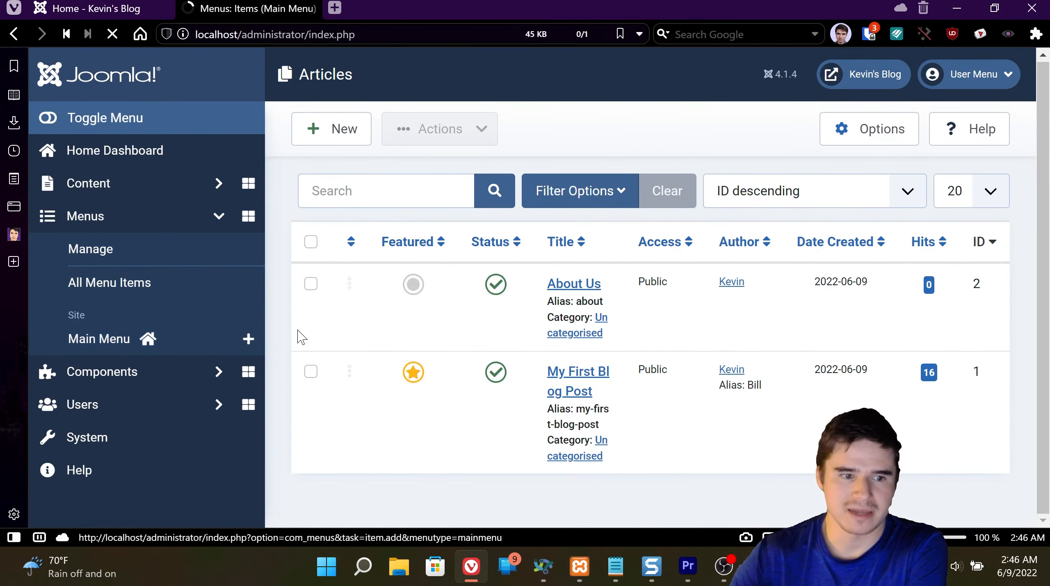
{"action": "left_click", "coordinate": [130, 12]}
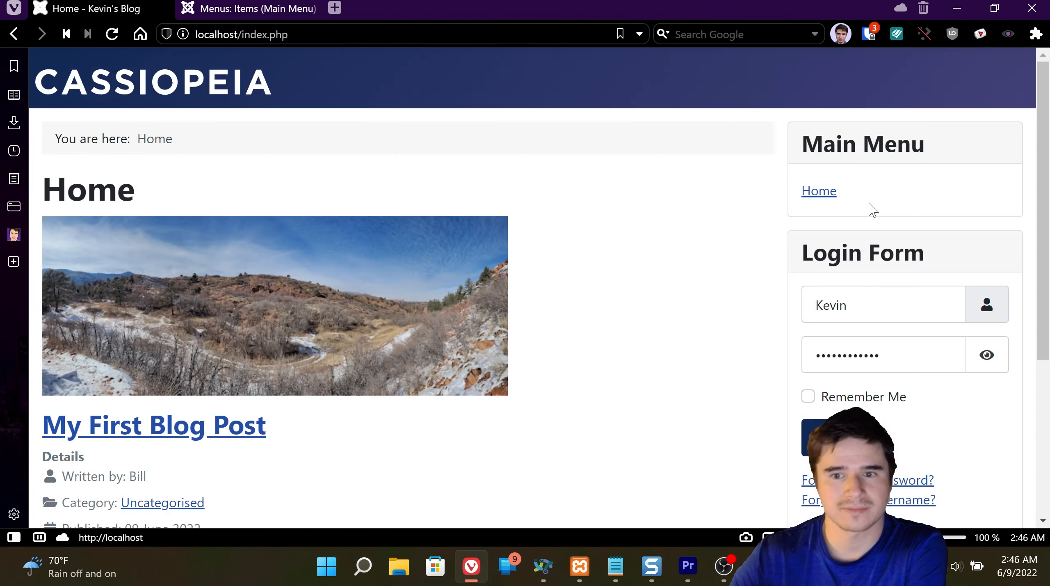
{"action": "left_click", "coordinate": [253, 11]}
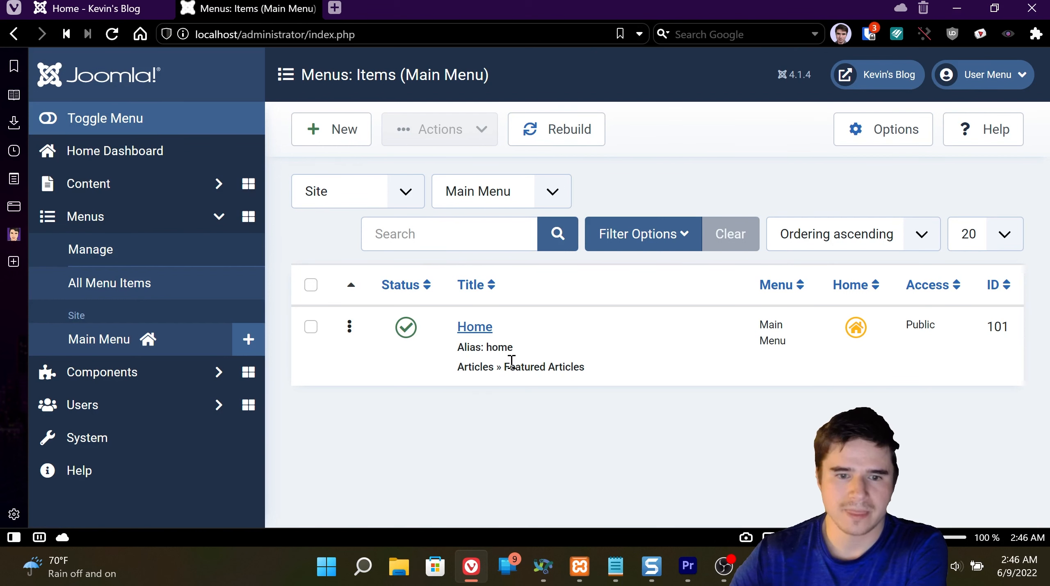
{"action": "left_click_drag", "start_coordinate": [504, 366], "coordinate": [569, 367]}
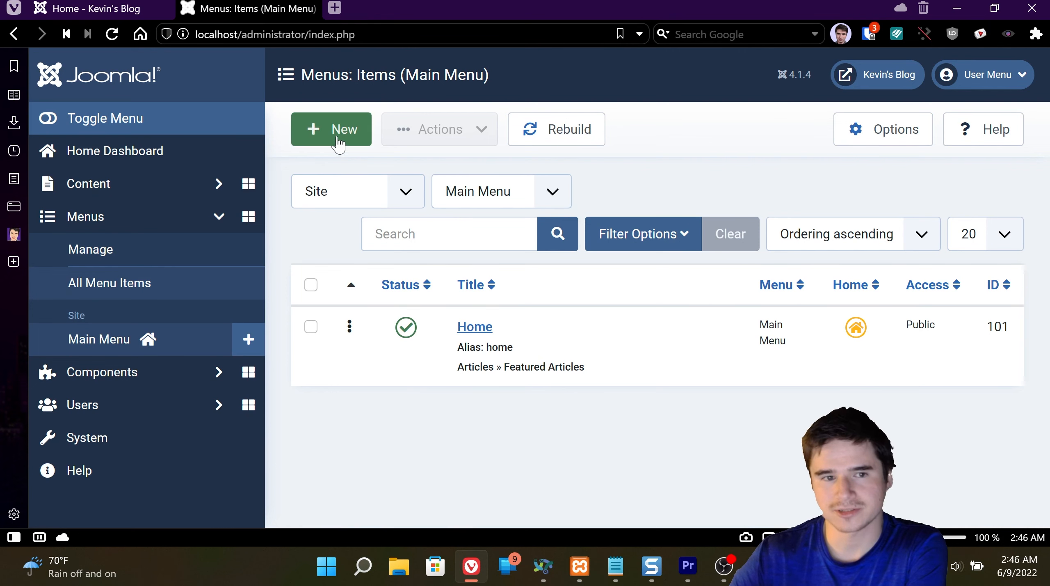
- Start a new Main Menu item with the title About Us and the alias about
{"action": "left_click", "coordinate": [314, 132]}
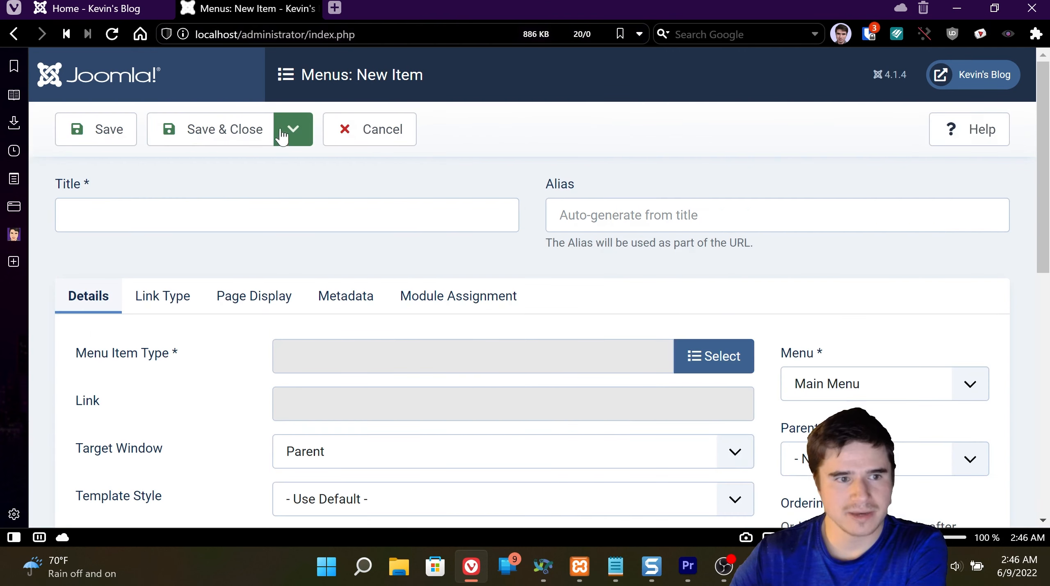
{"action": "left_click", "coordinate": [163, 222]}
{"action": "type", "text": "About Us"}
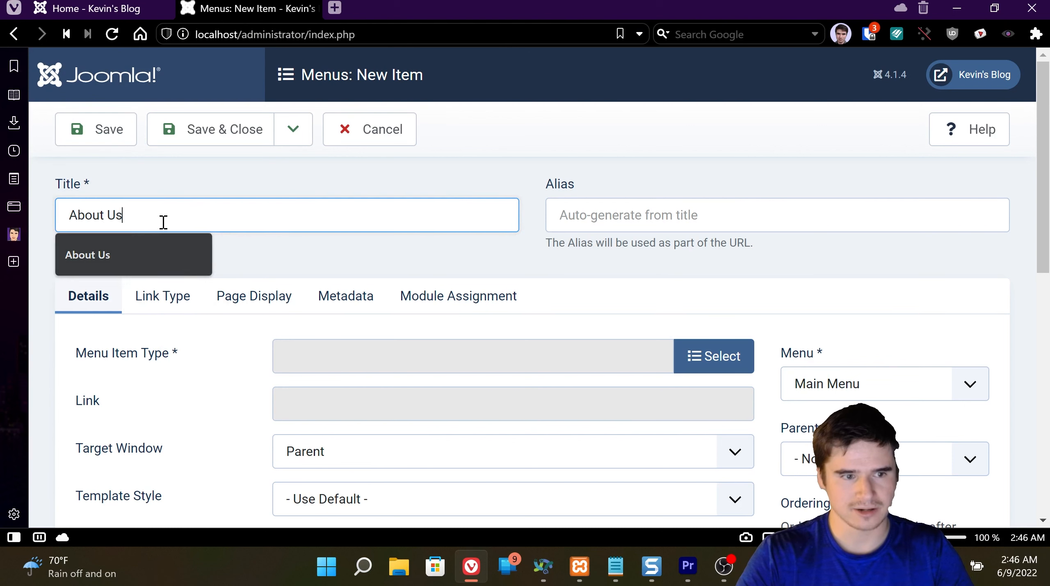
{"action": "key", "text": "Tab"}
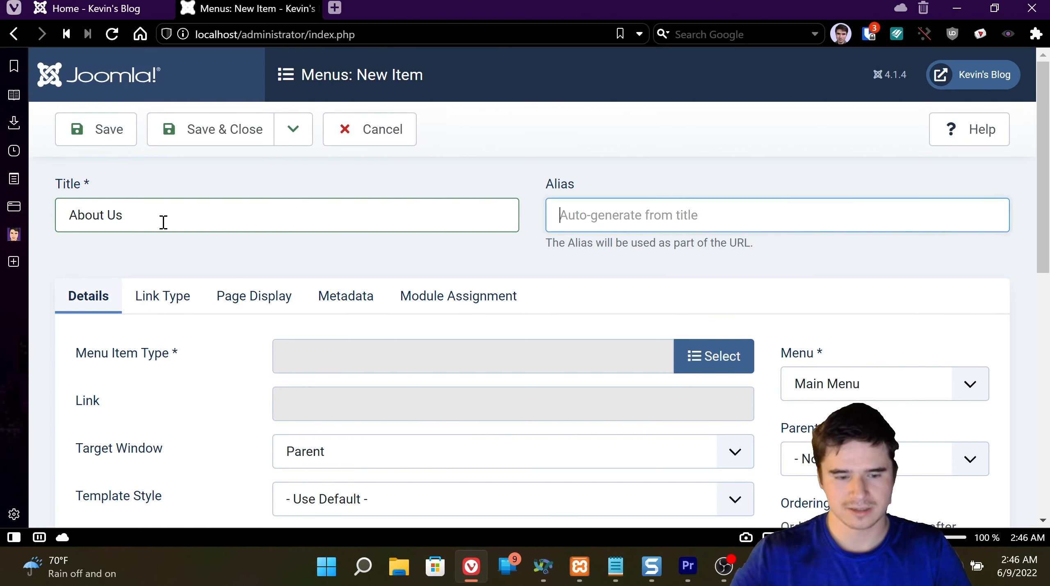
{"action": "type", "text": "about"}
{"action": "key", "text": "Tab"}
{"action": "key", "text": "Tab"}
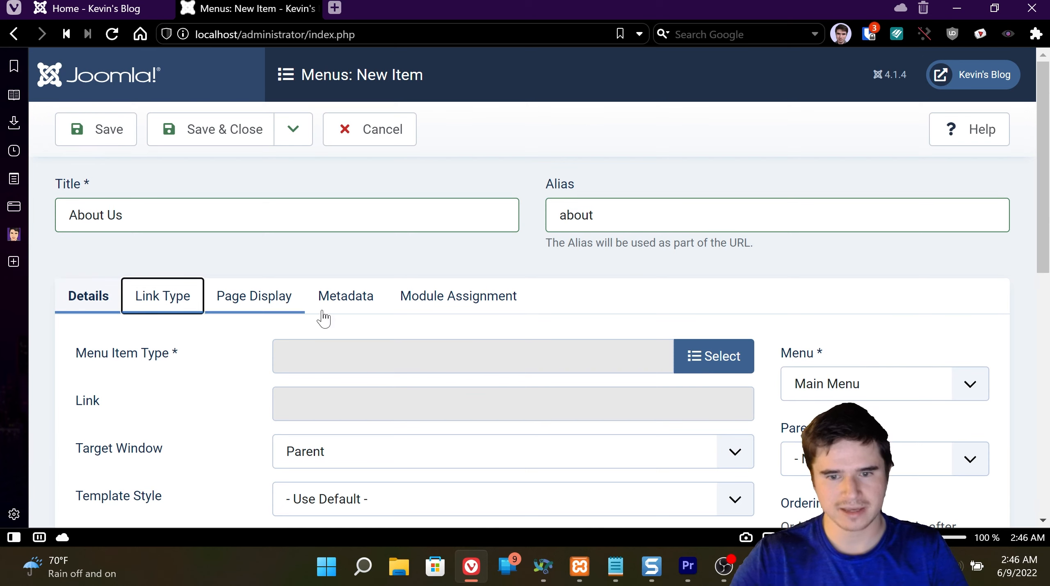
- Set the menu item type to Single Article from the Articles group
{"action": "scroll", "coordinate": [492, 364], "scroll_direction": "down", "scroll_amount": 1}
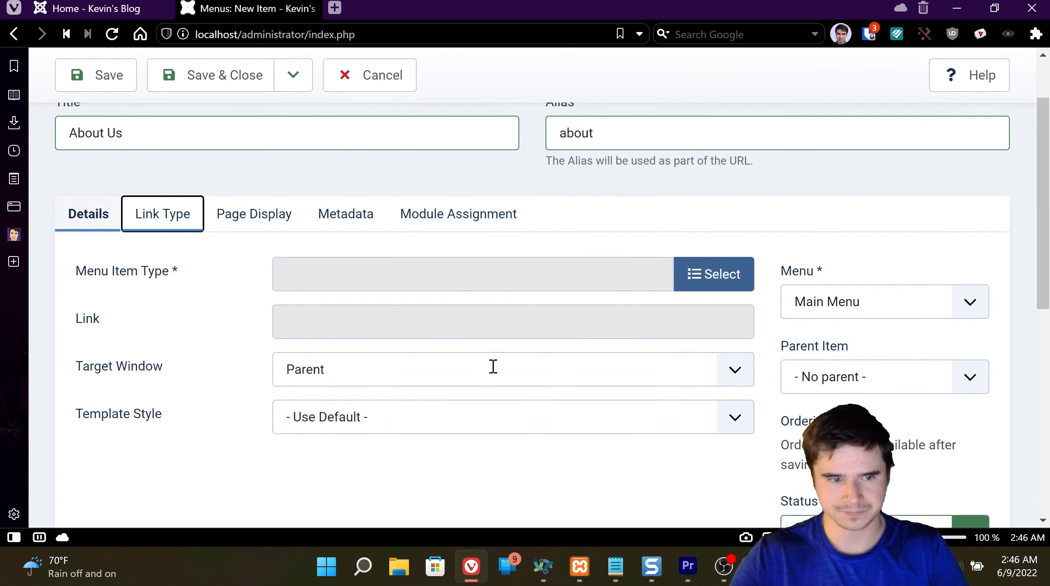
{"action": "left_click", "coordinate": [706, 289]}
{"action": "scroll", "coordinate": [352, 262], "scroll_direction": "down", "scroll_amount": 3}
{"action": "scroll", "coordinate": [351, 263], "scroll_direction": "up", "scroll_amount": 3}
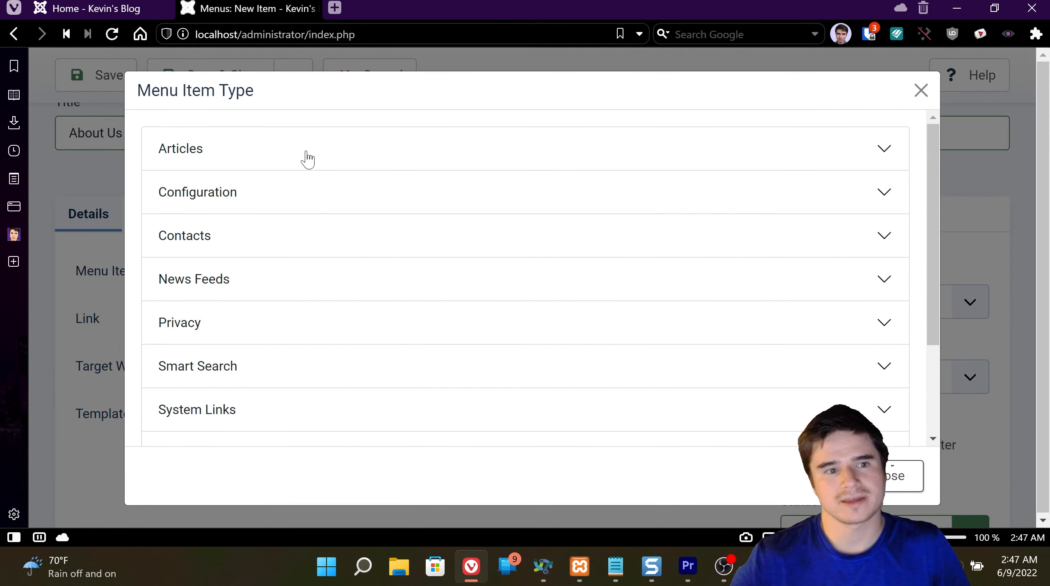
{"action": "left_click", "coordinate": [240, 153]}
{"action": "scroll", "coordinate": [321, 251], "scroll_direction": "down", "scroll_amount": 3}
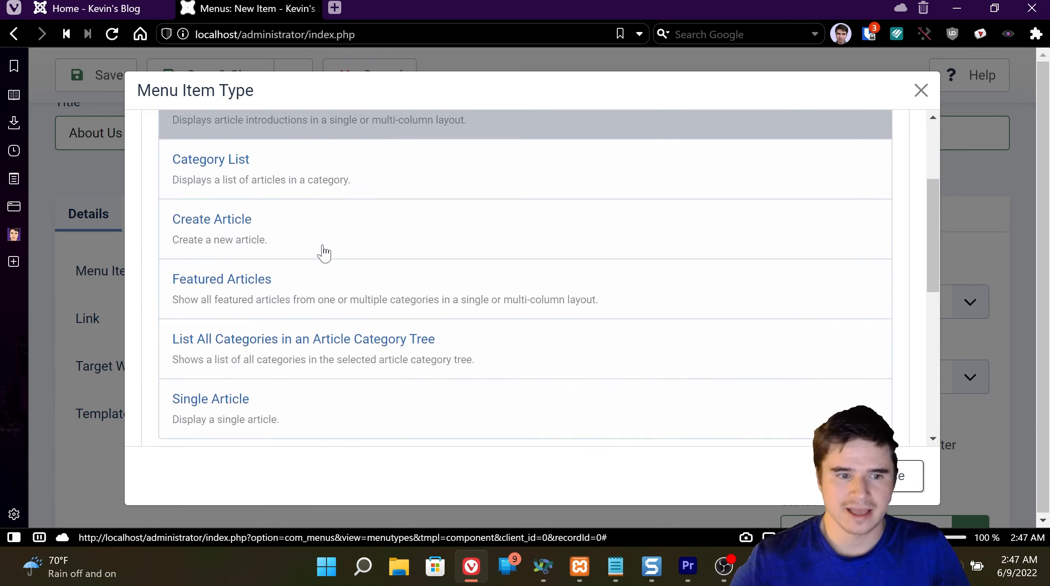
{"action": "scroll", "coordinate": [265, 328], "scroll_direction": "down", "scroll_amount": 2}
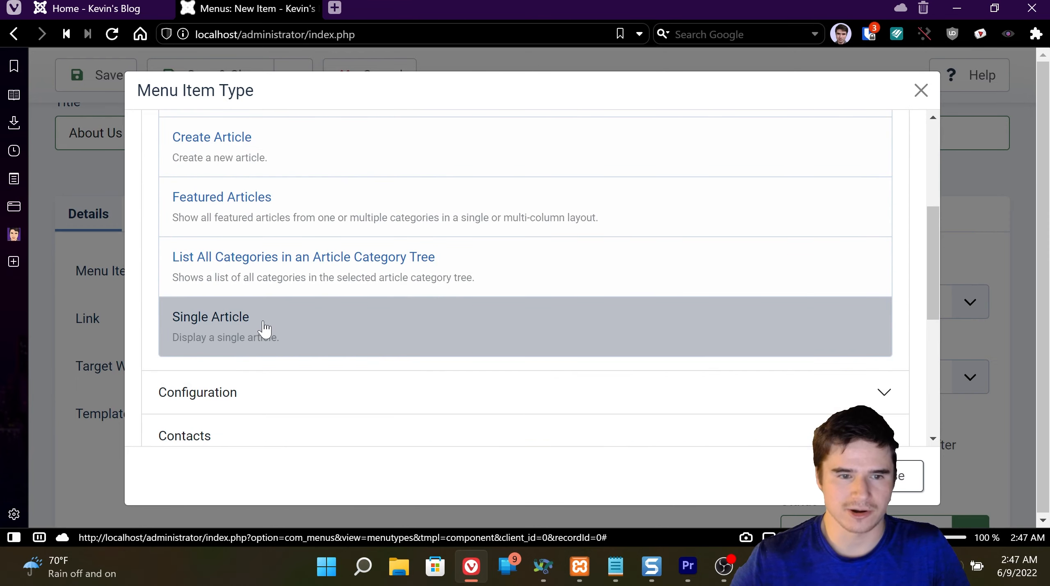
{"action": "scroll", "coordinate": [346, 276], "scroll_direction": "up", "scroll_amount": 2}
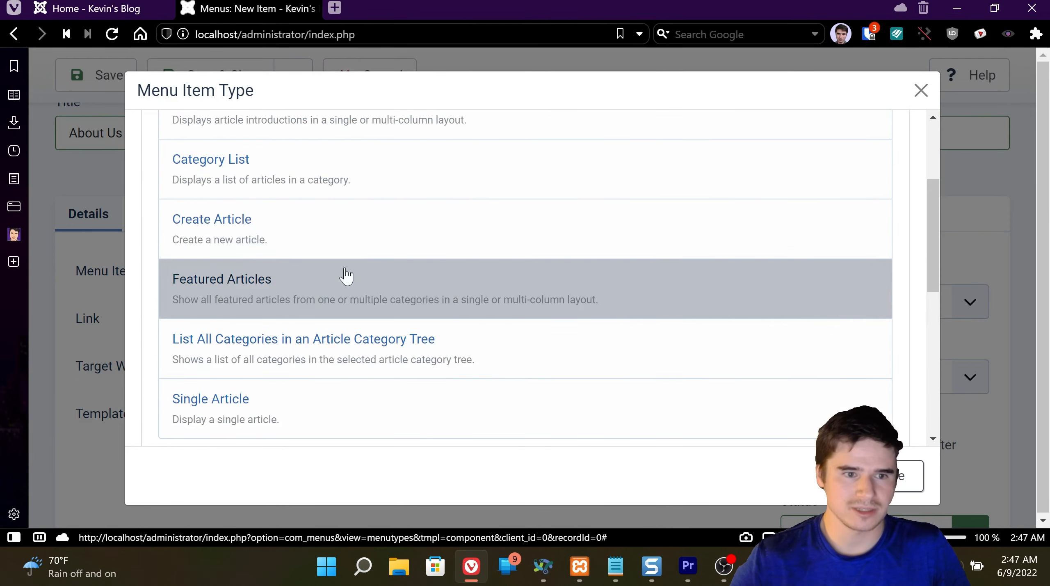
{"action": "left_click", "coordinate": [294, 426]}
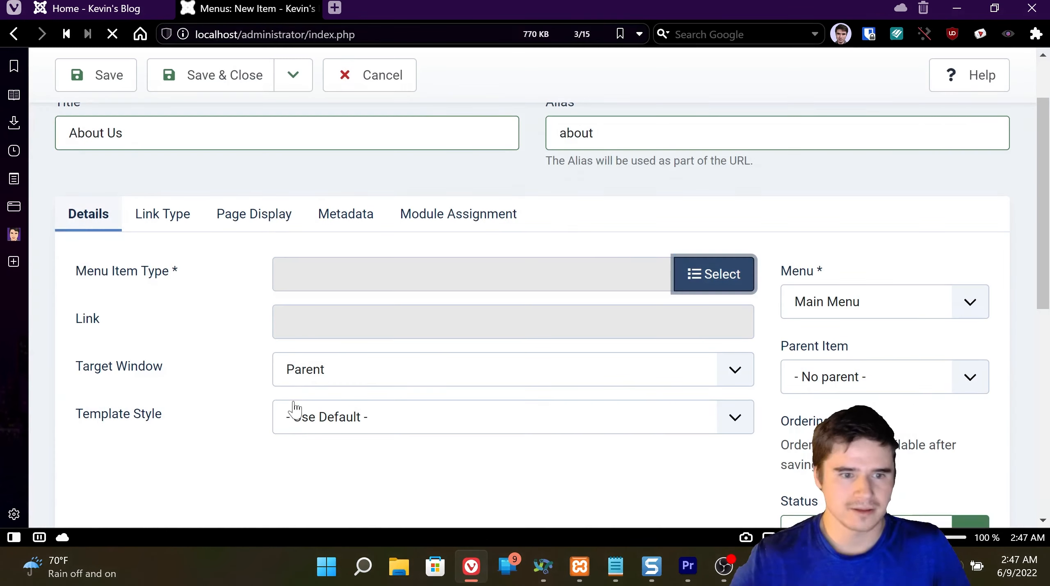
- Choose the About Us article as the one the menu item displays
{"action": "scroll", "coordinate": [262, 369], "scroll_direction": "down", "scroll_amount": 4}
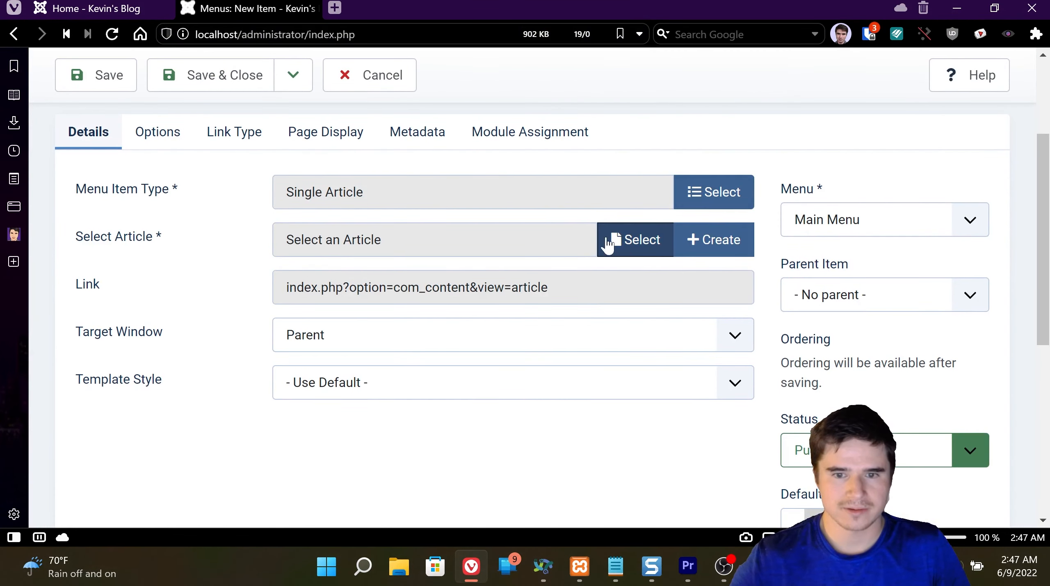
{"action": "left_click", "coordinate": [617, 239]}
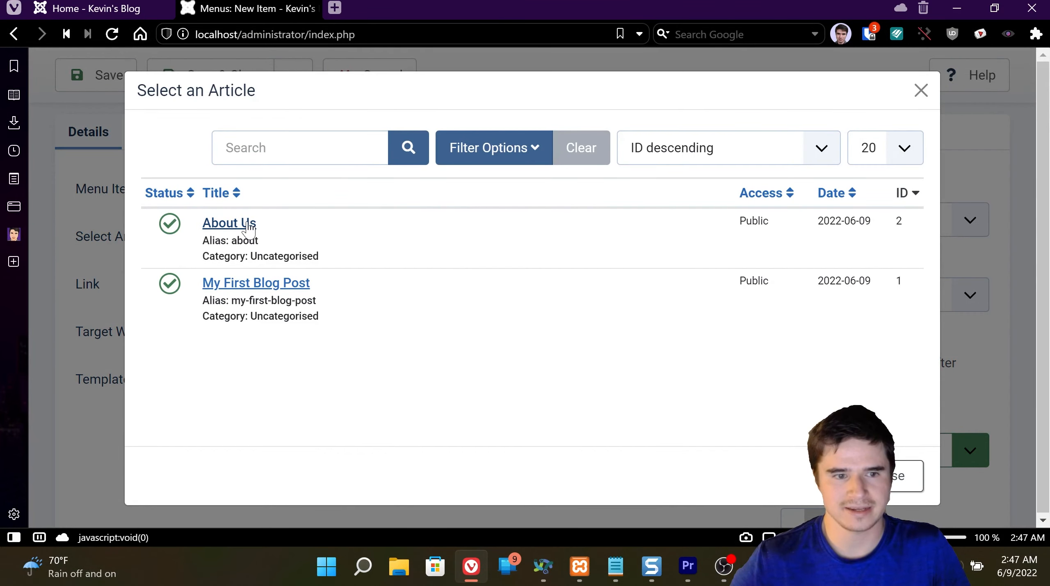
{"action": "left_click", "coordinate": [249, 225]}
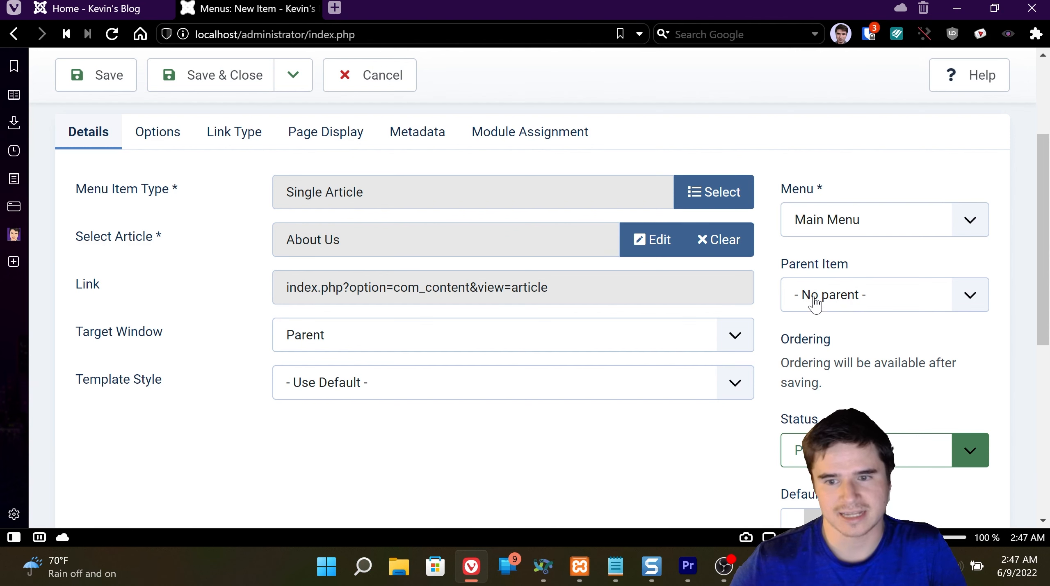
- Check the menu item's status, default page, publishing date and access settings without changing them
{"action": "scroll", "coordinate": [816, 304], "scroll_direction": "down", "scroll_amount": 2}
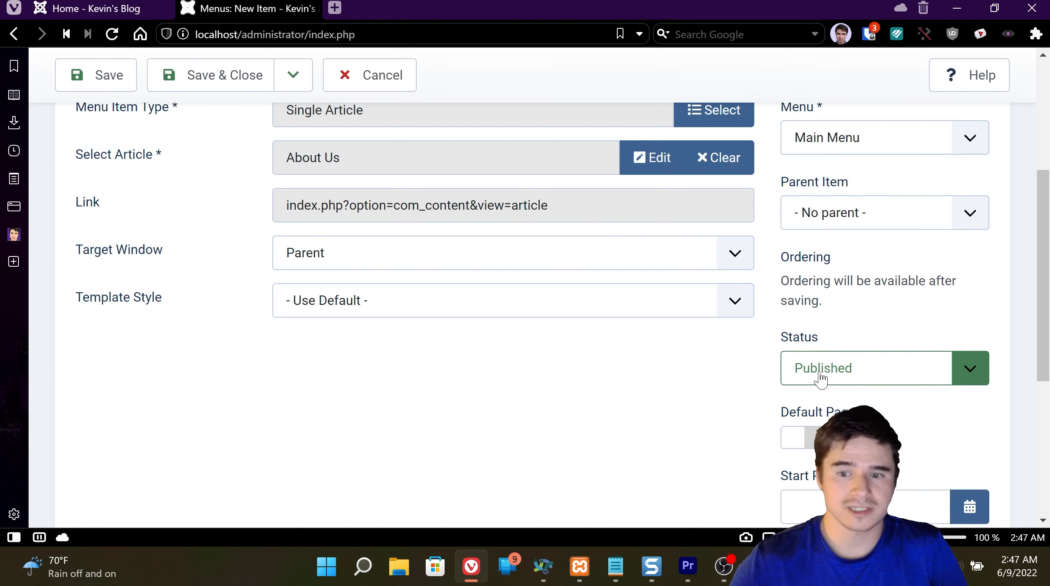
{"action": "left_click", "coordinate": [820, 376]}
{"action": "left_click", "coordinate": [825, 346]}
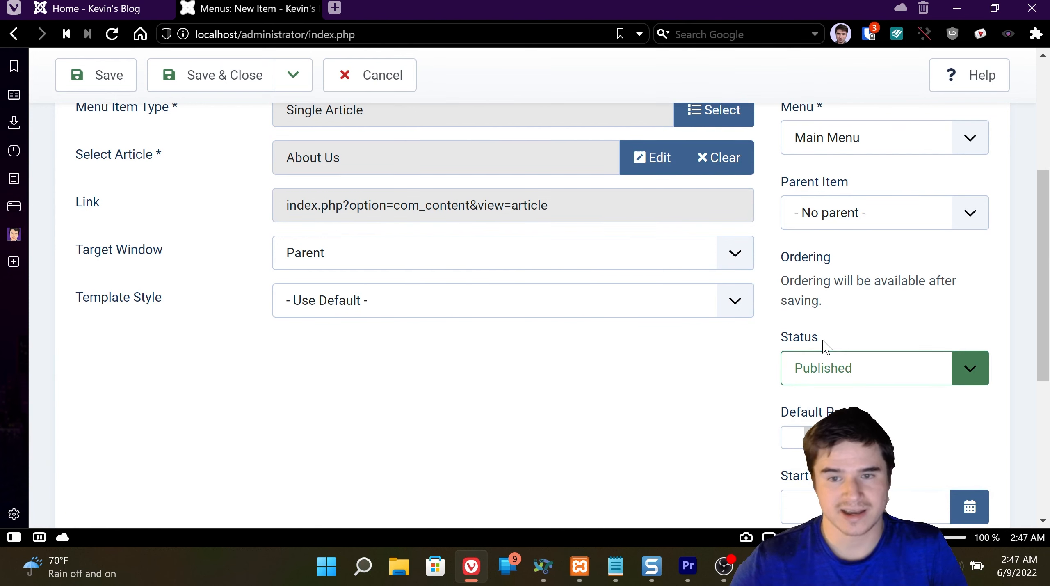
{"action": "scroll", "coordinate": [708, 356], "scroll_direction": "down", "scroll_amount": 2}
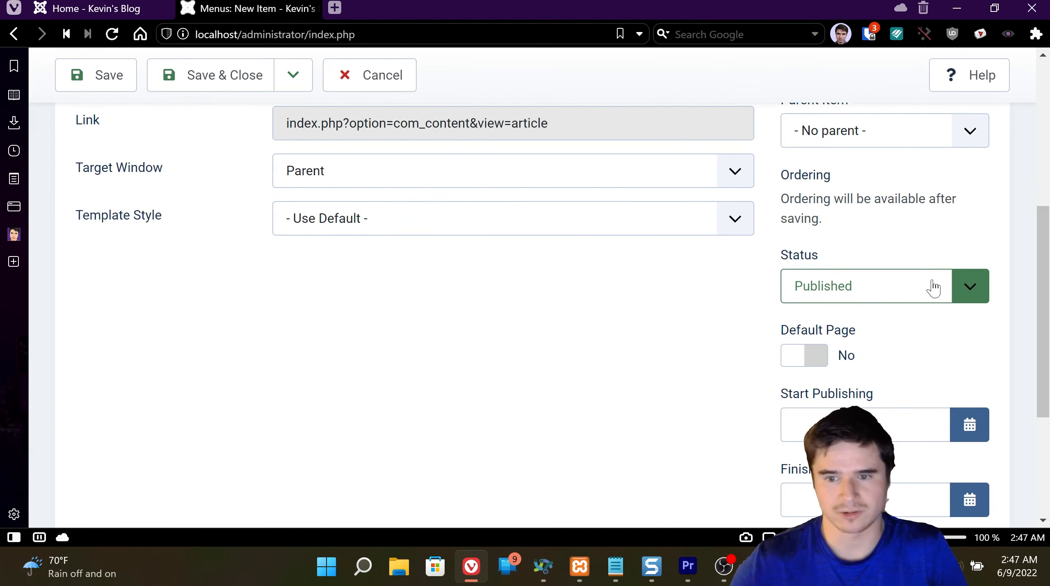
{"action": "left_click", "coordinate": [882, 282]}
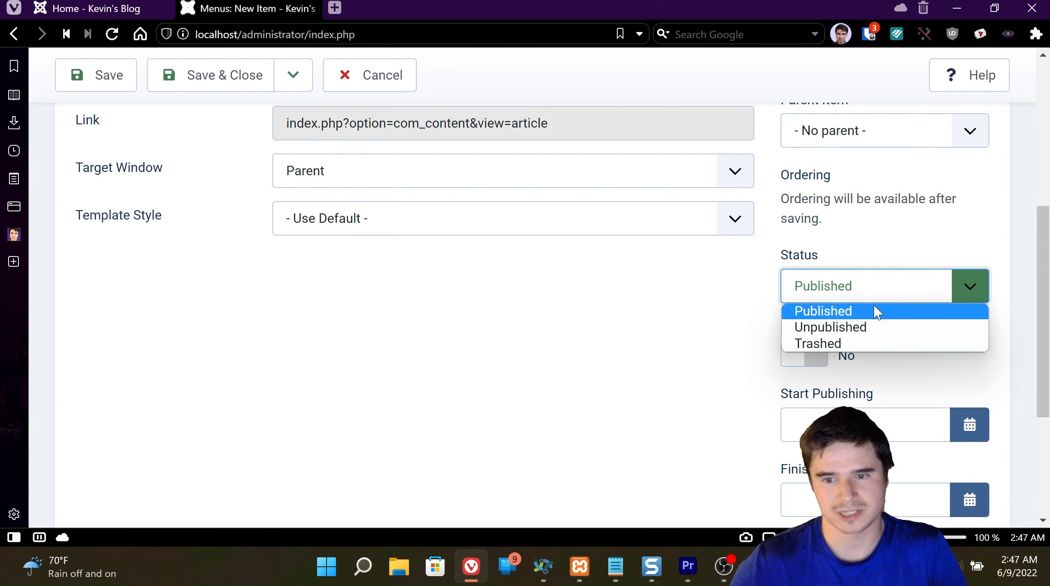
{"action": "left_click", "coordinate": [701, 355]}
{"action": "scroll", "coordinate": [701, 356], "scroll_direction": "down", "scroll_amount": 5}
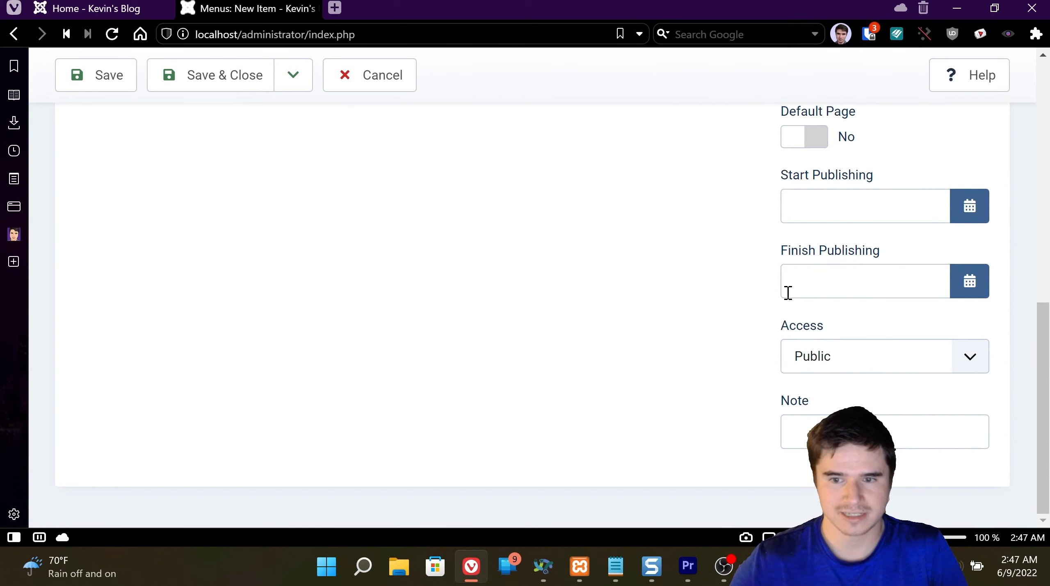
{"action": "left_click", "coordinate": [807, 361]}
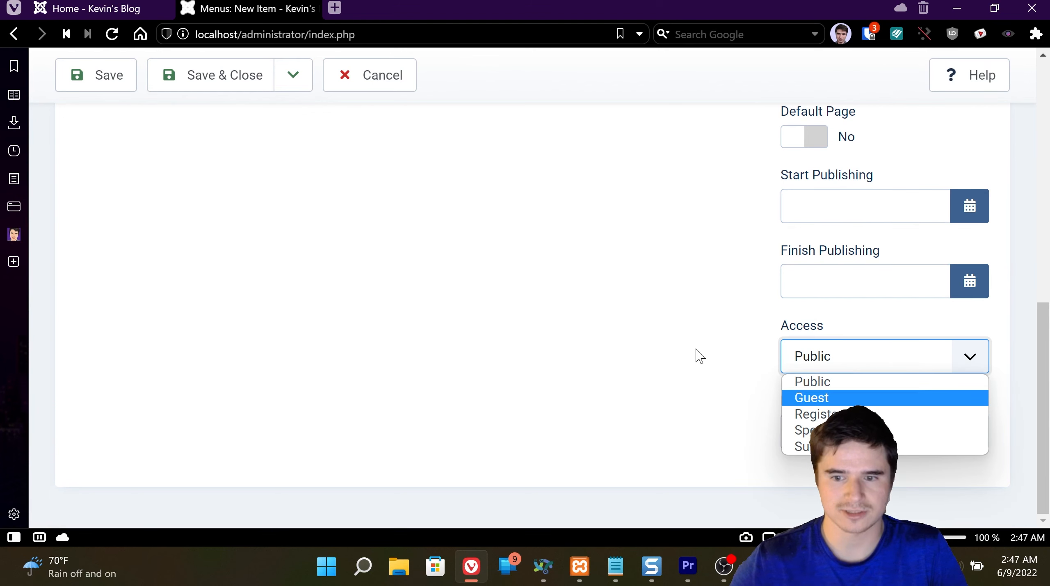
{"action": "scroll", "coordinate": [700, 355], "scroll_direction": "up", "scroll_amount": 4}
{"action": "scroll", "coordinate": [700, 356], "scroll_direction": "up", "scroll_amount": 8}
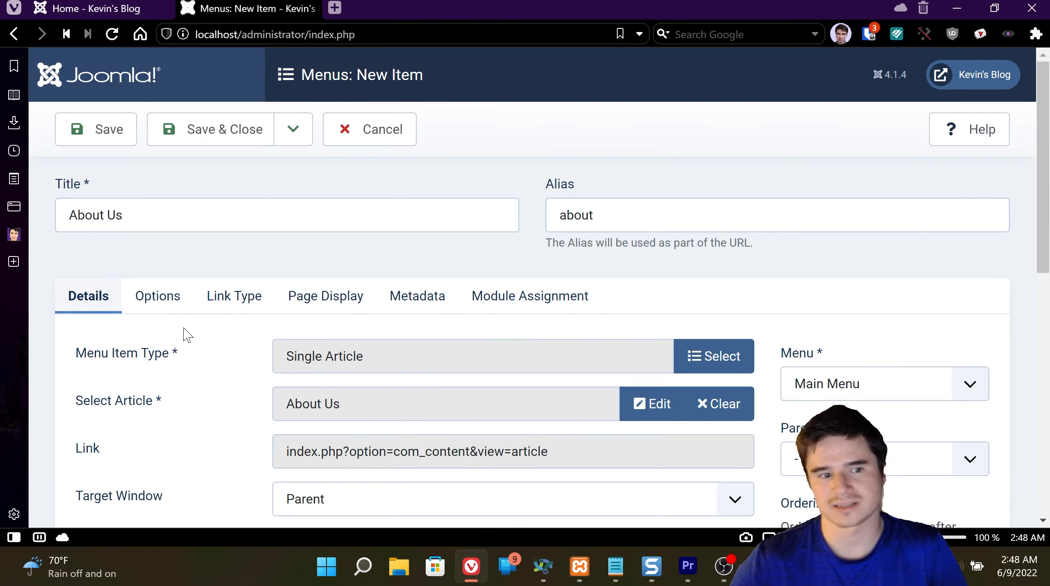
- Review the menu item's article display options and return to its main details
{"action": "scroll", "coordinate": [183, 322], "scroll_direction": "down", "scroll_amount": 4}
{"action": "scroll", "coordinate": [187, 319], "scroll_direction": "up", "scroll_amount": 2}
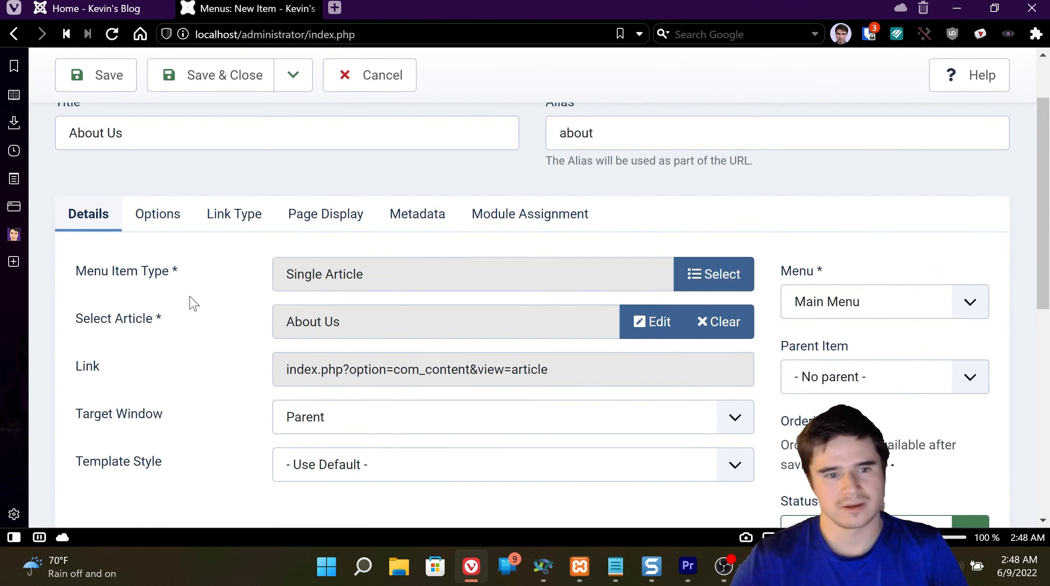
{"action": "scroll", "coordinate": [194, 303], "scroll_direction": "up", "scroll_amount": 2}
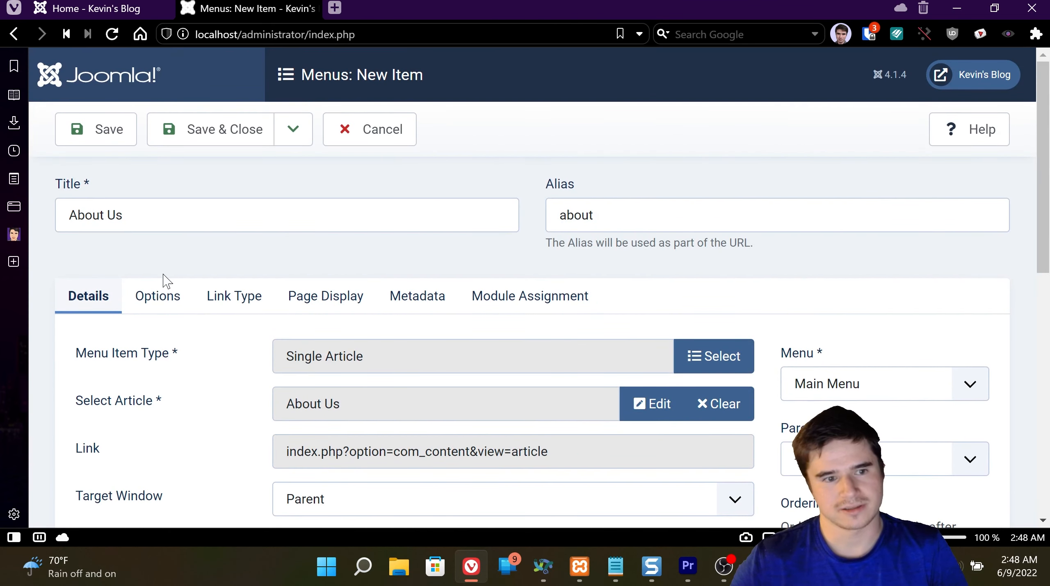
{"action": "left_click", "coordinate": [160, 294]}
{"action": "scroll", "coordinate": [211, 370], "scroll_direction": "down", "scroll_amount": 3}
{"action": "scroll", "coordinate": [213, 373], "scroll_direction": "up", "scroll_amount": 1}
{"action": "scroll", "coordinate": [213, 374], "scroll_direction": "down", "scroll_amount": 2}
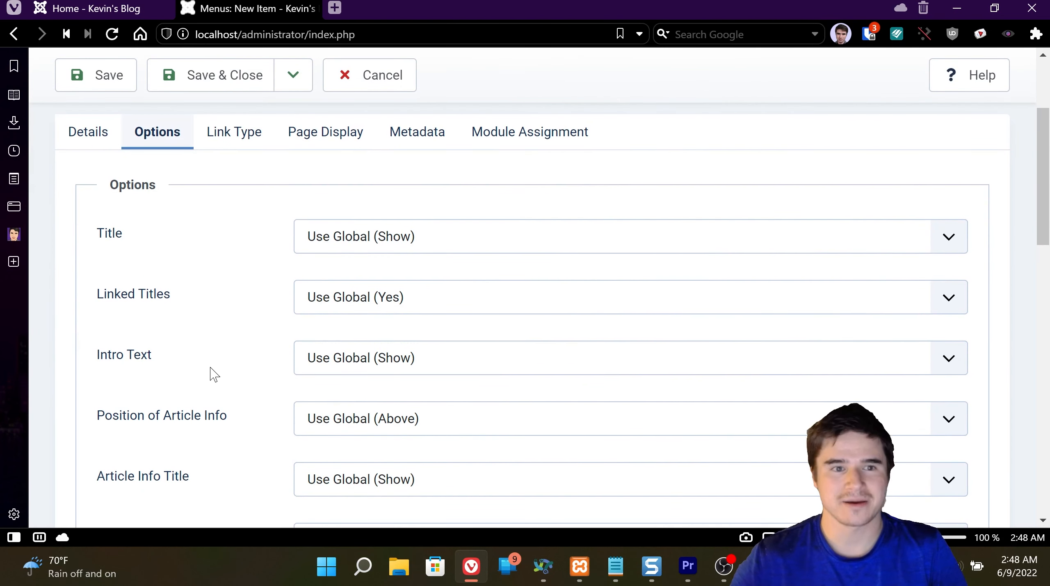
{"action": "scroll", "coordinate": [210, 373], "scroll_direction": "up", "scroll_amount": 2}
{"action": "left_click", "coordinate": [87, 217]}
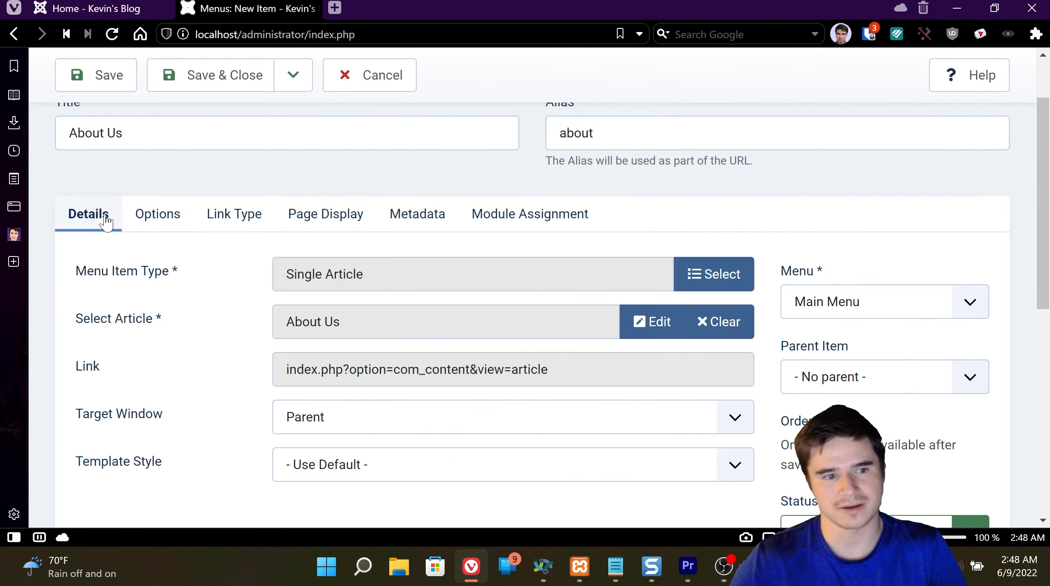
- Review the About Us menu item's article display options, from Title through Positioning of the Links
{"action": "left_click", "coordinate": [141, 226]}
{"action": "scroll", "coordinate": [210, 316], "scroll_direction": "down", "scroll_amount": 12}
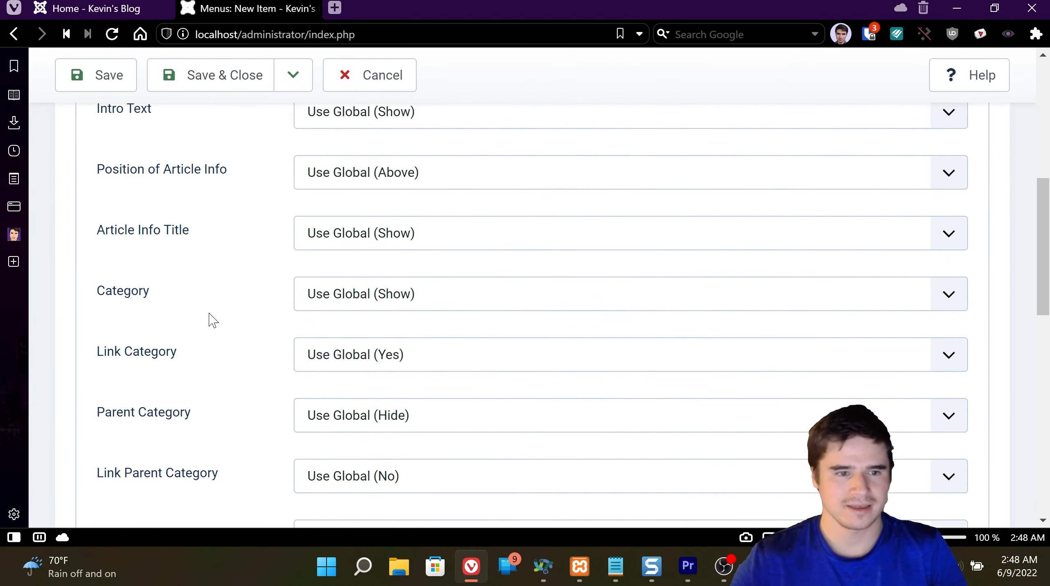
{"action": "scroll", "coordinate": [246, 316], "scroll_direction": "down", "scroll_amount": 10}
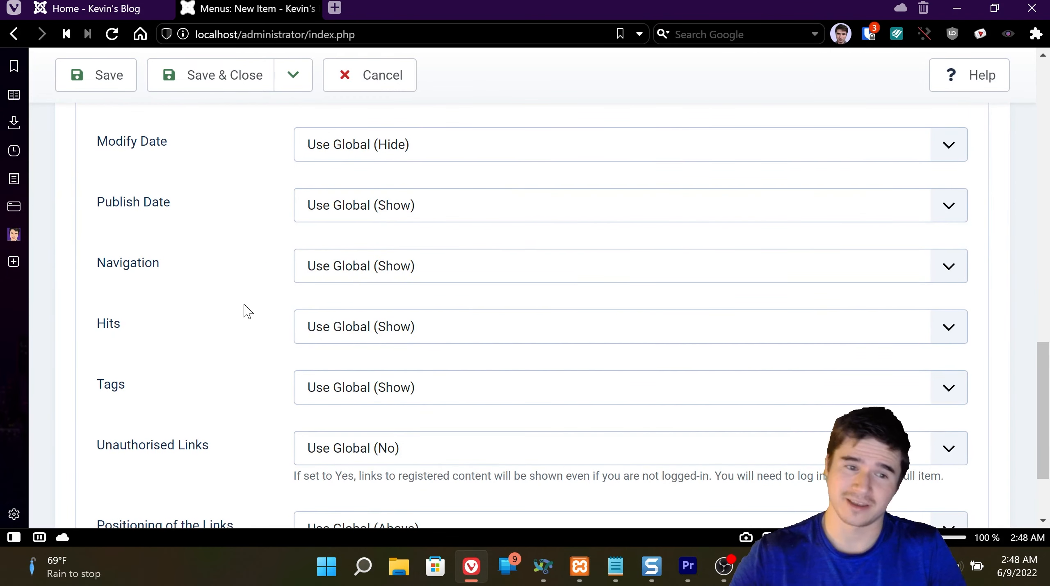
{"action": "scroll", "coordinate": [244, 305], "scroll_direction": "down", "scroll_amount": 3}
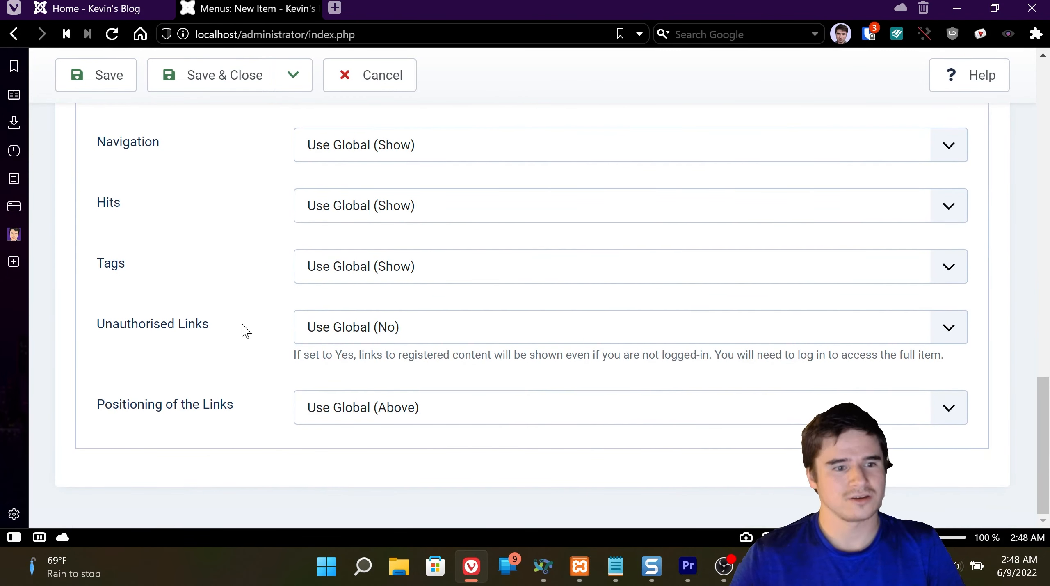
{"action": "scroll", "coordinate": [248, 330], "scroll_direction": "up", "scroll_amount": 8}
{"action": "scroll", "coordinate": [238, 375], "scroll_direction": "up", "scroll_amount": 4}
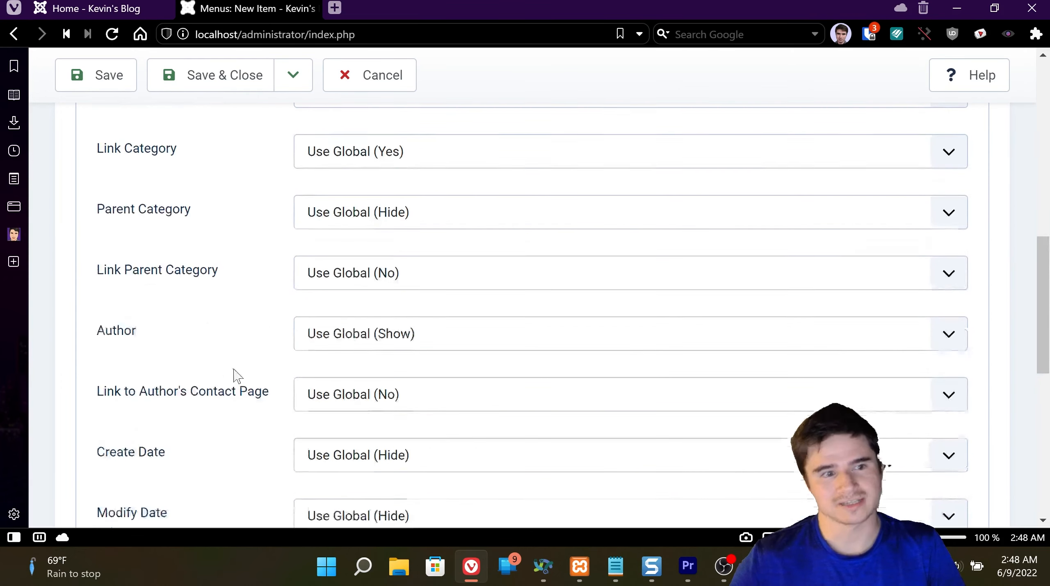
{"action": "scroll", "coordinate": [230, 324], "scroll_direction": "up", "scroll_amount": 10}
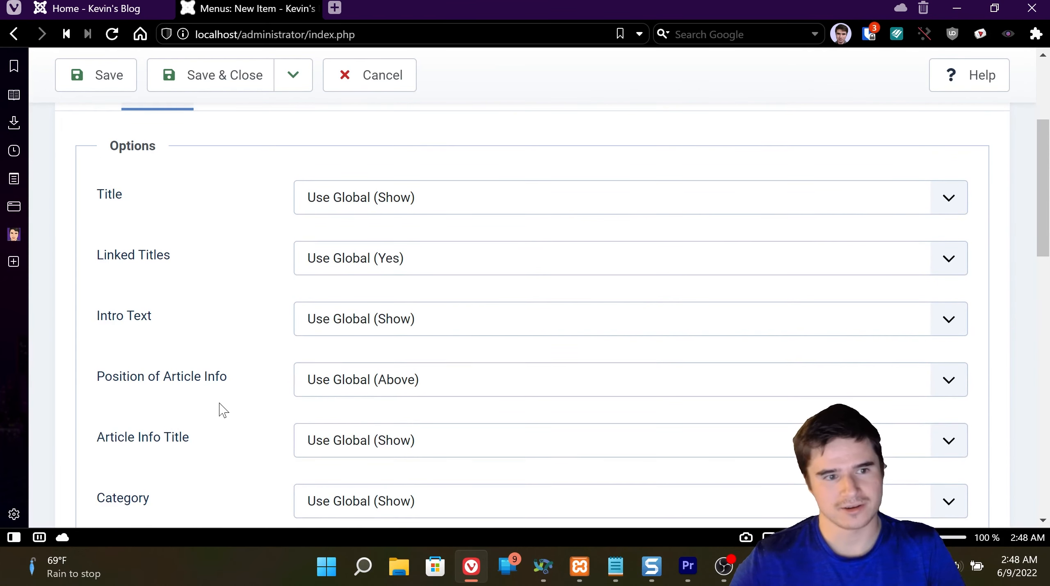
{"action": "scroll", "coordinate": [283, 263], "scroll_direction": "up", "scroll_amount": 4}
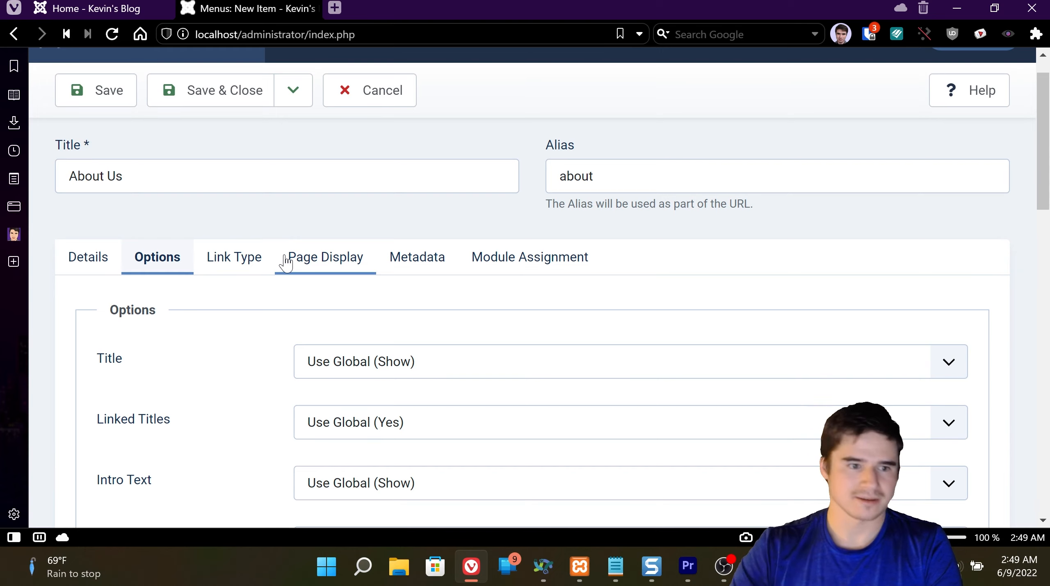
{"action": "scroll", "coordinate": [342, 335], "scroll_direction": "down", "scroll_amount": 12}
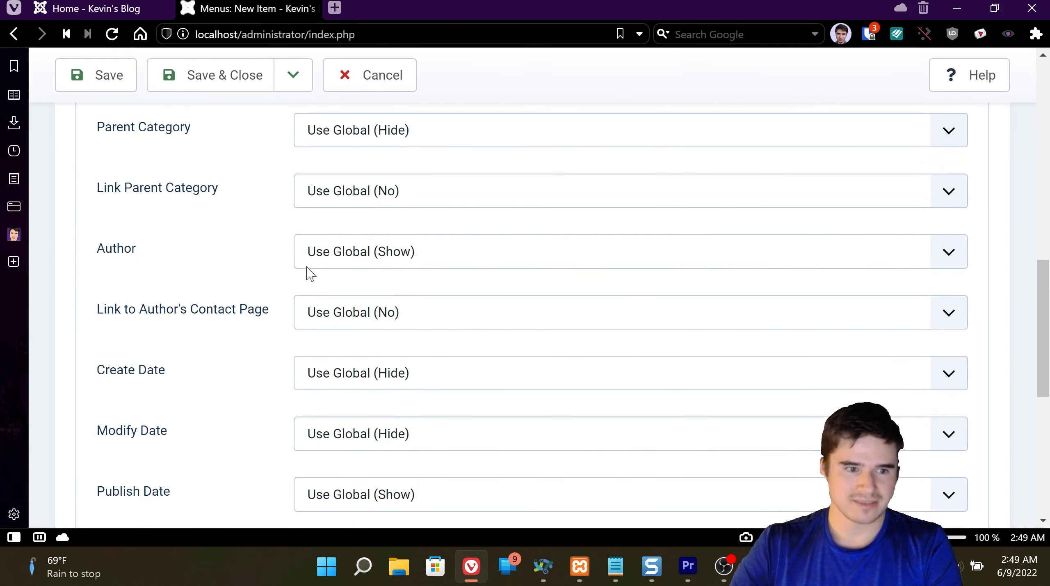
- Save and close the new About Us menu item, returning to the Main Menu items list
{"action": "scroll", "coordinate": [305, 272], "scroll_direction": "up", "scroll_amount": 12}
{"action": "left_click", "coordinate": [196, 143]}
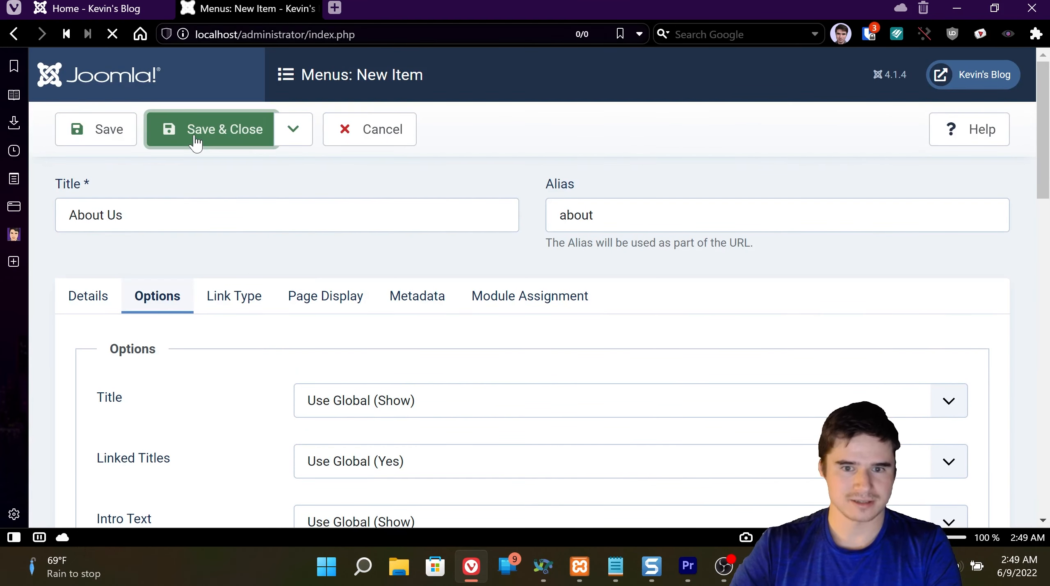
{"action": "scroll", "coordinate": [373, 251], "scroll_direction": "down", "scroll_amount": 1}
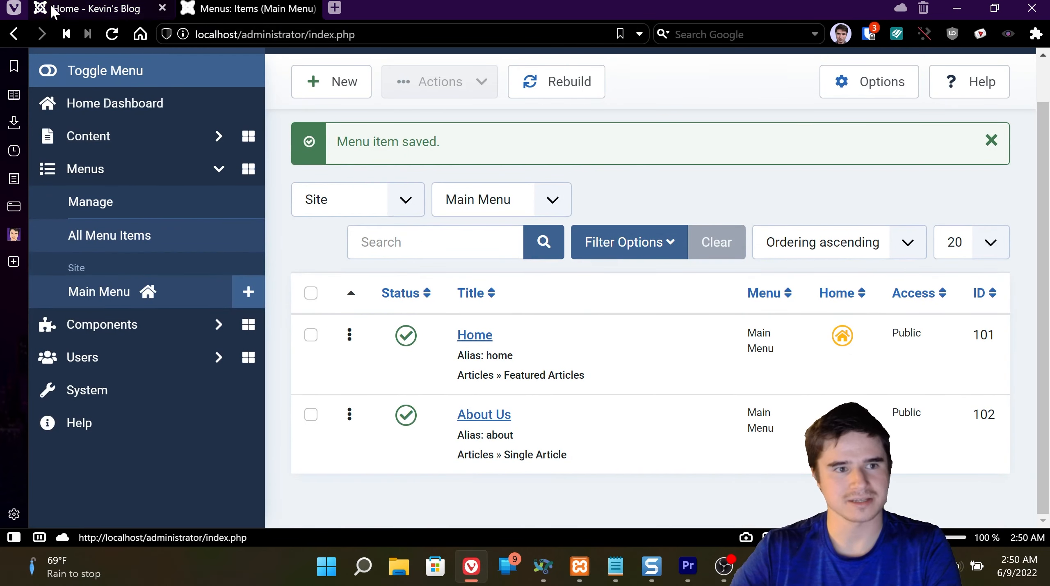
- Reload the public site's home page and open About Us from its Main Menu to examine the linked article
{"action": "left_click", "coordinate": [81, 9]}
{"action": "right_click", "coordinate": [688, 170]}
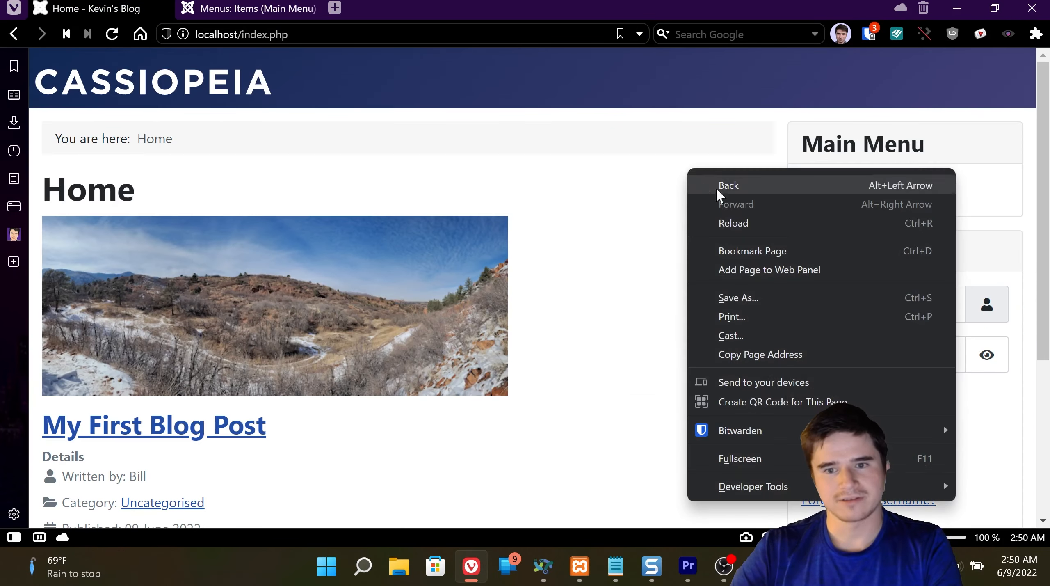
{"action": "left_click", "coordinate": [735, 223]}
{"action": "left_click", "coordinate": [818, 220]}
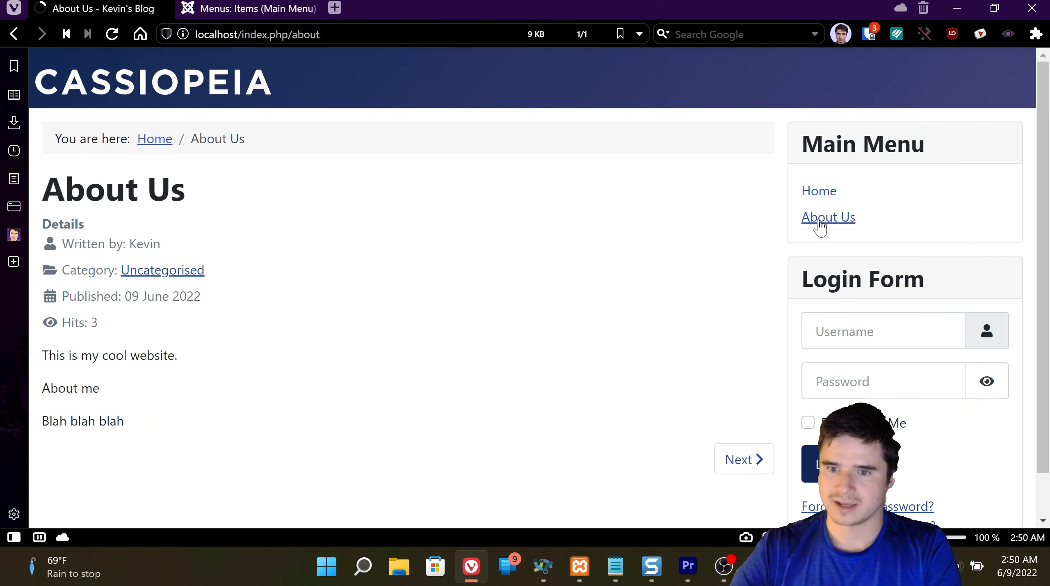
{"action": "scroll", "coordinate": [645, 251], "scroll_direction": "down", "scroll_amount": 1}
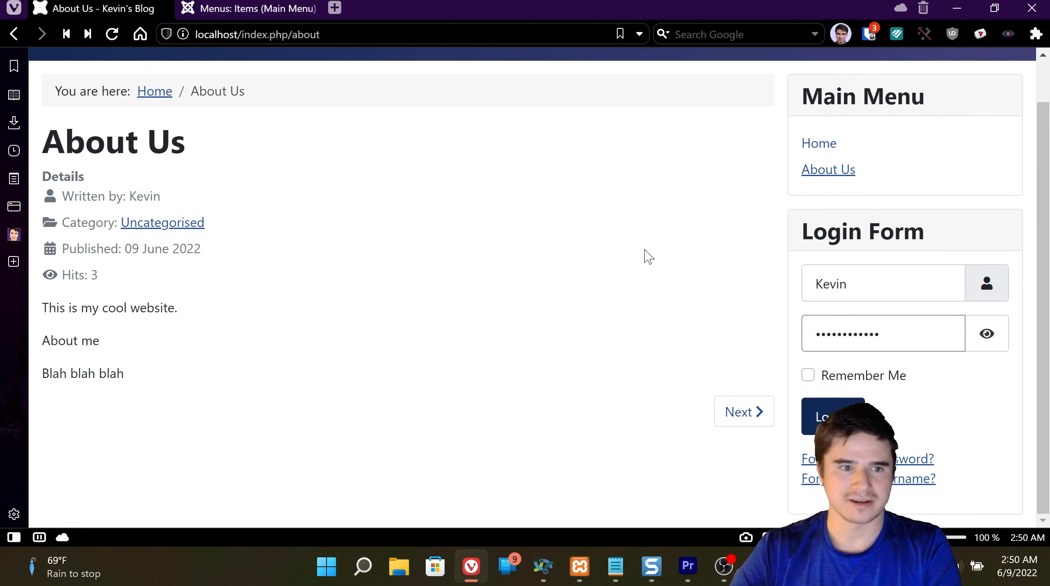
{"action": "scroll", "coordinate": [647, 254], "scroll_direction": "up", "scroll_amount": 1}
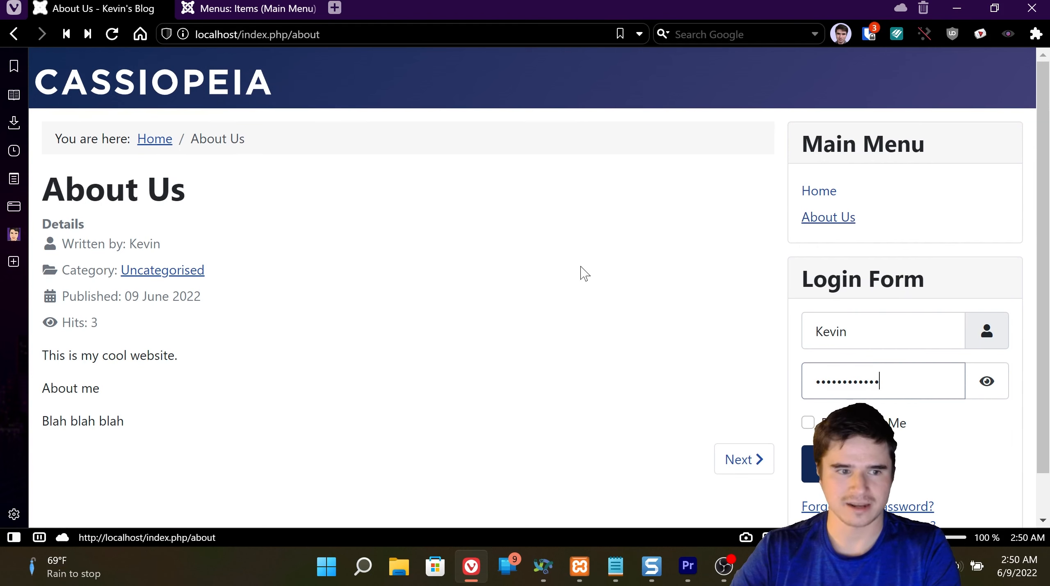
{"action": "scroll", "coordinate": [581, 272], "scroll_direction": "down", "scroll_amount": 1}
{"action": "scroll", "coordinate": [472, 242], "scroll_direction": "up", "scroll_amount": 1}
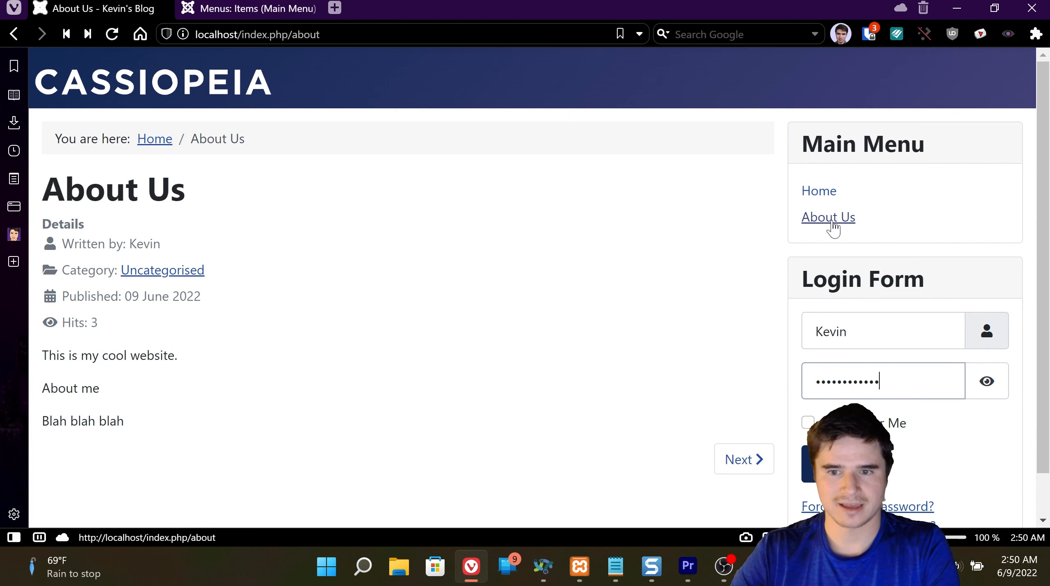
{"action": "scroll", "coordinate": [480, 279], "scroll_direction": "down", "scroll_amount": 1}
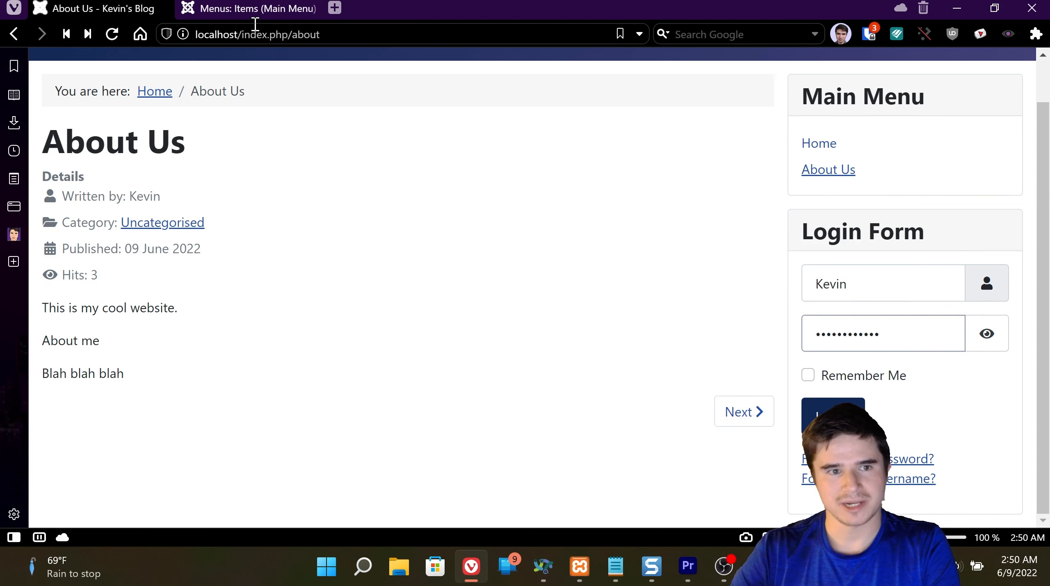
- Reopen the About Us menu item in the administrator and set its article Title option to Hide
{"action": "left_click", "coordinate": [269, 10]}
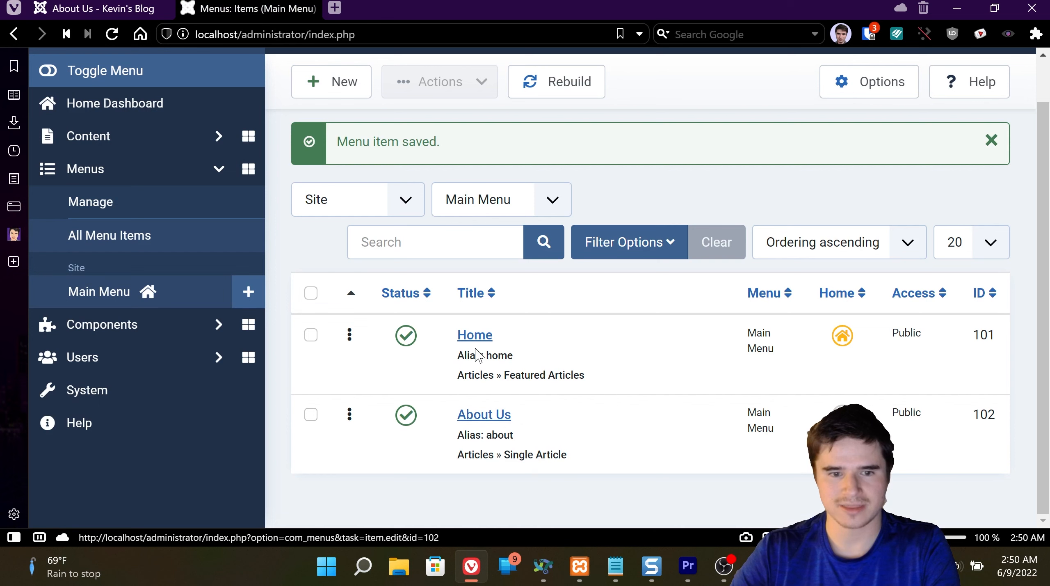
{"action": "left_click", "coordinate": [506, 421]}
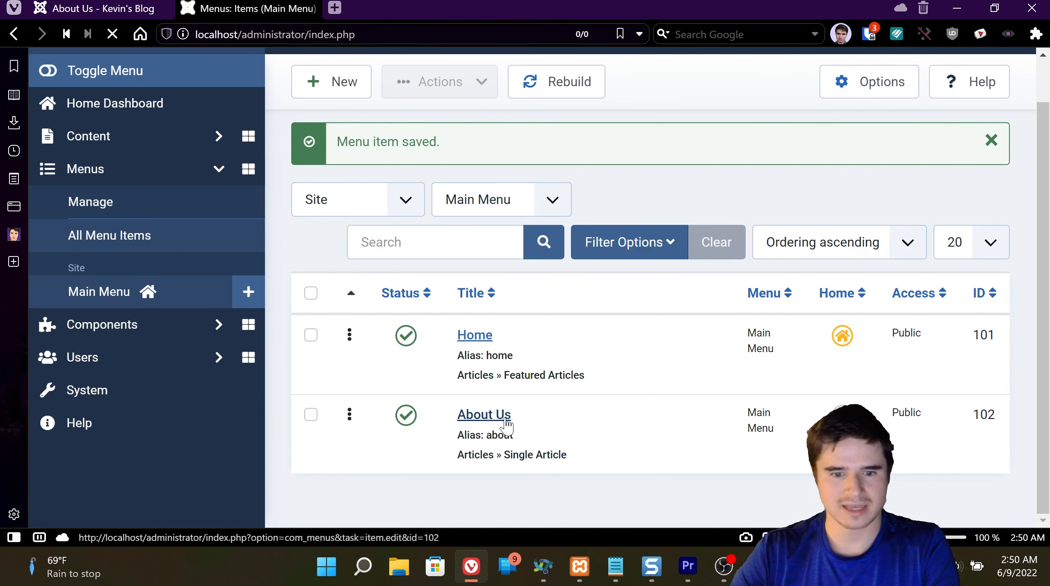
{"action": "left_click", "coordinate": [148, 298]}
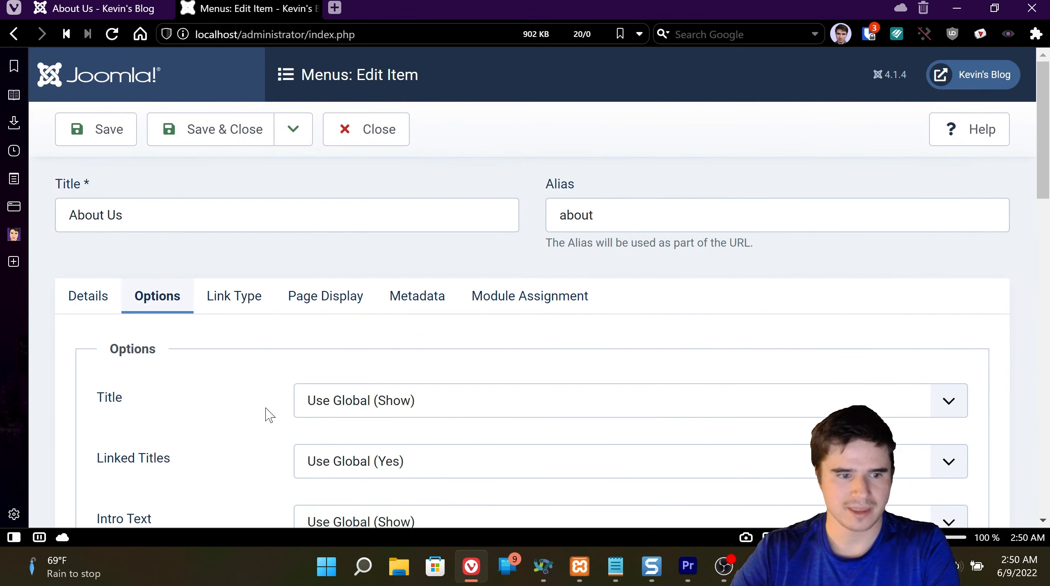
{"action": "scroll", "coordinate": [267, 414], "scroll_direction": "down", "scroll_amount": 5}
{"action": "left_click", "coordinate": [361, 154]}
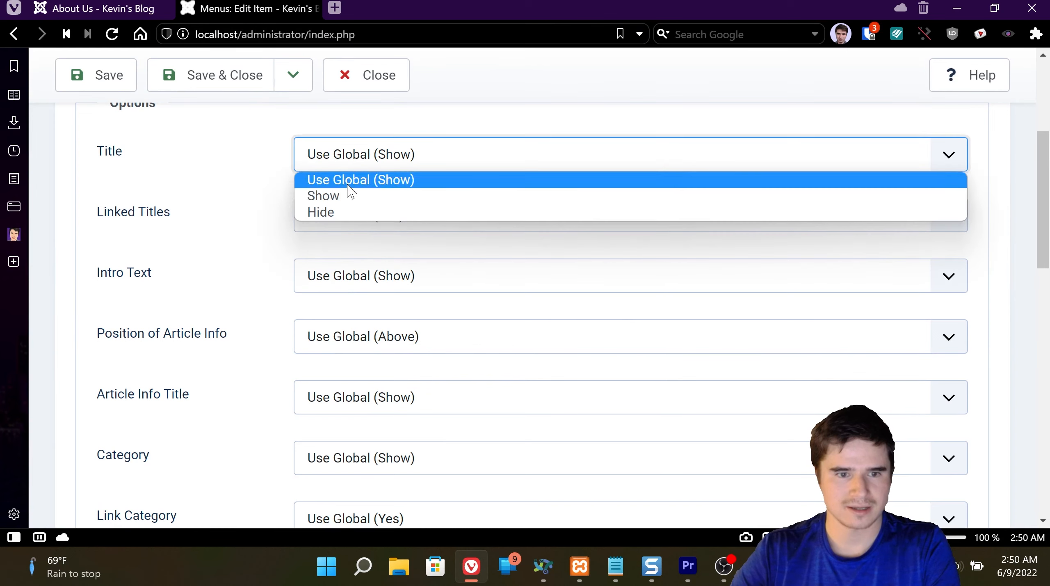
{"action": "left_click", "coordinate": [347, 211]}
- Set the menu item's Navigation option to Hide, and save and close the item
{"action": "scroll", "coordinate": [245, 253], "scroll_direction": "down", "scroll_amount": 10}
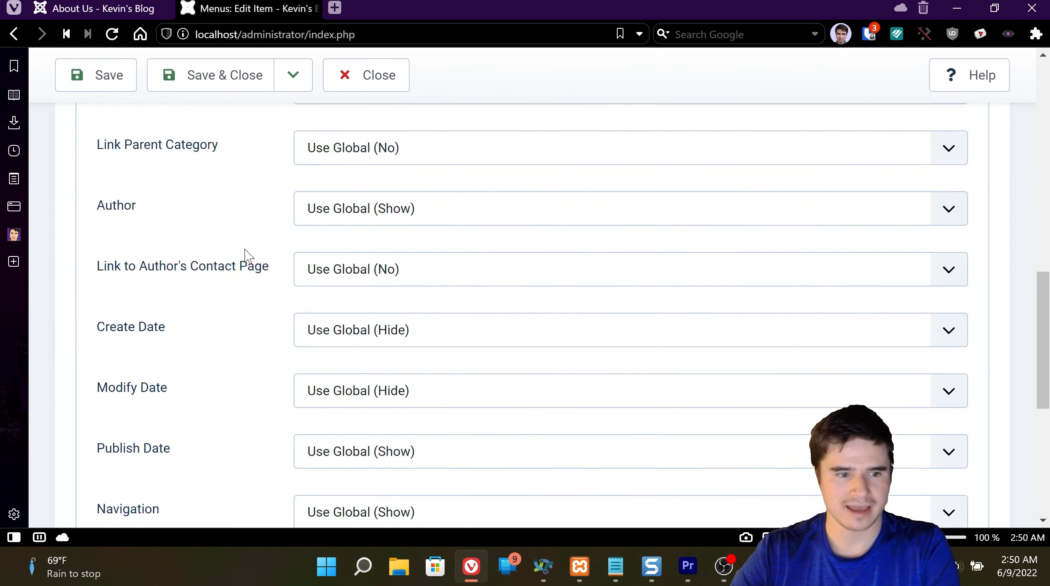
{"action": "scroll", "coordinate": [244, 254], "scroll_direction": "down", "scroll_amount": 8}
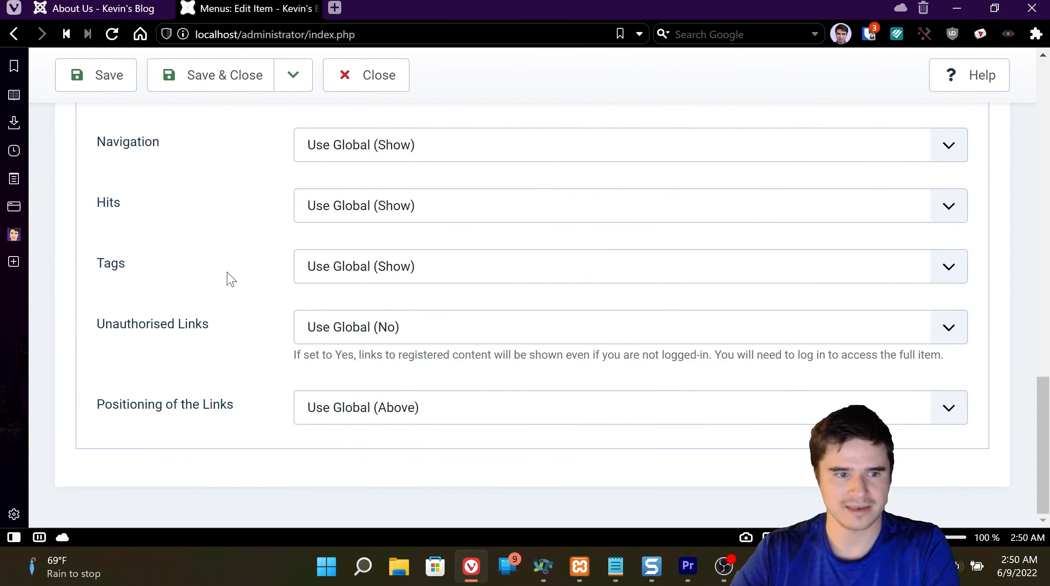
{"action": "scroll", "coordinate": [228, 279], "scroll_direction": "up", "scroll_amount": 2}
{"action": "left_click", "coordinate": [363, 237]}
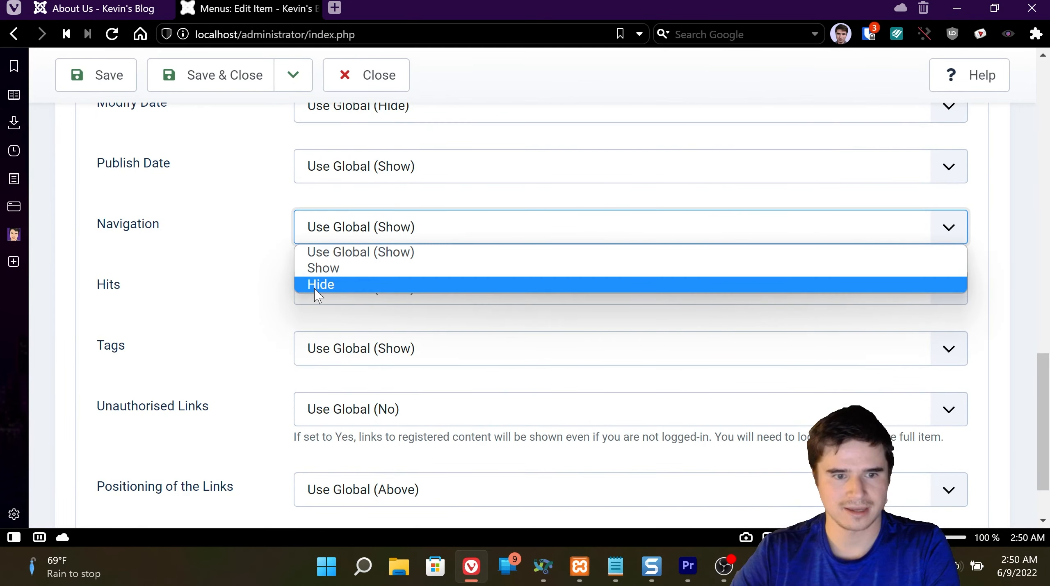
{"action": "left_click", "coordinate": [314, 288]}
{"action": "left_click", "coordinate": [190, 75]}
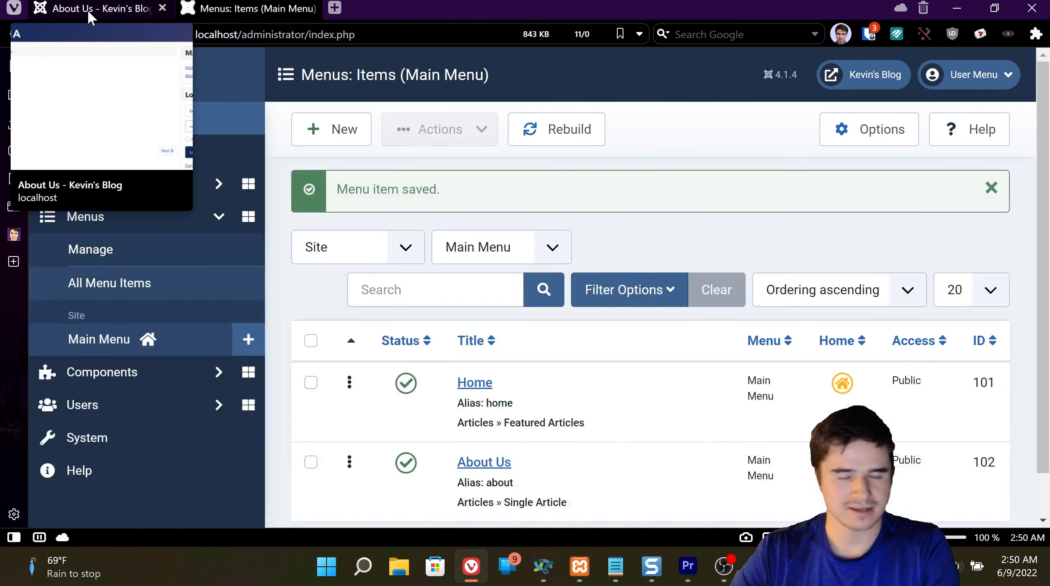
- Reload the public About Us page and check its title and article navigation display
{"action": "left_click", "coordinate": [88, 10]}
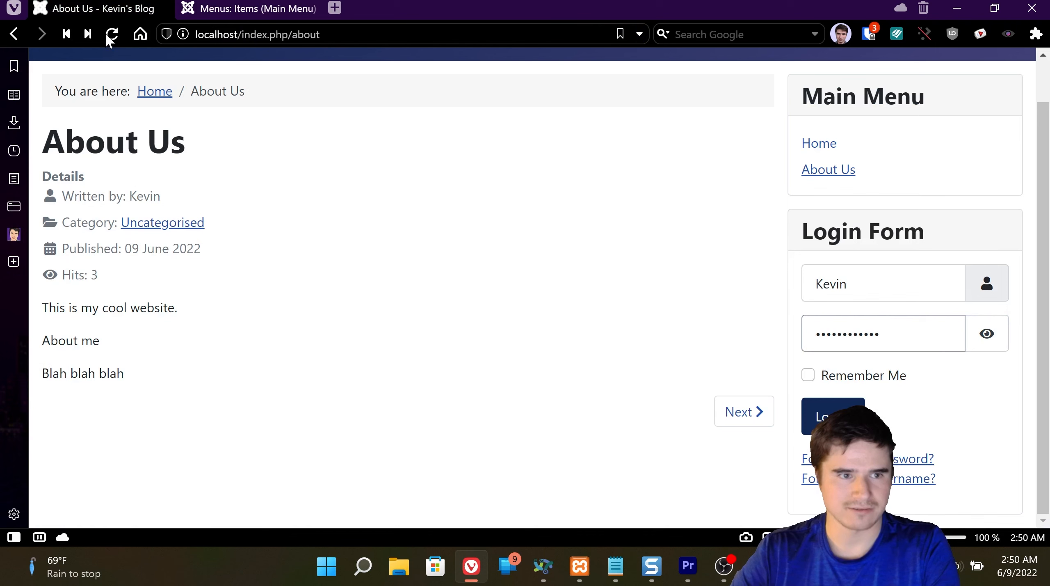
{"action": "left_click", "coordinate": [106, 34]}
{"action": "scroll", "coordinate": [352, 193], "scroll_direction": "up", "scroll_amount": 2}
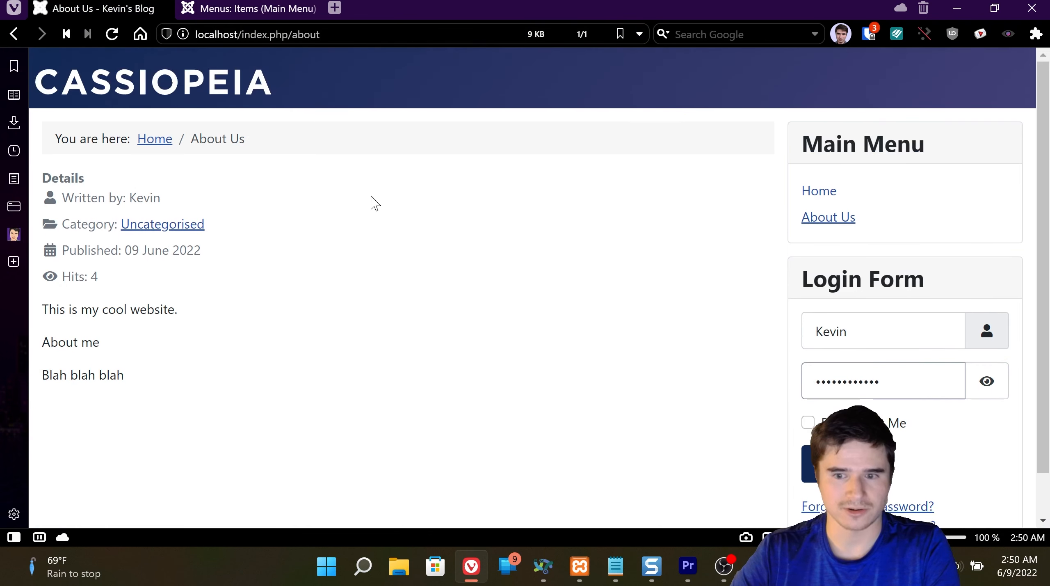
{"action": "scroll", "coordinate": [361, 246], "scroll_direction": "down", "scroll_amount": 1}
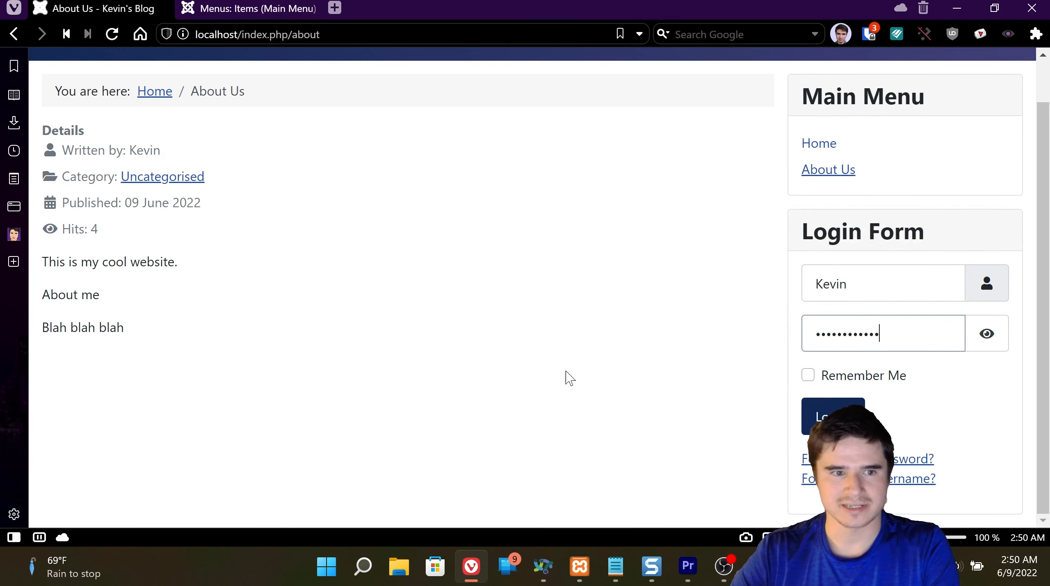
{"action": "scroll", "coordinate": [205, 332], "scroll_direction": "up", "scroll_amount": 1}
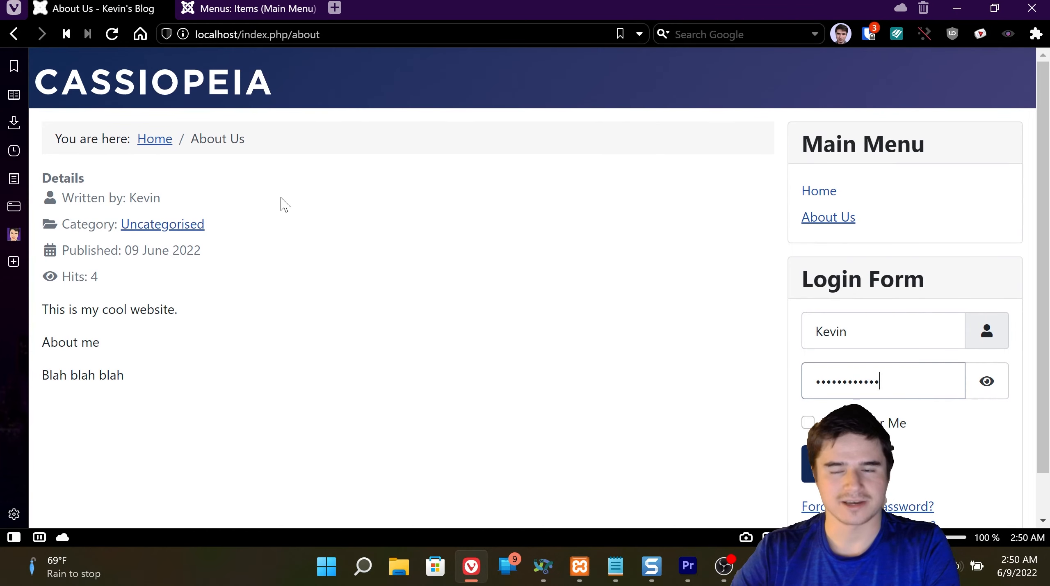
- Open the About Us article from the administrator's Articles list and show its display options
{"action": "left_click", "coordinate": [249, 12]}
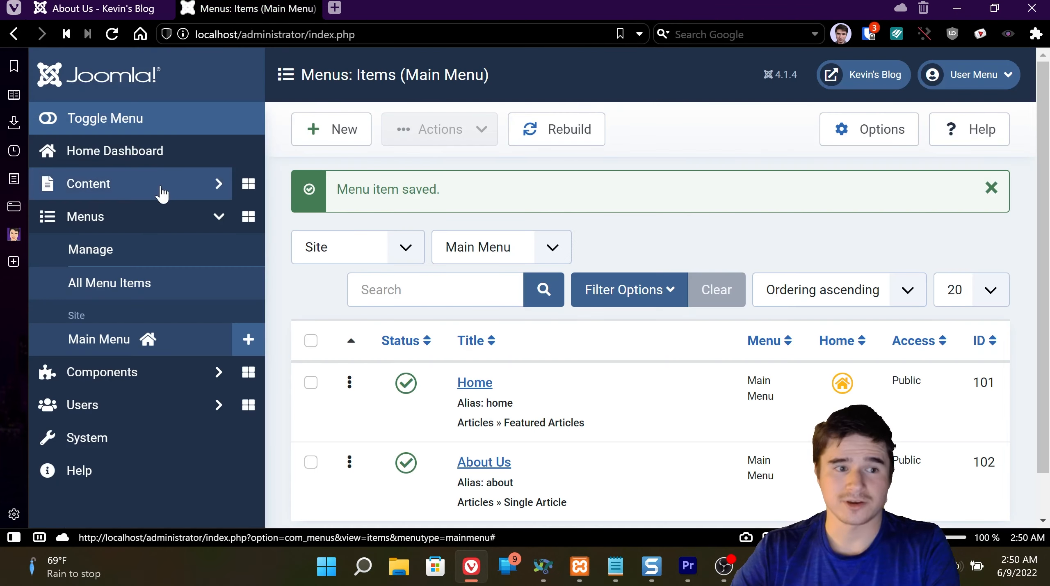
{"action": "left_click", "coordinate": [163, 193]}
{"action": "left_click", "coordinate": [72, 221]}
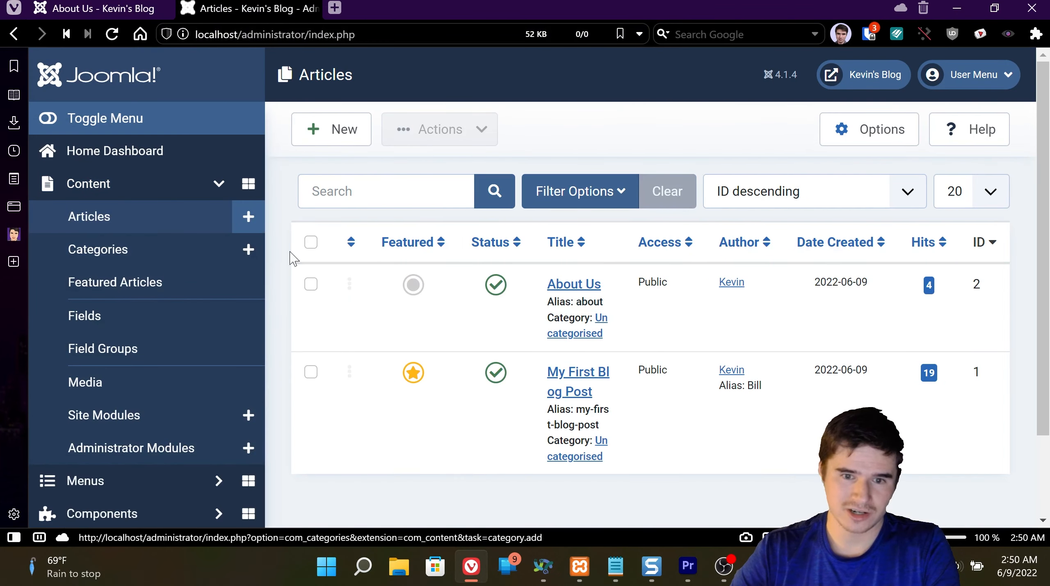
{"action": "left_click", "coordinate": [560, 284]}
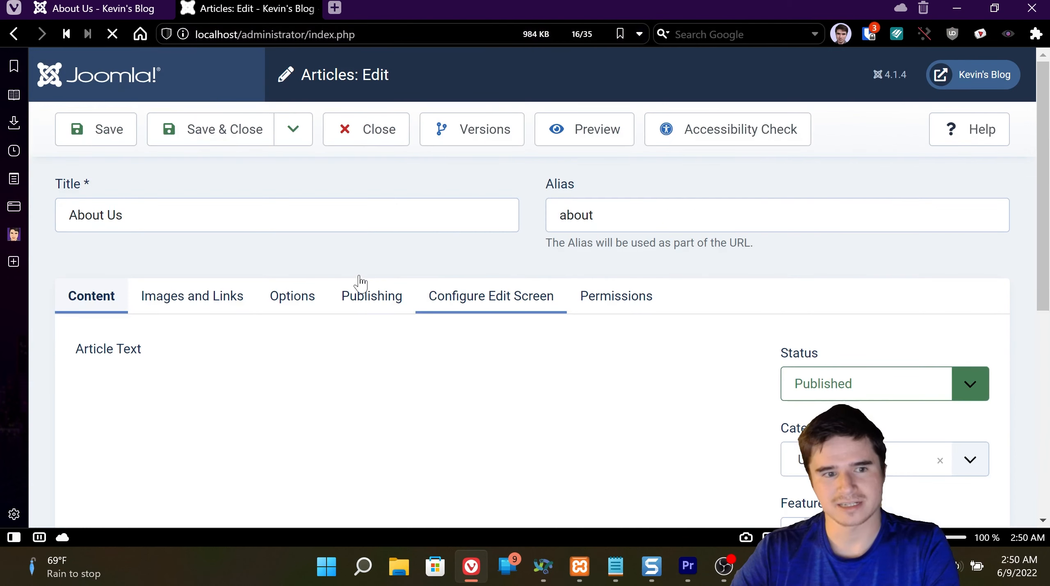
{"action": "left_click", "coordinate": [276, 294]}
- Inspect the choices for the article's own Title option and its other layout settings without changing them
{"action": "scroll", "coordinate": [286, 307], "scroll_direction": "down", "scroll_amount": 4}
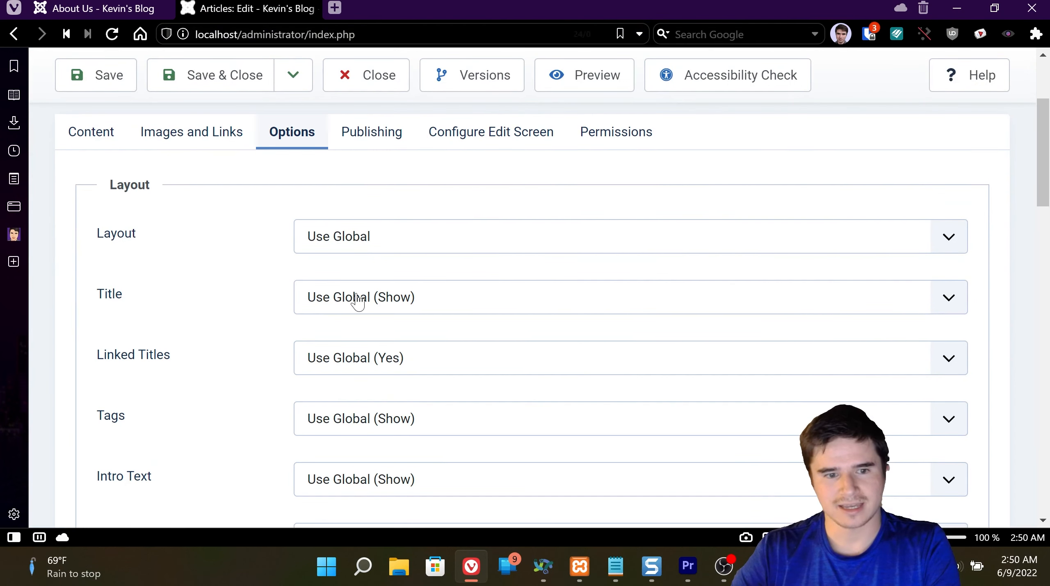
{"action": "left_click", "coordinate": [356, 299]}
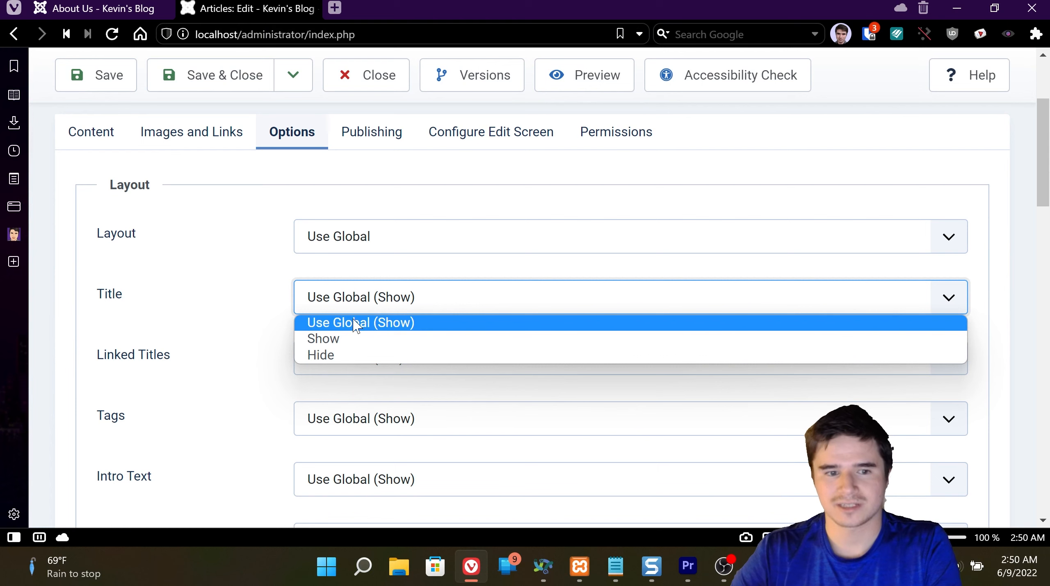
{"action": "left_click", "coordinate": [237, 295]}
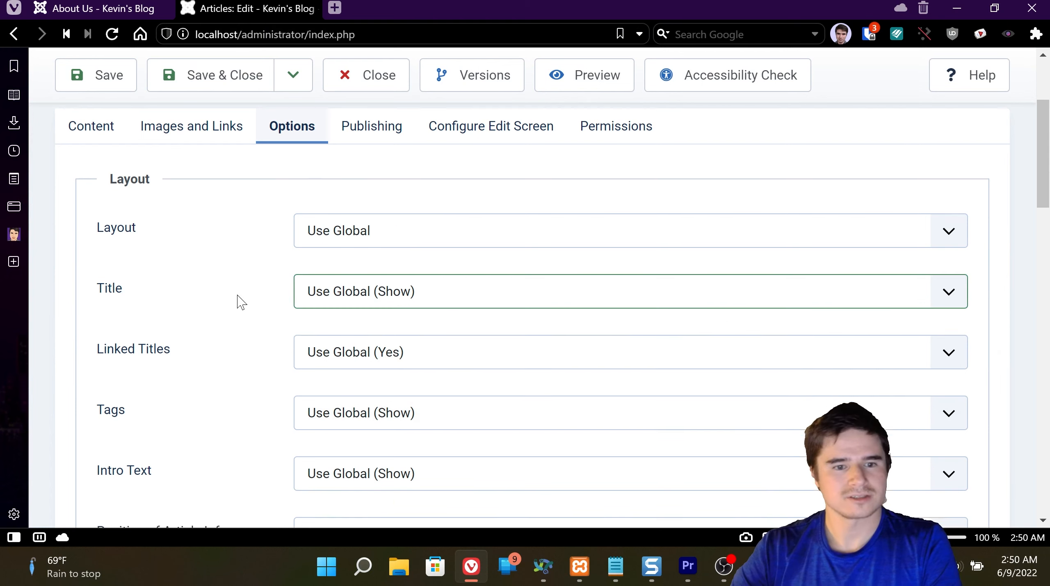
{"action": "scroll", "coordinate": [242, 302], "scroll_direction": "down", "scroll_amount": 4}
{"action": "scroll", "coordinate": [242, 303], "scroll_direction": "up", "scroll_amount": 1}
{"action": "scroll", "coordinate": [242, 303], "scroll_direction": "up", "scroll_amount": 6}
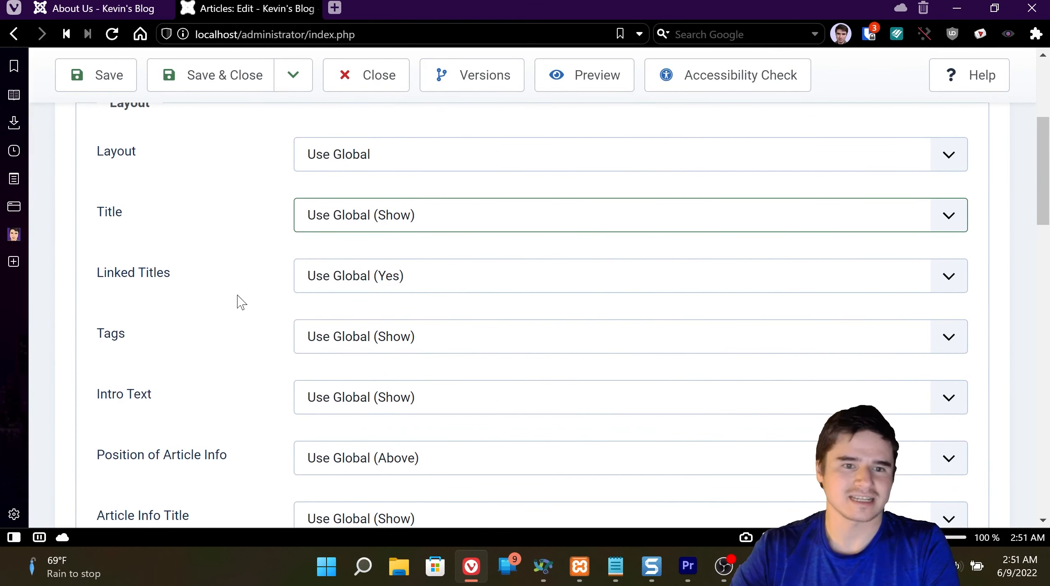
{"action": "scroll", "coordinate": [178, 170], "scroll_direction": "up", "scroll_amount": 2}
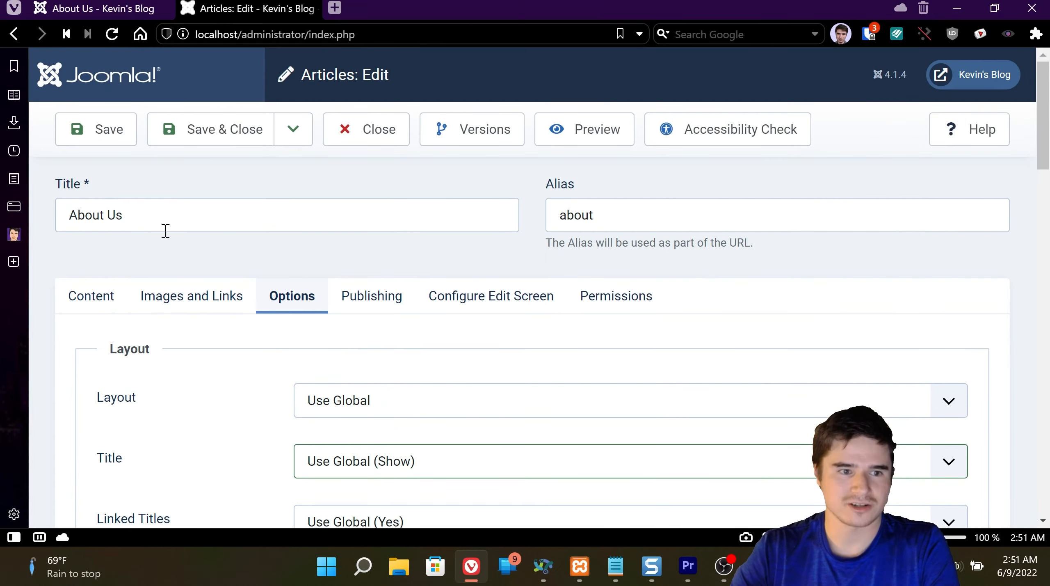
- Check the public About Us page, and close the About Us article's editor without saving changes
{"action": "left_click", "coordinate": [100, 15]}
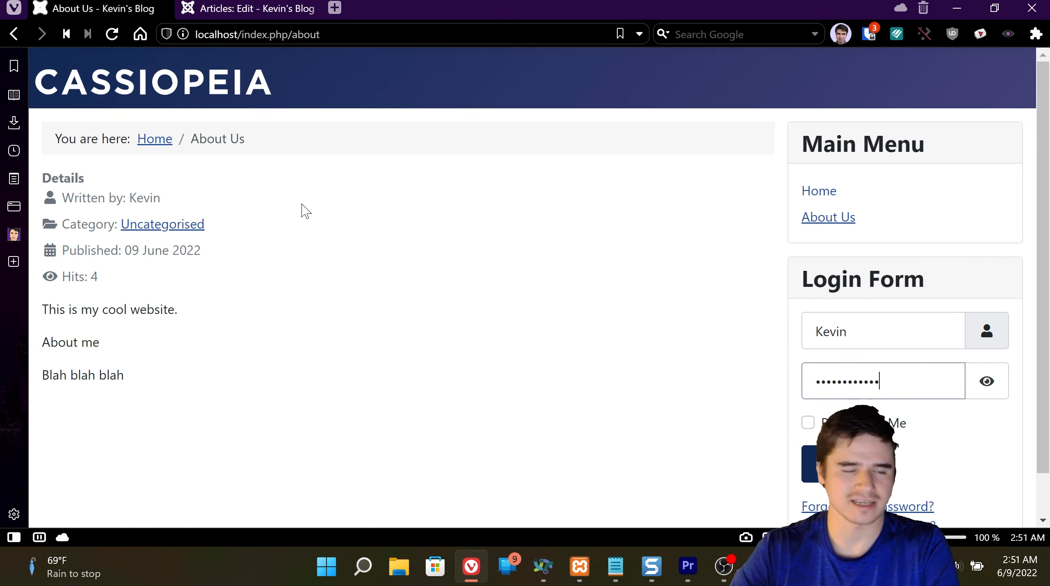
{"action": "left_click", "coordinate": [262, 17]}
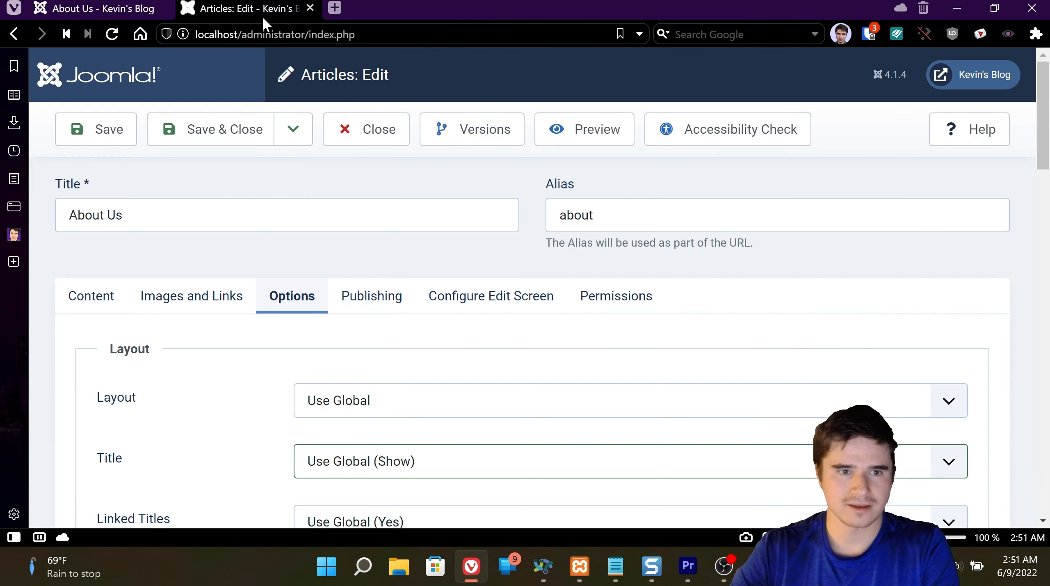
{"action": "left_click", "coordinate": [367, 129]}
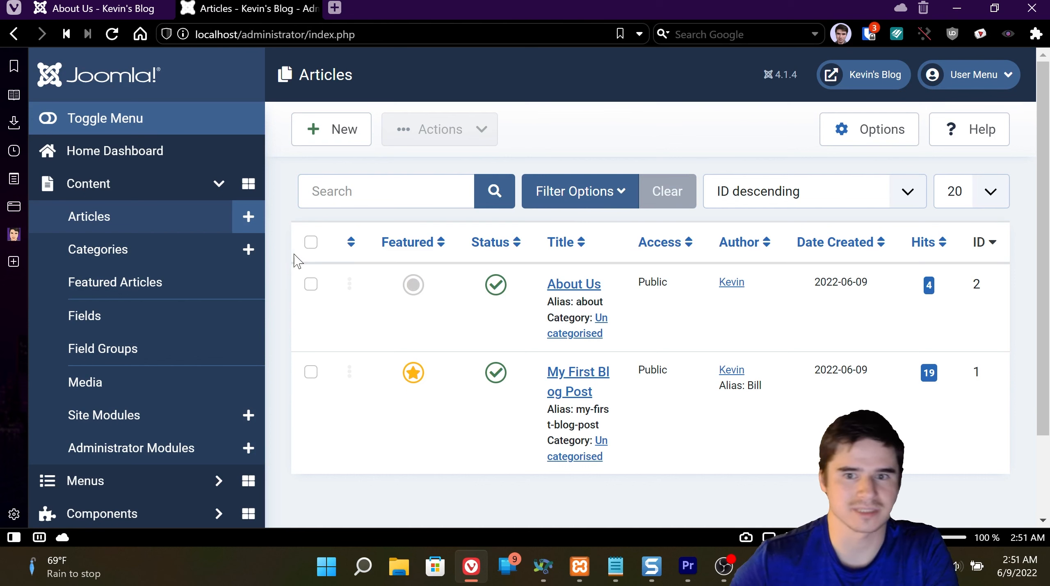
- View the global display options for articles and close them without changes, returning to the Articles list
{"action": "left_click", "coordinate": [874, 131]}
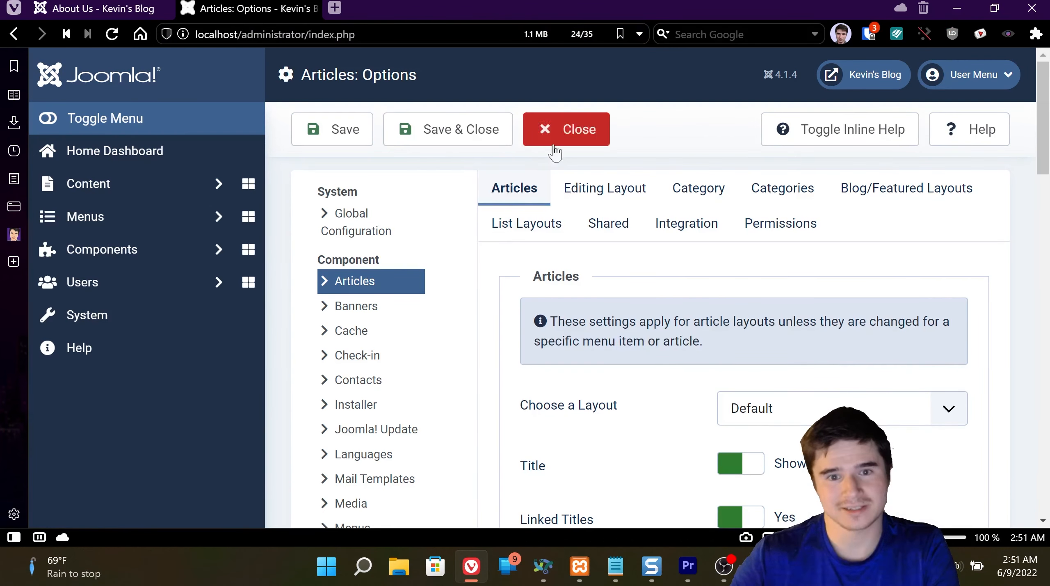
{"action": "left_click", "coordinate": [554, 151]}
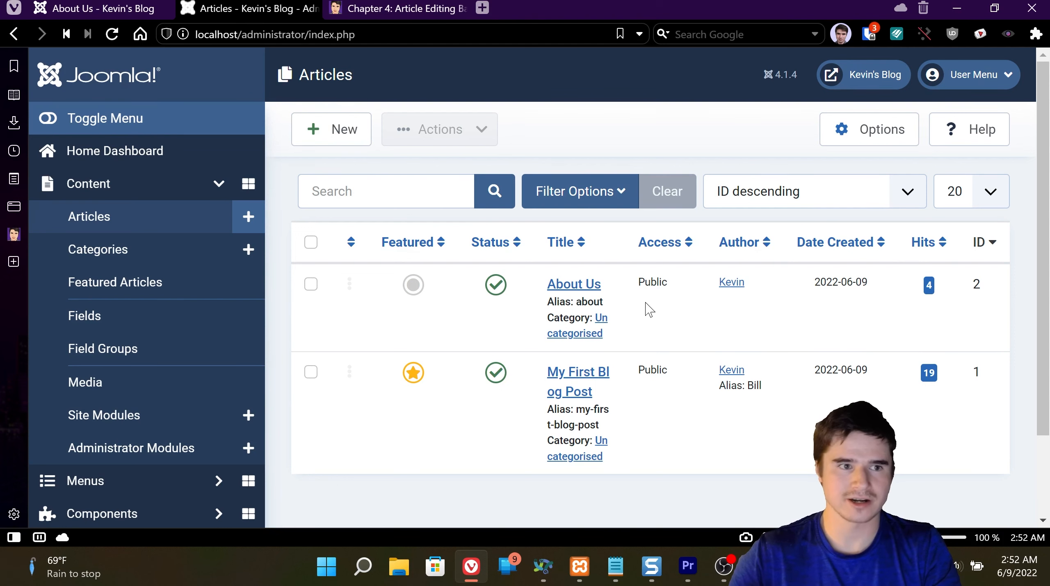
- Switch to the Chapter 4: Article Editing Basics guide and show its Assignment section with the article ideas
{"action": "left_click", "coordinate": [397, 11]}
{"action": "scroll", "coordinate": [453, 204], "scroll_direction": "up", "scroll_amount": 5}
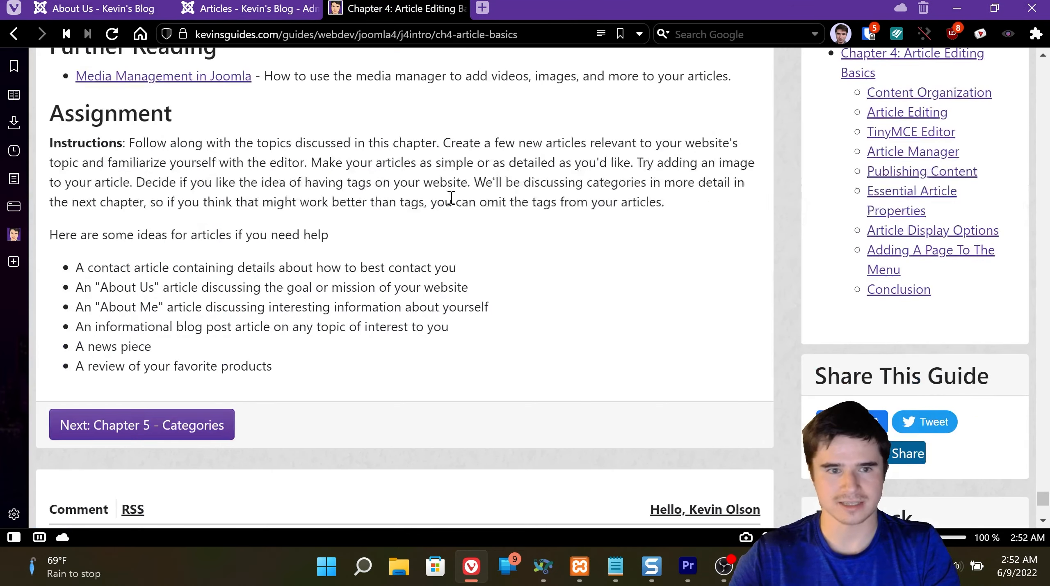